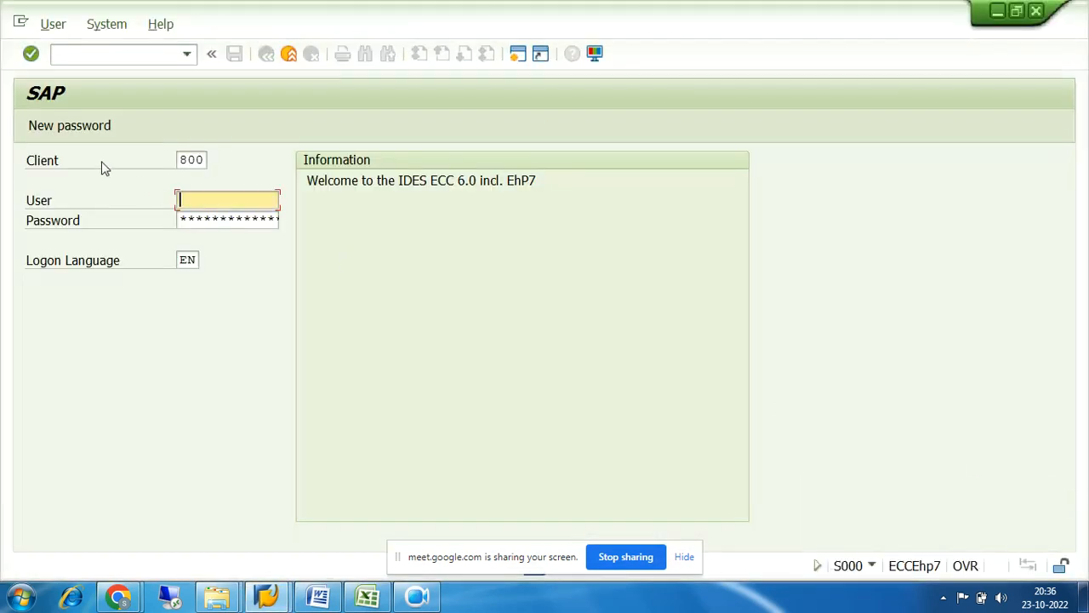
Log on to the SAP client by entering the account password for the given user.
left_click(199, 199)
left_click(197, 216)
key("Tab")
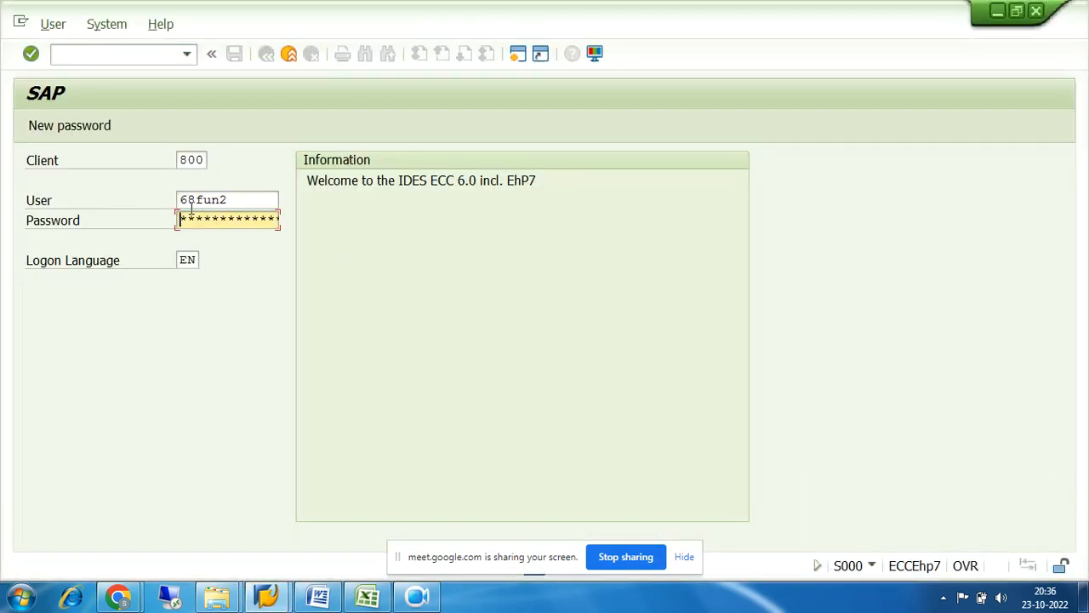
type("**********")
key("Return")
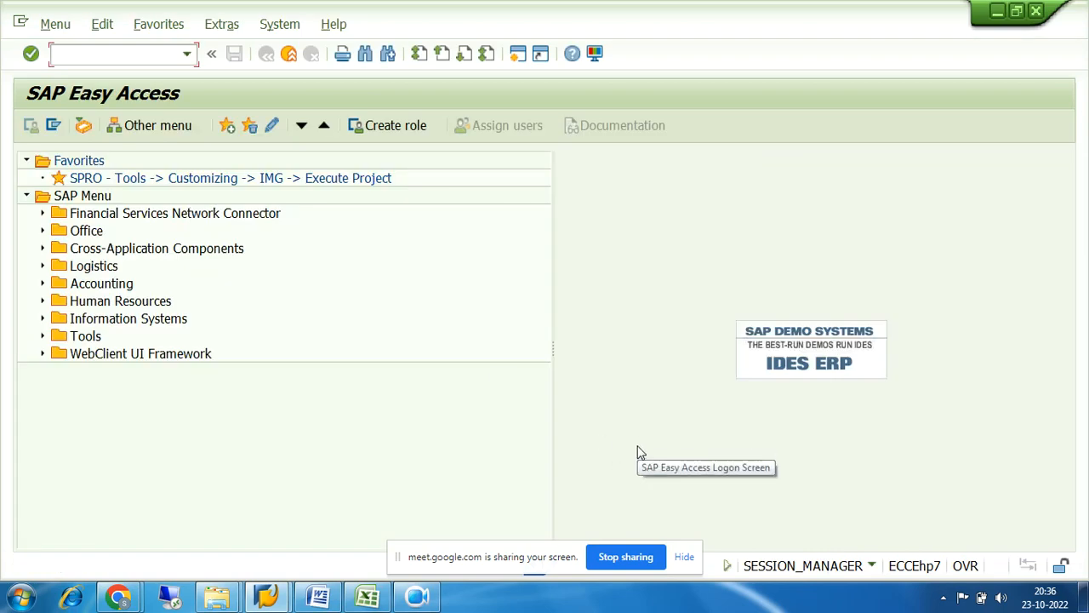
left_click(416, 598)
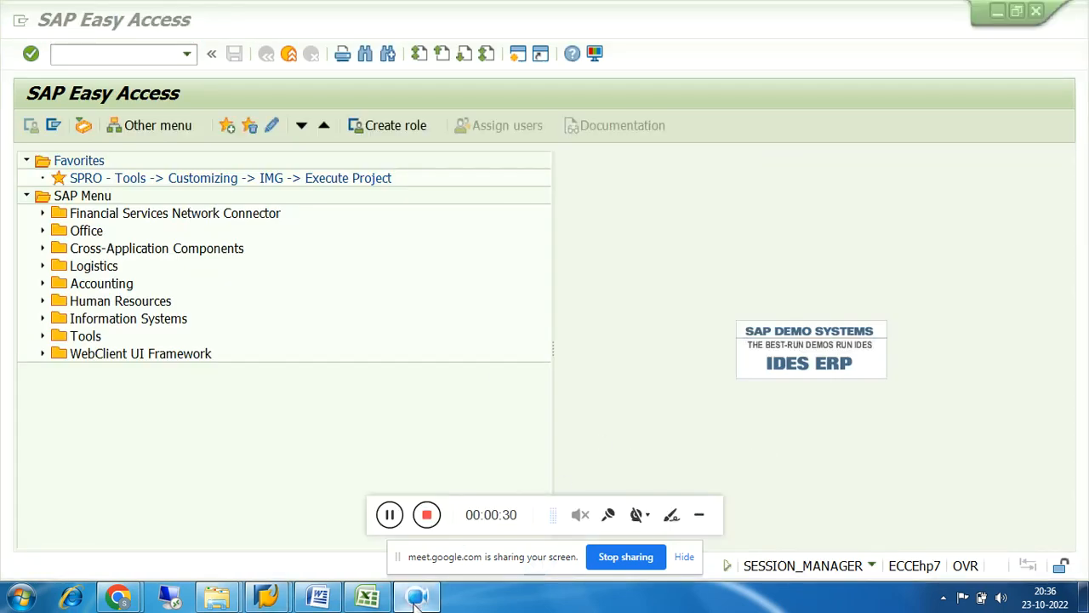
left_click(683, 562)
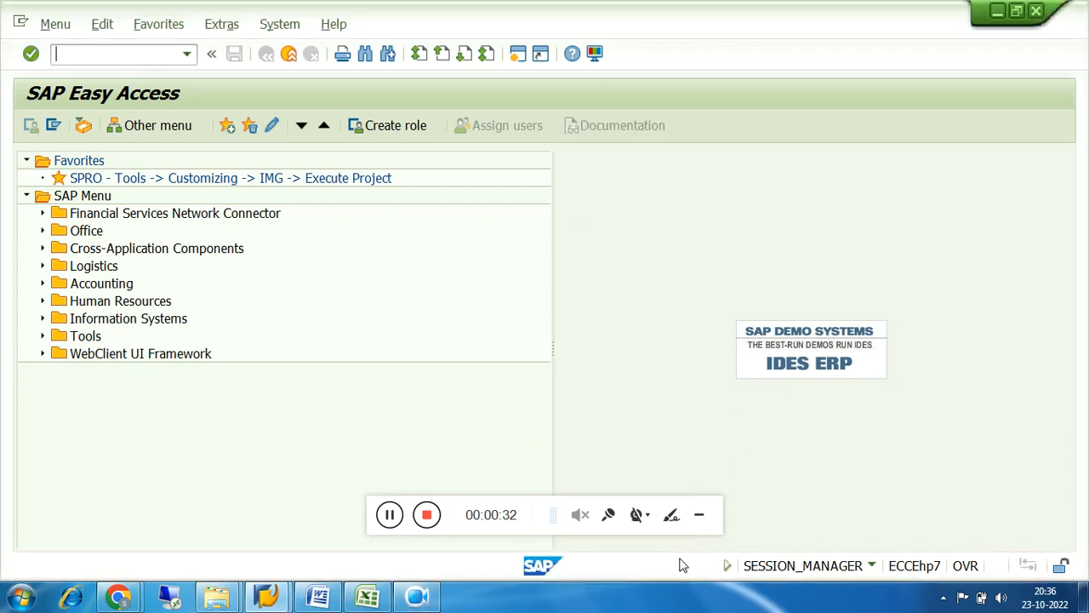
left_click(699, 515)
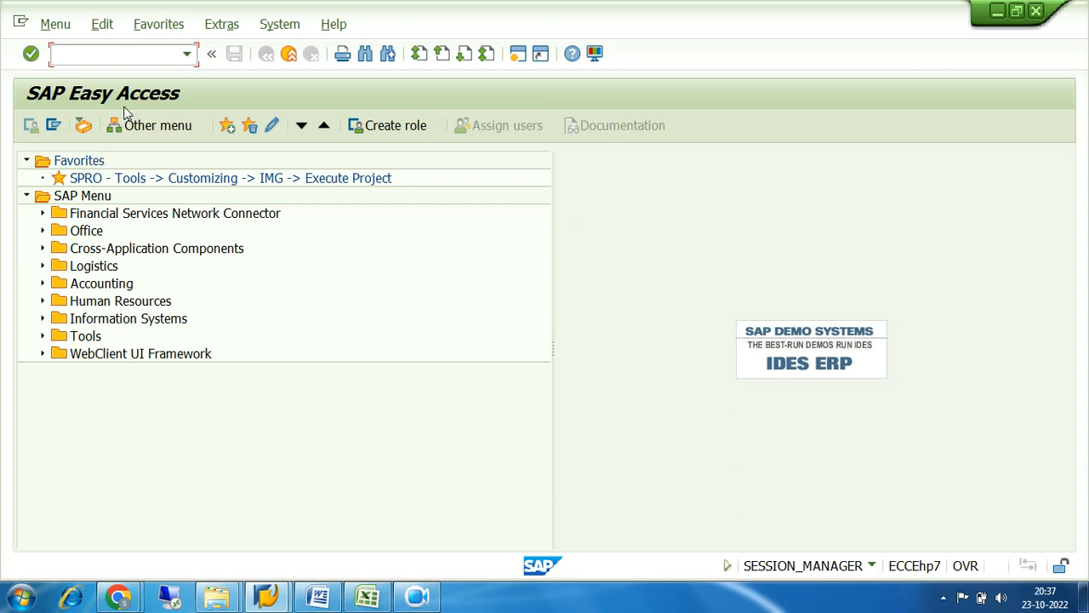
Expand Accounting > Financial Accounting > General Ledger > Document Entry in the SAP menu and select FB50 - Enter G/L Account Document.
left_click(43, 284)
left_click(57, 302)
left_click(75, 319)
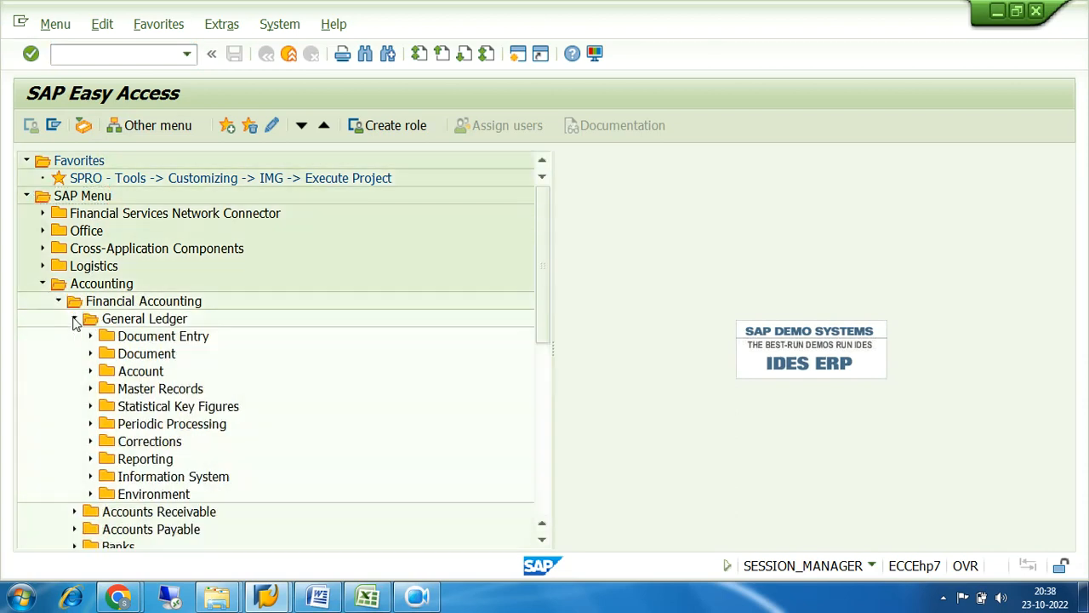
left_click(89, 335)
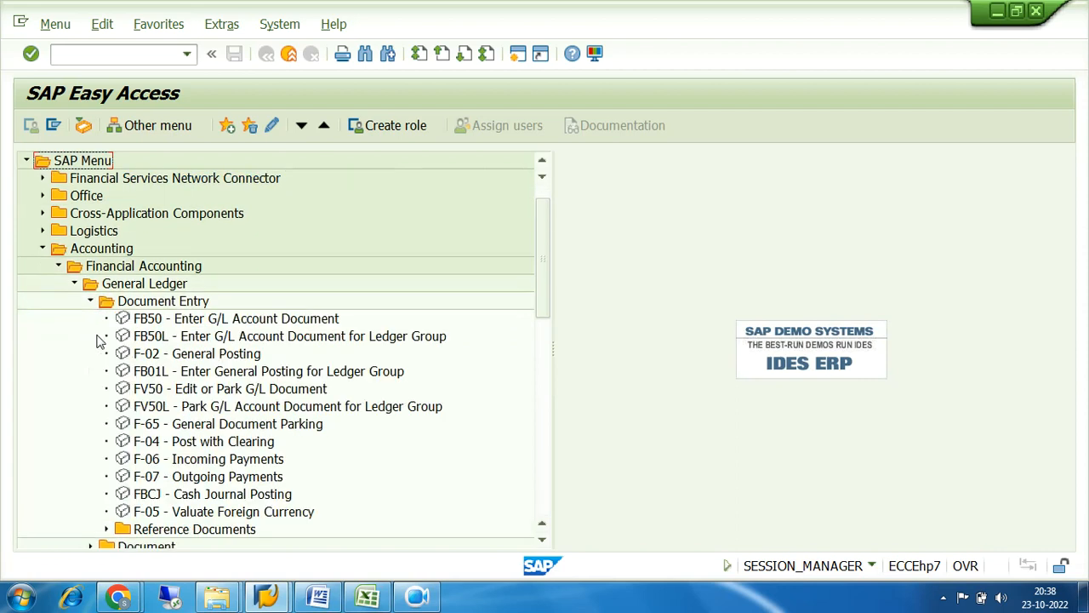
left_click(138, 54)
left_click(158, 320)
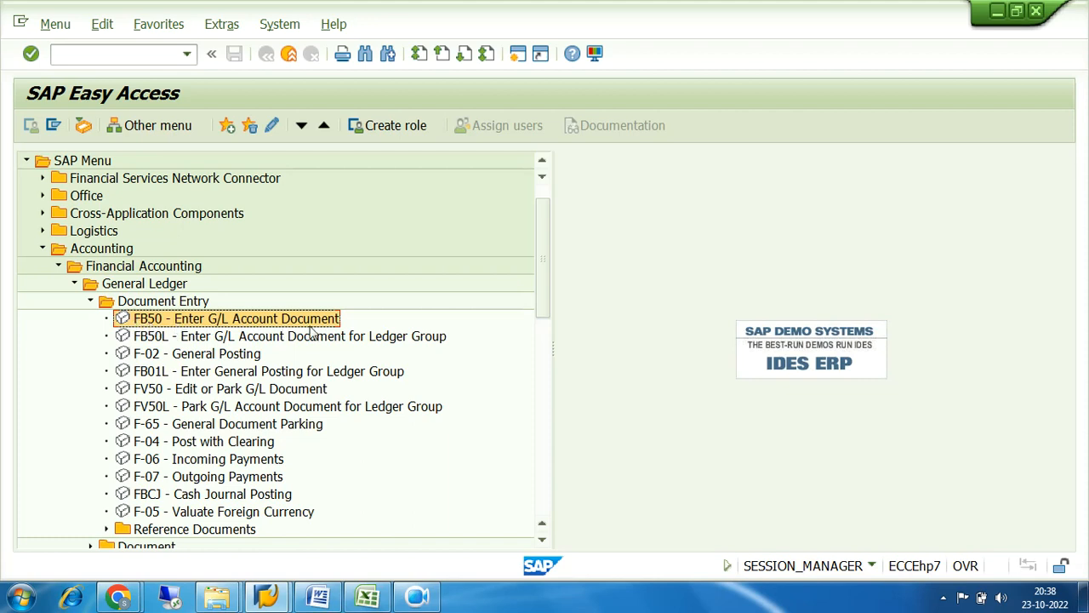
Open the SAP Easy Access settings and apply them with Display Technical Names enabled.
left_click(222, 25)
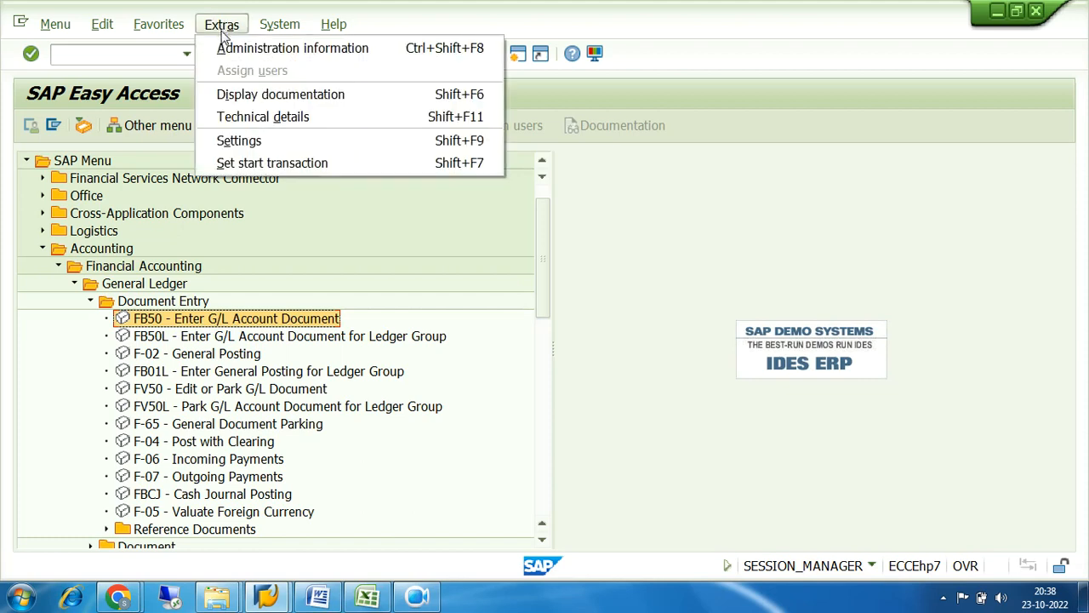
left_click(246, 150)
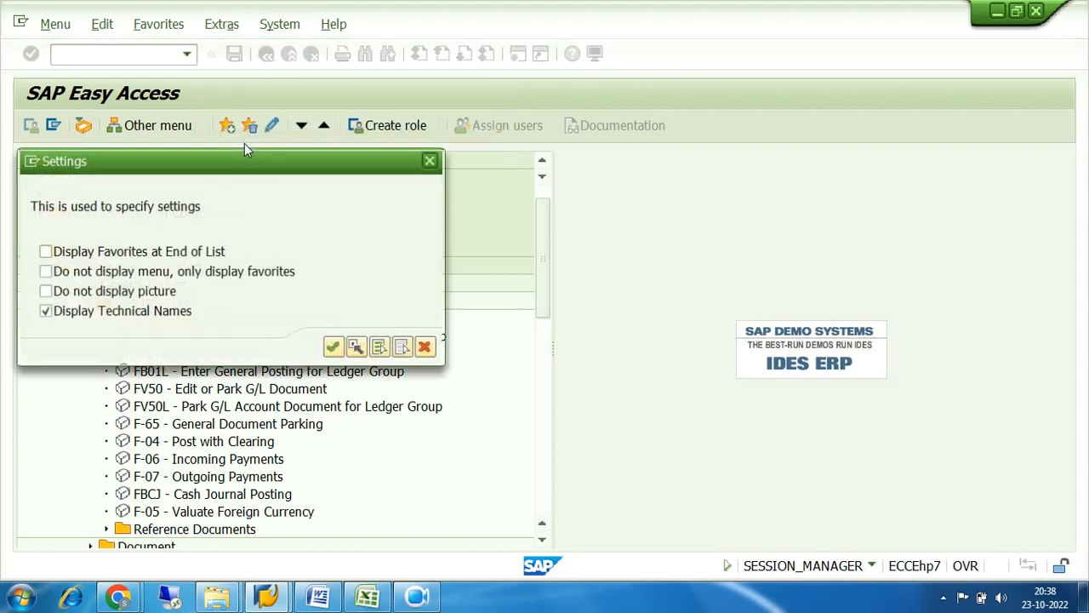
left_click_drag(139, 158, 409, 119)
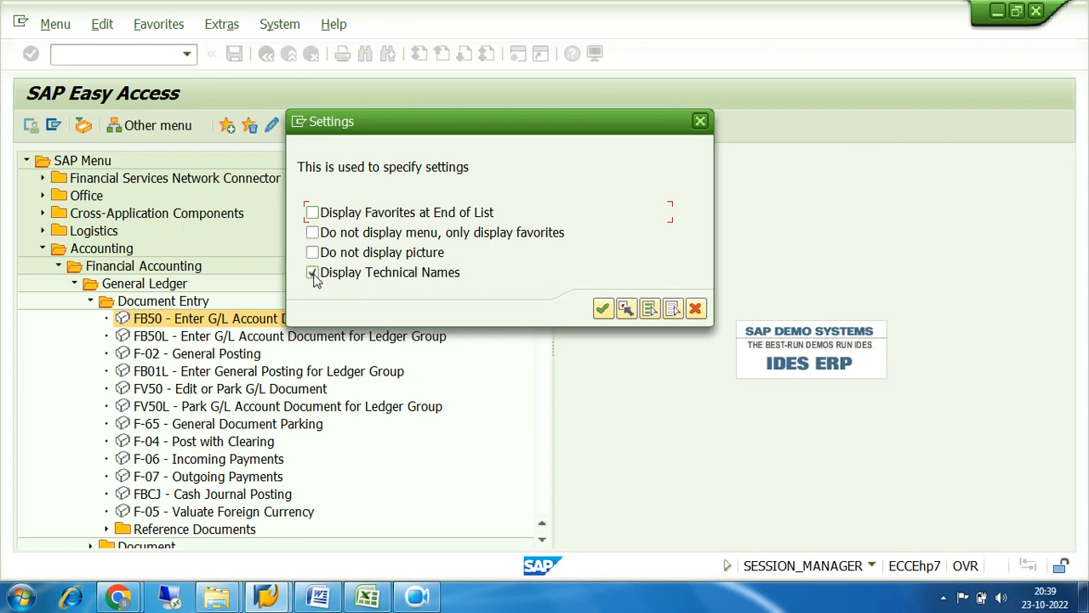
left_click(608, 309)
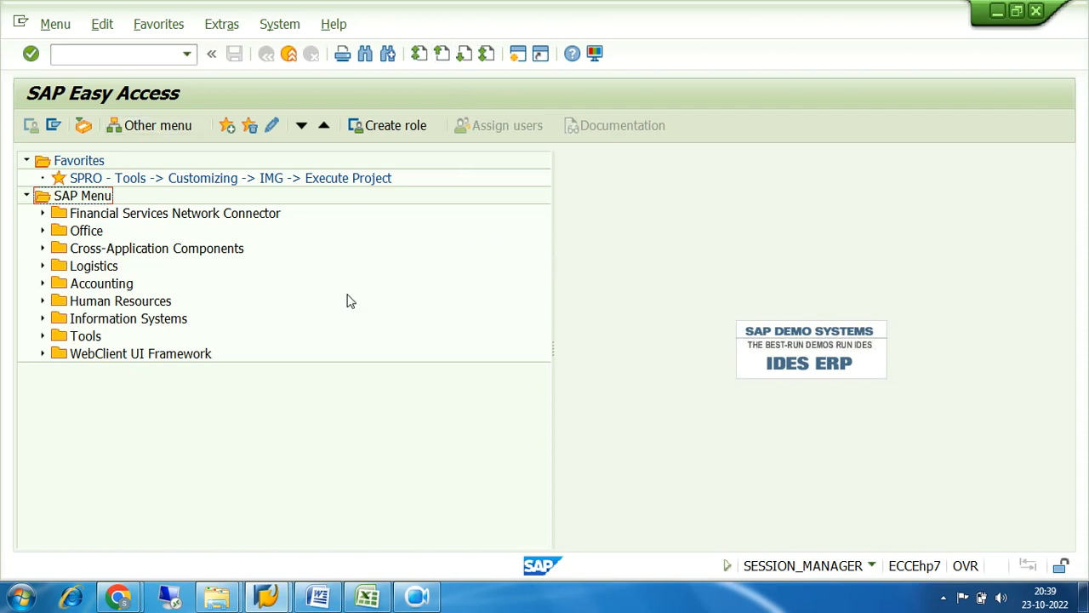
Open the SAP Reference IMG from the SPRO favorite and expand Enterprise Structure > Definition > Financial Accounting, selecting Define Business Area.
double_click(187, 179)
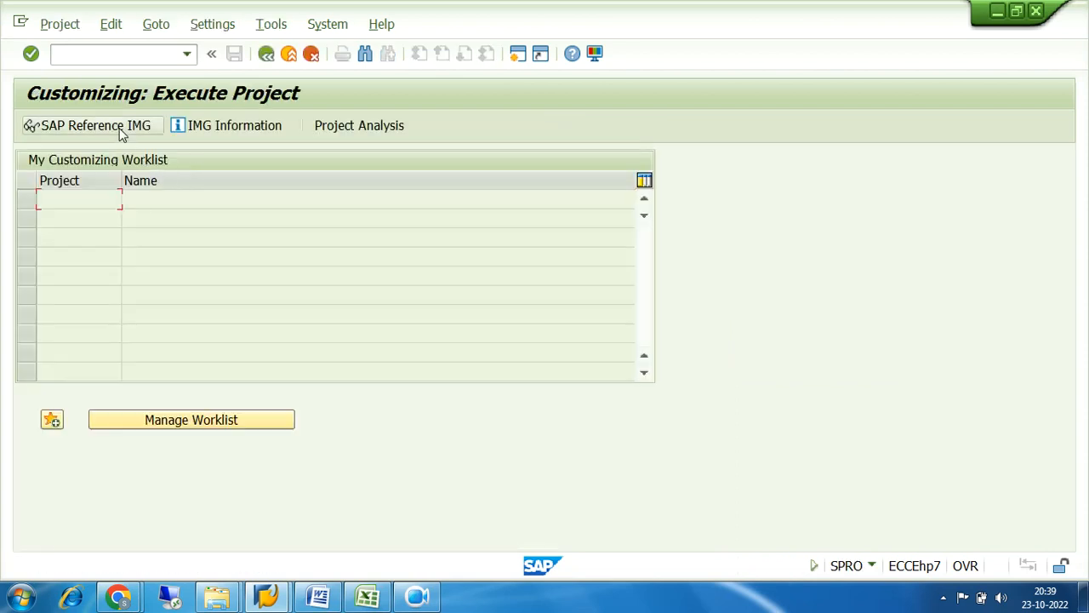
left_click(122, 129)
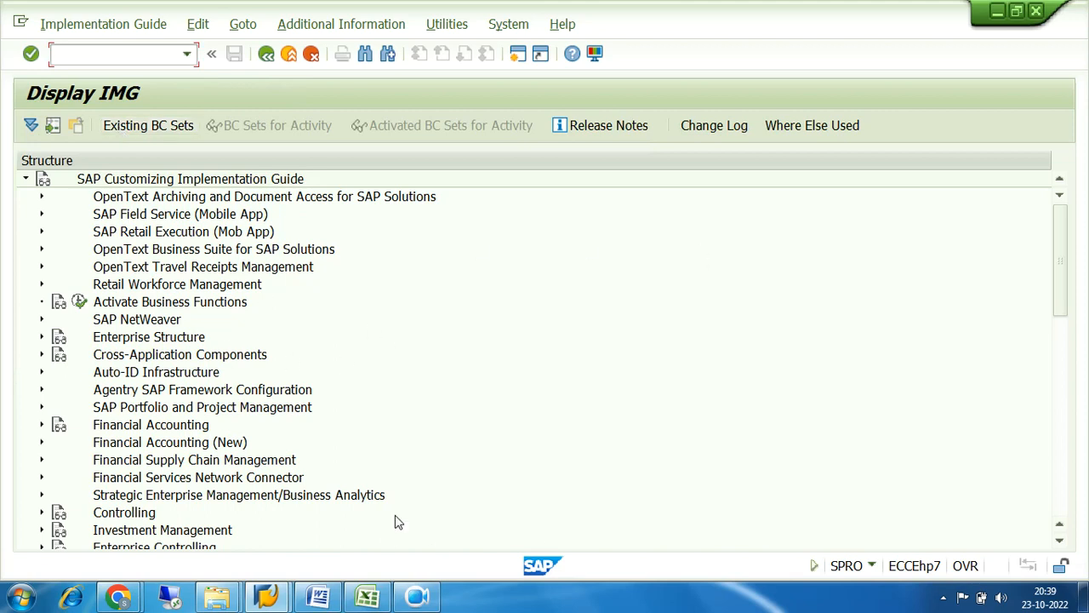
left_click(43, 338)
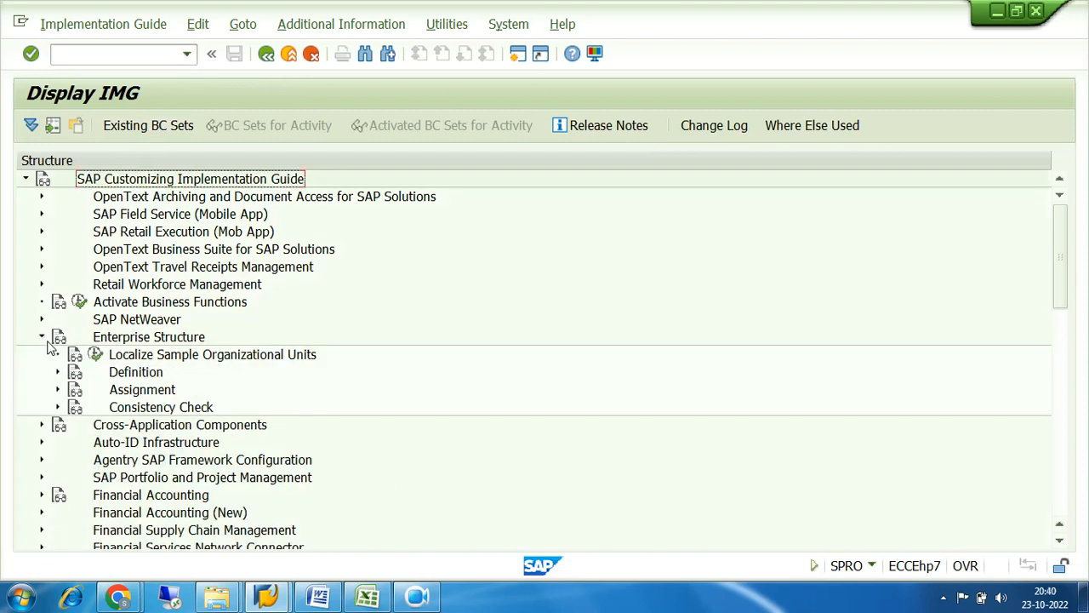
left_click(57, 372)
left_click(74, 389)
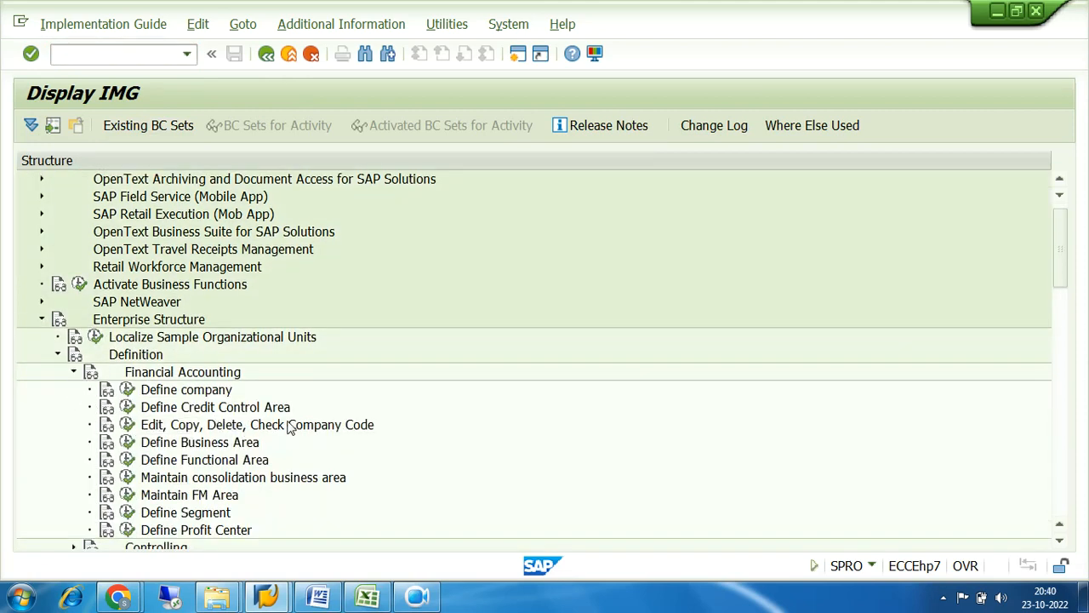
left_click(339, 430)
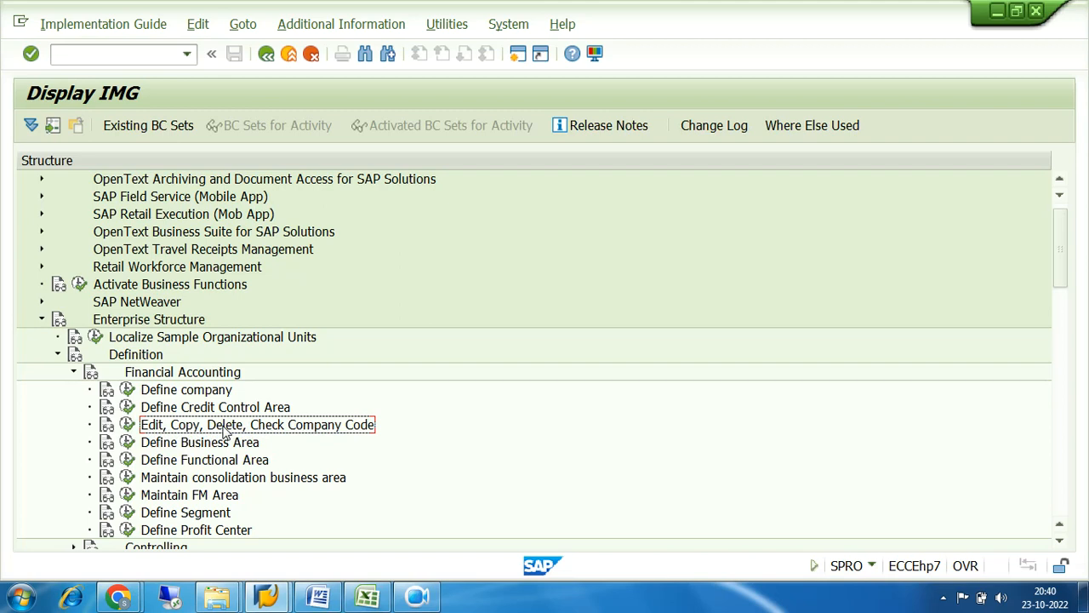
left_click(189, 391)
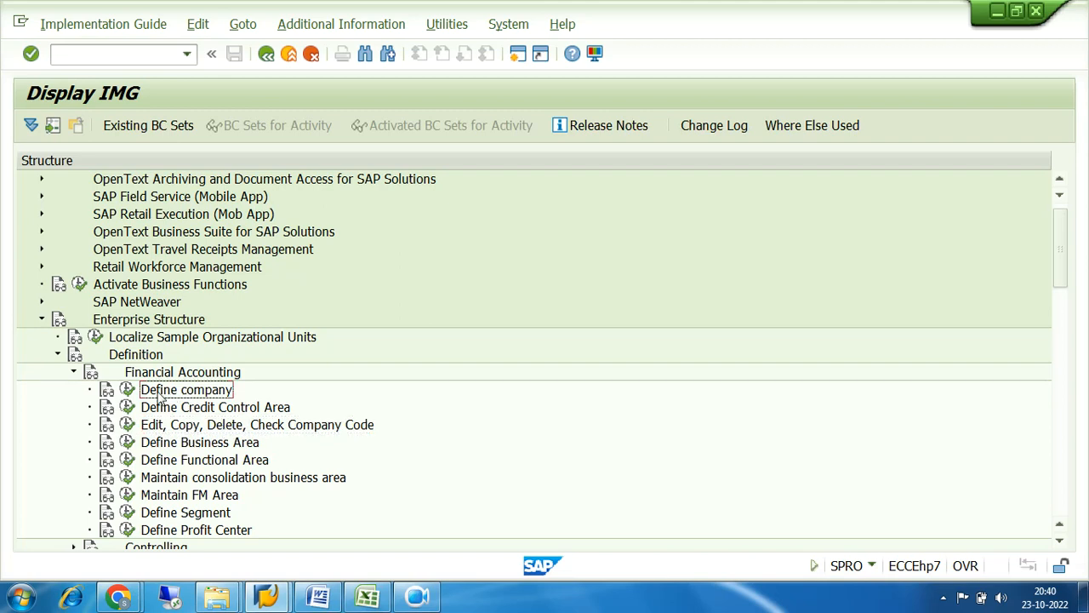
left_click(214, 446)
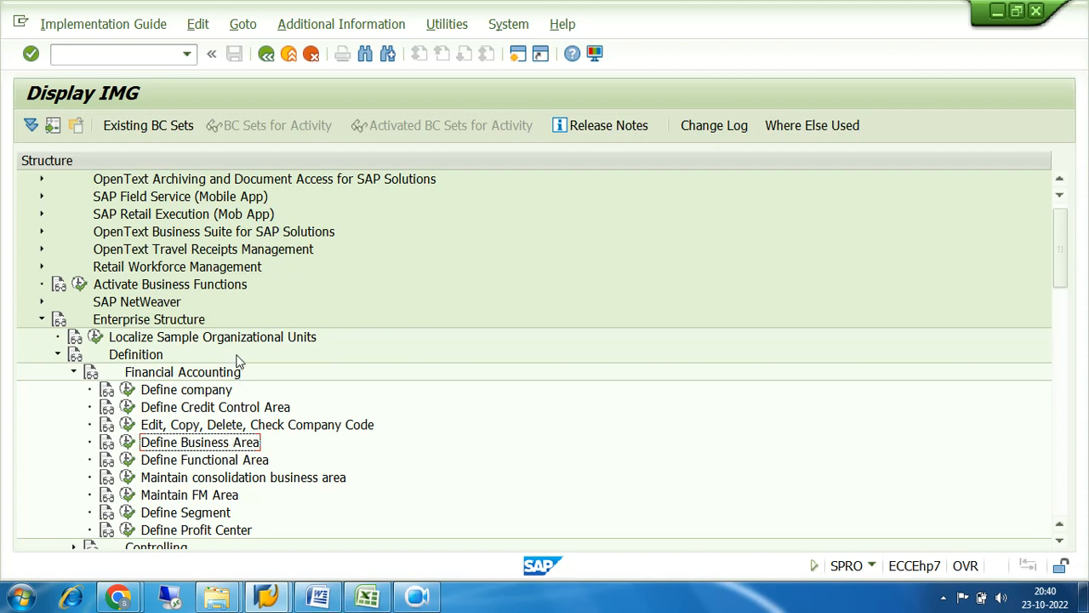
Switch to the Google Meet call to admit the waiting participant, and return to the SAP Display IMG window.
left_click(338, 26)
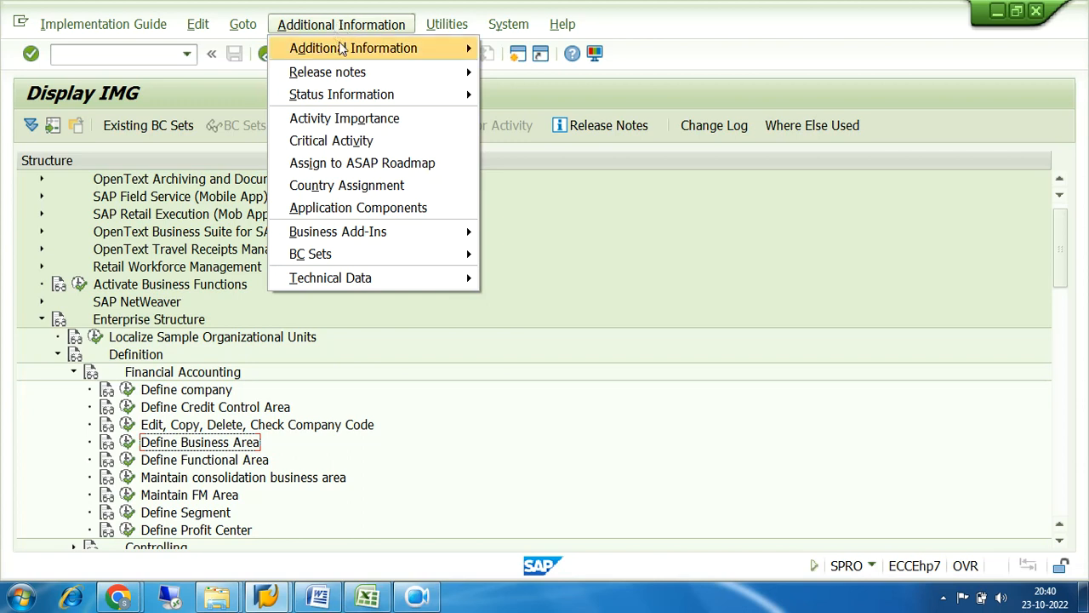
mouse_move(345, 51)
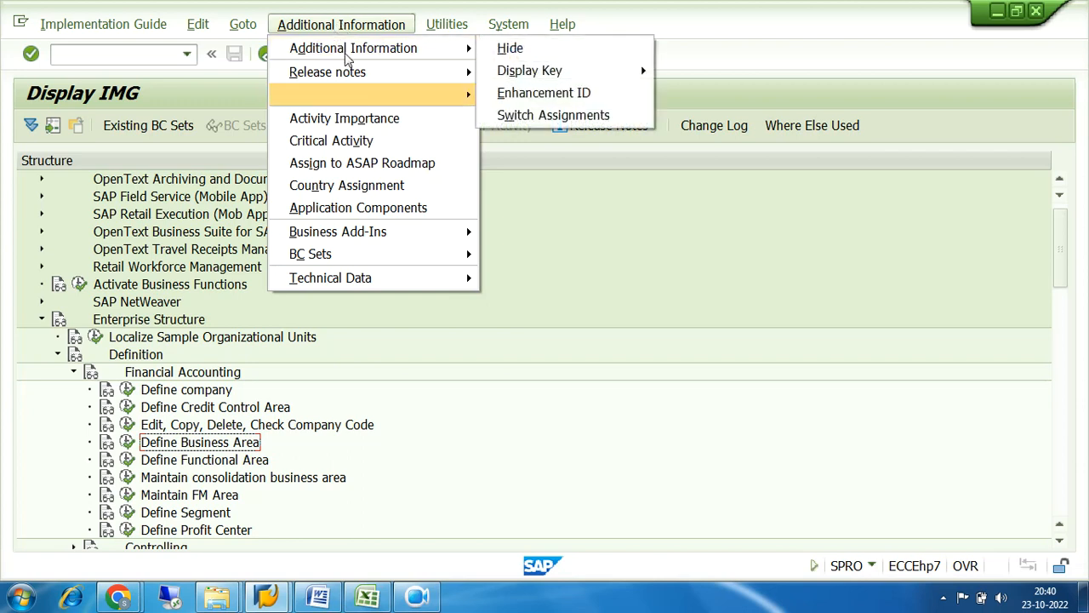
left_click(129, 600)
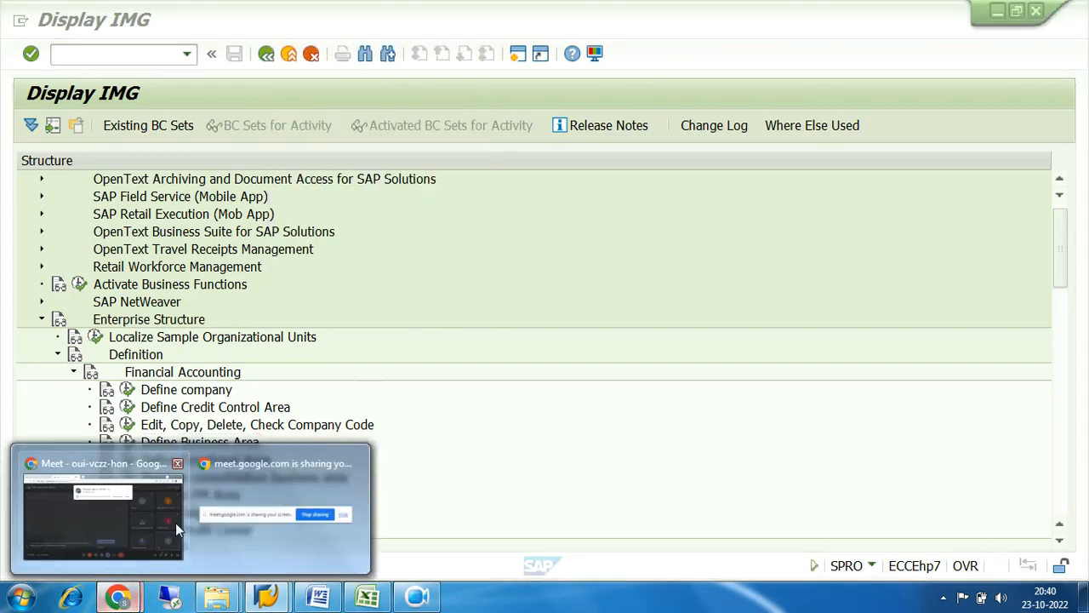
left_click(122, 515)
left_click(711, 149)
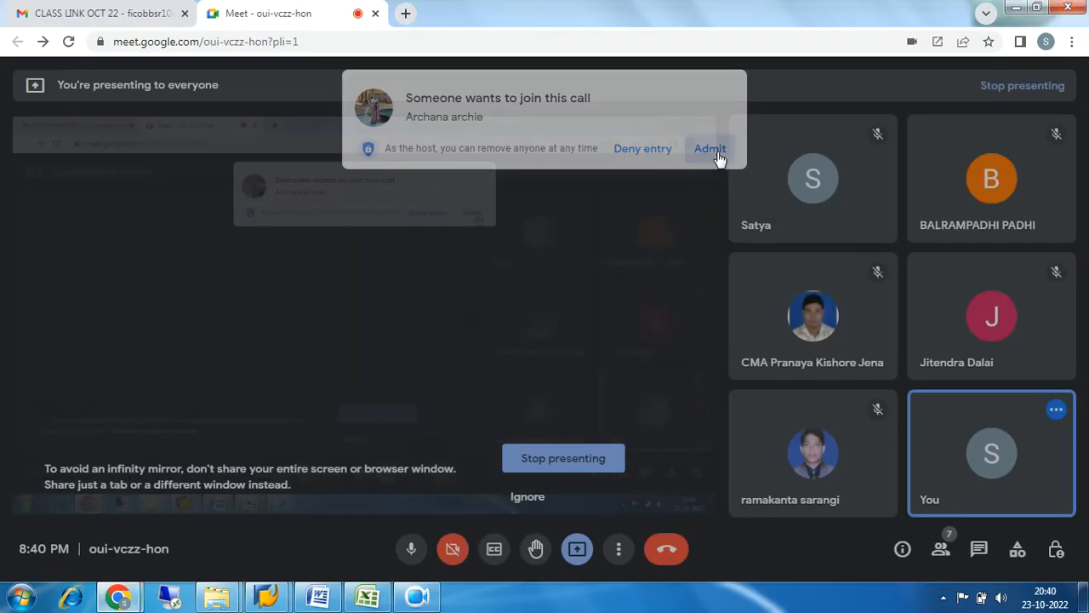
left_click(261, 600)
left_click(377, 530)
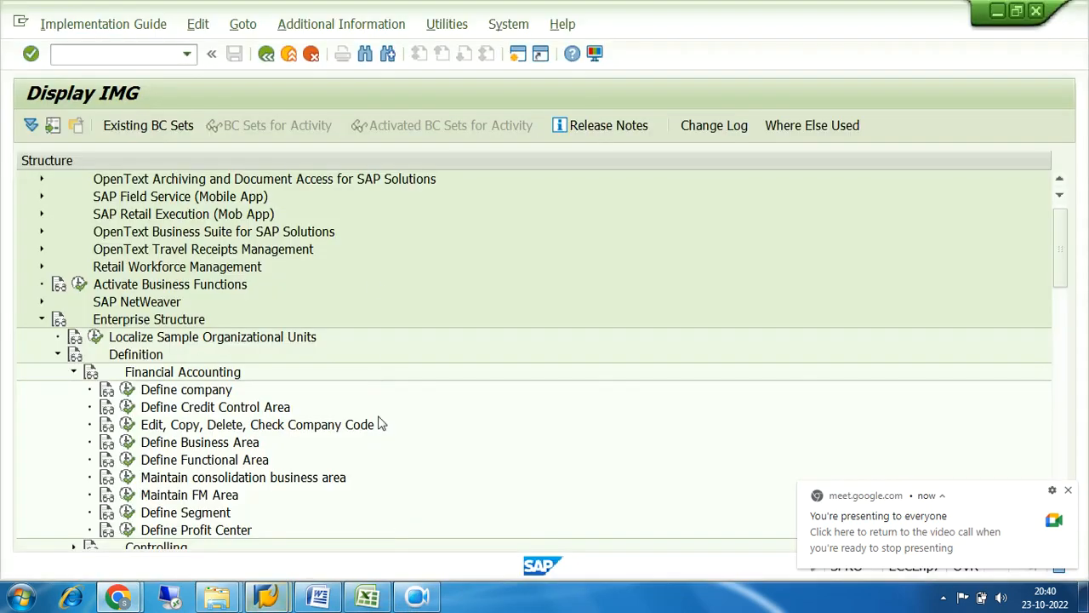
Display the IMG Activity keys as additional information and widen that column to fit the full keys.
left_click(346, 30)
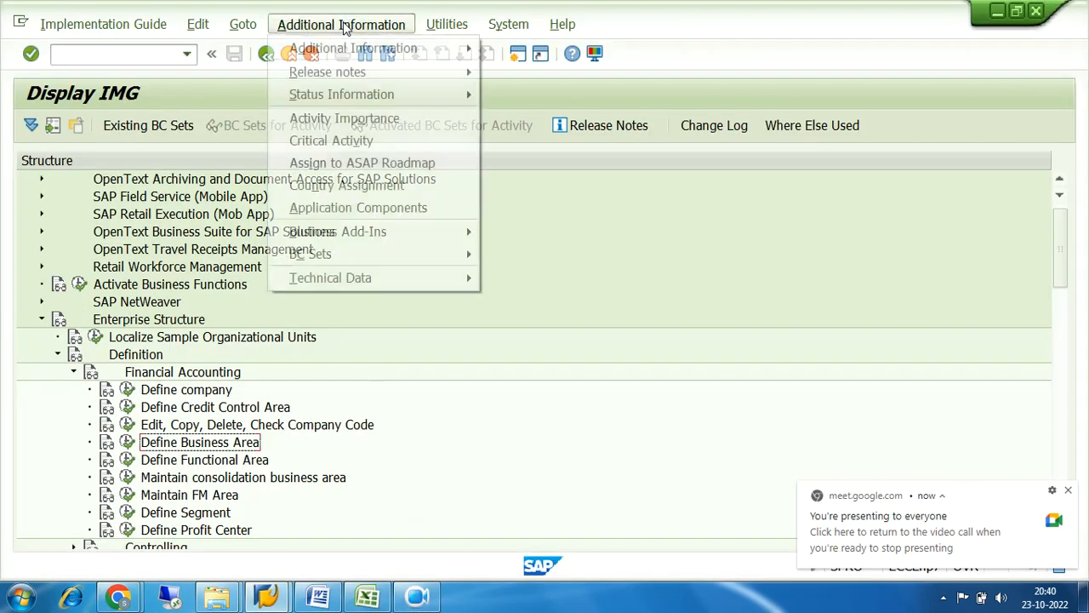
mouse_move(366, 53)
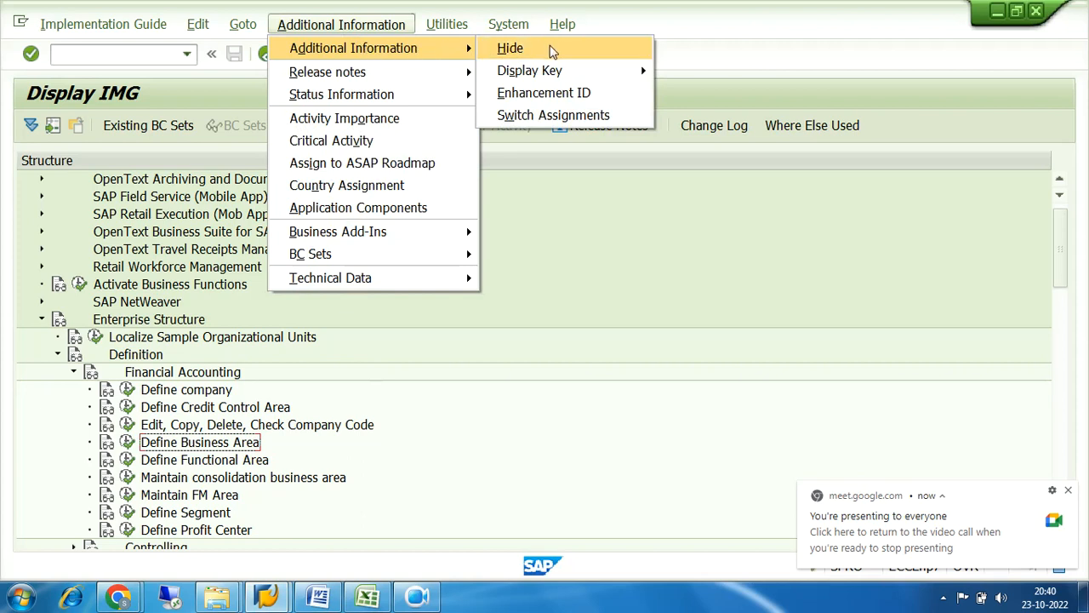
mouse_move(581, 77)
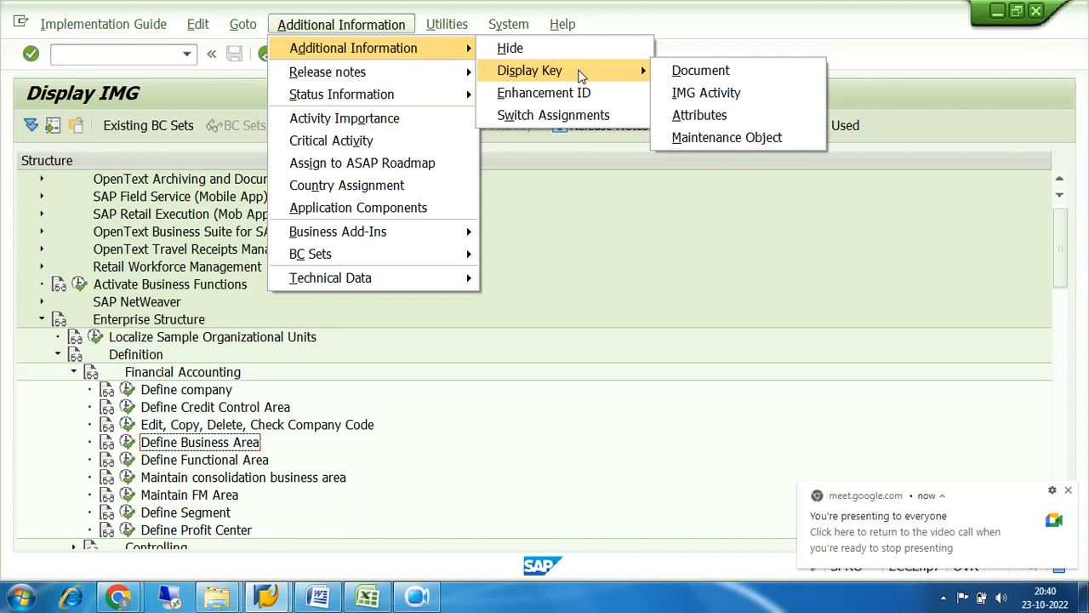
left_click(719, 100)
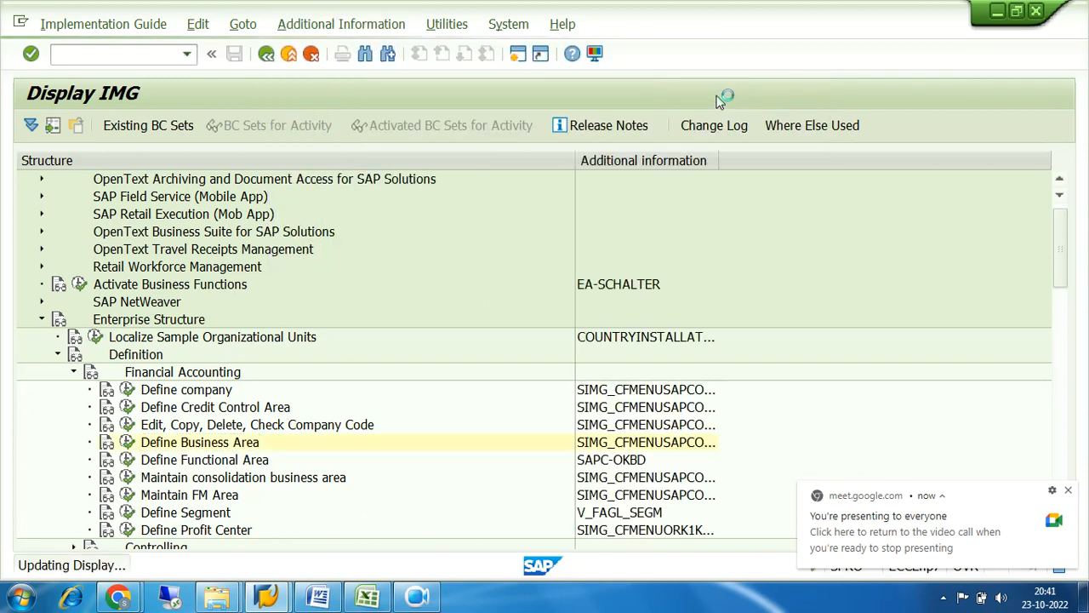
left_click(1068, 491)
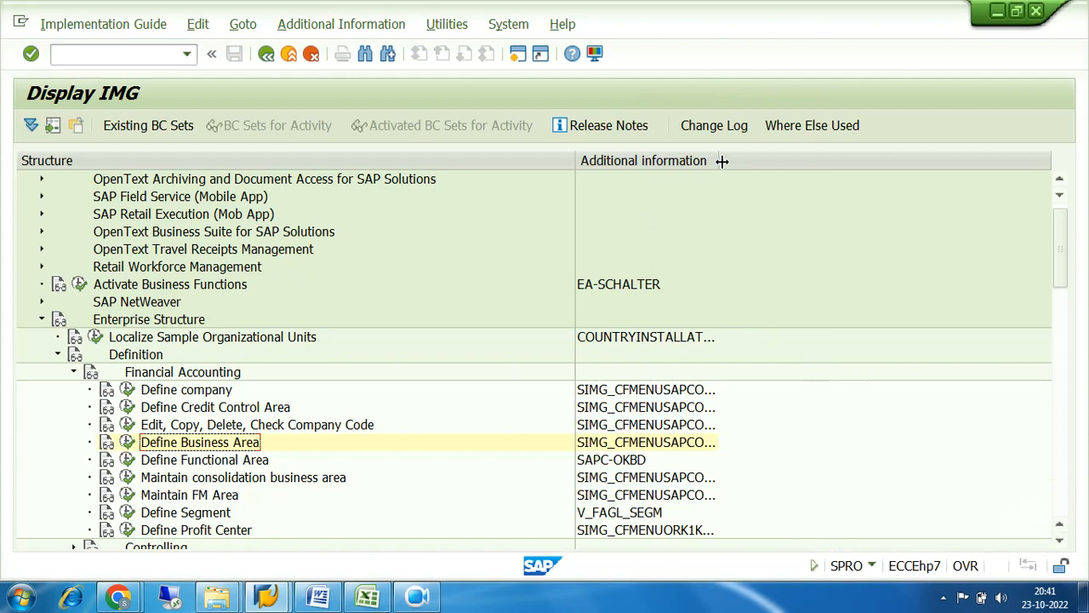
left_click_drag(719, 161, 840, 166)
Examine the IMG activity keys of Define company and Edit, Copy, Delete, Check Company Code for their transaction codes.
left_click(657, 393)
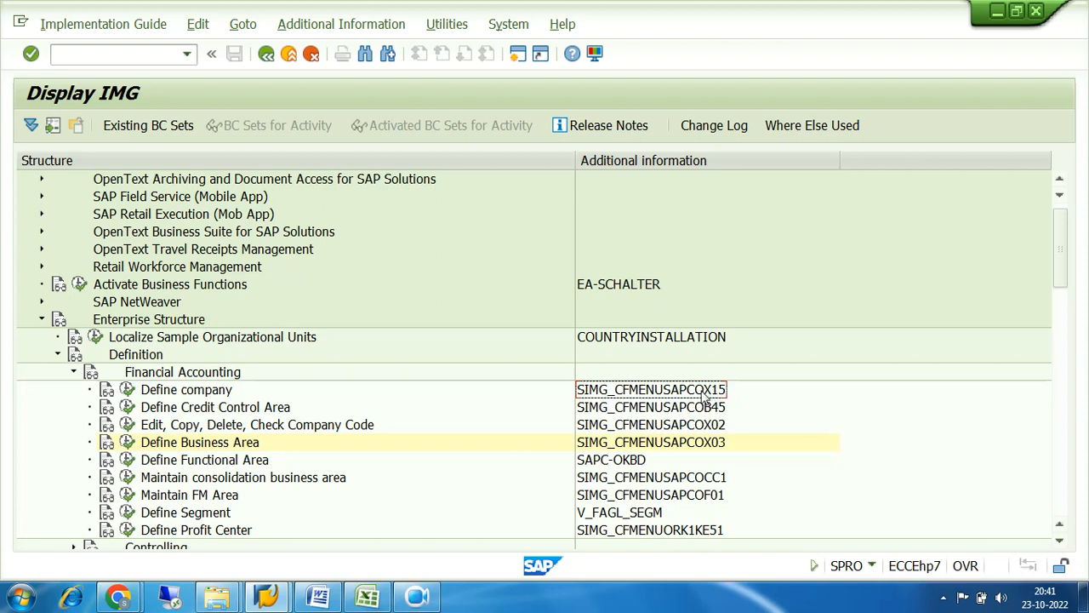
left_click(345, 430)
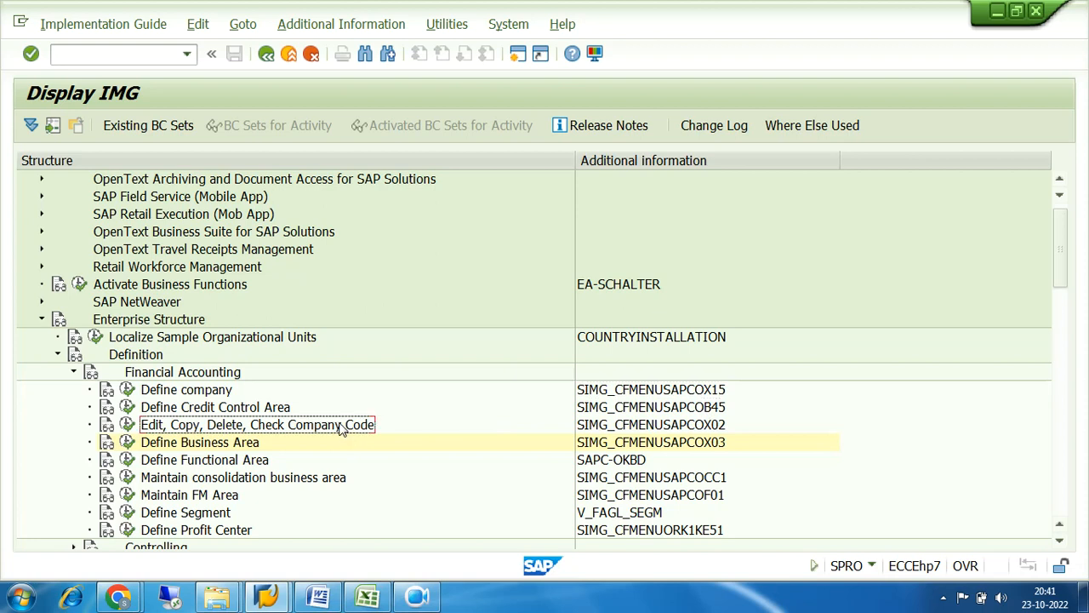
left_click(717, 431)
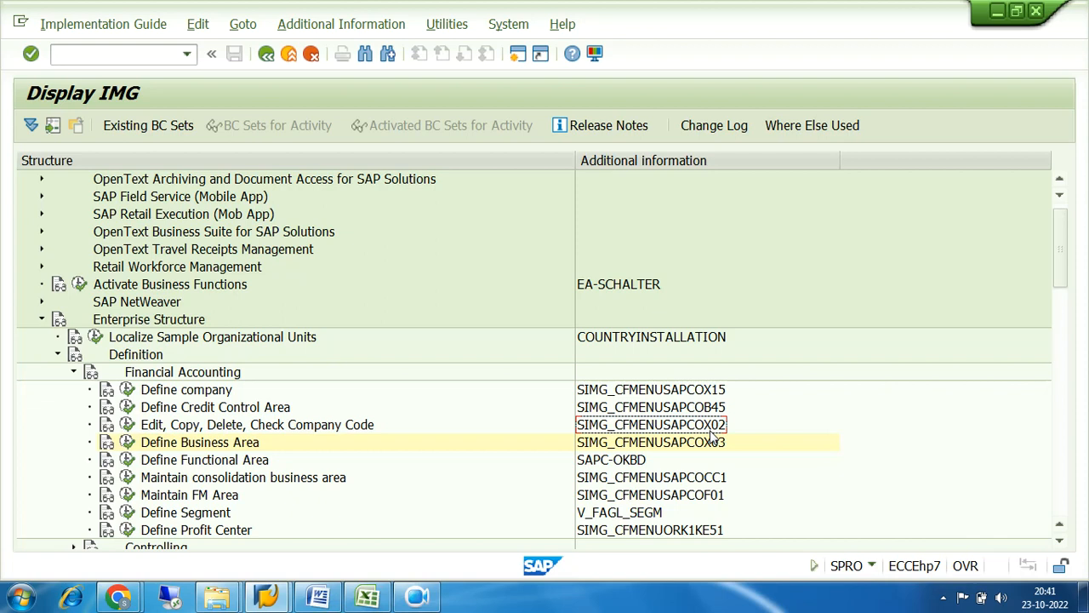
left_click(315, 426)
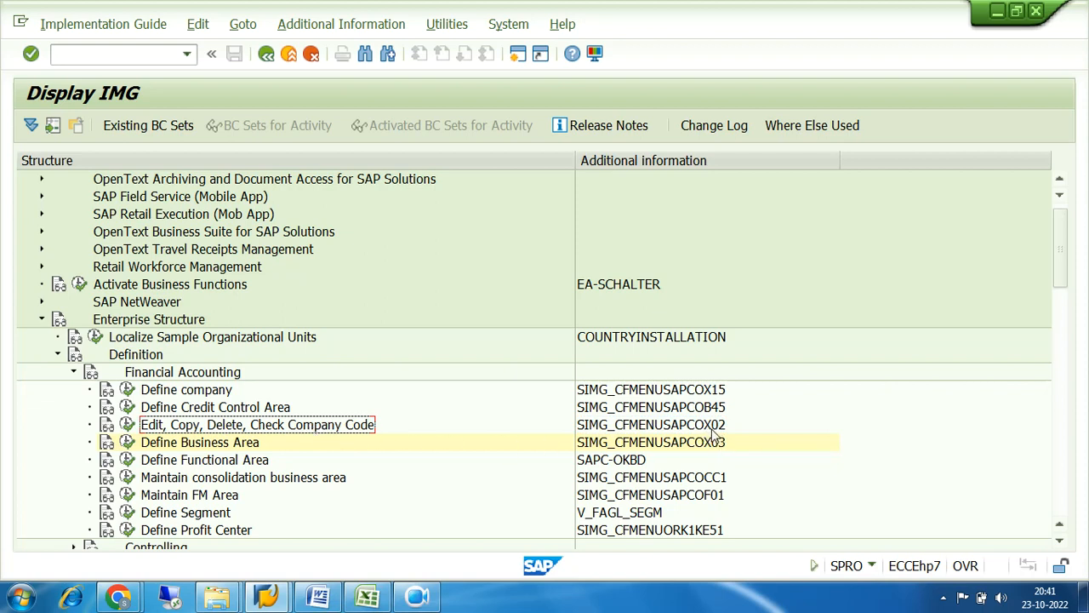
left_click(712, 391)
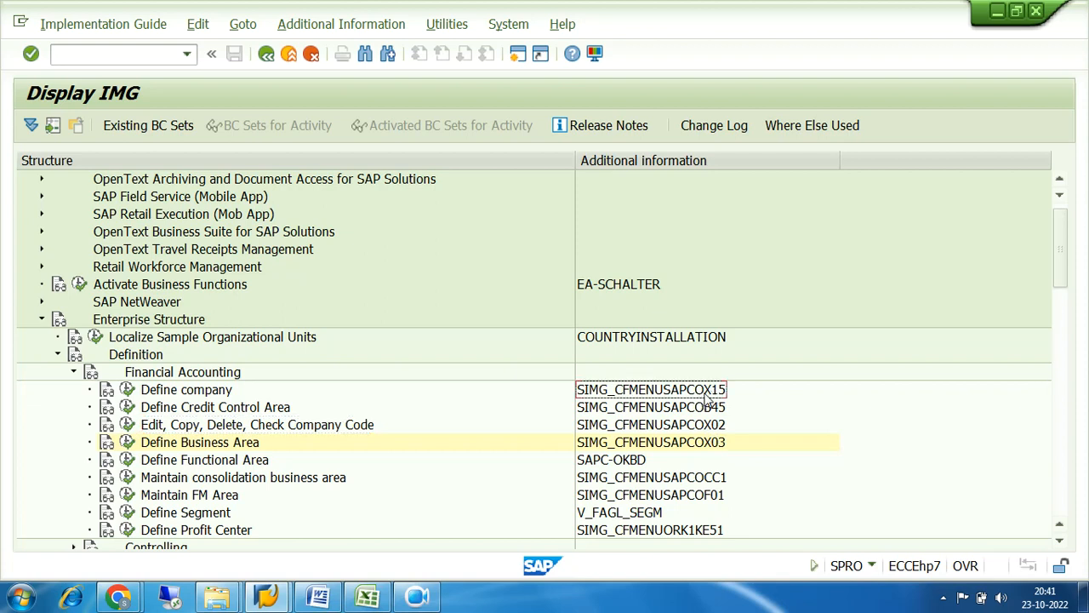
Check the IMG activity key of Define Business Area for its transaction code and collapse the Definition node of Enterprise Structure.
left_click(239, 448)
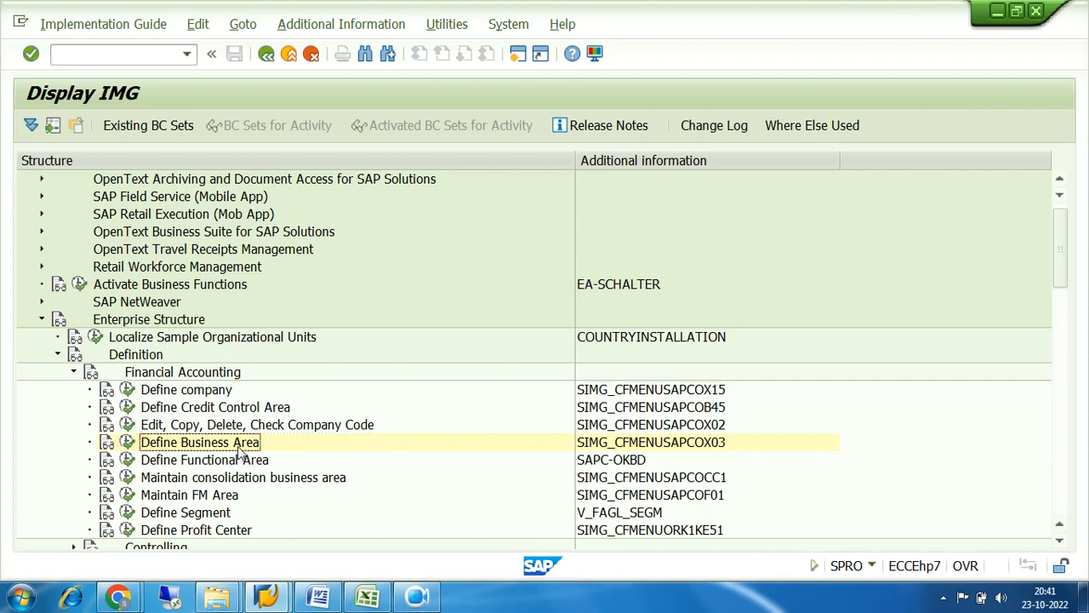
left_click(722, 446)
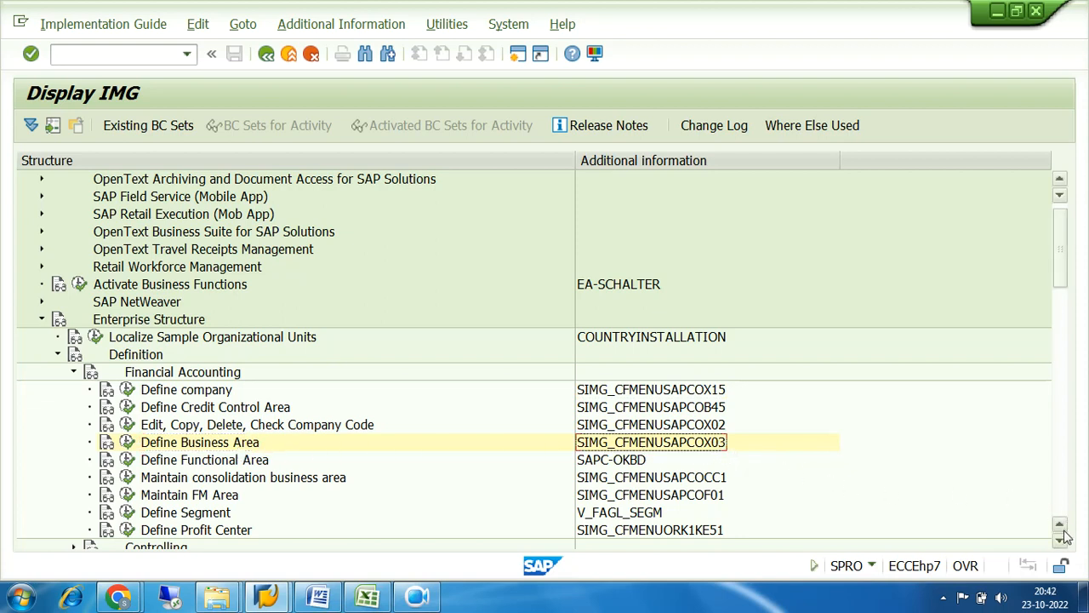
left_click_drag(1060, 541, 1062, 547)
left_click(73, 232)
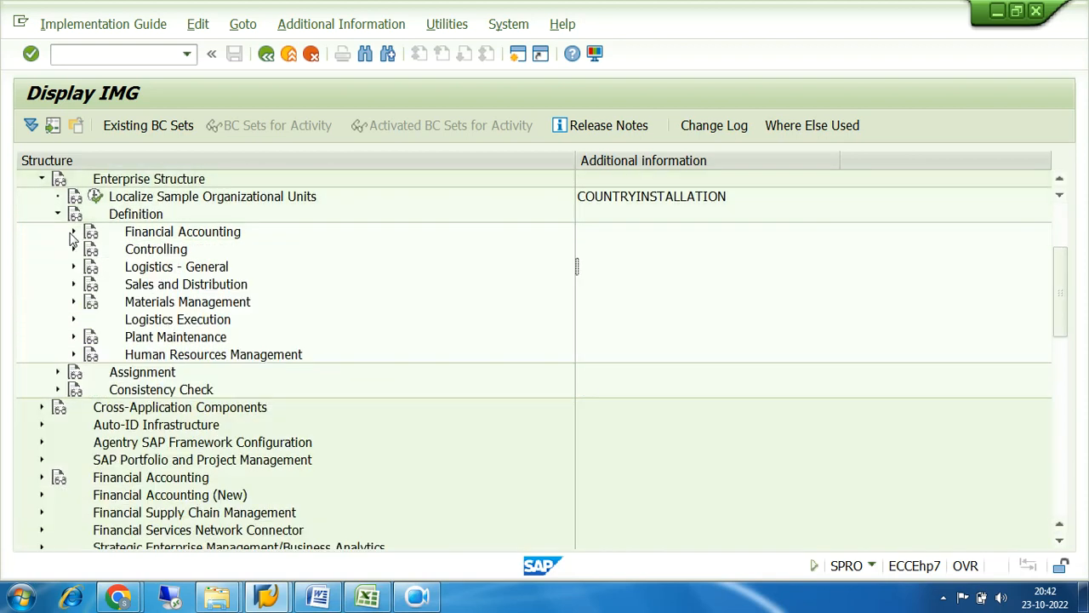
left_click(57, 214)
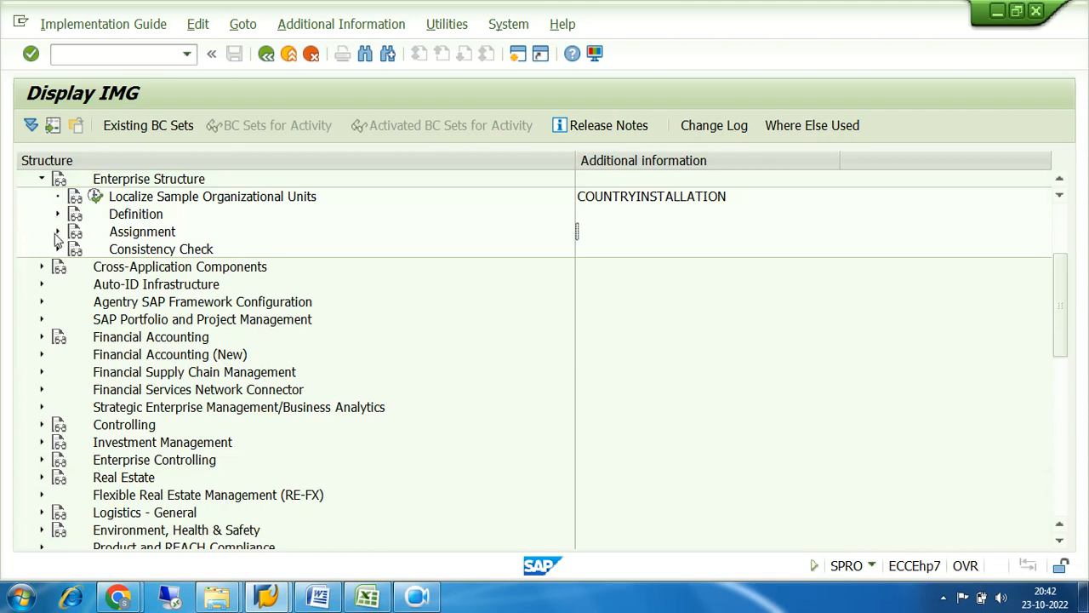
Expand Assignment > Financial Accounting under Enterprise Structure and examine the activity key of Assign company code to company.
left_click(58, 233)
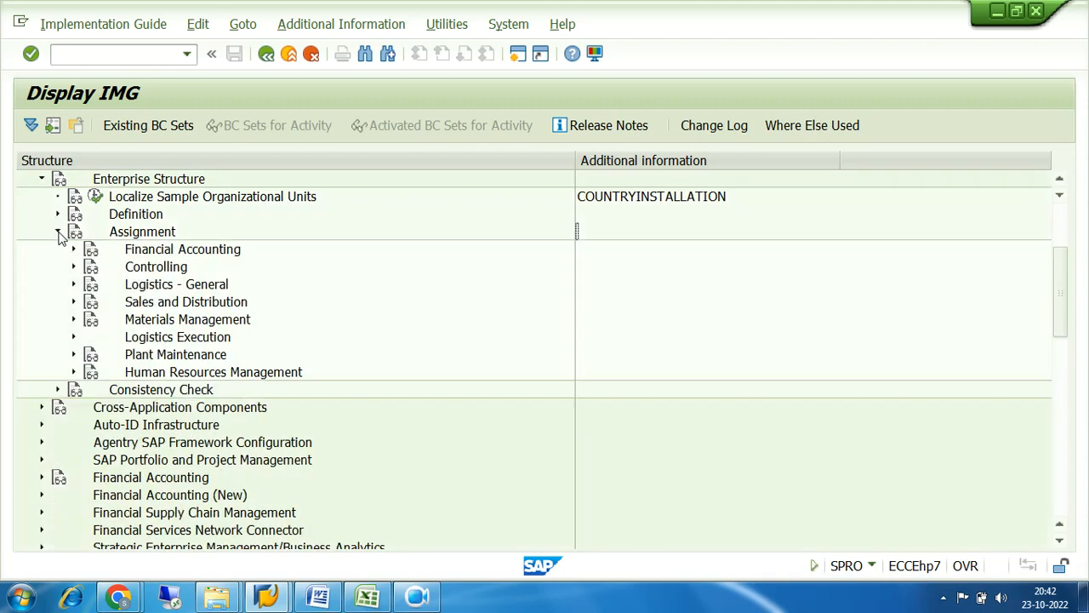
left_click(73, 252)
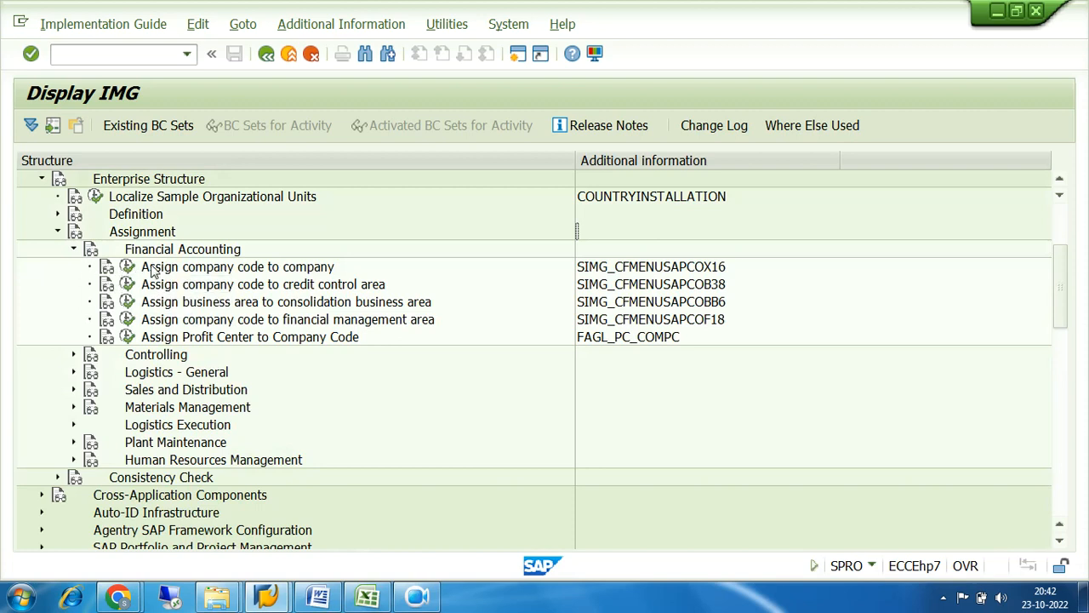
left_click(204, 271)
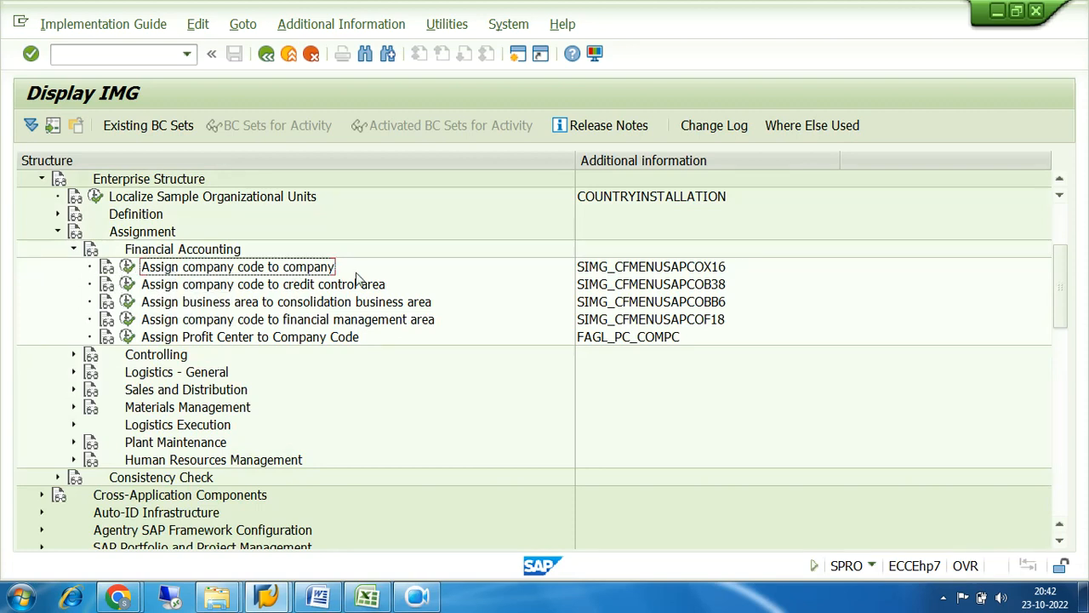
left_click(711, 270)
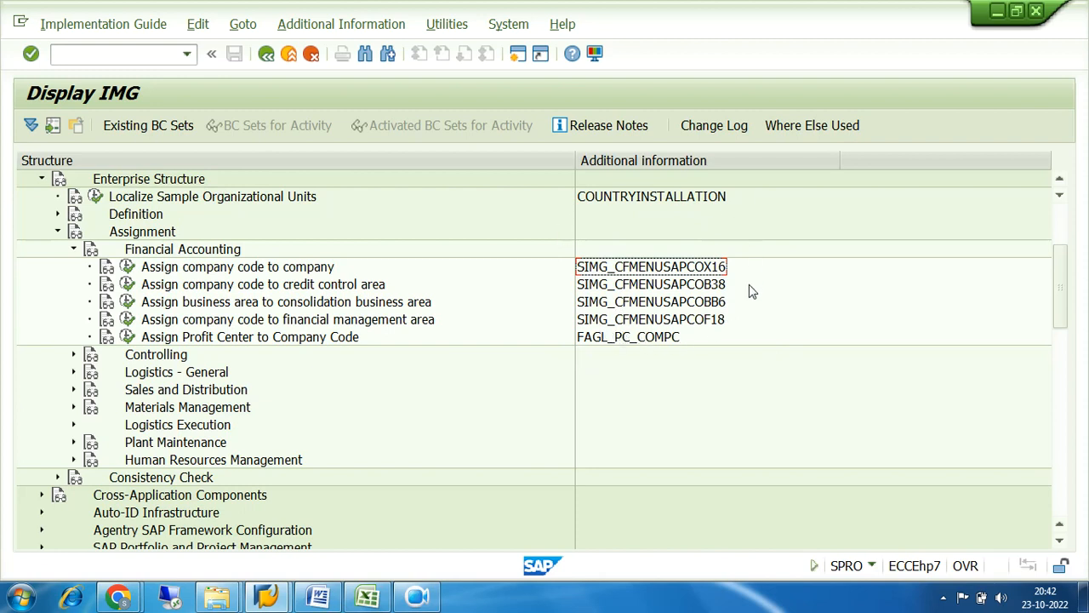
Reopen the SAP Reference IMG, widen the Additional information column, and expand Enterprise Structure > Definition > Financial Accounting.
left_click(266, 54)
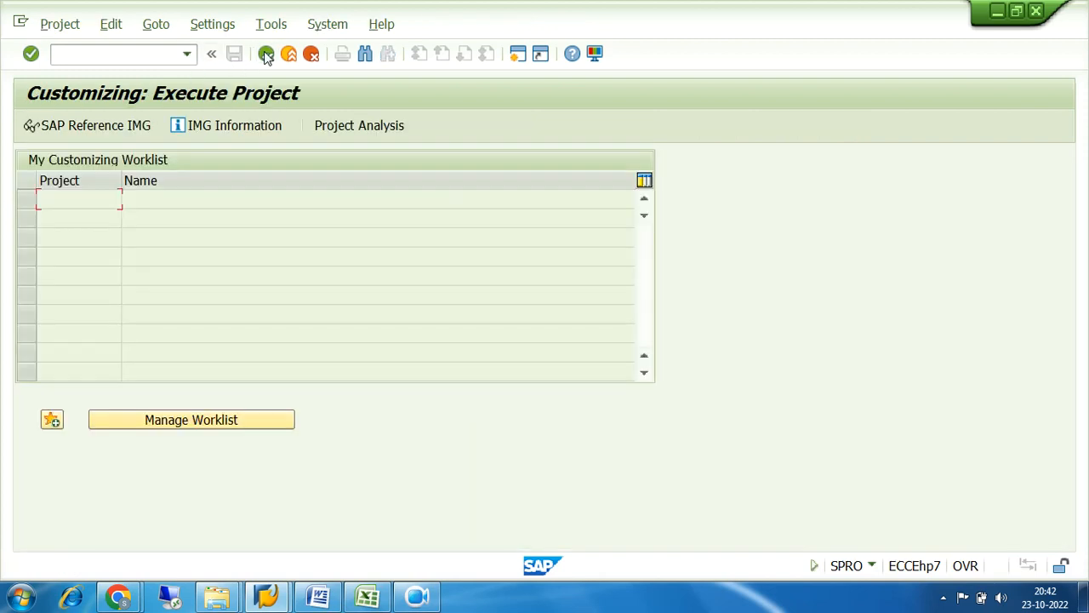
left_click(105, 125)
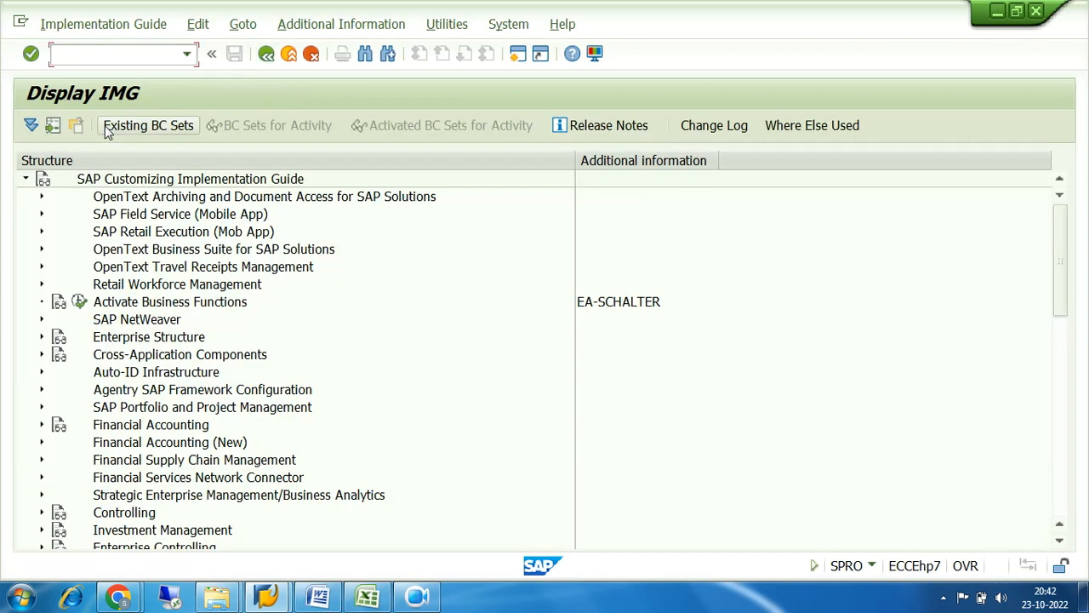
left_click_drag(721, 160, 832, 162)
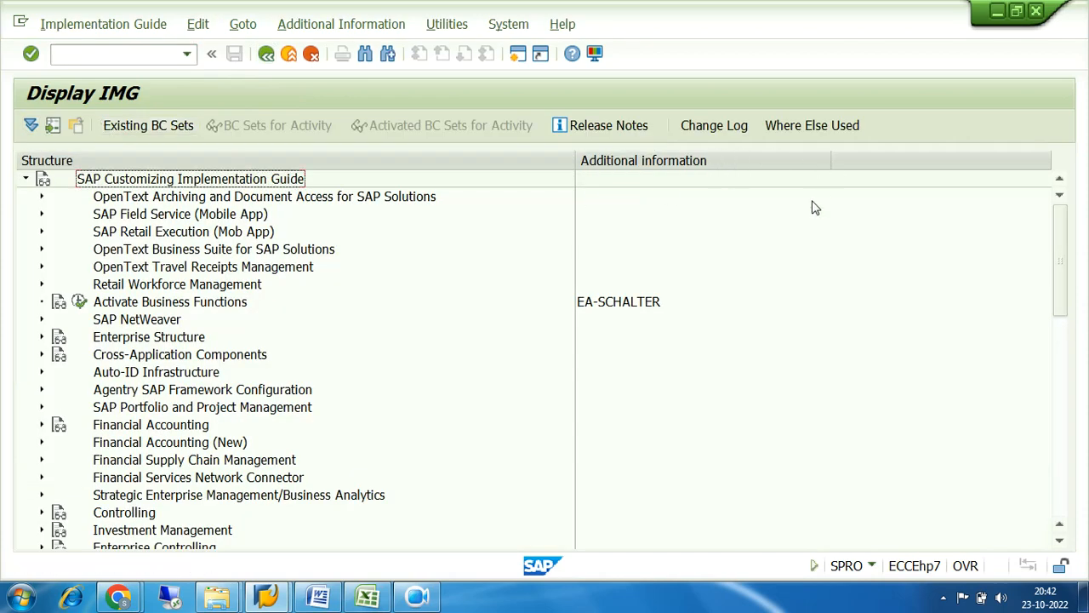
mouse_move(1065, 243)
left_mouse_down()
mouse_move(1087, 458)
mouse_move(1065, 224)
left_mouse_up()
left_click(42, 337)
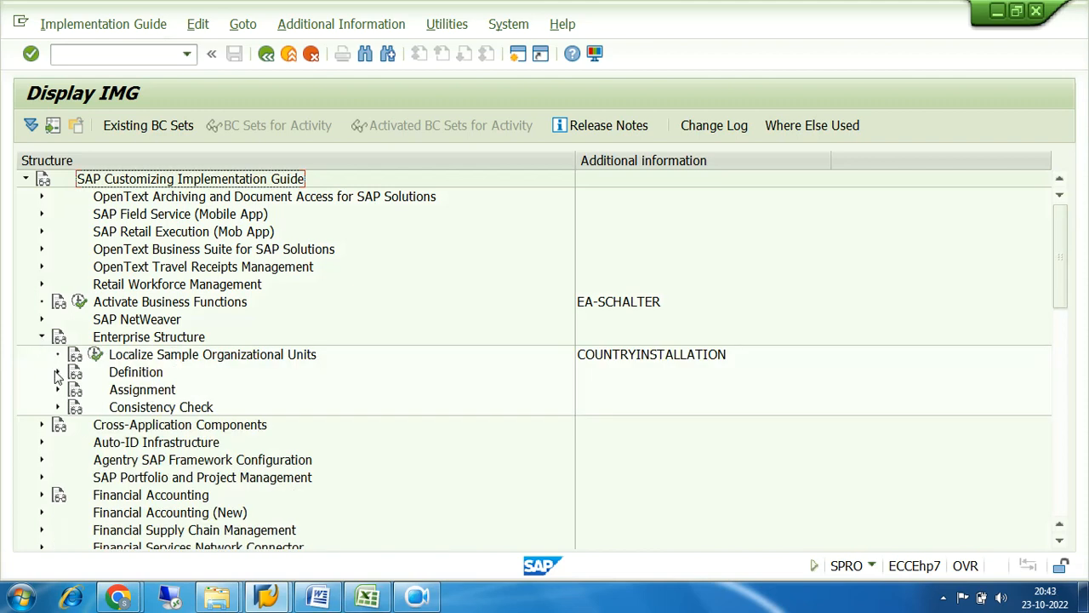
left_click(57, 372)
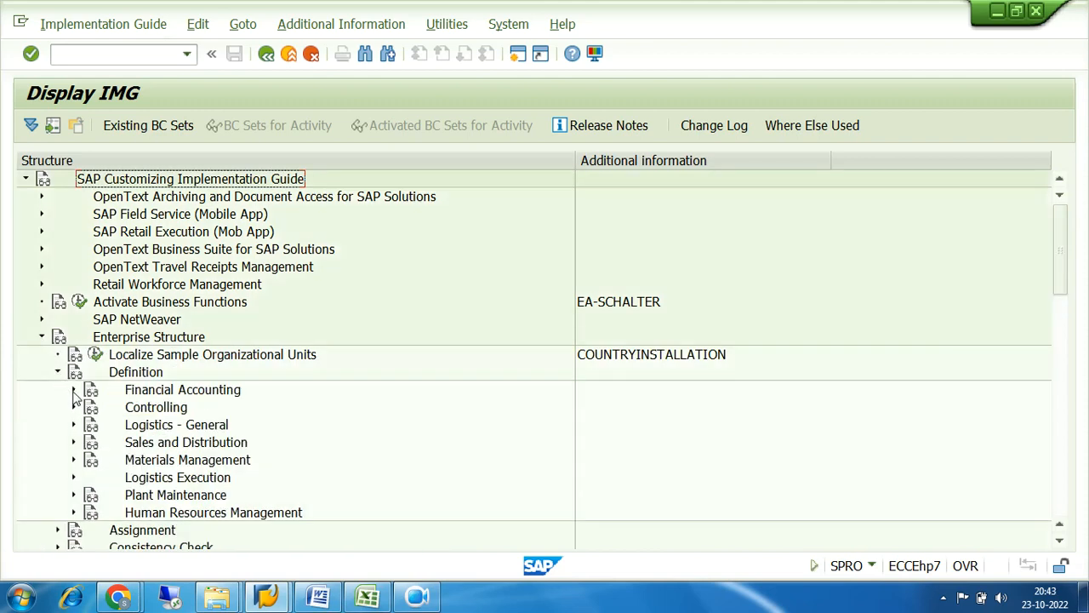
left_click(73, 390)
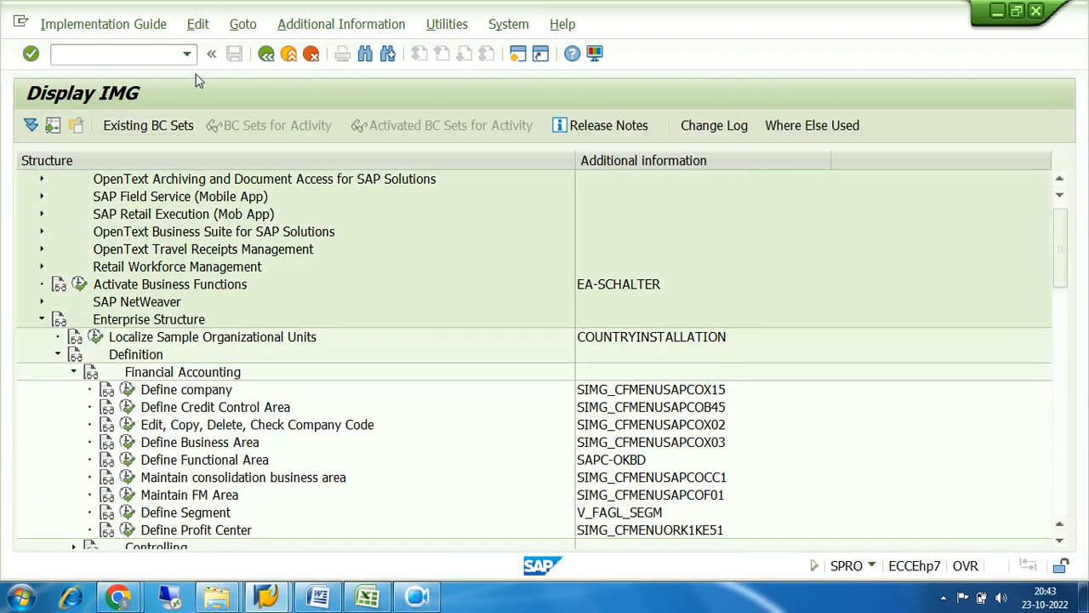
Reopen the SAP Reference IMG from the SPRO favorite in SAP Easy Access and select Edit, Copy, Delete, Check Company Code under Definition > Financial Accounting.
left_click(267, 54)
left_click(267, 54)
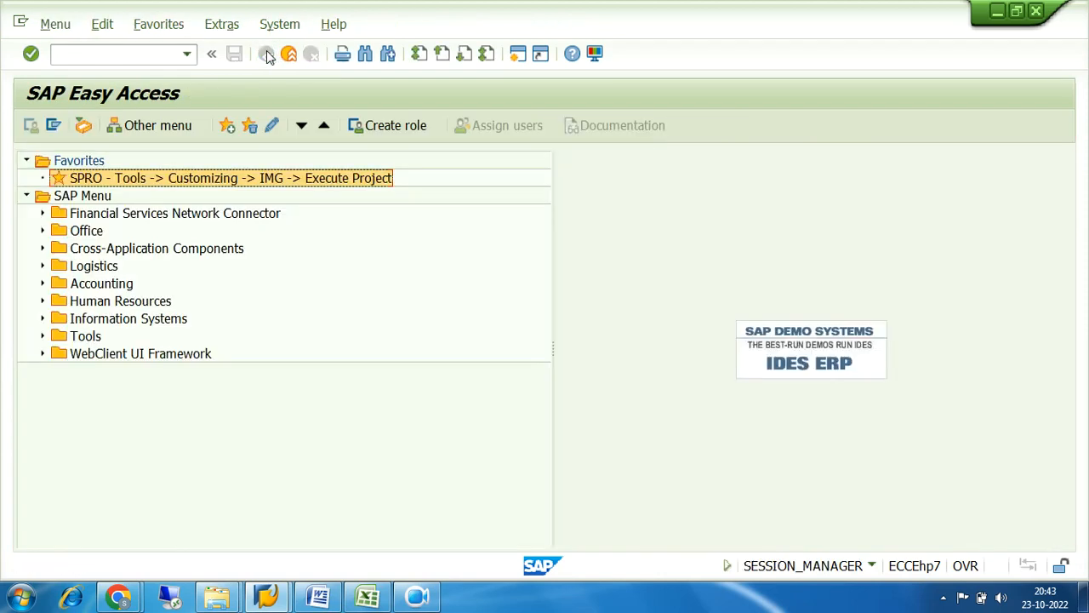
double_click(236, 181)
left_click(129, 126)
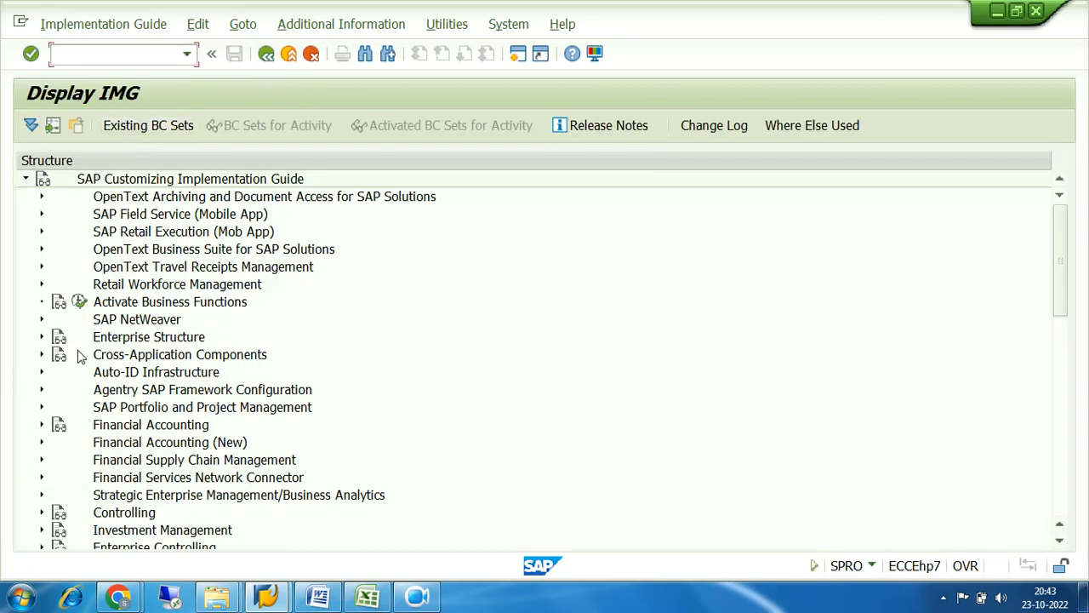
left_click(42, 337)
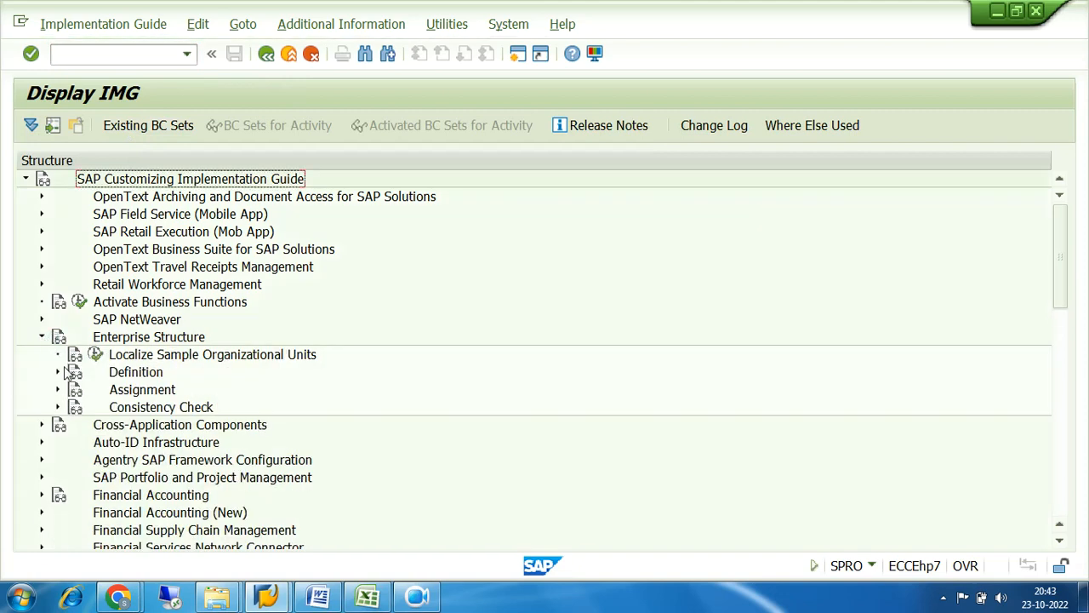
left_click(58, 372)
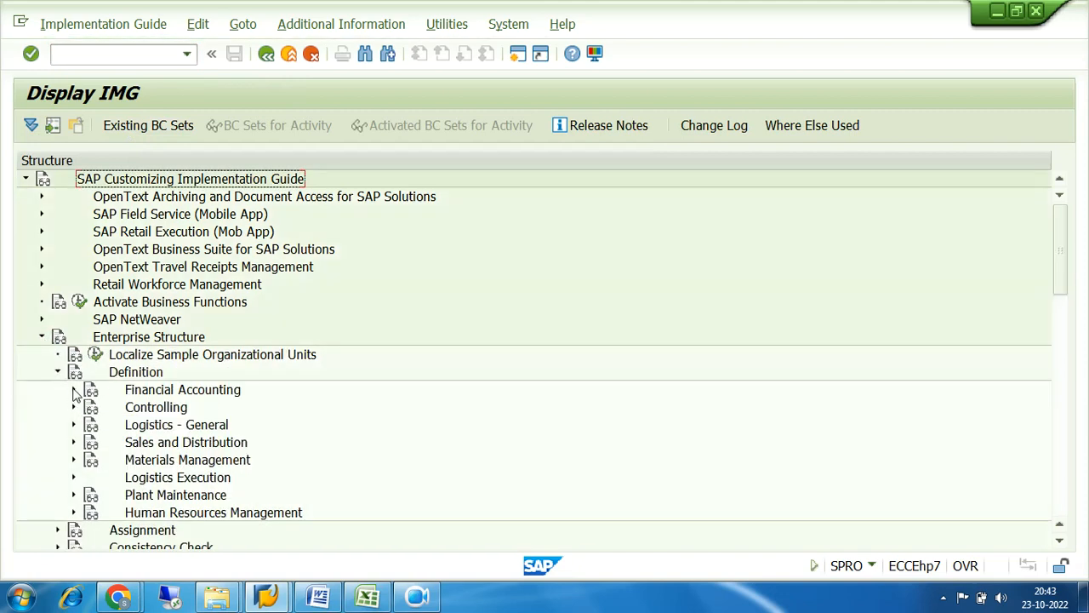
left_click(73, 389)
left_click(253, 428)
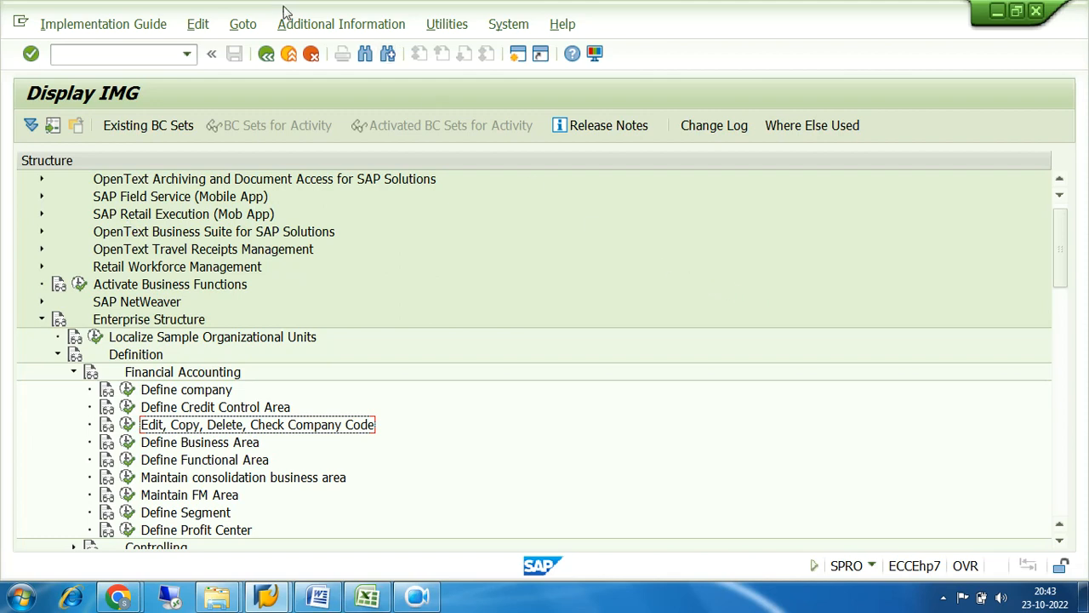
Show the IMG Activity keys as additional information beside the structure and widen the column to fit them.
left_click(313, 26)
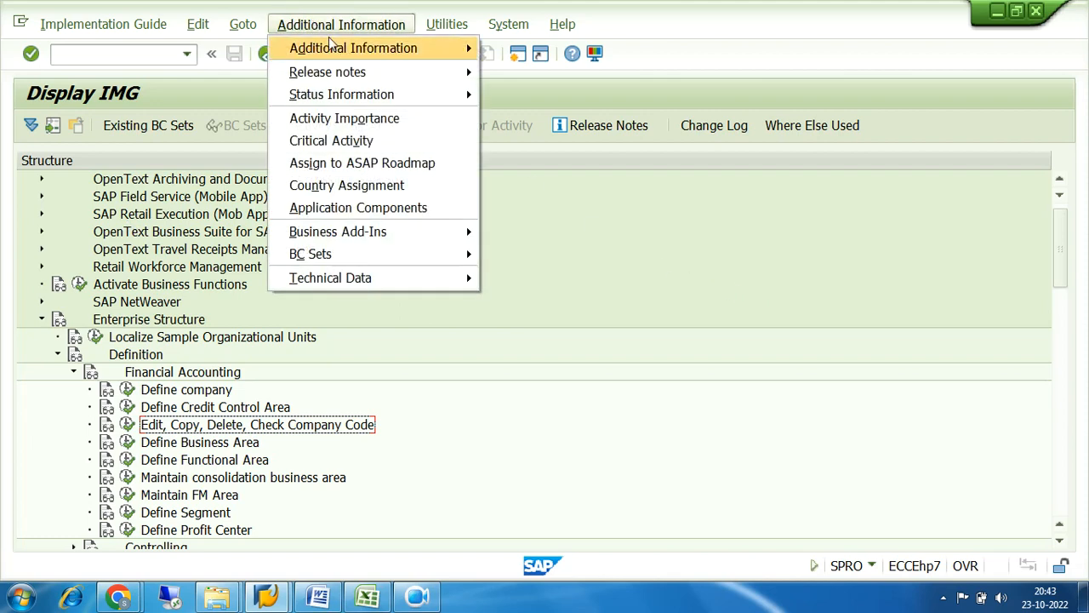
mouse_move(337, 46)
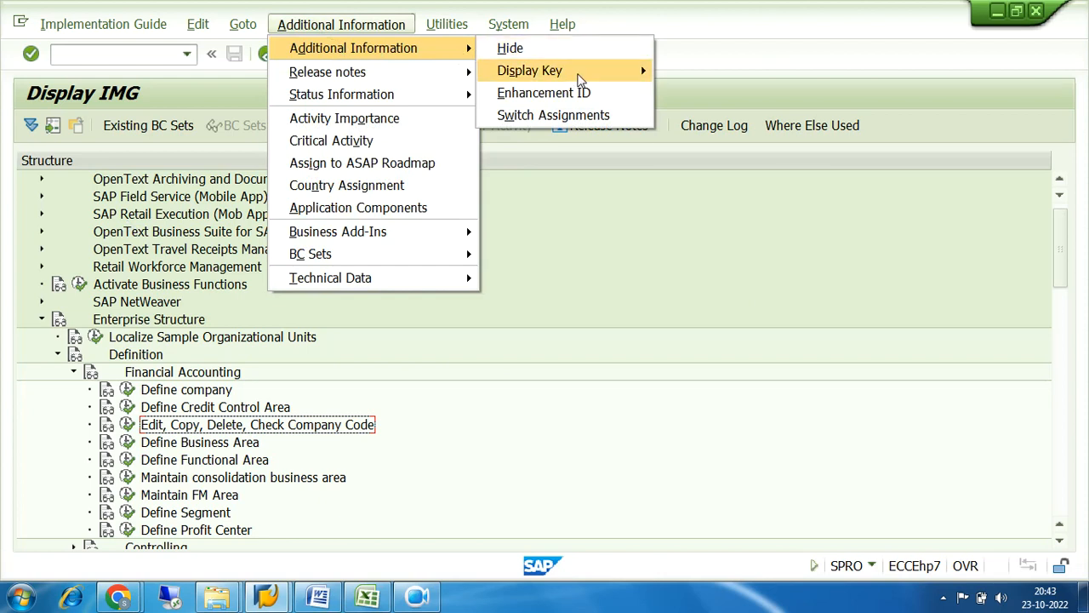
mouse_move(581, 79)
left_click(715, 93)
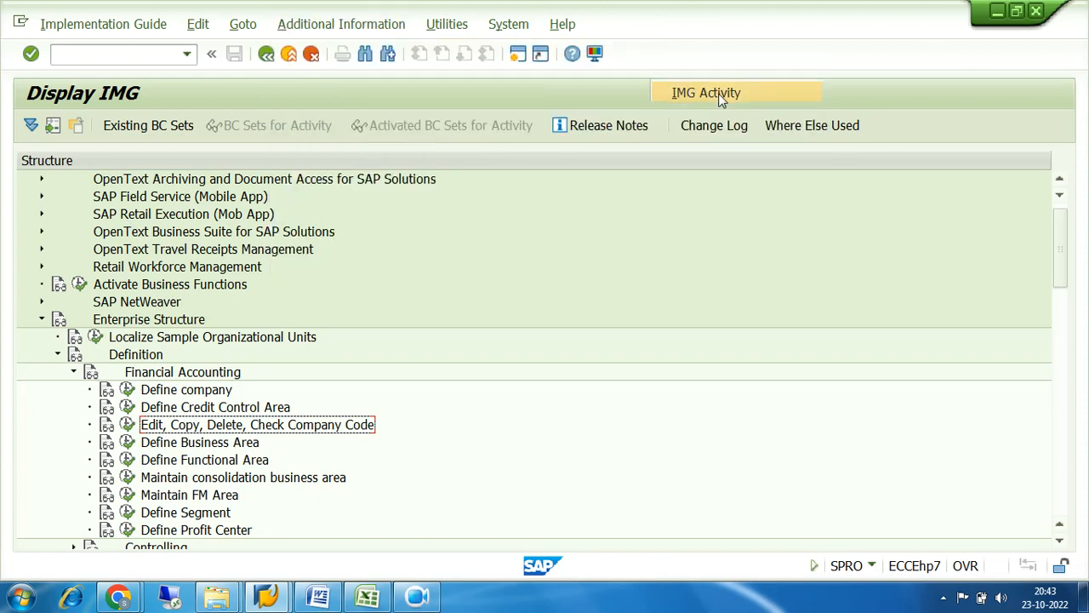
left_click_drag(719, 161, 863, 161)
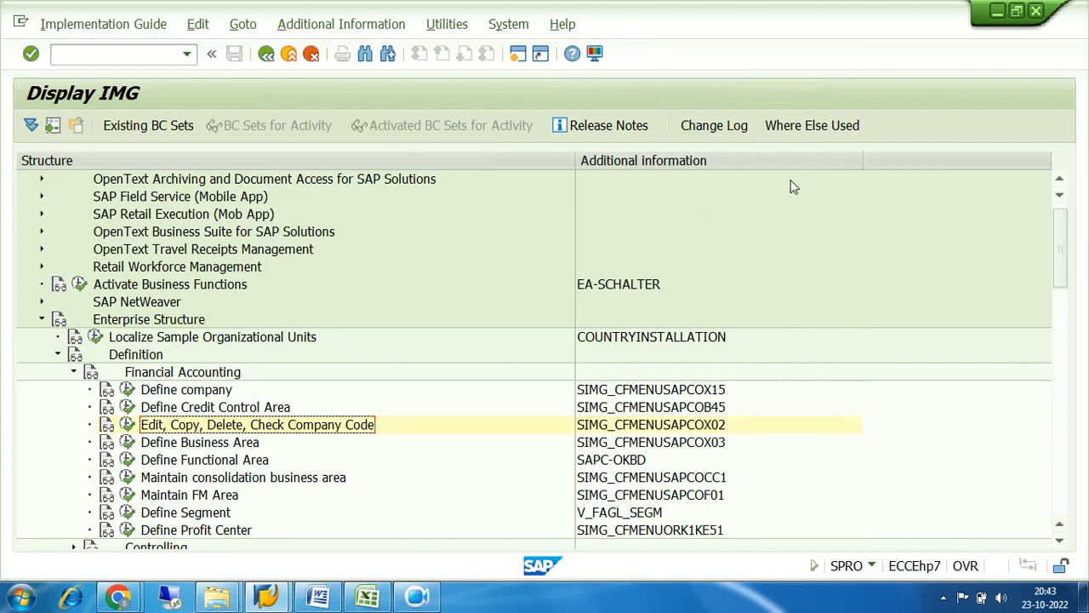
Examine the activity keys of the company code, business area, credit control area and company definitions for their transaction codes.
left_click(718, 429)
left_click(720, 442)
left_click(719, 410)
left_click(720, 394)
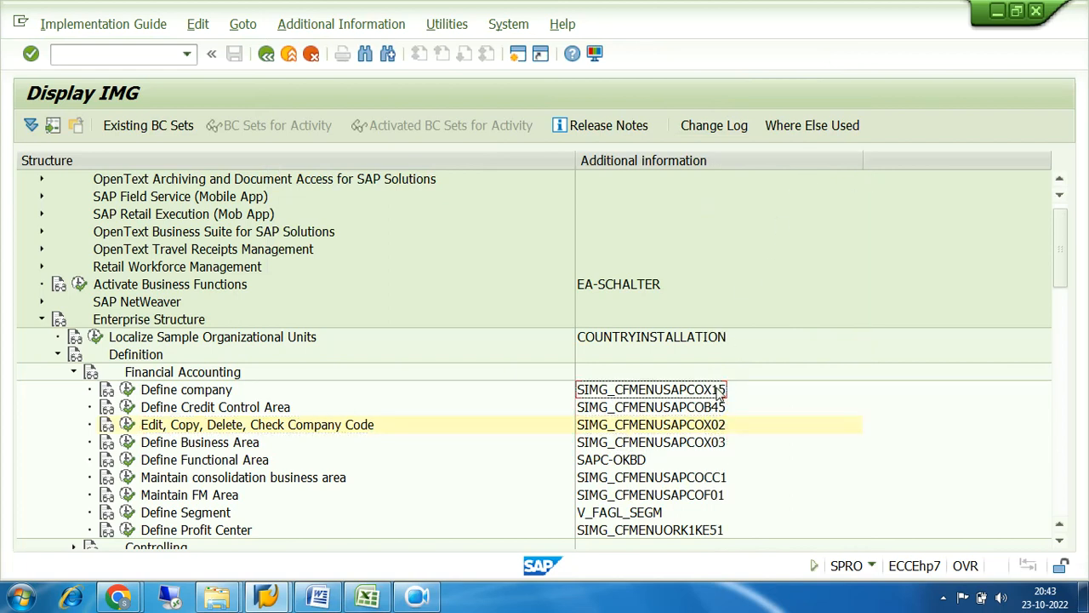
Return to SAP Easy Access and start transaction se10 to open the Transport Organizer.
left_click(266, 56)
left_click(266, 56)
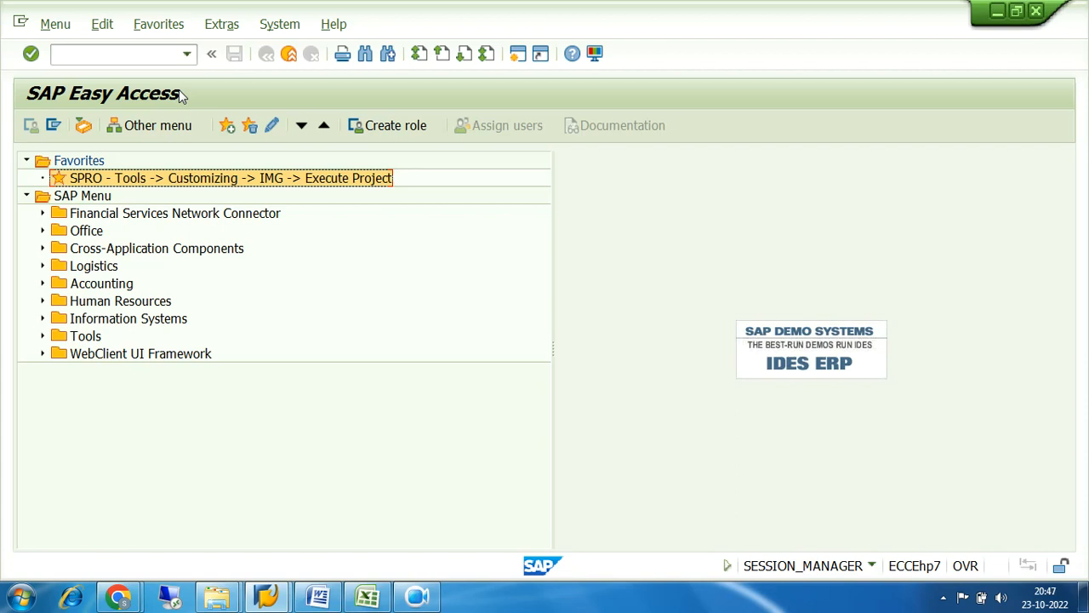
left_click(150, 57)
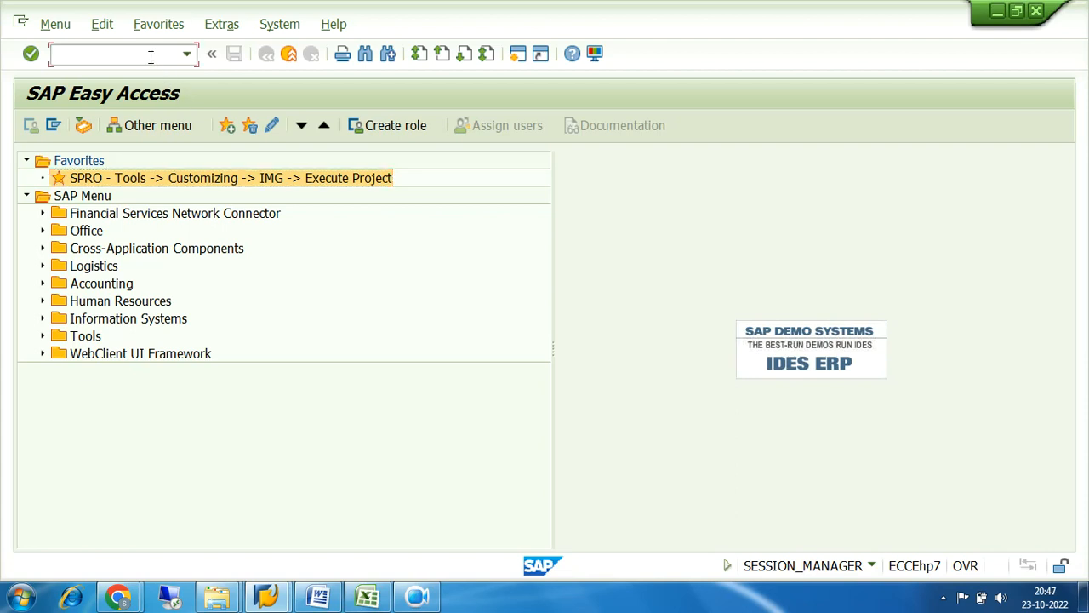
type("se10")
key("Return")
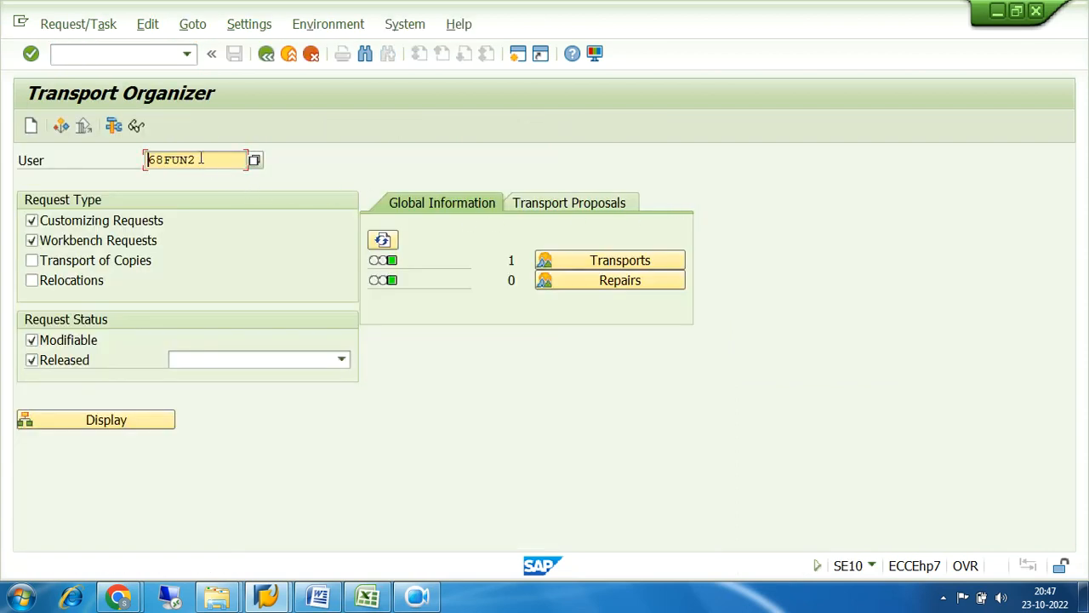
Check the preset user ID and display that user's modifiable and released Customizing and Workbench requests.
left_click_drag(202, 158, 146, 159)
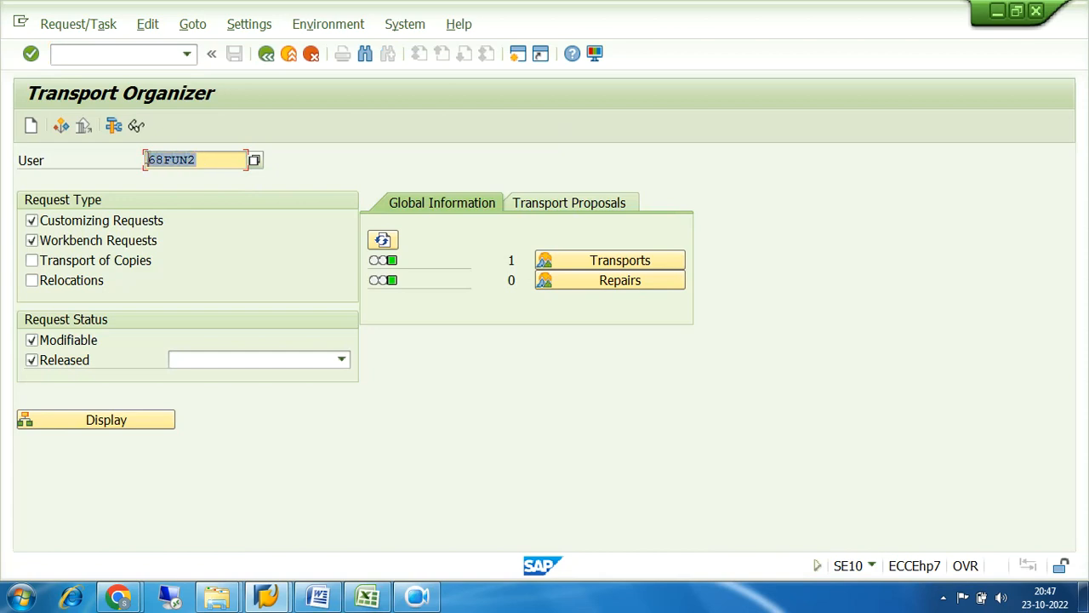
left_click(207, 159)
left_click_drag(201, 159, 146, 159)
left_click(207, 159)
left_click_drag(194, 159, 146, 159)
left_click(105, 425)
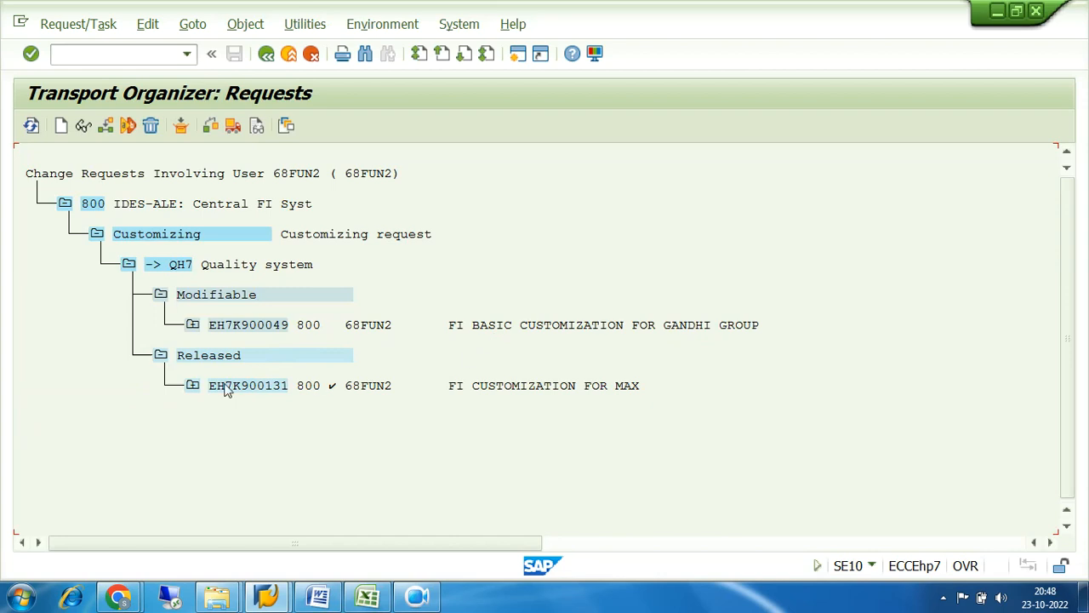
Expand the released request FI CUSTOMIZATION FOR MAX and its Customizing Task to examine the recorded IMG activities.
left_click(515, 387)
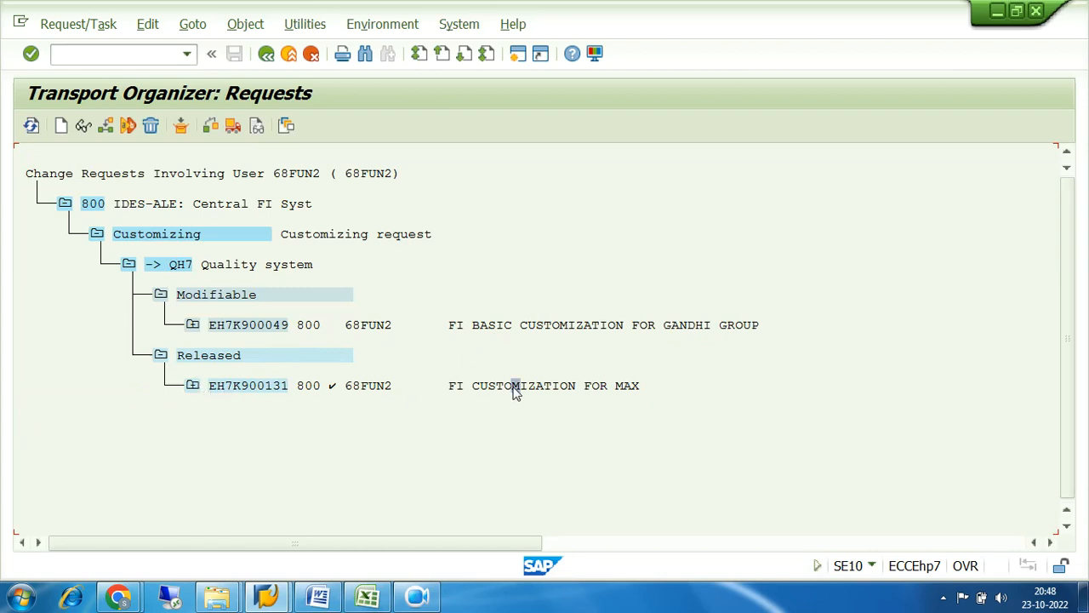
left_click(532, 328)
left_click(193, 386)
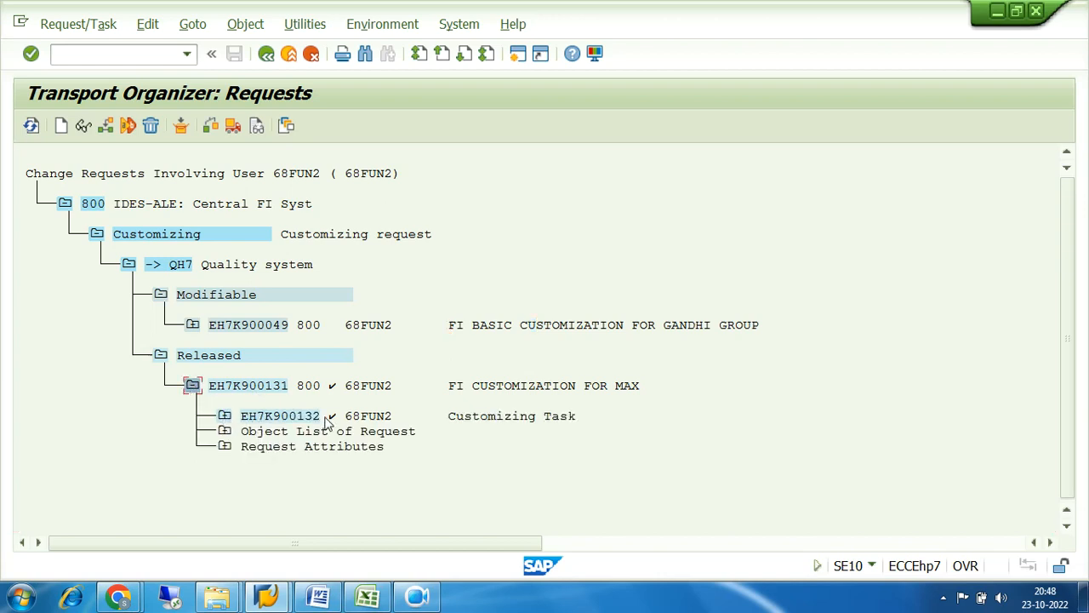
left_click(224, 416)
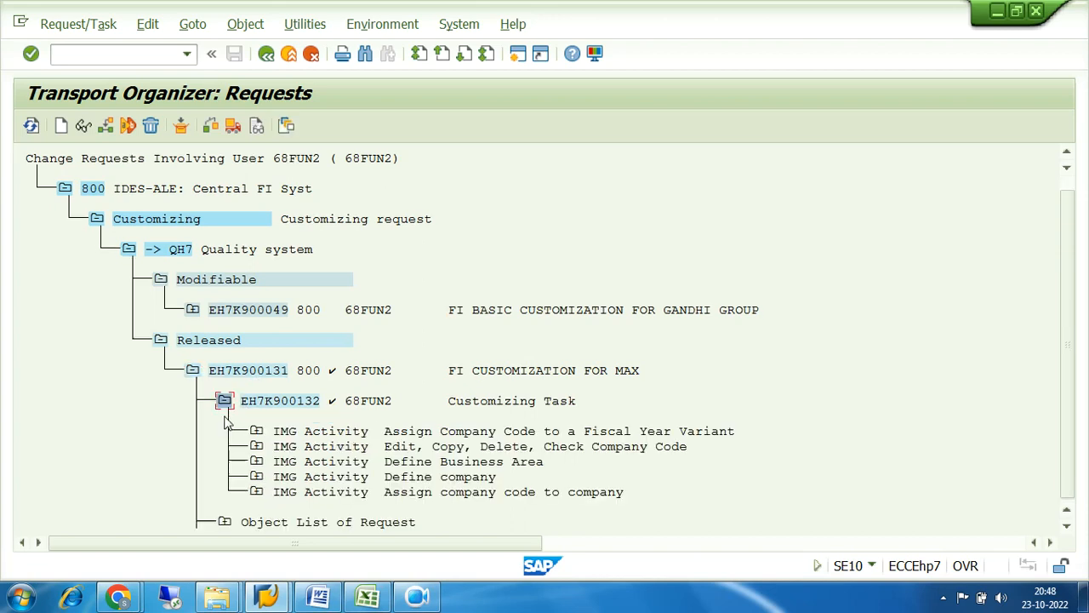
left_click(1068, 527)
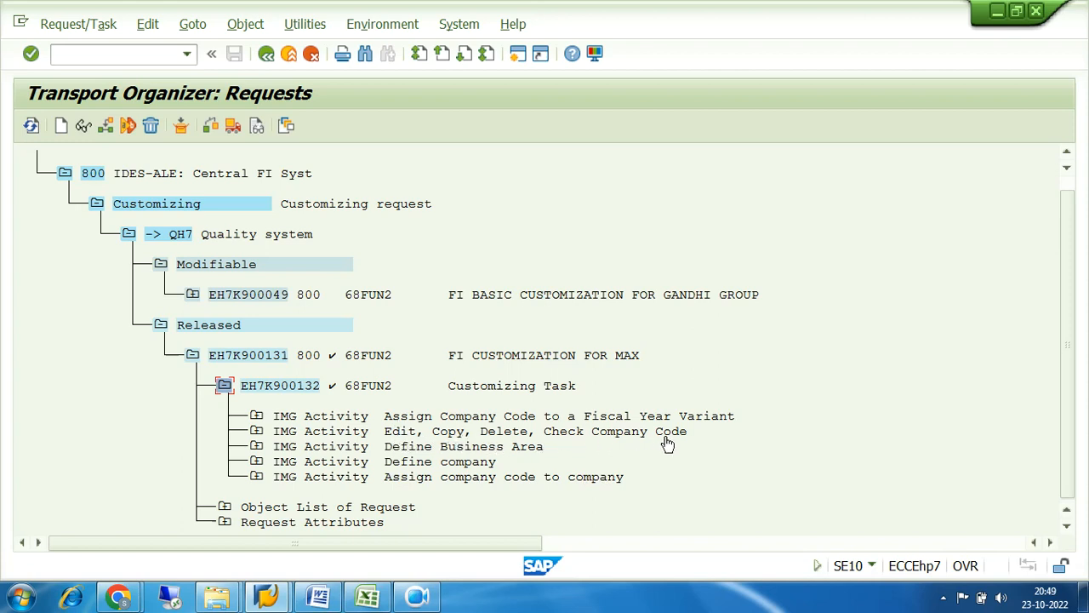
Expand the Edit, Copy, Delete, Check Company Code activity with its Customizing: Table Contents and View Maintenance: Data entries.
left_click(257, 434)
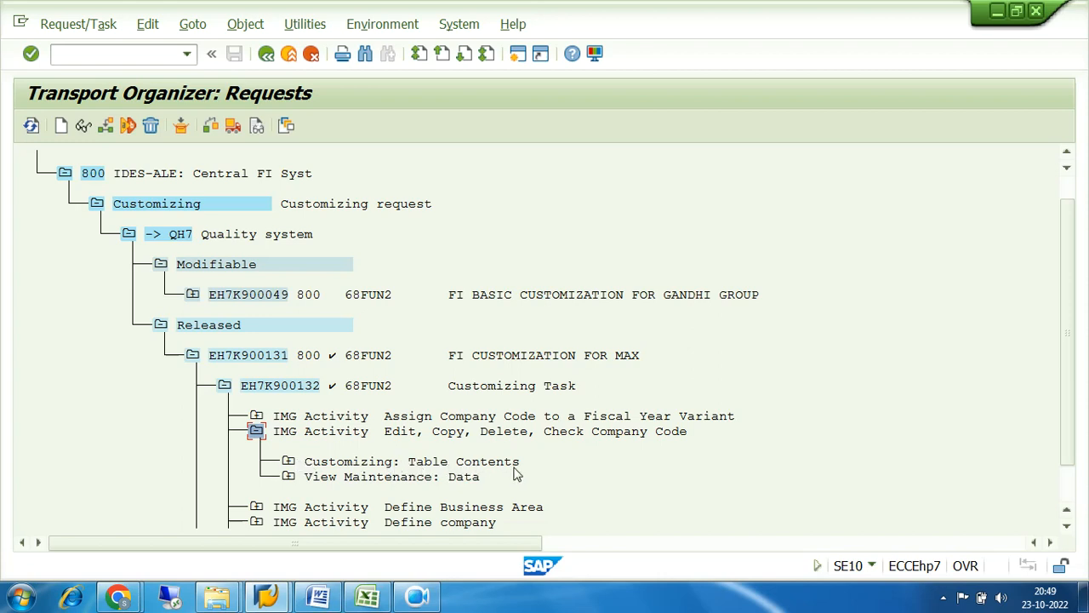
left_click(288, 463)
scroll(554, 459, "down", 1)
scroll(534, 451, "down", 2)
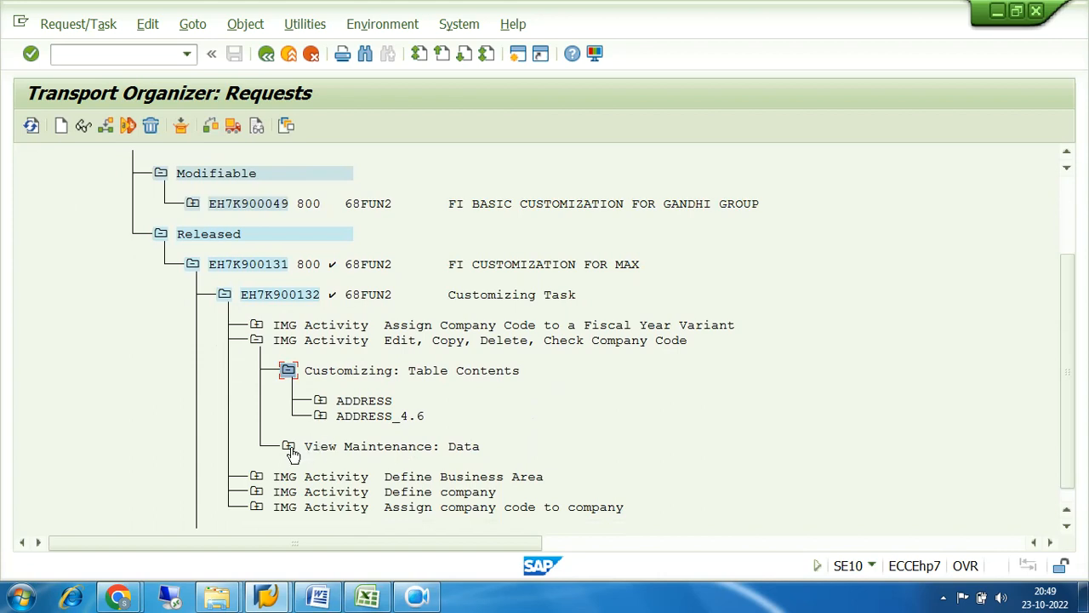
left_click(288, 447)
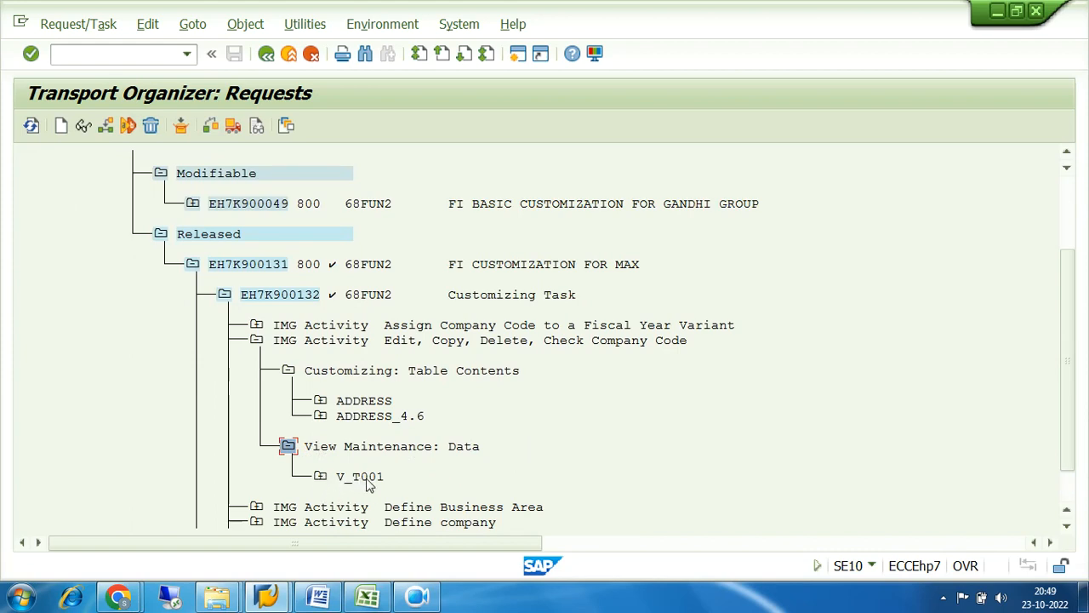
Expand view V_T001 and its tables T001 and T882 to examine the recorded key entries.
left_click(321, 479)
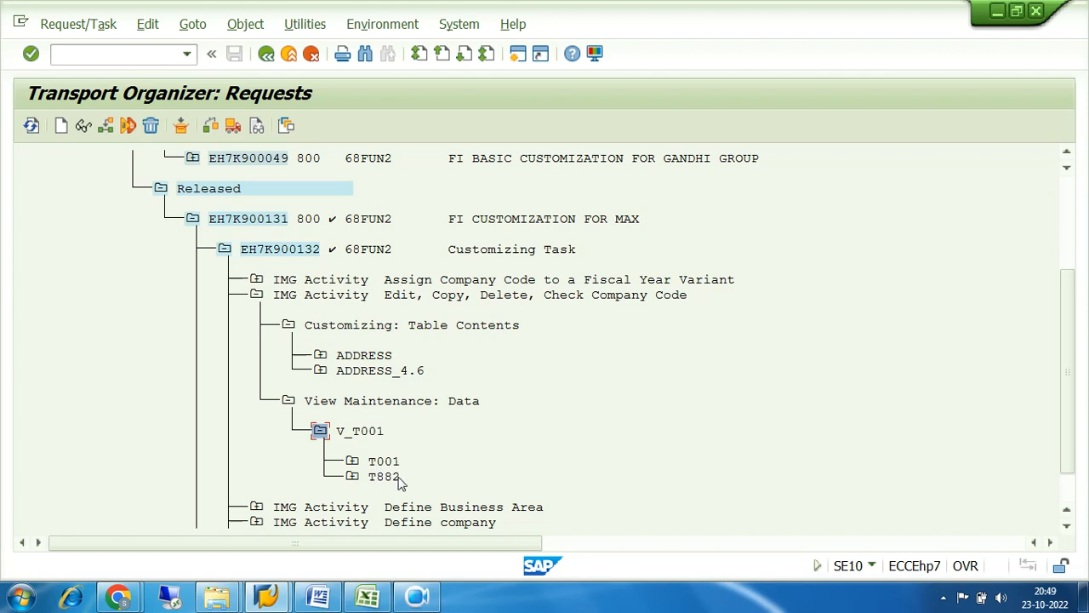
left_click(353, 462)
scroll(596, 464, "down", 1)
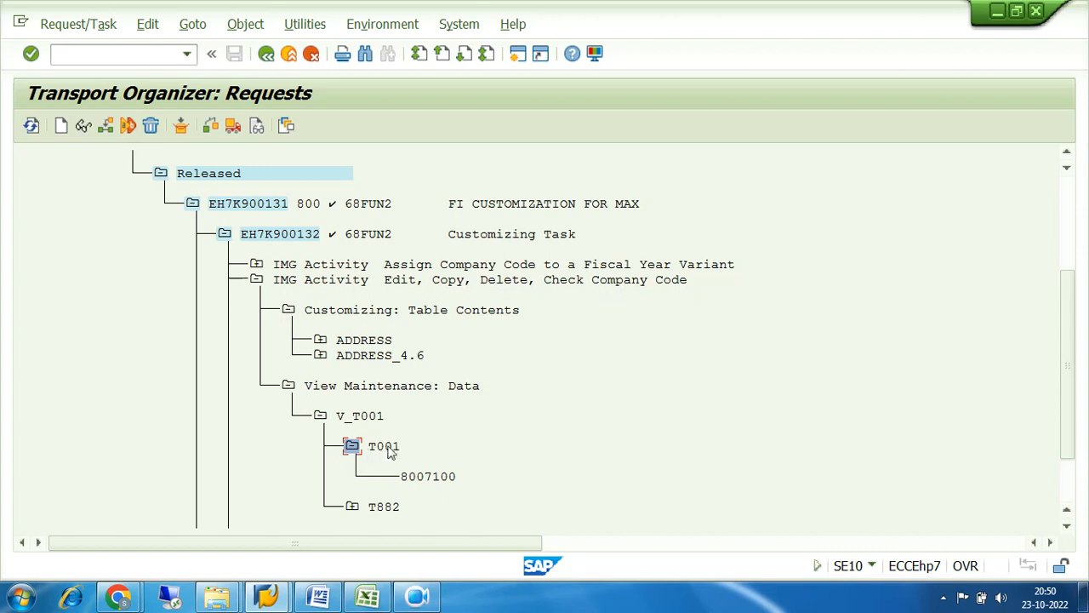
left_click(351, 507)
scroll(540, 451, "down", 1)
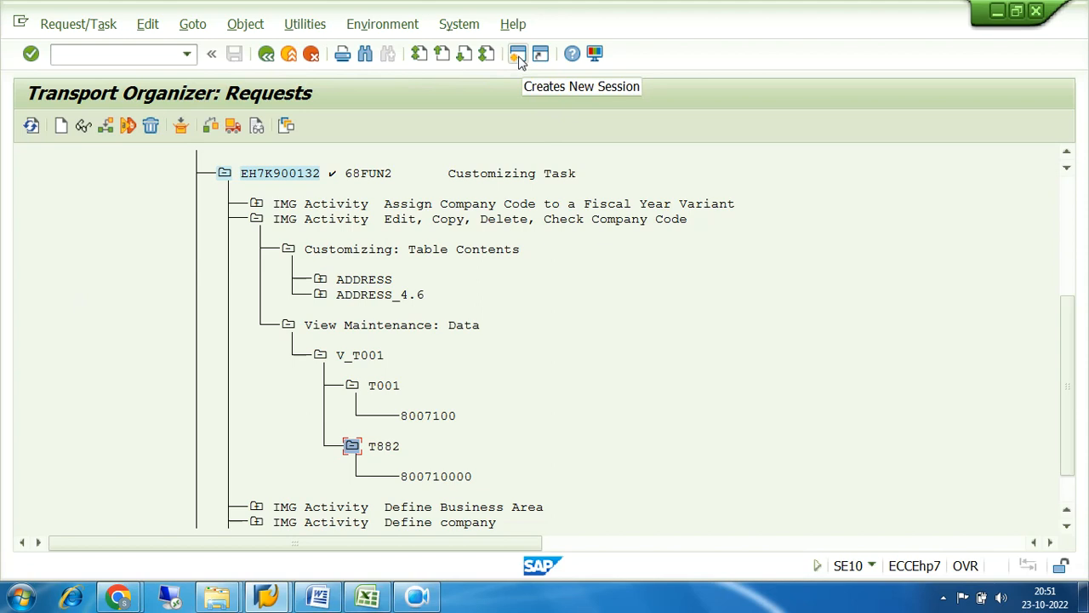
left_click(267, 598)
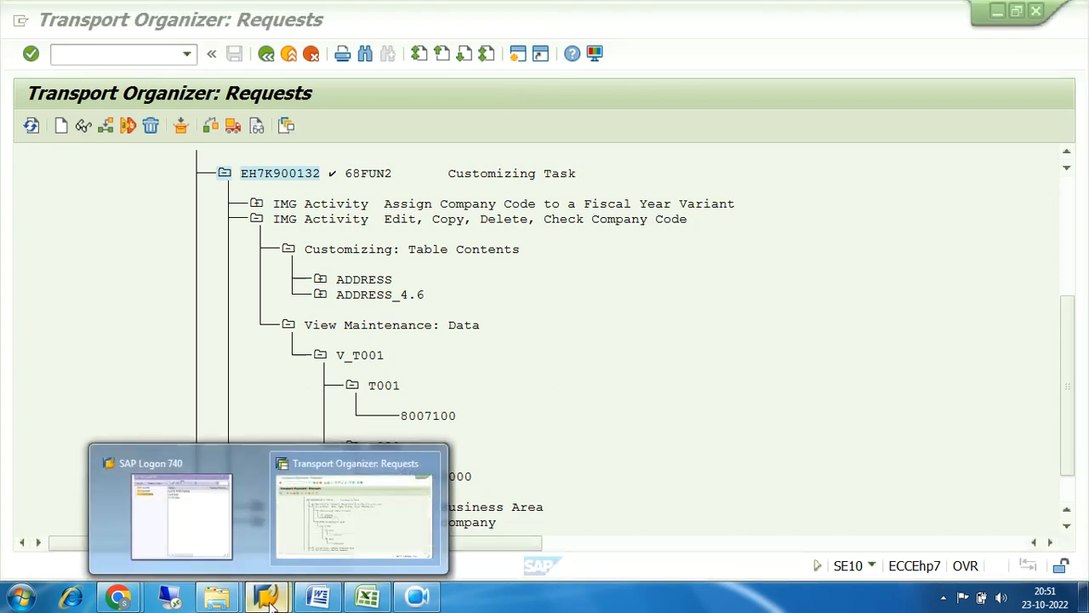
left_click(213, 524)
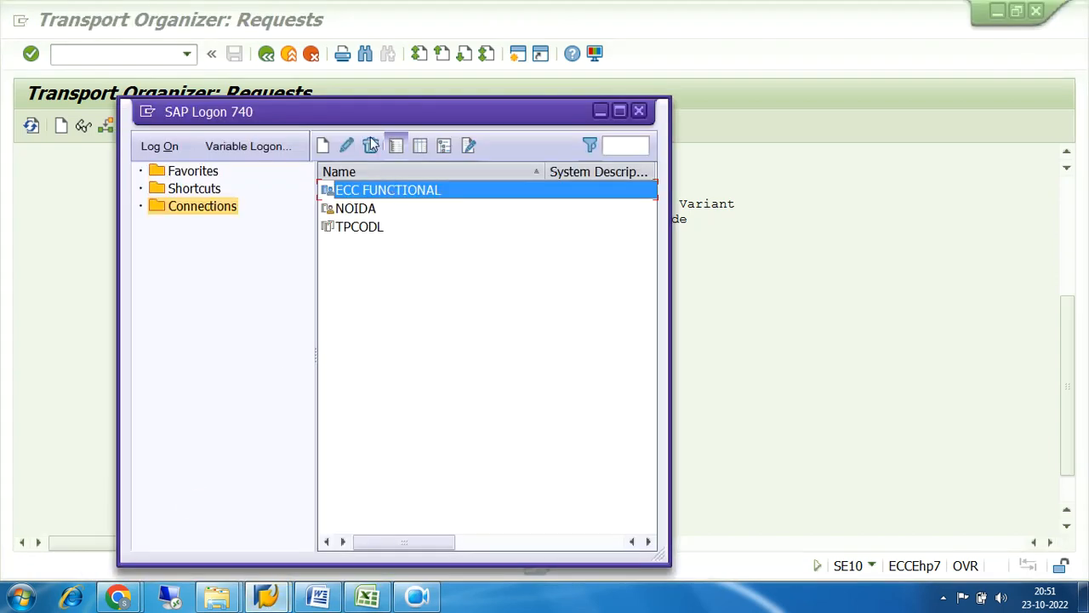
left_click(599, 112)
left_click(268, 598)
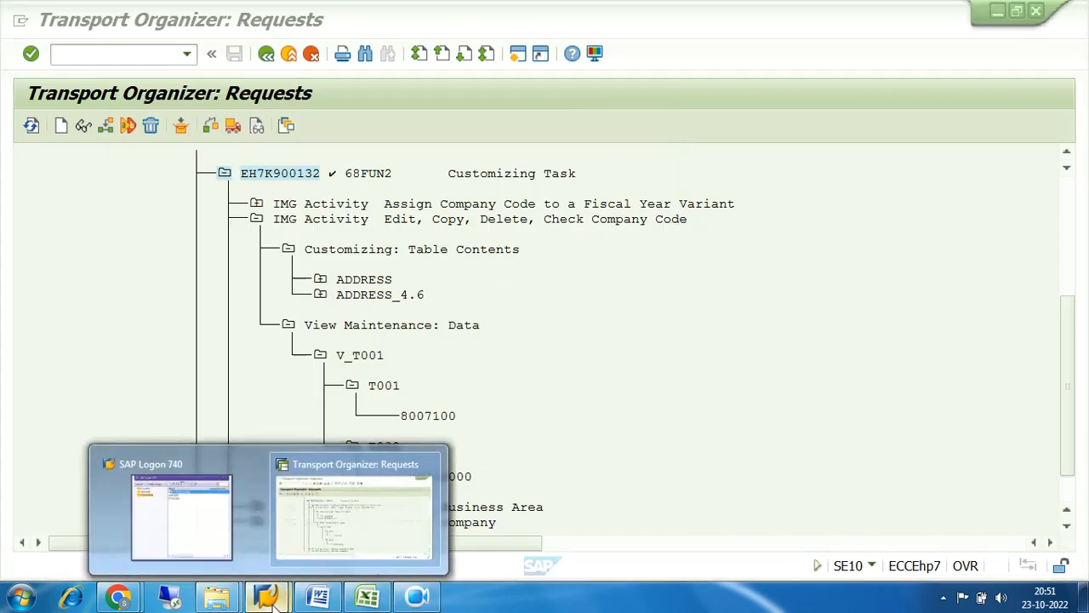
left_click(379, 532)
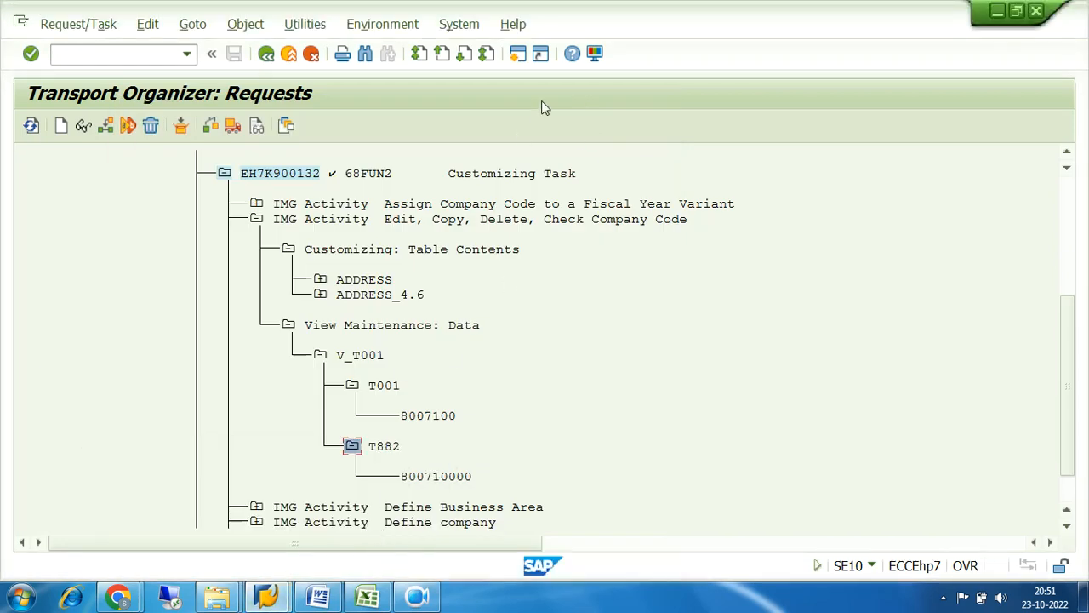
Open additional SAP sessions and start transaction SE16N in the newest one.
left_click(519, 54)
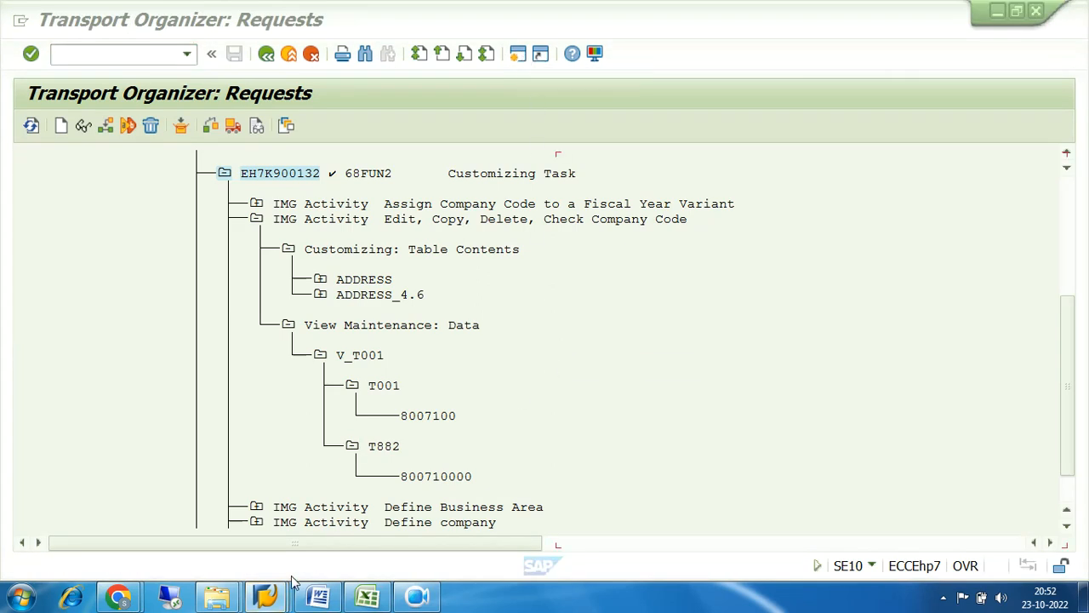
mouse_move(271, 598)
left_click(425, 517)
left_click(520, 57)
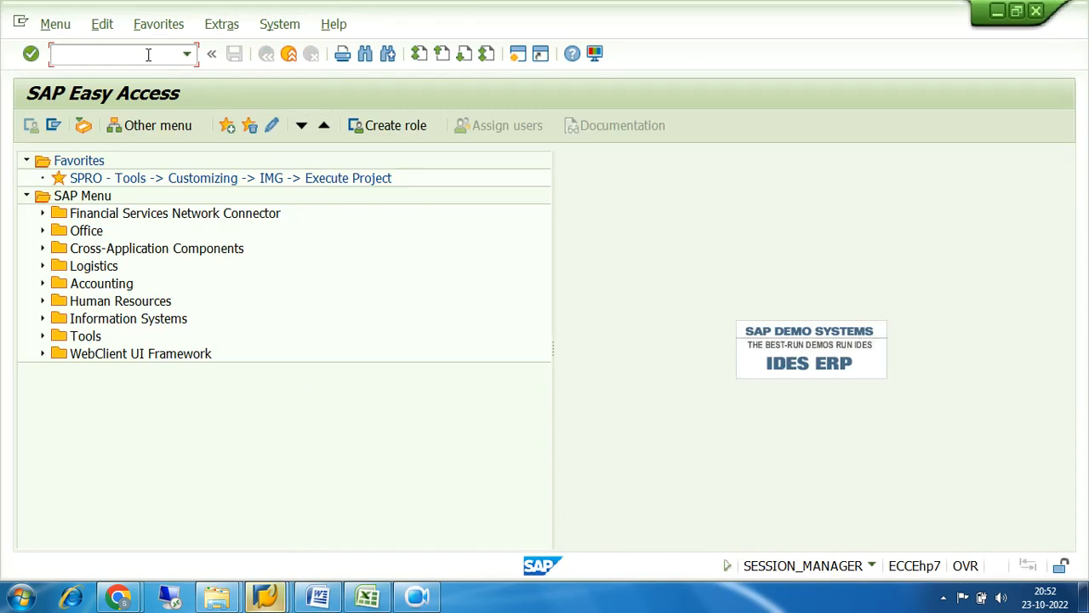
type("SE16N")
key("Return")
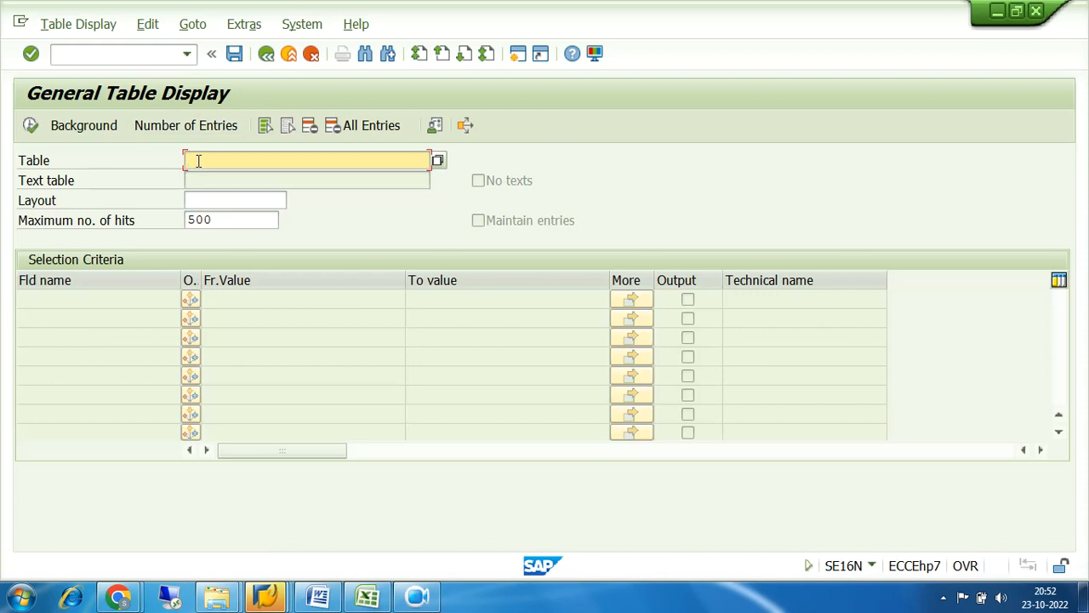
Check the table name in the Transport Organizer session, then load table T001 in General Table Display.
left_click(266, 597)
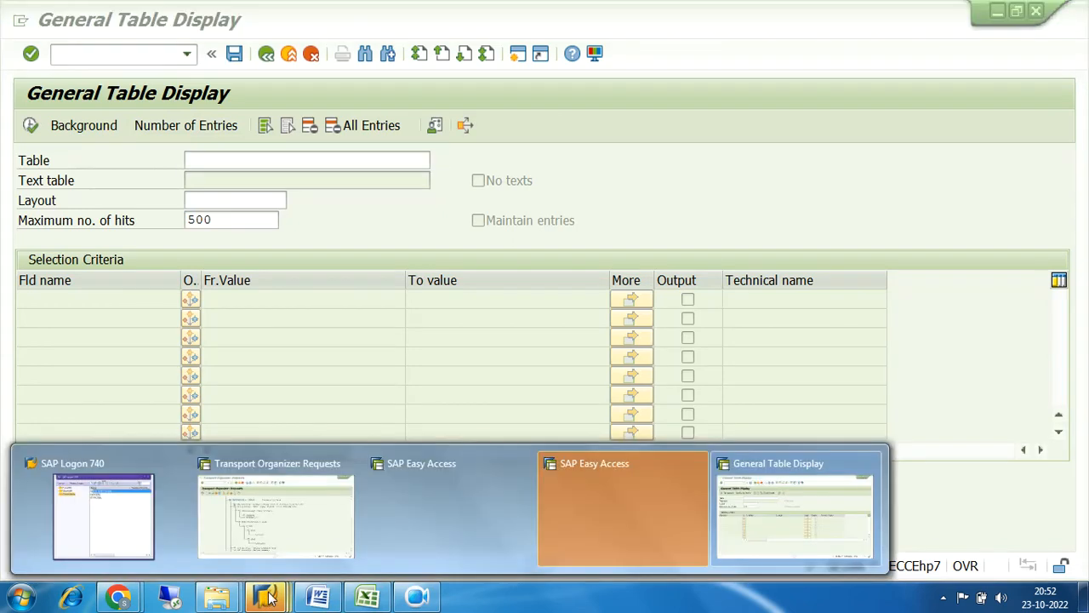
left_click(300, 516)
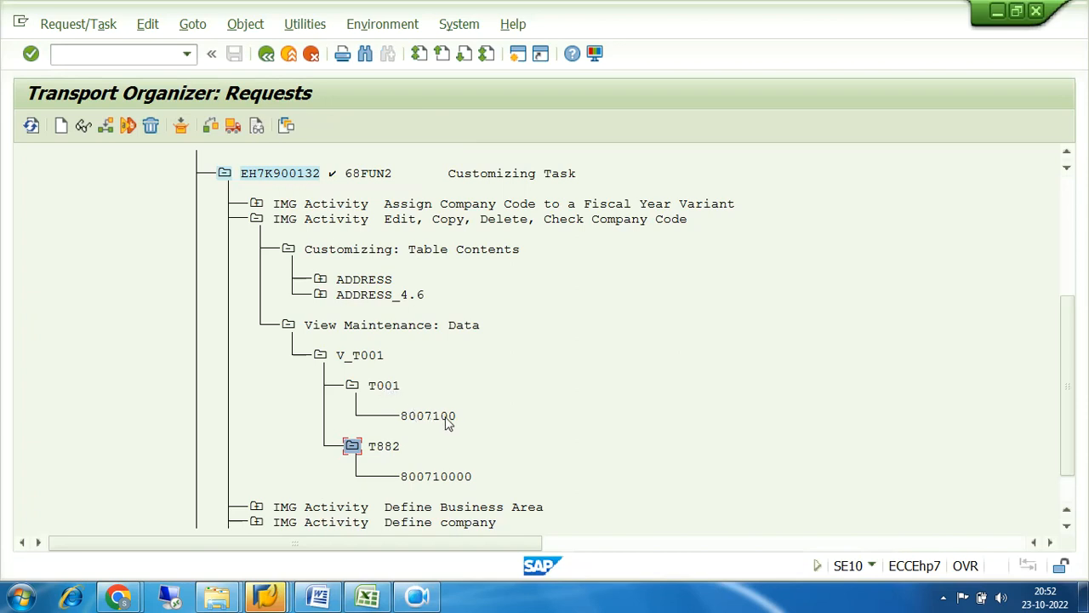
mouse_move(271, 598)
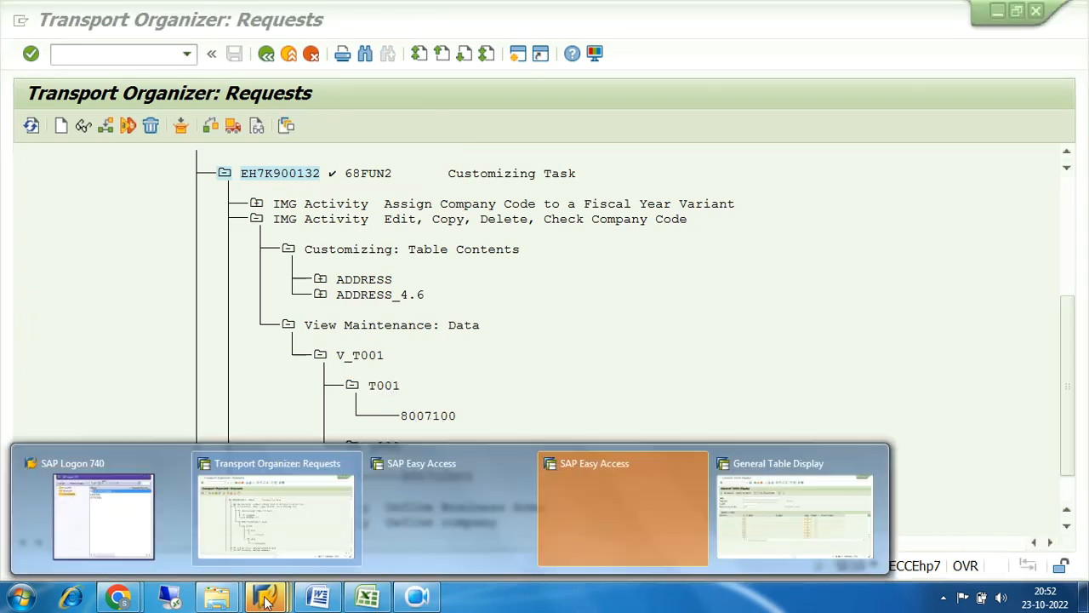
left_click(756, 526)
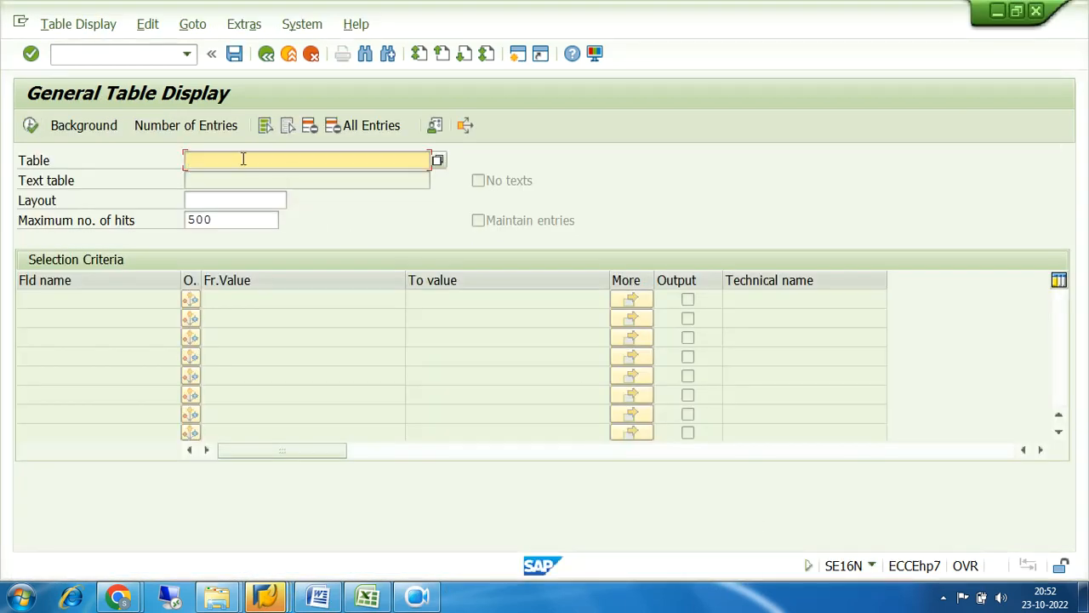
type("T")
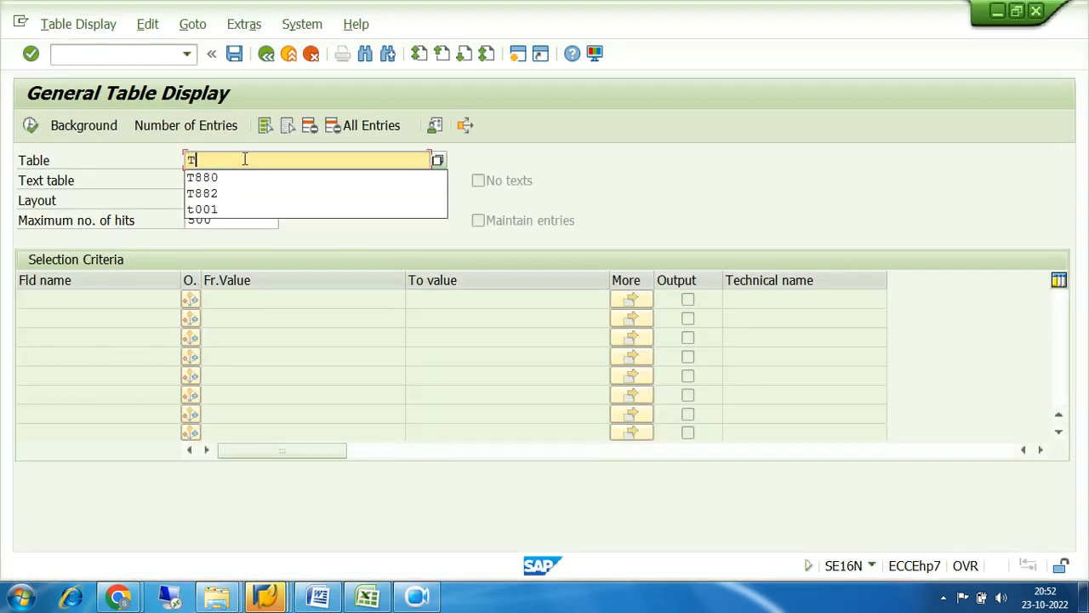
type("001")
key("Return")
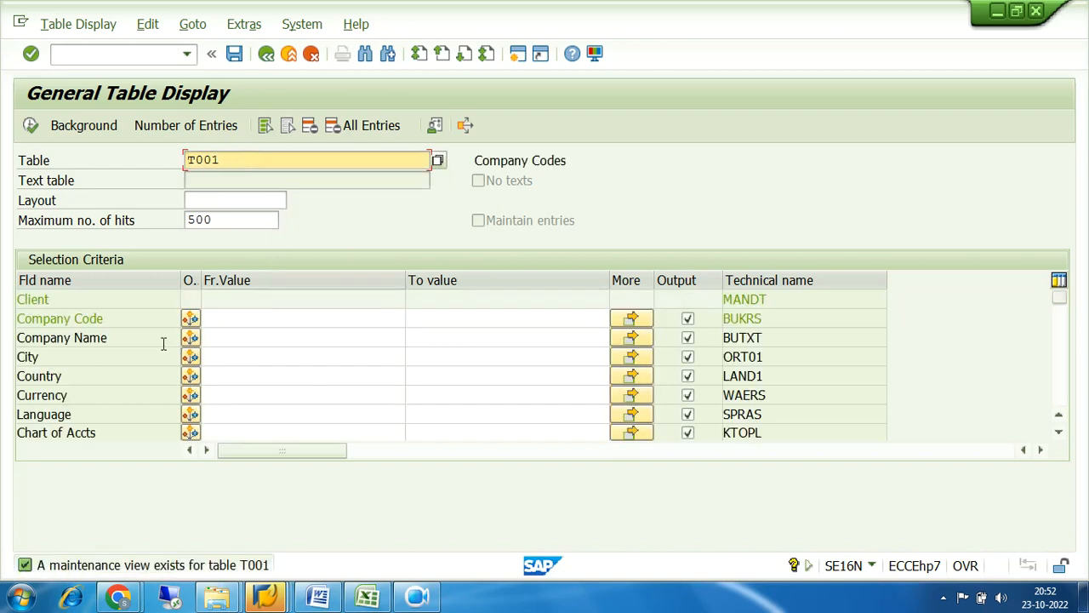
Examine the Company Code, Company Name, City and Country selection fields available for table T001.
left_click(230, 319)
left_click(235, 338)
left_click(238, 356)
left_click(242, 375)
left_click(256, 317)
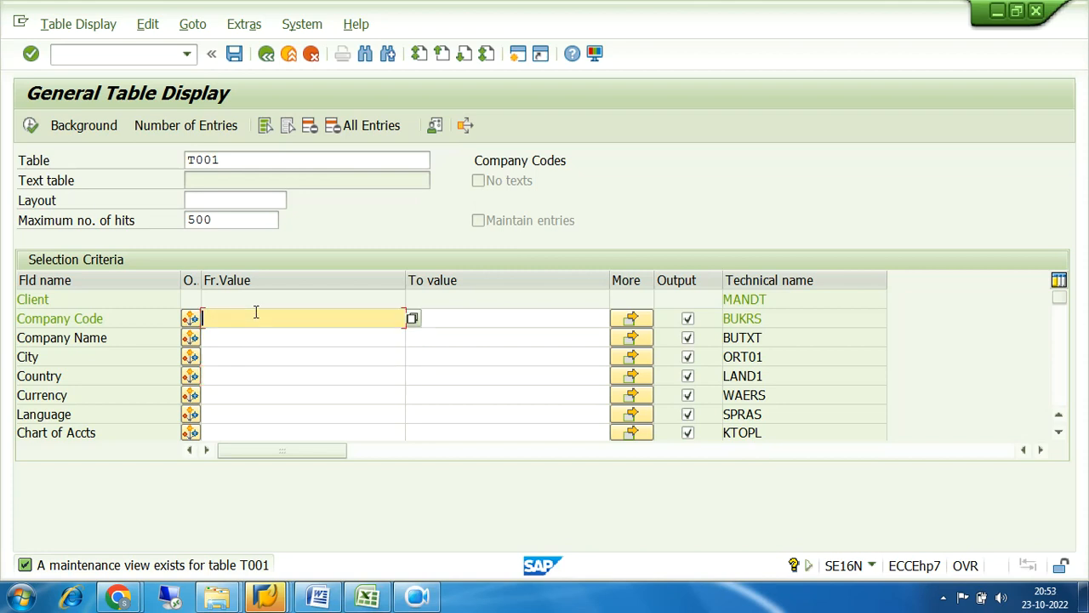
left_click(258, 338)
left_click(256, 356)
left_click(254, 374)
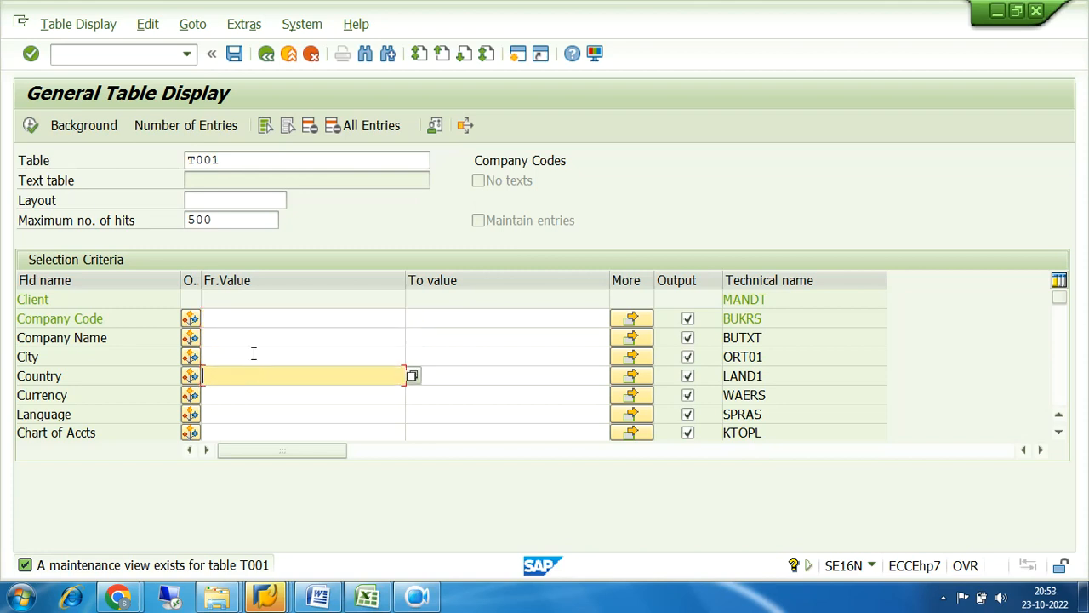
left_click(252, 337)
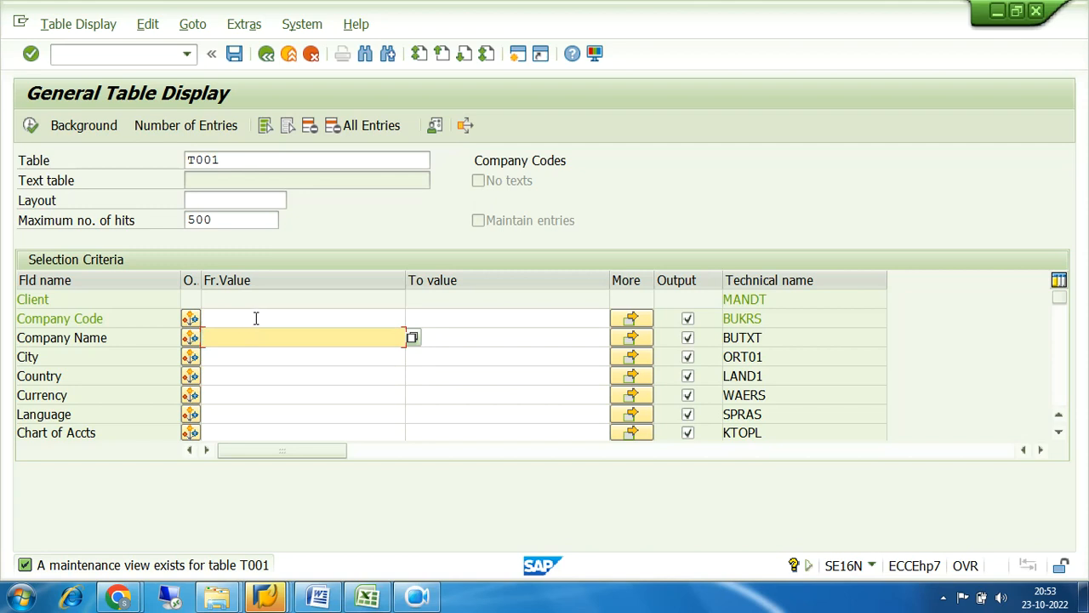
Restrict Company Code to the range 7100 to 7100 and display the matching table entries.
left_click(256, 318)
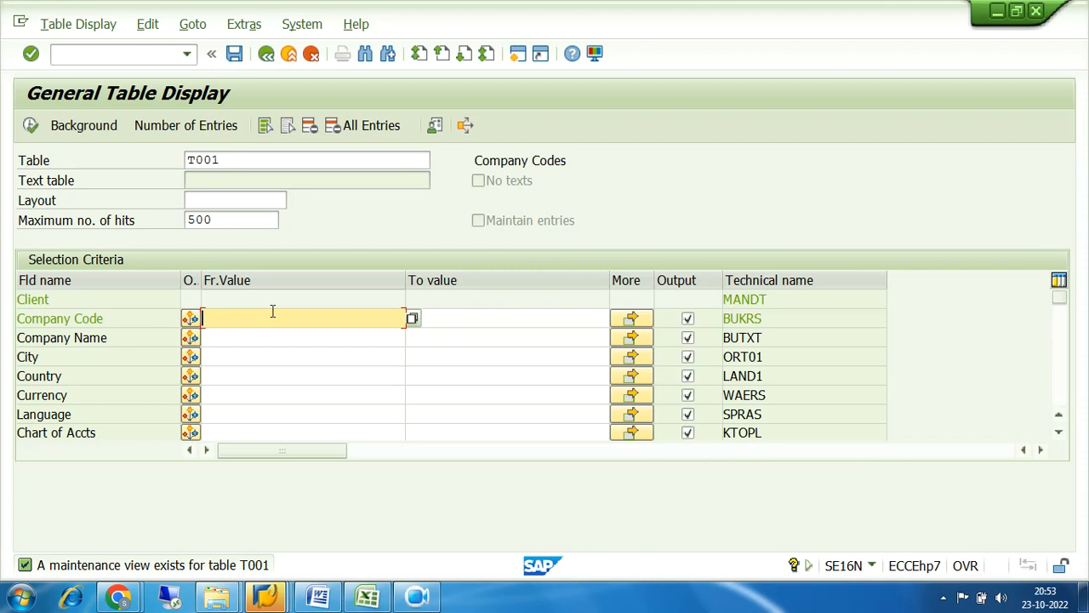
type("7")
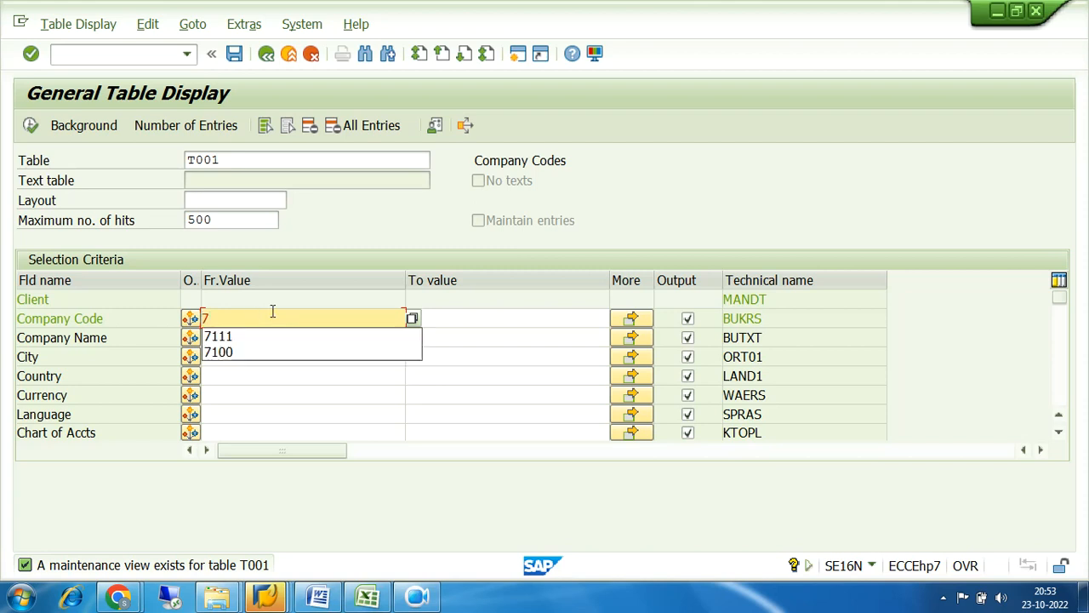
type("100")
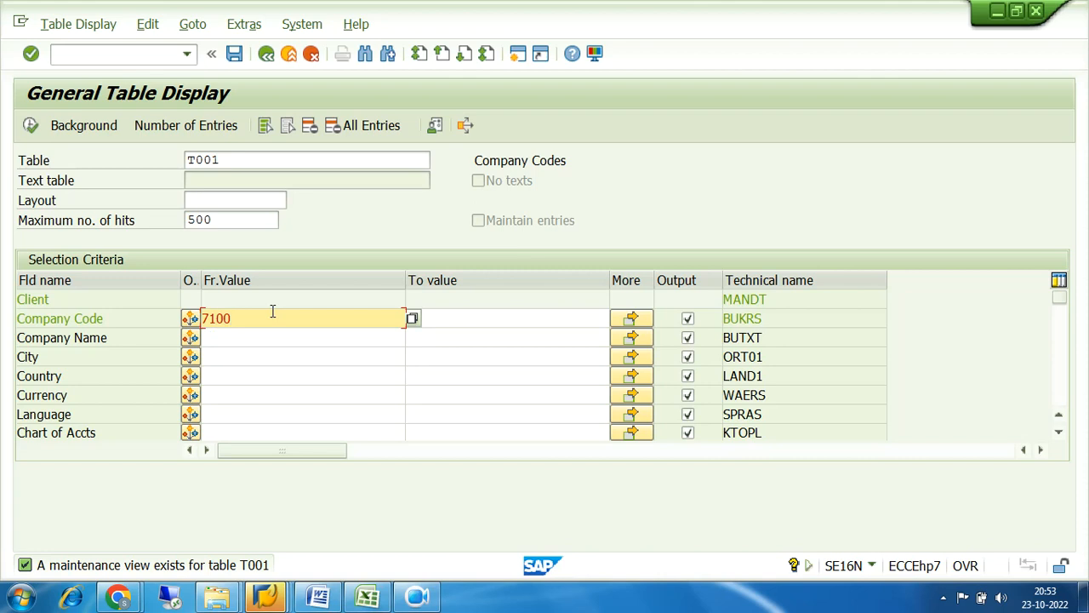
key("Tab")
type("7100")
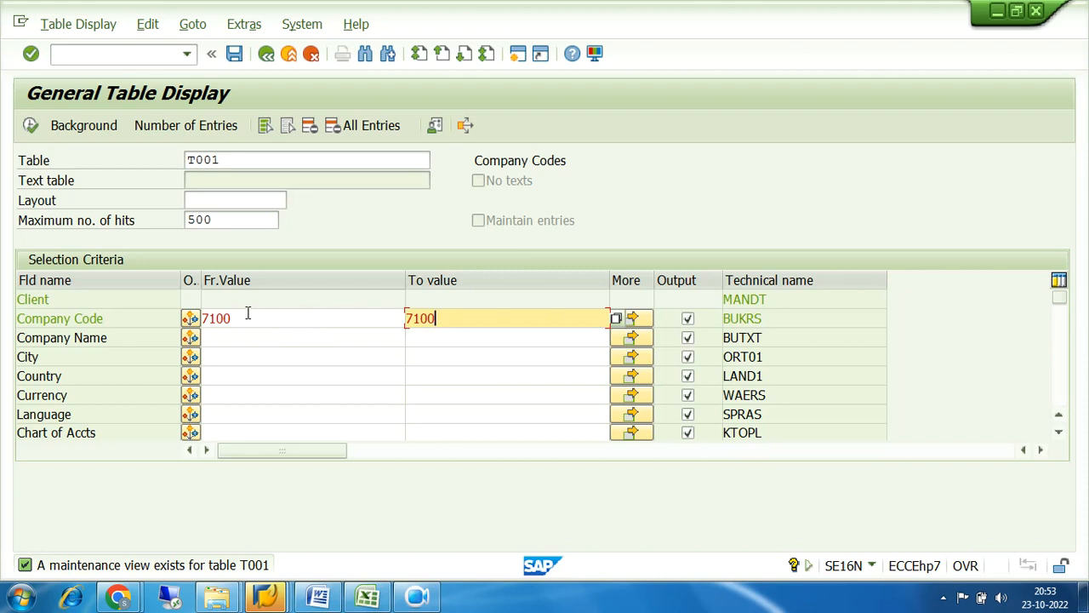
left_click(30, 126)
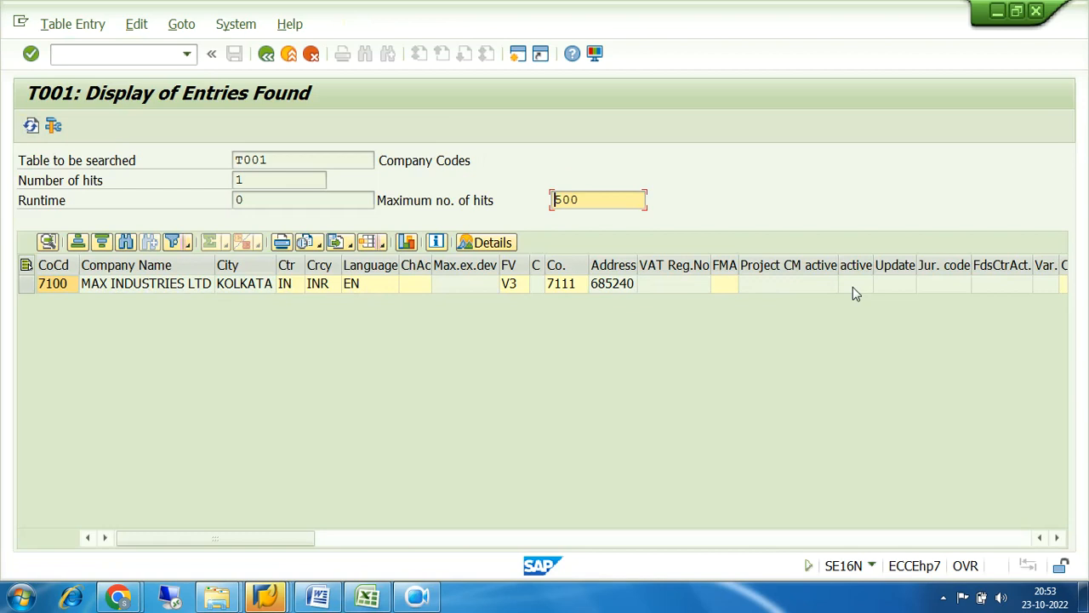
Review the company code, company name, city, country and currency columns of the entry found.
left_click(60, 290)
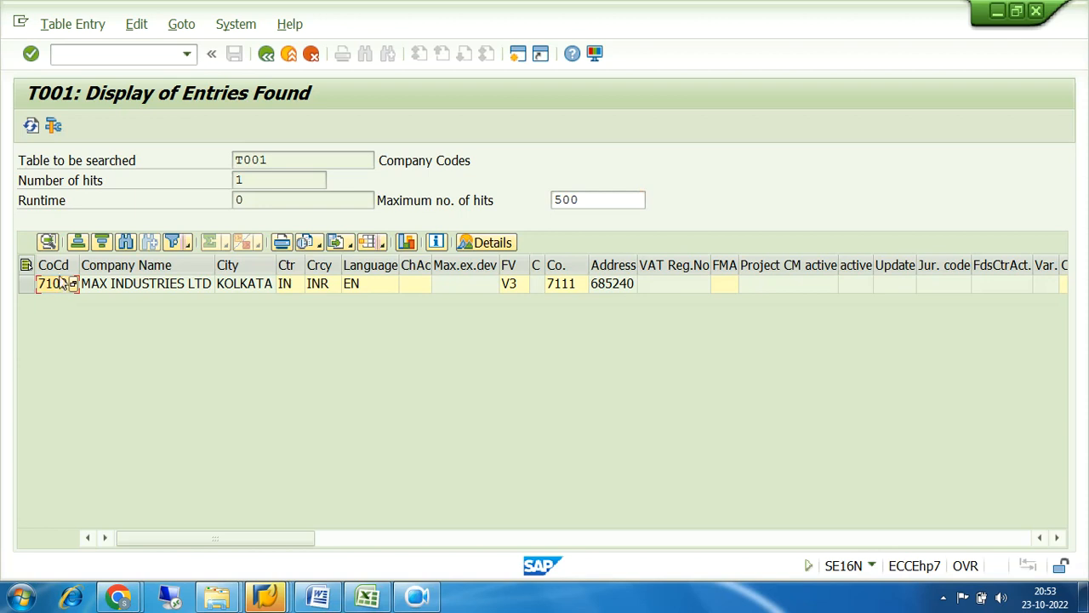
left_click(60, 264)
left_click(111, 266)
left_click(228, 266)
left_click(287, 265)
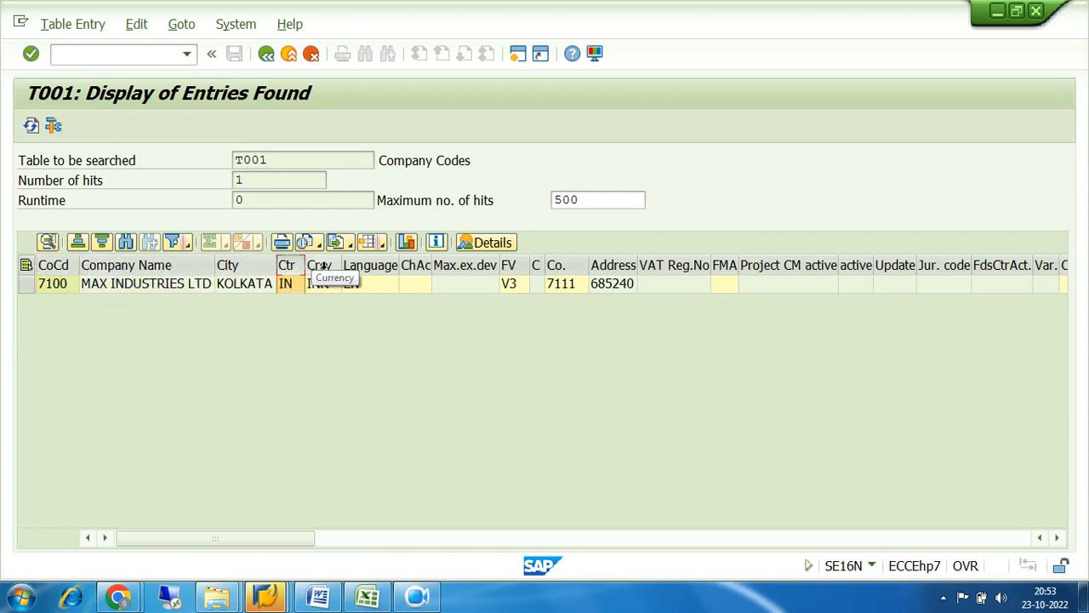
left_click(322, 266)
Leave the T001 results, return to SAP Easy Access and restart SE16N from the command history.
left_click(266, 54)
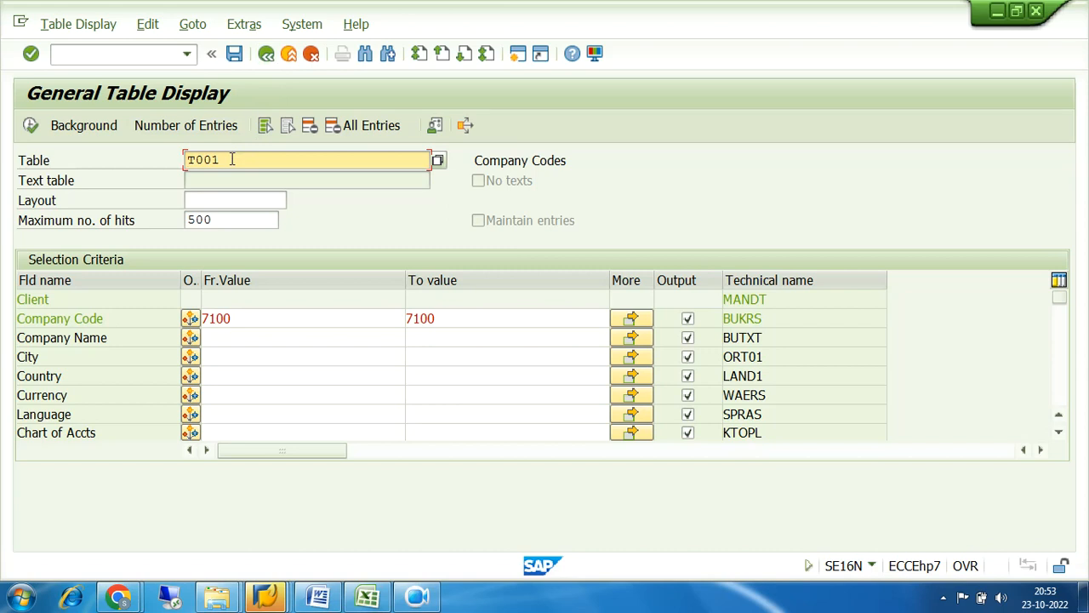
left_click_drag(223, 160, 192, 160)
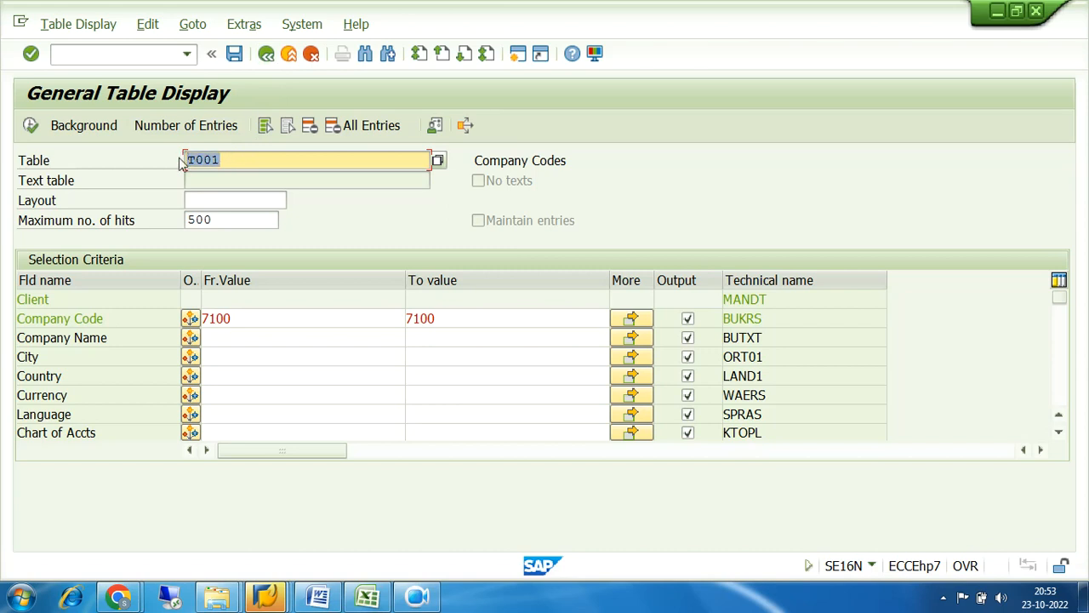
left_click_drag(234, 160, 189, 160)
left_click(266, 54)
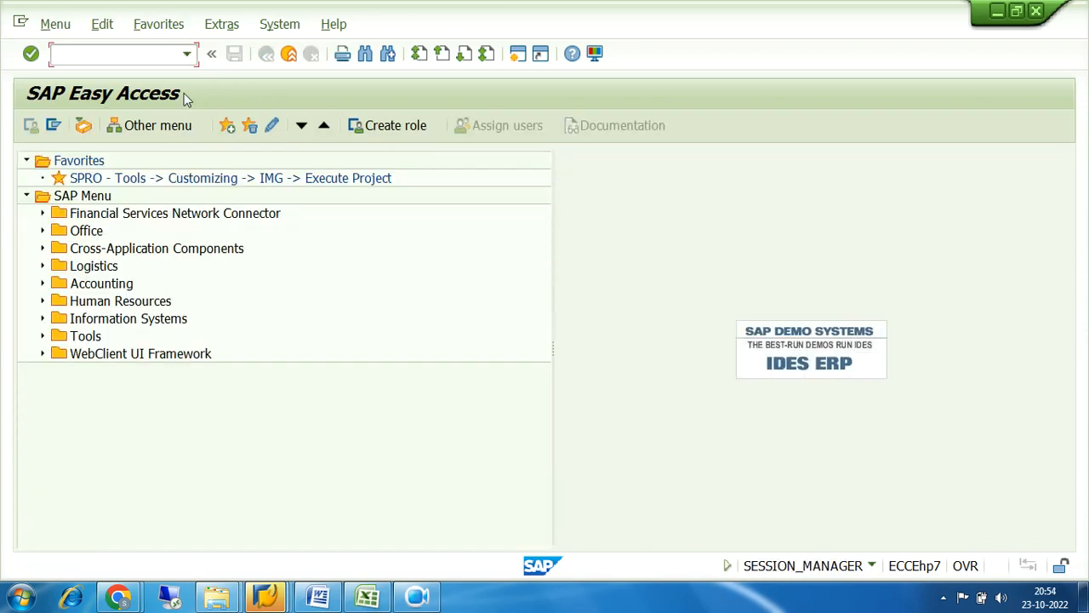
left_click(187, 54)
left_click(178, 76)
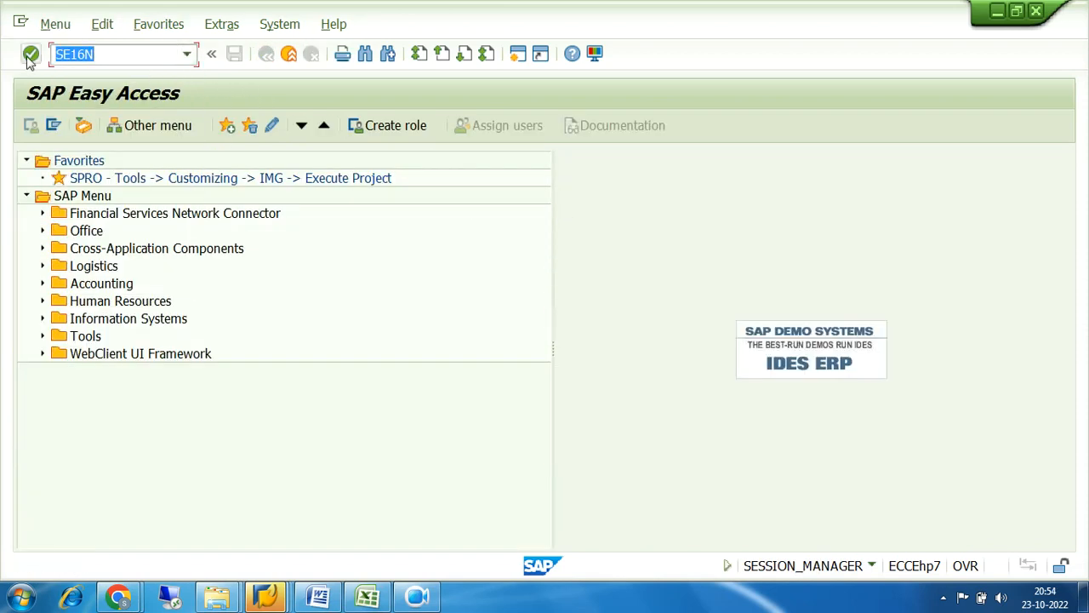
left_click(30, 56)
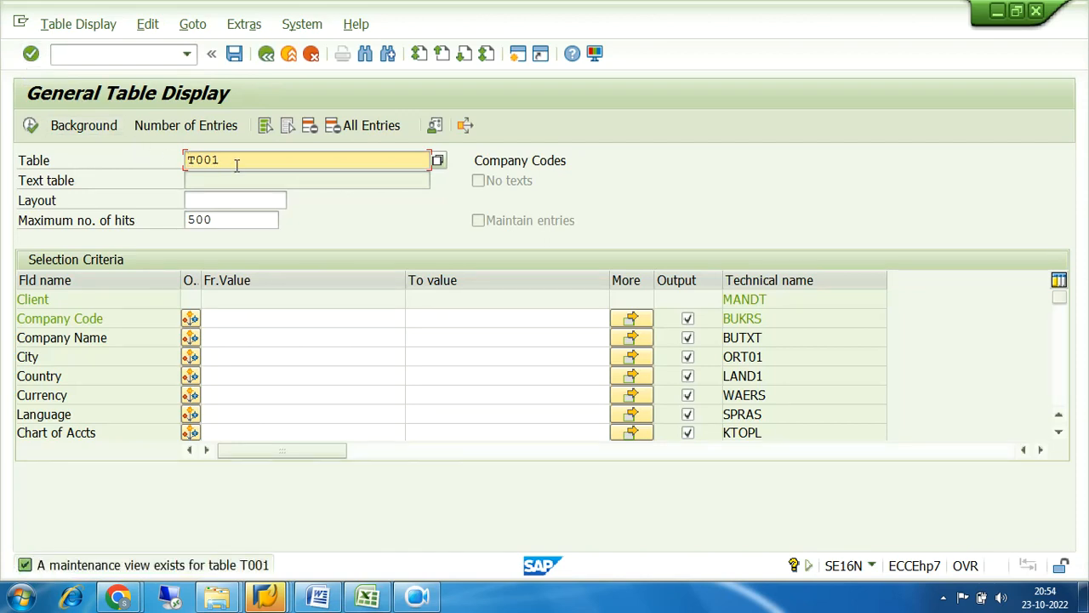
Re-enter T001 as the table for display, choosing it from the previously used table names.
key("BackSpace")
key("BackSpace")
key("BackSpace")
key("BackSpace")
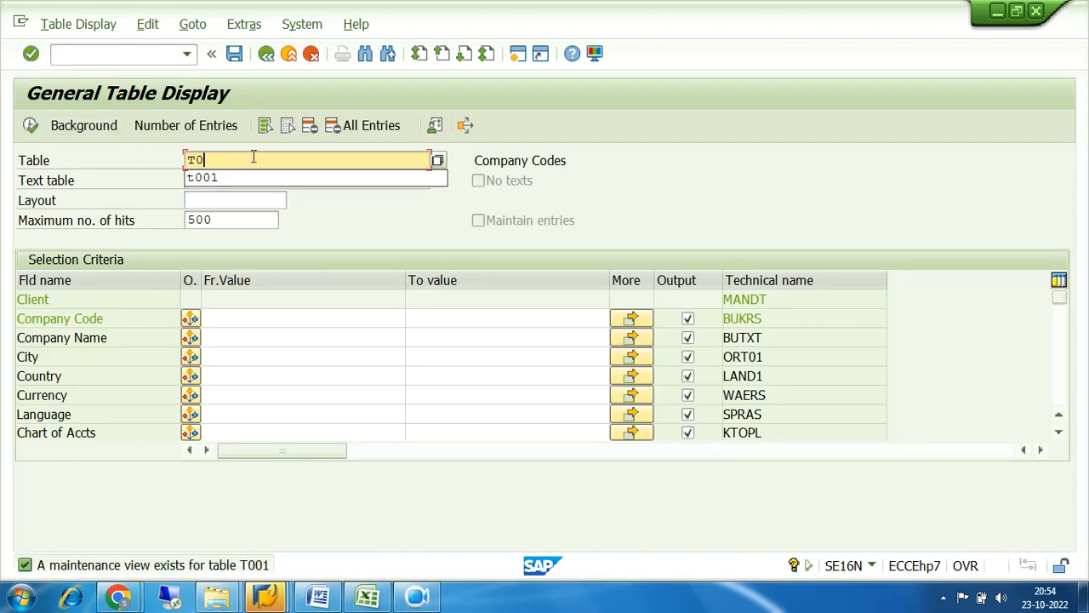
key("Down")
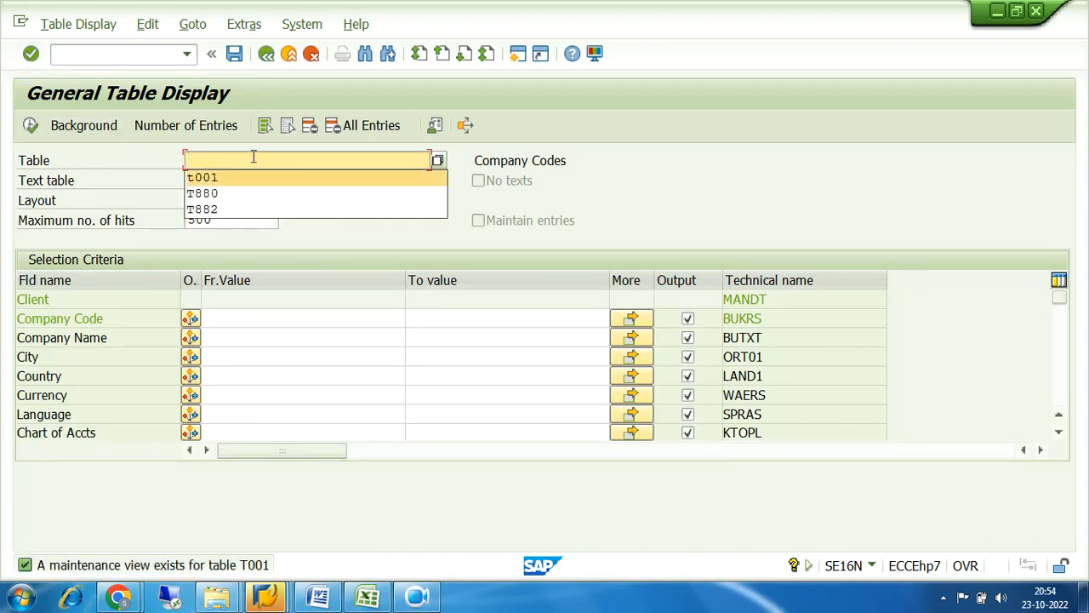
key("Return")
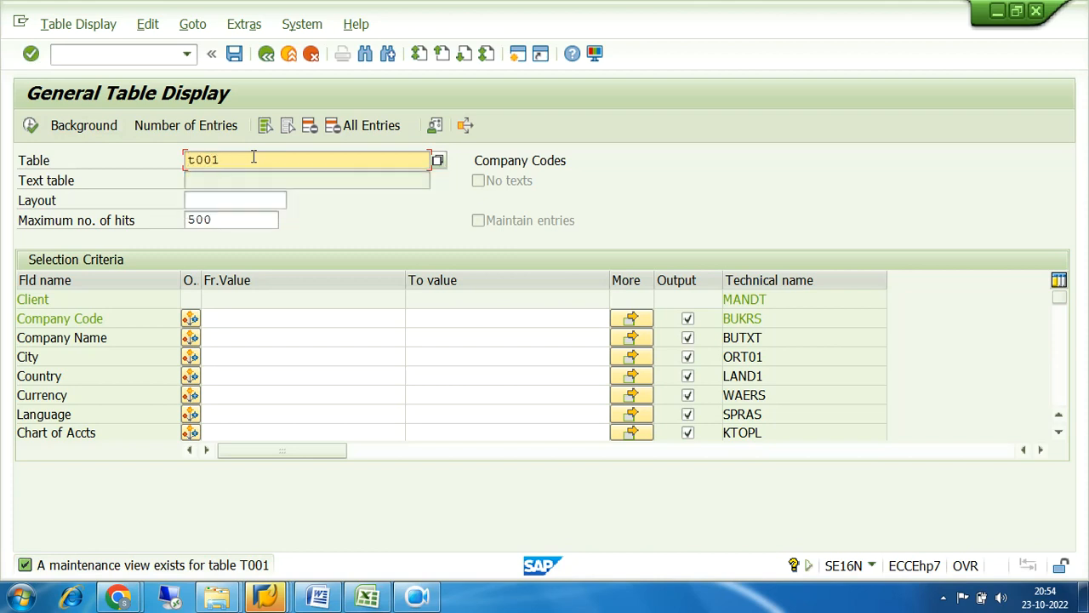
Set the Company Code selection range from 7100 to 7100.
left_click(238, 320)
left_click(238, 319)
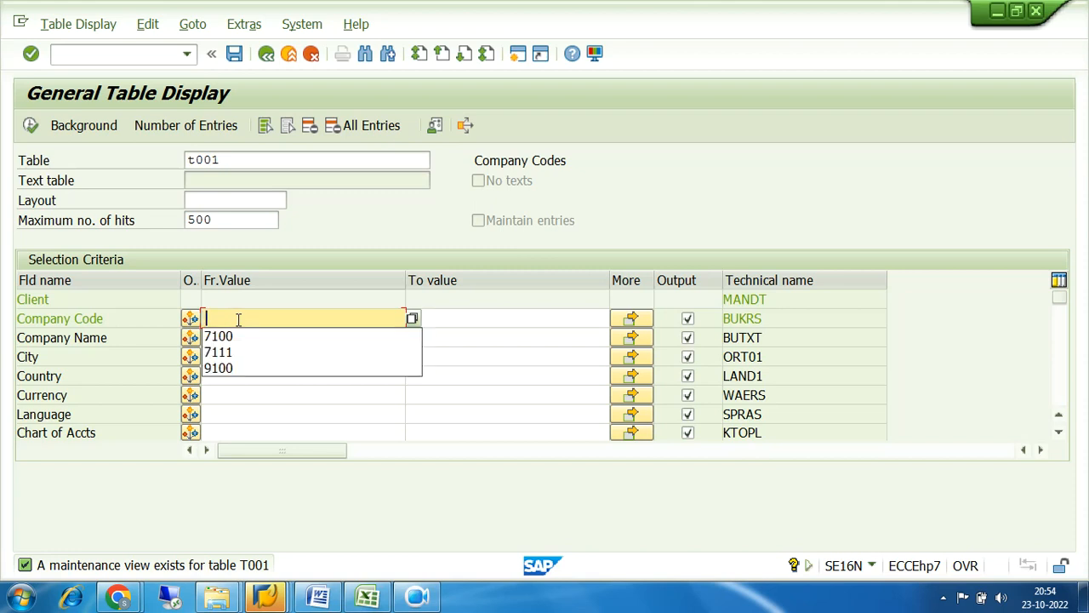
left_click(244, 340)
left_click(439, 319)
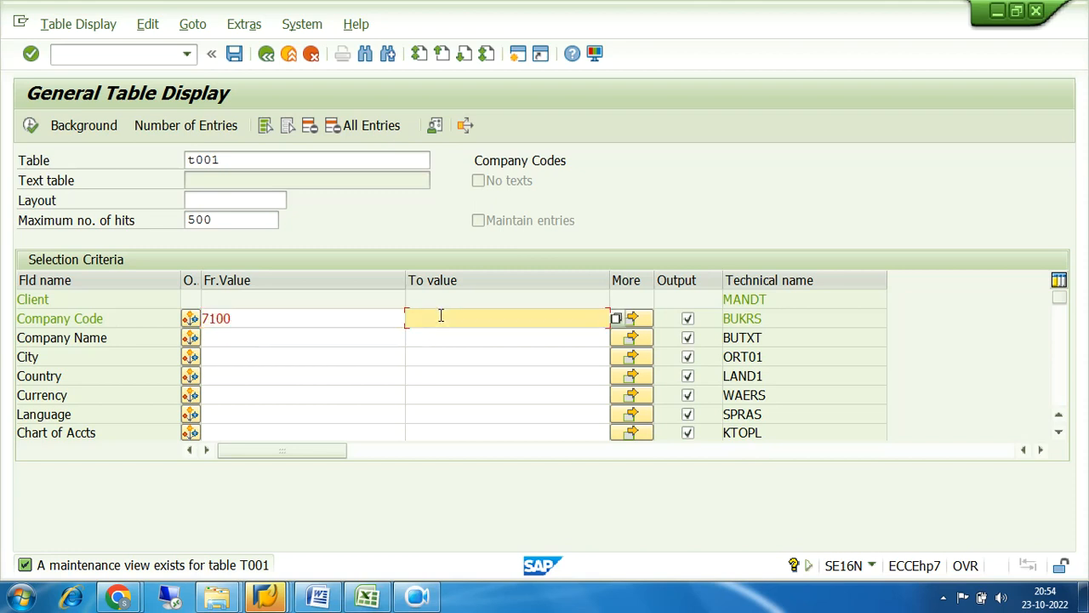
left_click(444, 336)
left_click(250, 317)
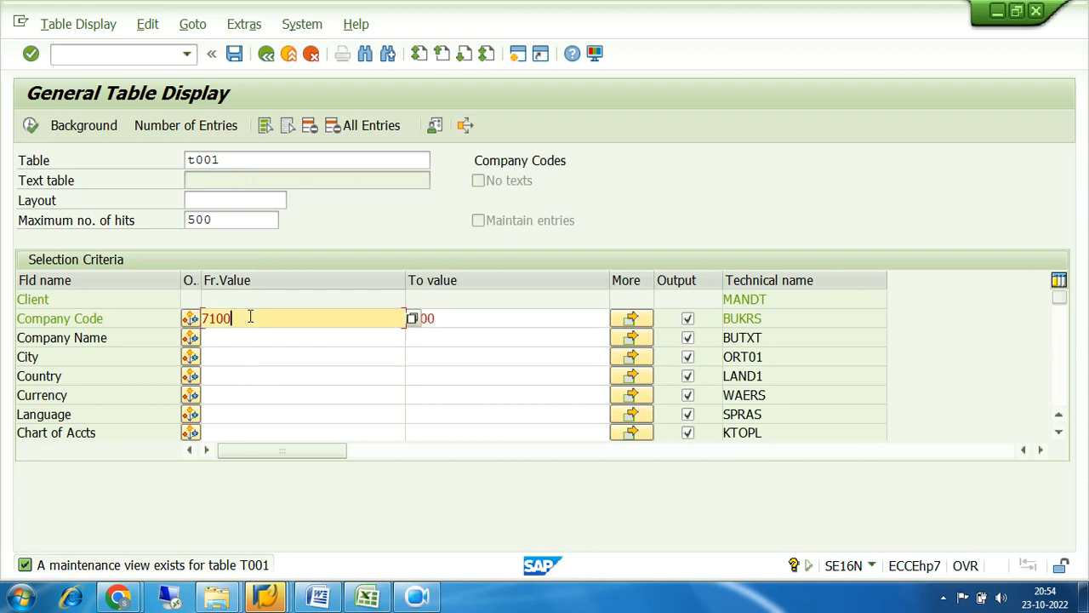
left_click(447, 318)
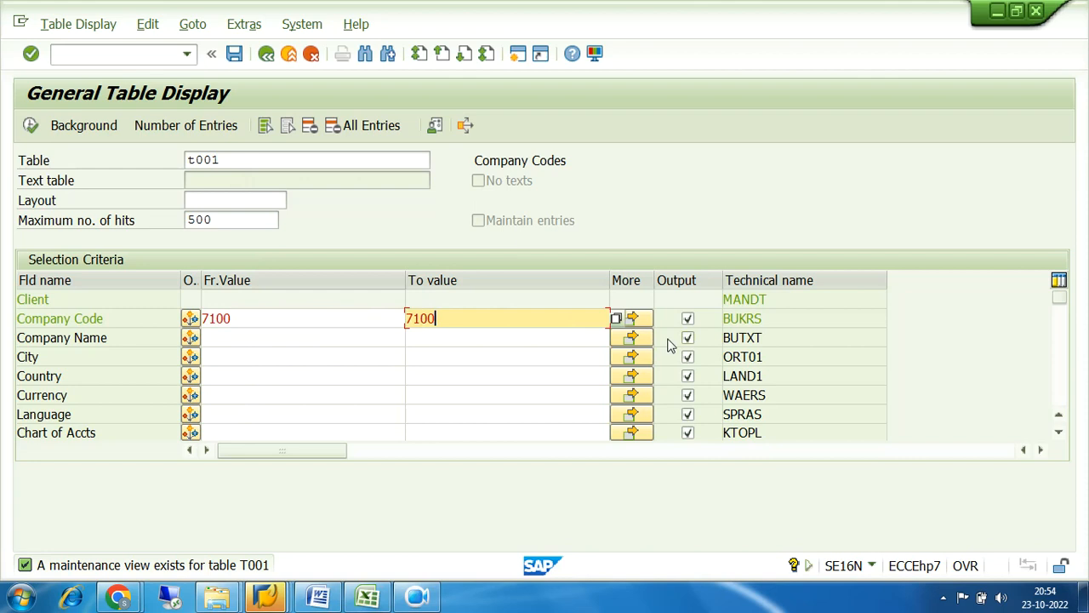
Check the technical names BUKRS and MANDT, then display the T001 entries matching the Company Code range.
left_click_drag(776, 318, 726, 318)
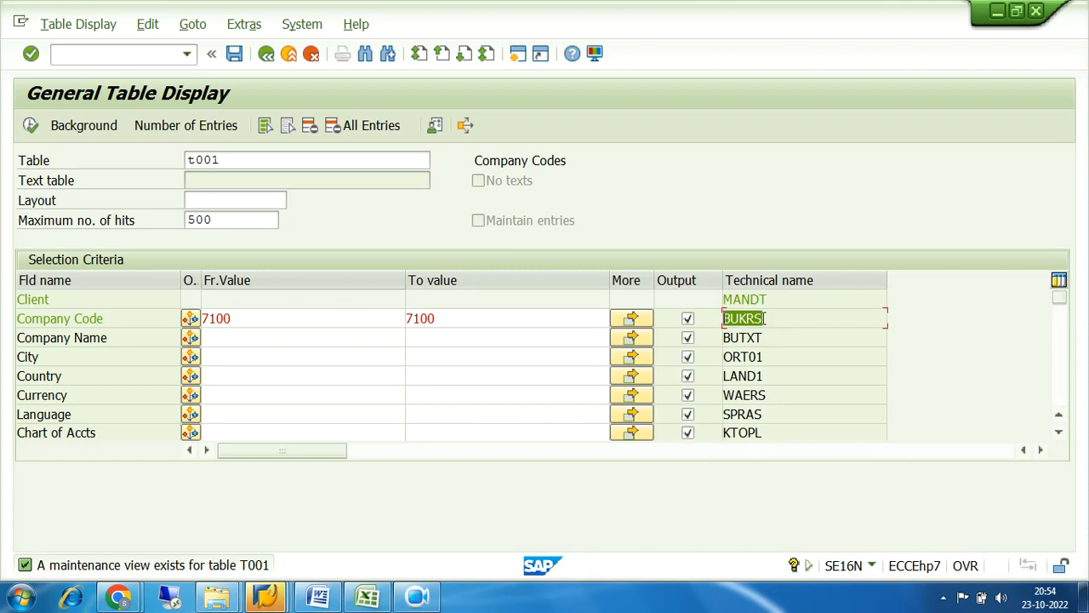
left_click_drag(771, 299, 724, 299)
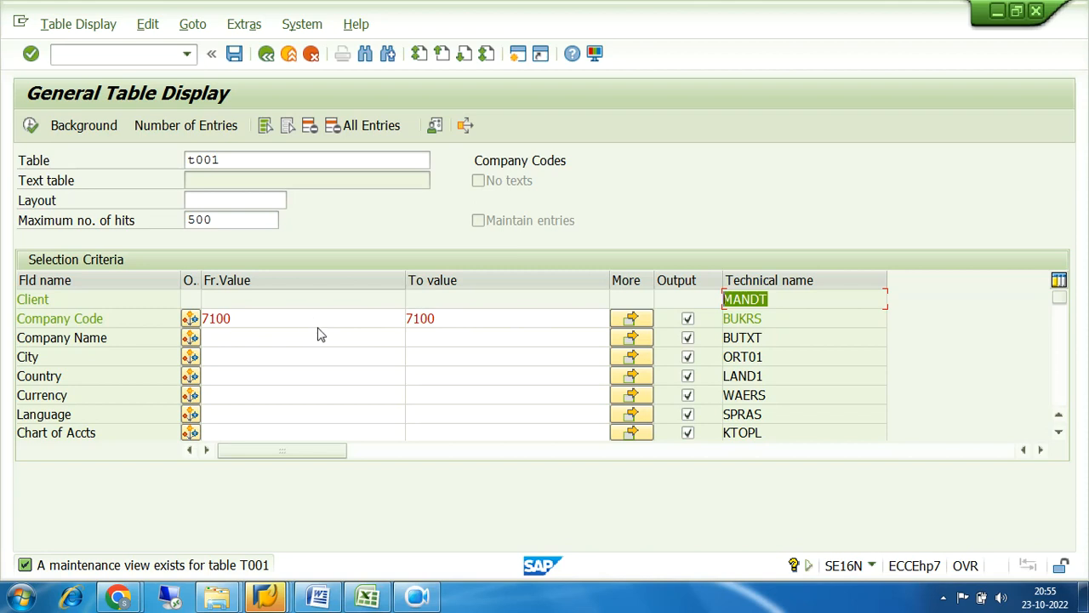
left_click(258, 315)
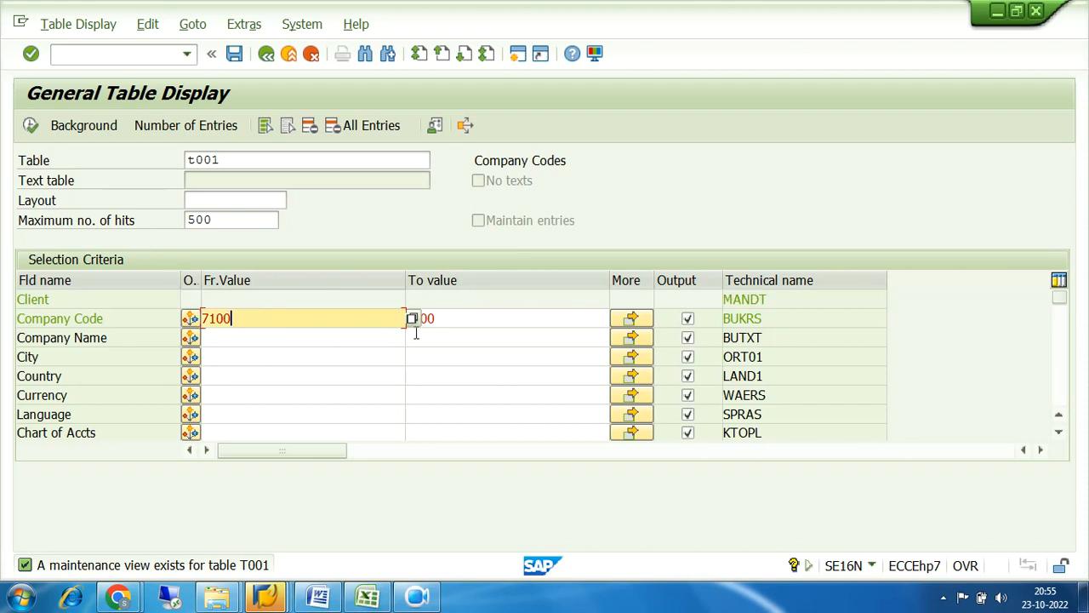
left_click(461, 318)
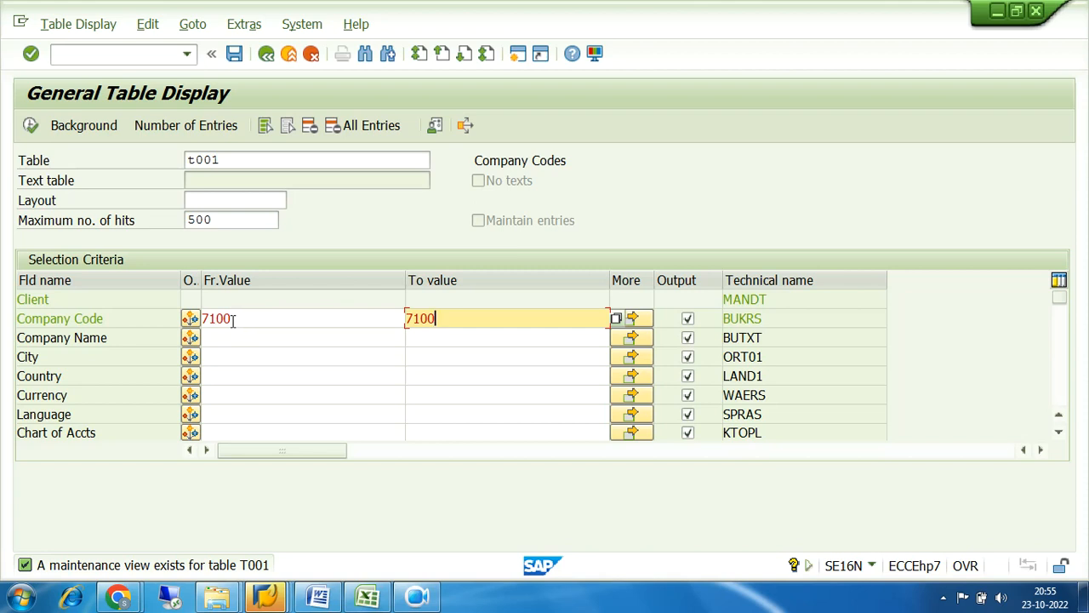
left_click(30, 125)
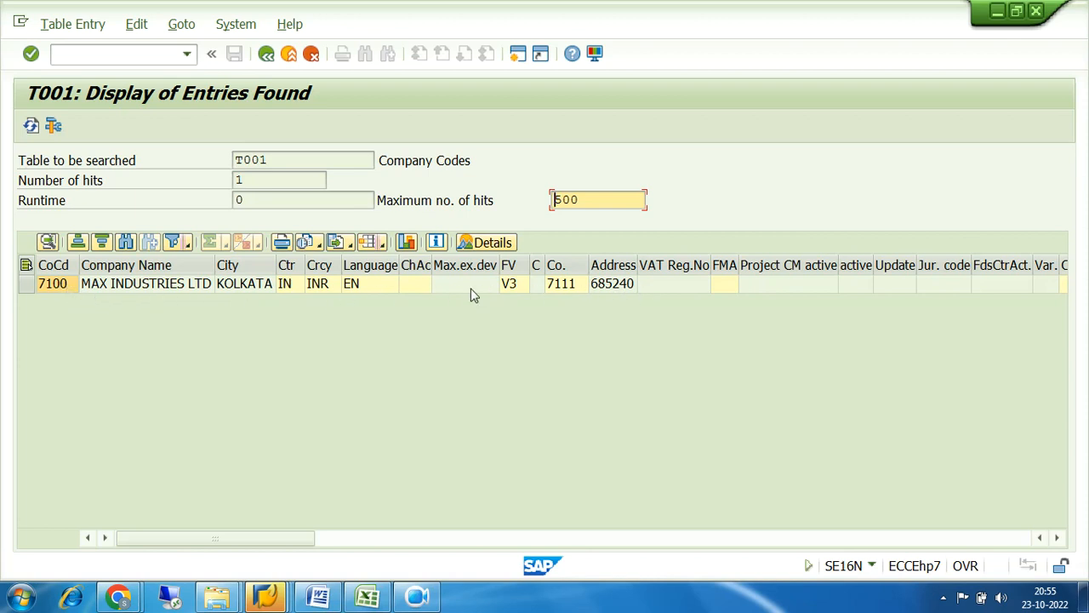
Examine the entry's company code, name, city, country, currency, language, fiscal year variant, company and address values, plus the remaining columns.
left_click(65, 288)
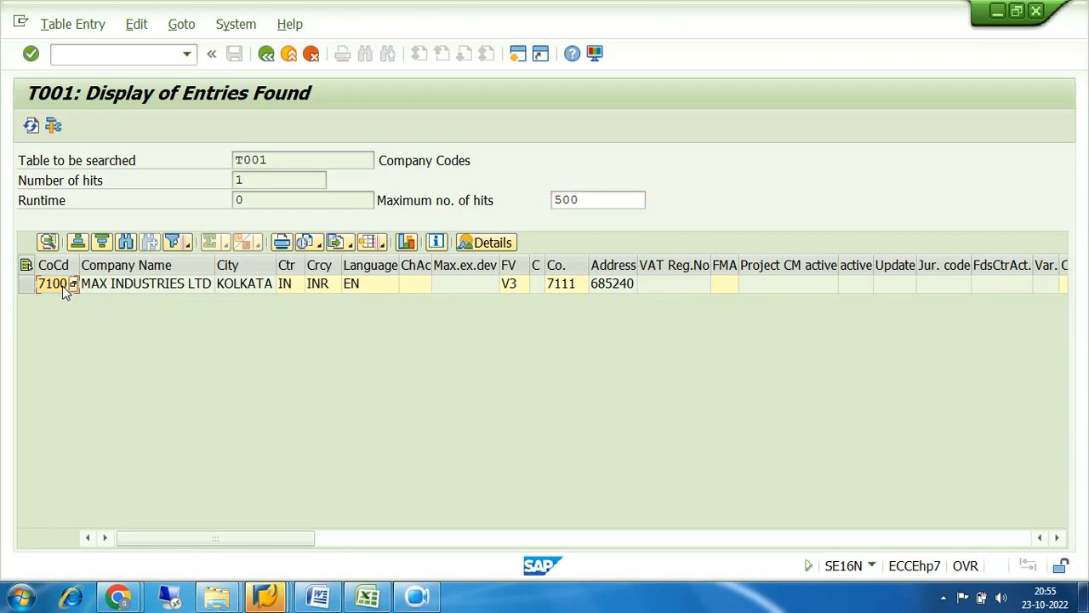
left_click(151, 285)
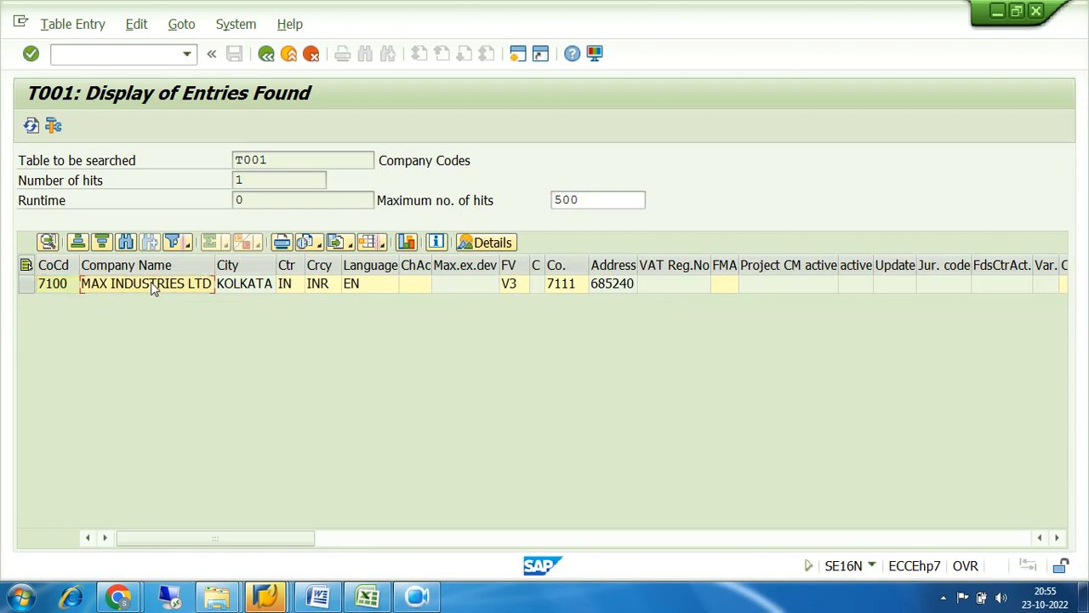
left_click(255, 286)
left_click(288, 285)
left_click(322, 285)
left_click(372, 290)
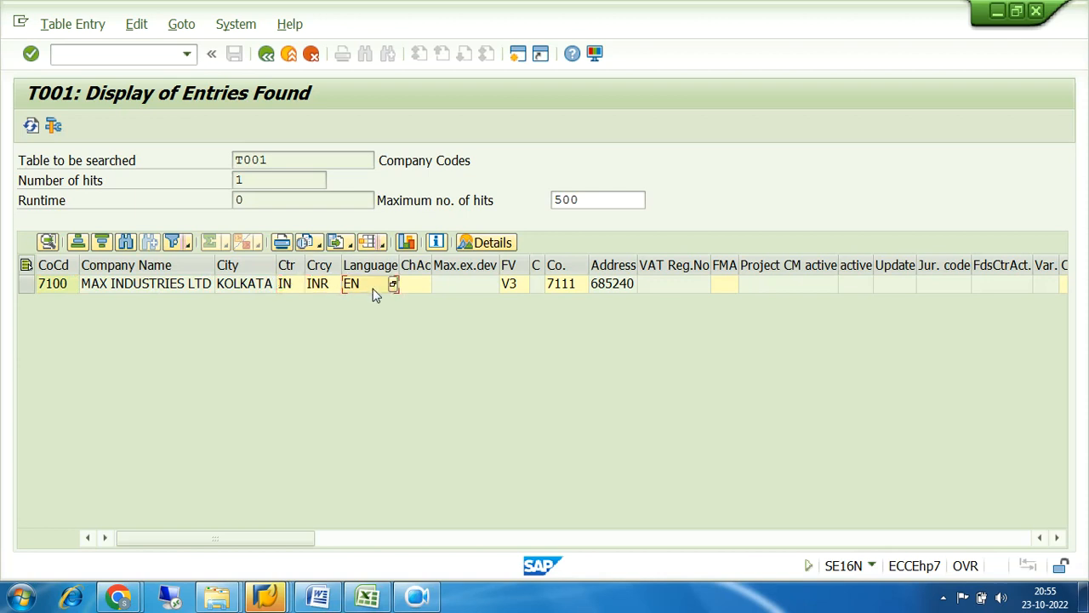
left_click(514, 289)
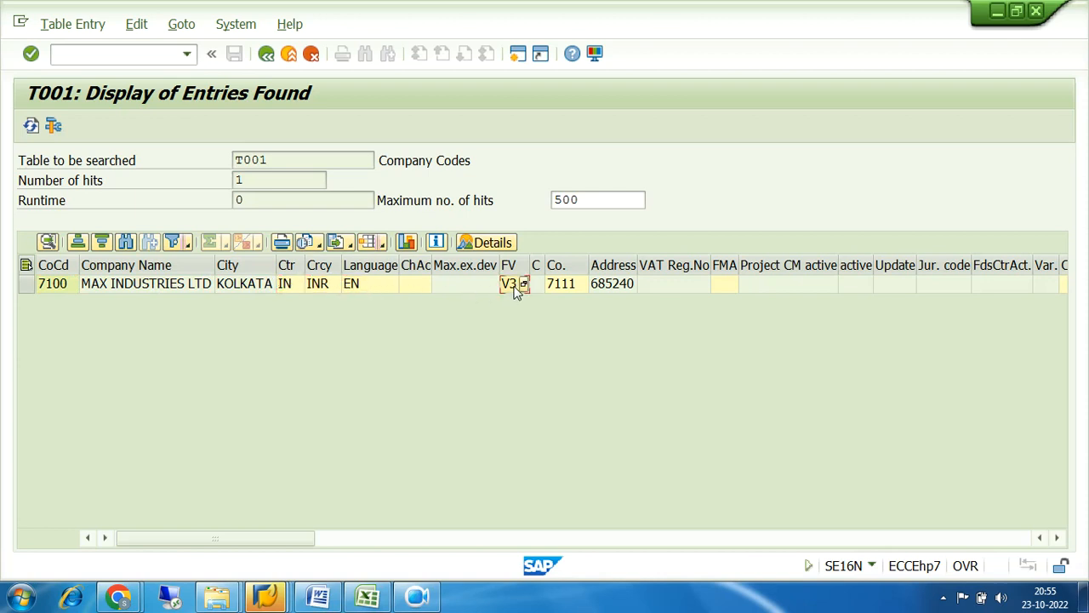
left_click(560, 287)
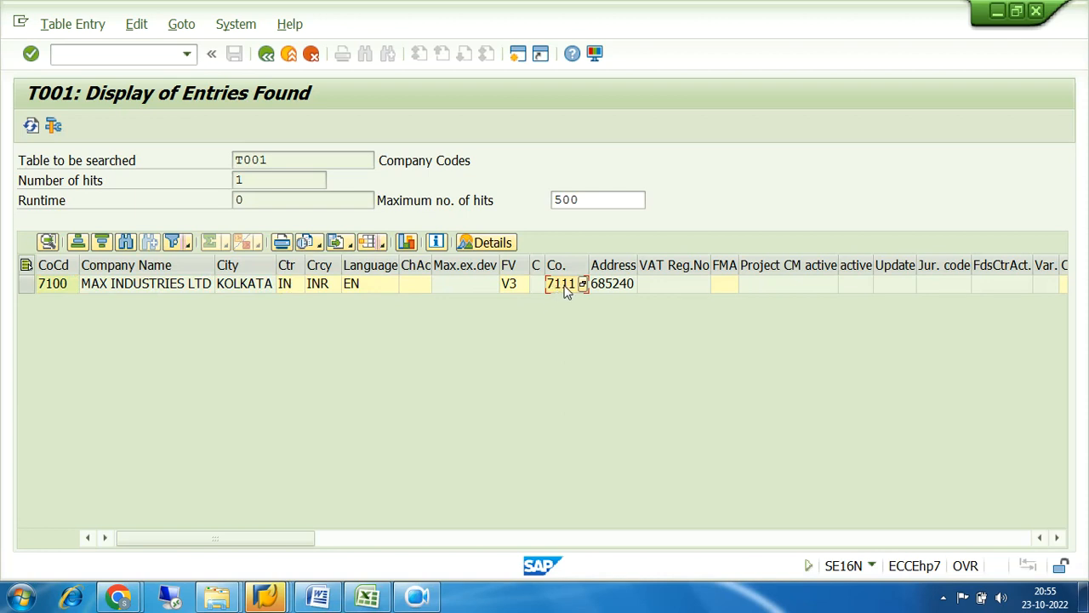
left_click(621, 289)
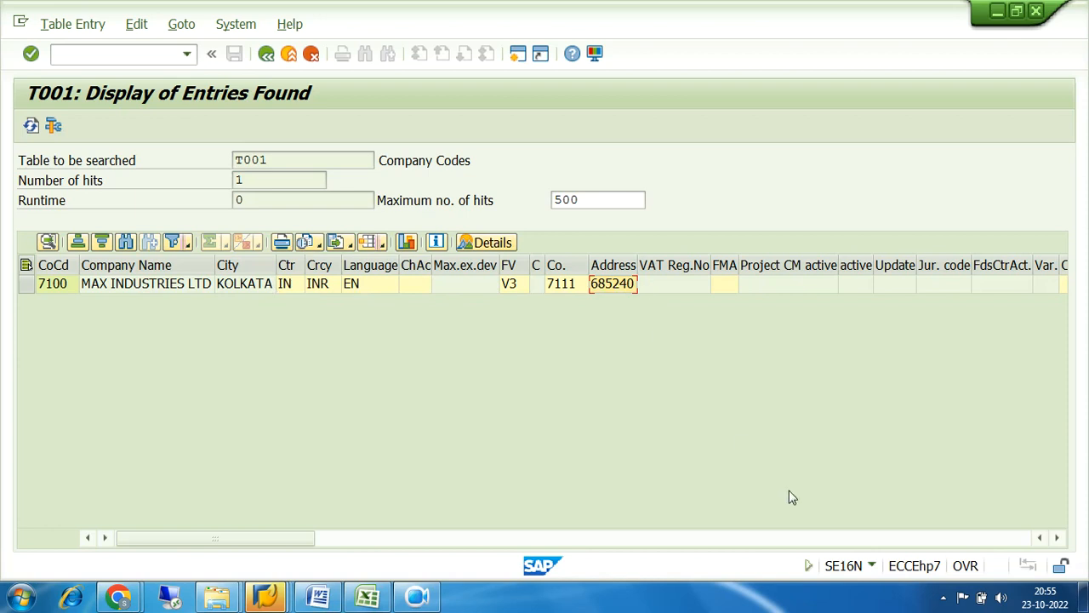
left_click(1058, 541)
left_click_drag(1057, 541, 1058, 541)
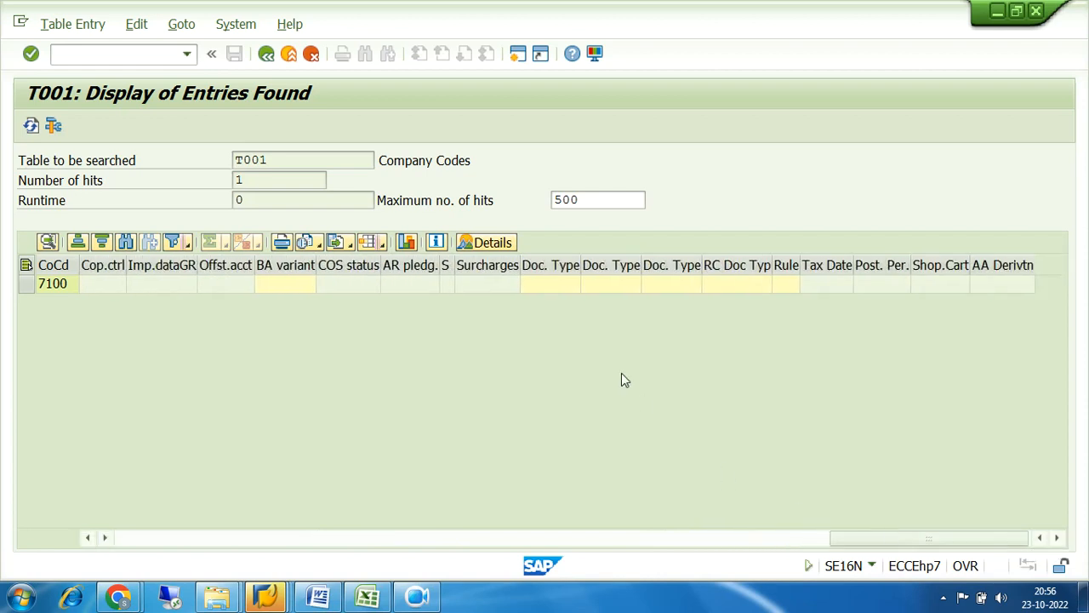
left_click(126, 542)
left_click(126, 542)
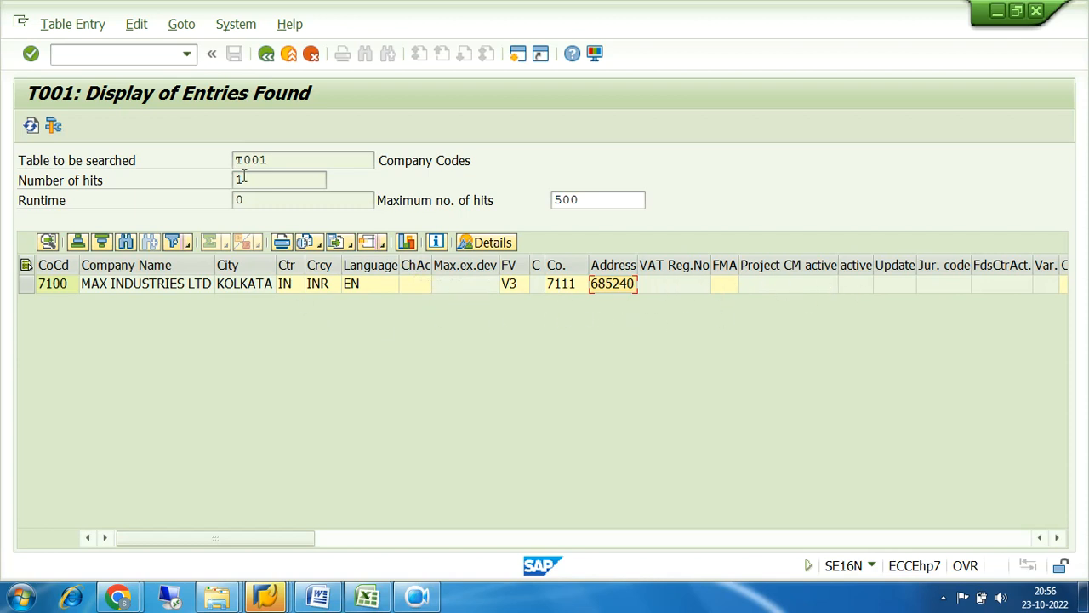
Return to the T001 selection criteria and clear both the from and to values of Company Code.
left_click(266, 53)
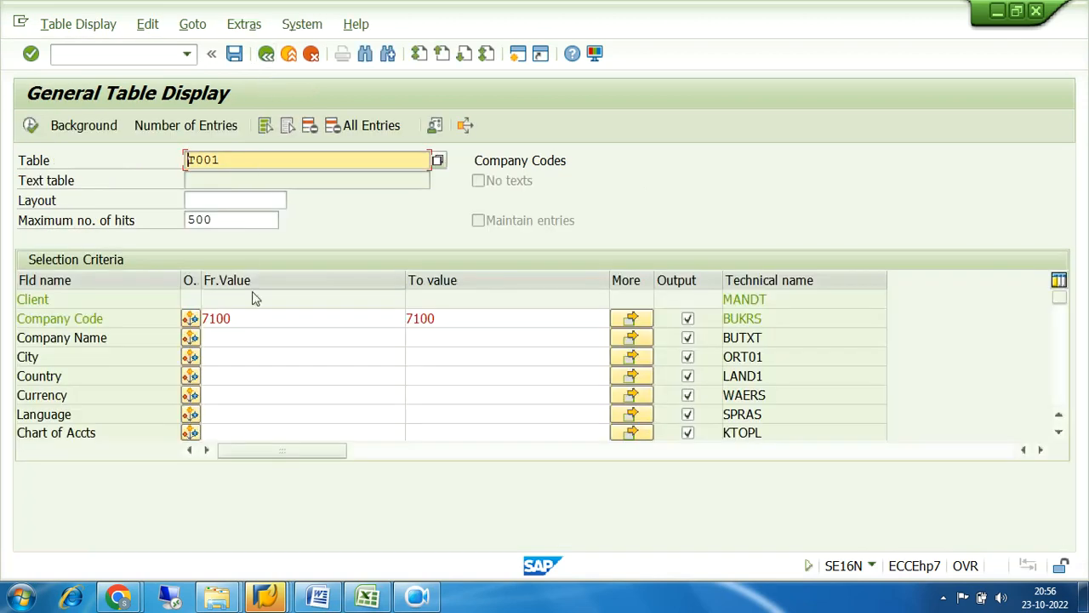
left_click(254, 317)
key("BackSpace")
key("BackSpace")
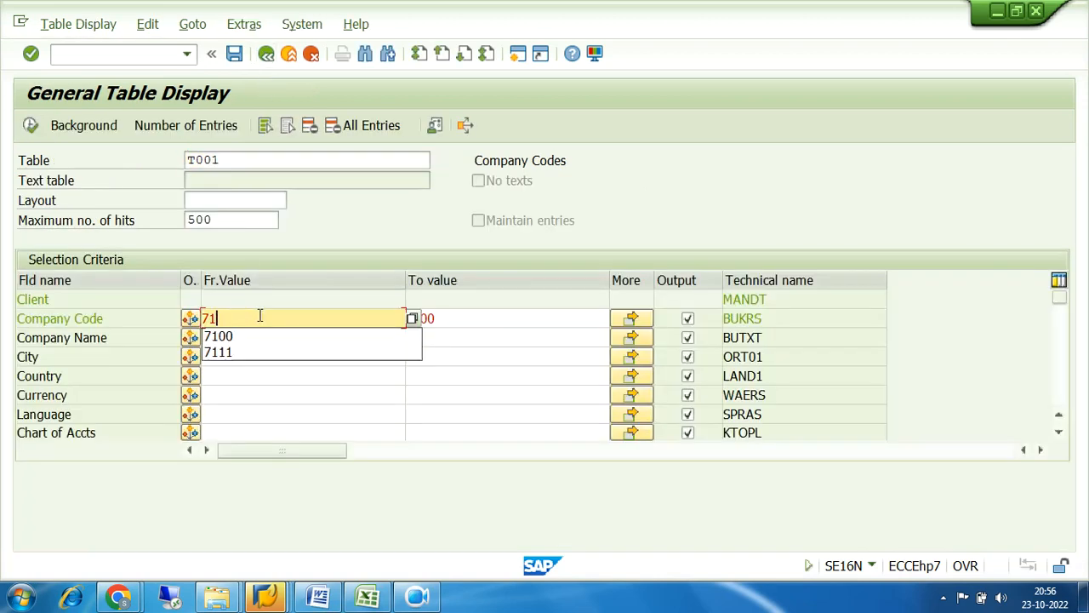
key("BackSpace")
key("BackSpace")
left_click(452, 317)
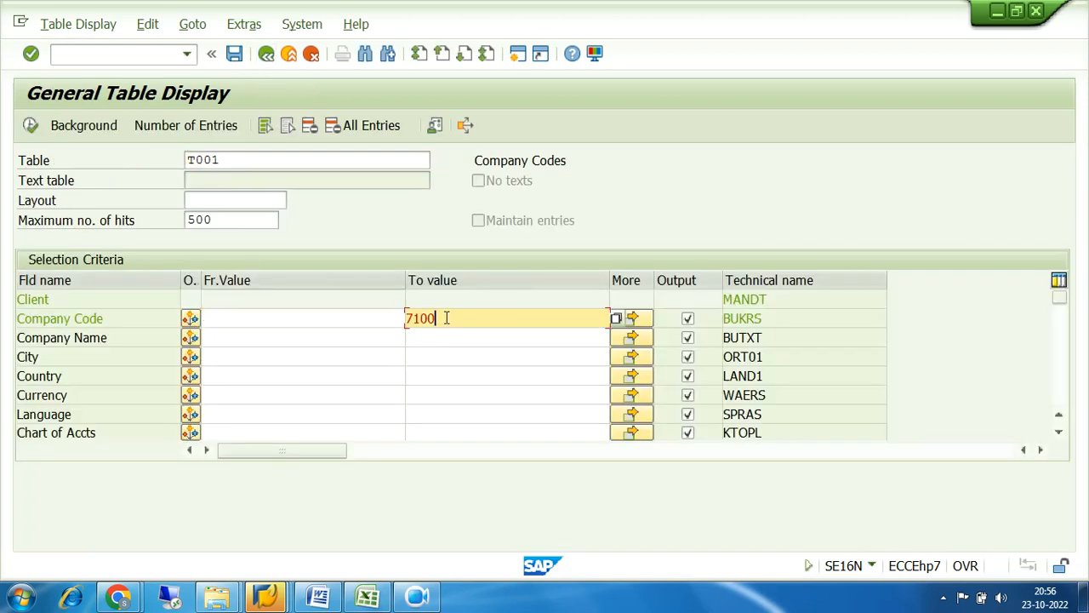
key("BackSpace")
key("BackSpace")
key("BackSpace")
key("BackSpace")
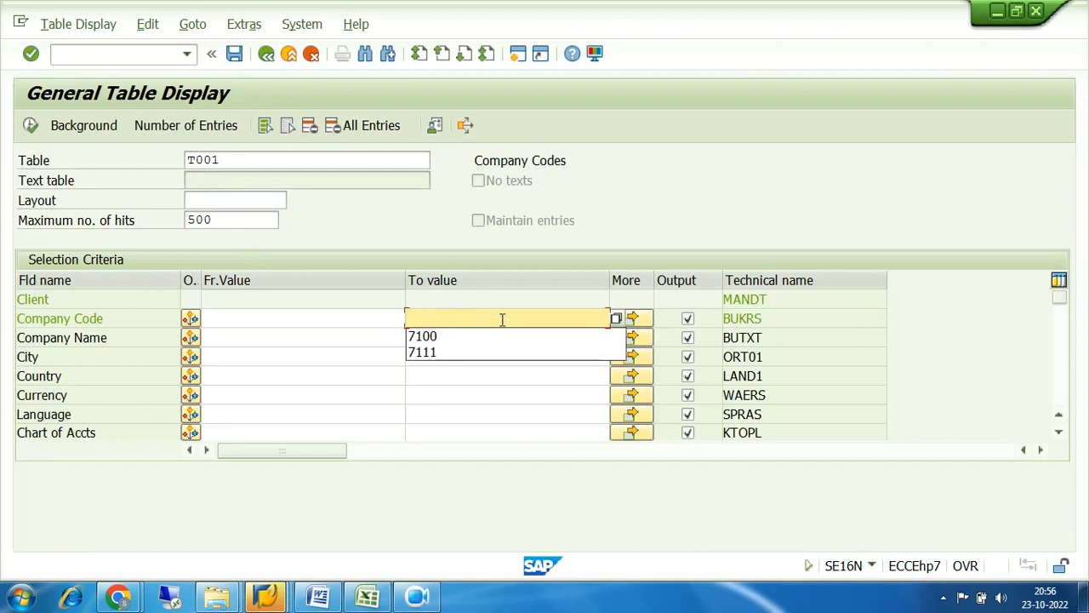
left_click(232, 160)
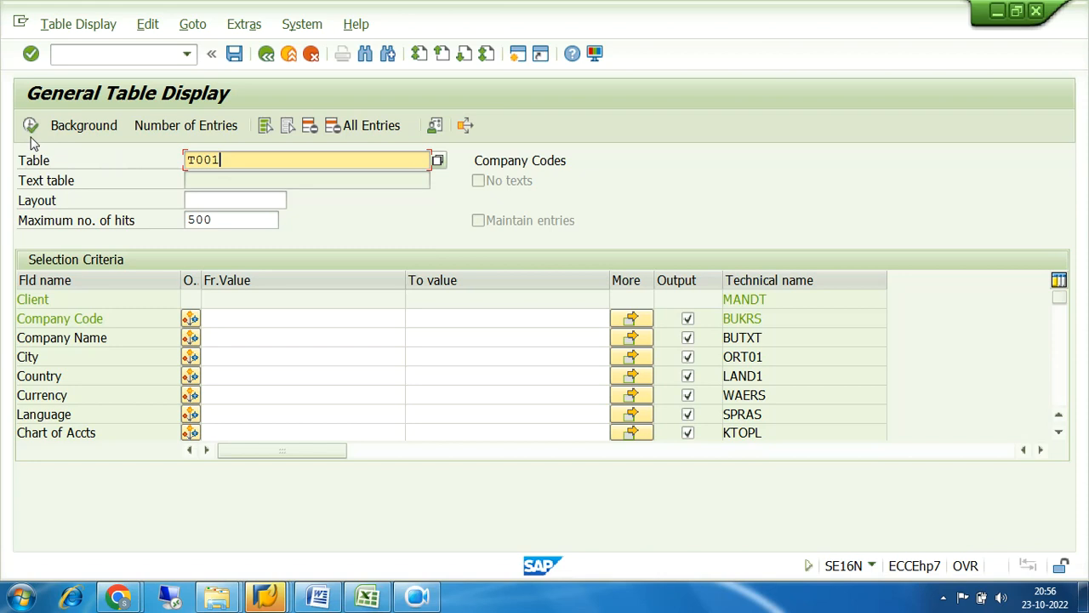
Remove the maximum number of hits limit and display all T001 entries.
left_click(223, 222)
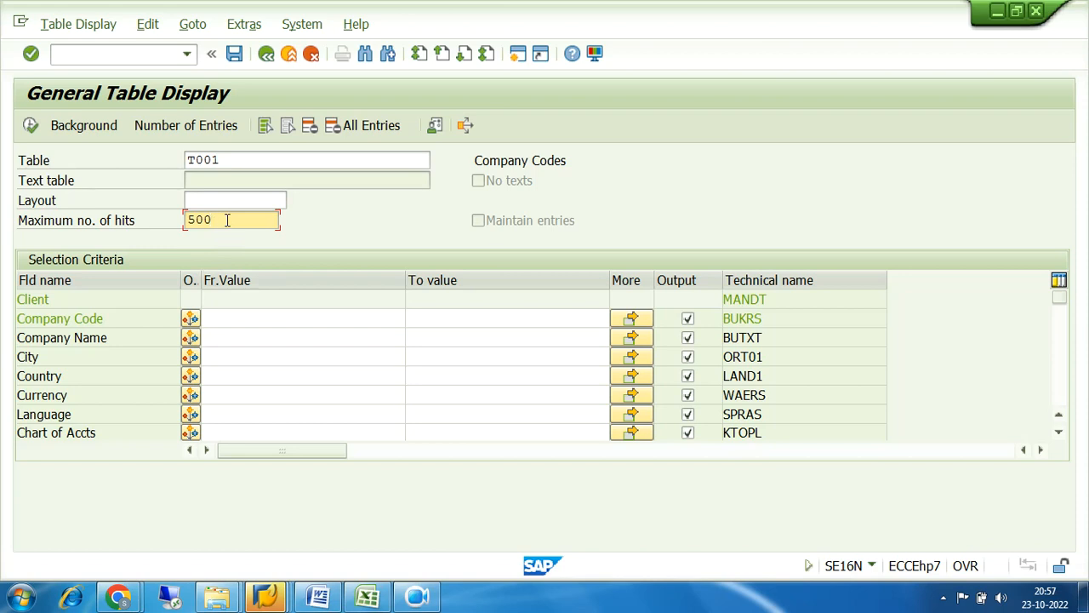
key("BackSpace")
key("BackSpace")
key("BackSpace")
left_click(228, 158)
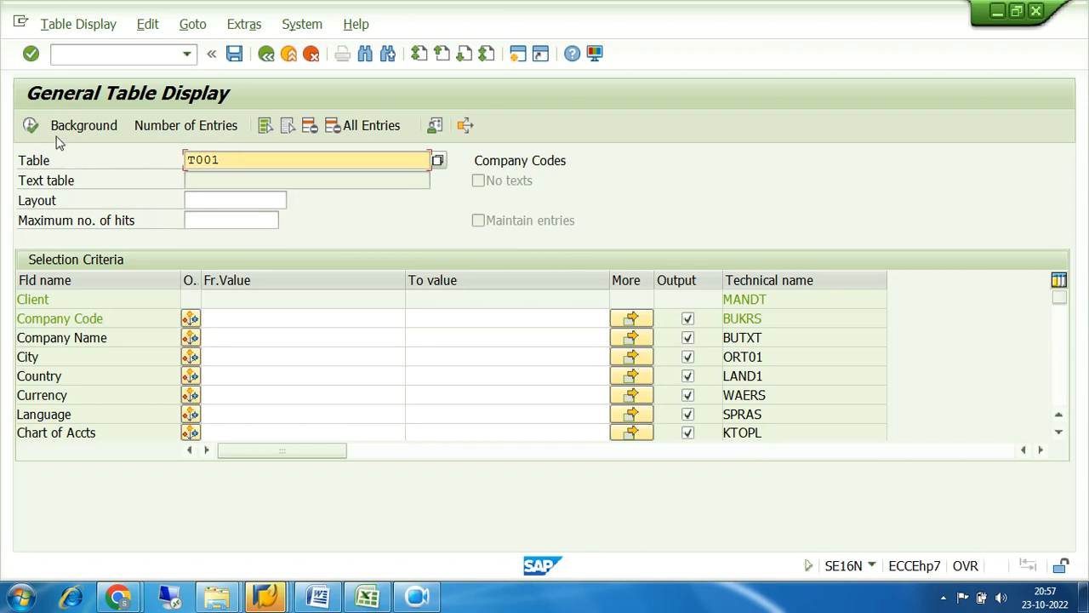
left_click(30, 125)
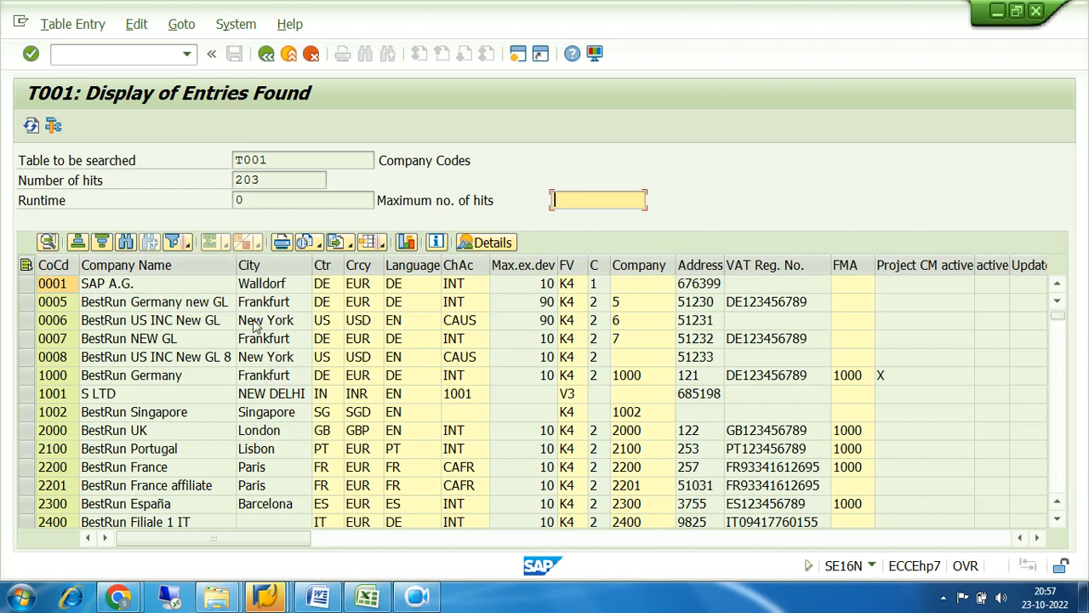
Check the number of hits and searched table name, and view the export formats available for the entries, such as Spreadsheet.
left_click_drag(272, 179, 235, 180)
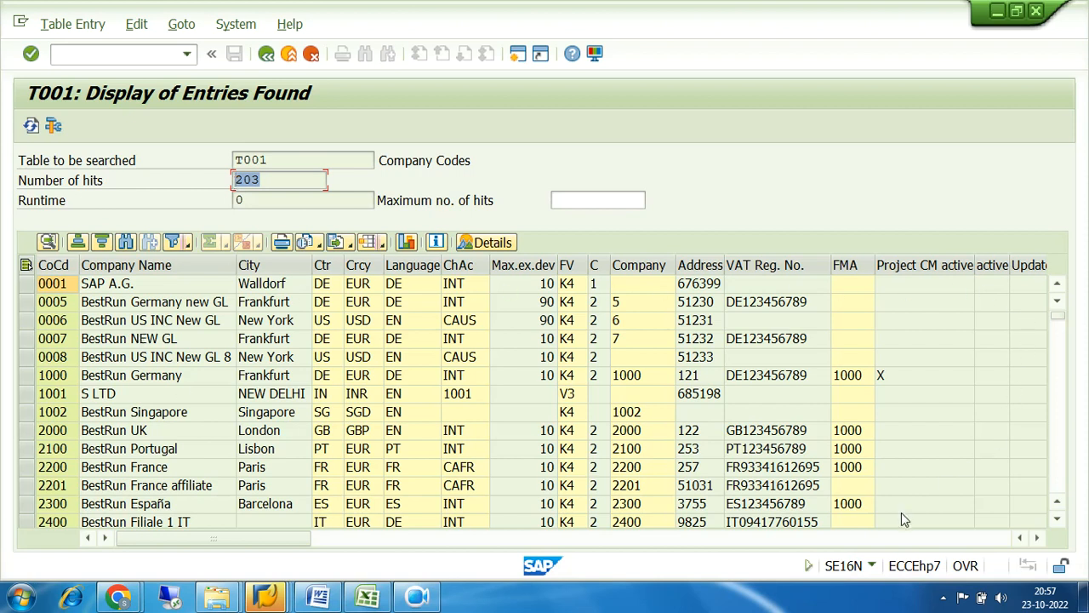
left_click_drag(289, 158, 237, 160)
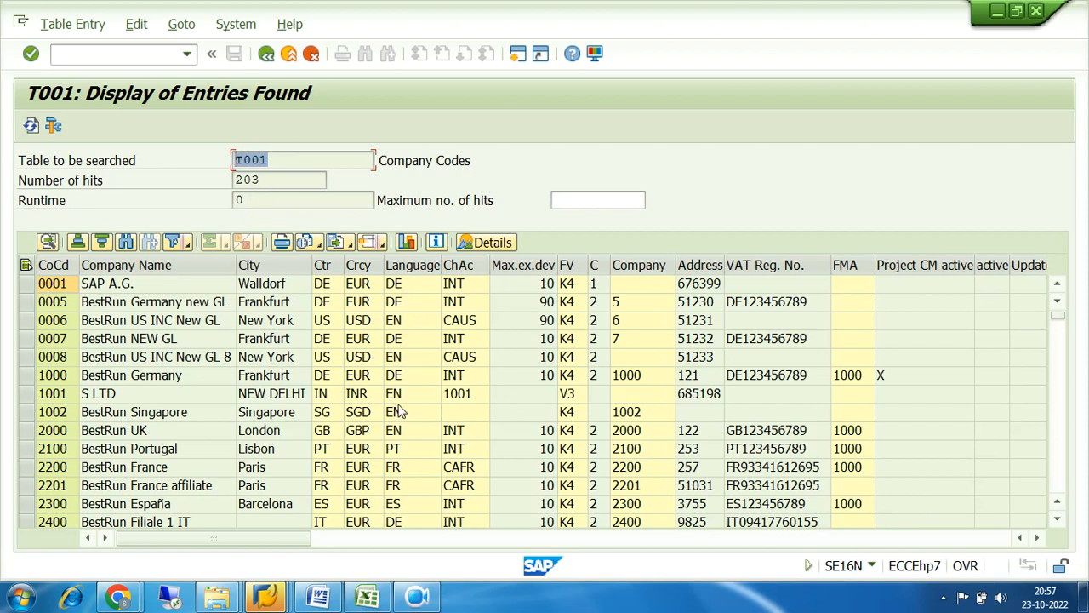
left_click(349, 244)
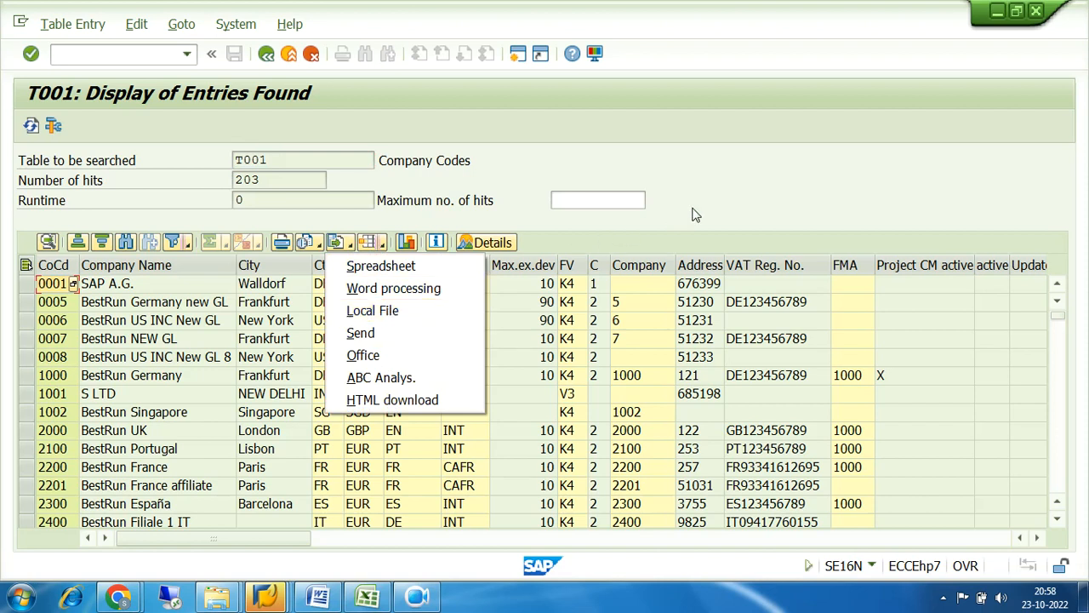
left_click(722, 203)
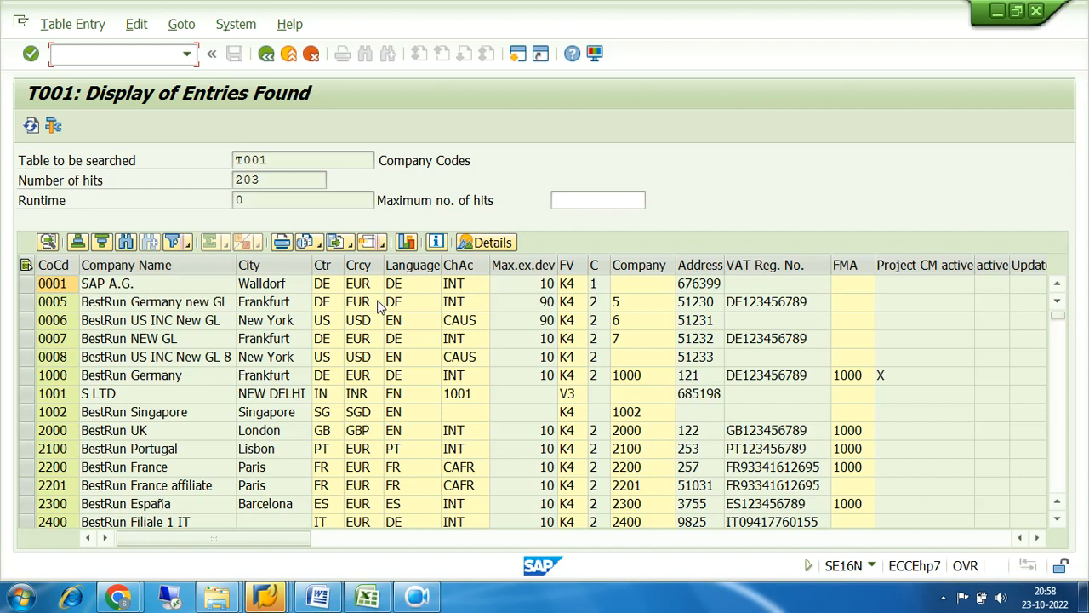
left_click(348, 244)
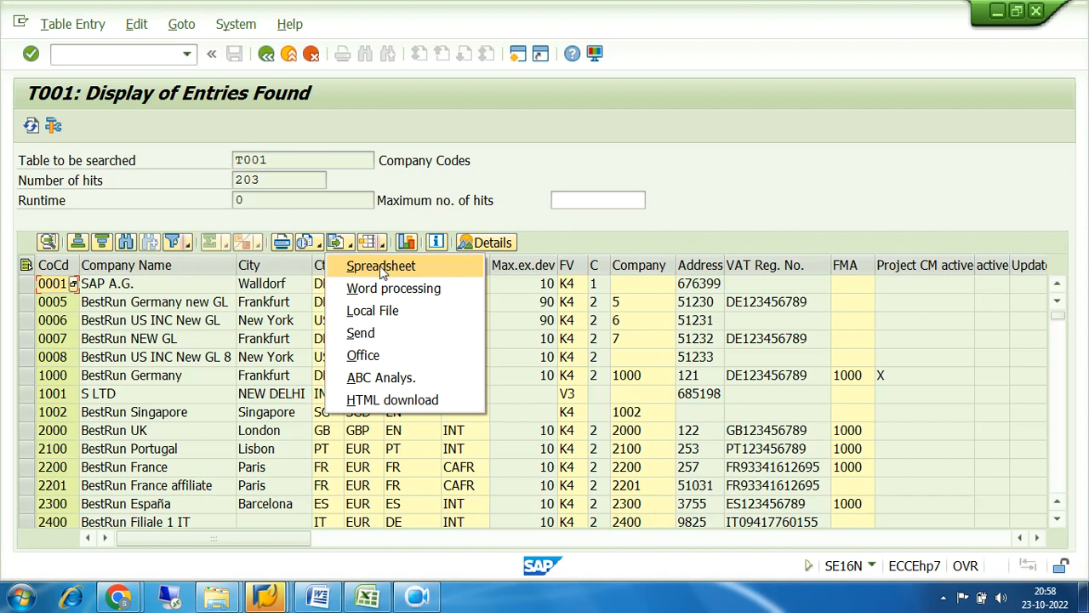
left_click(522, 323)
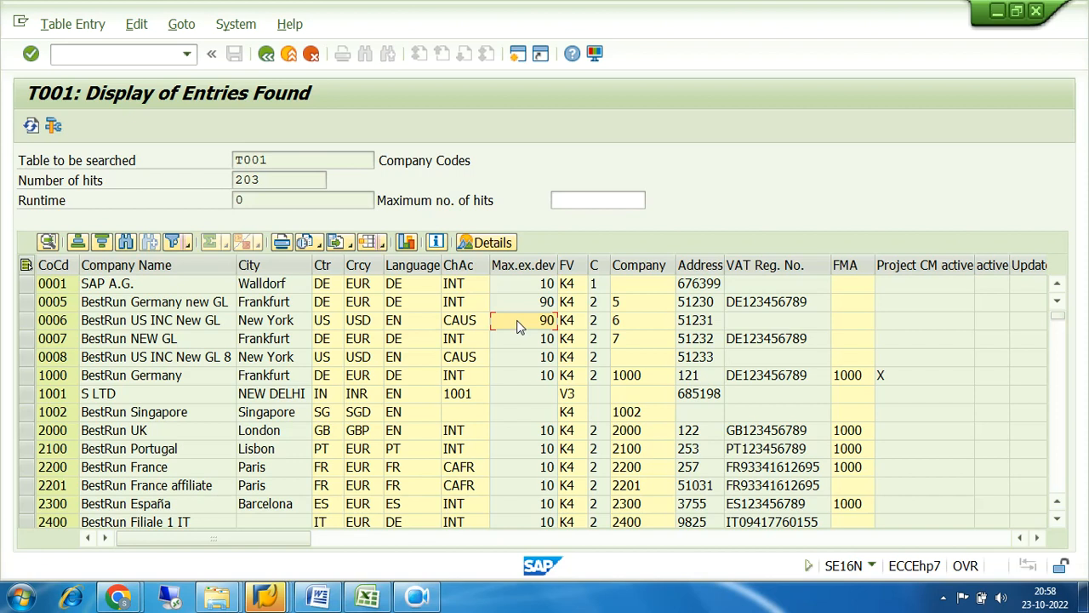
In the Transport Organizer session, collapse the Edit, Copy, Delete, Check Company Code activity and view the overview for Assign Company Code to a Fiscal Year Variant.
left_click(266, 595)
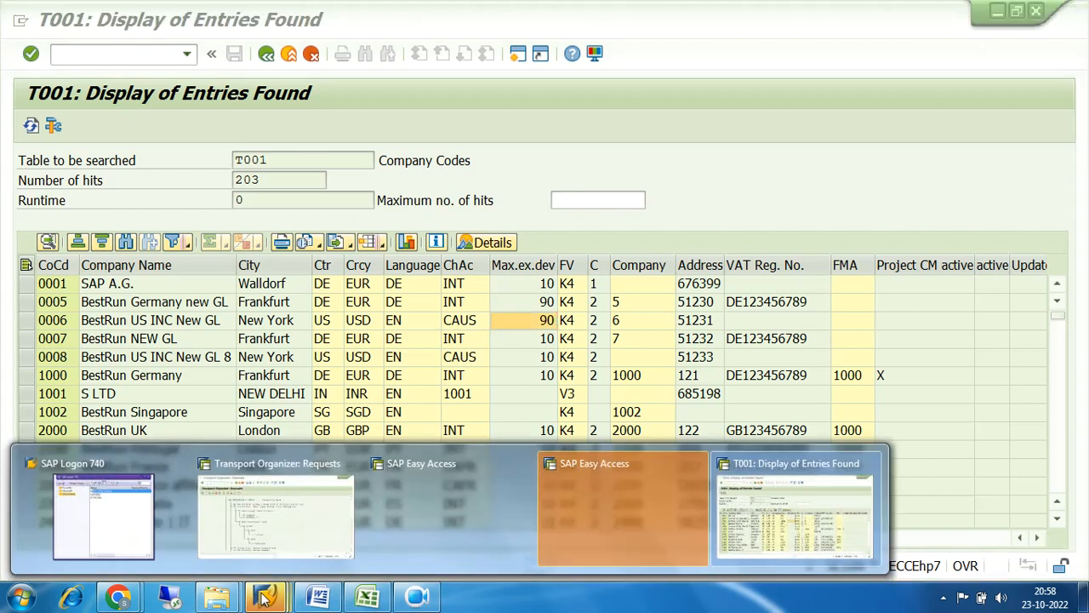
left_click(274, 534)
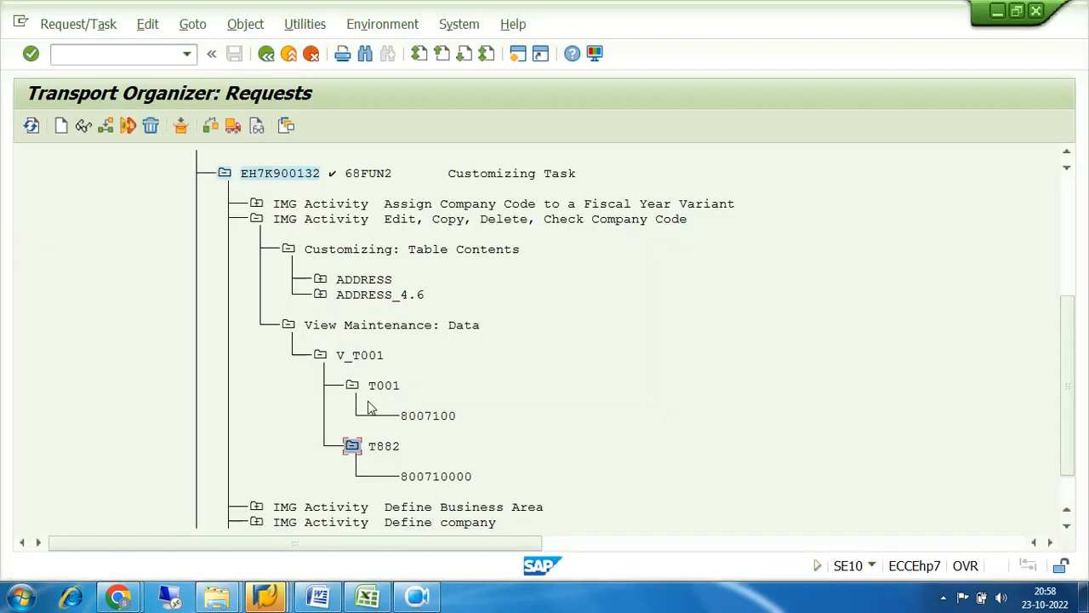
left_click(256, 220)
double_click(434, 206)
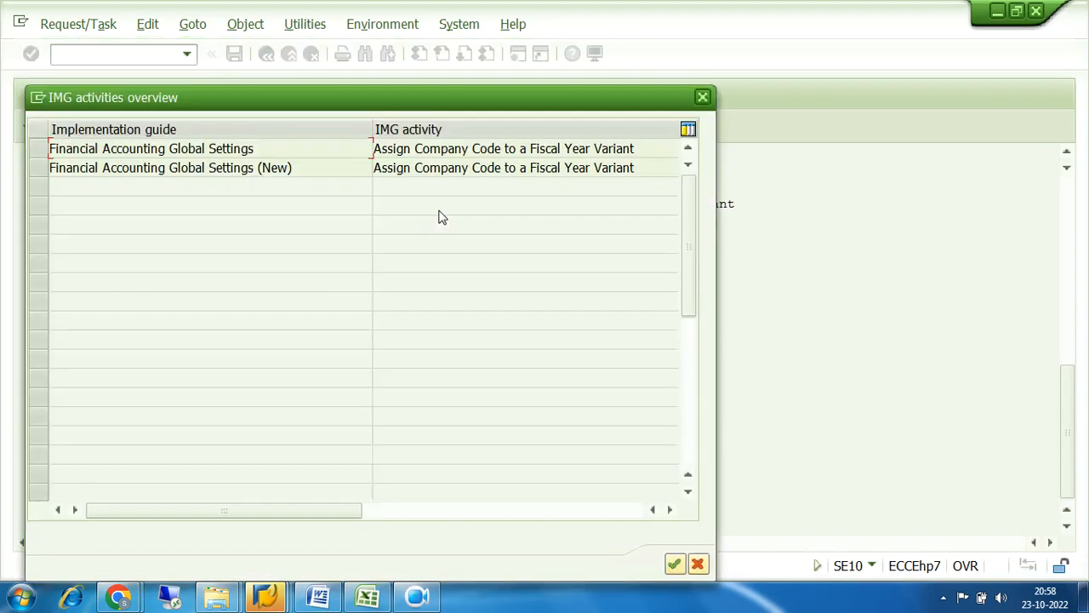
left_click(702, 97)
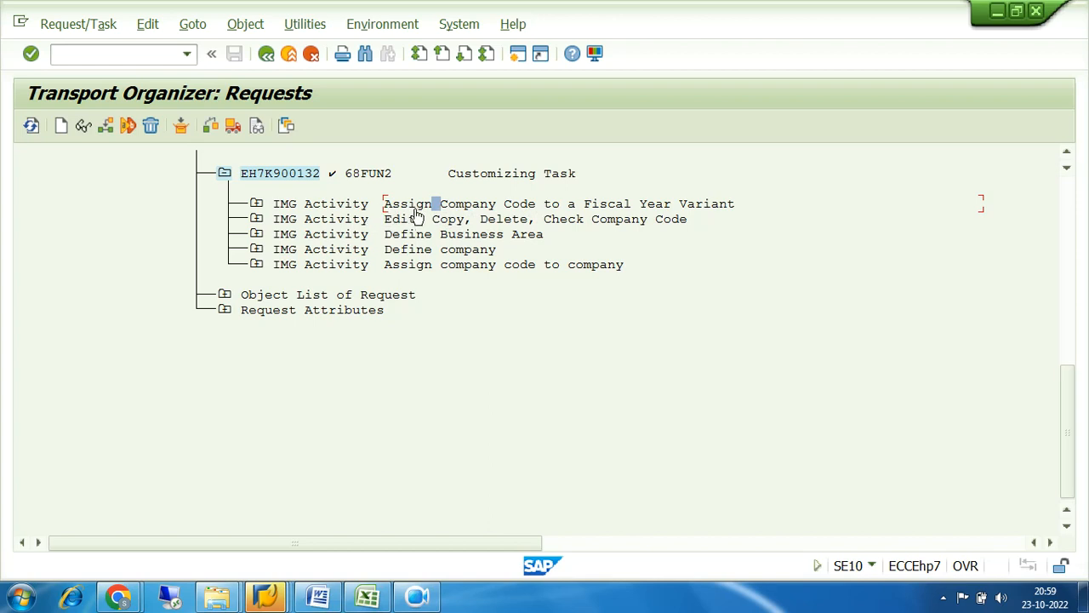
Expand the Define Business Area activity through View Maintenance: Data and V_TGSB to the recorded entries of TGSB and TGSBT.
left_click(256, 236)
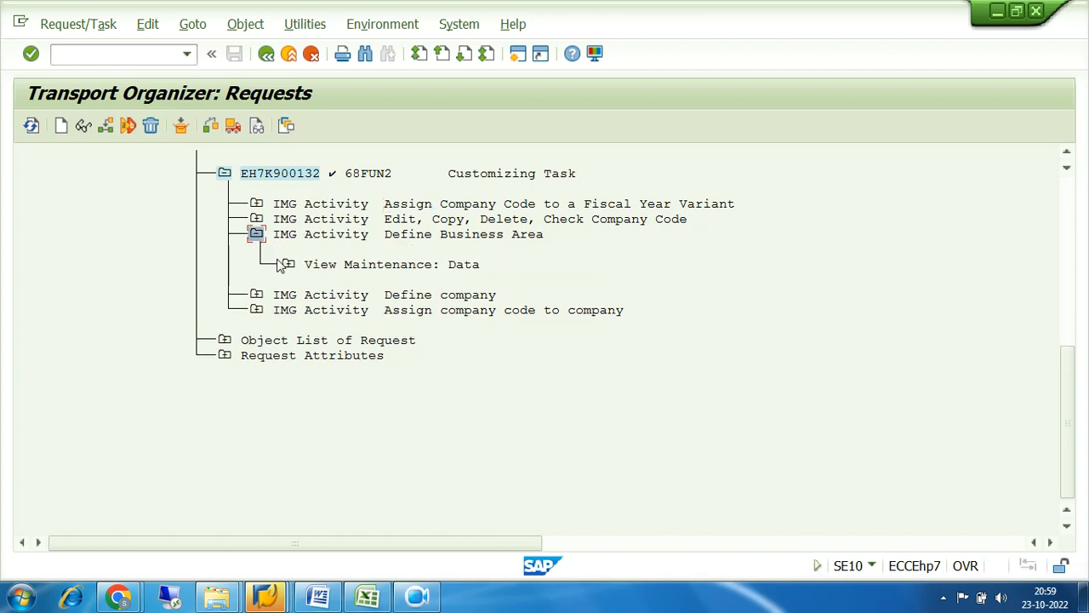
left_click(289, 265)
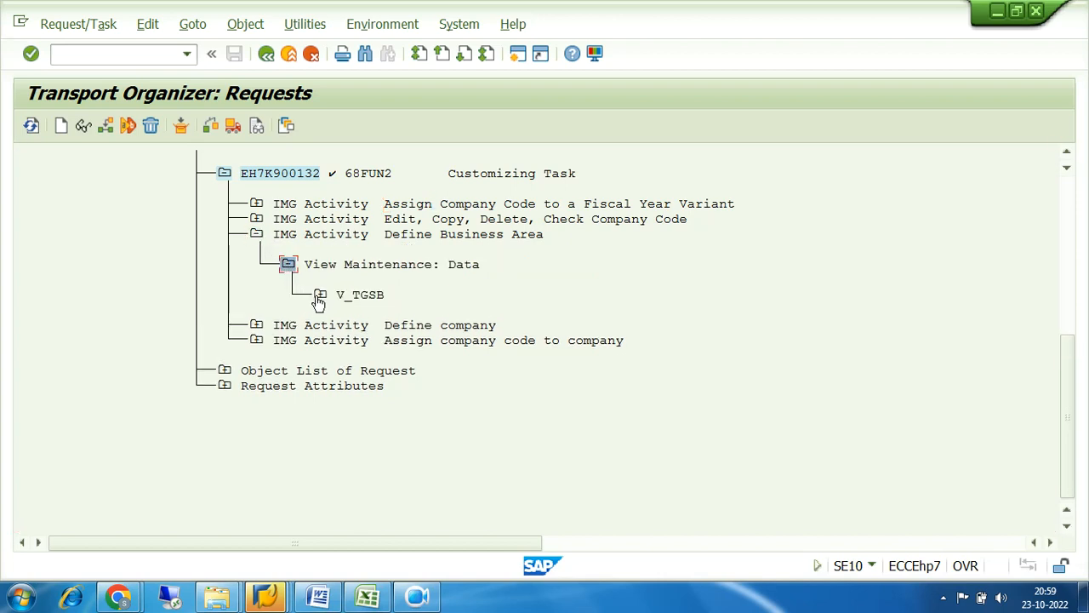
left_click(320, 296)
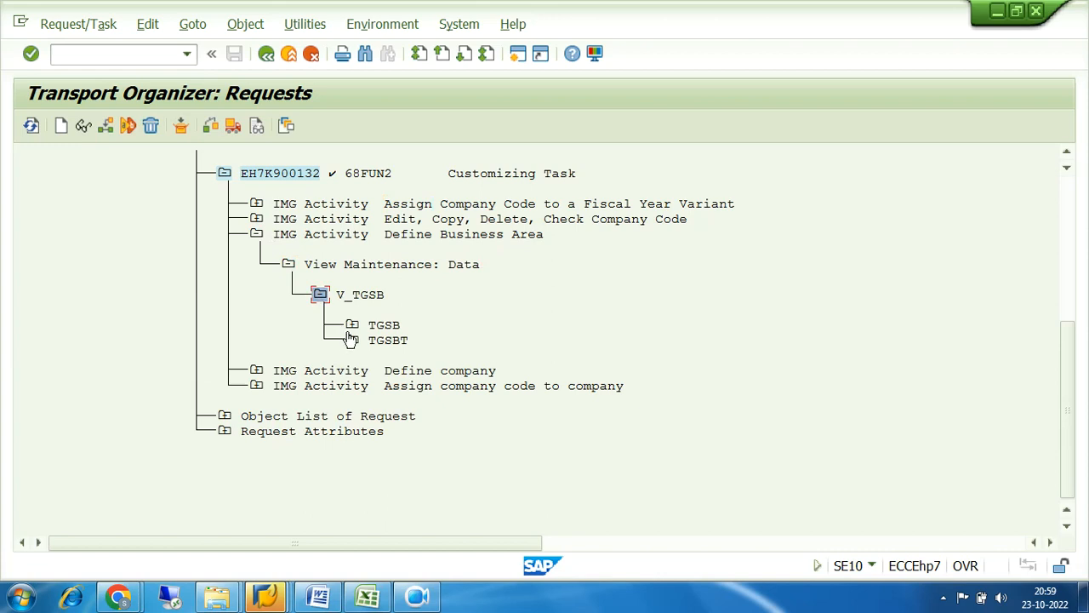
left_click(351, 326)
left_click(352, 430)
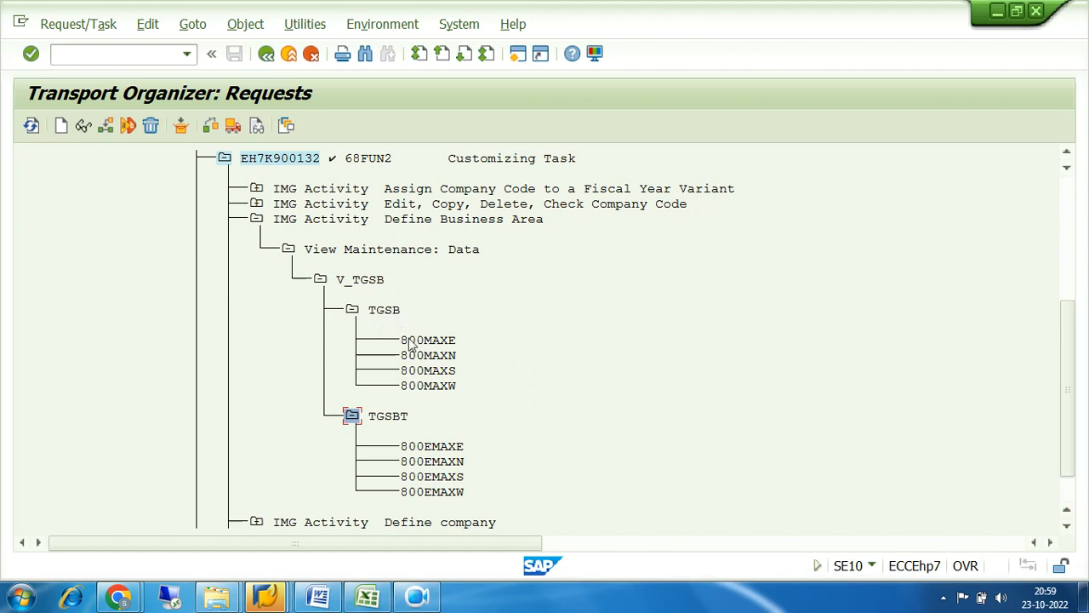
In the T001 table display session, change the table to TGSB, display its entries and check the number of hits.
left_click(263, 606)
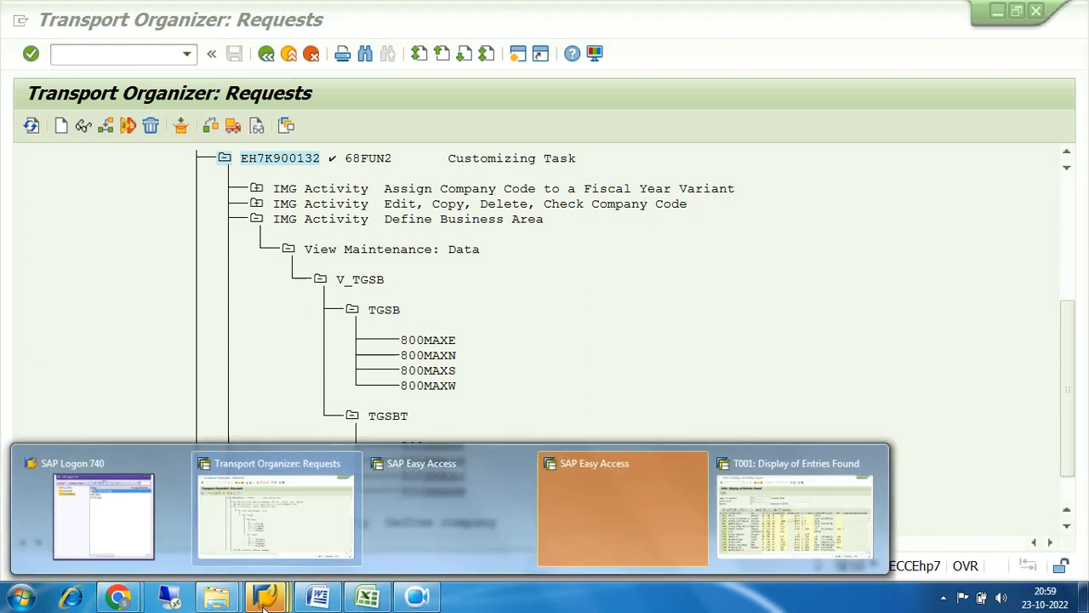
left_click(796, 511)
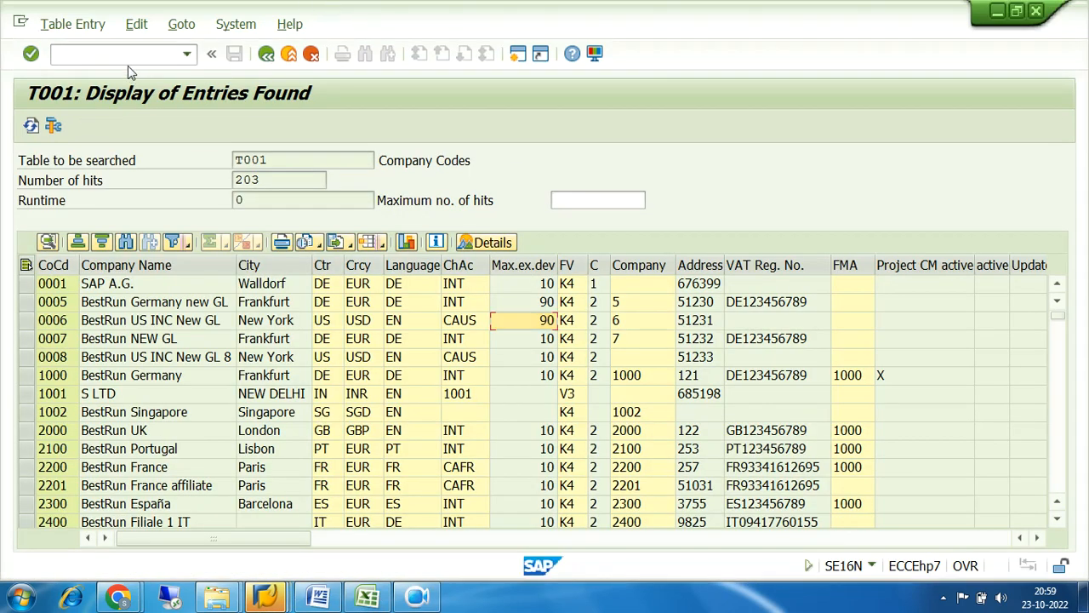
left_click(266, 56)
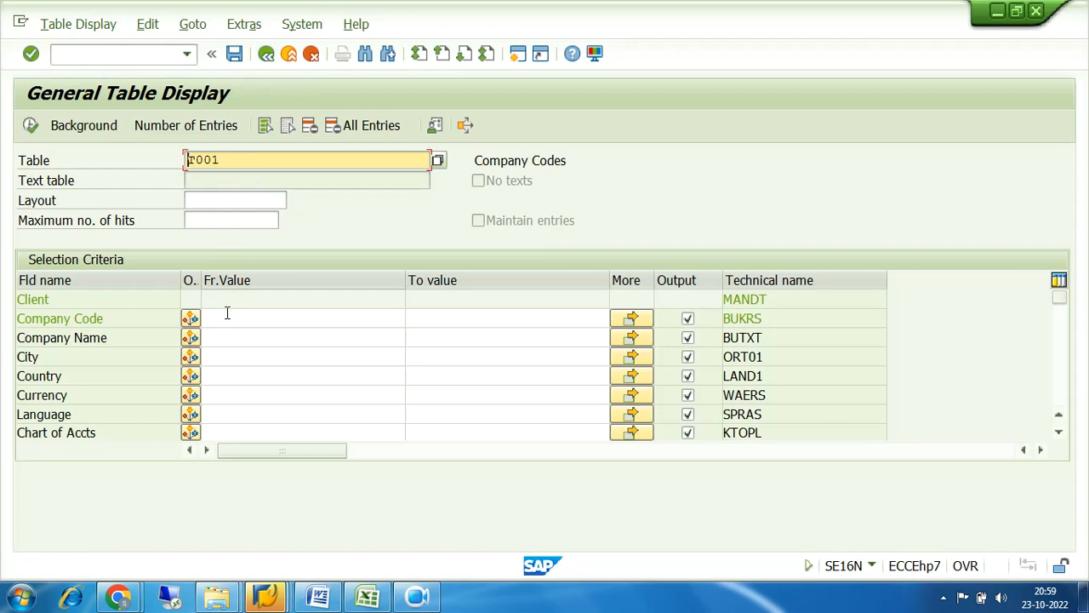
key("BackSpace")
key("BackSpace")
key("BackSpace")
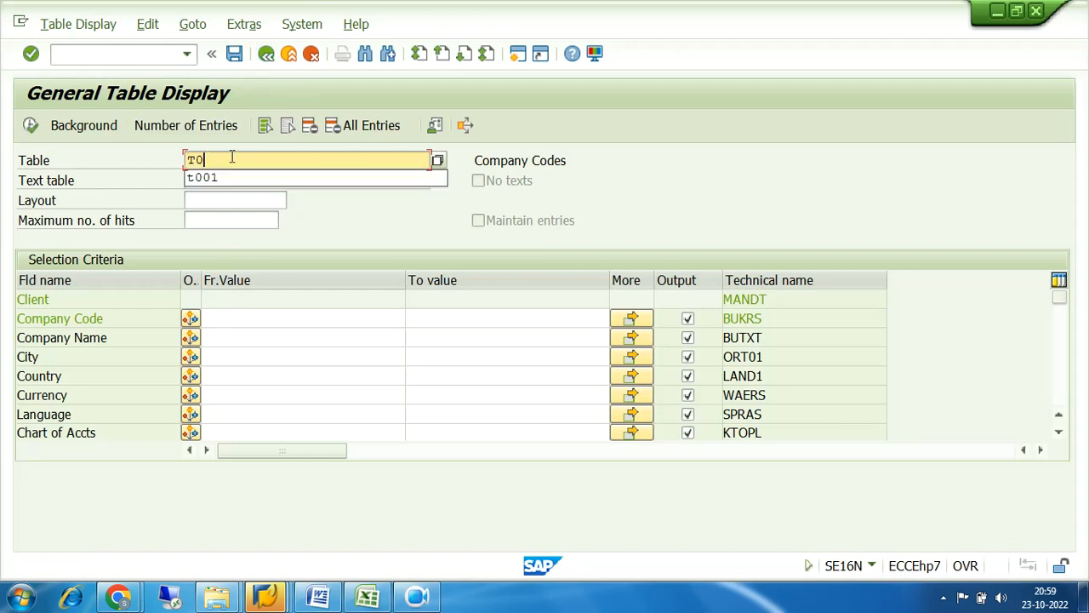
type("GSB")
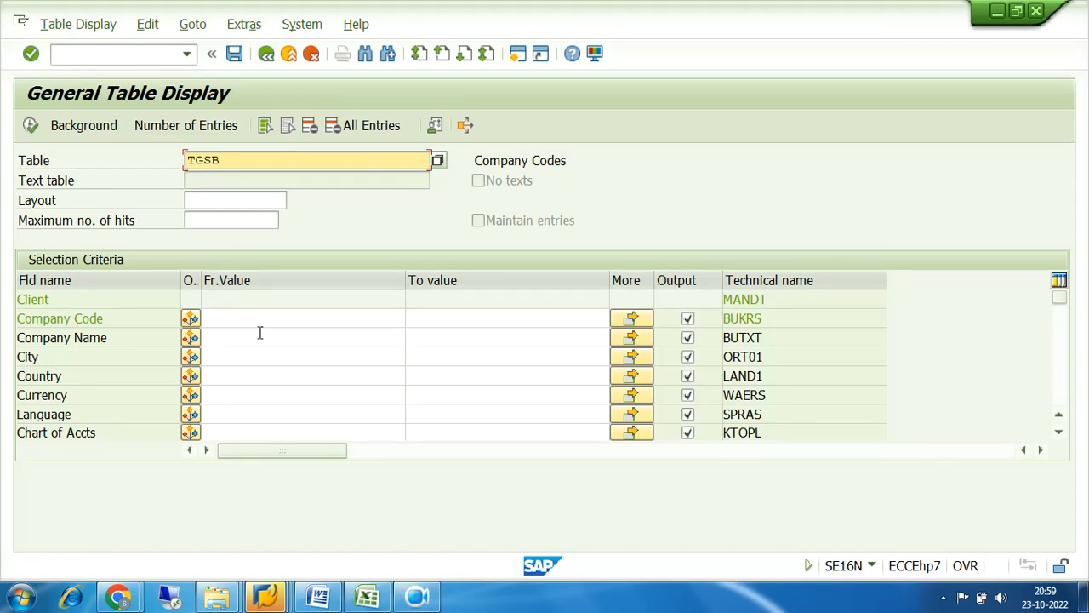
left_click(29, 125)
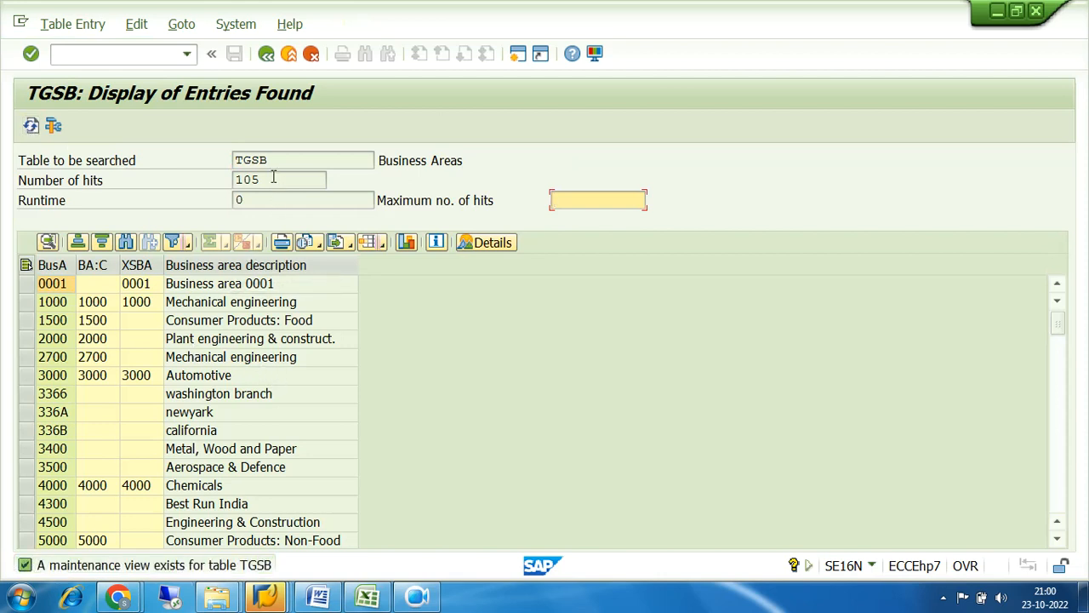
left_click_drag(272, 177, 239, 186)
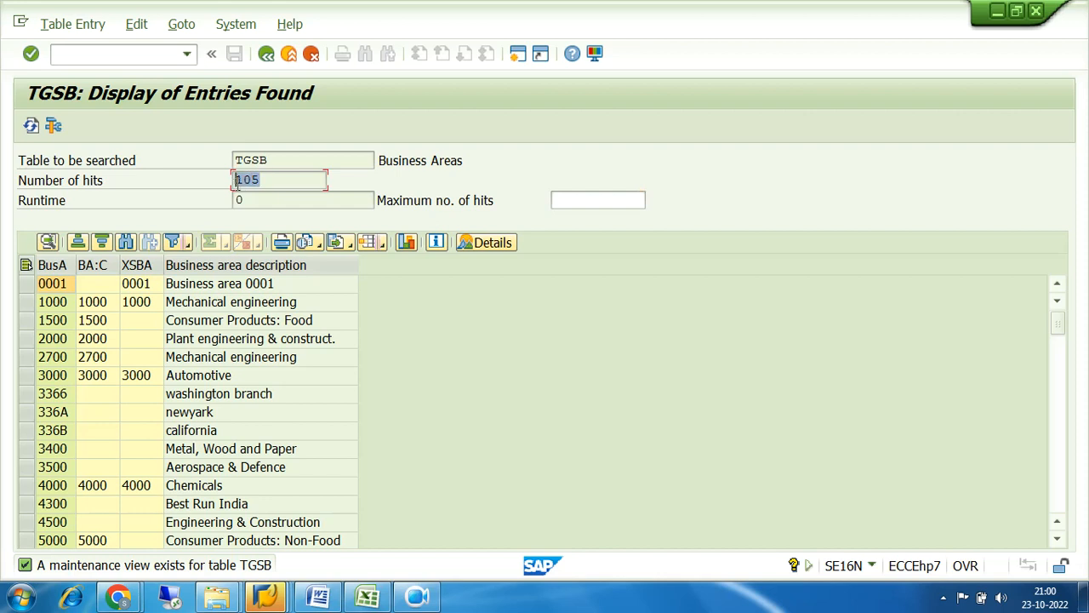
left_click_drag(269, 181, 239, 184)
Leave the Transport Organizer session for SAP Easy Access and open the SAP Reference IMG from the SPRO favorite.
left_click(273, 599)
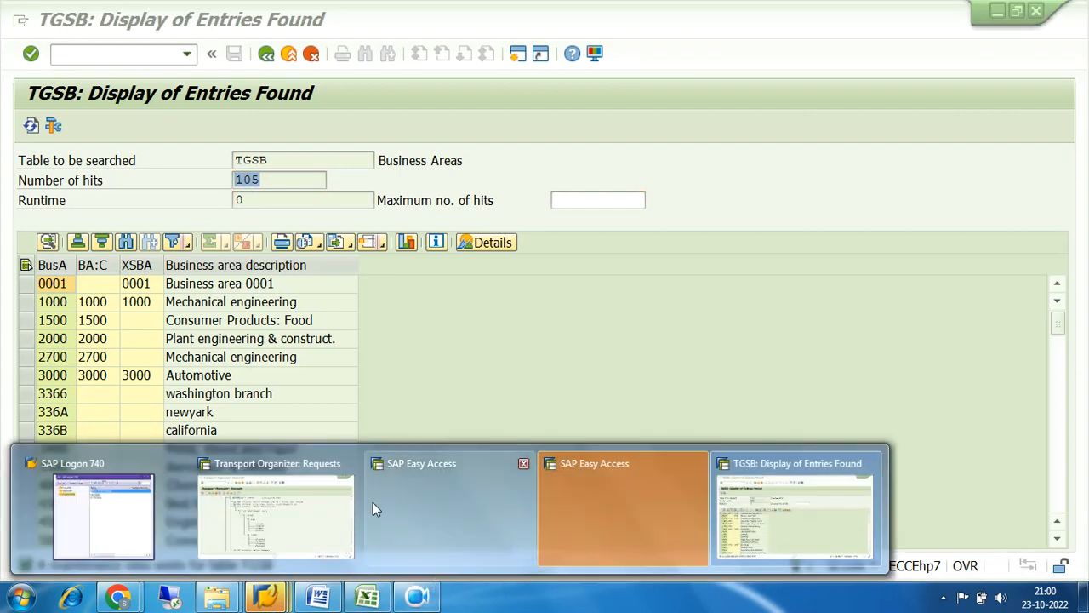
left_click(295, 499)
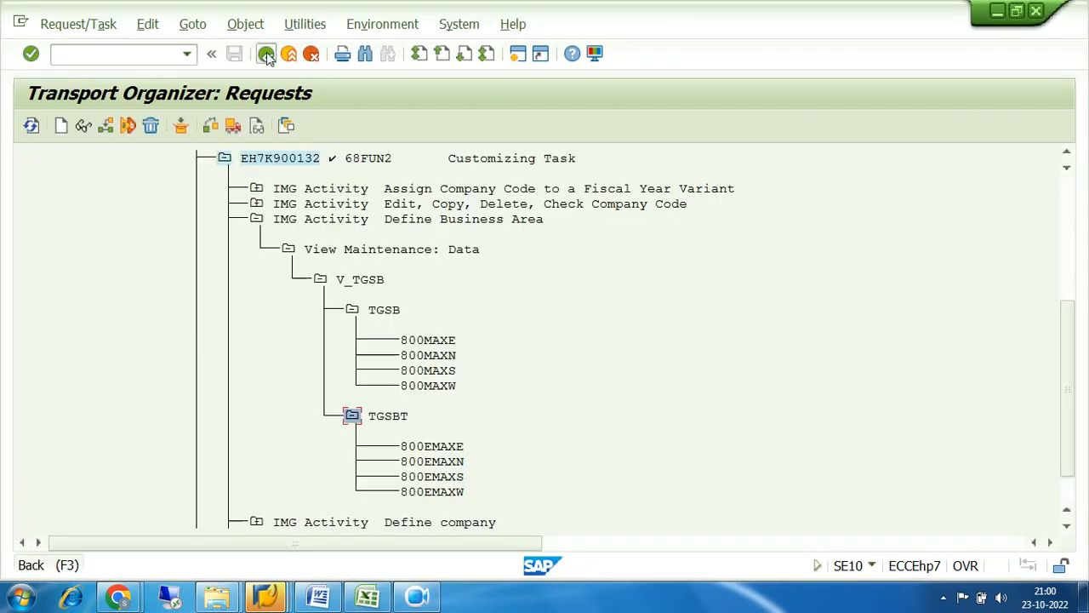
left_click(266, 55)
left_click(266, 54)
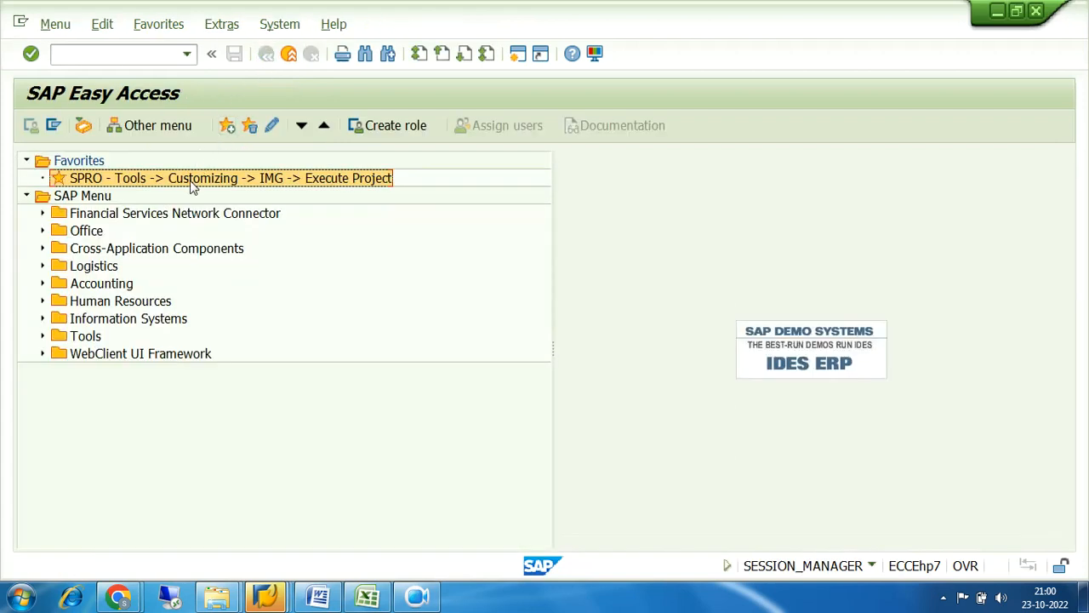
double_click(121, 179)
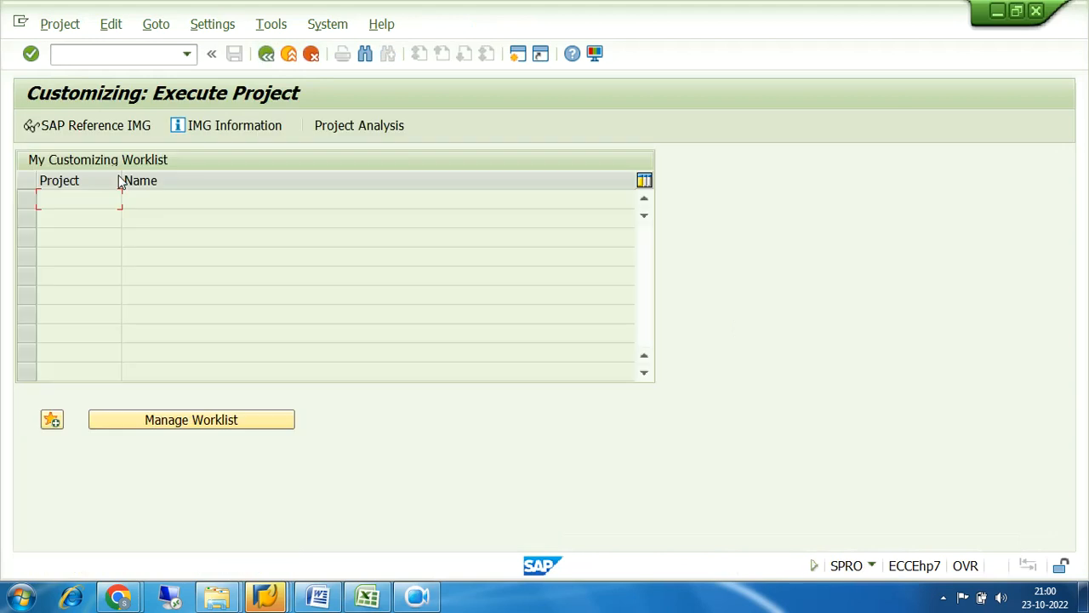
left_click(90, 125)
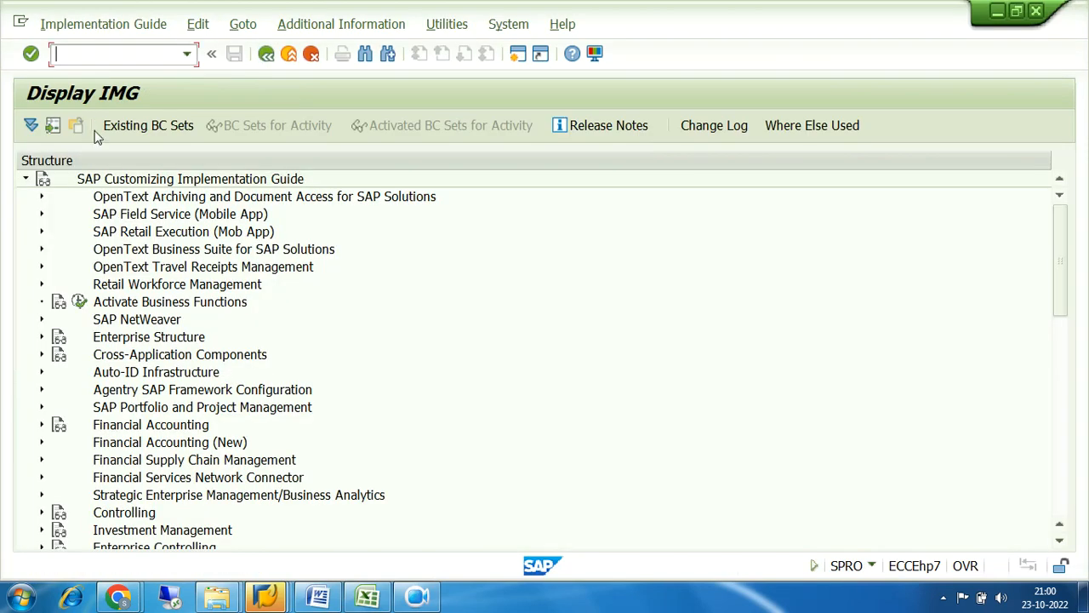
Open the Define Business Area activity under Enterprise Structure, Definition, Financial Accounting.
left_click(42, 443)
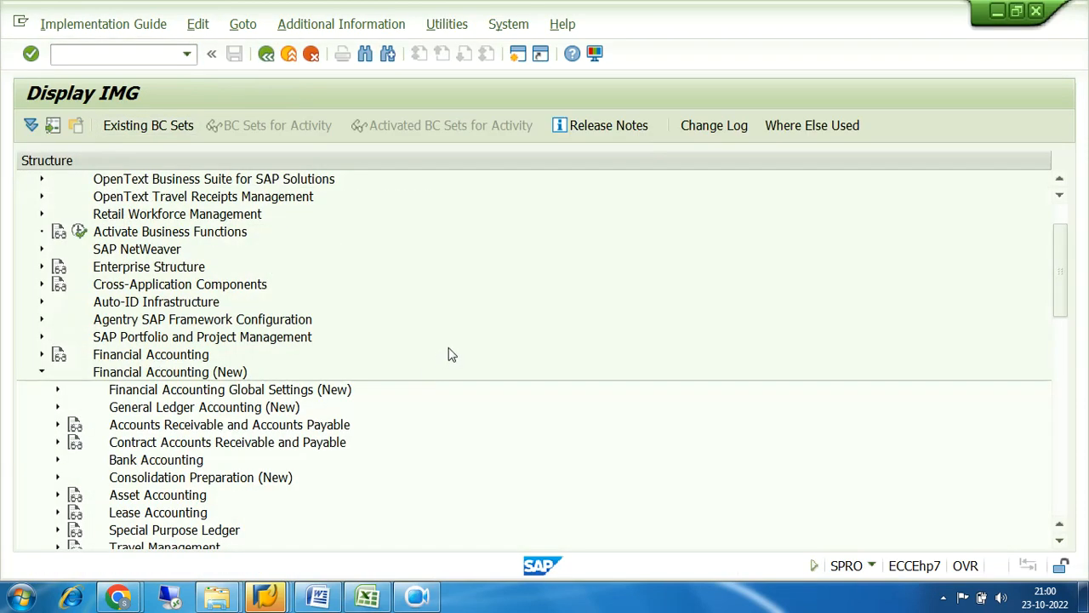
left_click(42, 302)
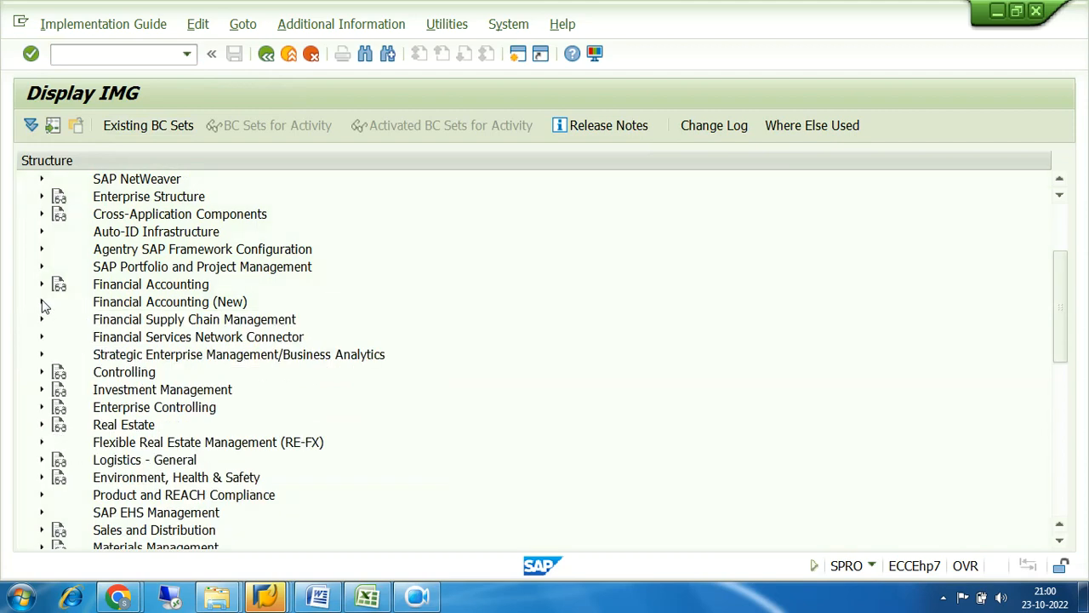
left_click(42, 197)
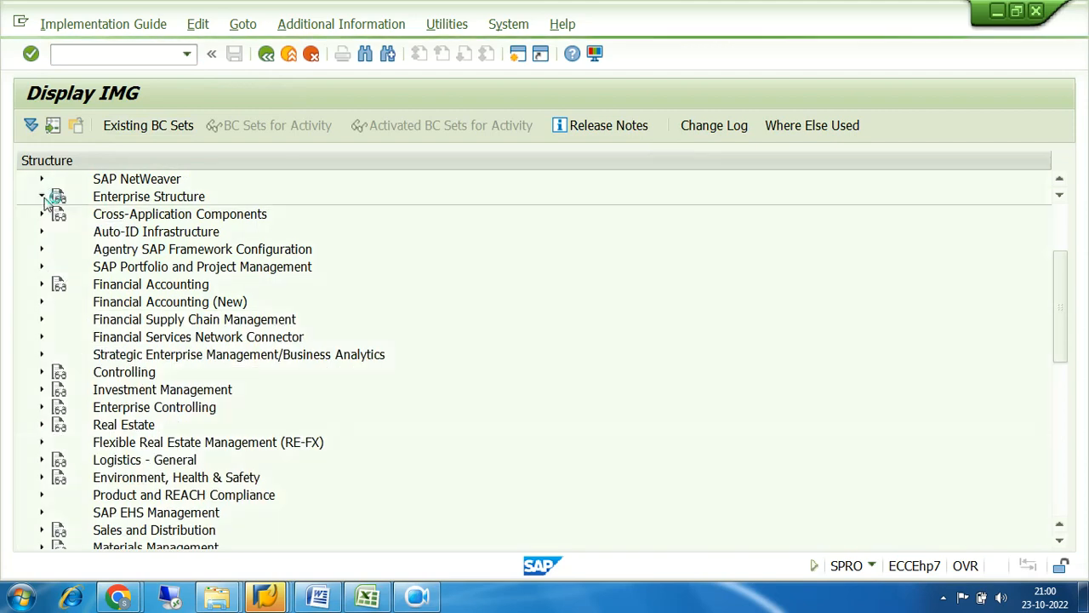
left_click(58, 233)
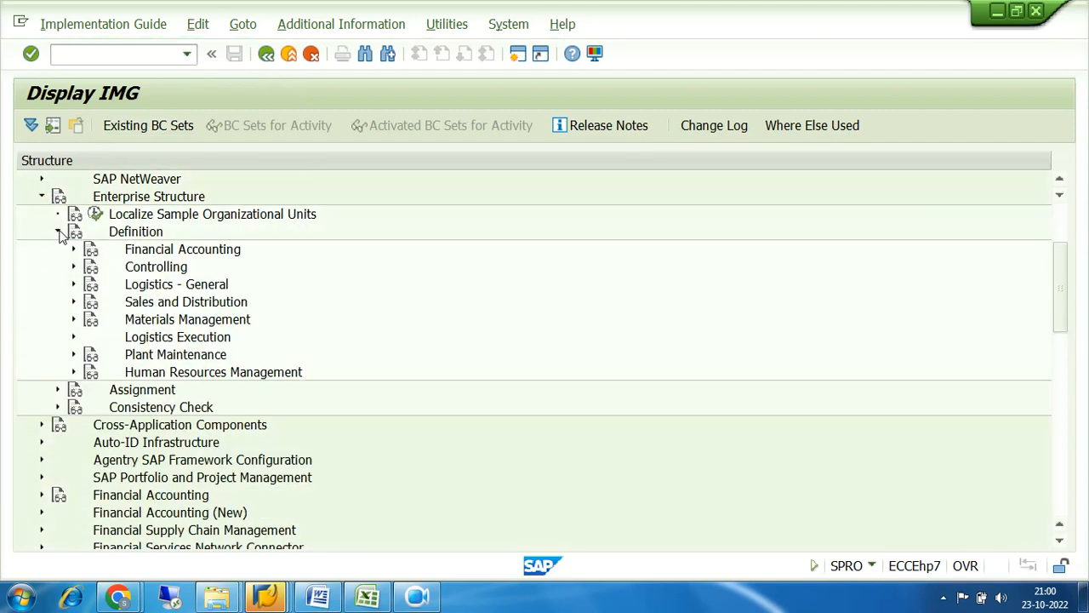
left_click(73, 249)
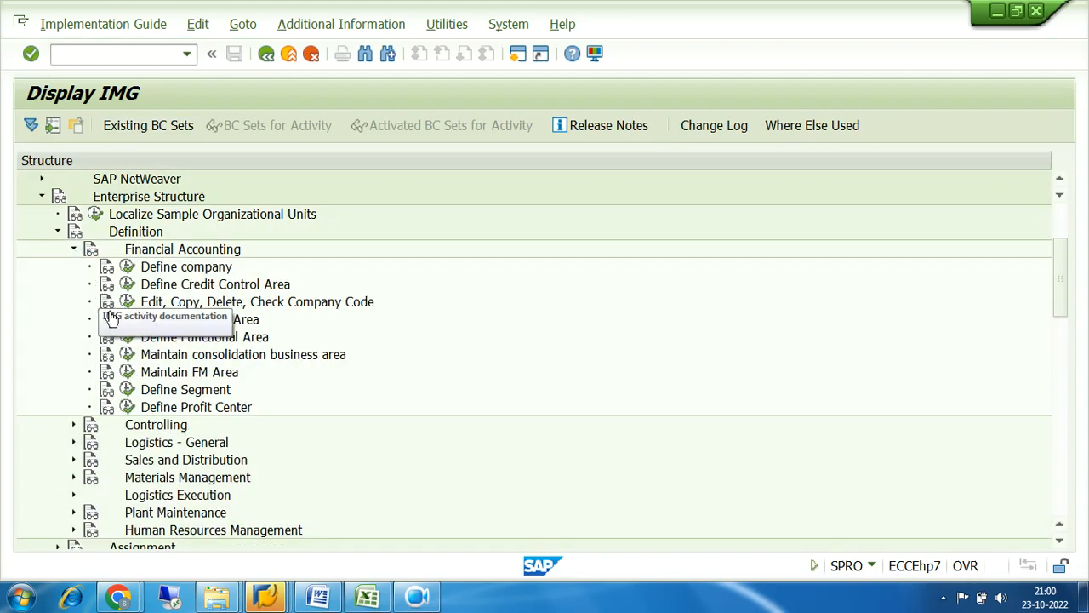
left_click(127, 319)
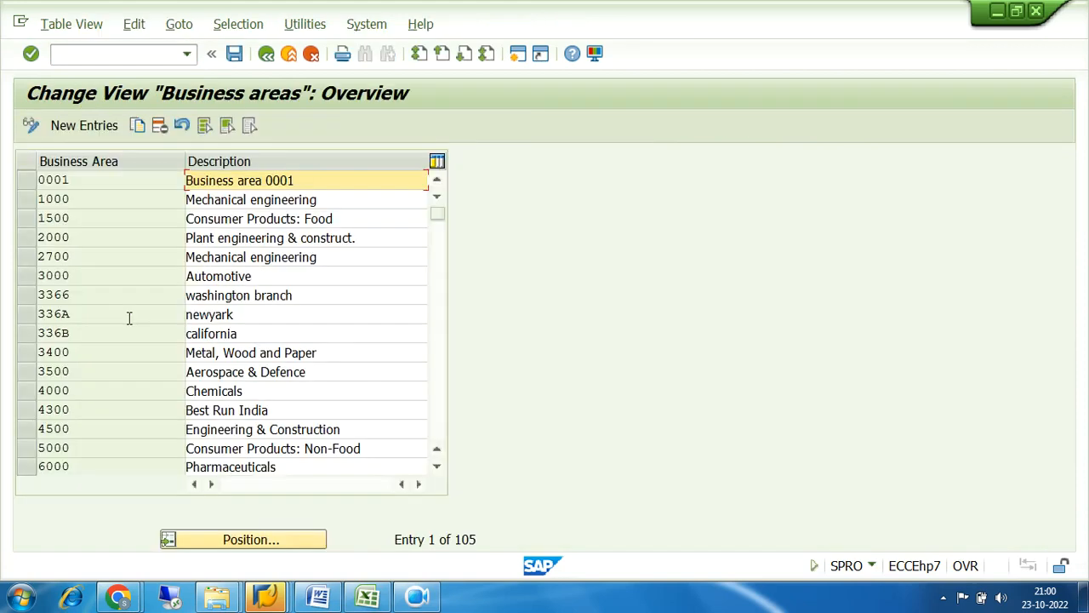
Compare the entry count and first business area in the Business areas view with the hits and first entry of table TGSB.
left_click_drag(492, 538, 390, 538)
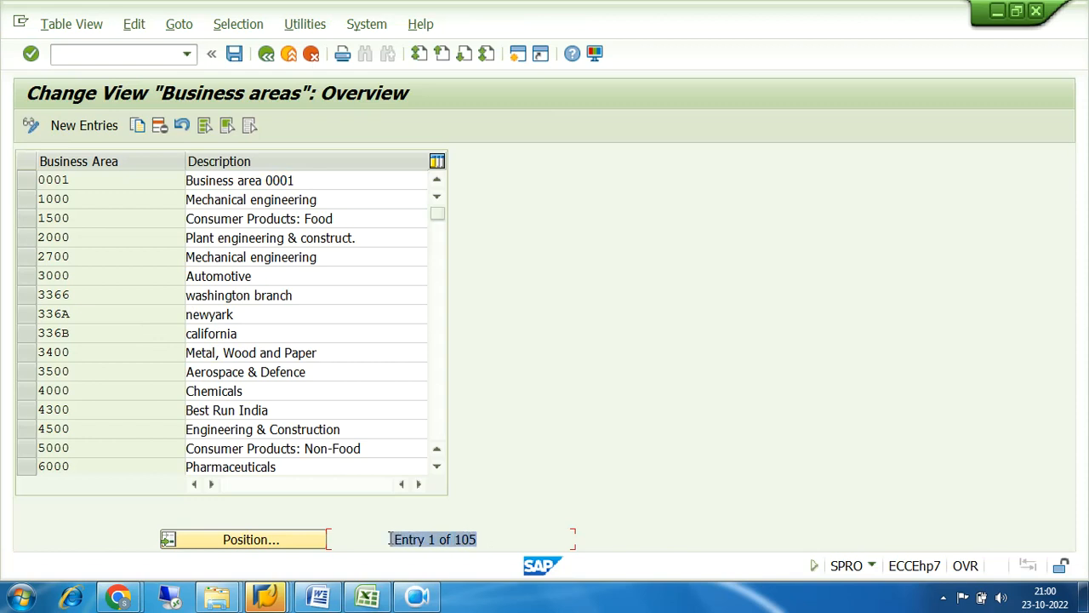
left_click_drag(86, 179, 38, 180)
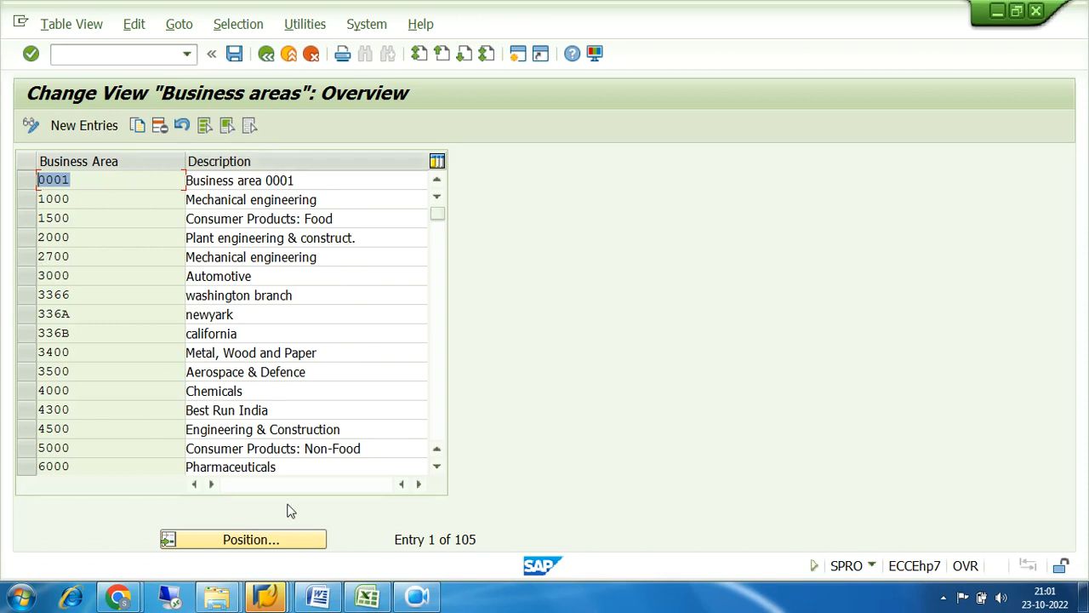
left_click(268, 597)
left_click(800, 521)
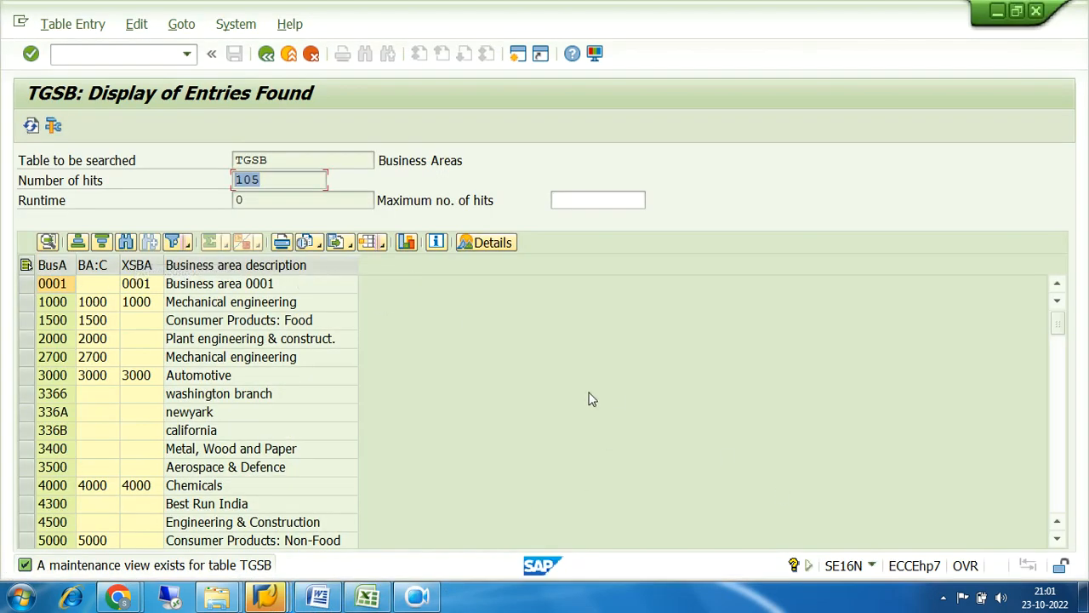
left_click_drag(286, 160, 233, 162)
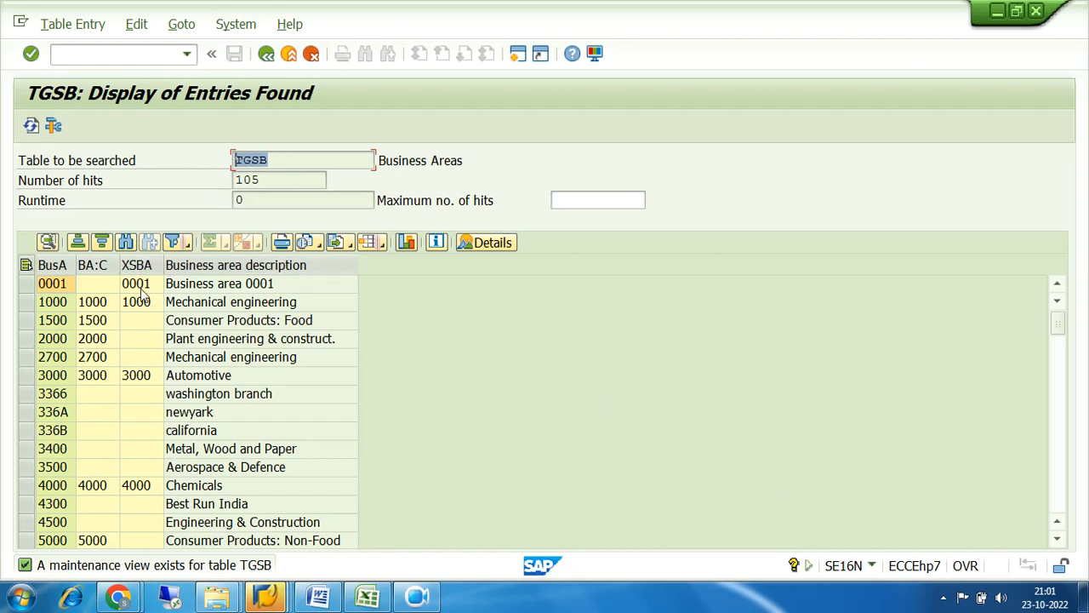
left_click_drag(264, 180, 218, 182)
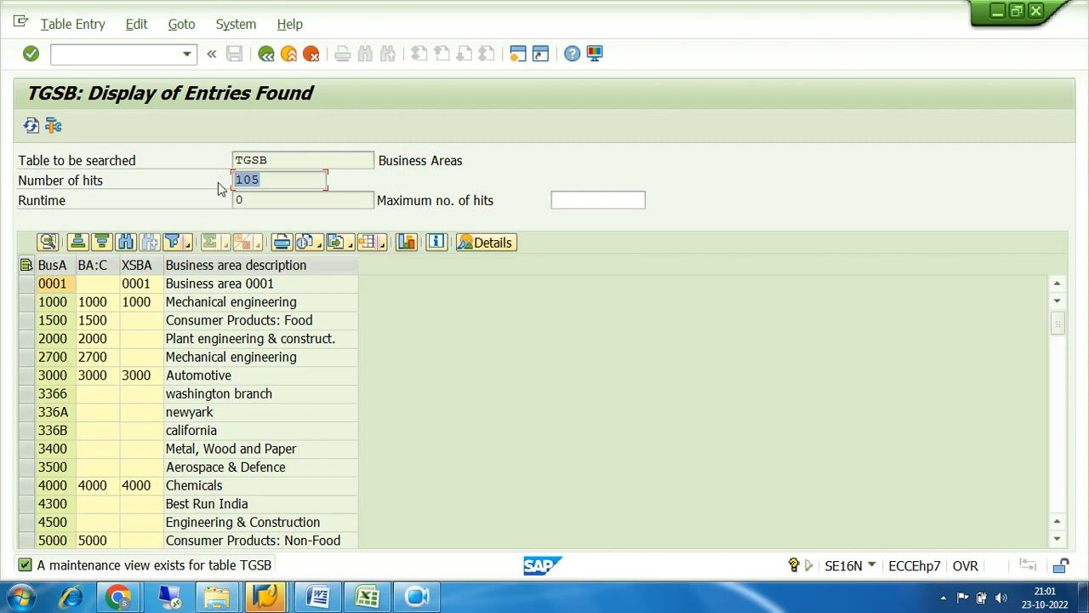
left_click(68, 285)
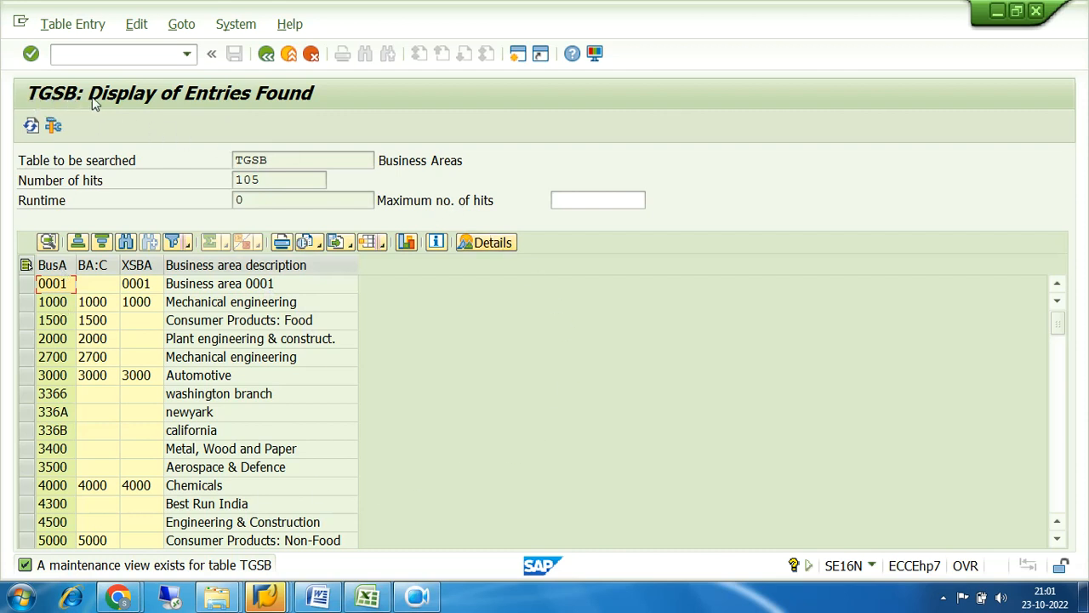
Exit the Business areas view and collapse the Financial Accounting, Definition and Enterprise Structure nodes in the IMG.
mouse_move(268, 600)
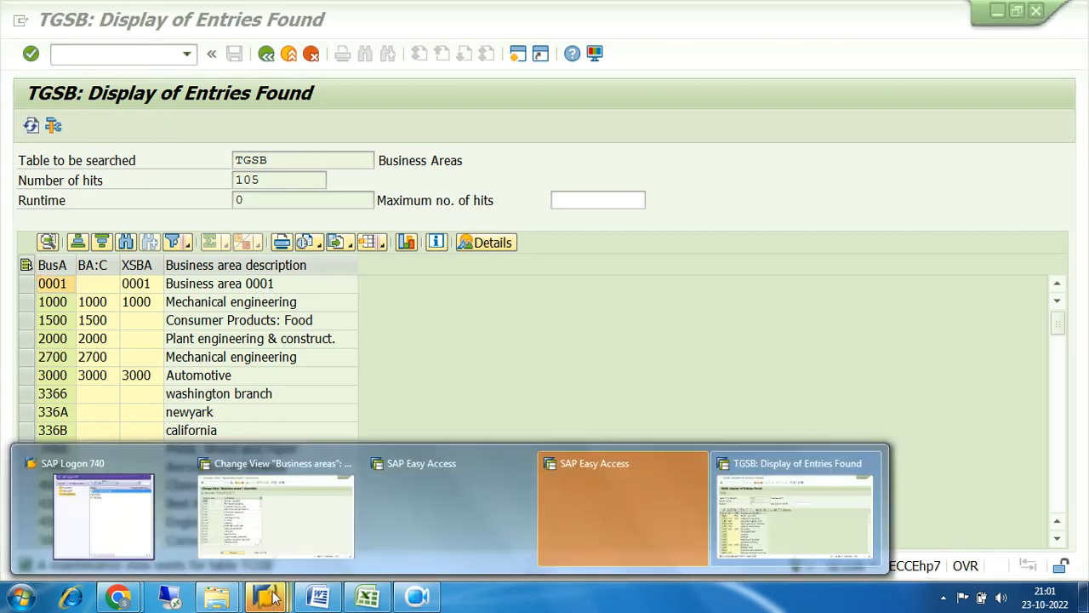
left_click(290, 526)
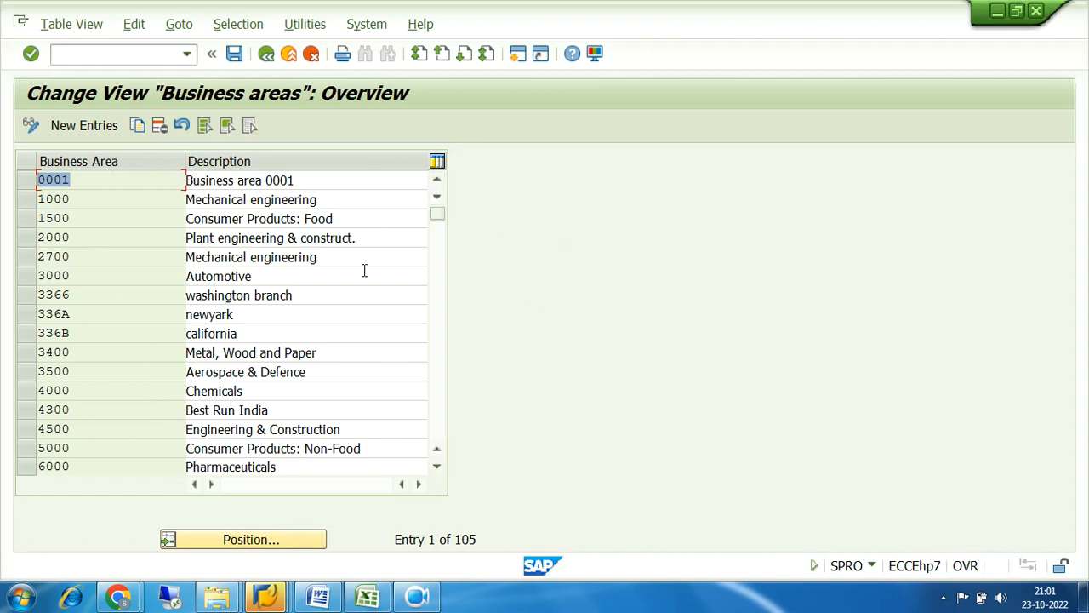
left_click(267, 54)
left_click(269, 599)
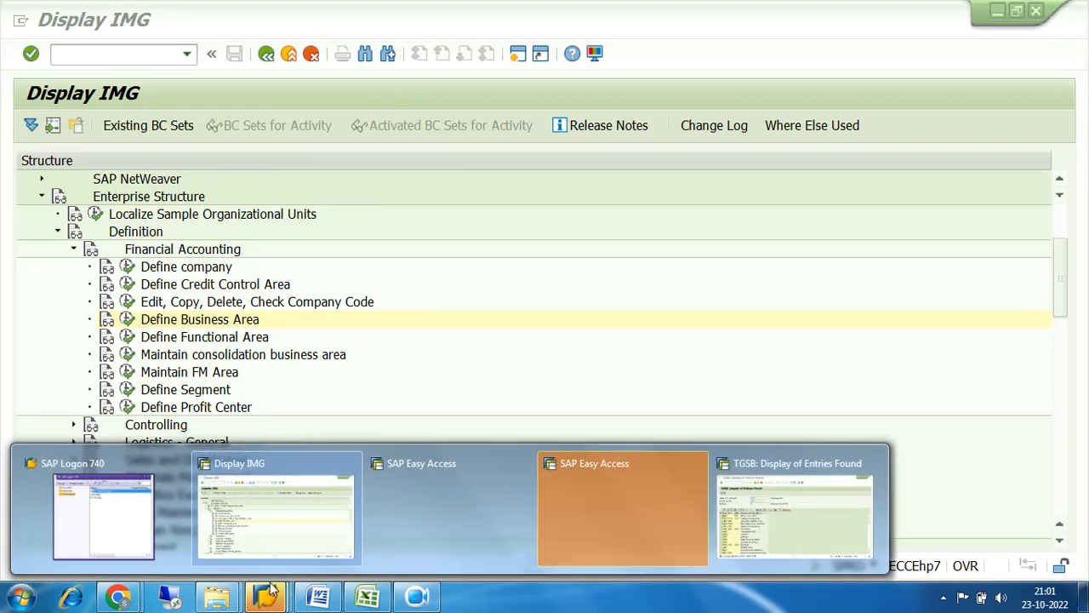
left_click(266, 519)
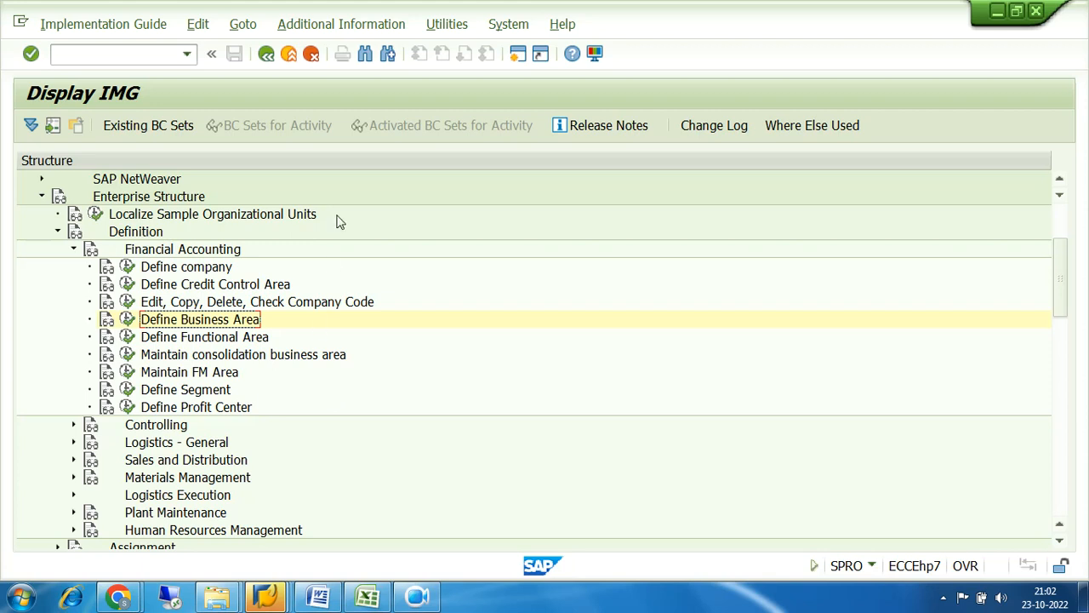
left_click(73, 249)
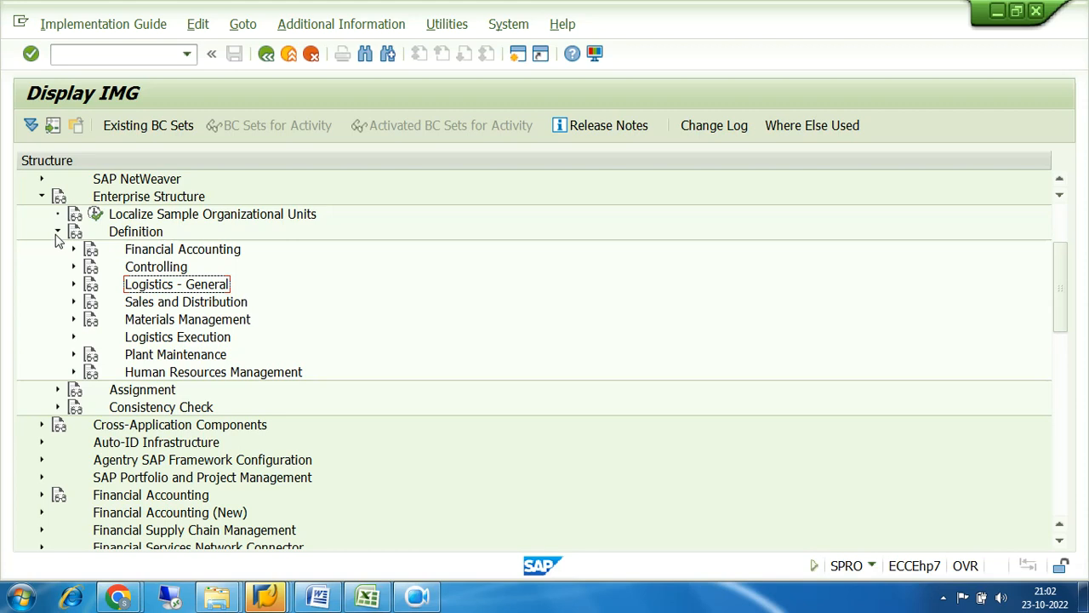
left_click(58, 231)
left_click(42, 196)
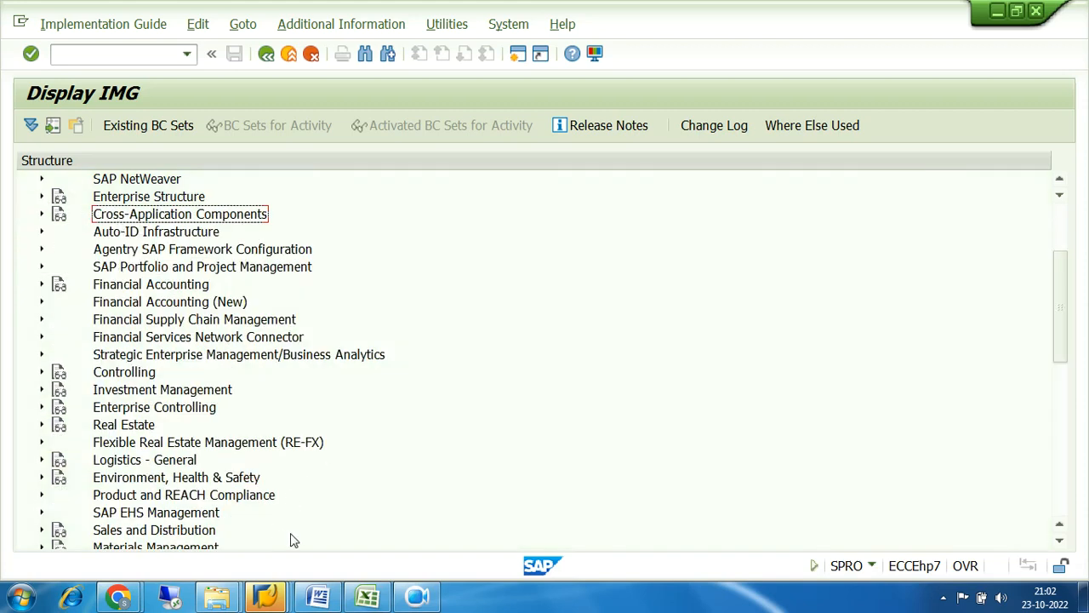
Switch to the TGSB entries session and exit the table display back to SAP Easy Access.
left_click(271, 599)
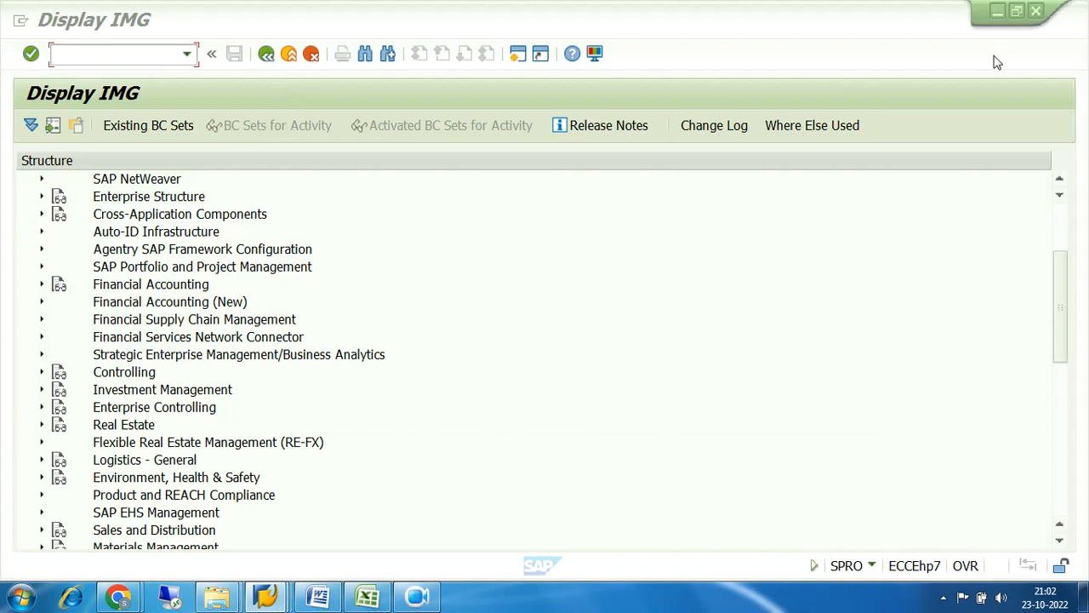
mouse_move(265, 600)
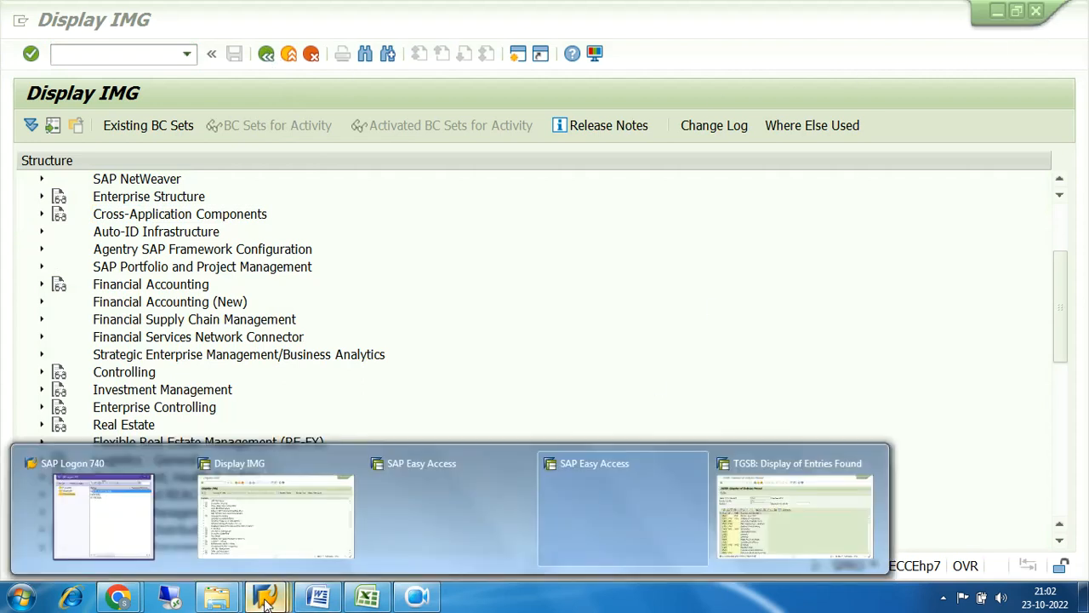
left_click(773, 532)
left_click(267, 53)
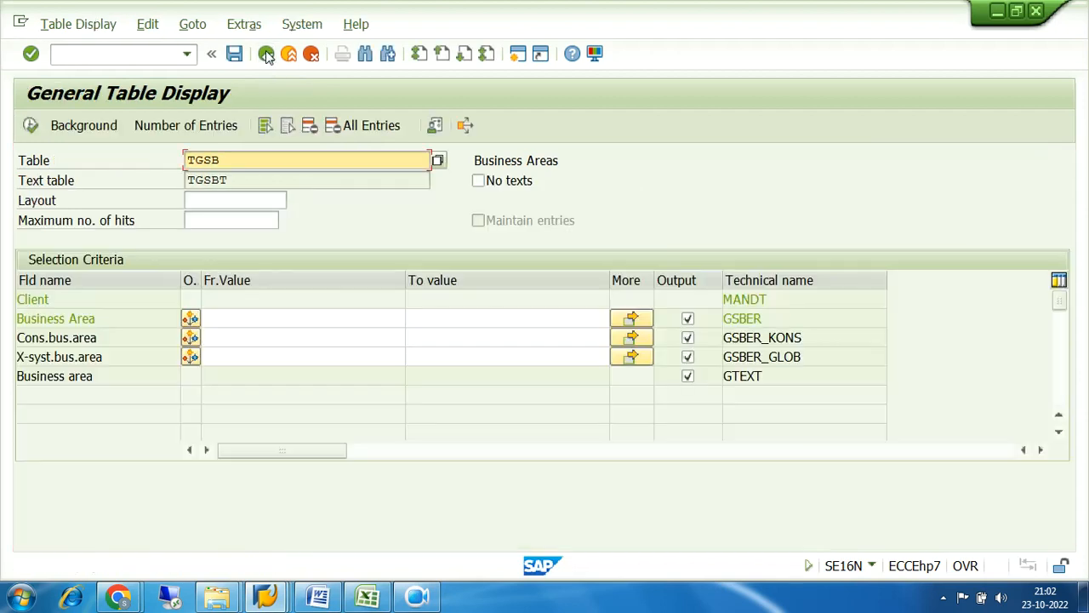
left_click(266, 54)
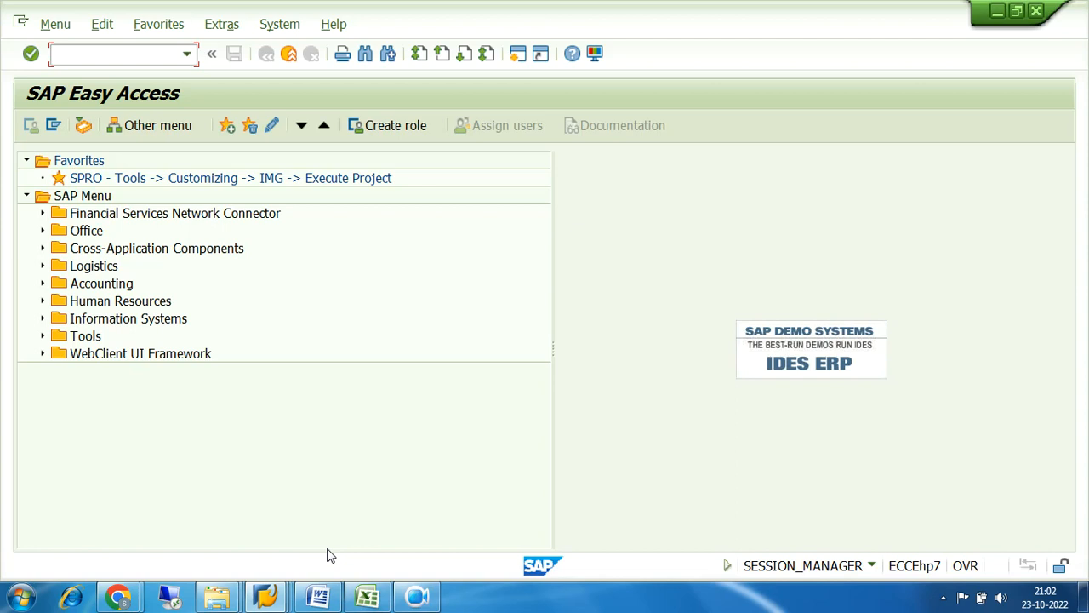
Switch to the VENDOR workbook in Excel and enlarge the empty Sheet3 to 130% zoom.
left_click(368, 598)
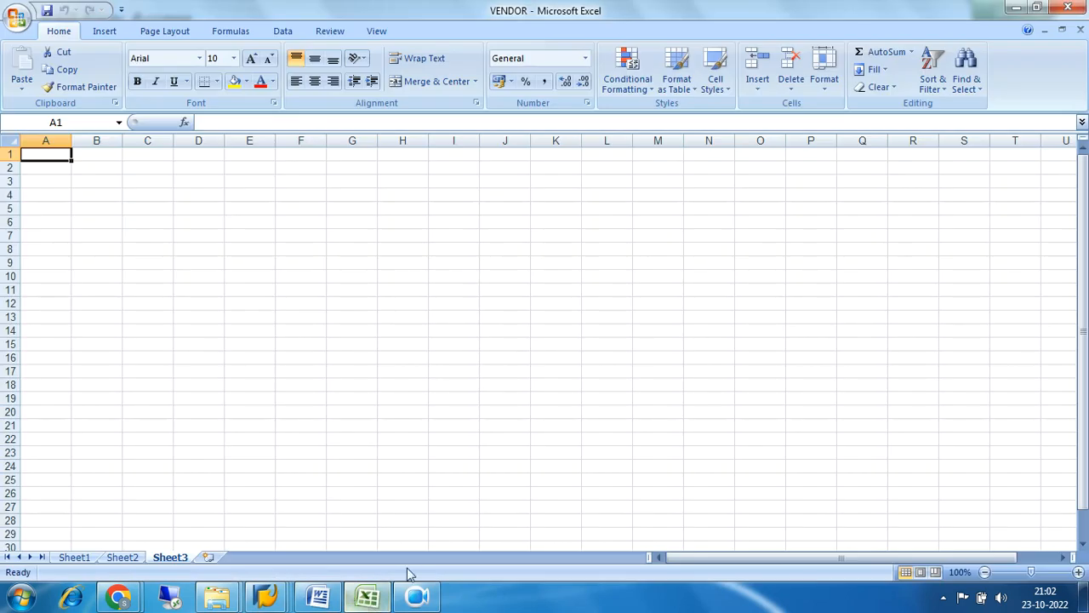
left_click(1078, 574)
left_click(1078, 574)
left_click(1079, 575)
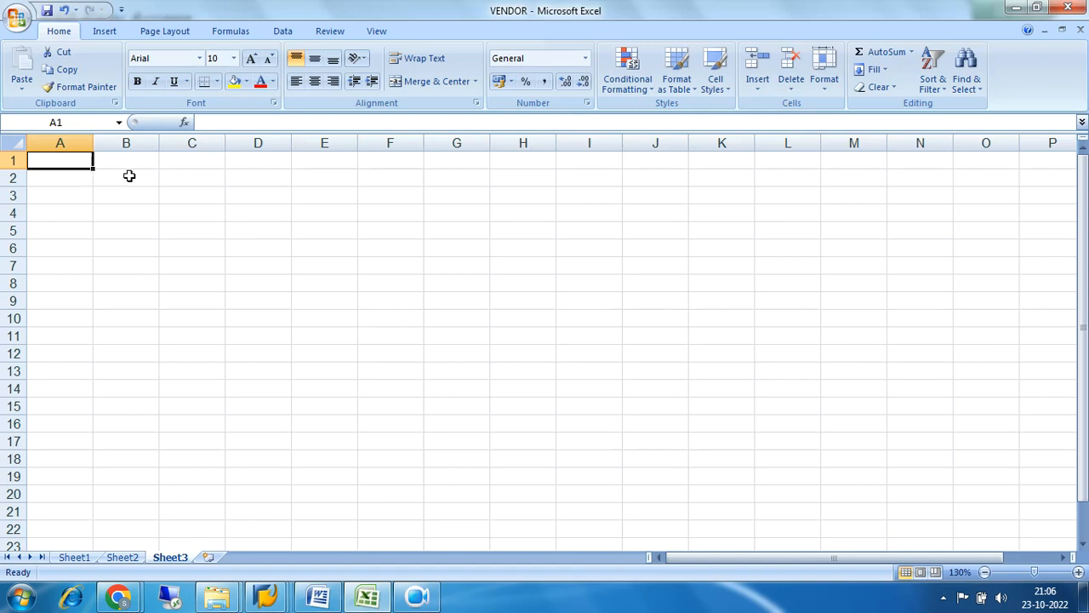
Enter the heading OPERATING CHART OF ACCOUNTS in cell D2 and fit column D to its text.
left_click(258, 177)
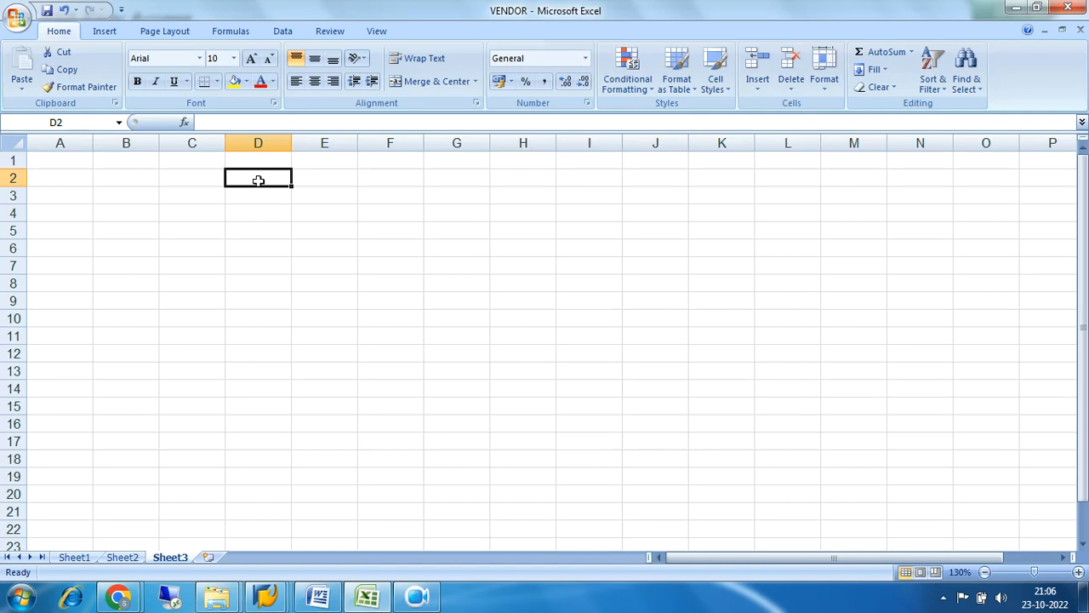
type("OPRTA")
type("ING")
key("BackSpace")
key("BackSpace")
key("BackSpace")
key("BackSpace")
key("BackSpace")
key("BackSpace")
type("ERATING CHART OF ACCOUNTS")
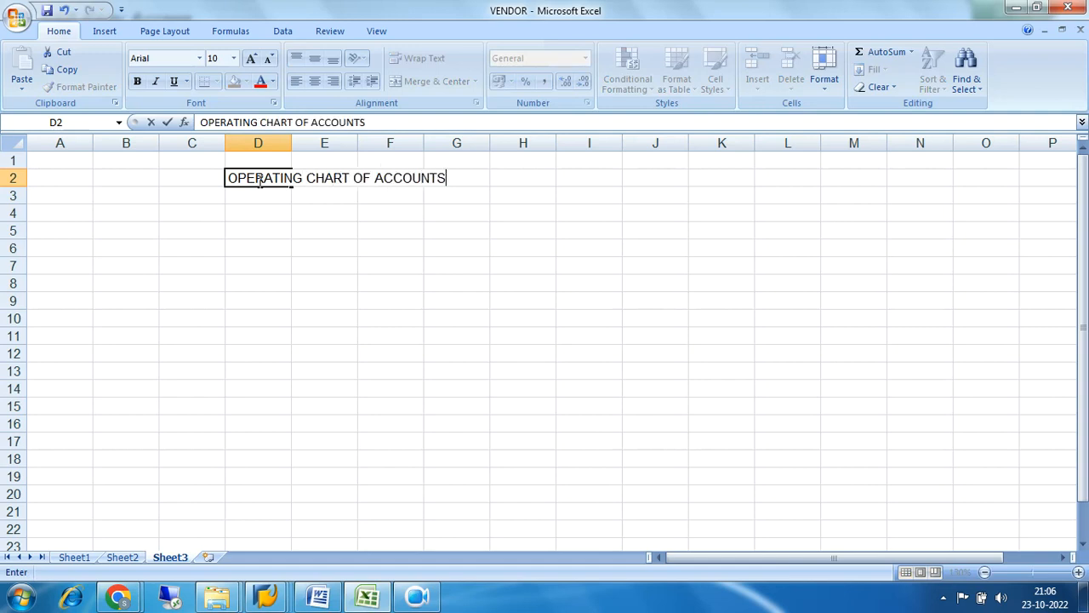
double_click(292, 140)
Enter the heading GROUP CHART OF ACCOUNTS in cell E2 and fit column E to its text.
left_click(501, 175)
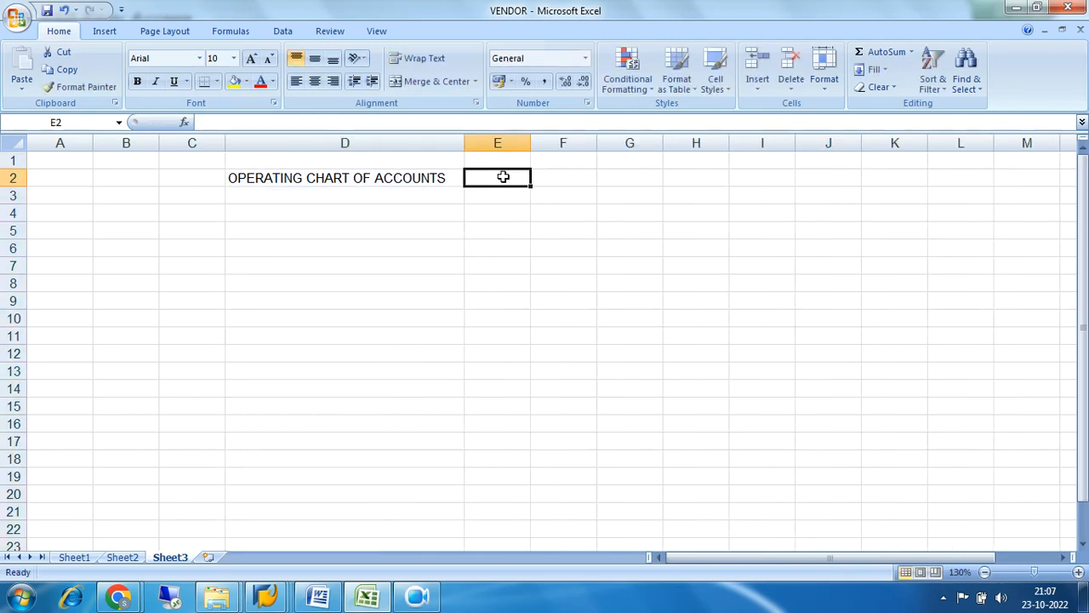
type("GROUP CHART OF ACCOUNTS")
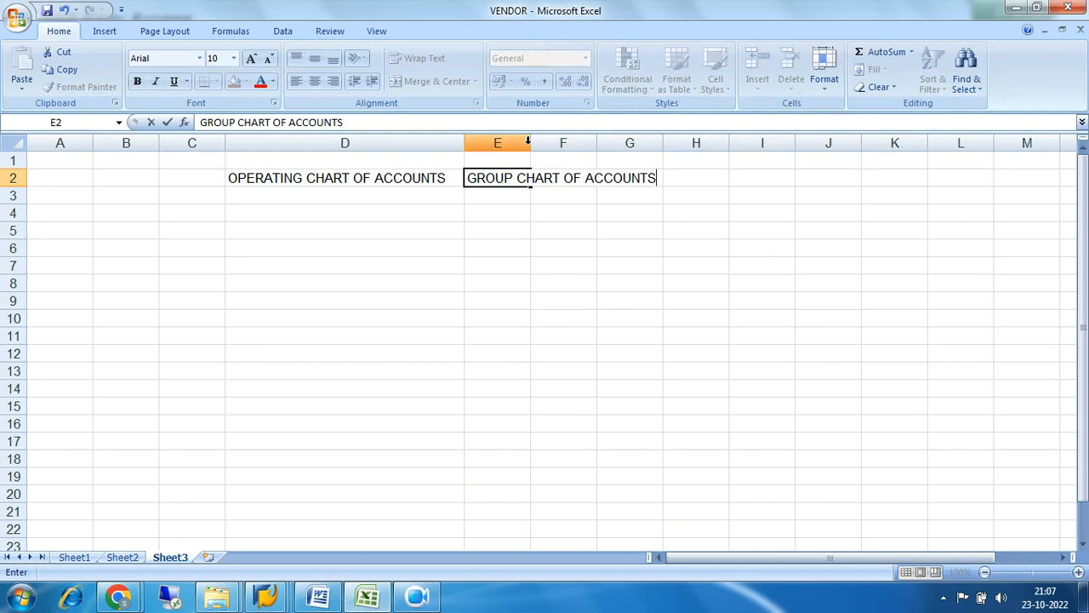
left_click(528, 142)
double_click(531, 142)
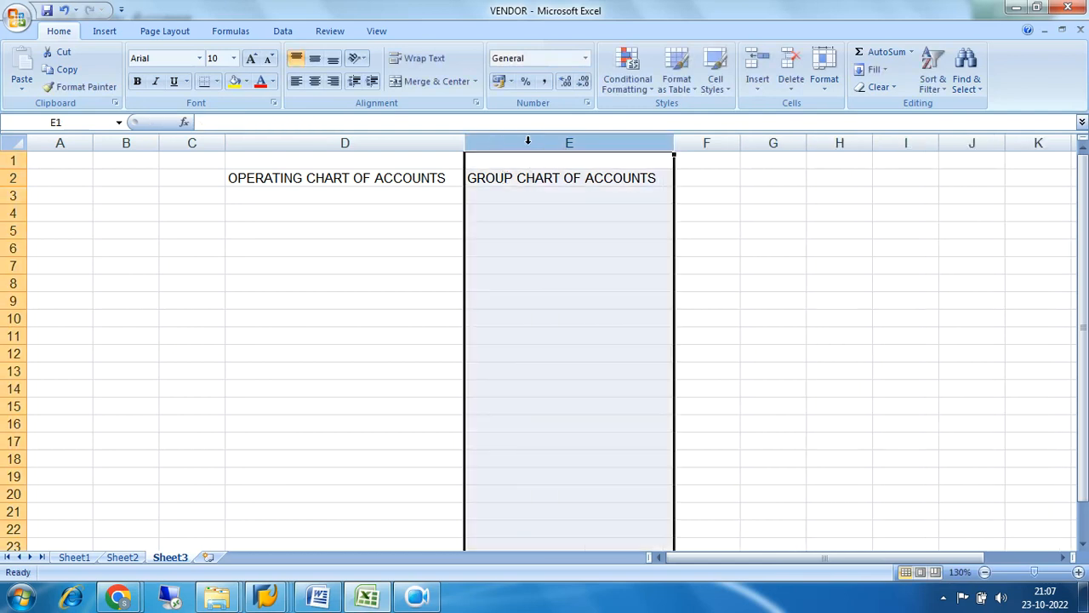
Enter the heading COUNTRY CHART OF ACCOUNTS in cell C2 and fit column C to its text.
left_click(190, 176)
type("CO")
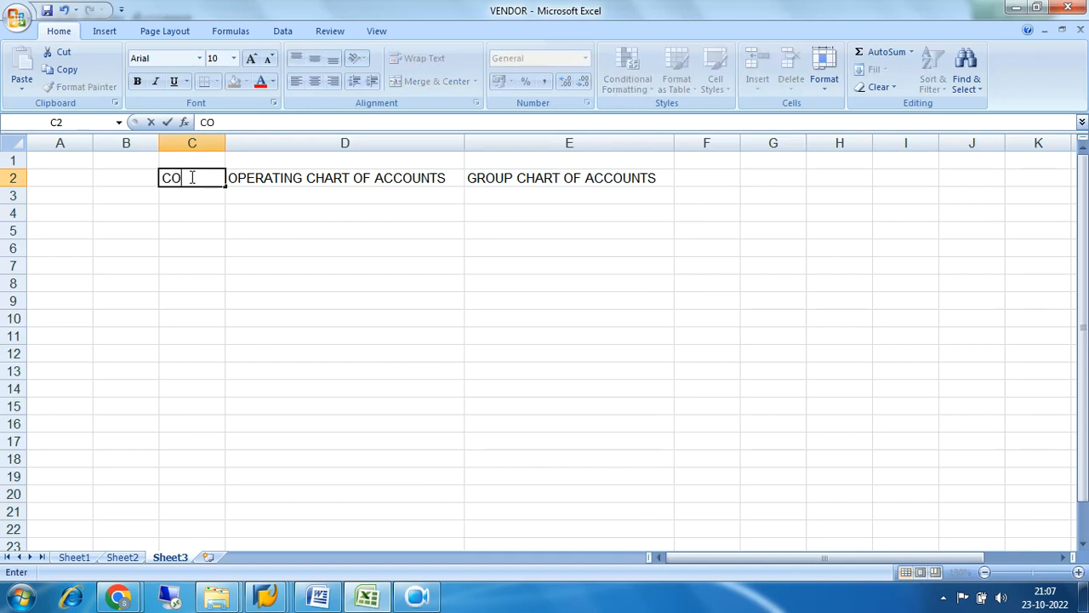
type("UNTRY CH")
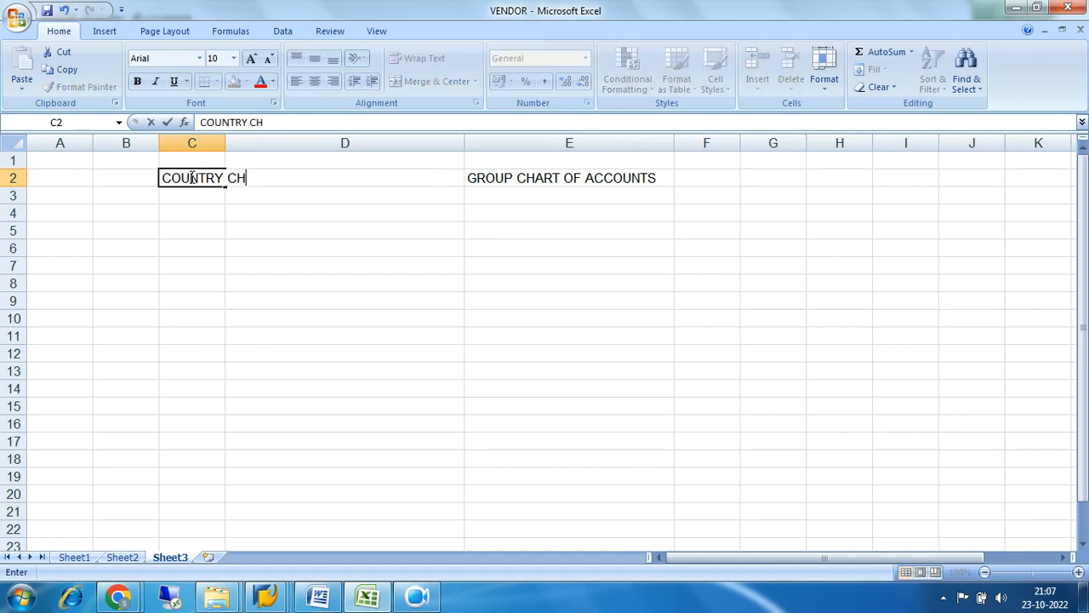
type("ART OF ACCOUNTS")
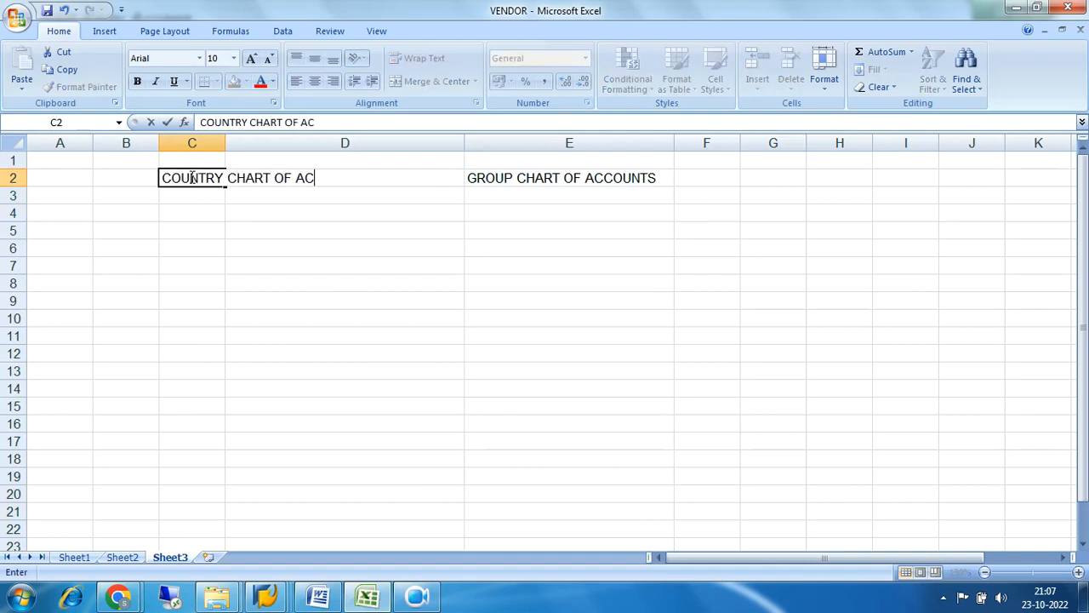
key("Return")
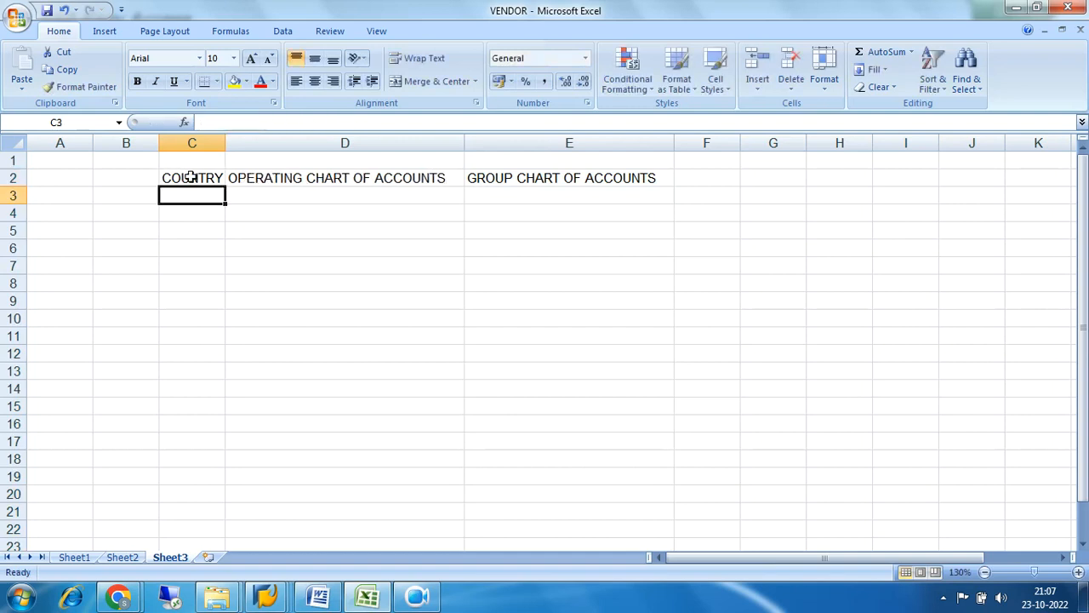
double_click(225, 142)
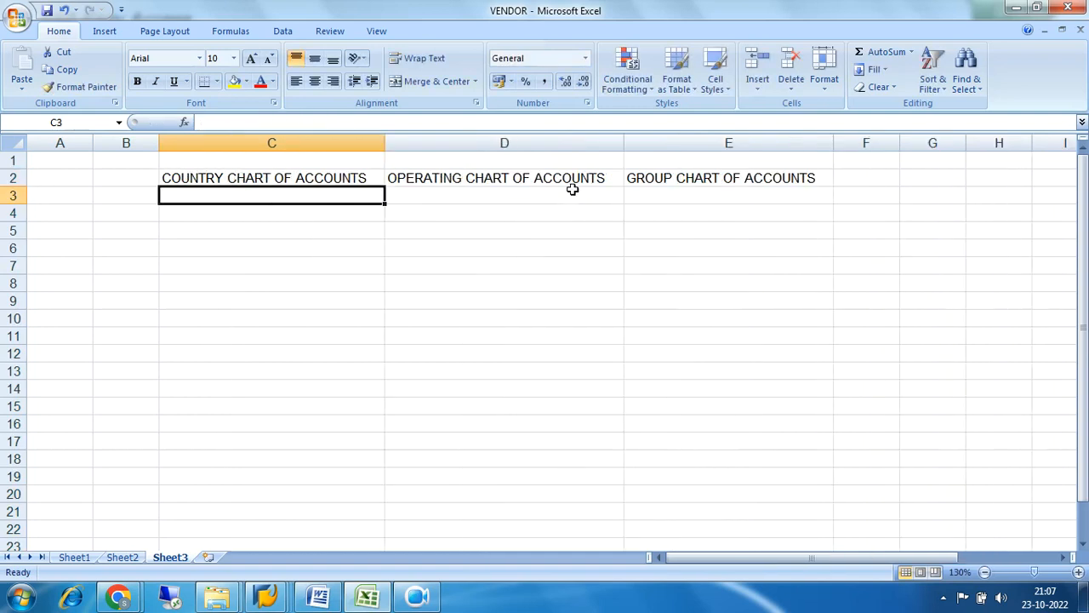
Widen column E slightly and fill the three headings in C2:E2 with yellow.
left_click_drag(833, 143, 869, 144)
left_click_drag(281, 180, 690, 175)
left_click(234, 80)
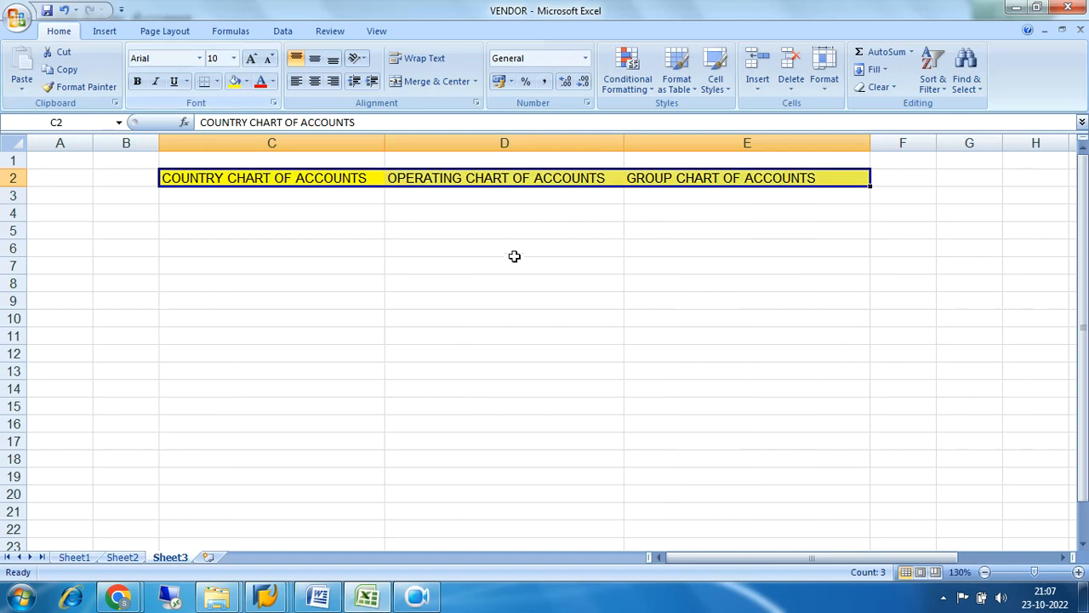
left_click(549, 281)
Change the fill of the OPERATING CHART OF ACCOUNTS heading in D2 to the standard green.
left_click(340, 181)
left_click(445, 178)
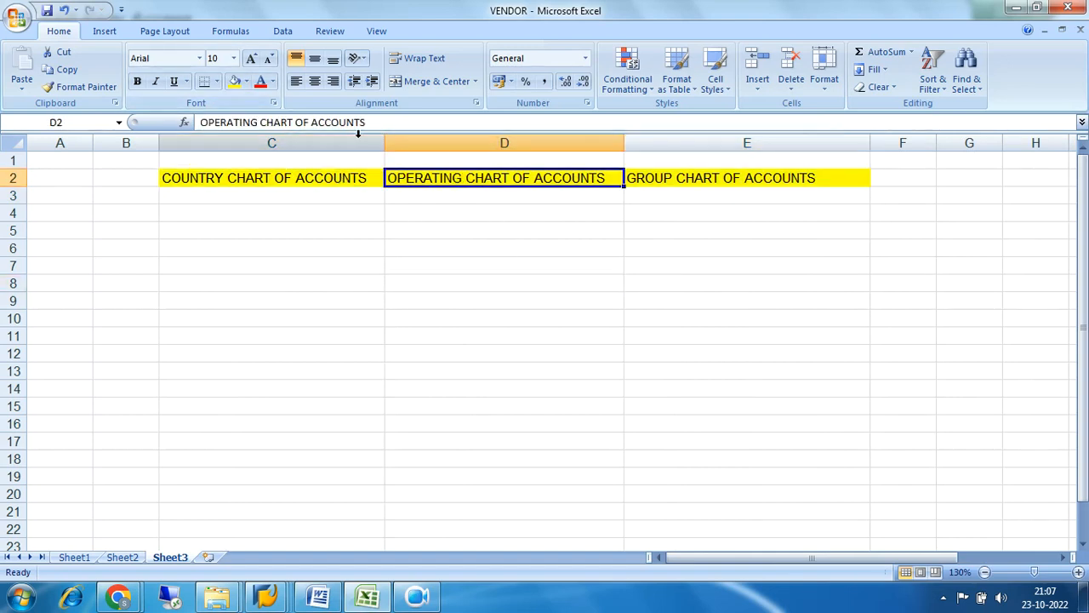
left_click(246, 81)
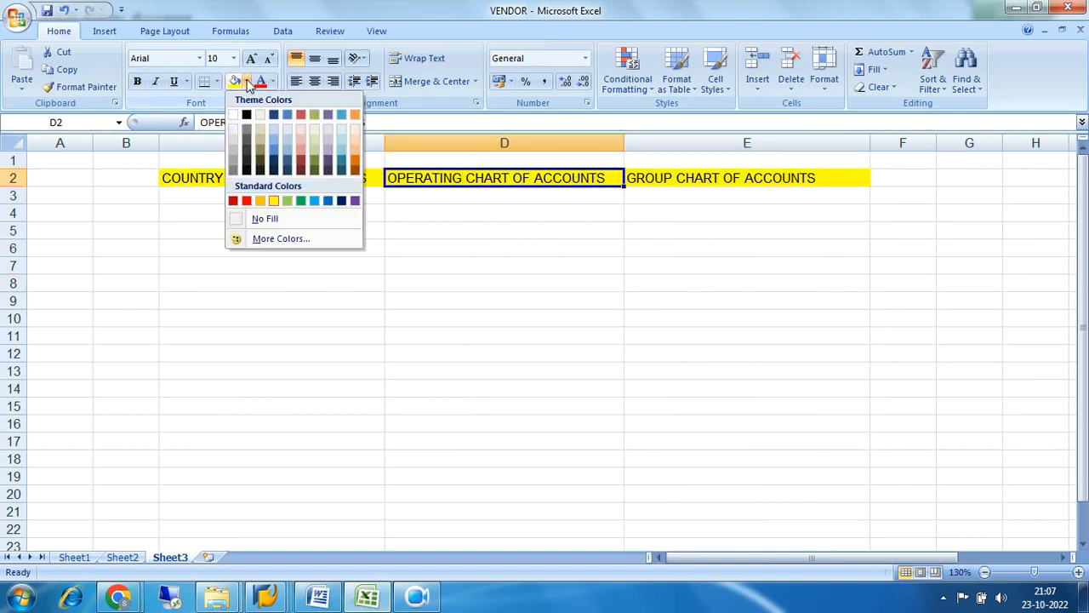
left_click(300, 200)
left_click(557, 247)
Go through the country, operating and group chart of accounts headings and the cells beneath them to compare the three types.
left_click(483, 179)
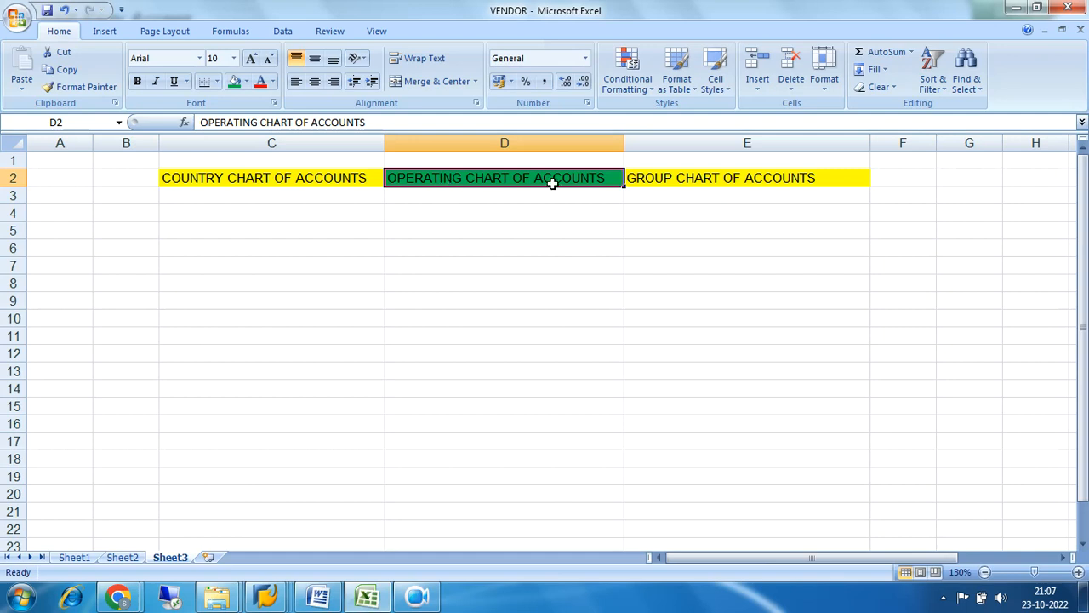
left_click(693, 179)
left_click(260, 175)
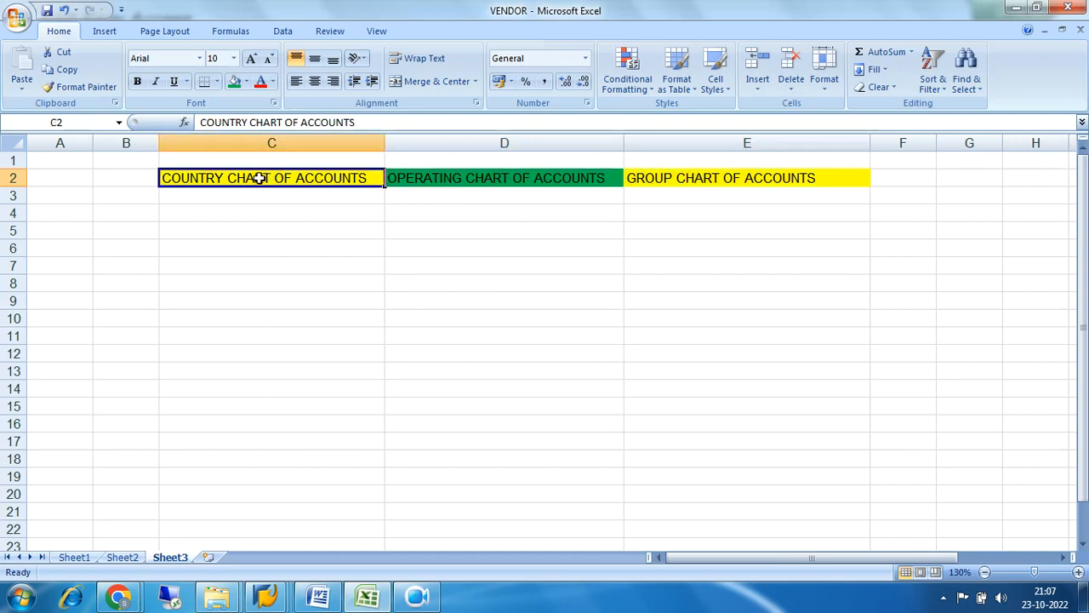
left_click(445, 179)
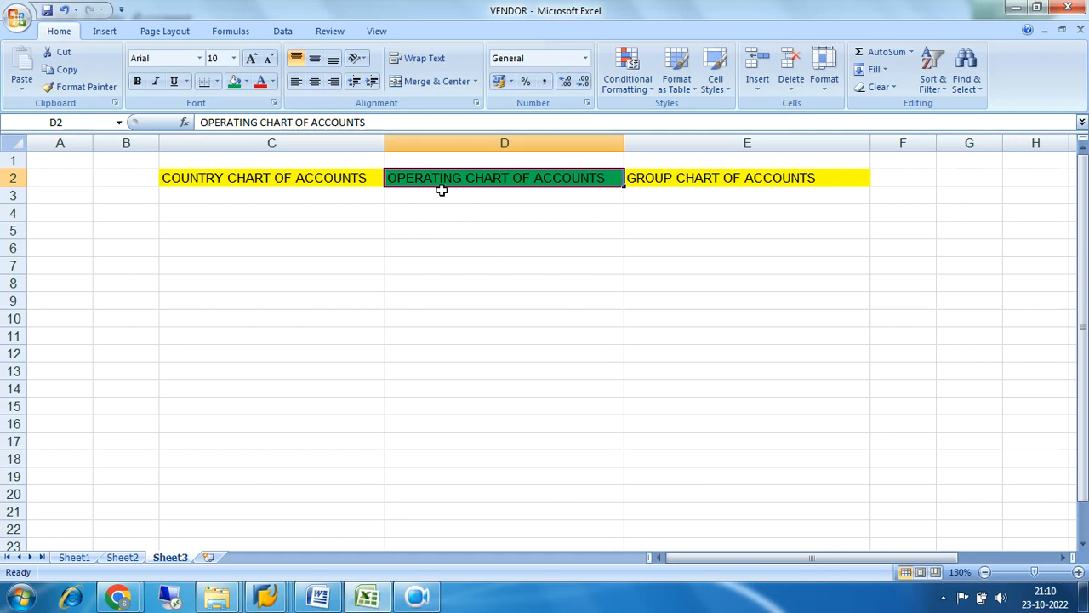
left_click(673, 178)
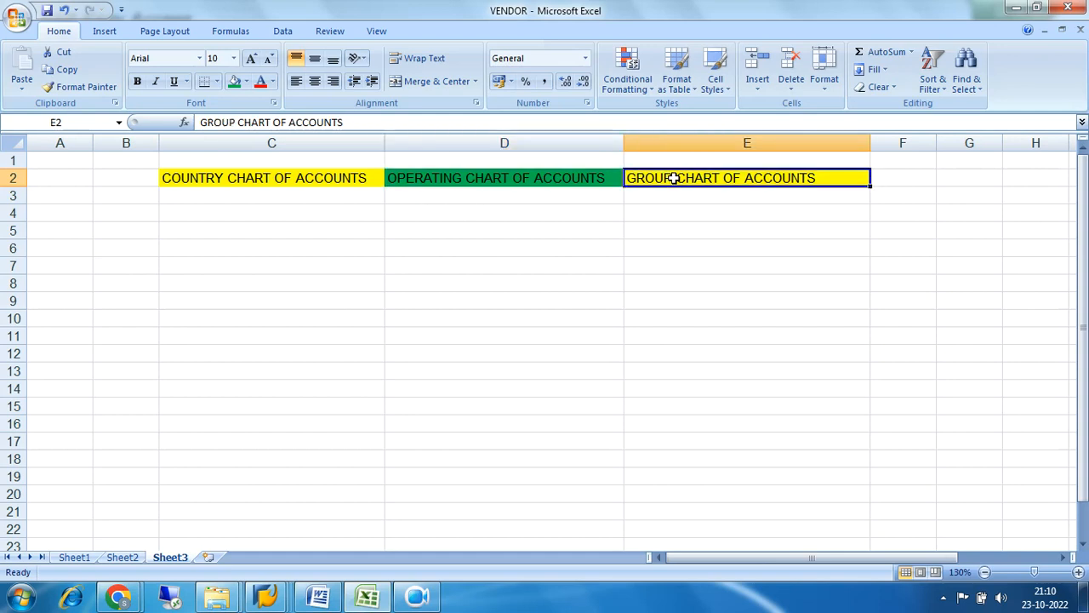
left_click(526, 178)
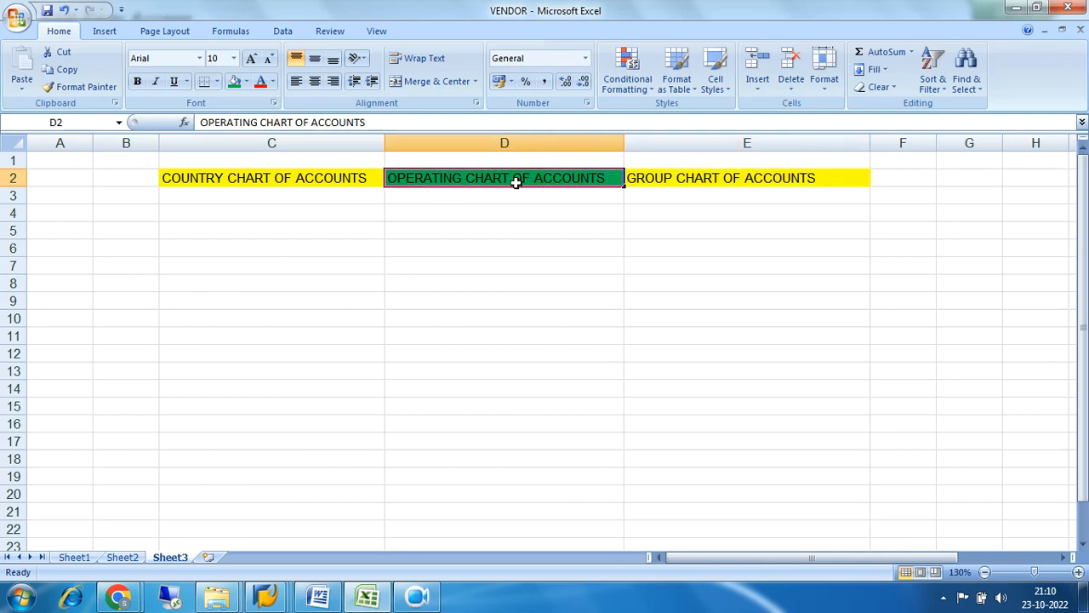
left_click(335, 178)
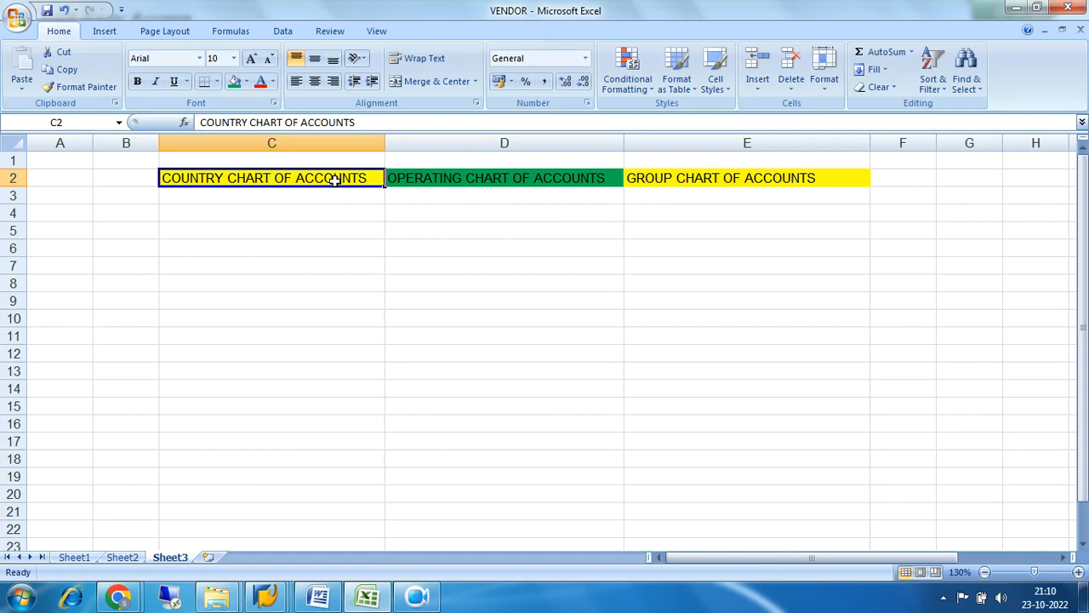
left_click(436, 195)
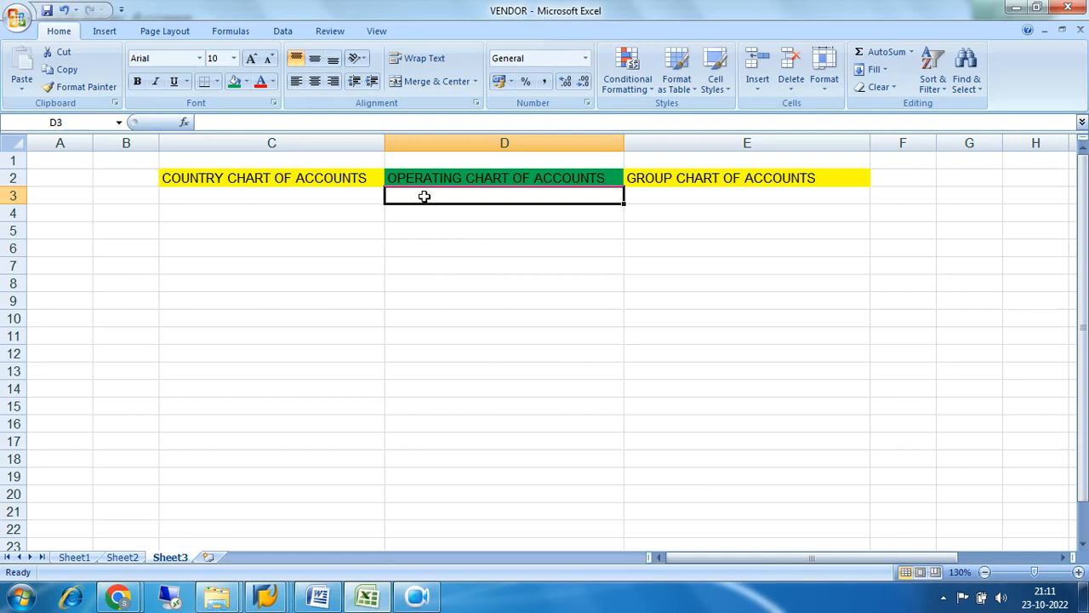
left_click(720, 194)
left_click(473, 189)
left_click(316, 193)
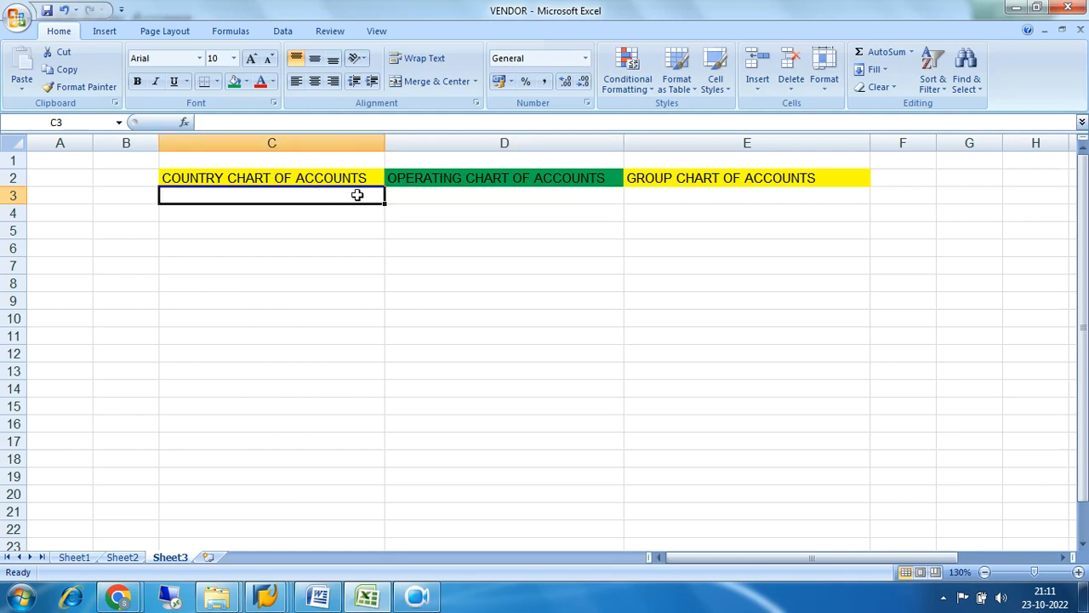
left_click(457, 200)
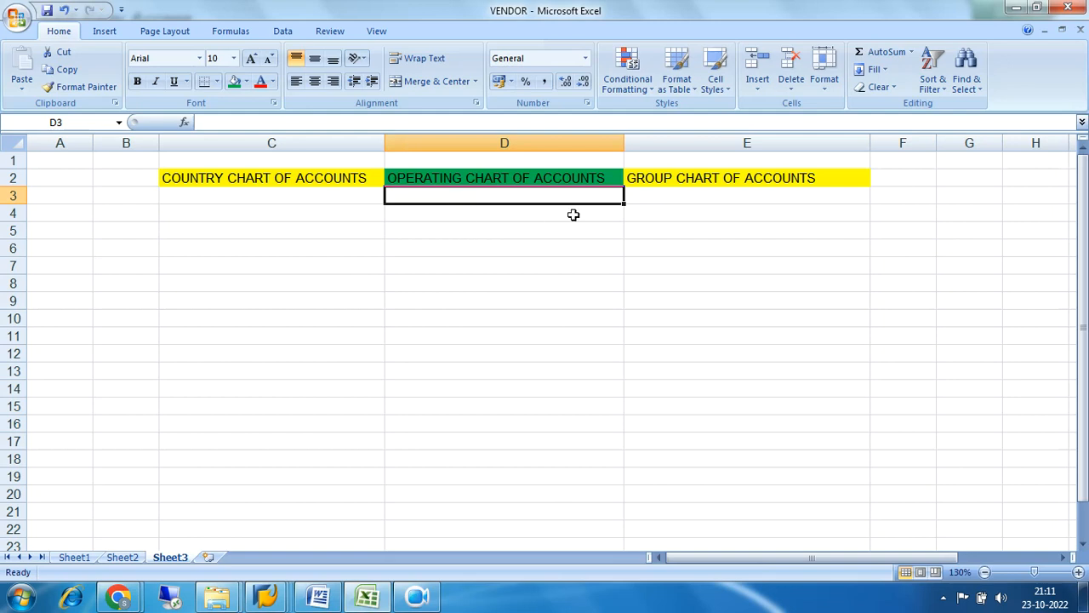
left_click(682, 180)
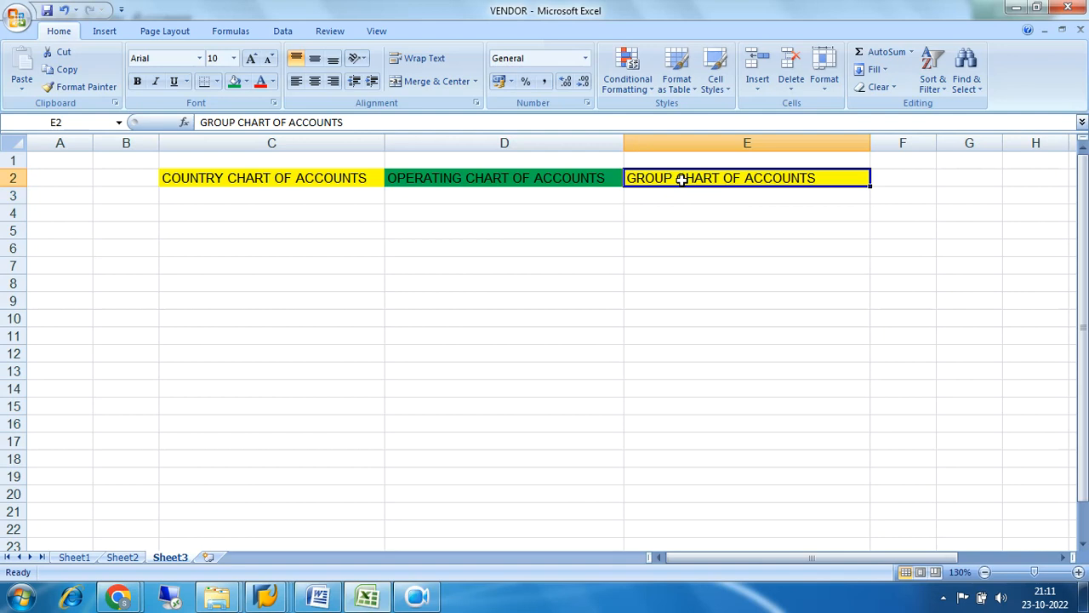
Enter WASHINTON in cell E1 above the GROUP CHART OF ACCOUNTS heading.
left_click(705, 161)
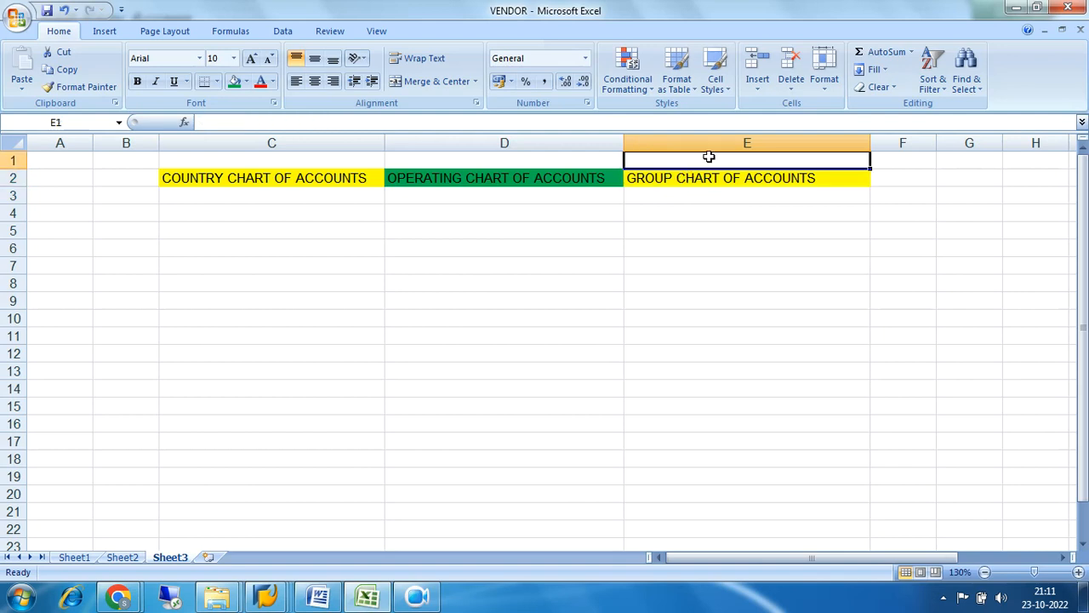
type("WASHINTON")
key("Return")
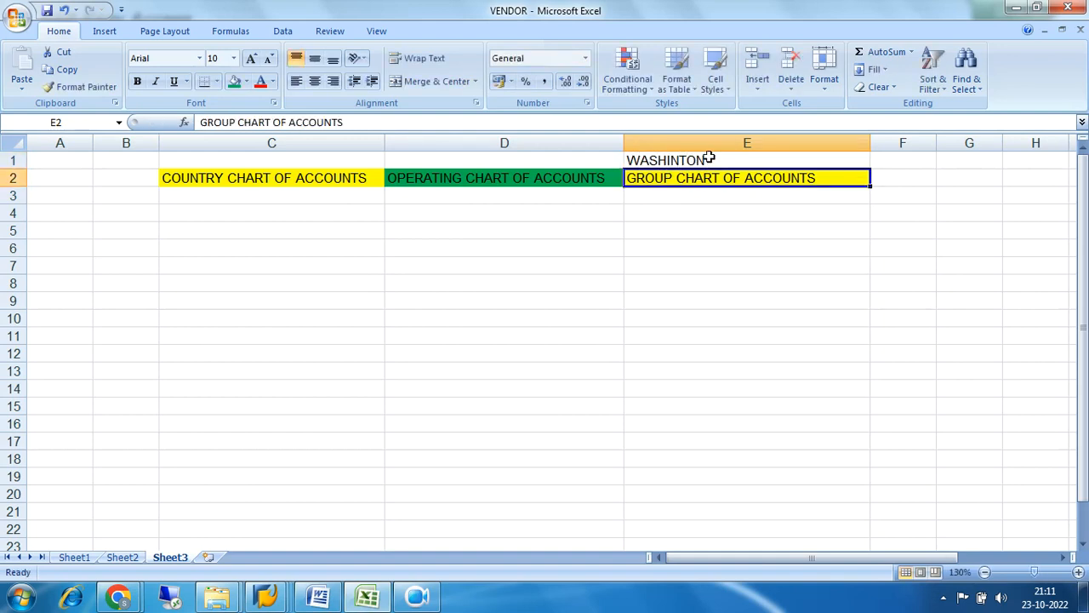
Dismiss the SAP GUI connection error without opening its detailed description and return to the group chart of accounts heading in E2.
left_click(511, 158)
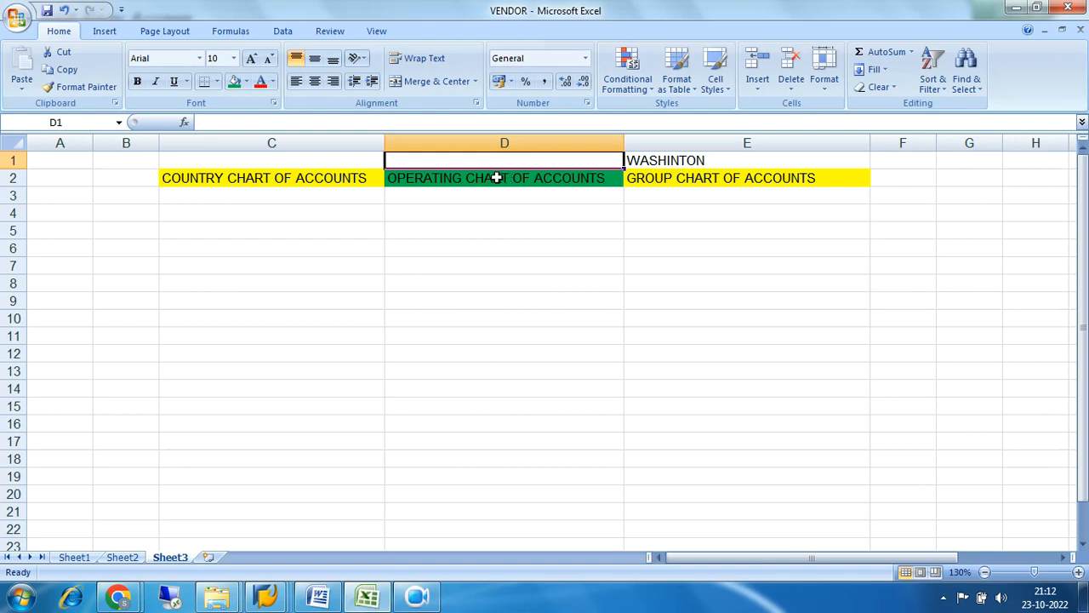
left_click(496, 177)
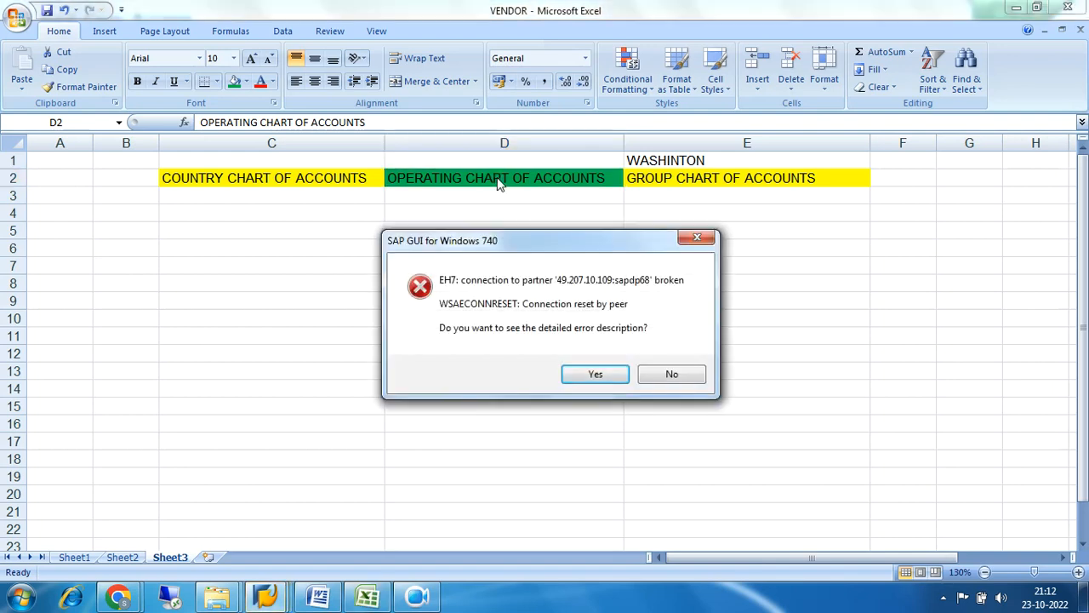
left_click(672, 375)
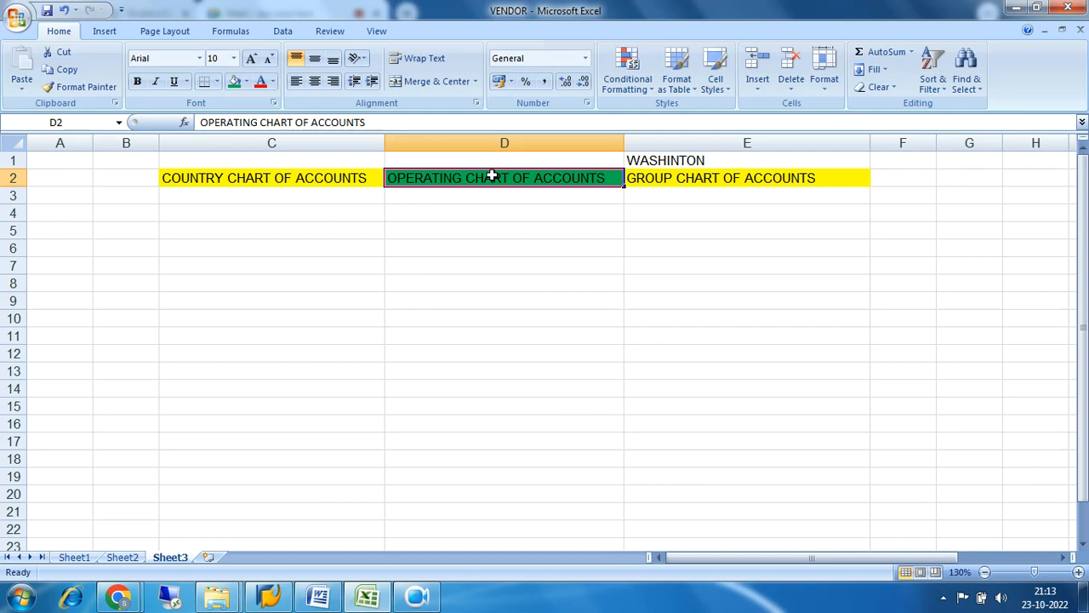
left_click(705, 177)
left_click(707, 162)
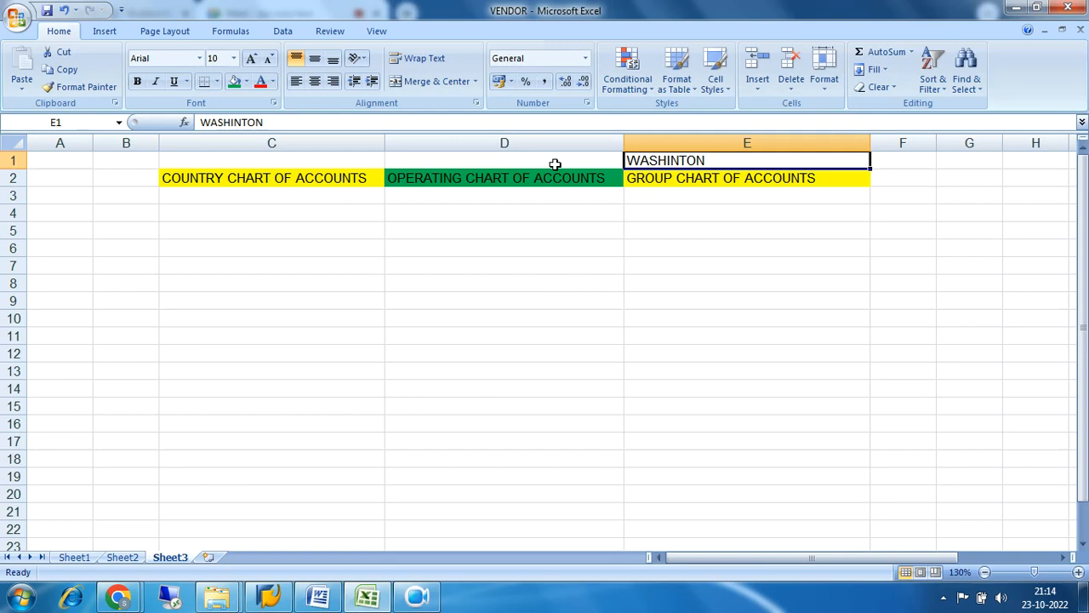
left_click(507, 162)
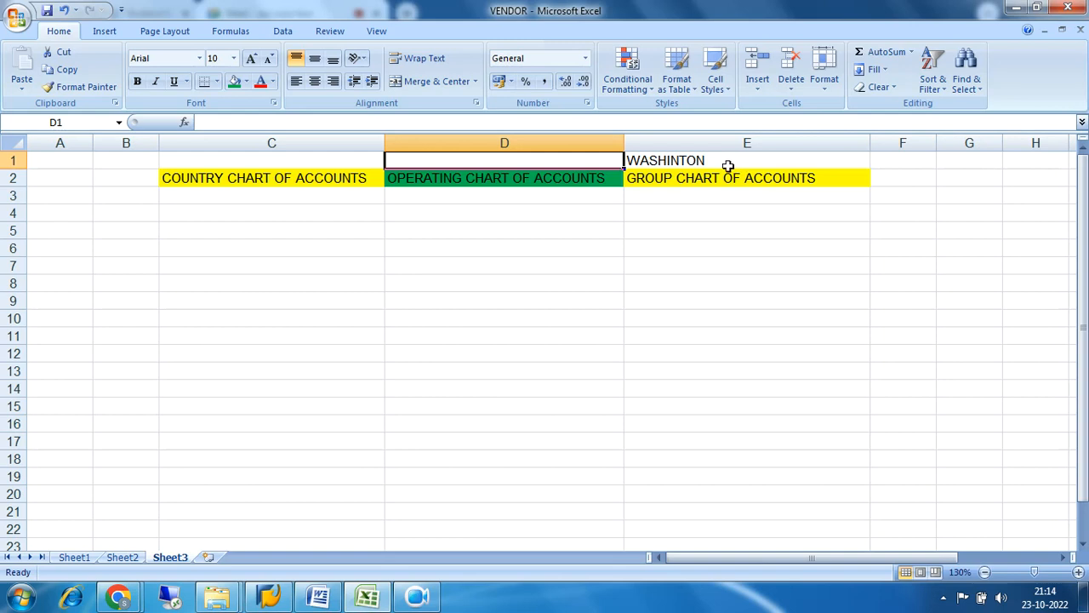
left_click(690, 181)
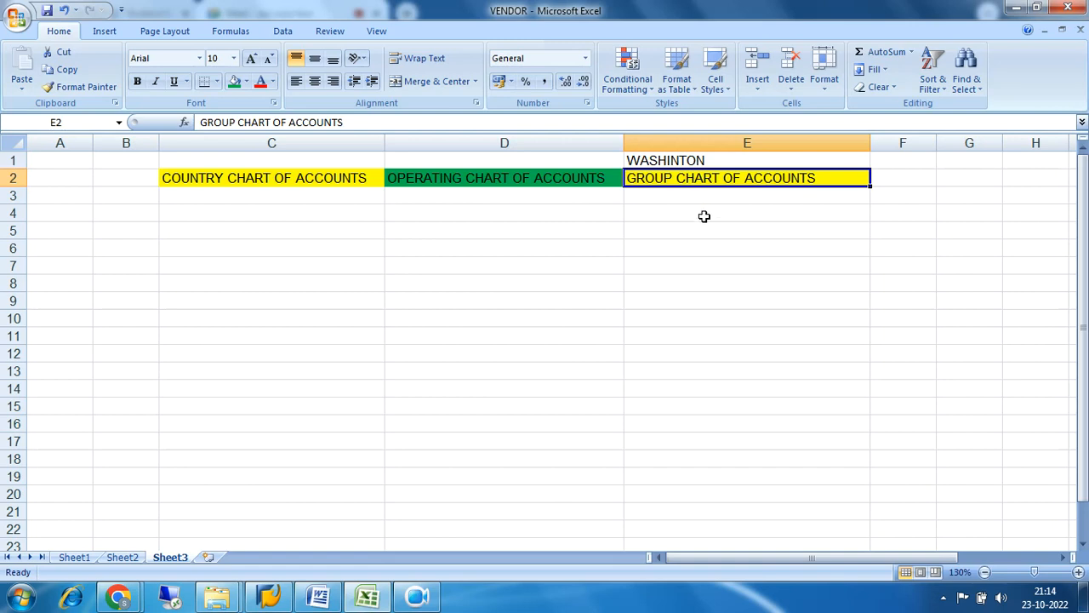
Enter UTILITY EXP ACCOUNT in cell E4 under the GROUP CHART OF ACCOUNTS heading.
left_click(704, 216)
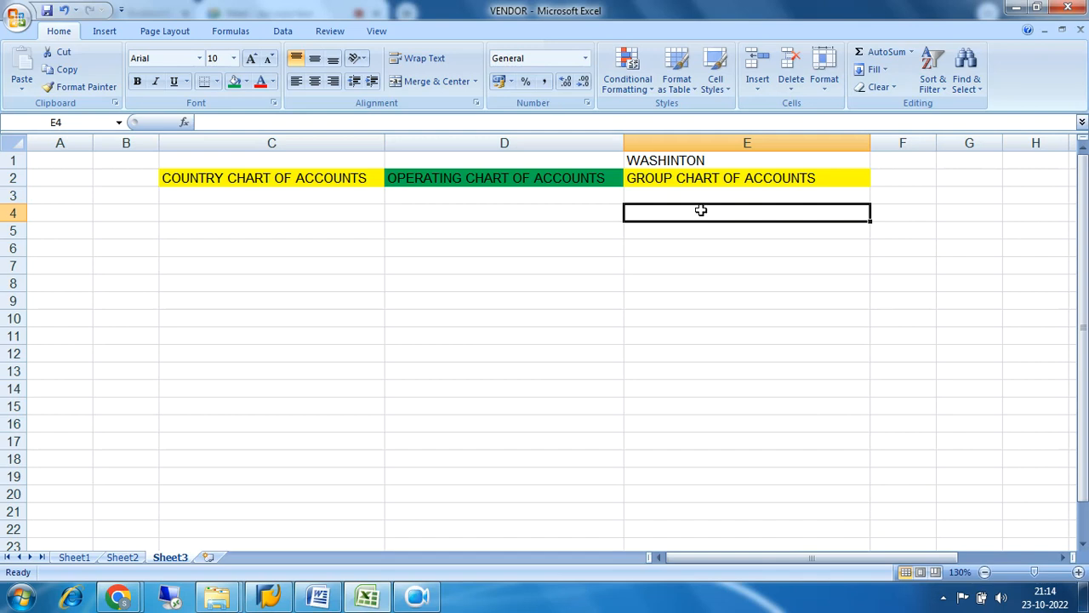
type("UTIL")
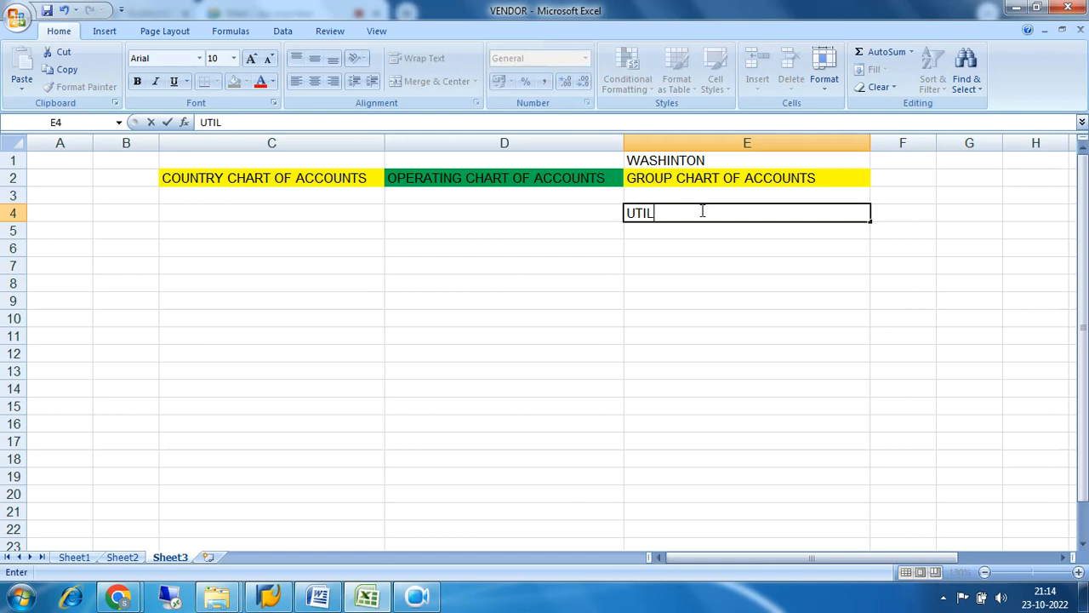
type("ITY EXP ACCOUN")
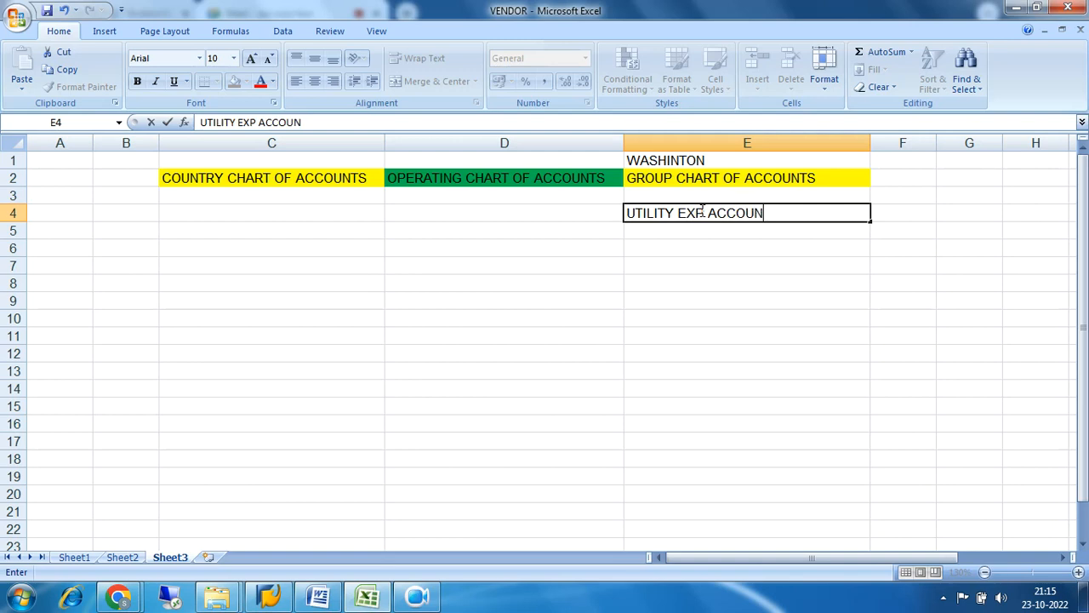
type("T")
key("Return")
left_click(700, 212)
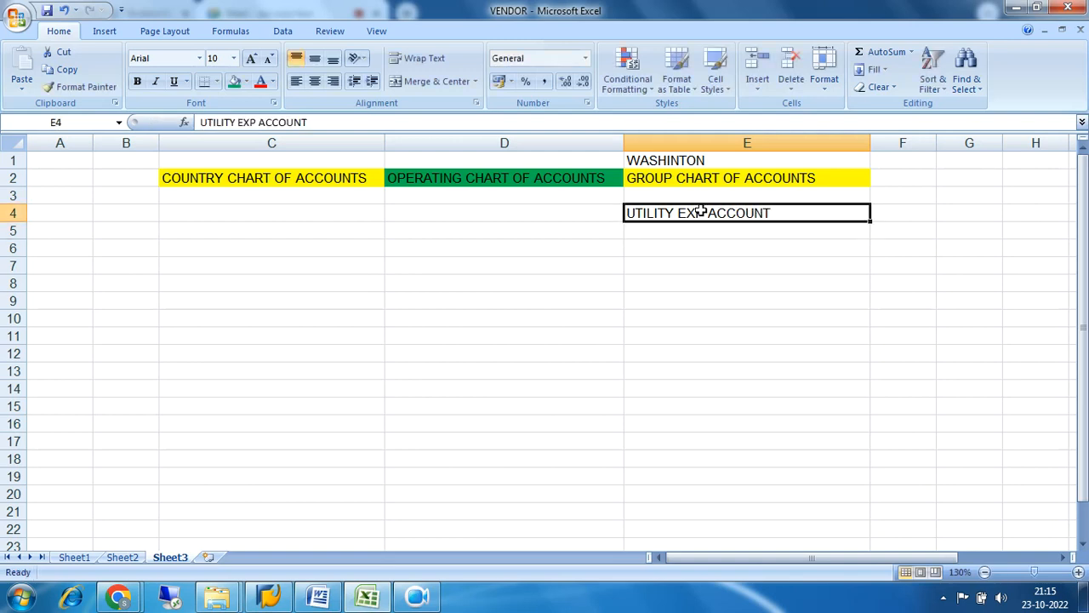
Insert a blank column before the OPERATING CHART OF ACCOUNTS column and delete the empty columns A and B.
key("Left")
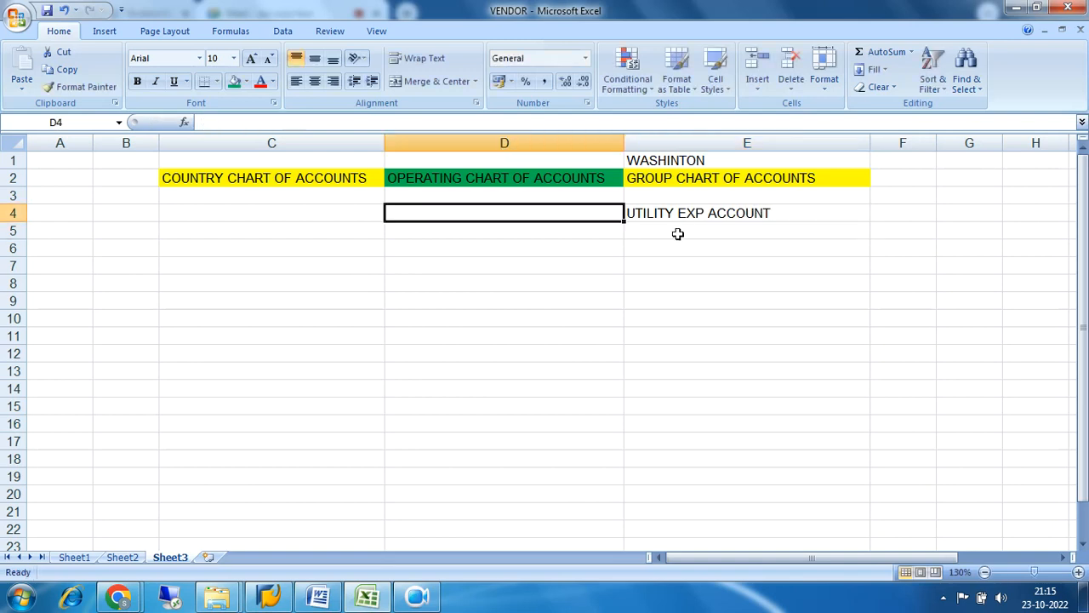
left_click(497, 143)
right_click(496, 142)
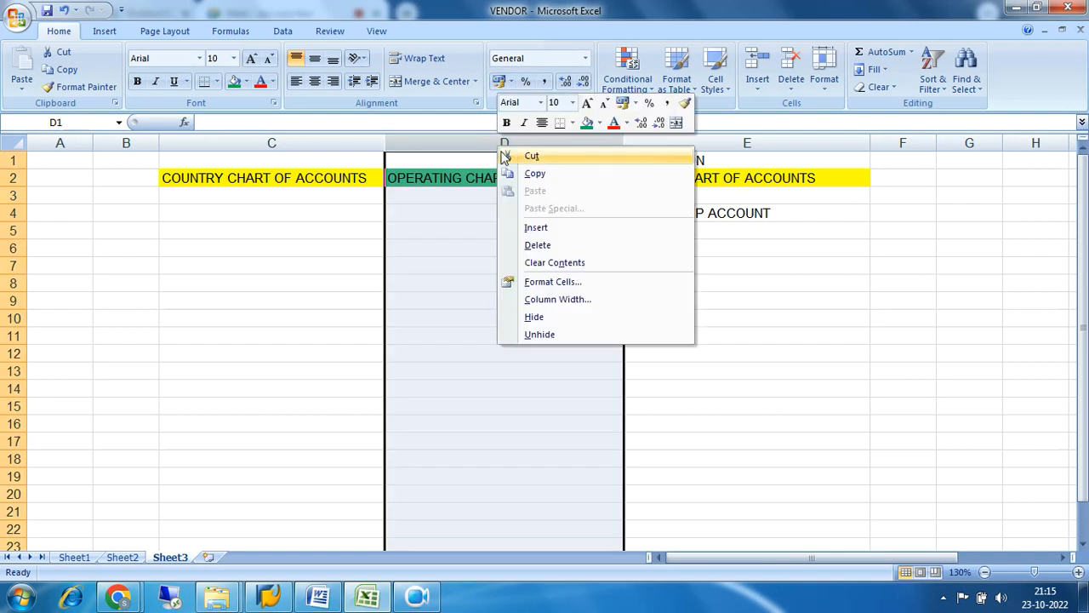
left_click(536, 227)
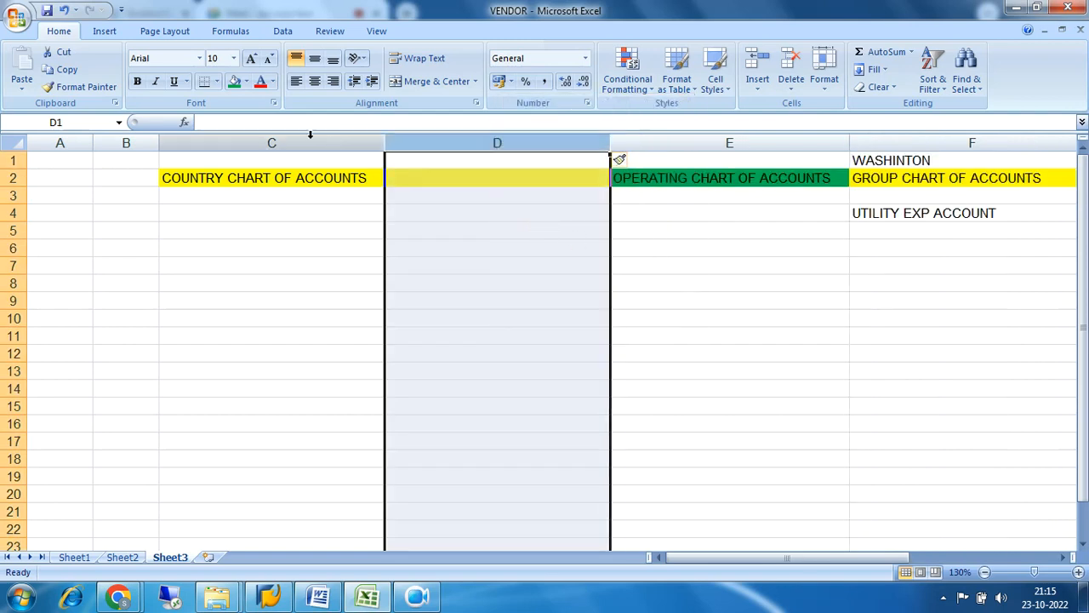
left_click_drag(70, 142, 147, 142)
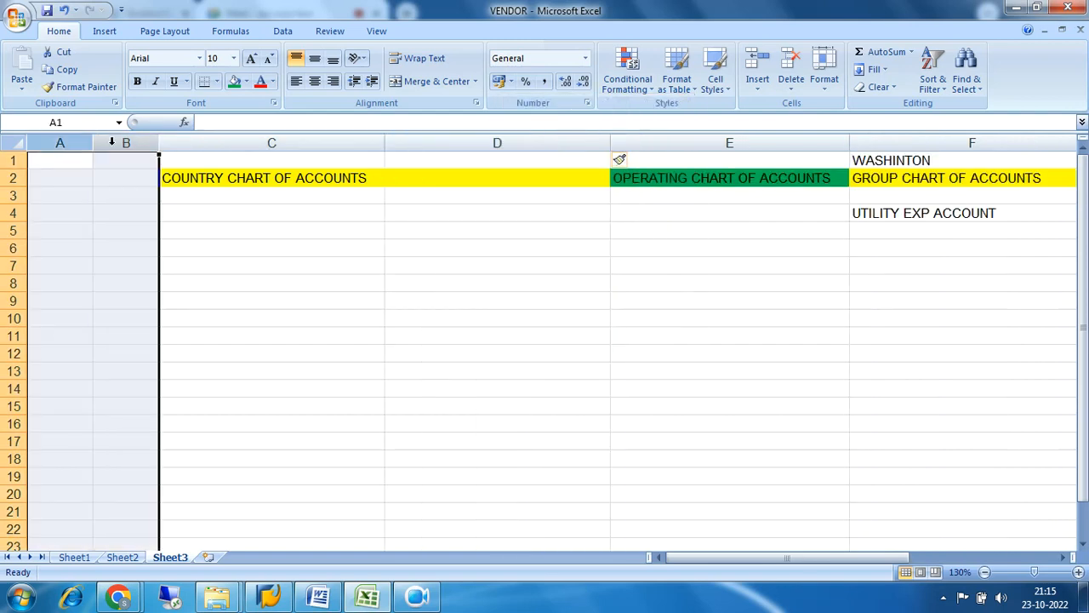
right_click(110, 142)
left_click(144, 245)
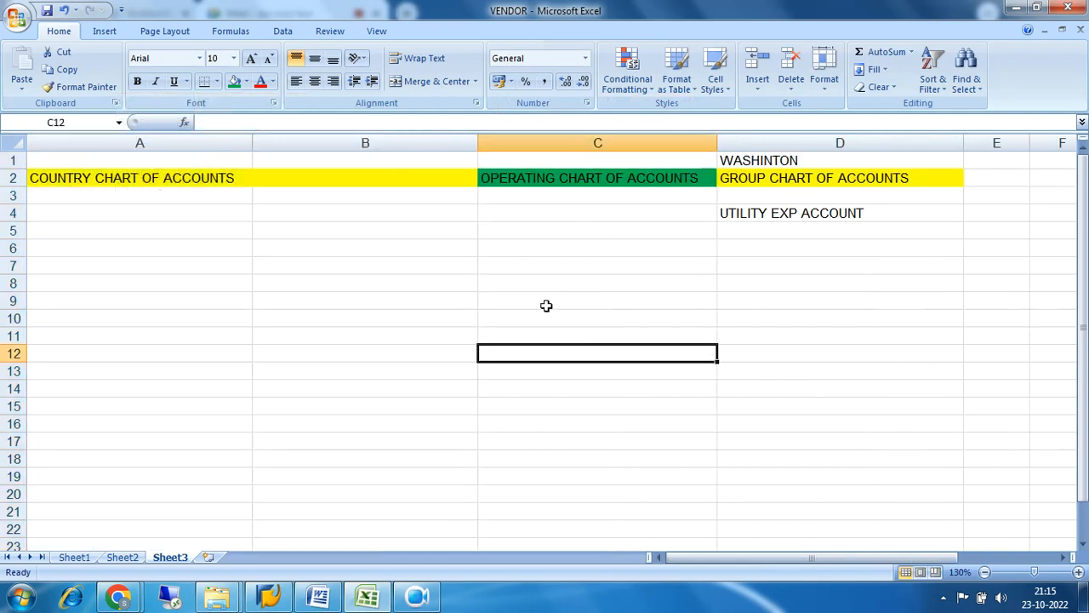
Copy the OPERATING CHART OF ACCOUNTS heading from C2 into B2.
left_click(522, 182)
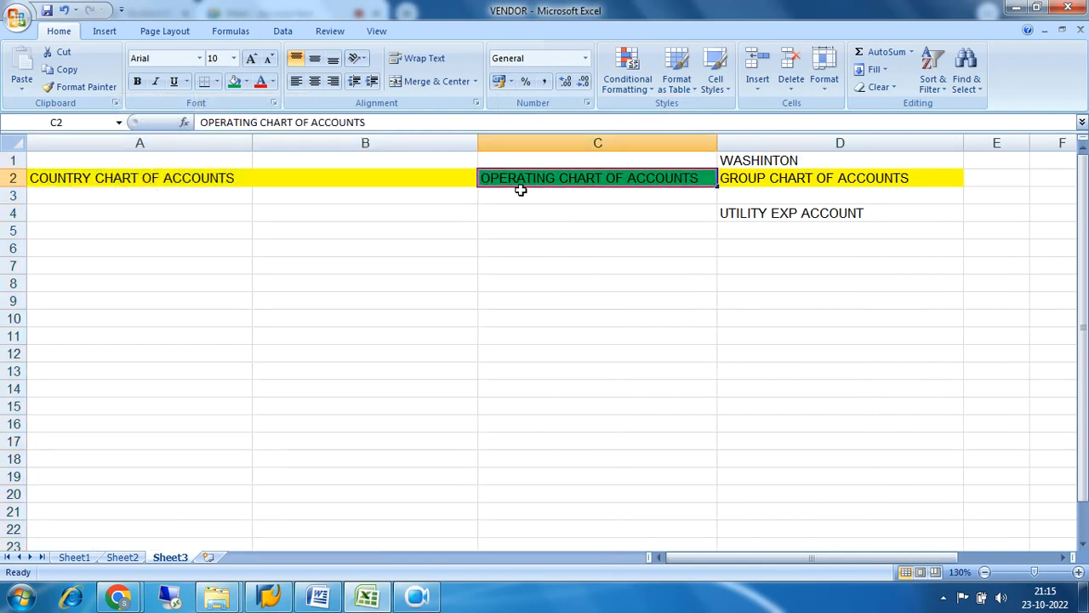
key("ctrl+c")
left_click(440, 176)
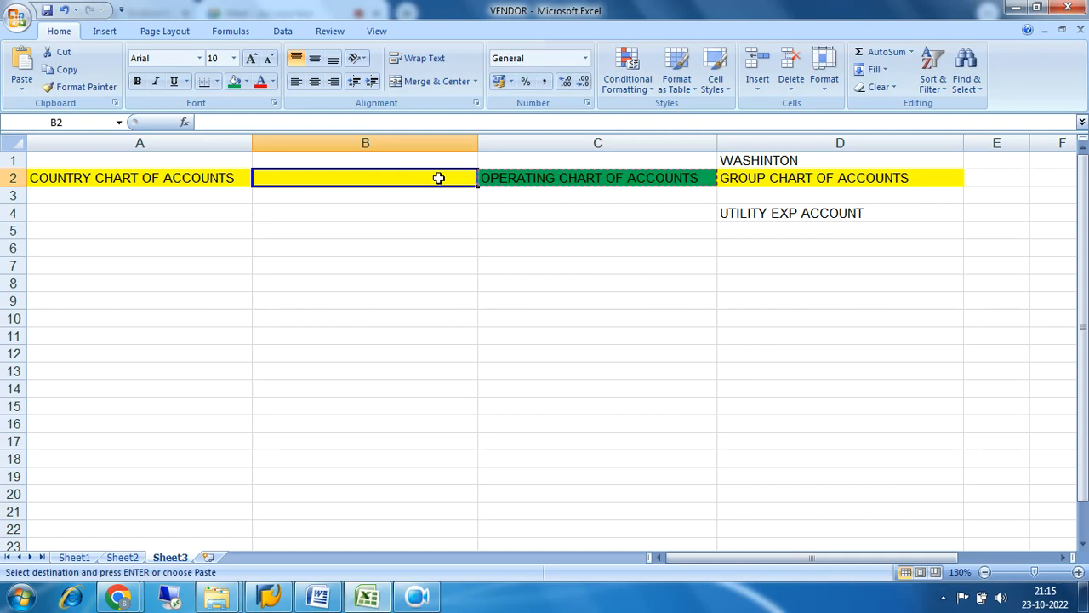
key("ctrl+v")
Label the two operating charts of accounts with HOTEL IN UK in B1 and MOTOR CAR BUSINESS INDIA in C1.
left_click(425, 158)
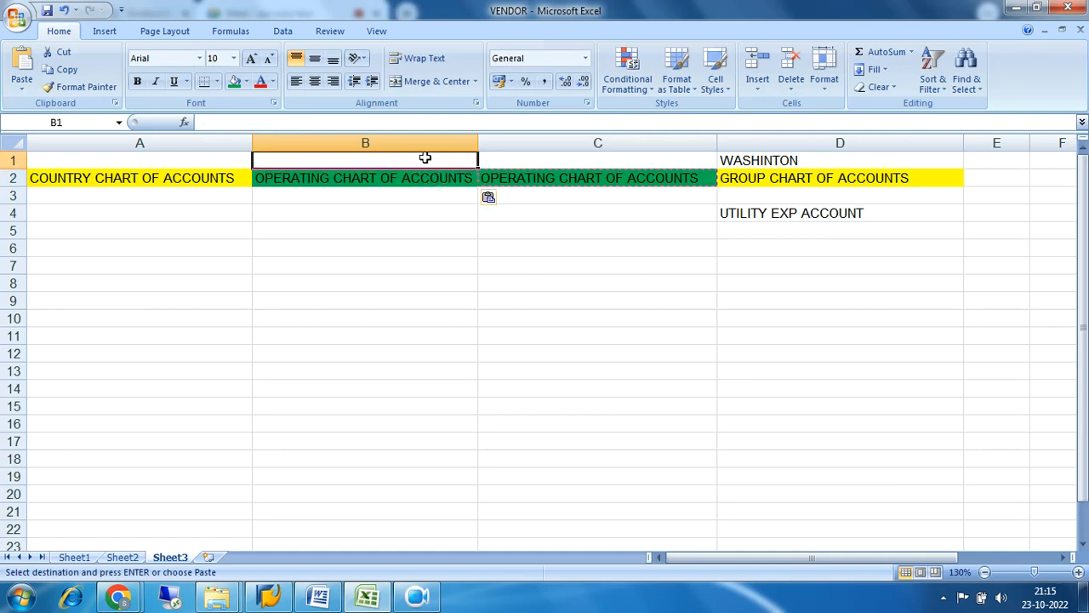
type("HOTEL IN UK")
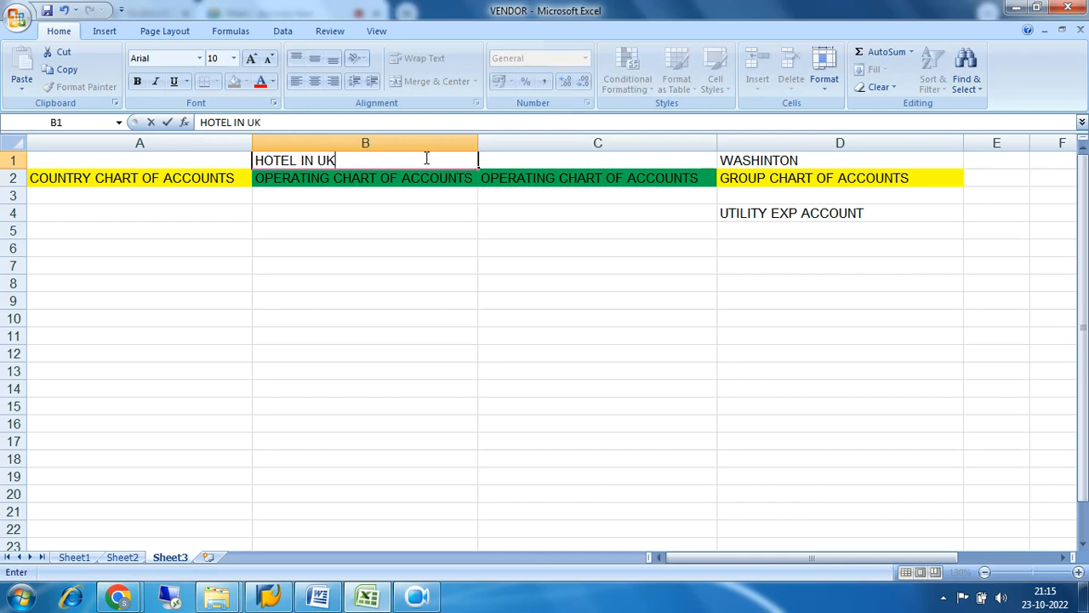
key("Tab")
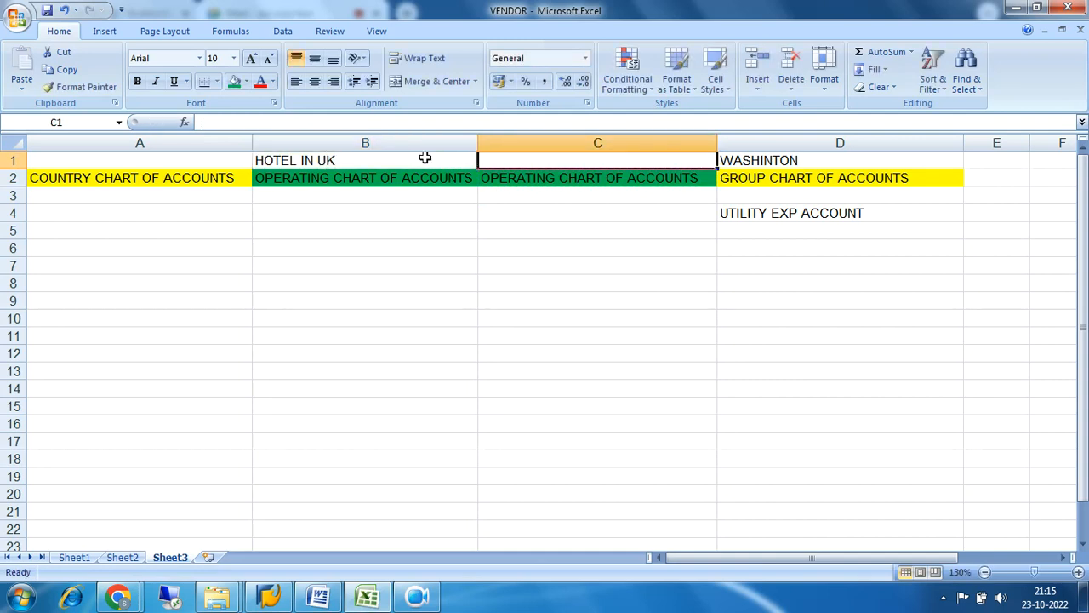
type("MOTOR CAR BUSINESS INDIA")
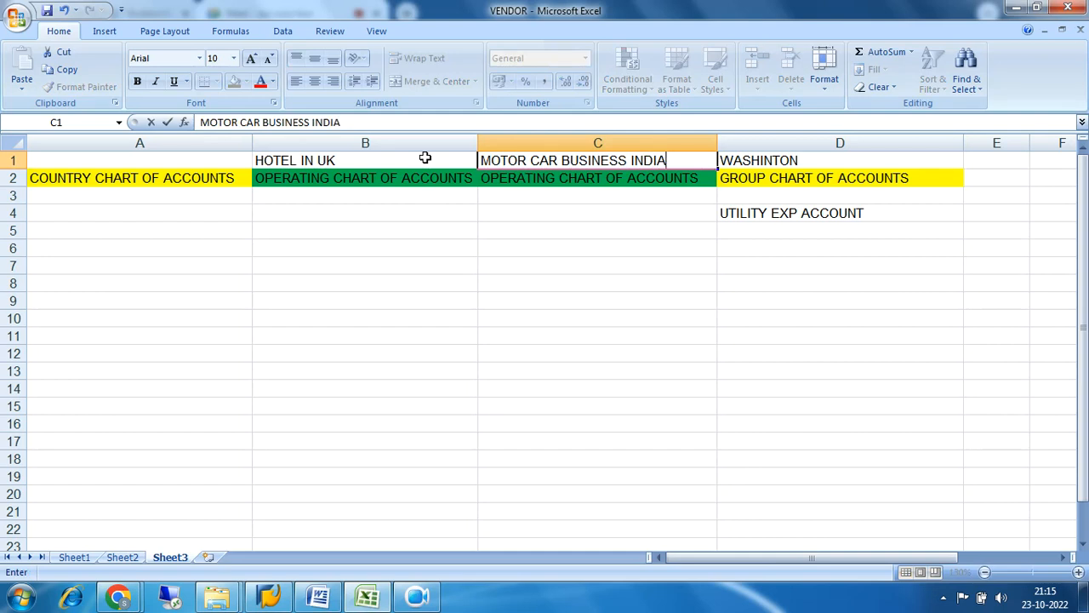
key("Return")
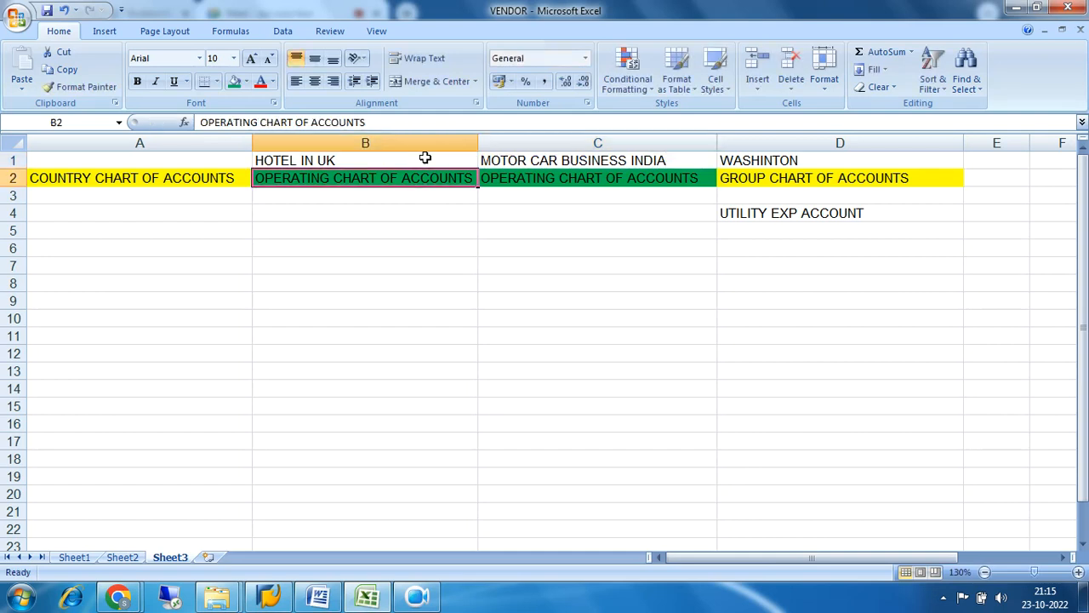
Enter RENT ACCOUNT in cell C4 under the motor car business's operating chart of accounts.
left_click(566, 215)
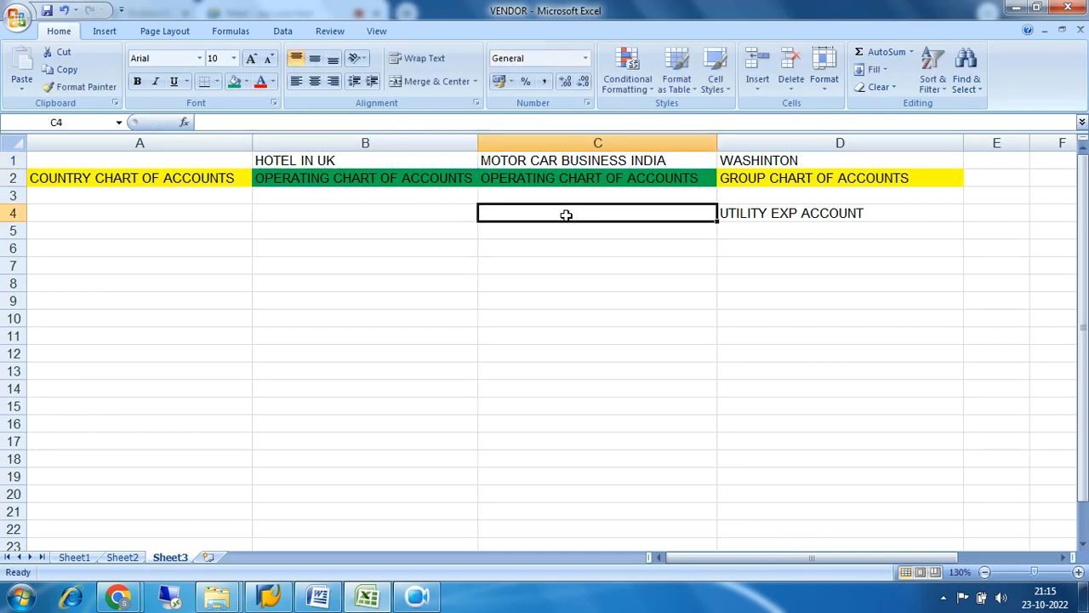
type("REN")
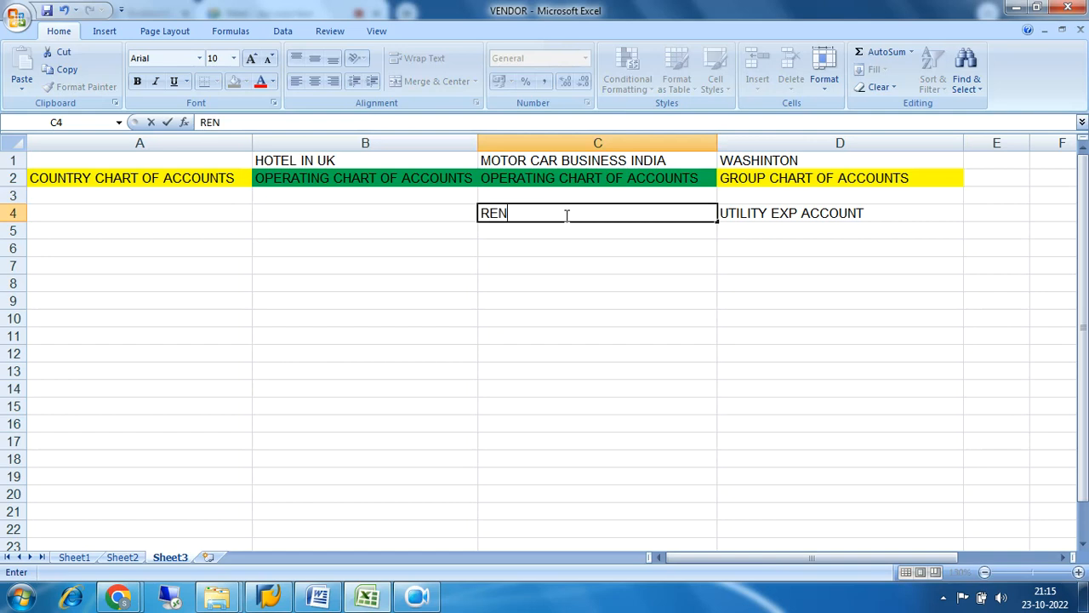
type("T ACCOUNT")
key("Left")
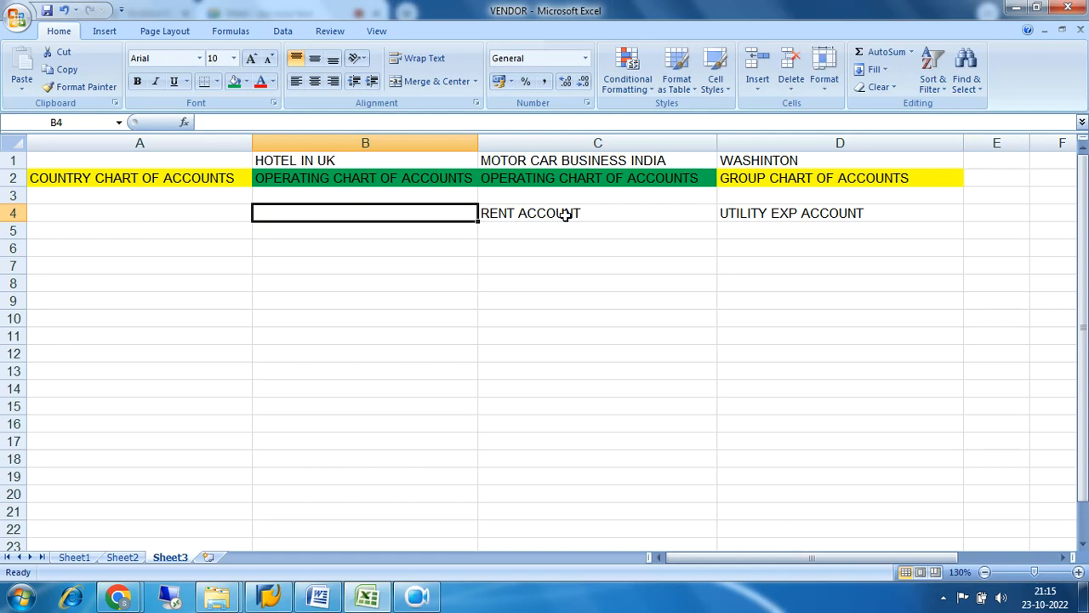
Enter WATER CHARGES ACCOUNT in cell B4 under the UK hotel's operating chart of accounts.
type("WATER C")
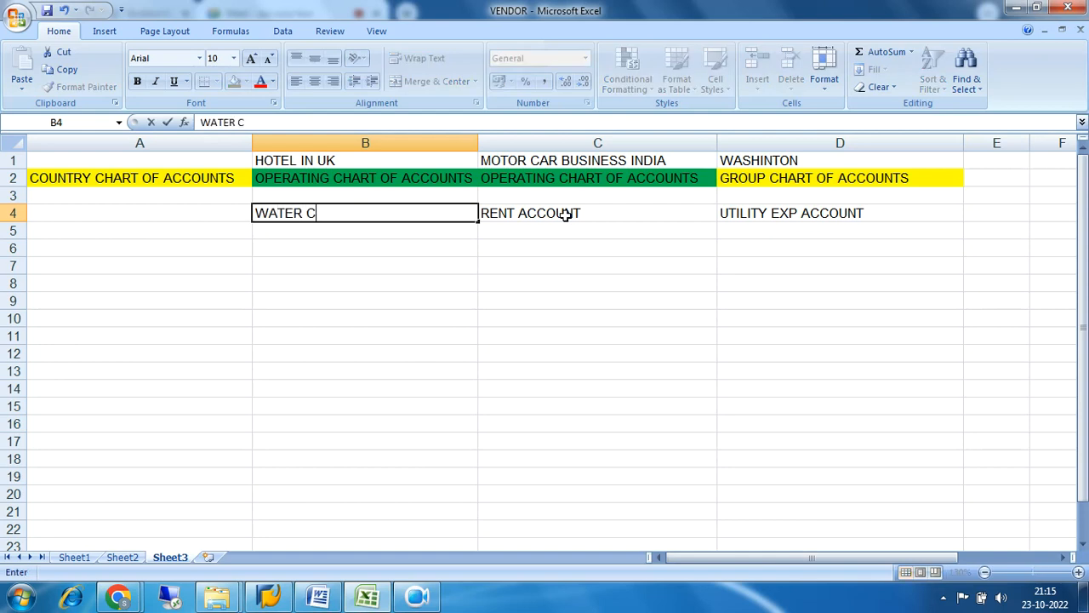
type("HARGES ")
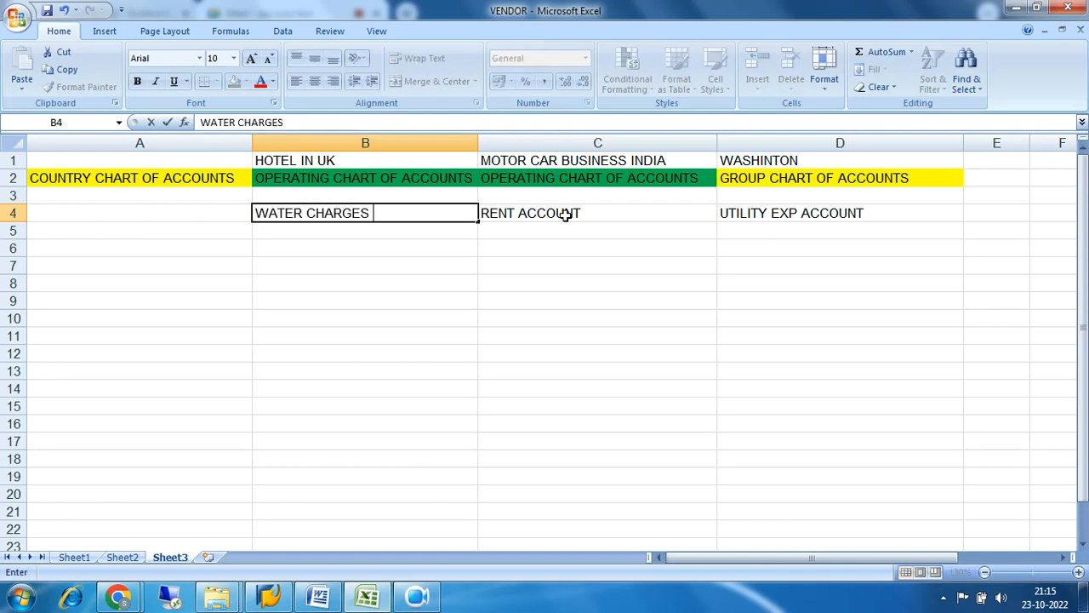
type("ACCO")
type("T")
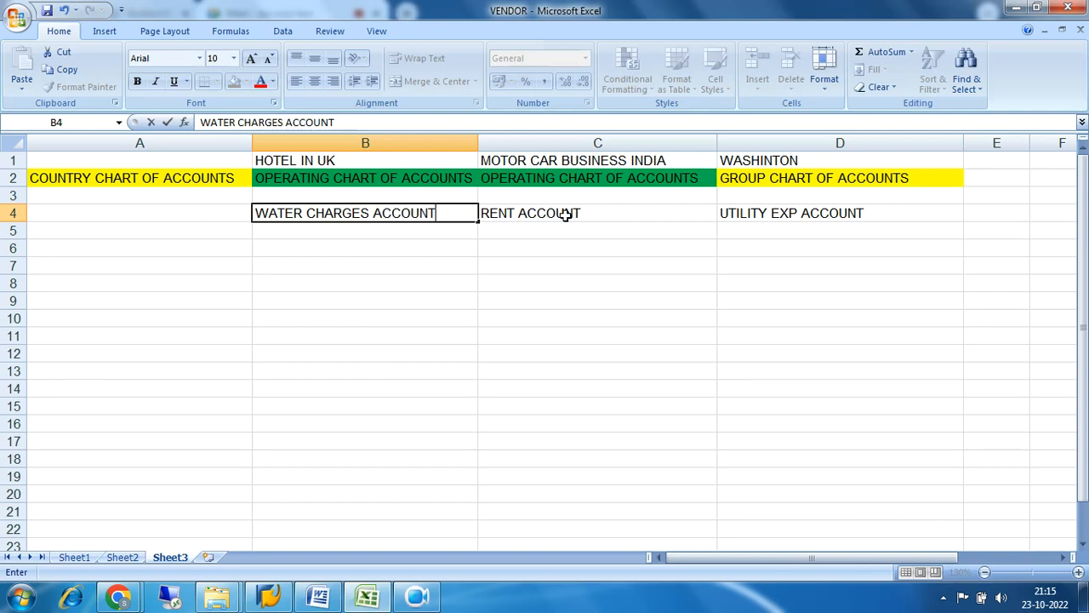
key("Tab")
key("Tab")
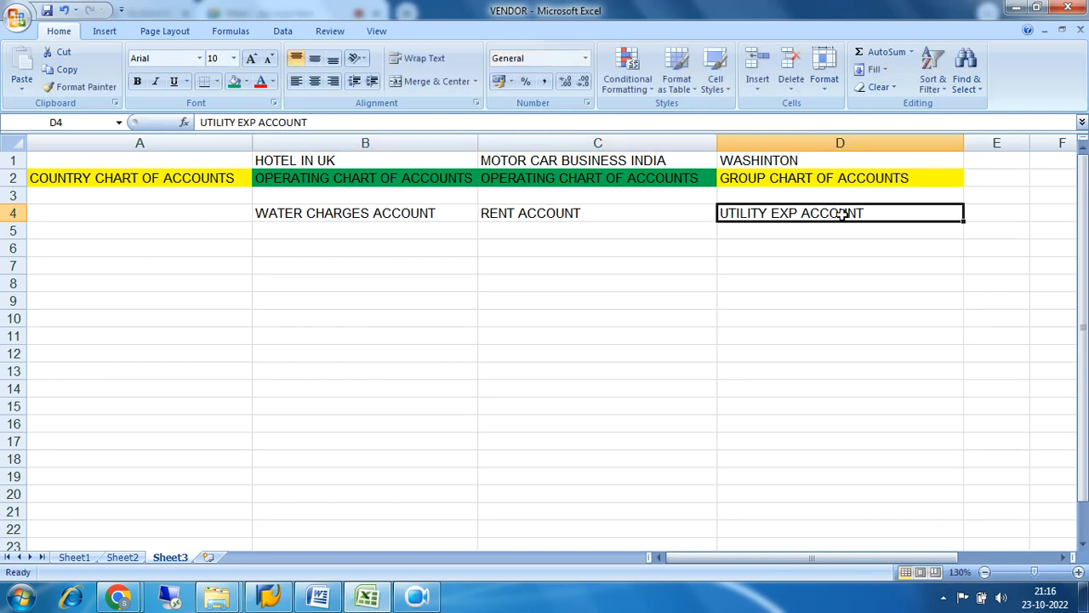
Compare the water charges and rent accounts with the group's utility expense account, and review both operating chart headings.
left_click(330, 216)
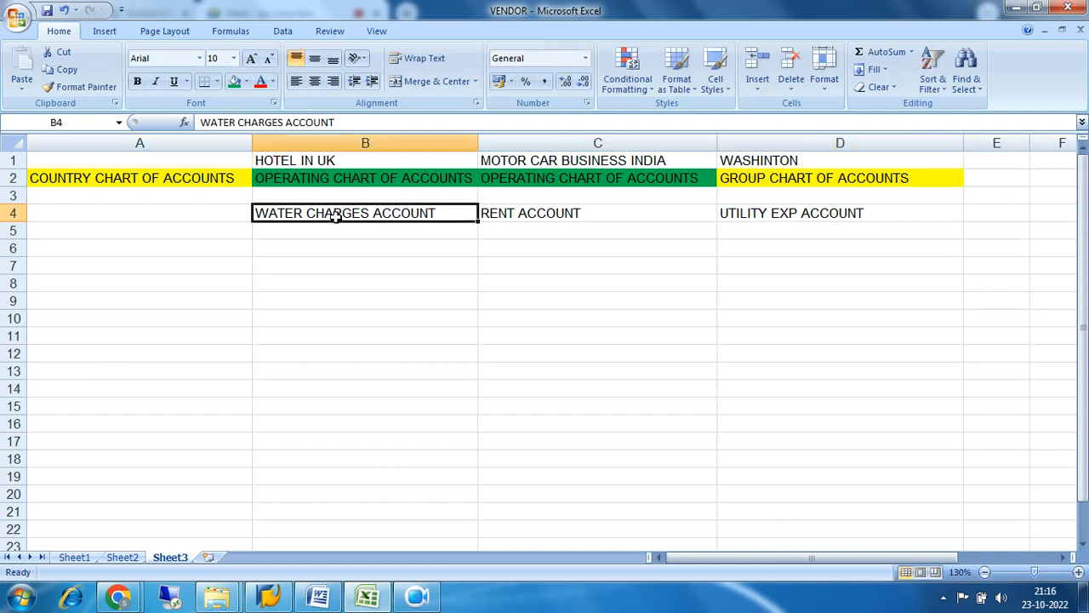
left_click(503, 212)
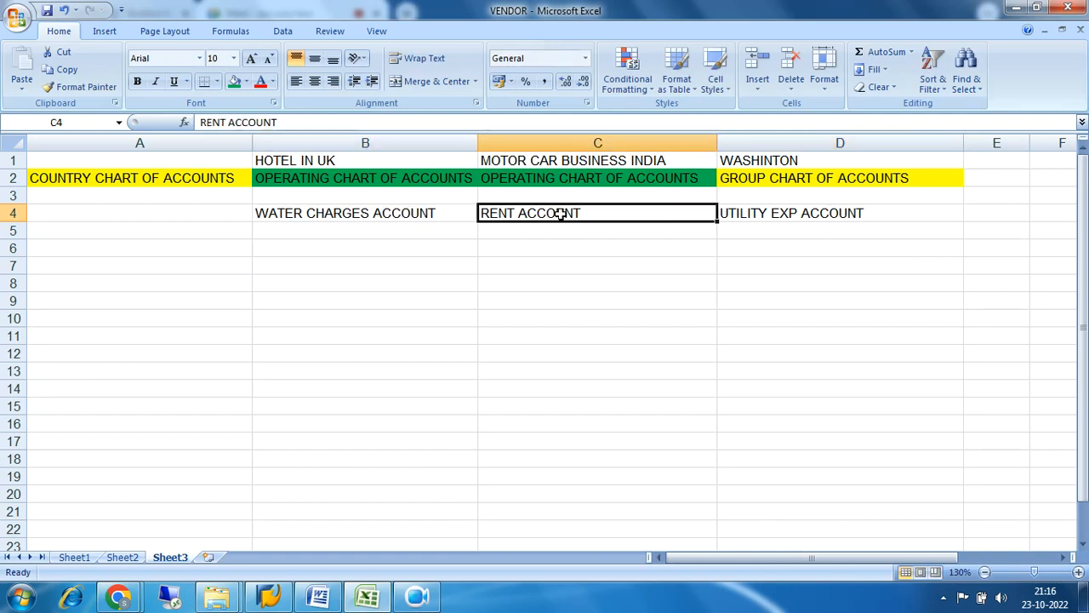
left_click(747, 214)
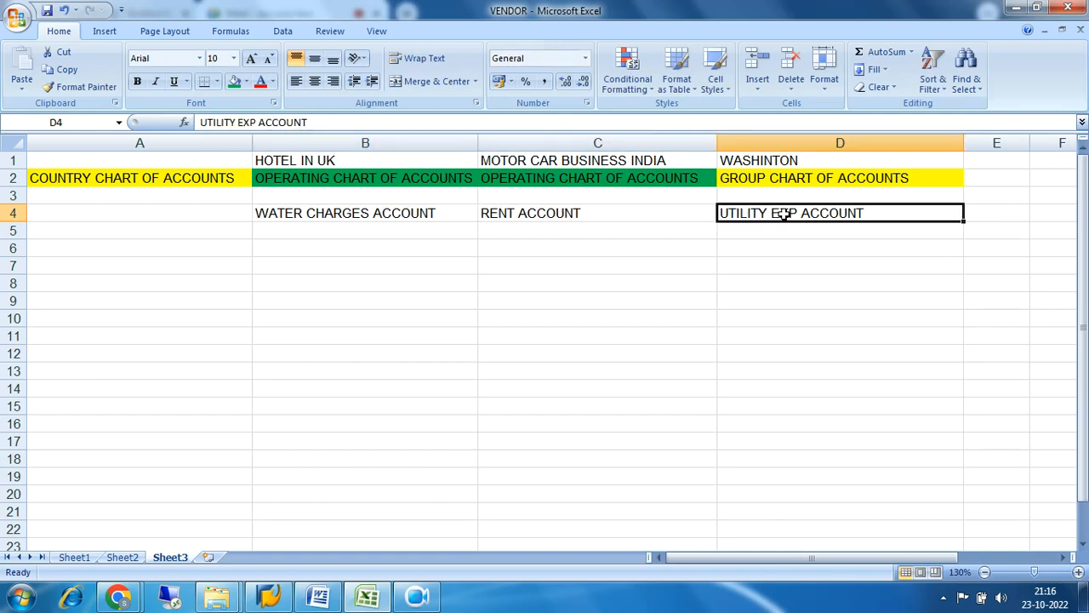
left_click_drag(334, 217, 584, 219)
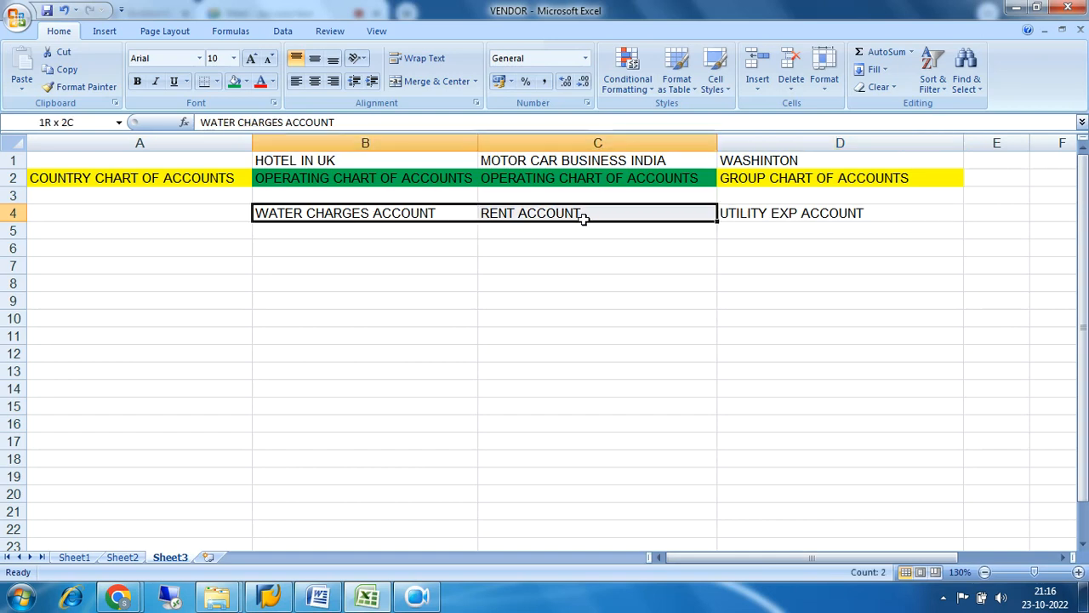
left_click(746, 214)
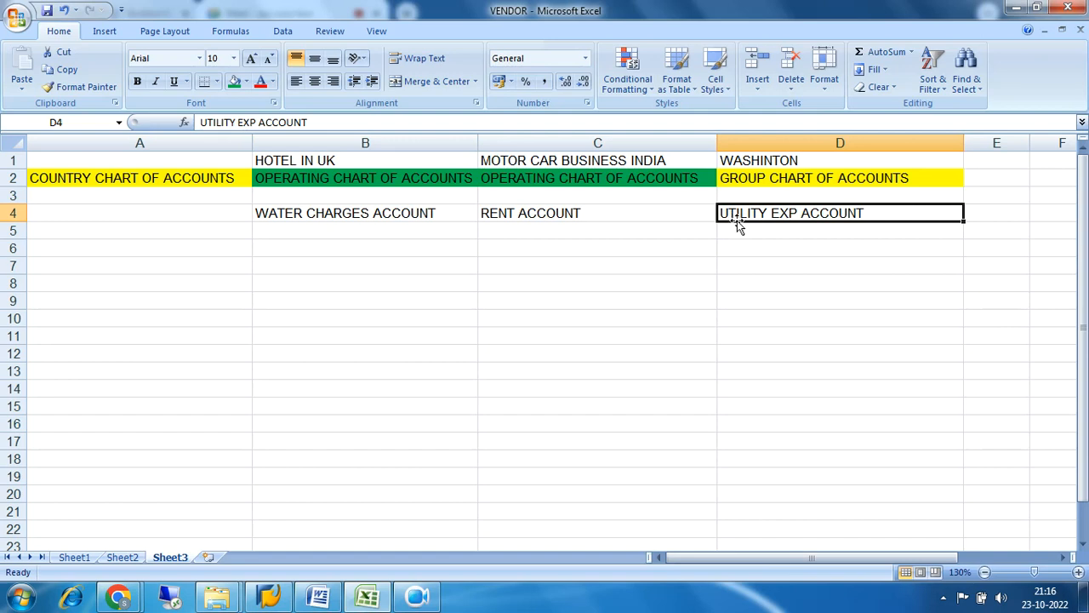
left_click(554, 218)
left_click(554, 178)
left_click(381, 177)
left_click(535, 177)
left_click(407, 177)
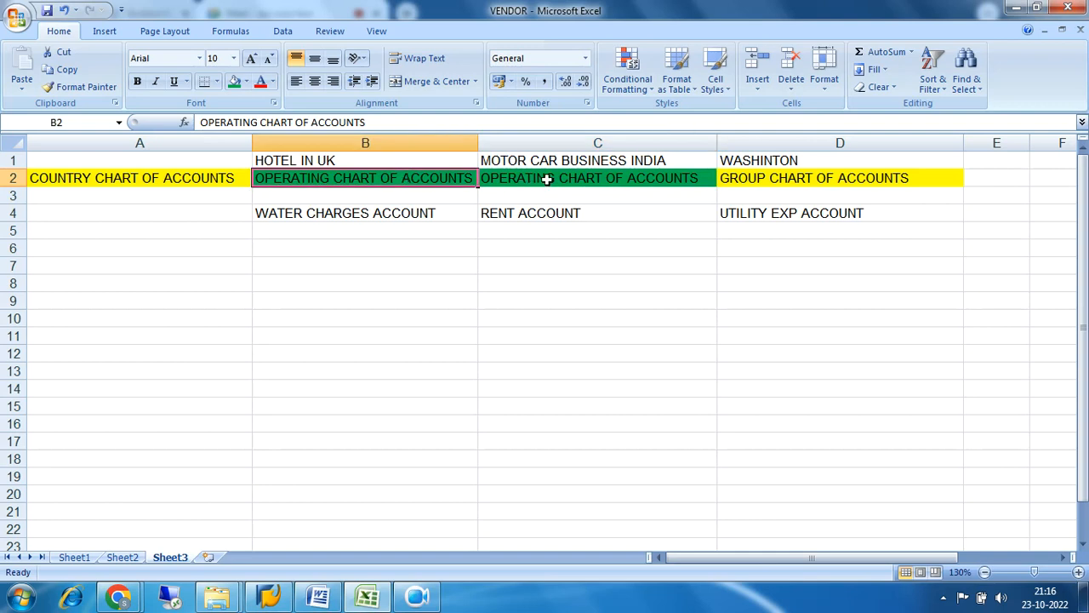
left_click(547, 179)
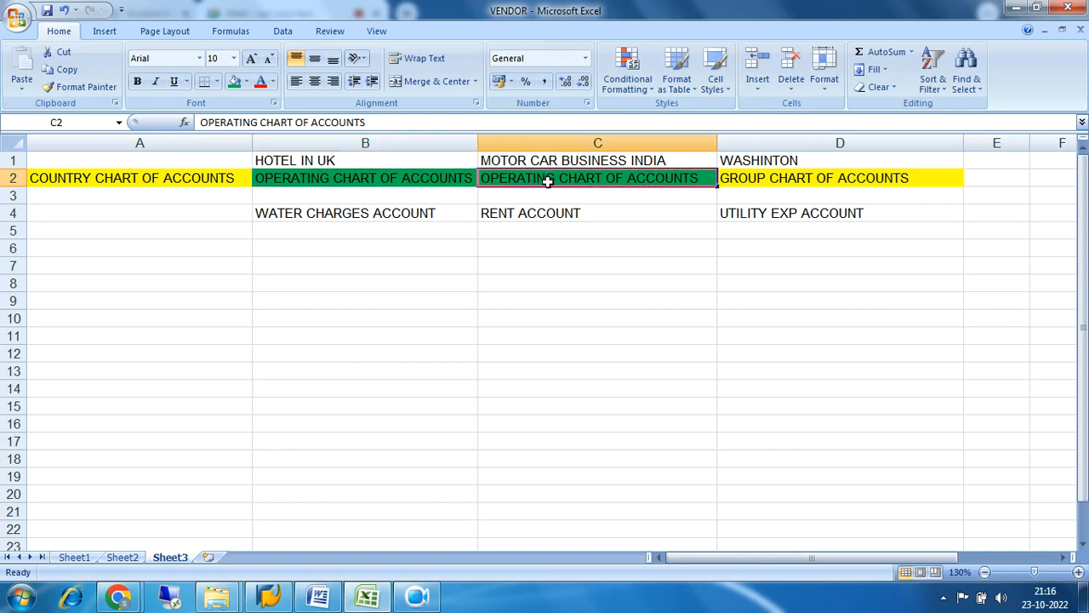
Trace the motor car business's rent account and the UK hotel's water charges account to the group utility account in D4.
left_click(552, 160)
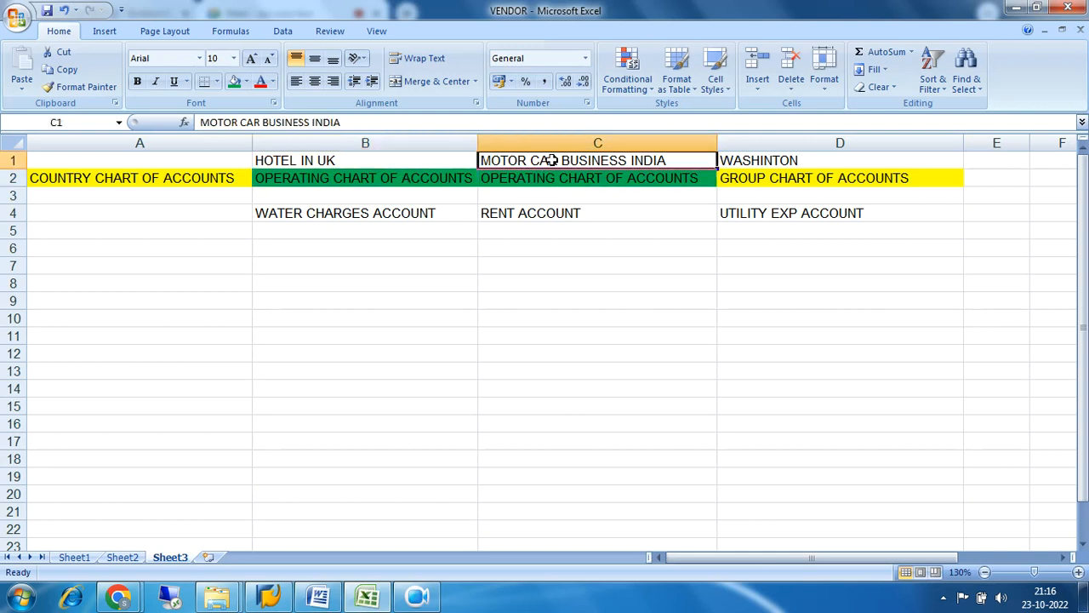
left_click(543, 214)
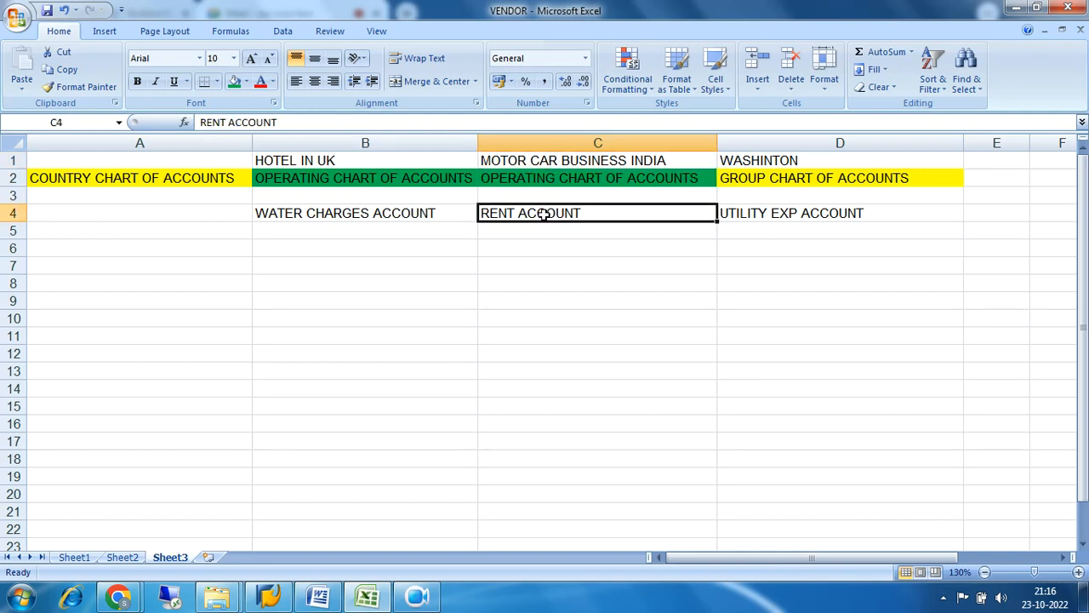
left_click(744, 215)
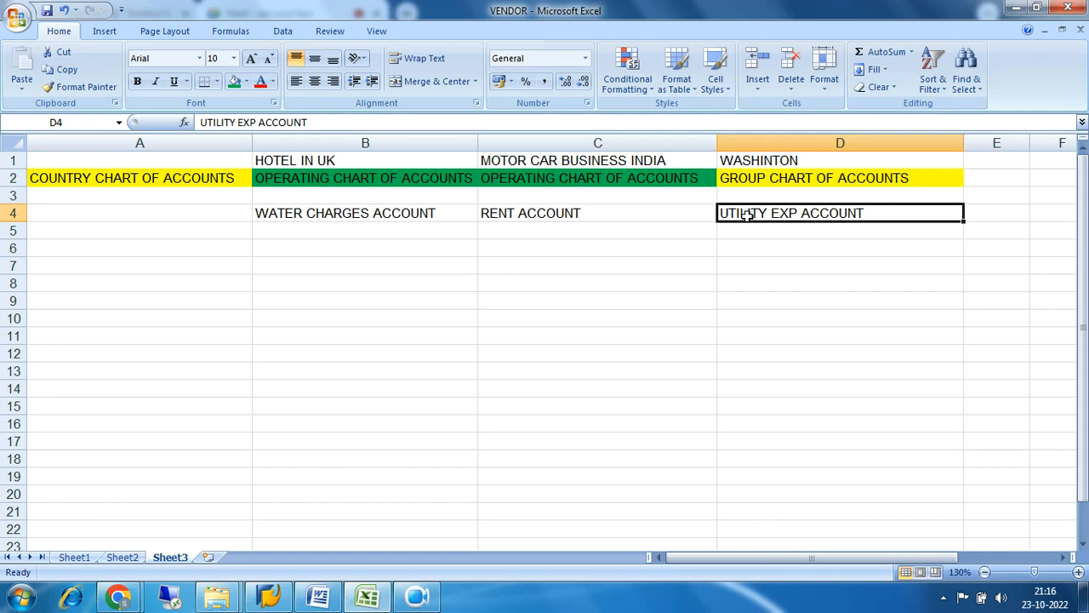
left_click(366, 216)
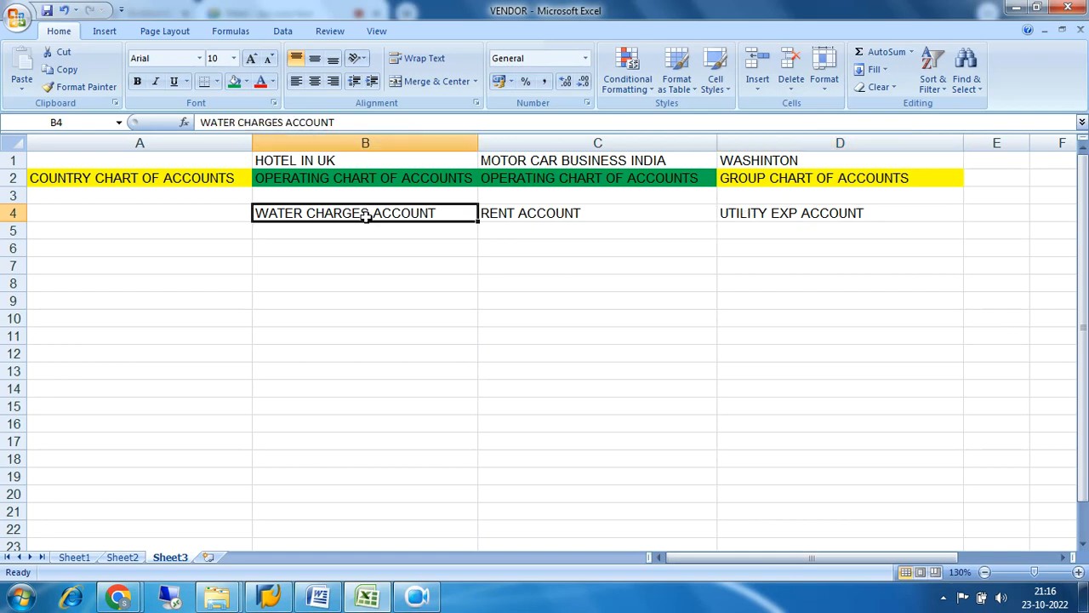
left_click(349, 163)
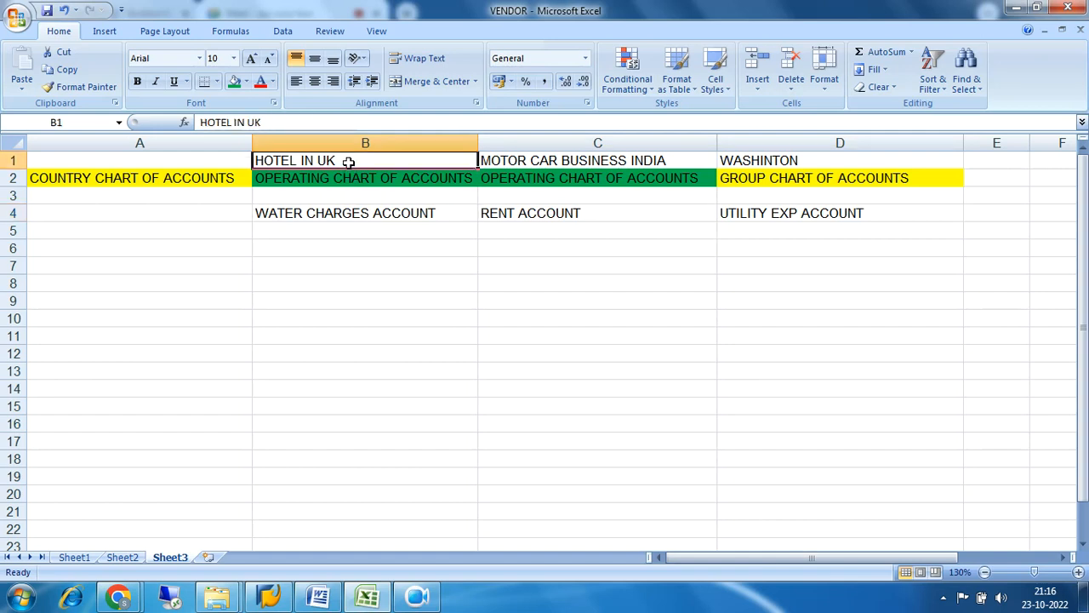
left_click(352, 213)
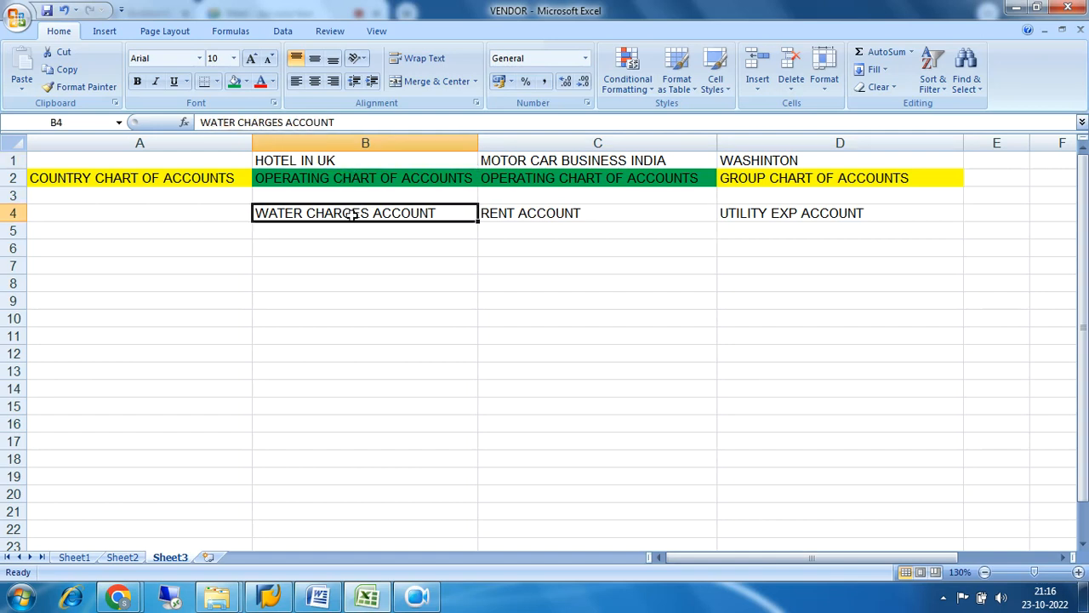
left_click(763, 213)
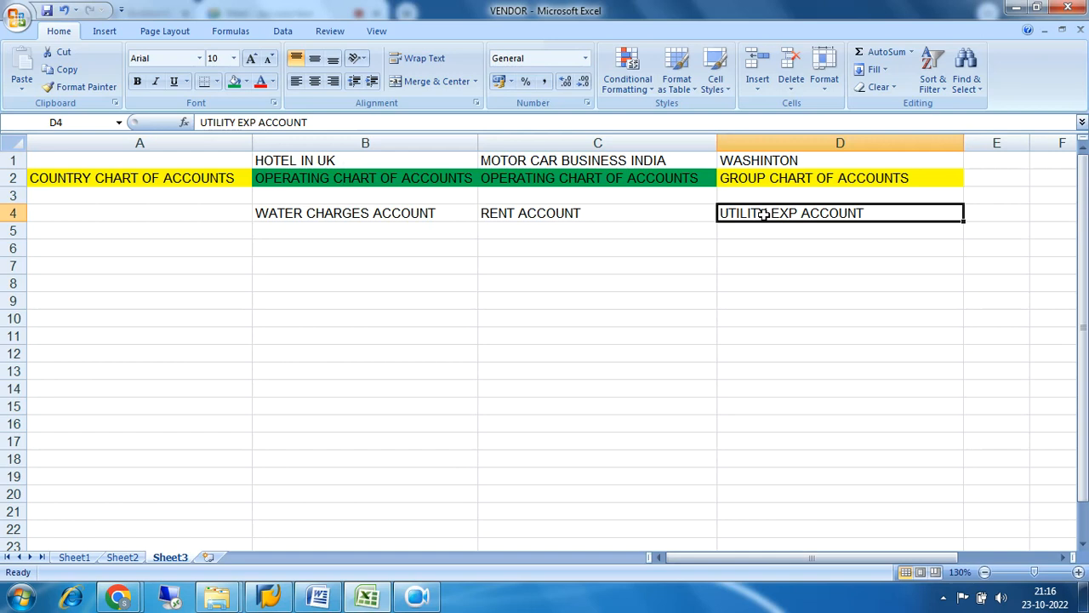
left_click(395, 219)
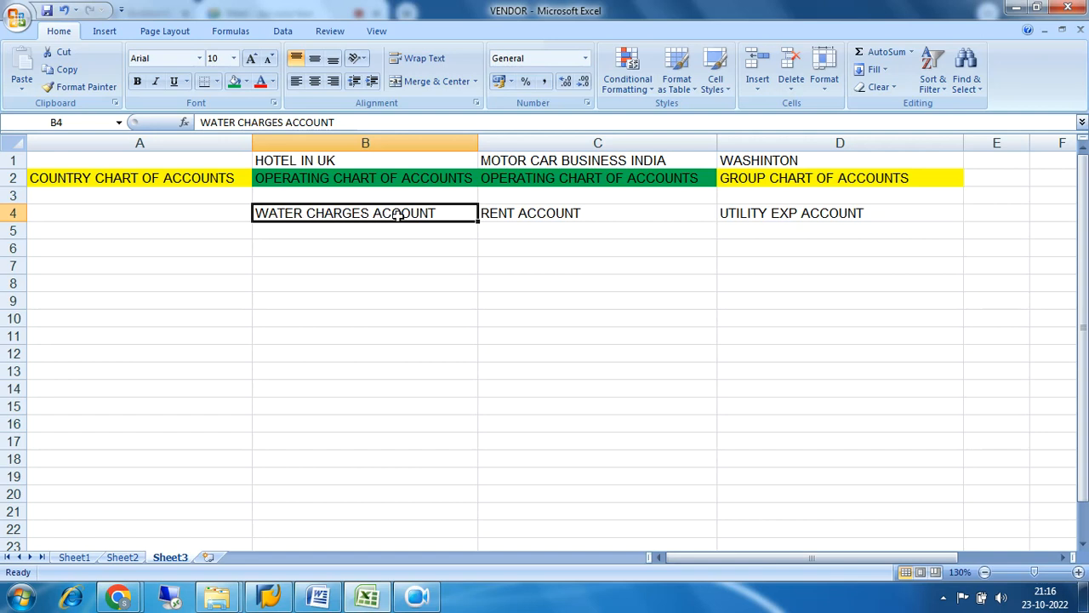
left_click(555, 214)
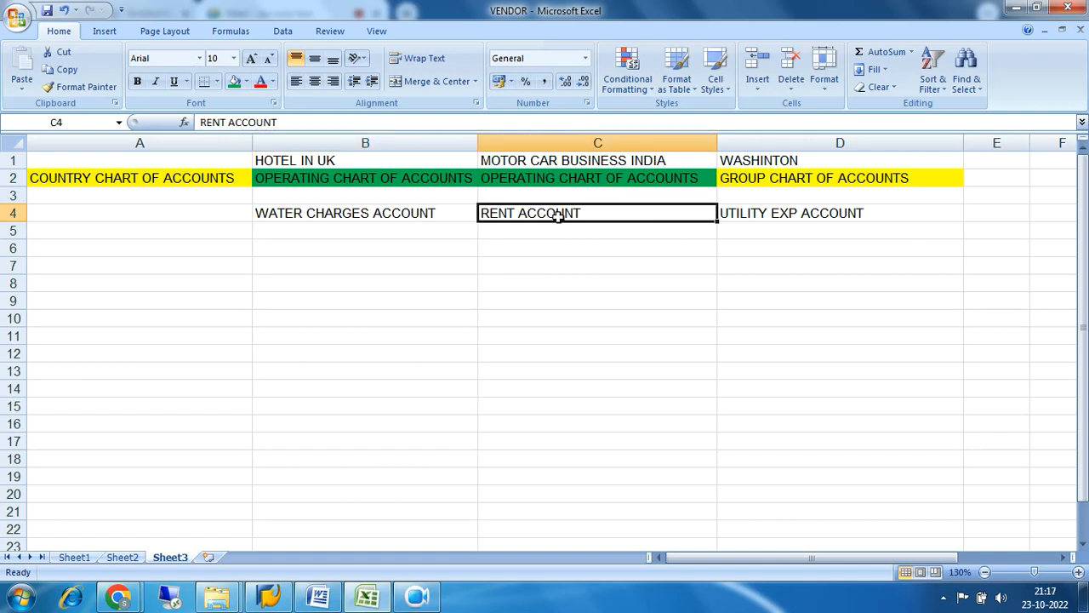
Review the group's utility expense account in D4 and the group chart of accounts range D1:D8.
left_click(751, 215)
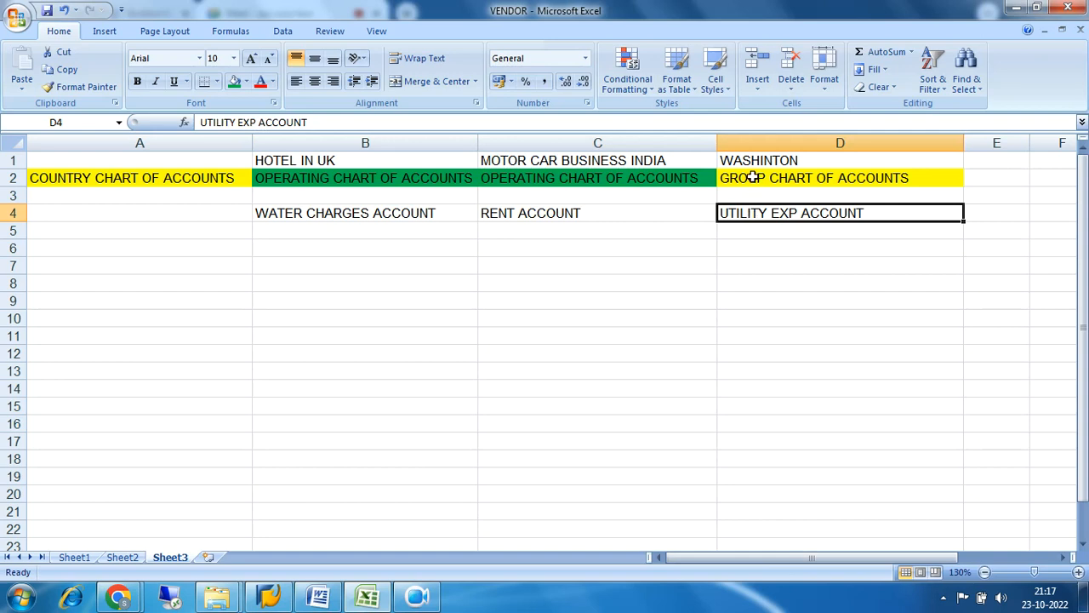
left_click_drag(747, 158, 761, 277)
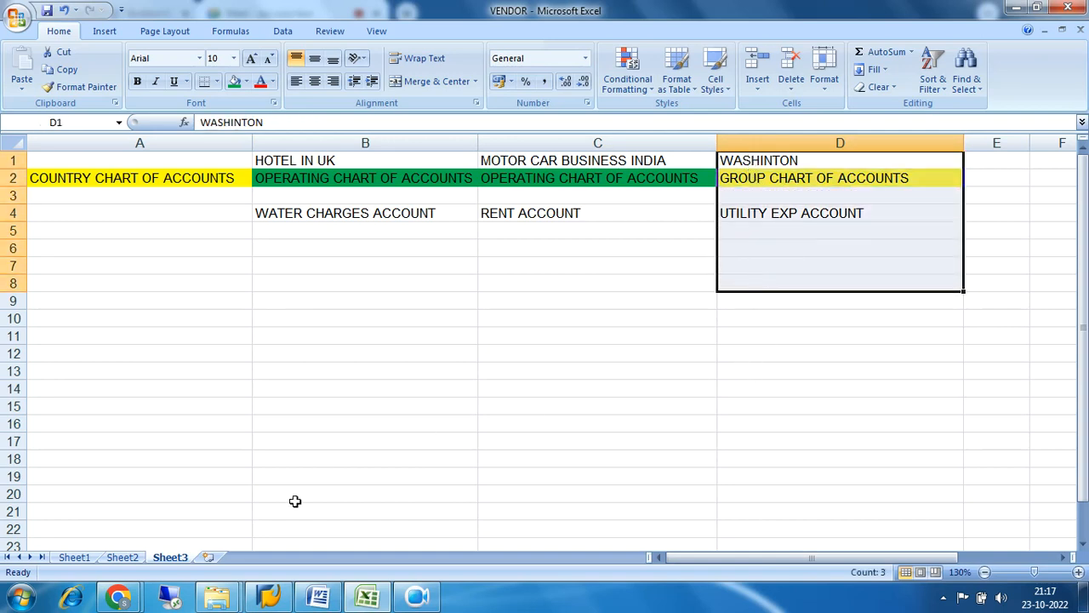
Check the Google Meet call in Chrome, return to the Excel workbook and dismiss the presenting notification.
left_click(119, 598)
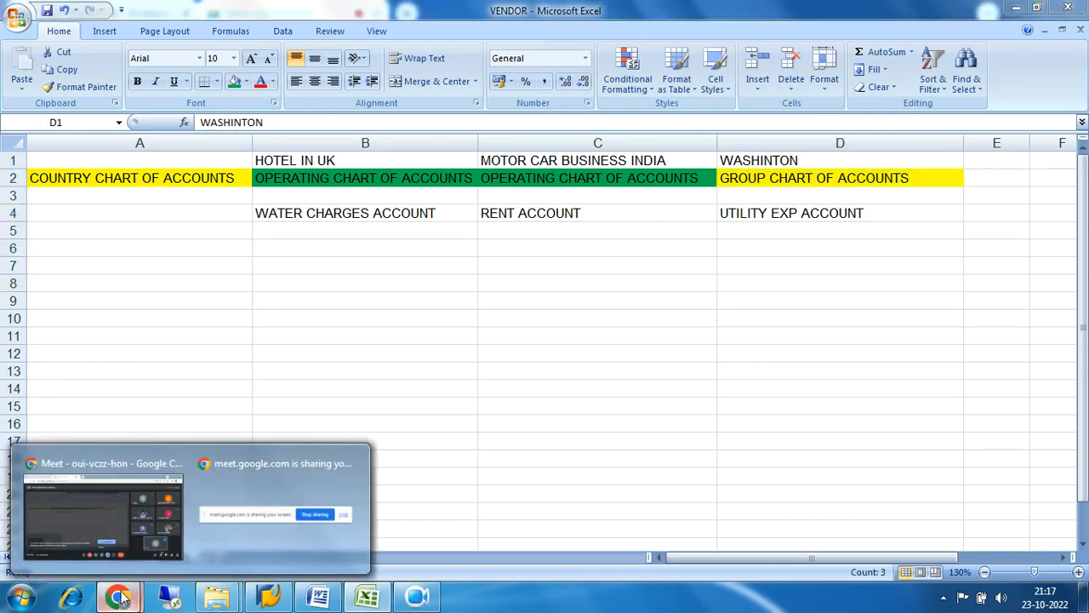
left_click(108, 508)
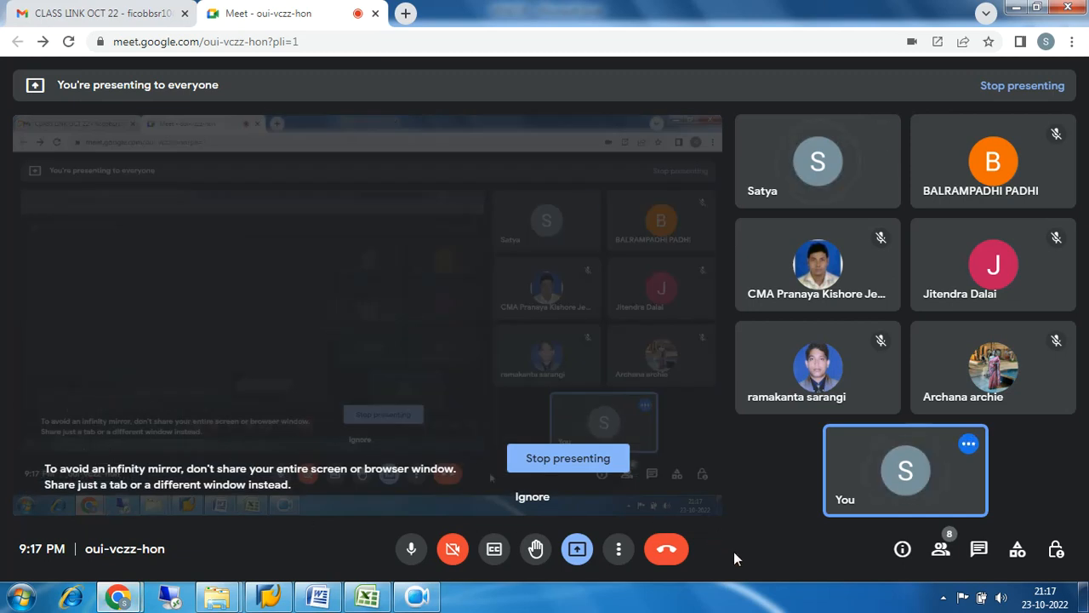
left_click(374, 598)
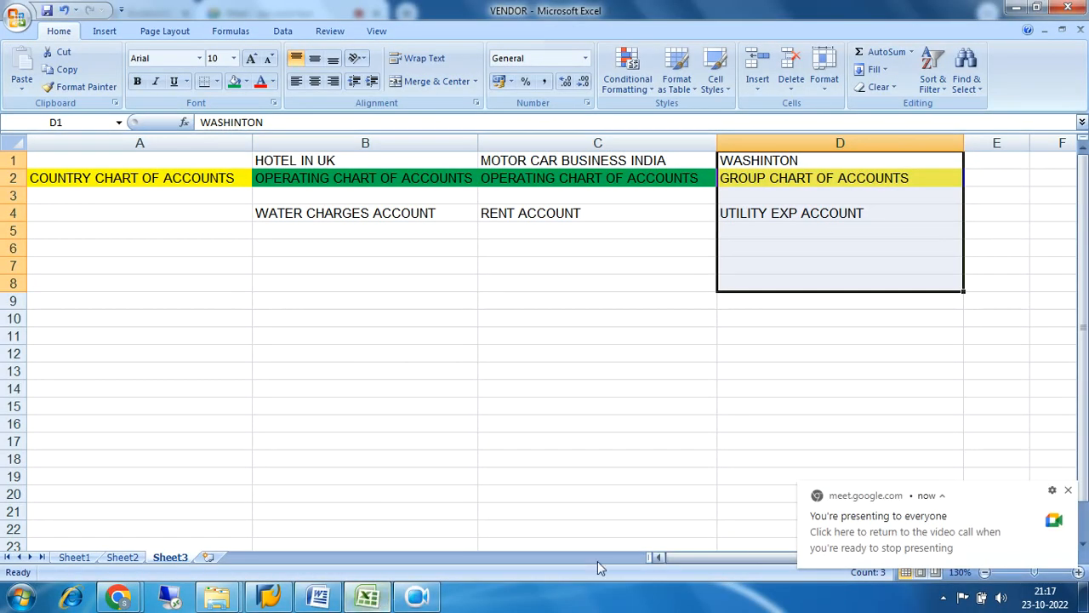
left_click(1068, 492)
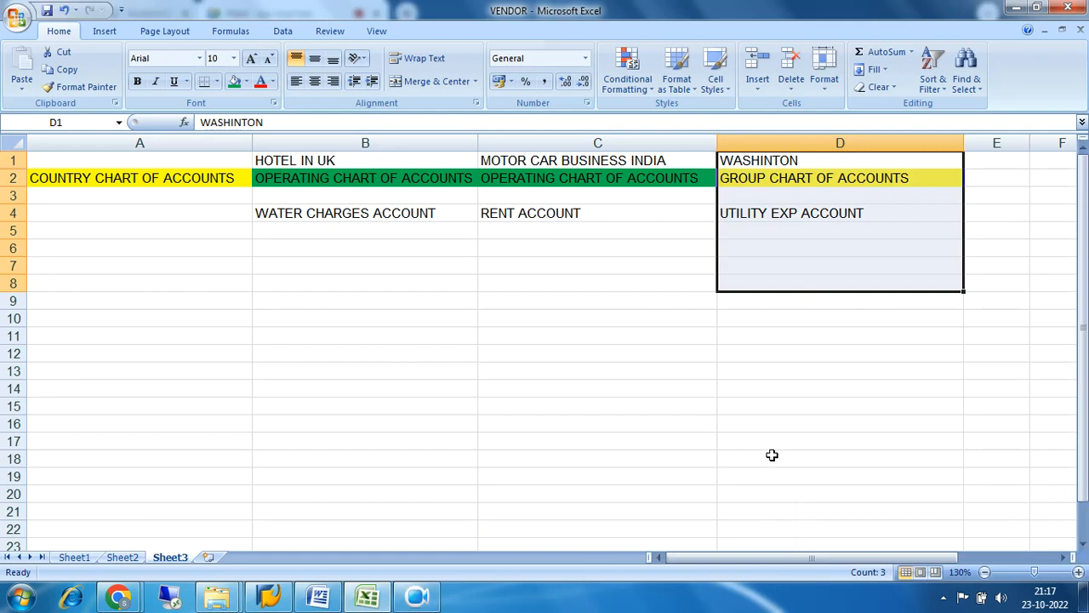
Compare the country chart of accounts in column A with the group chart of accounts in column D.
left_click(173, 140)
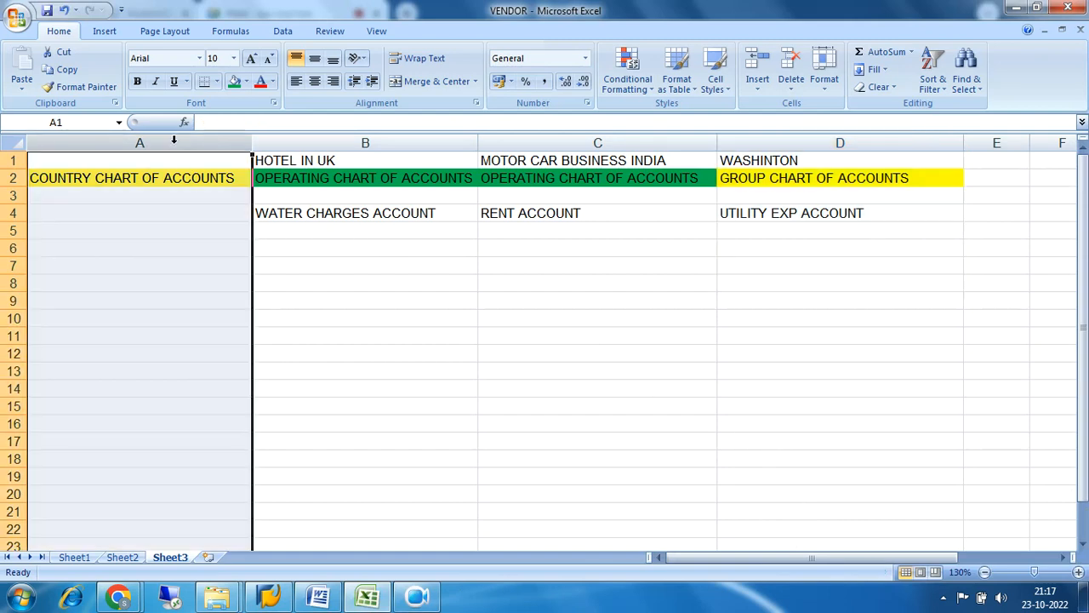
left_click(838, 141)
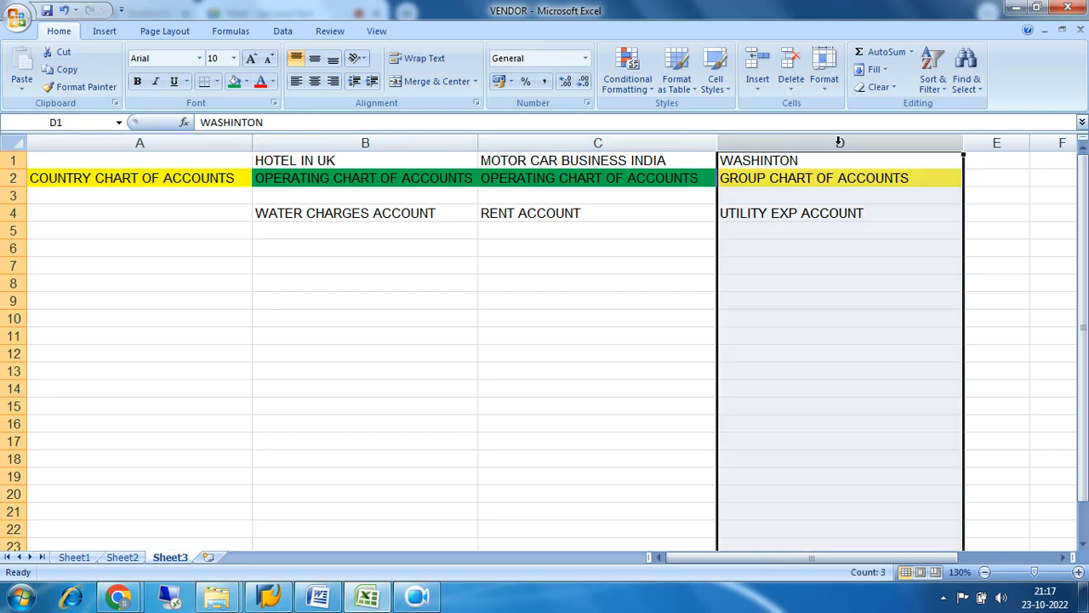
left_click(166, 143)
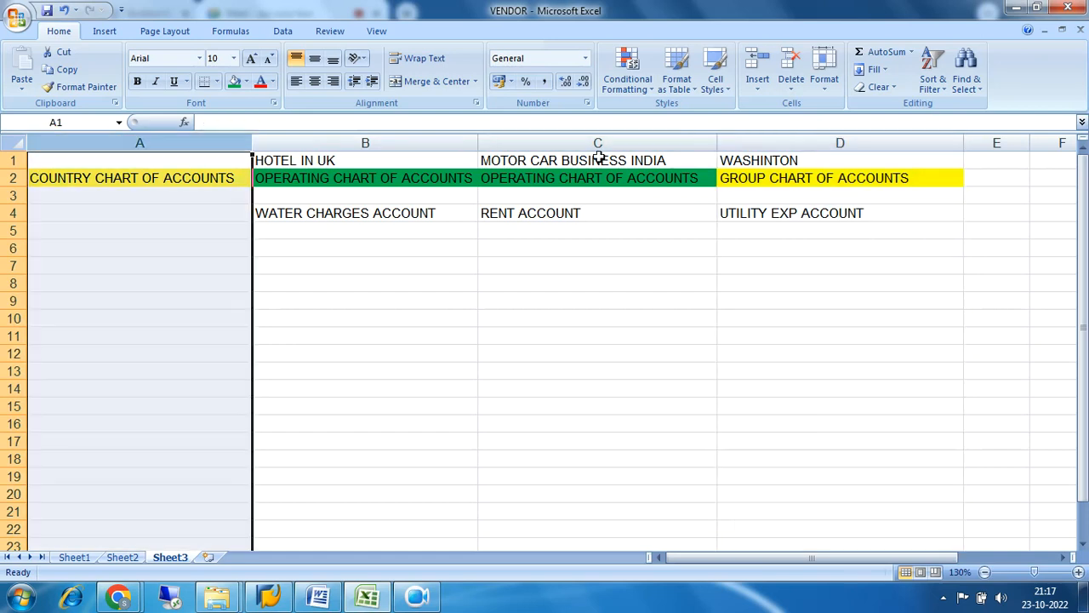
left_click(840, 143)
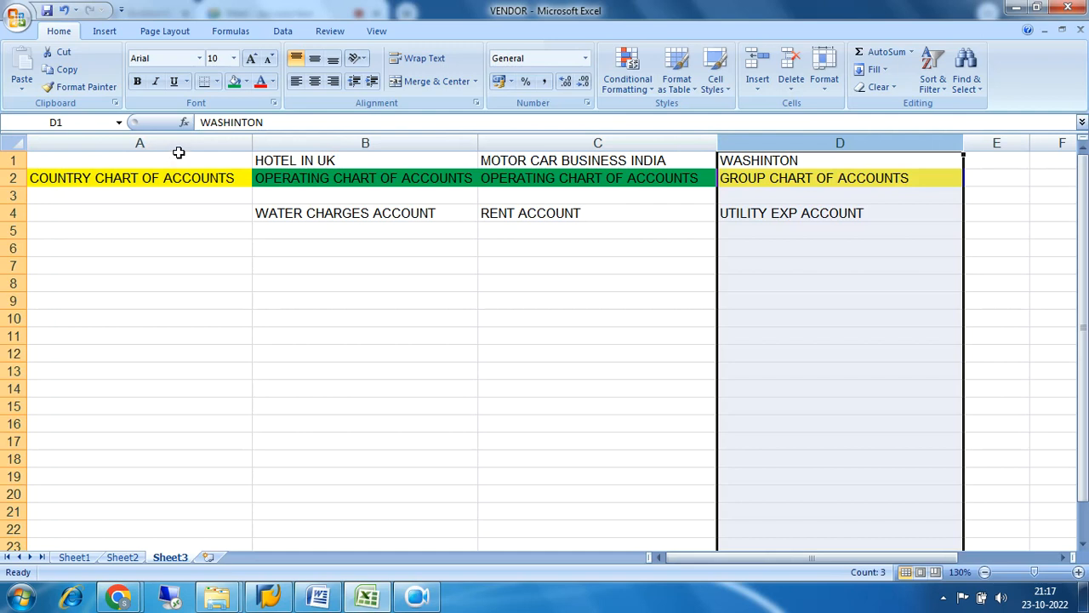
left_click(179, 153)
left_click(177, 143)
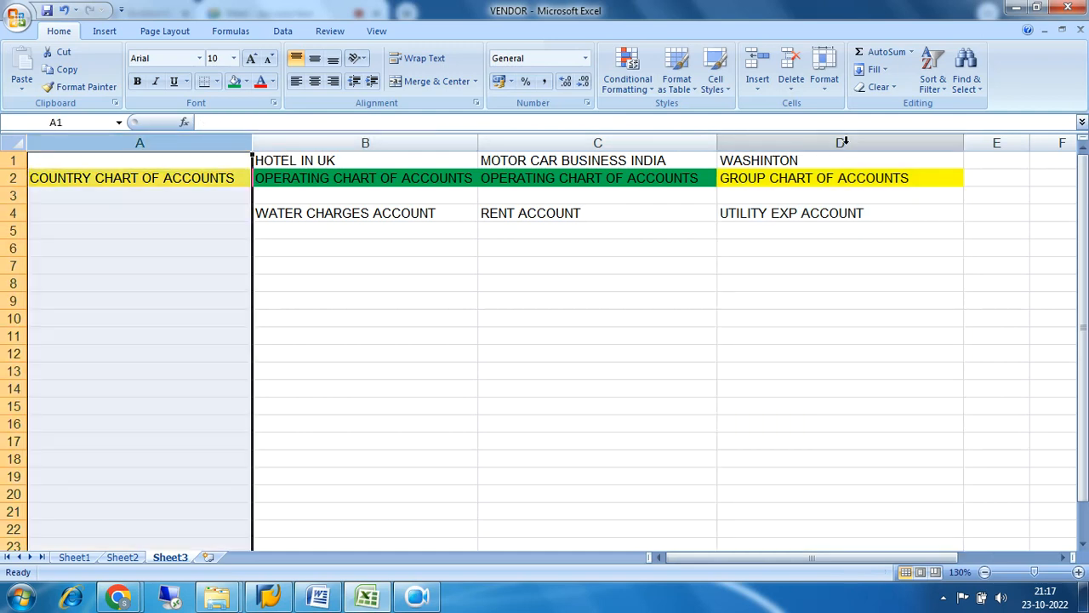
left_click(842, 143)
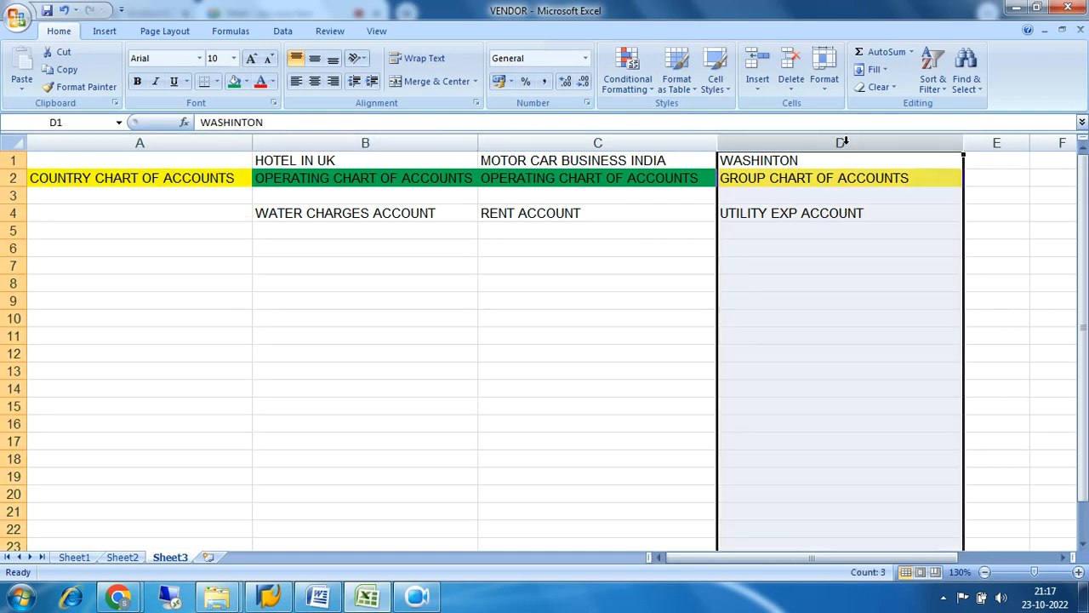
left_click(128, 143)
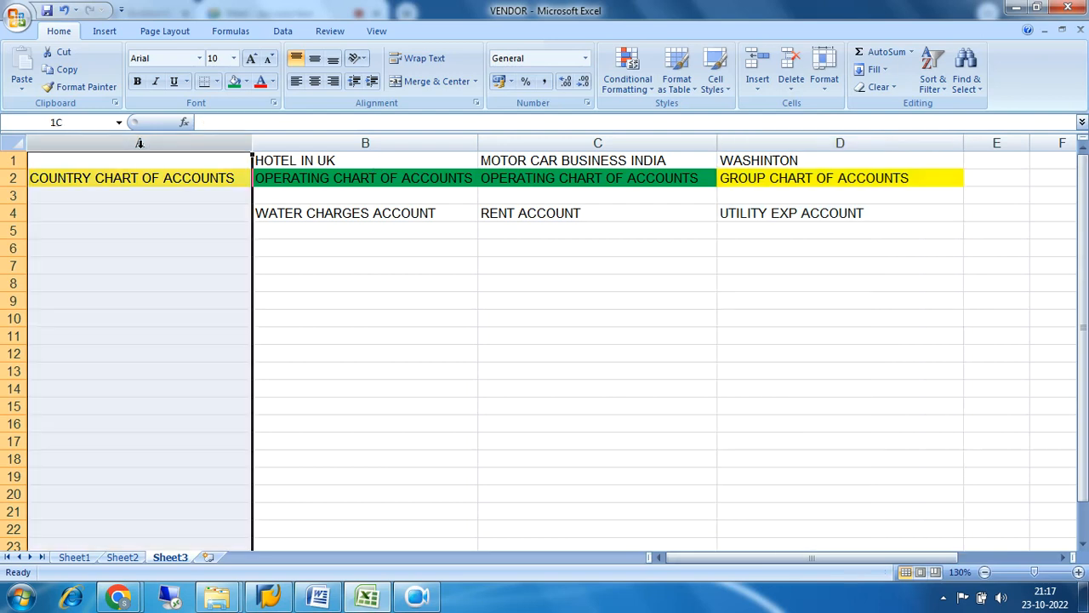
left_click(778, 143)
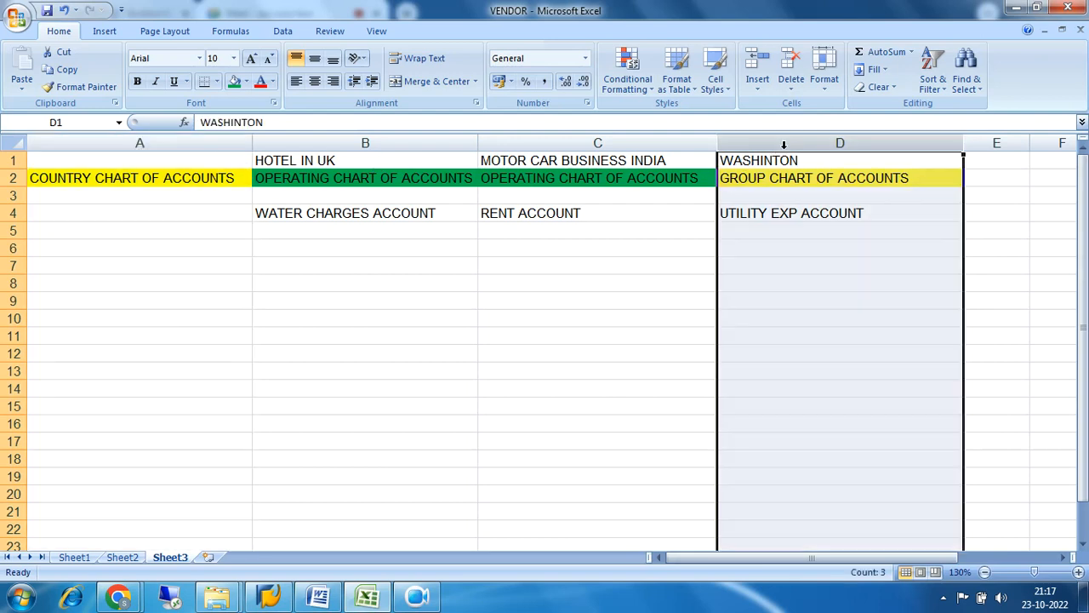
left_click(185, 143)
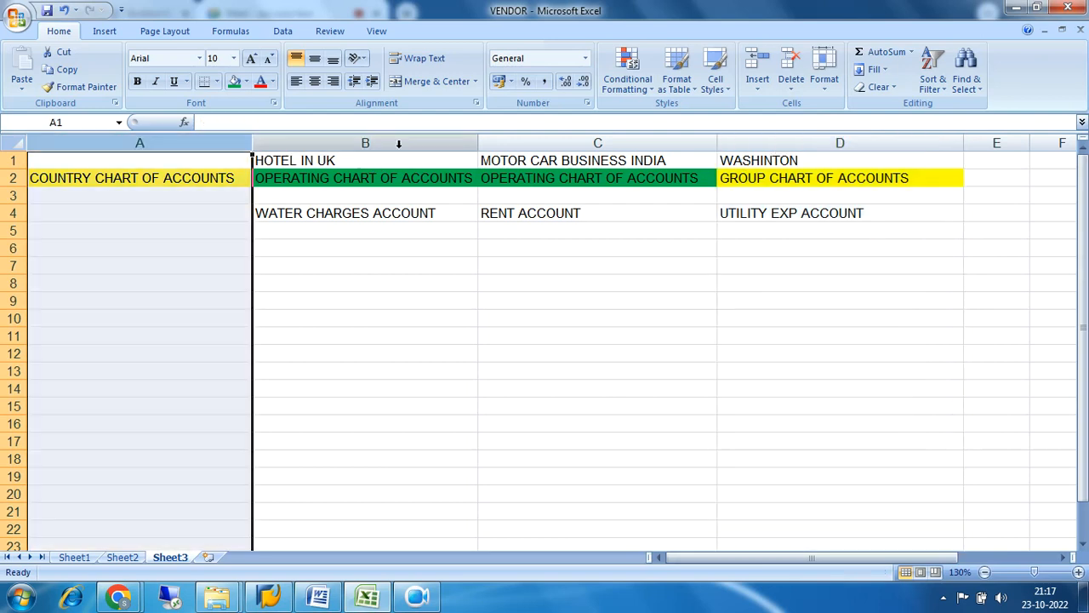
left_click(851, 145)
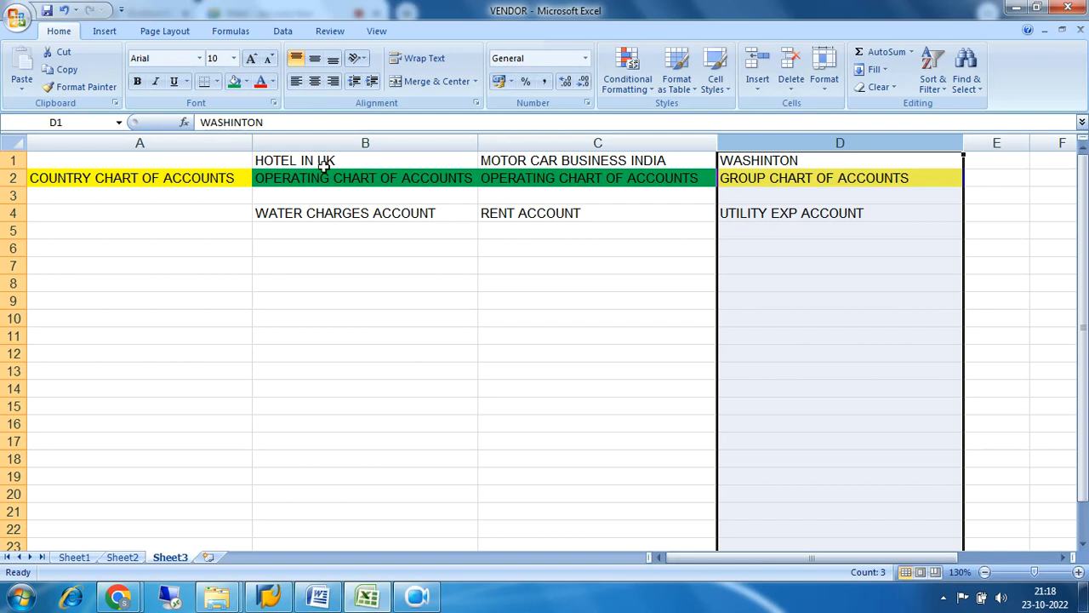
Review both operating chart columns and trace the water charges and rent accounts to the group utility account in D4.
left_click(409, 143)
left_click(544, 141)
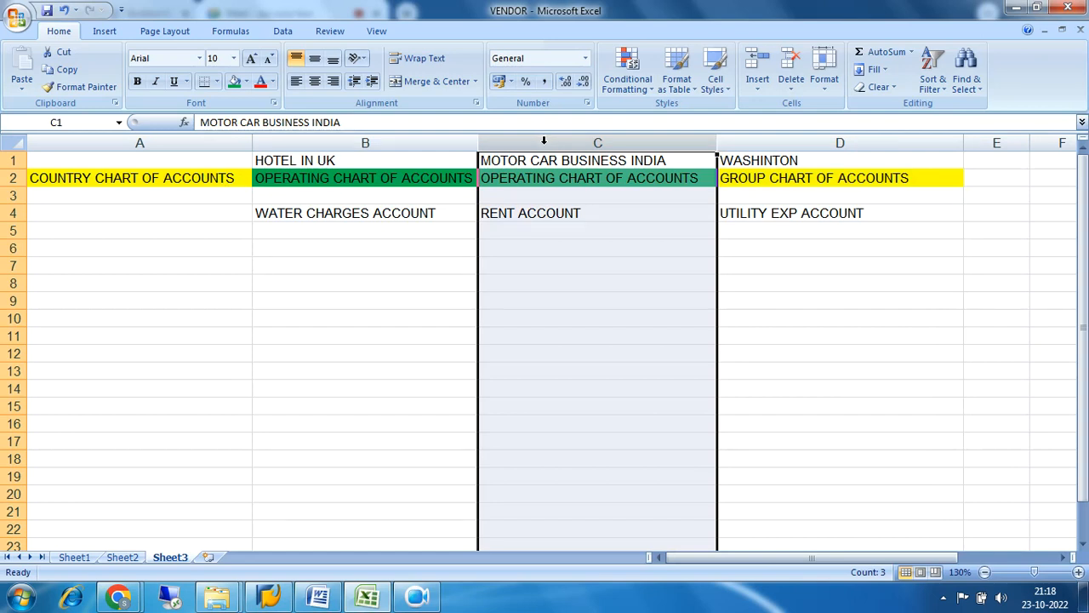
left_click(396, 212)
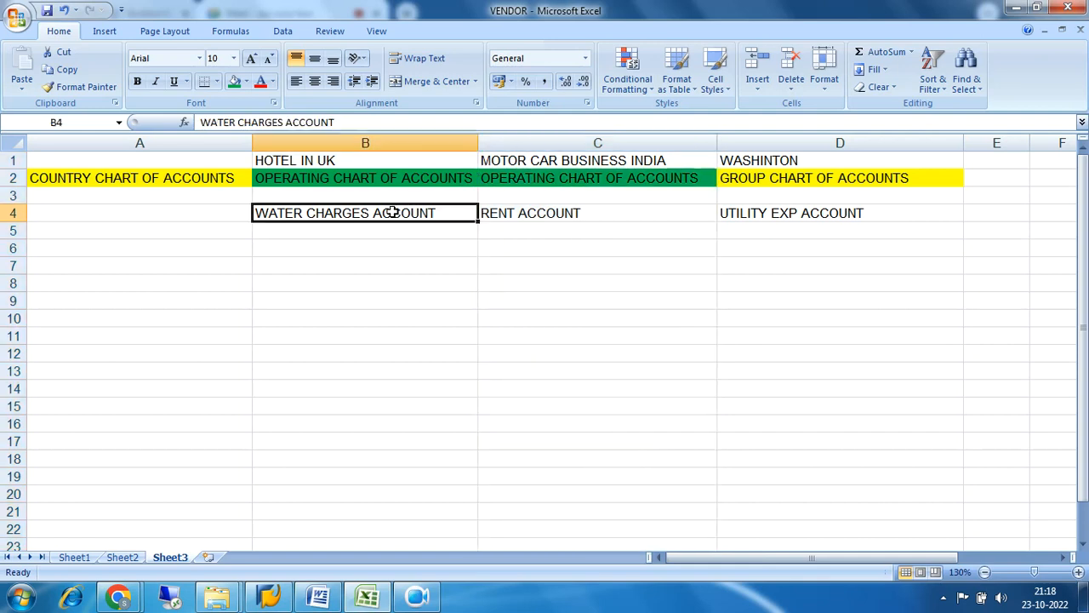
left_click(519, 213)
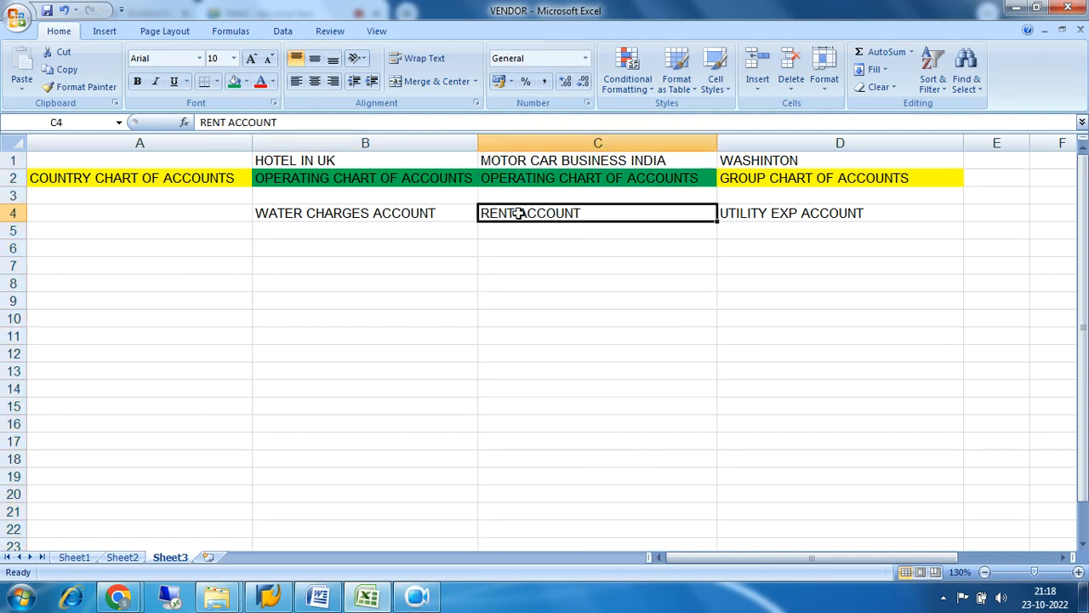
left_click(755, 215)
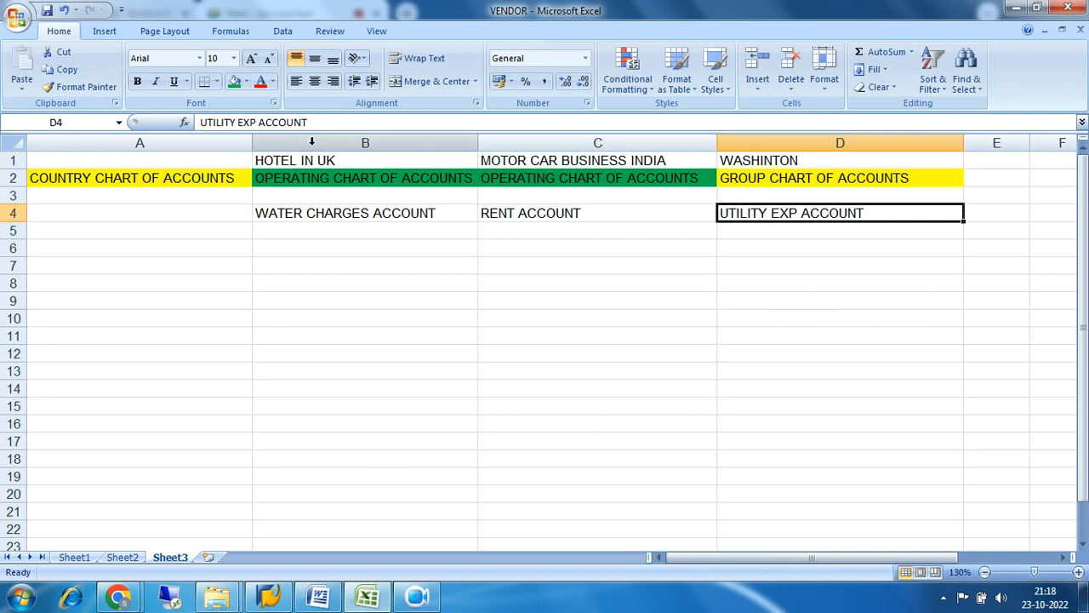
Compare the country chart's cell A4 with the motor car business's rent account and the UK hotel's water charges account.
left_click(563, 142)
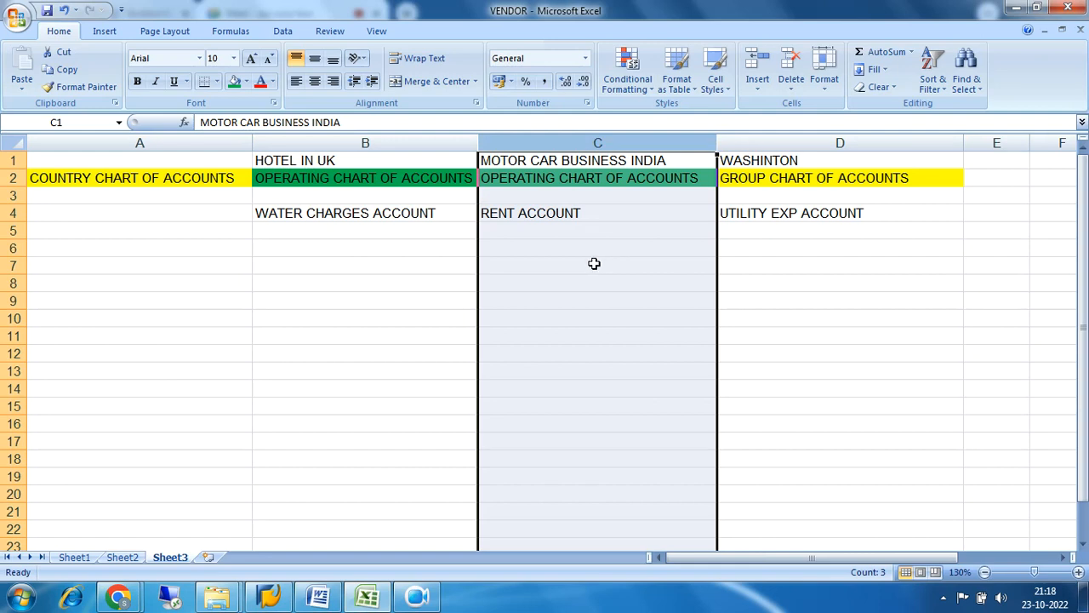
left_click(140, 142)
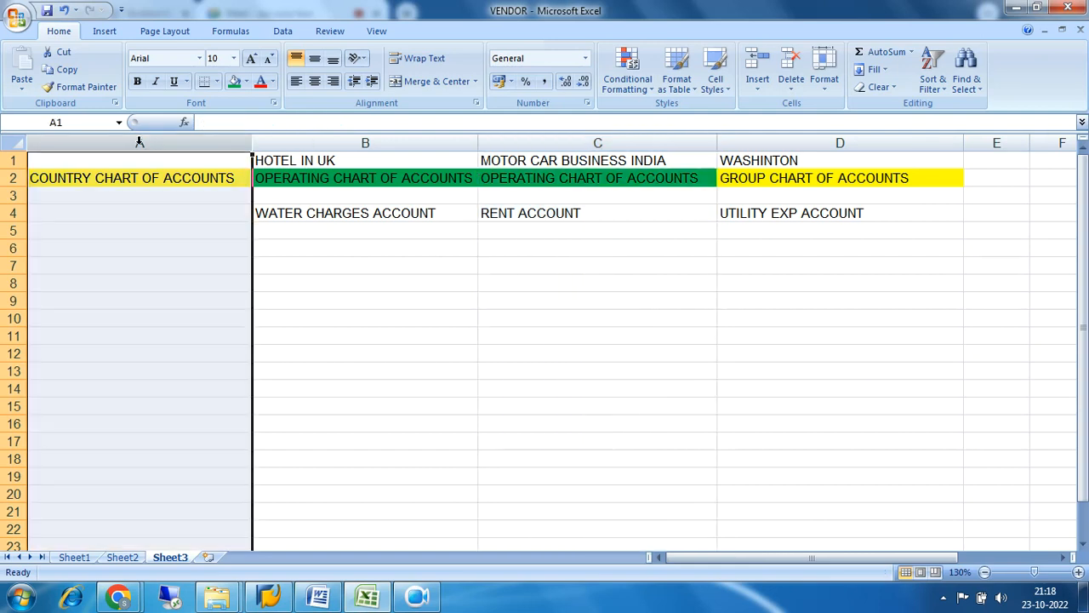
left_click(153, 212)
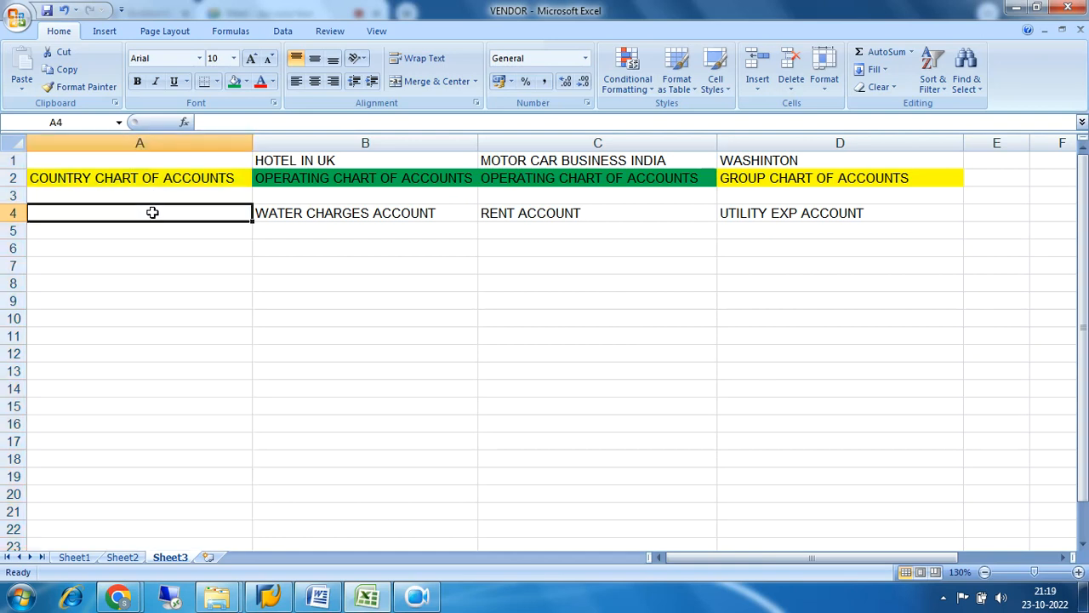
left_click(529, 216)
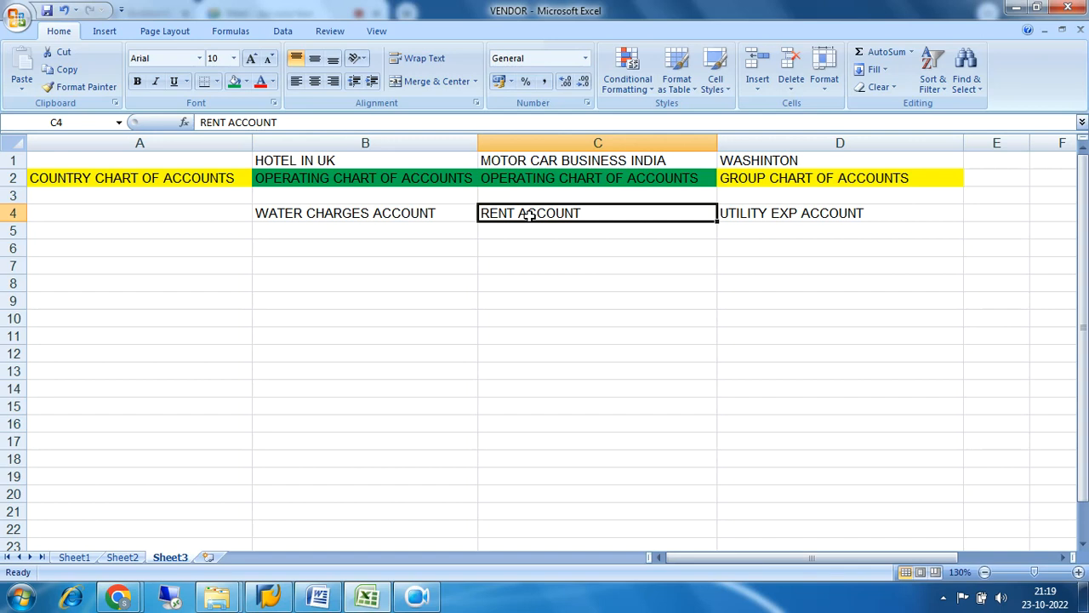
left_click(72, 213)
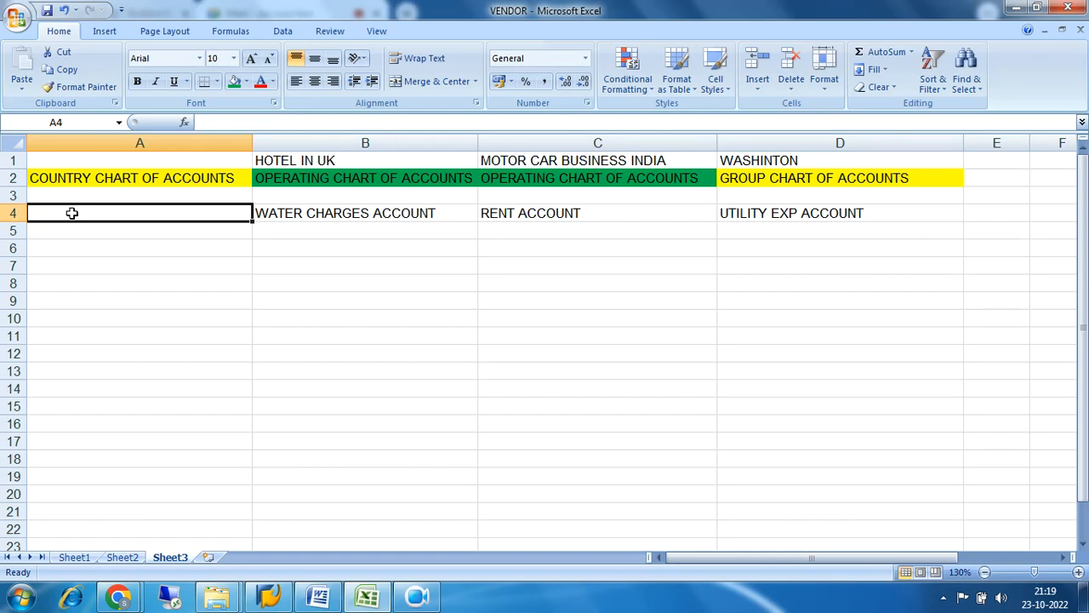
left_click(365, 142)
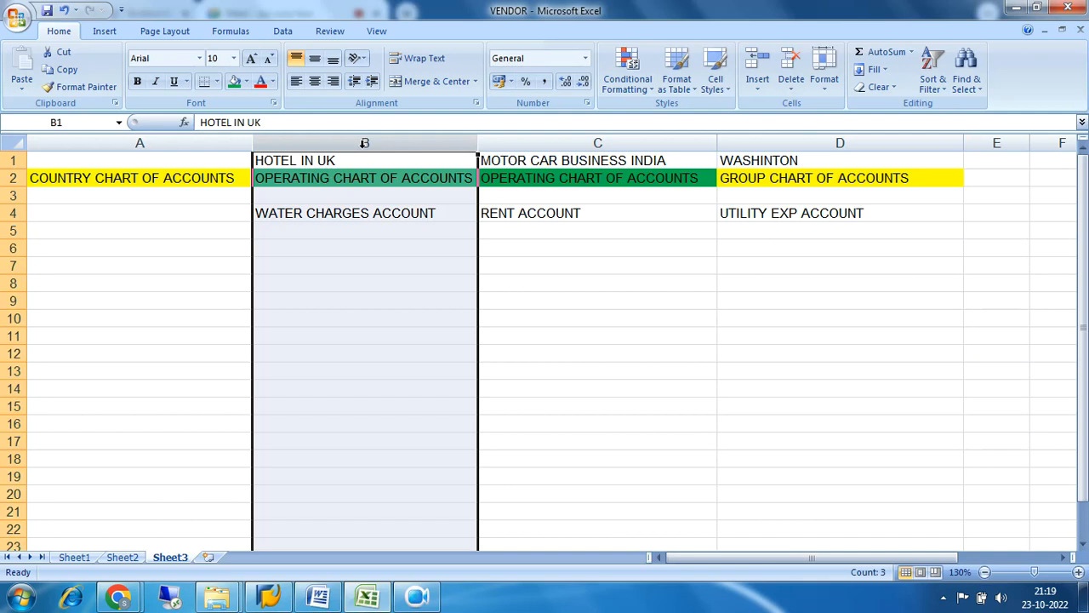
left_click(332, 214)
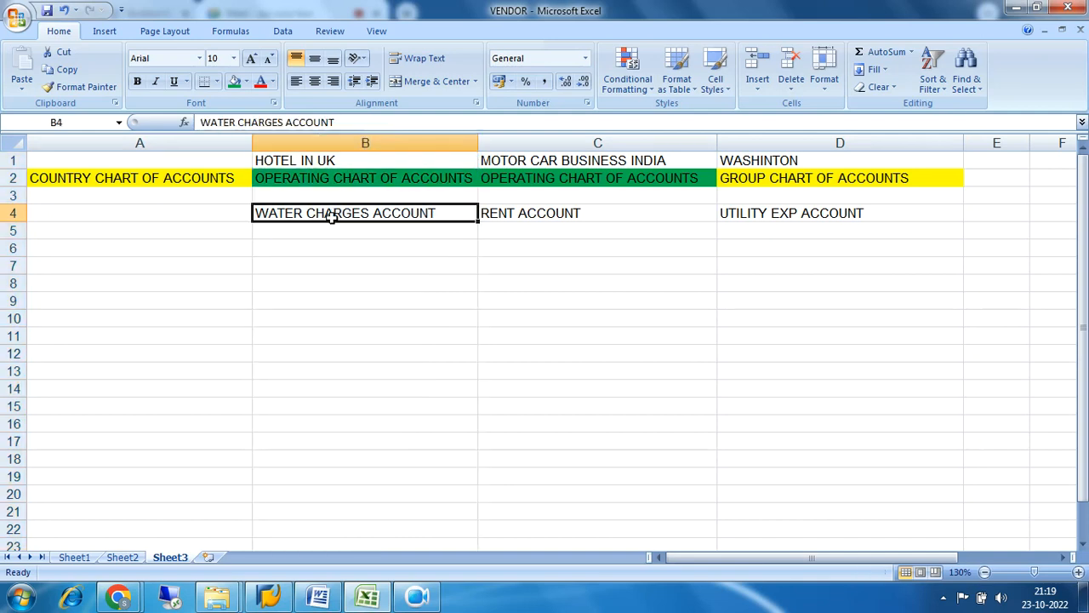
left_click(184, 210)
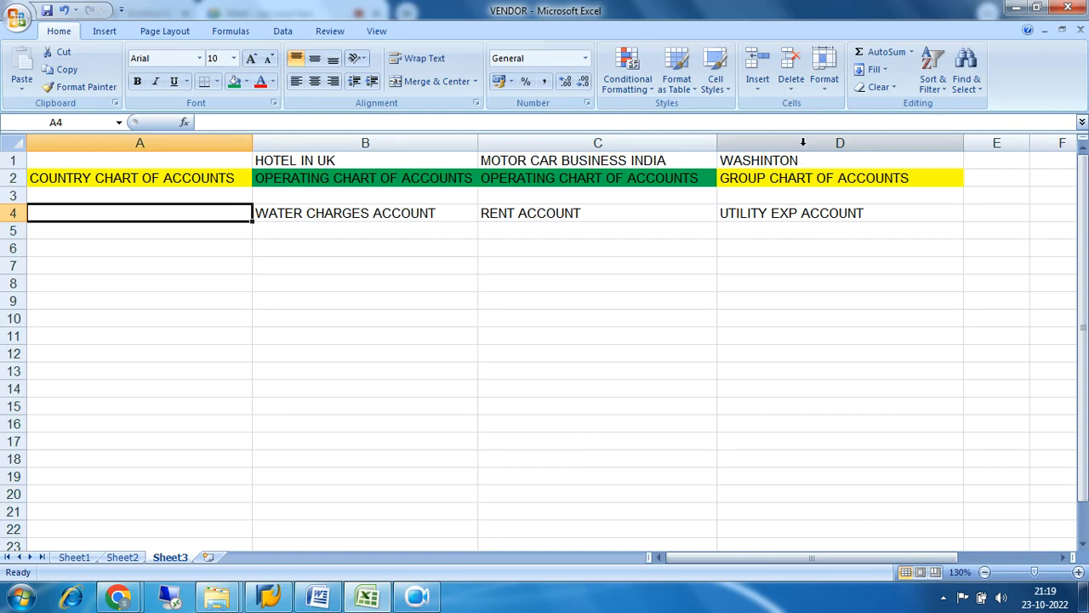
Review the group chart column, the motor car business's operating chart column and the country chart column in turn.
left_click(803, 142)
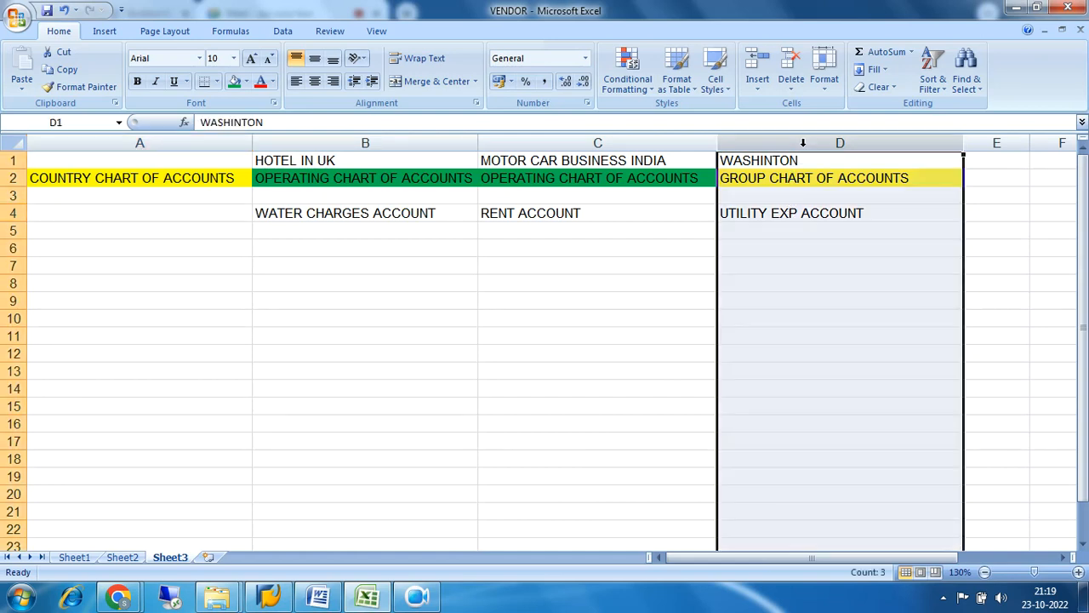
left_click(586, 143)
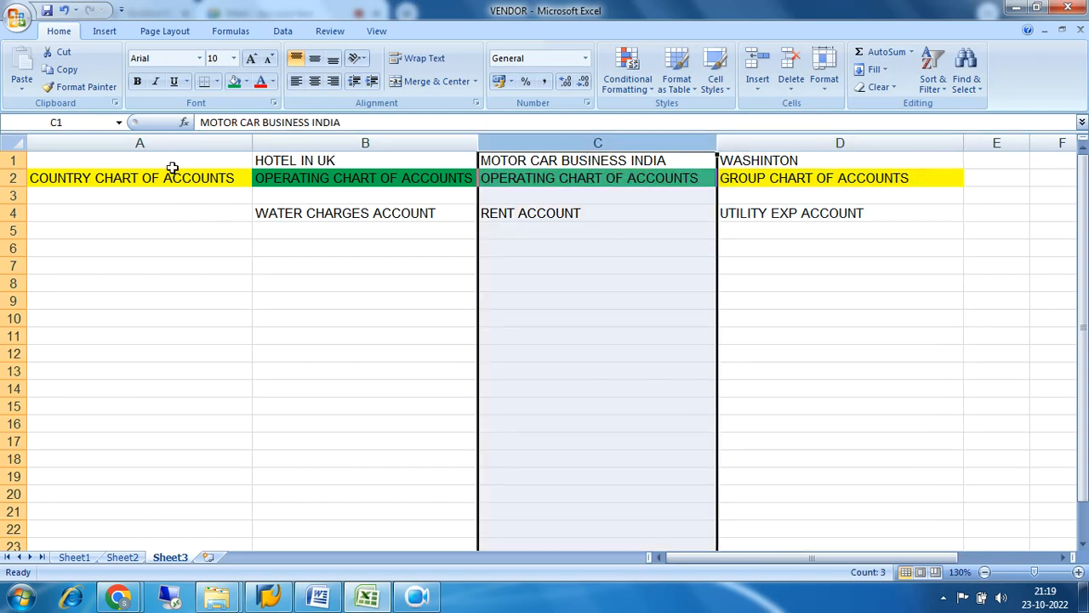
left_click(163, 142)
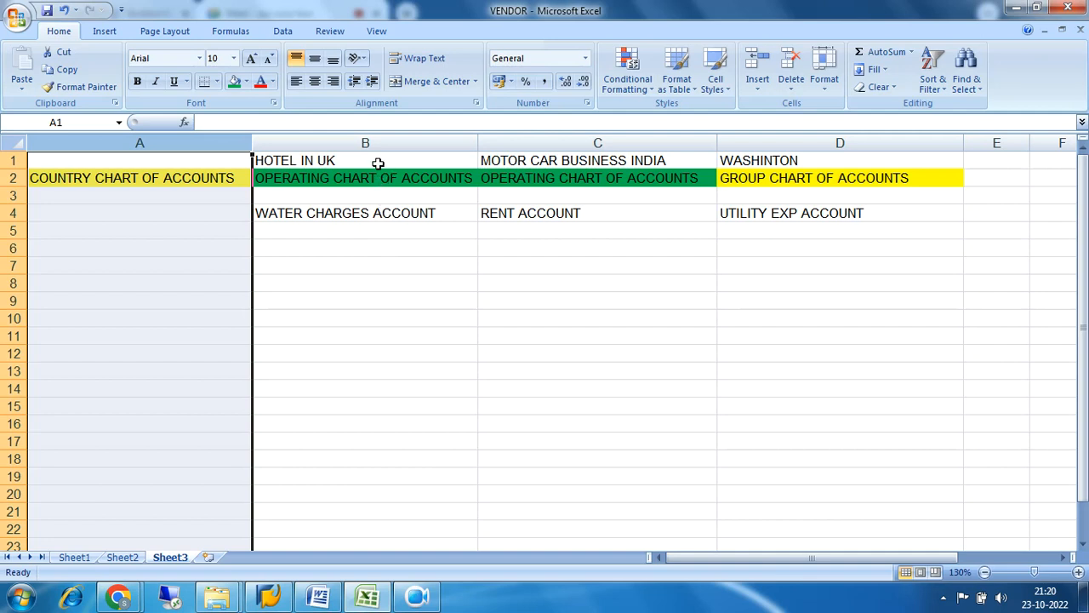
Fill the two operating chart of accounts columns, B and C, with green.
left_click_drag(379, 142, 534, 150)
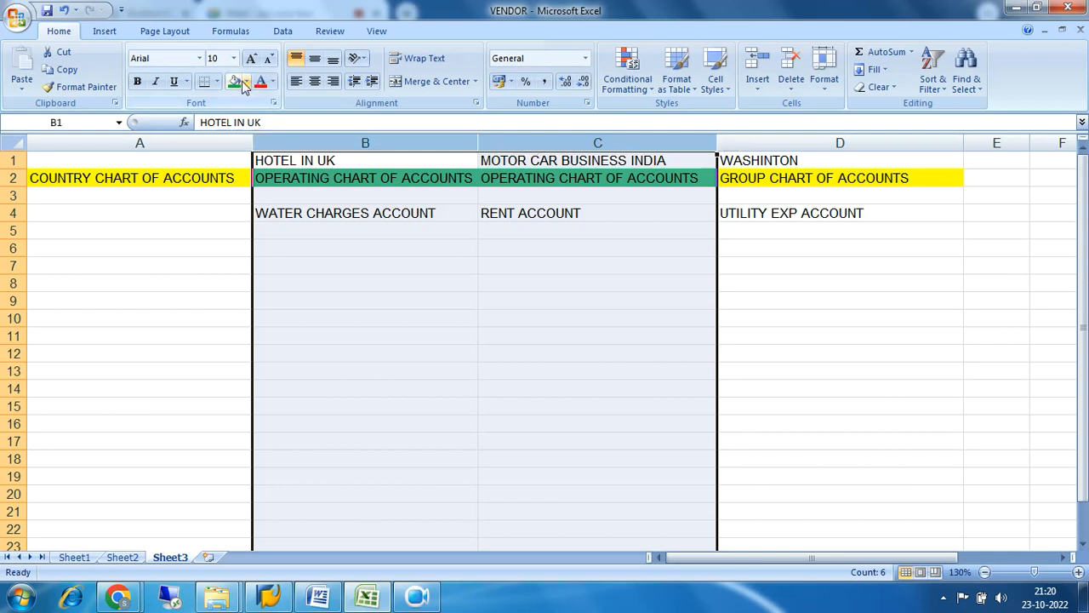
left_click(234, 80)
left_click(453, 366)
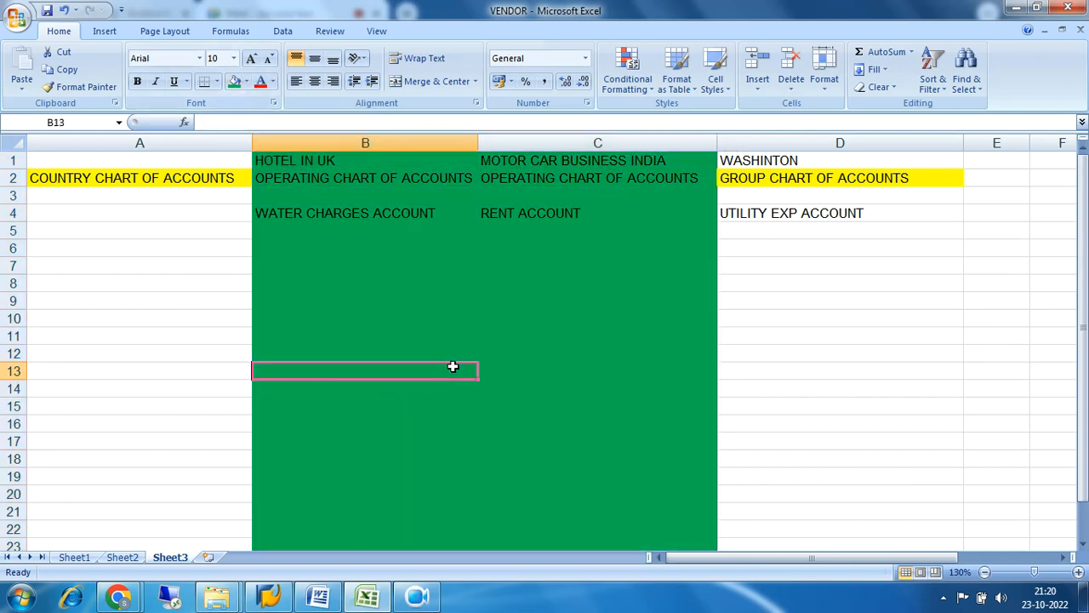
Fill the two operating chart of accounts columns, B and C, with red.
left_click_drag(434, 142, 562, 140)
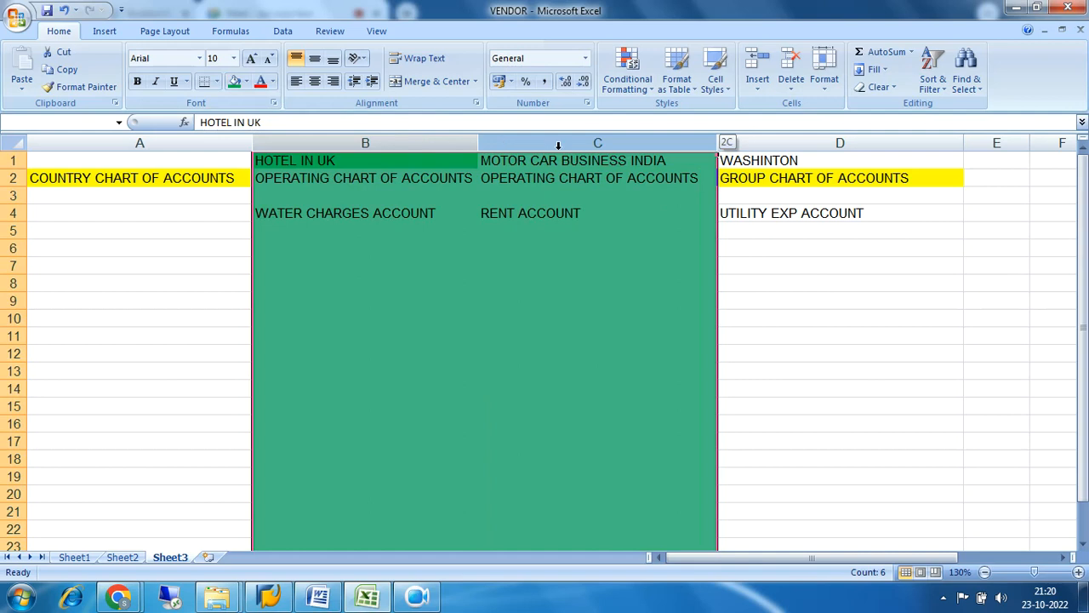
left_click_drag(372, 141, 524, 144)
left_click(245, 82)
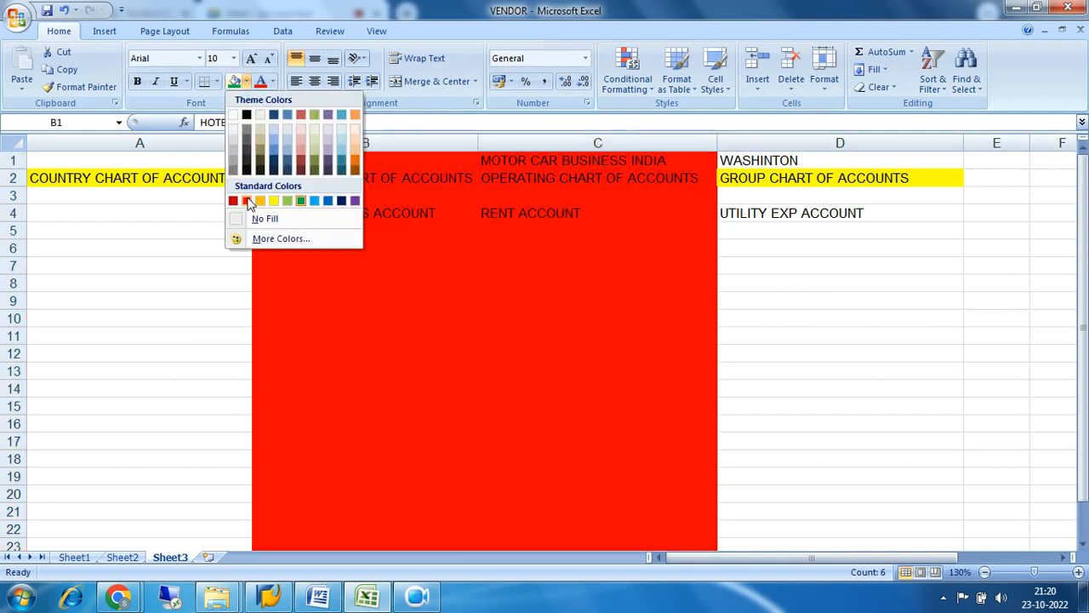
left_click(247, 200)
left_click_drag(531, 268, 535, 282)
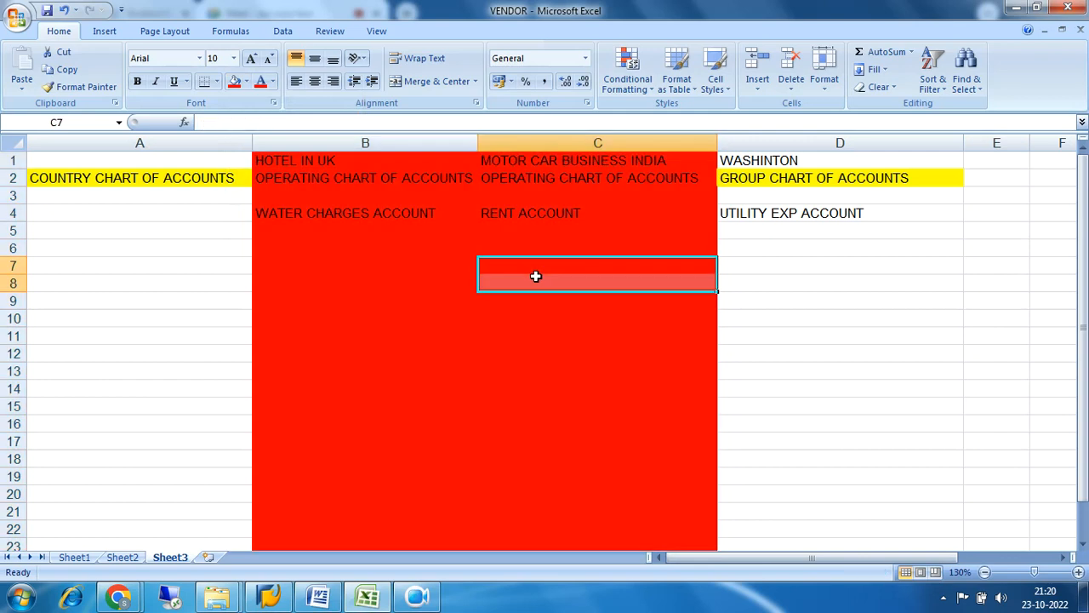
Review the group, country and operating chart columns in turn, and compare the rent account, the group utility account and cell A4.
left_click(859, 143)
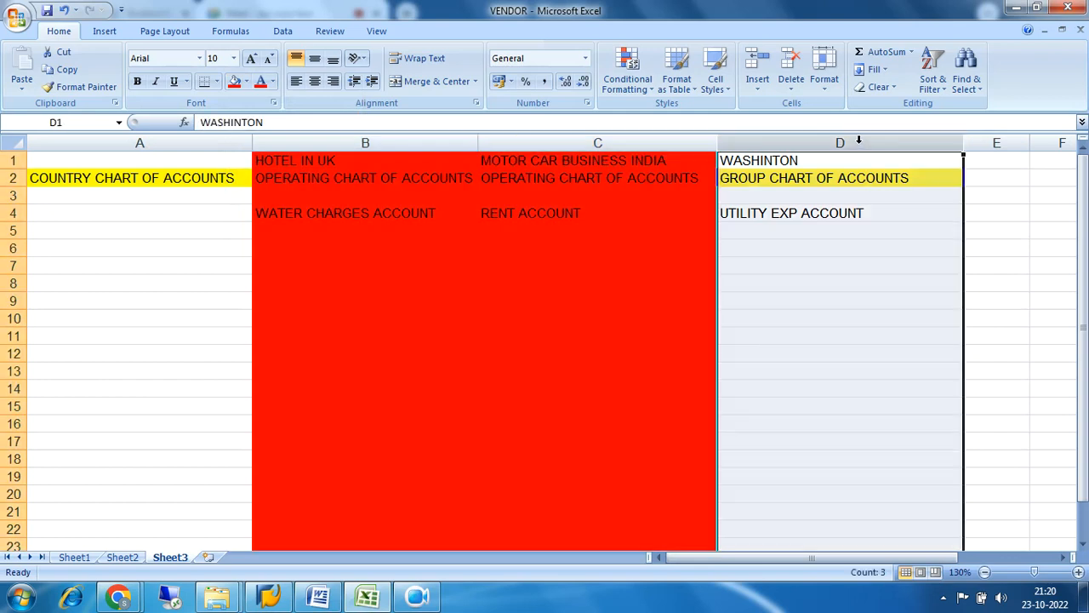
left_click(152, 138)
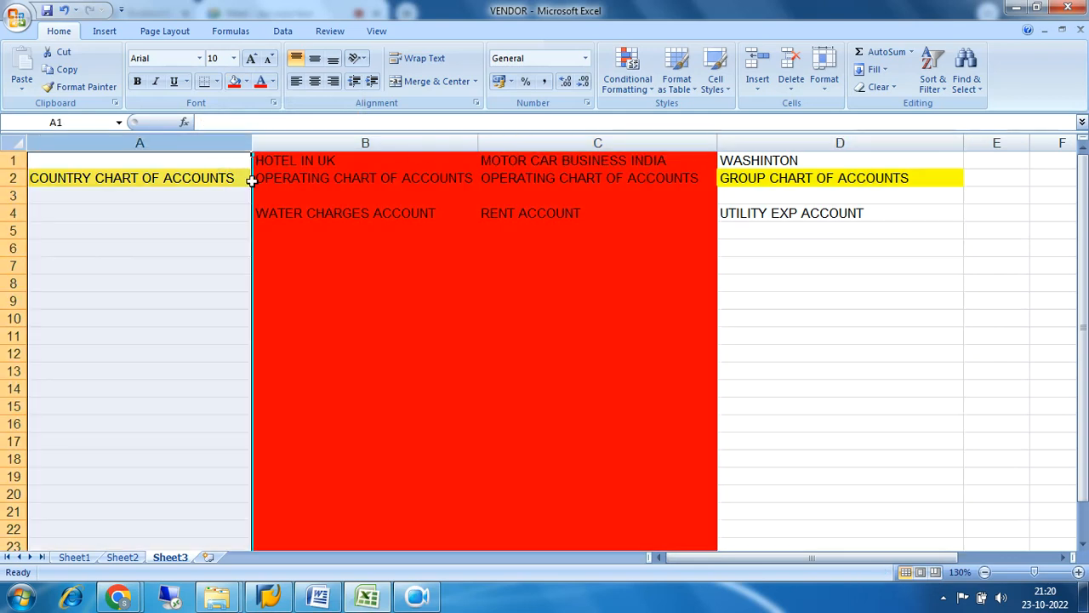
left_click(362, 142)
left_click_drag(361, 142, 540, 156)
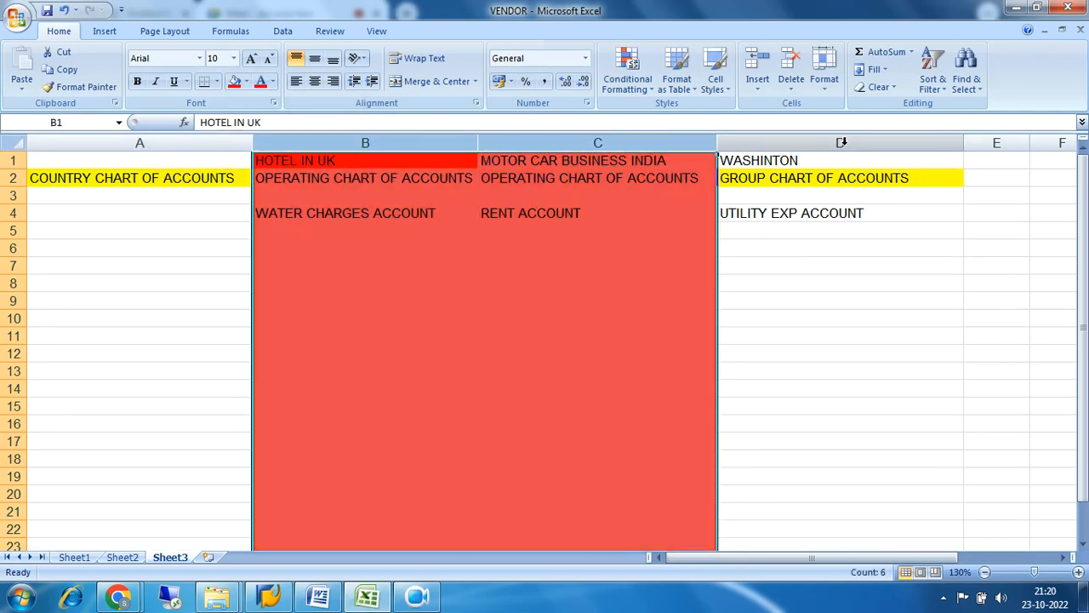
left_click(841, 143)
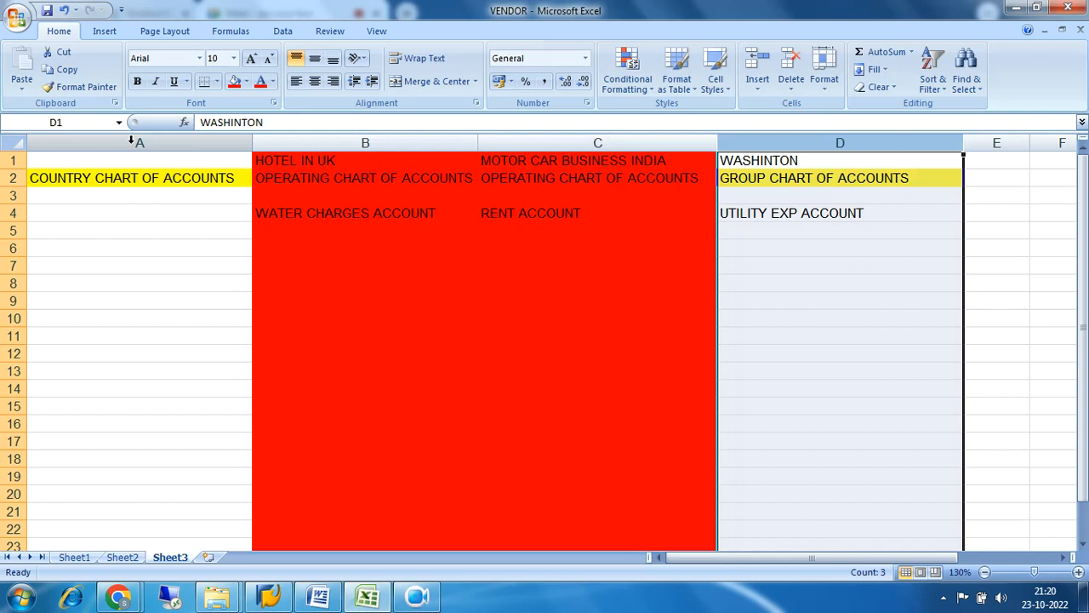
left_click(132, 142)
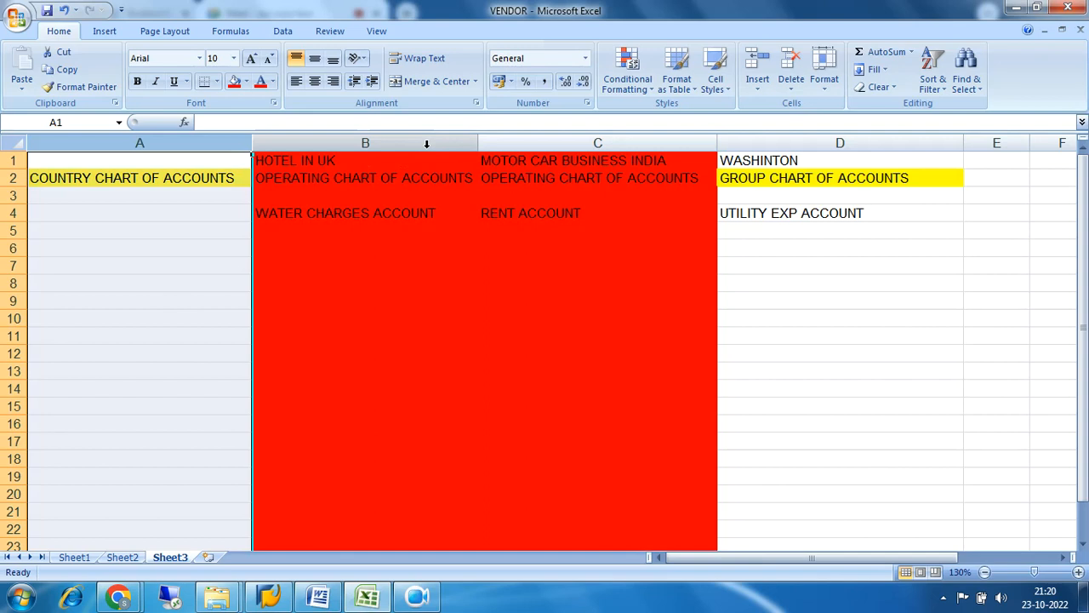
left_click(529, 217)
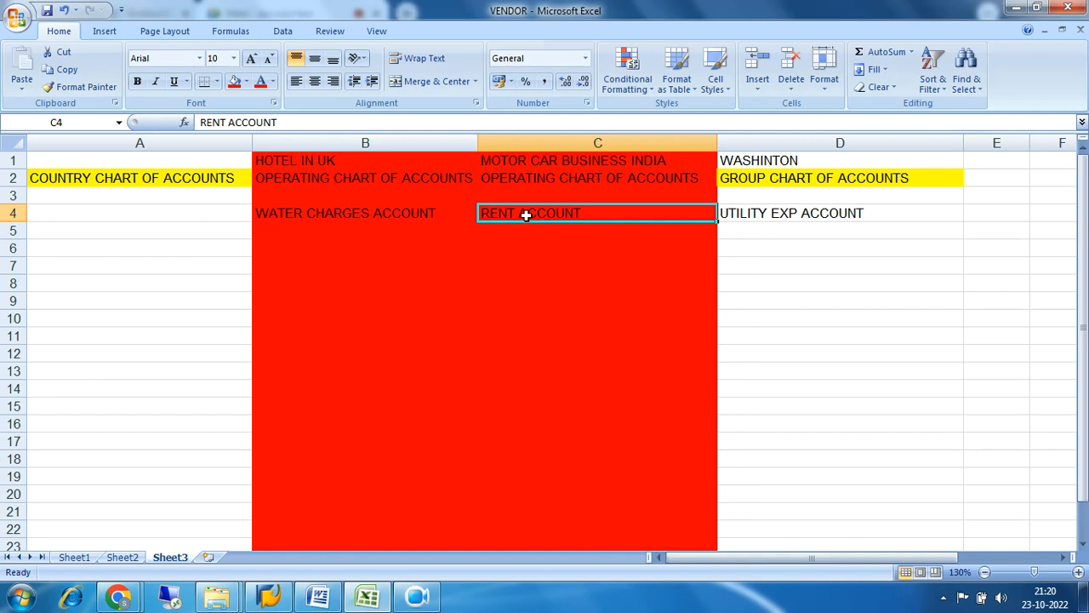
left_click(800, 221)
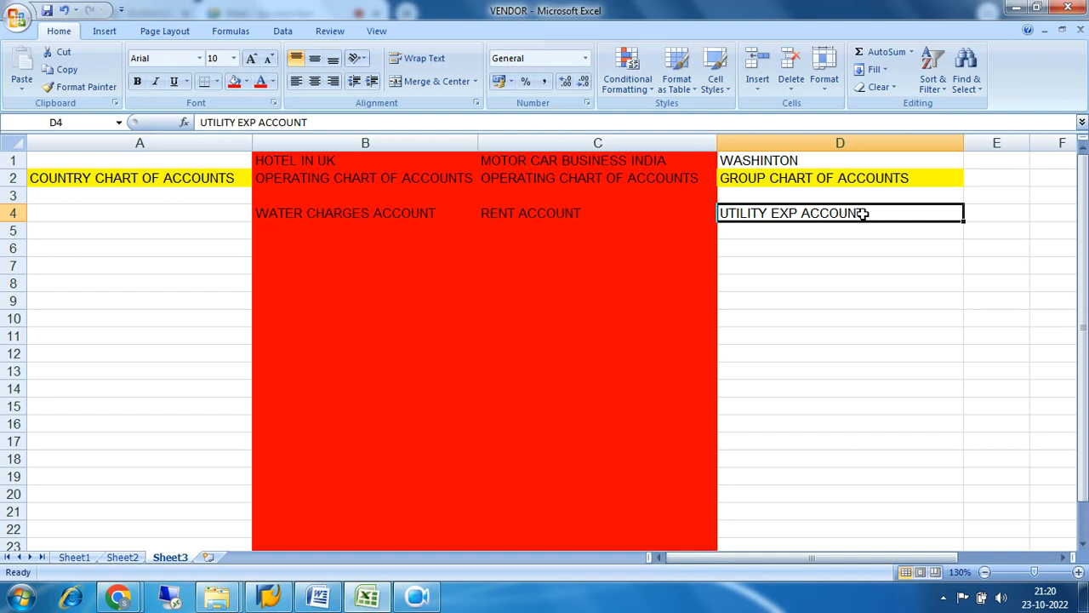
left_click(155, 213)
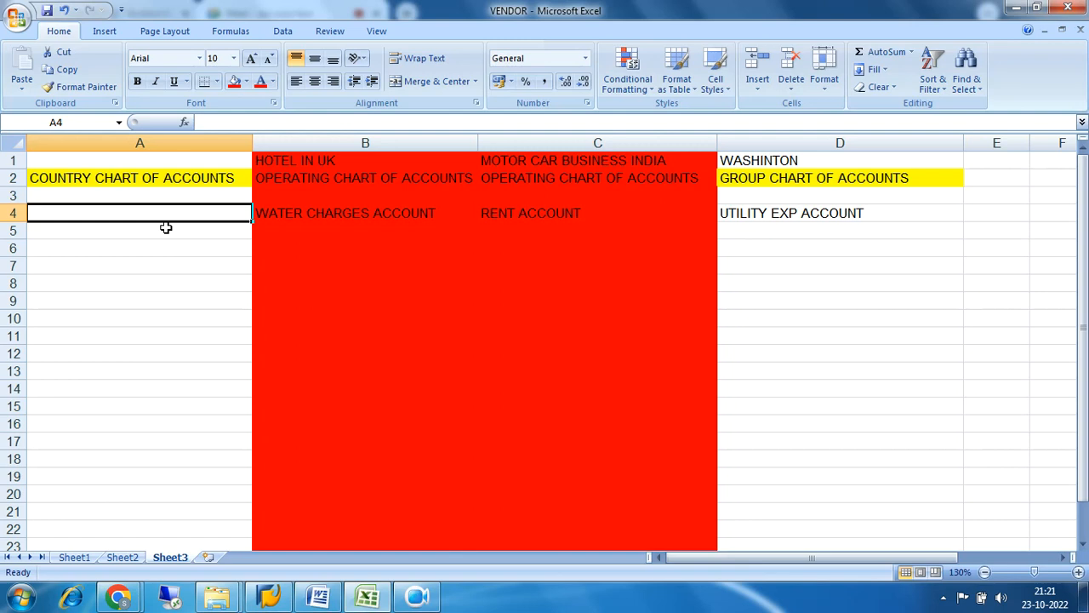
Fill the country chart of accounts column, A, with light green.
left_click(161, 142)
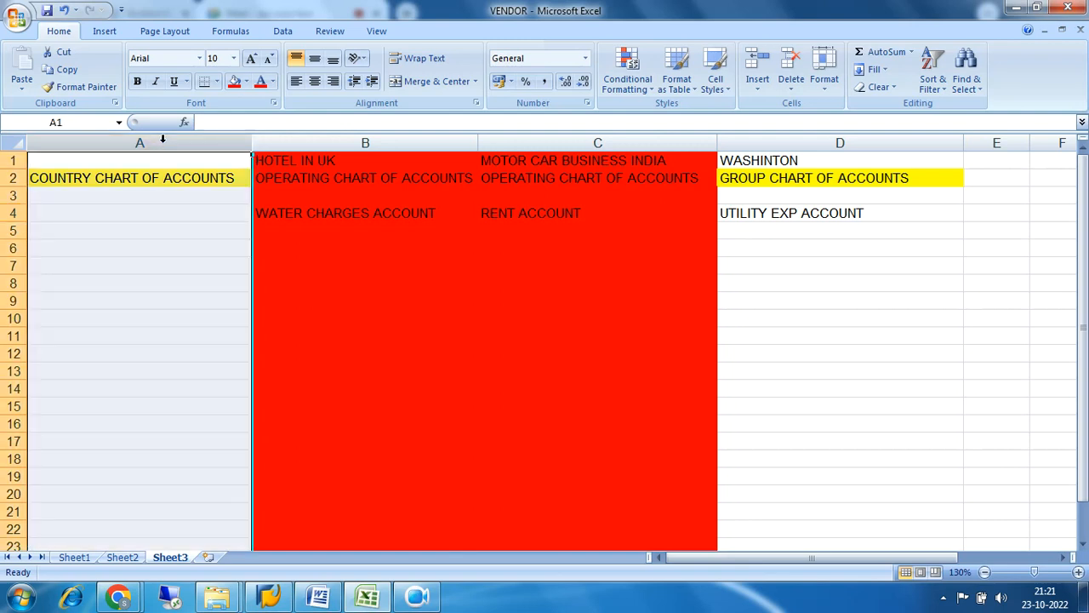
left_click(834, 142)
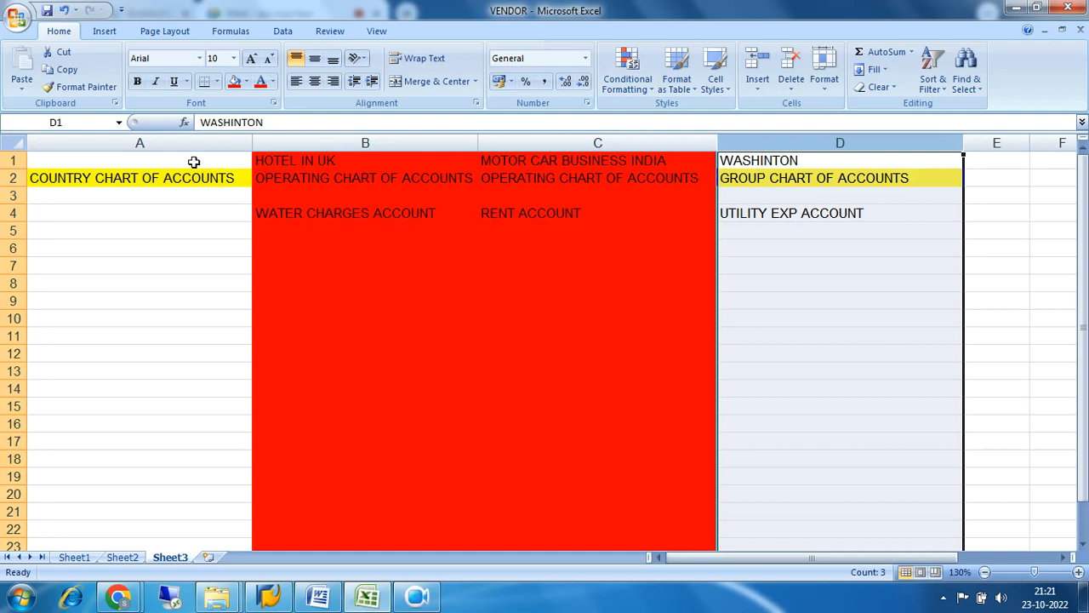
left_click(186, 143)
left_click(246, 80)
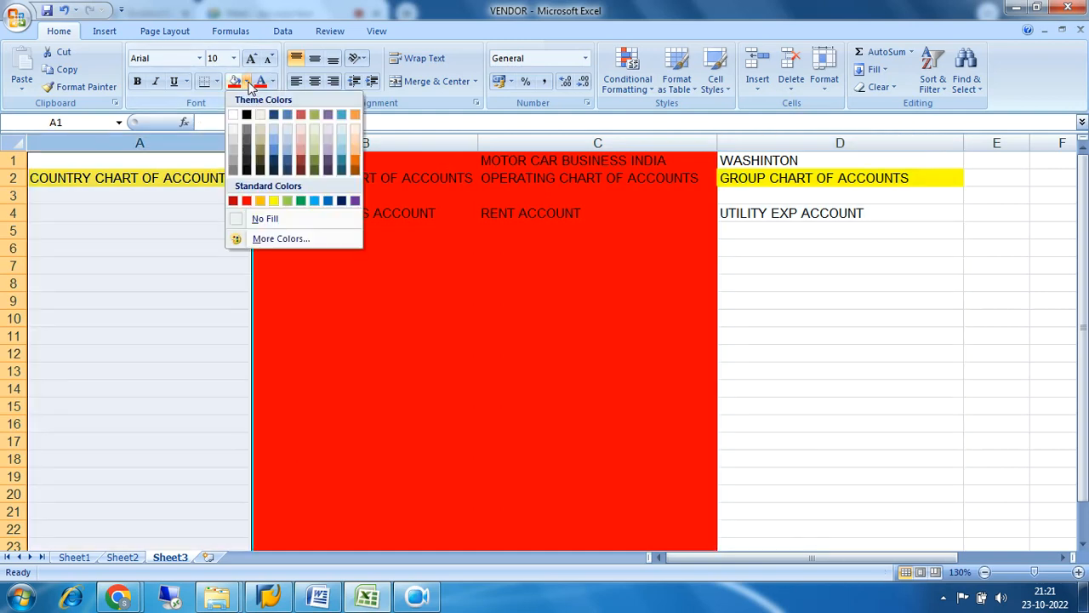
left_click(288, 201)
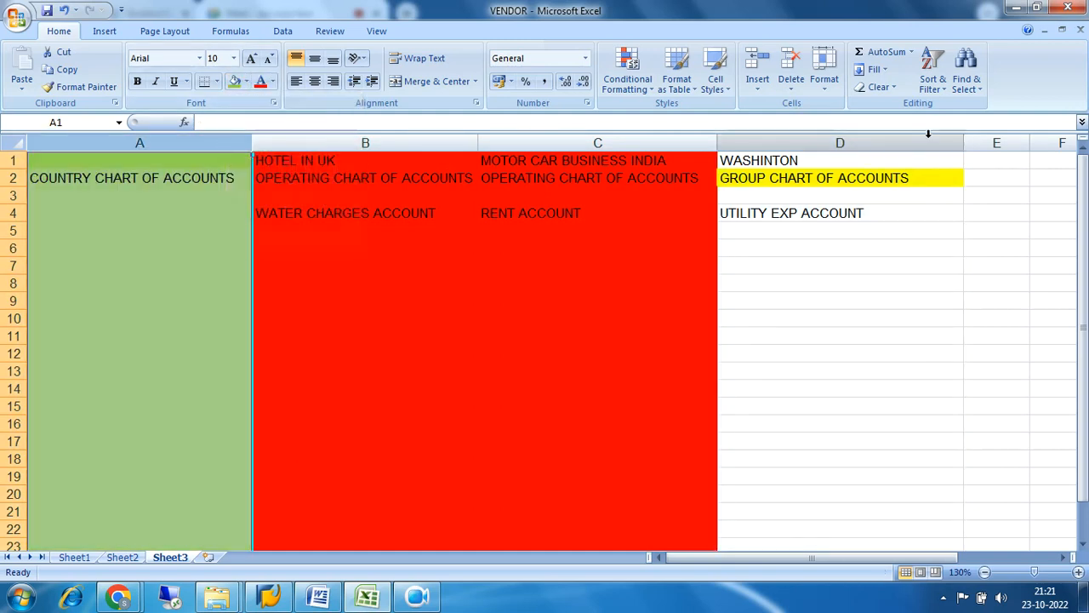
Fill the group chart of accounts column, D, with light blue.
left_click(904, 142)
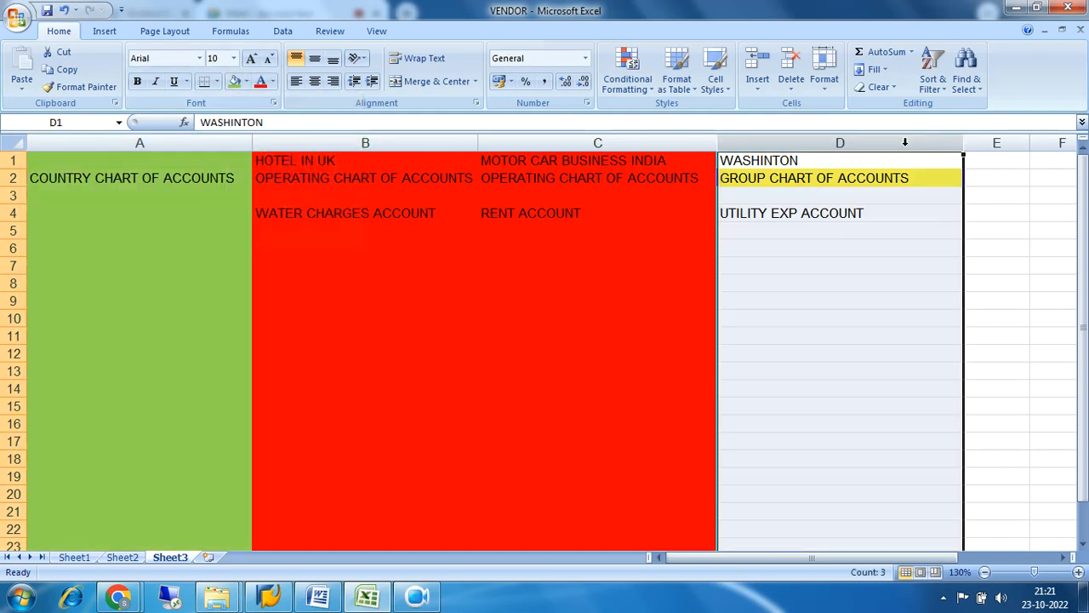
left_click(246, 80)
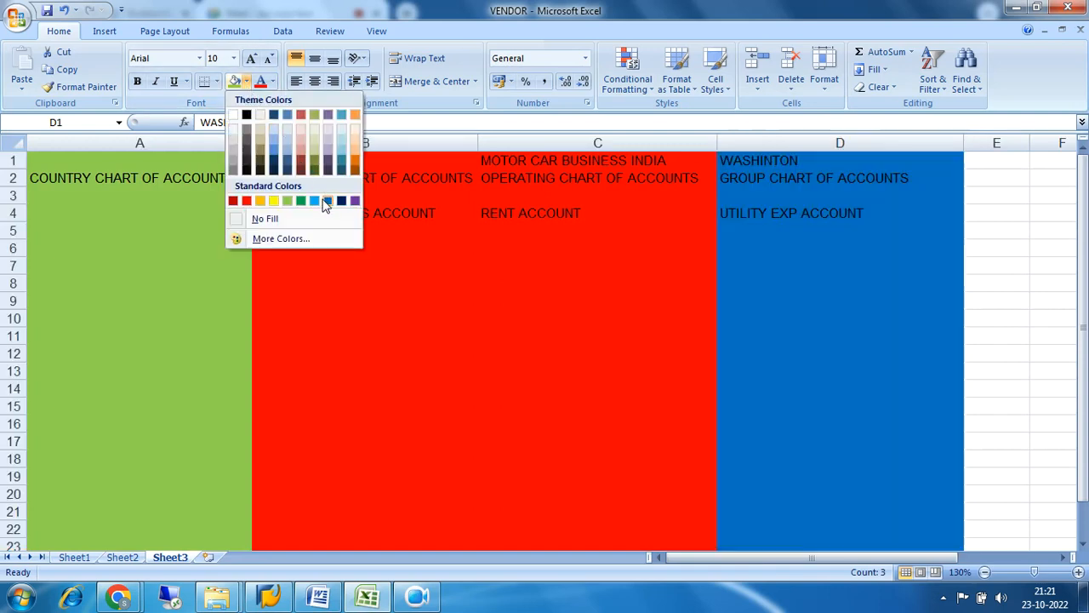
left_click(316, 201)
Review the group utility account in D4, the country chart column and the group chart column.
left_click(919, 213)
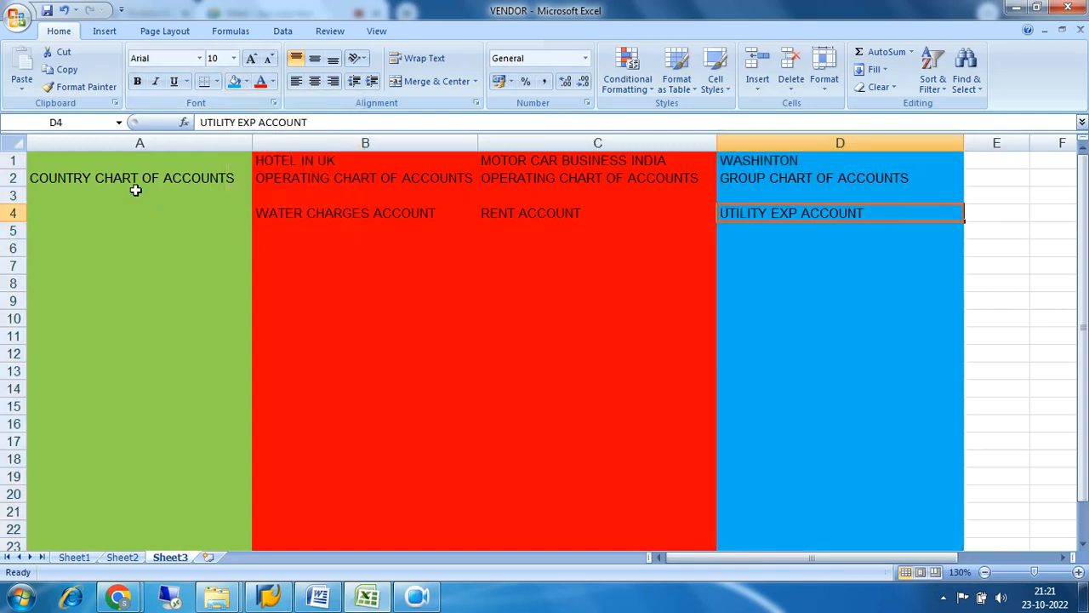
left_click(138, 142)
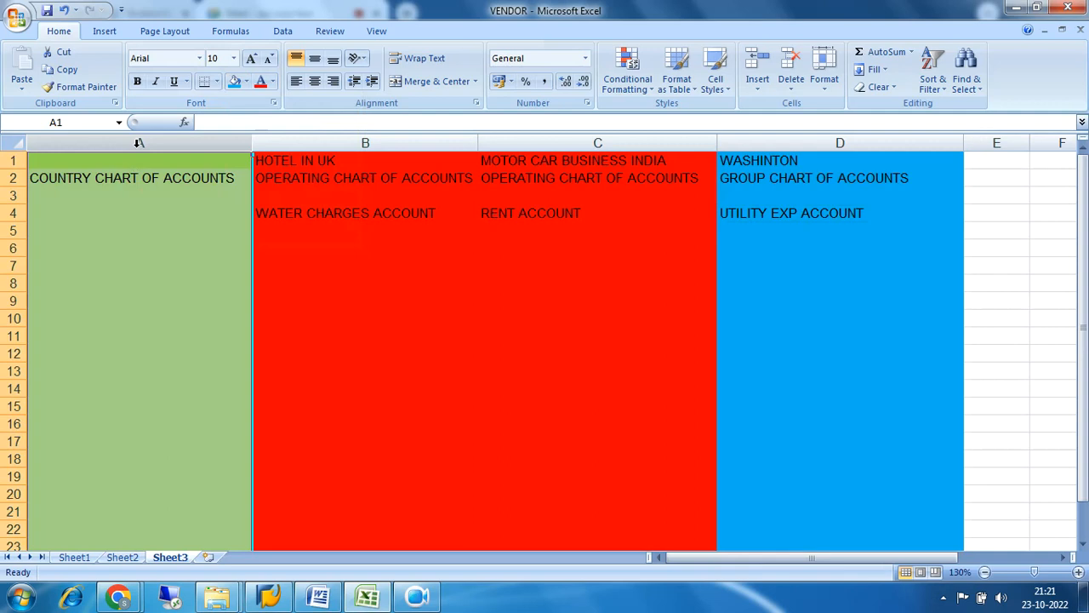
left_click(769, 140)
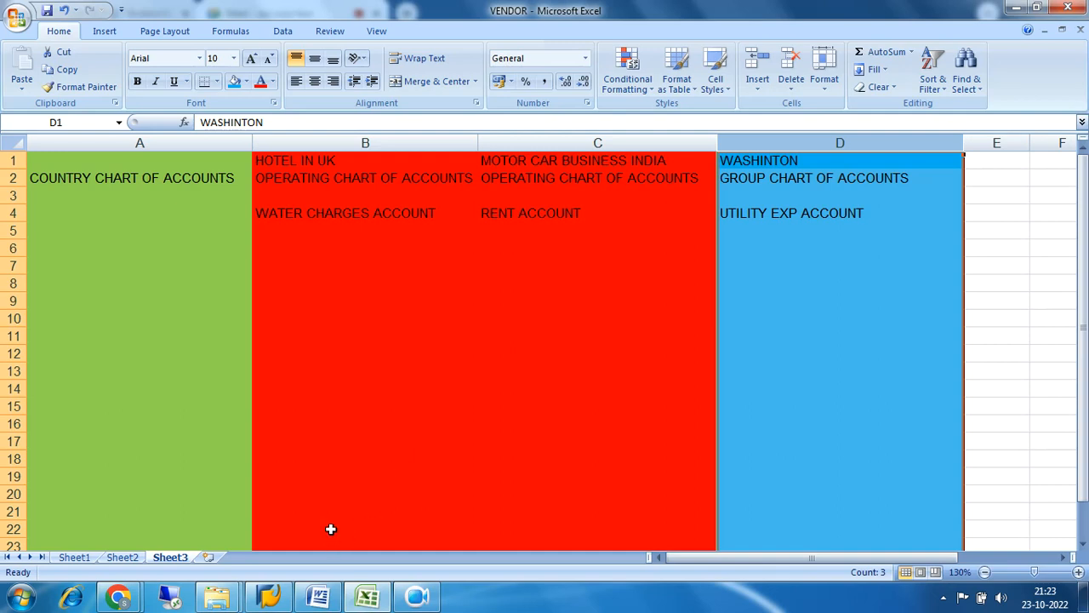
Switch to SAP Logon and open the ECC FUNCTIONAL connection.
left_click(281, 591)
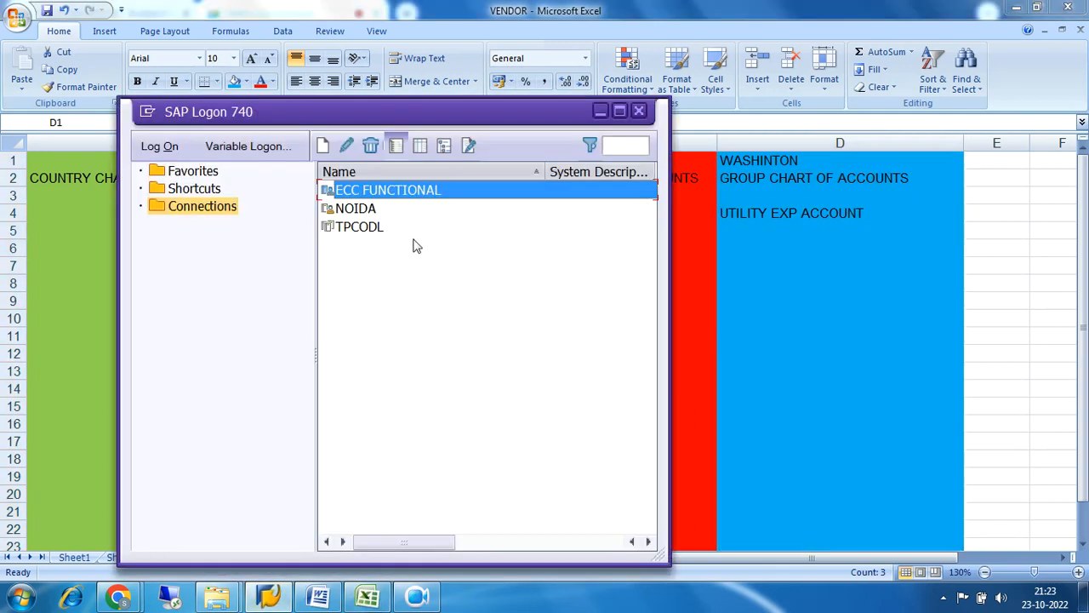
double_click(377, 191)
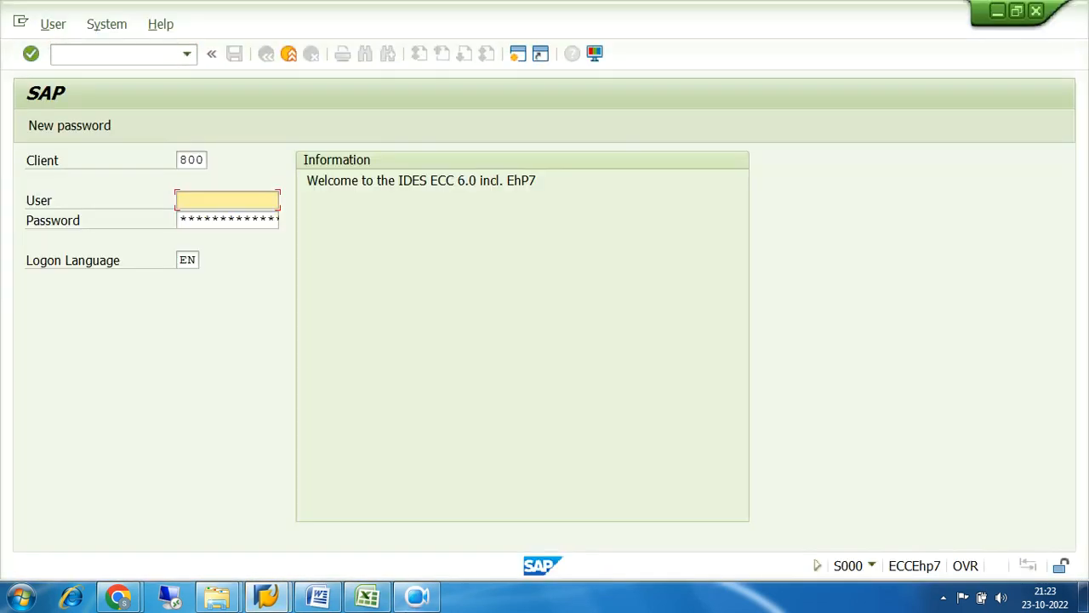
left_click(422, 600)
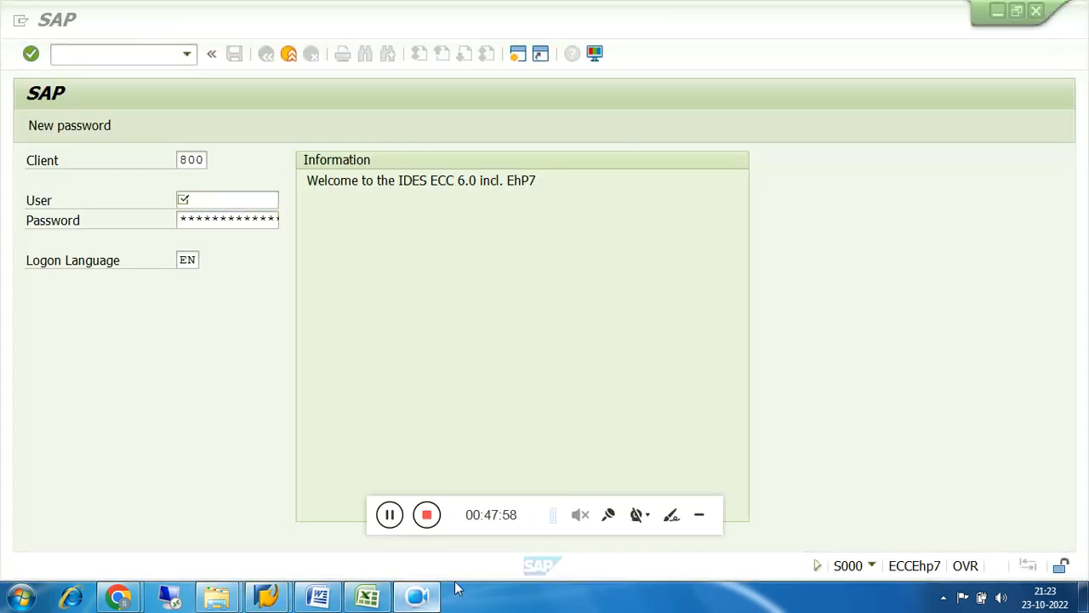
left_click(701, 516)
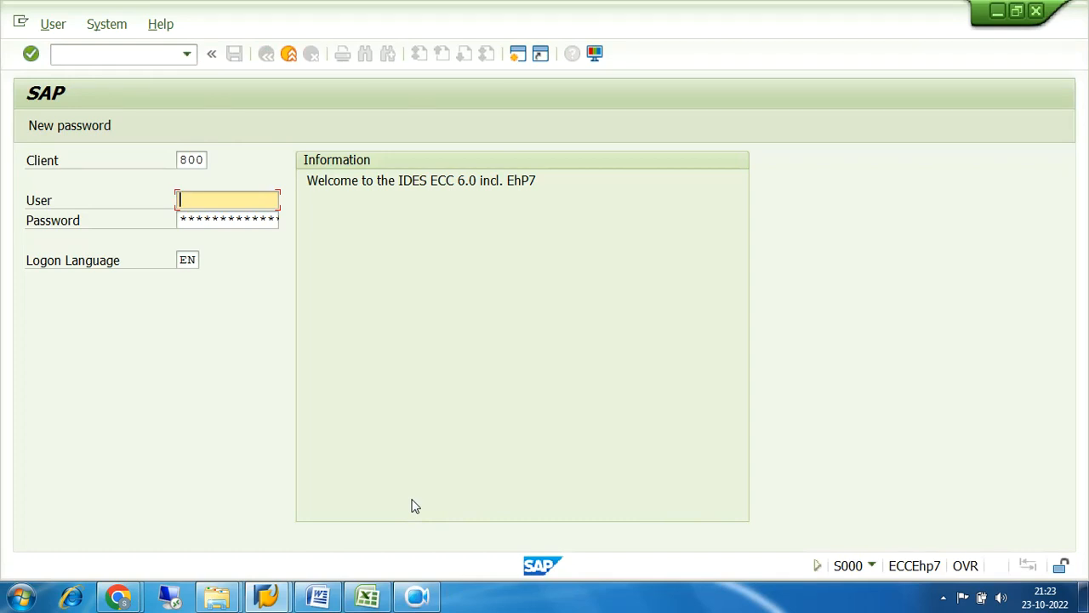
Log on to client 800 with the saved user ID and the account password.
key("Down")
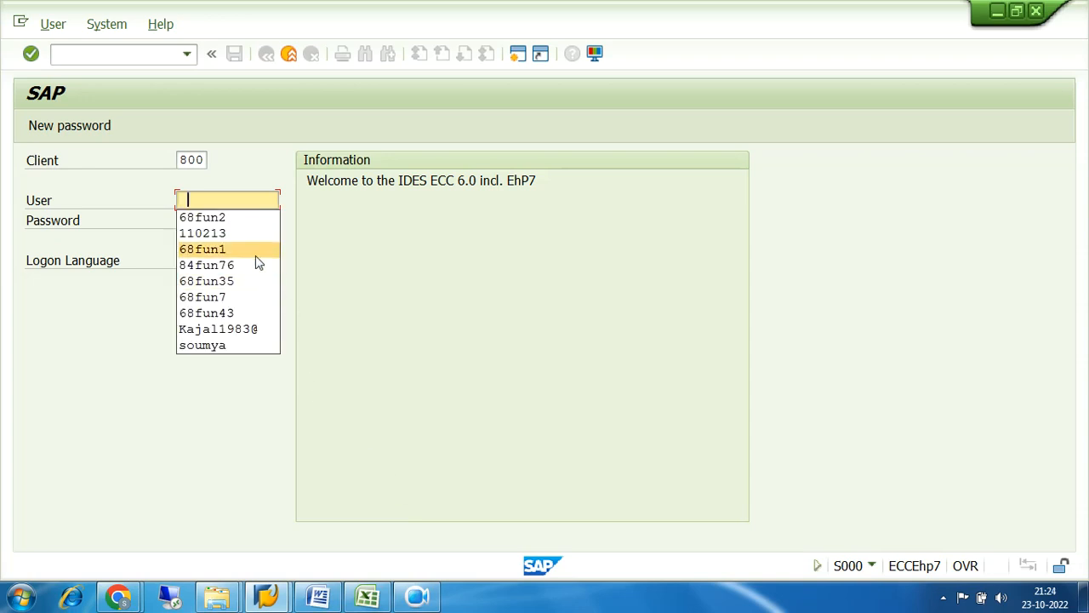
left_click(238, 217)
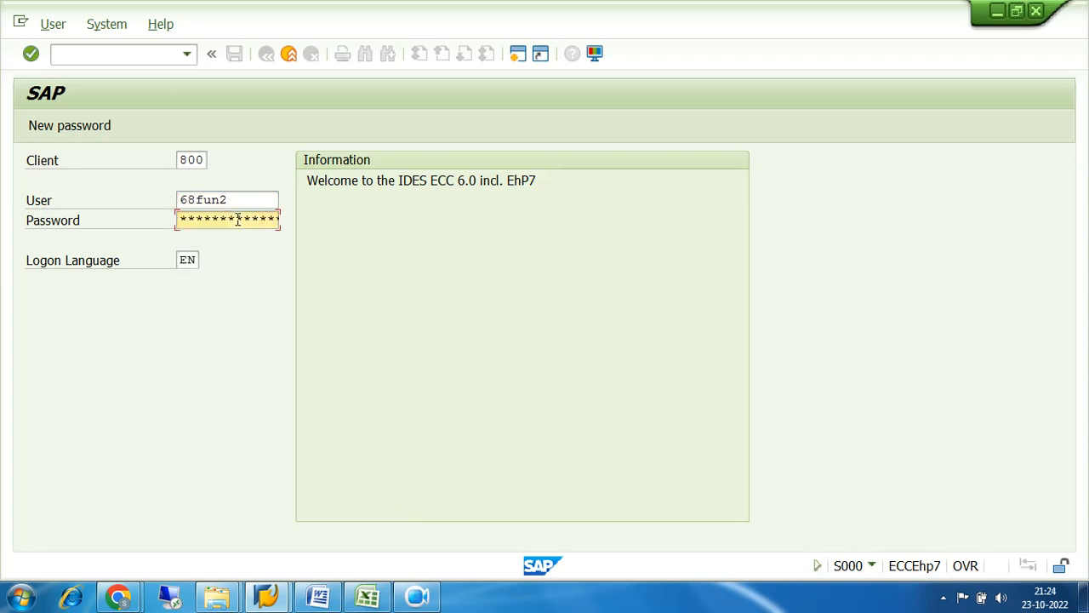
type("**********")
key("Return")
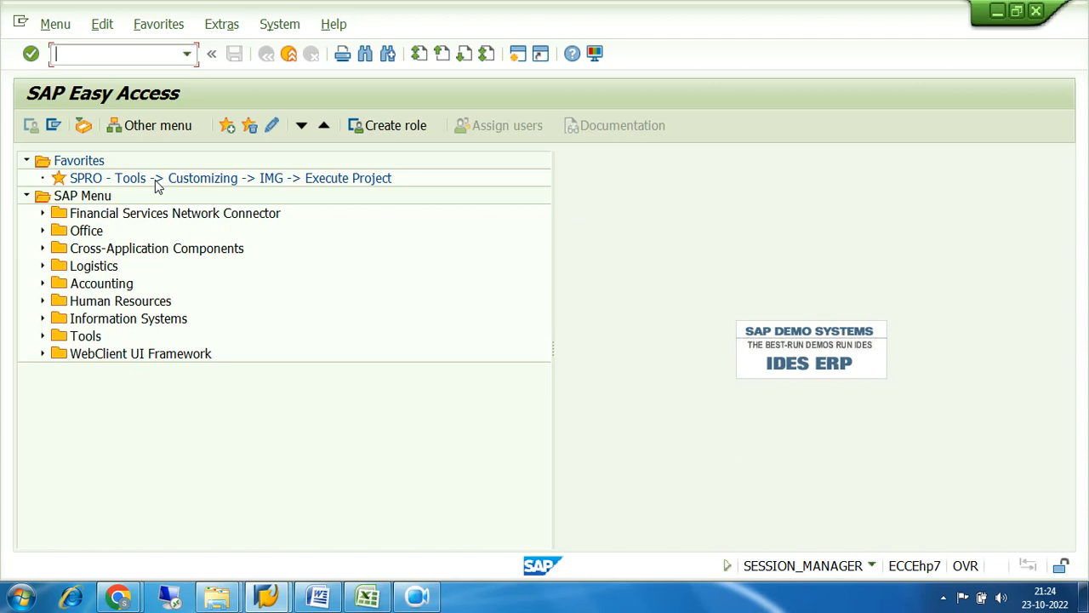
Open the SAP Reference IMG from the SPRO favorite and expand Financial Accounting (New) down to General Ledger Accounting (New).
double_click(156, 181)
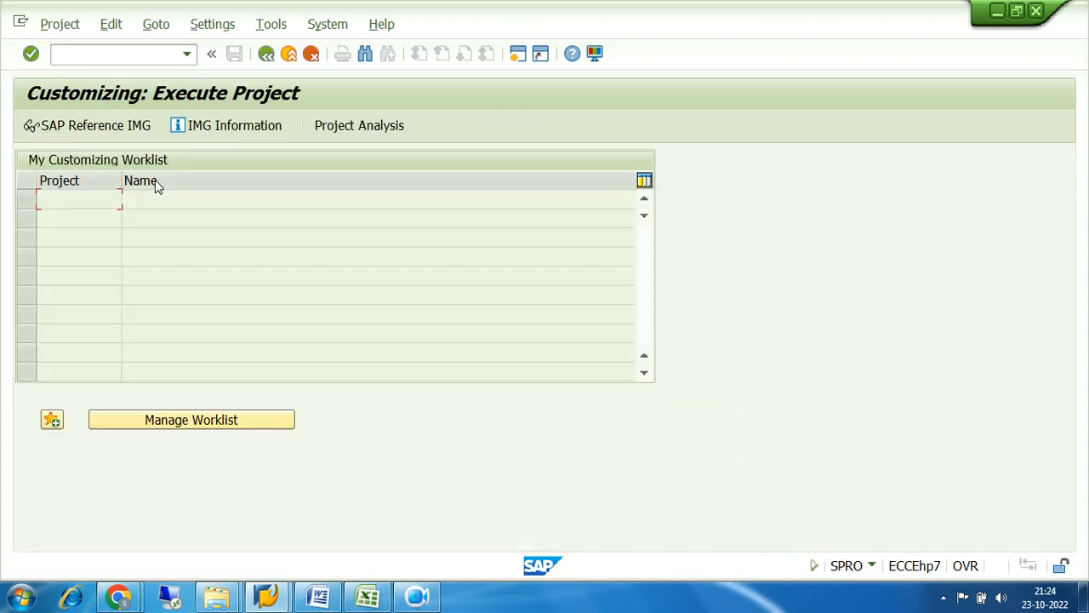
left_click(114, 126)
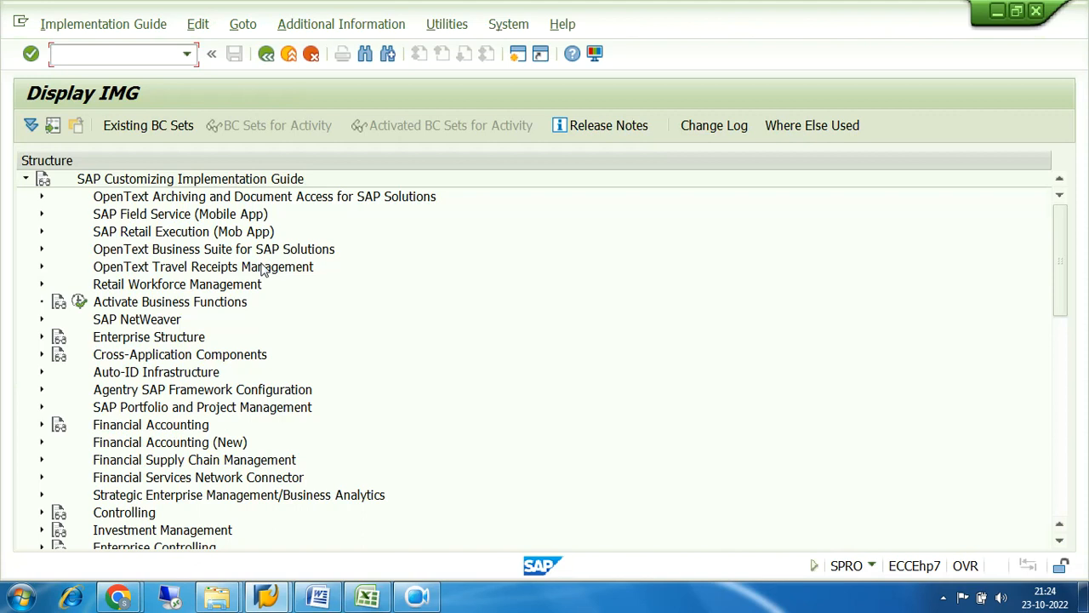
left_click(41, 441)
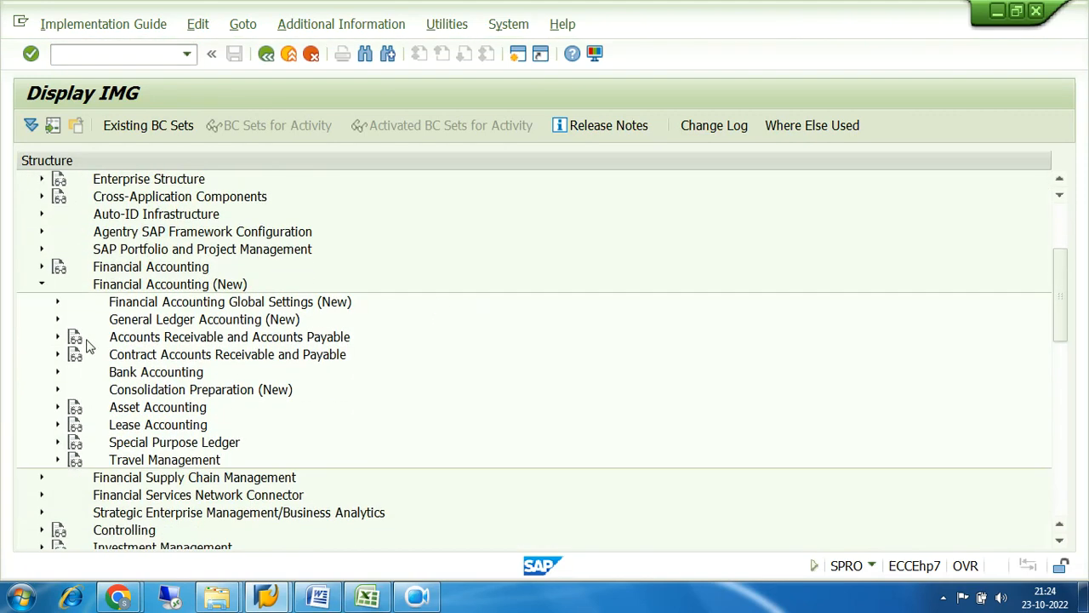
left_click(58, 319)
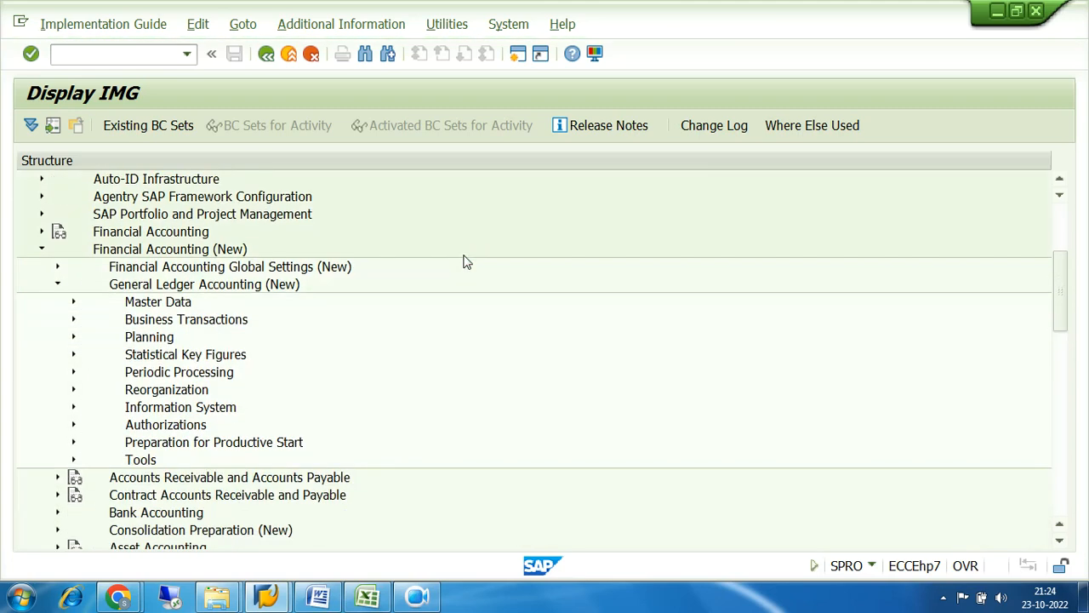
Open the Edit Chart of Accounts List activity under Master Data, G/L Accounts, Preparations.
left_click(73, 284)
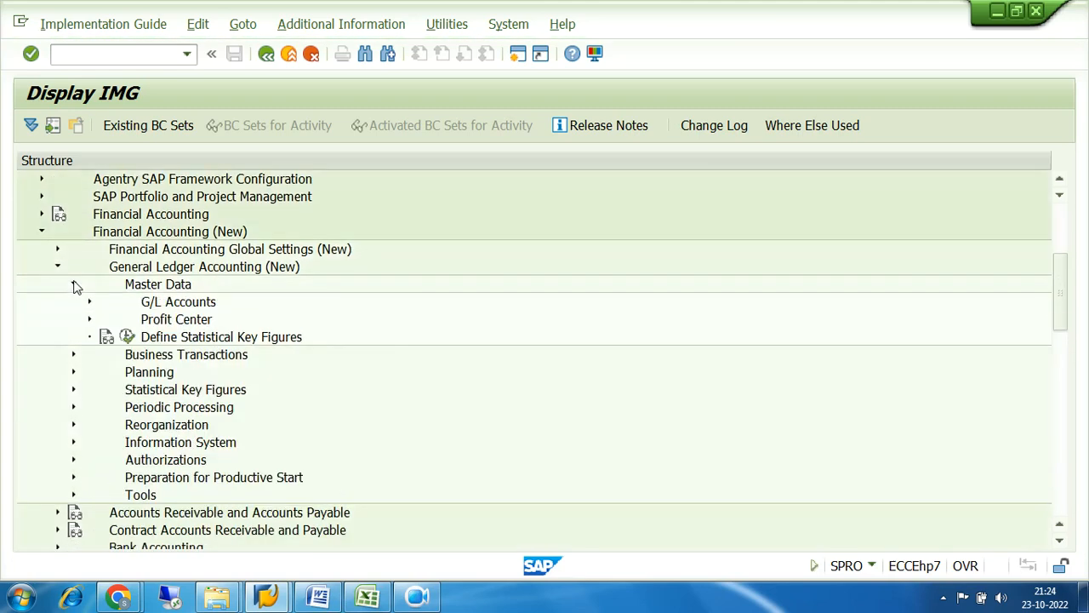
left_click(90, 302)
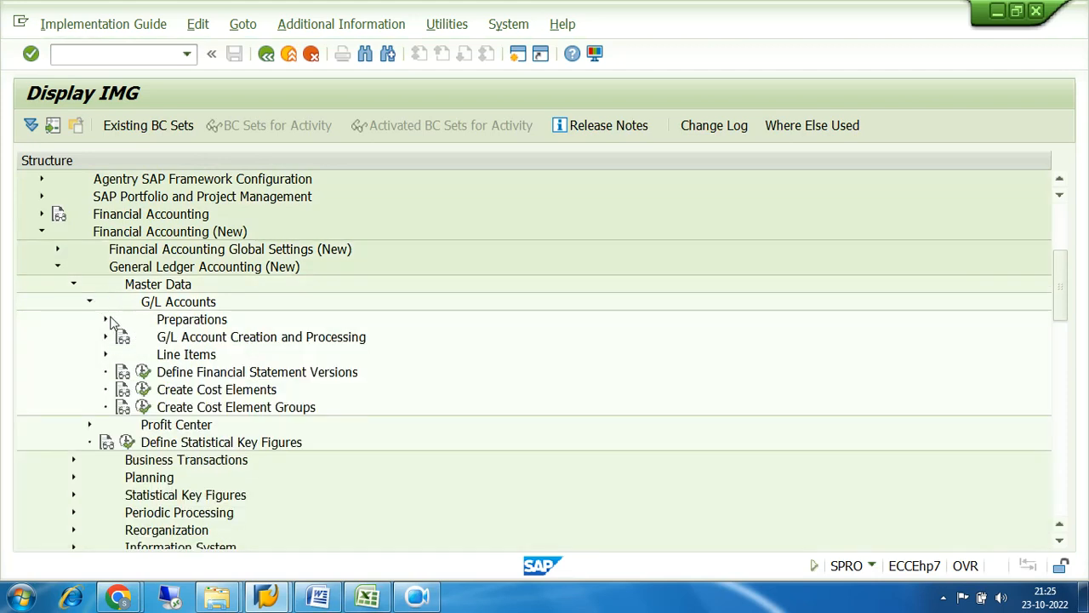
left_click(105, 321)
scroll(502, 255, "down", 2)
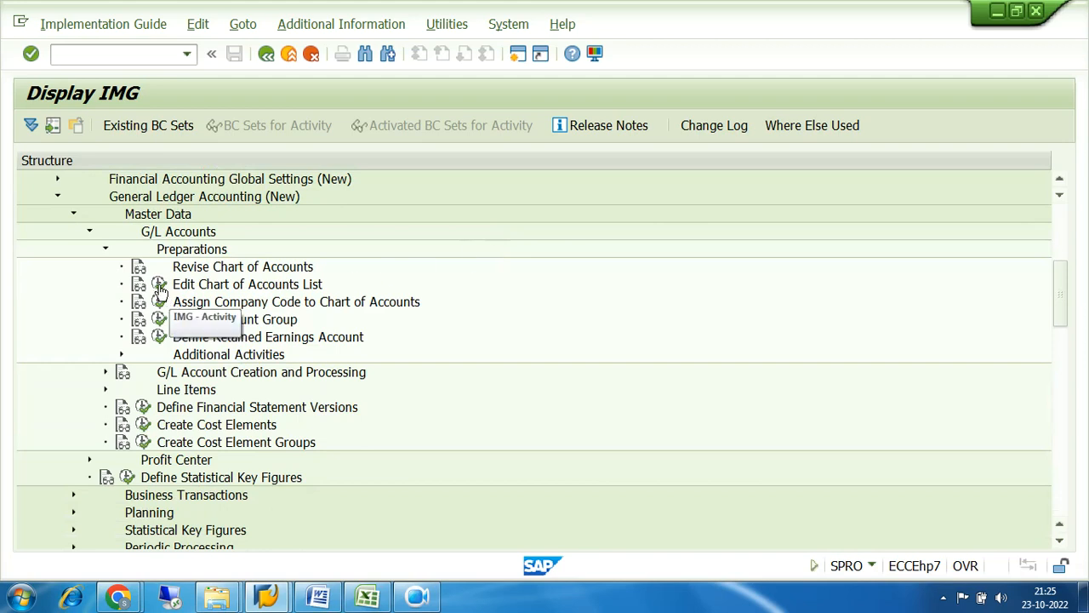
left_click(159, 286)
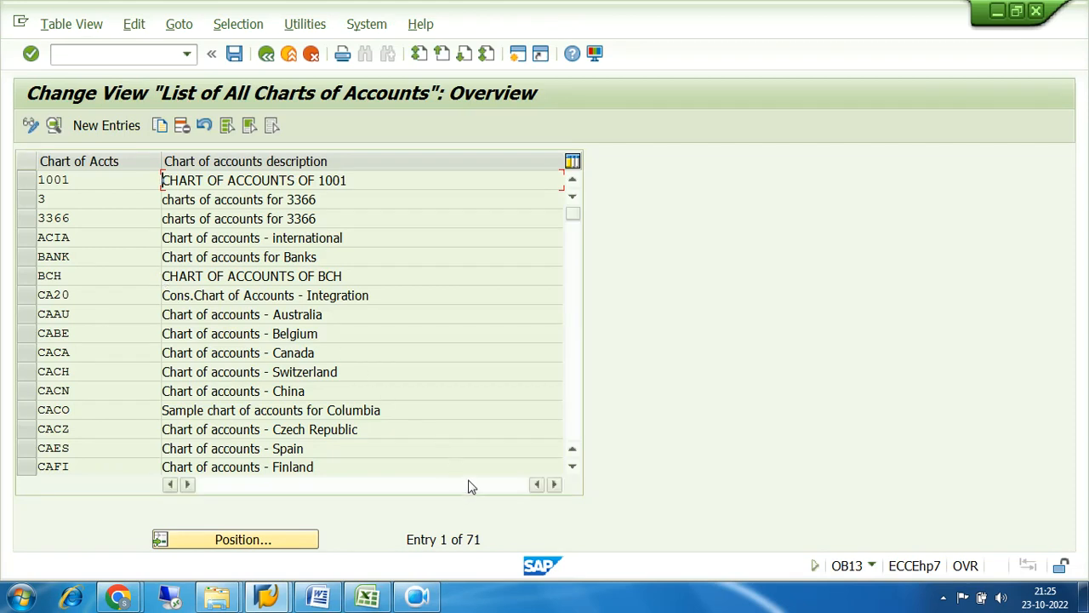
Create a new entry in the chart of accounts list with the chart of accounts key 7100.
left_click_drag(484, 538, 400, 539)
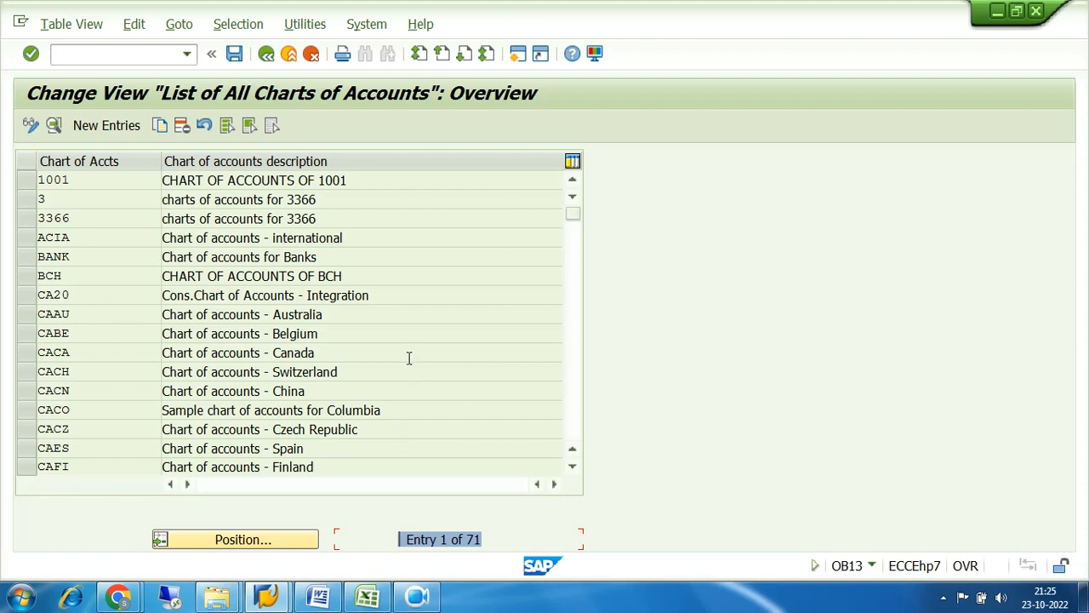
left_click(103, 128)
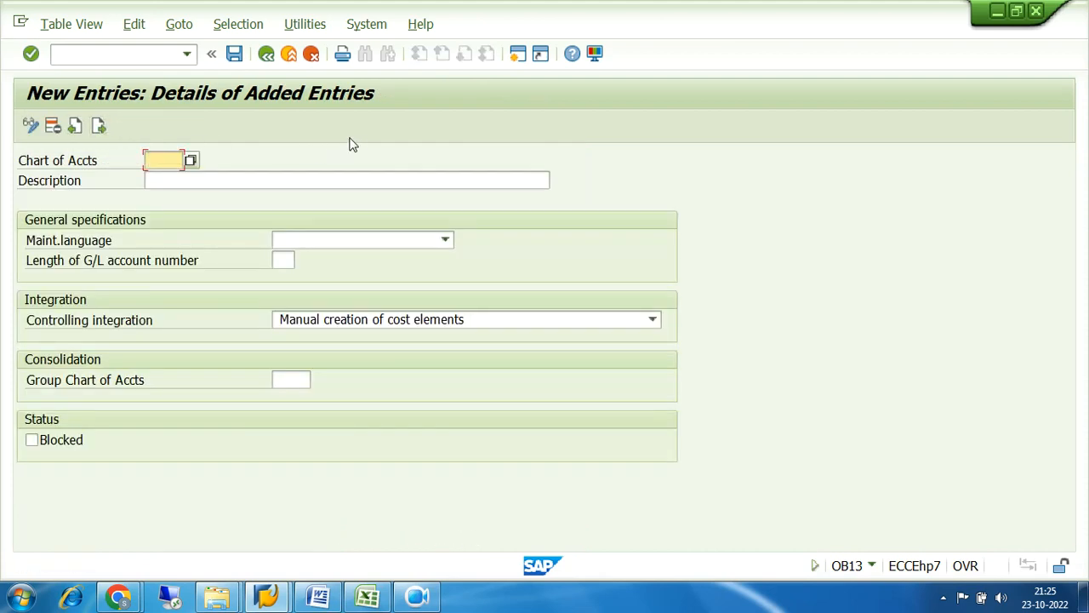
type("7100")
left_click_drag(181, 160, 146, 160)
Enter the description OPERATING CHART OF ACCOUNT 7100 for the new chart of accounts.
left_click(157, 181)
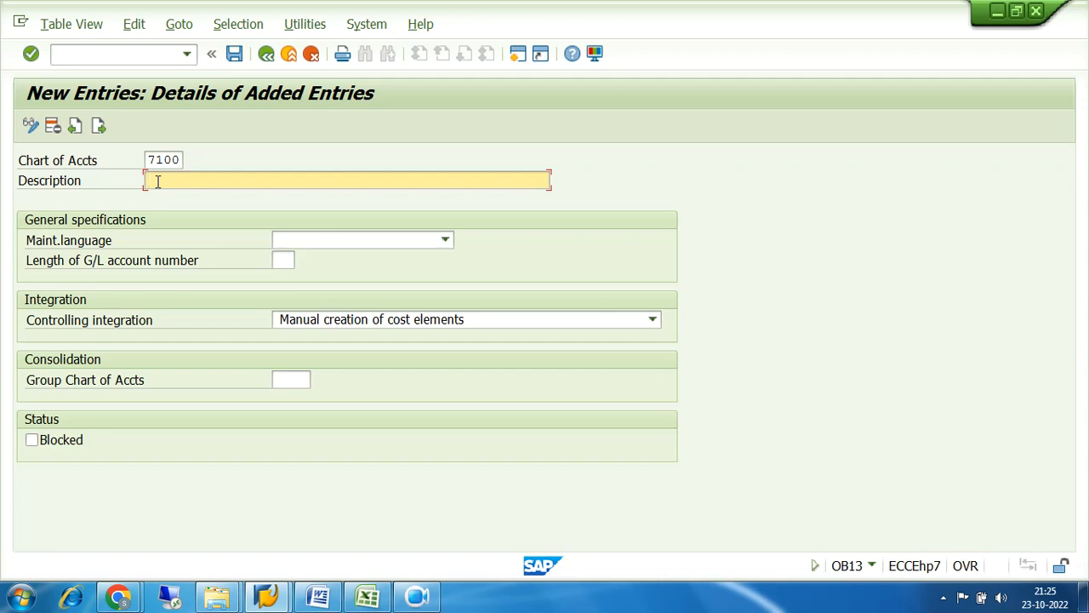
type("OPERING COA")
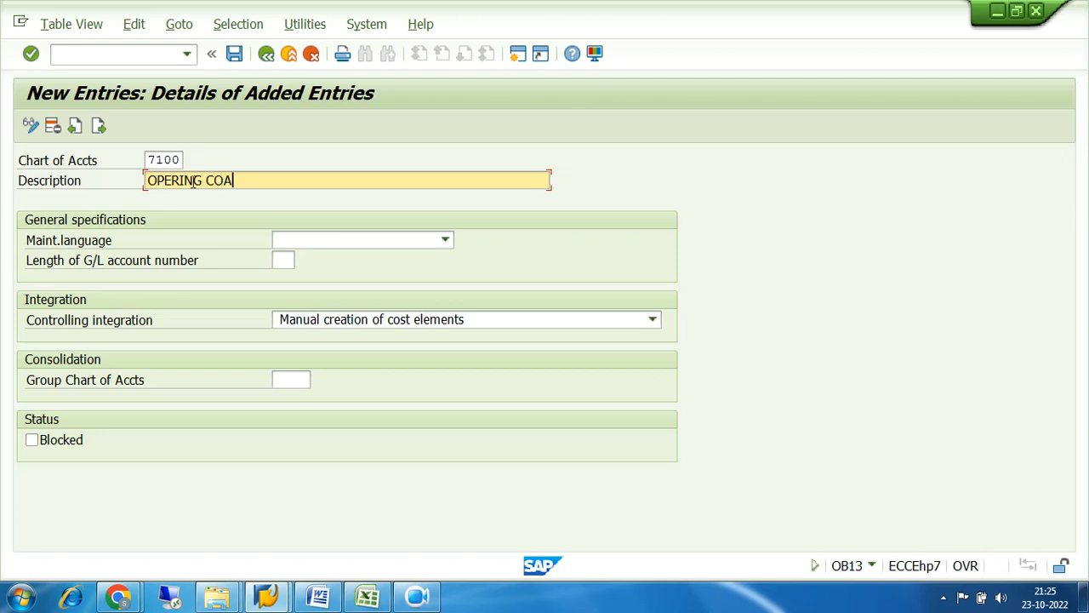
key("BackSpace")
key("BackSpace")
key("BackSpace")
key("BackSpace")
key("BackSpace")
key("BackSpace")
key("BackSpace")
type("ATING CHART OF")
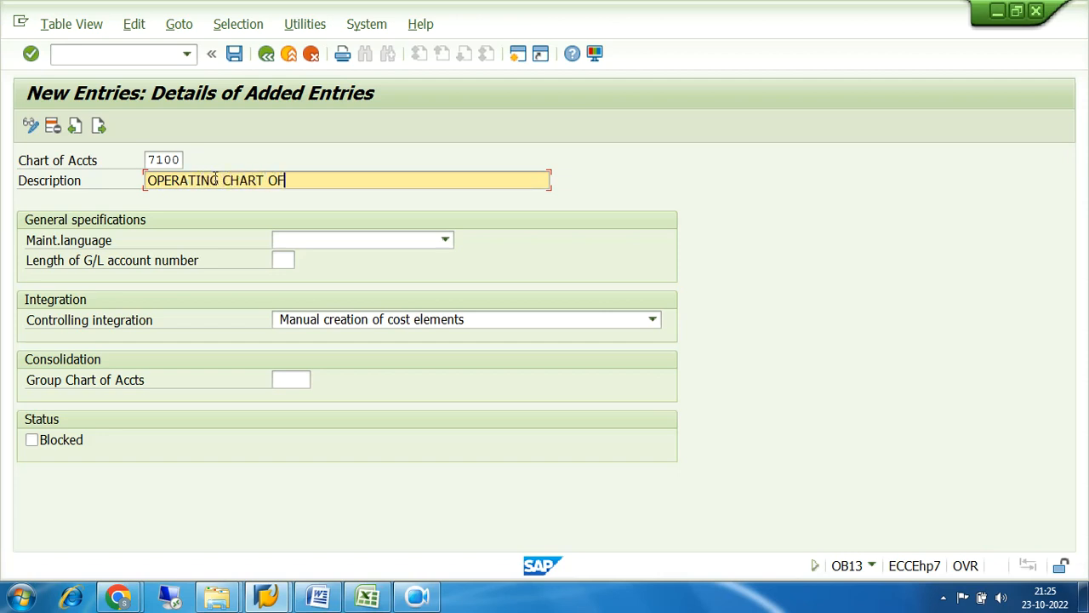
type(" ACCOUN")
type("T 7100")
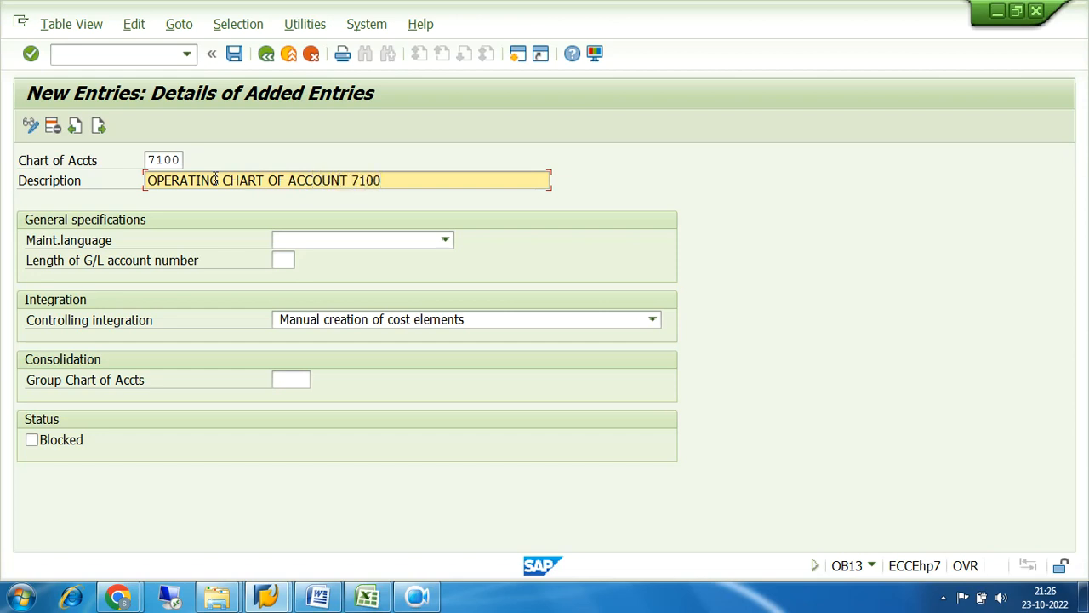
left_click_drag(184, 160, 147, 161)
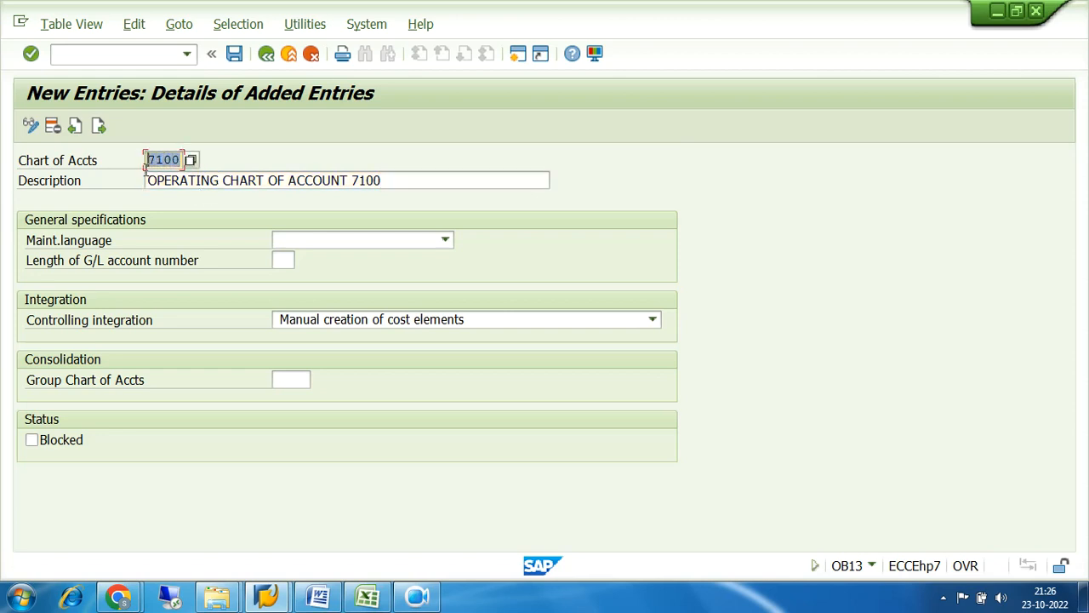
left_click_drag(397, 179, 131, 190)
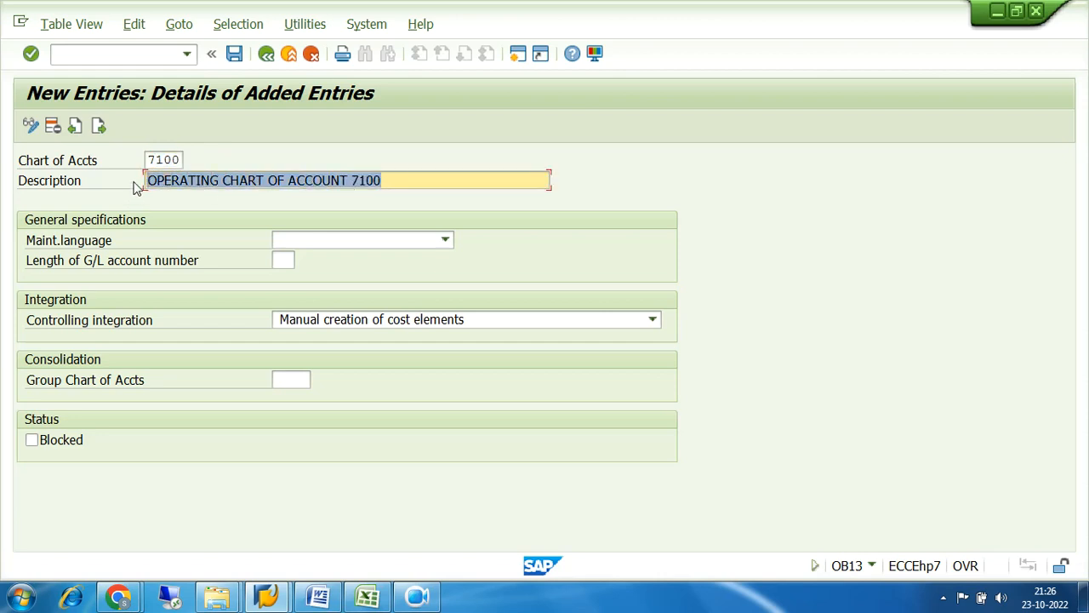
left_click_drag(149, 160, 189, 160)
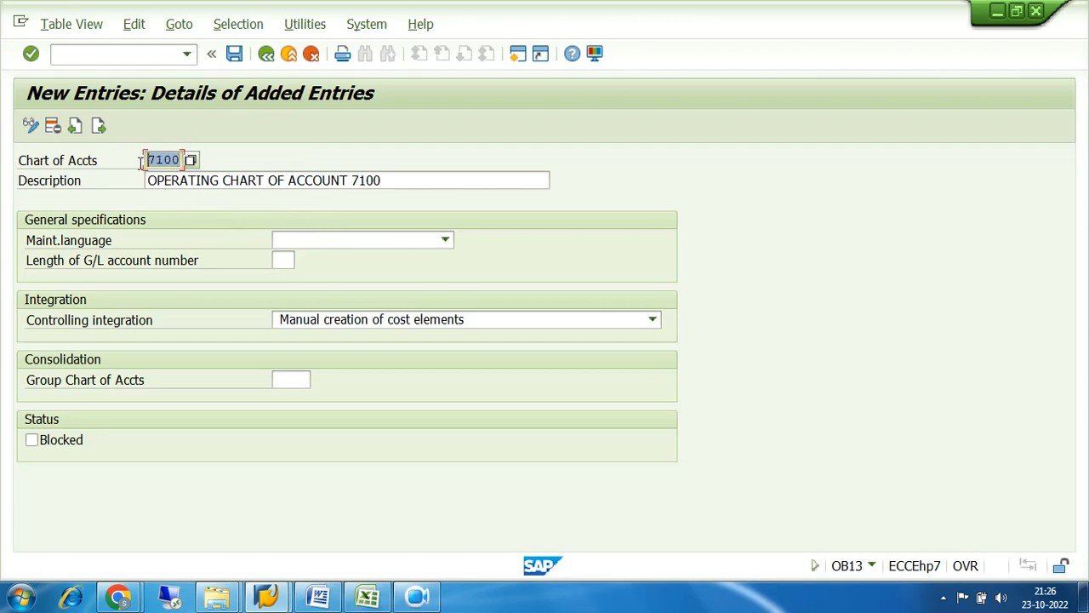
left_click_drag(388, 181, 142, 160)
left_click_drag(177, 160, 149, 163)
Configure chart 7100 with maintenance language English, G/L account number length 6 and manual creation of cost elements.
left_click(446, 241)
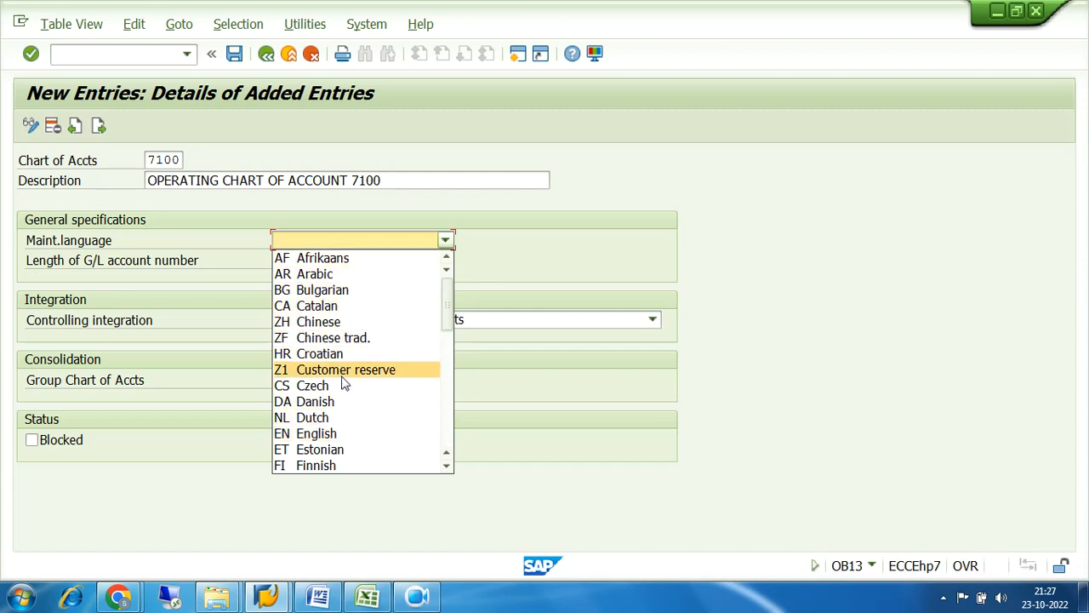
left_click(323, 436)
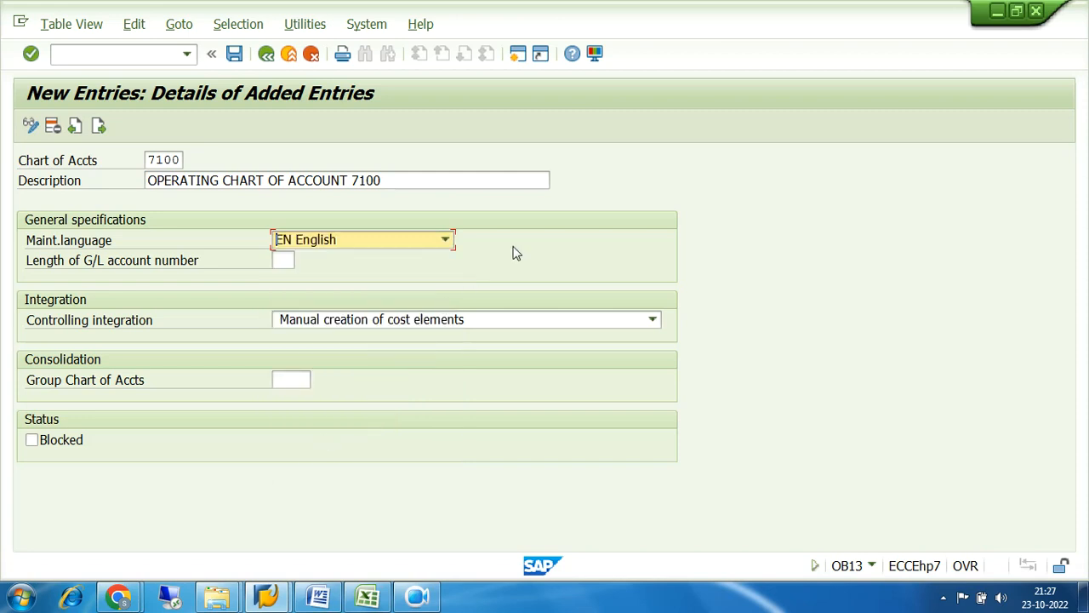
left_click(284, 260)
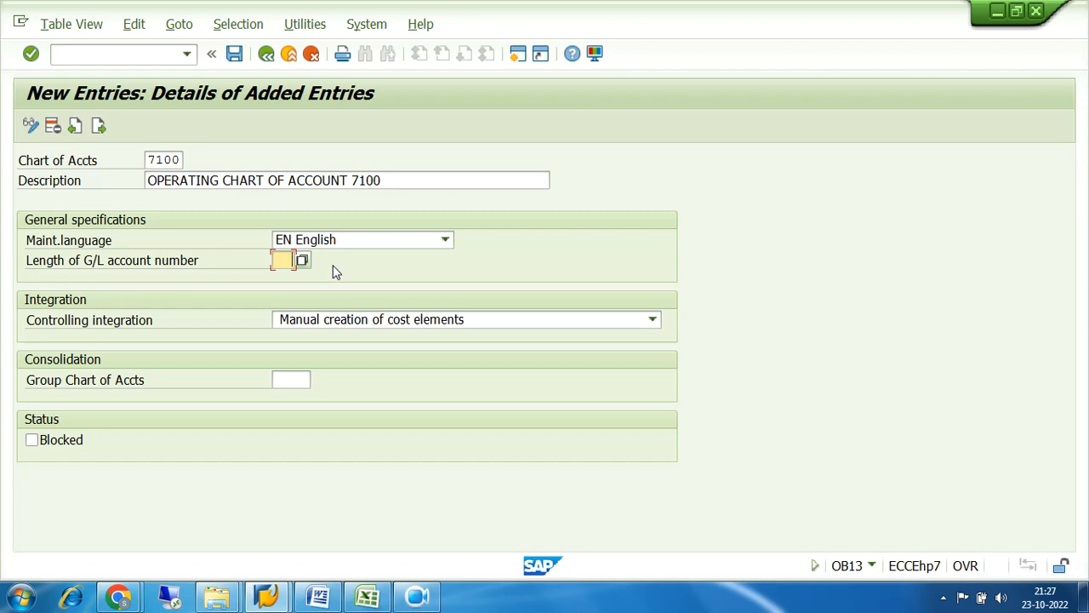
type("6")
left_click(652, 322)
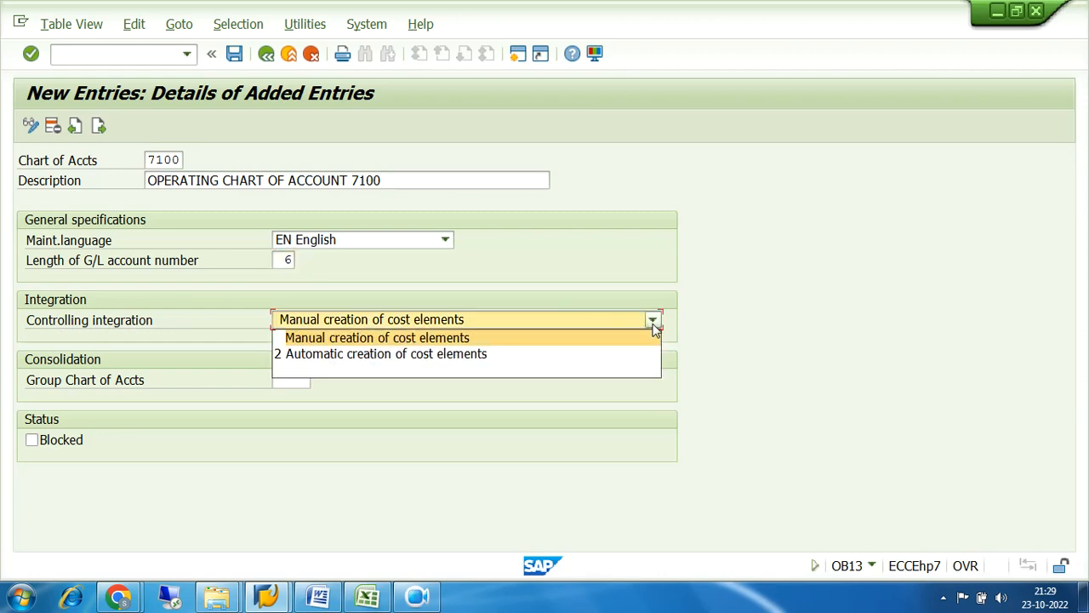
left_click(461, 340)
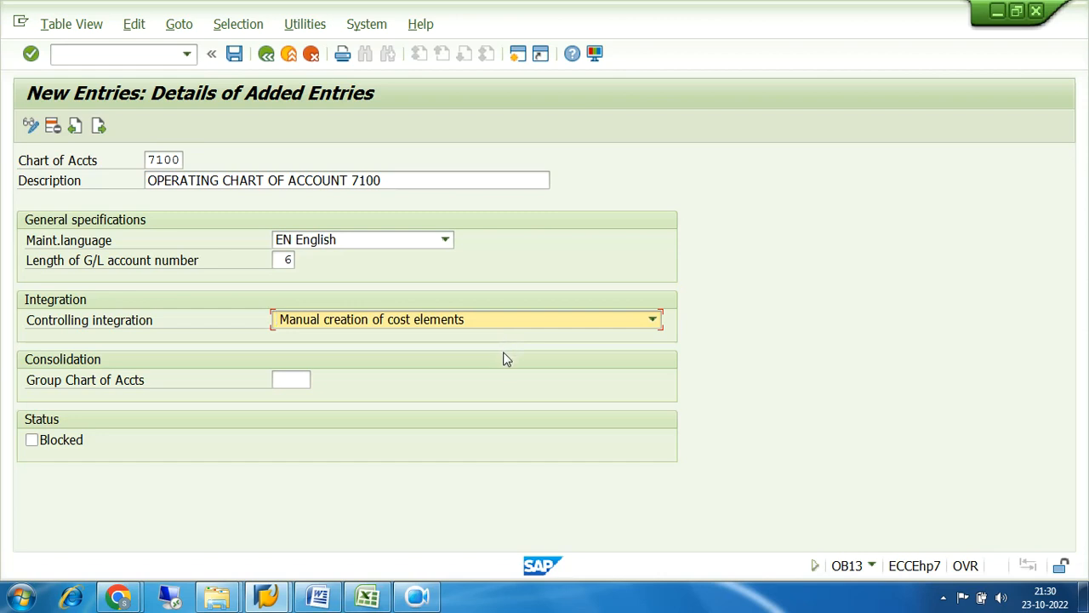
left_click(290, 379)
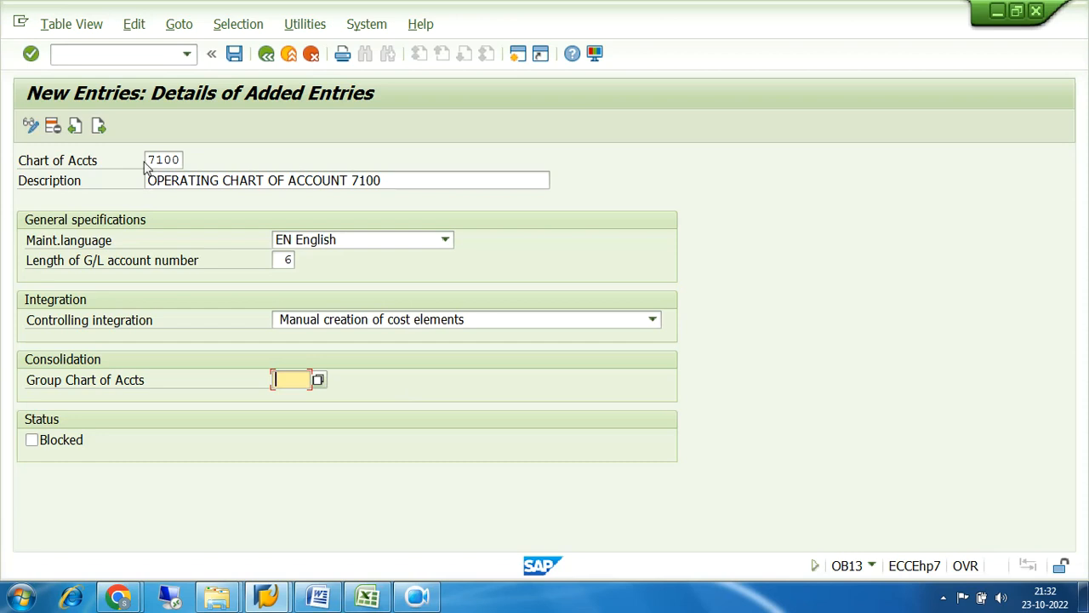
left_click_drag(147, 160, 184, 161)
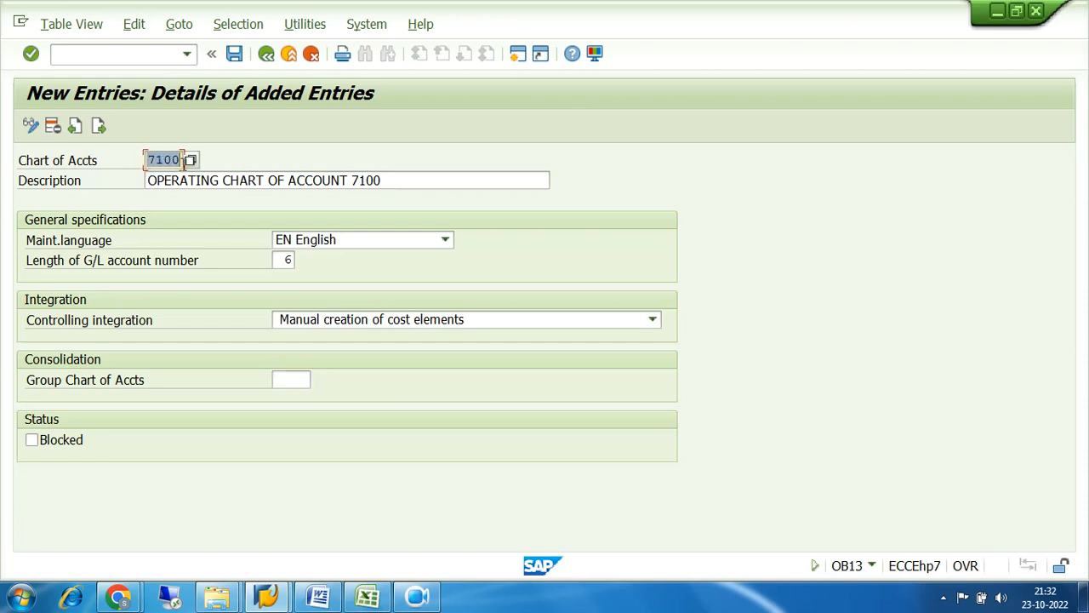
left_click(284, 379)
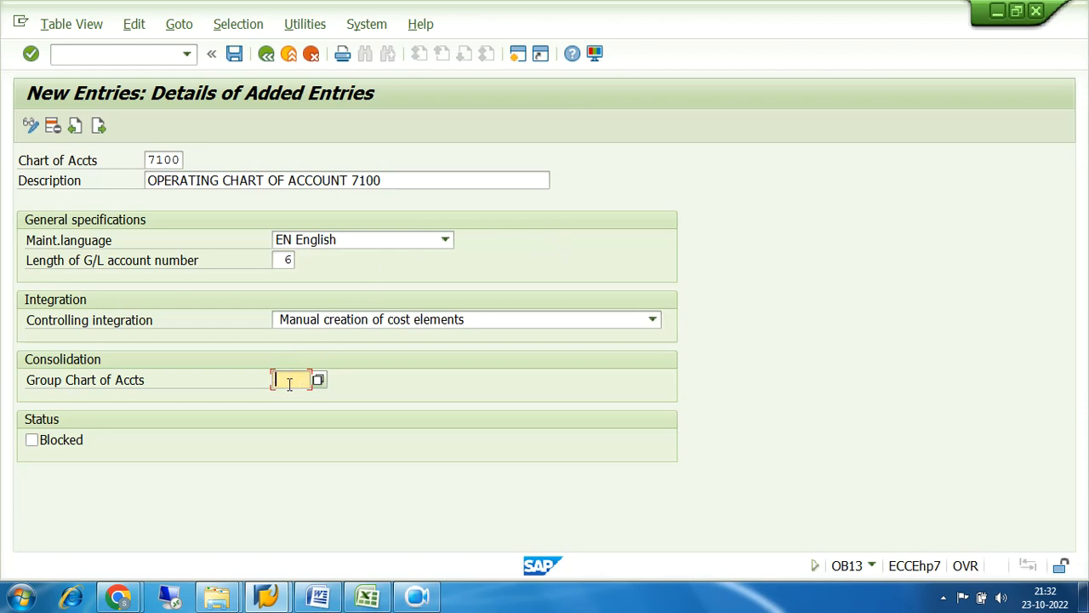
double_click(182, 160)
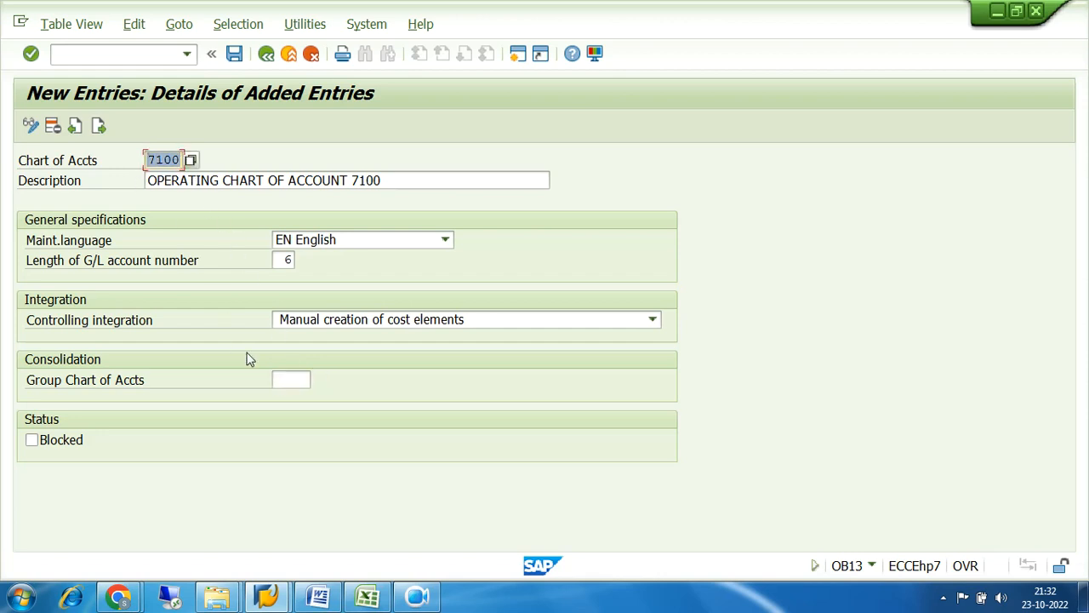
left_click(281, 379)
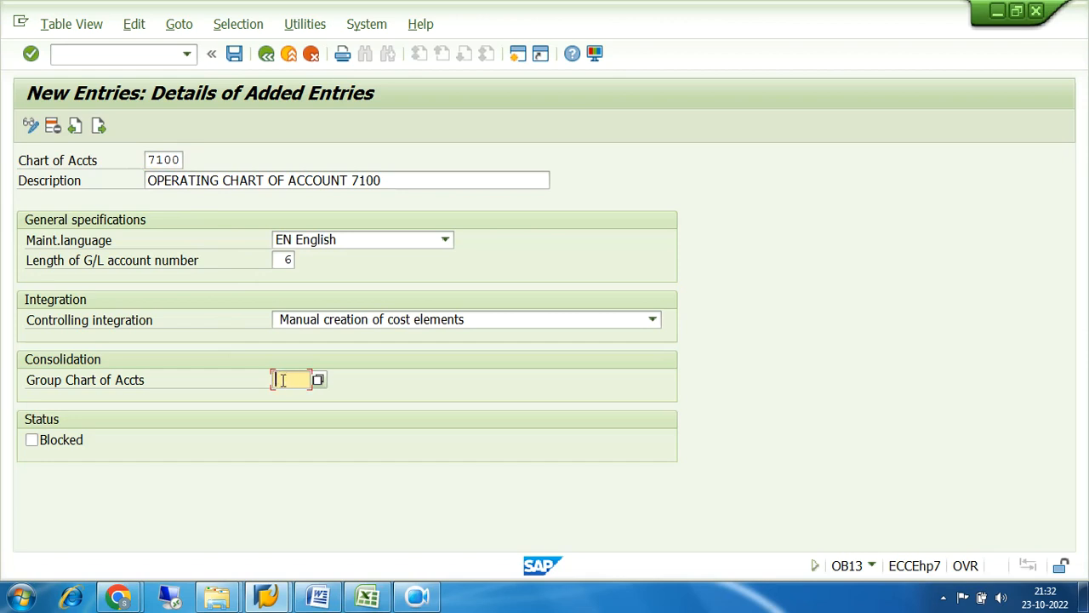
Set the Blocked status for chart of accounts 7100.
left_click(36, 444)
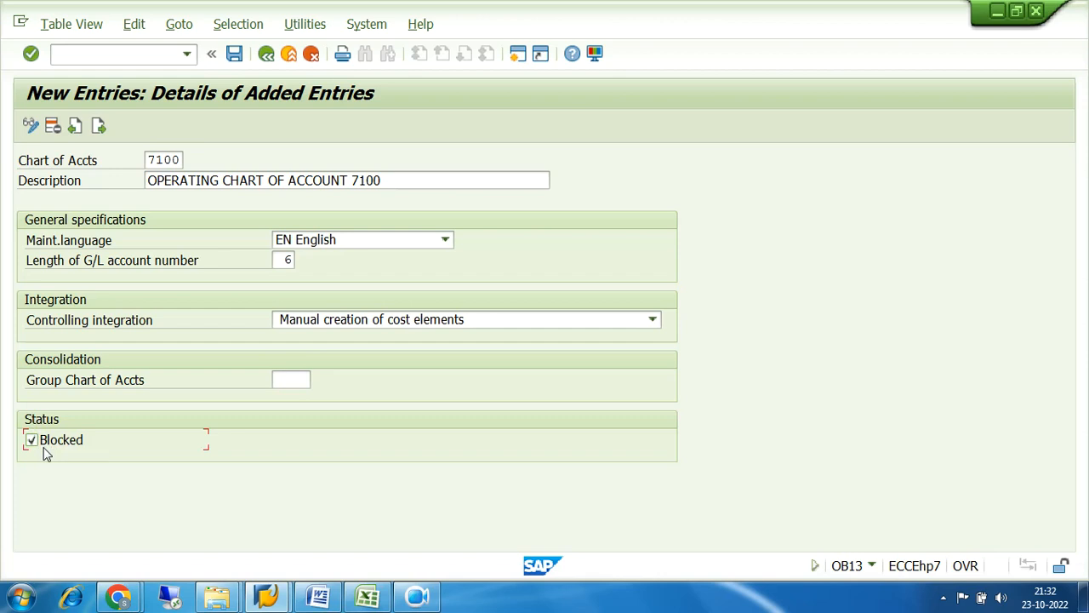
left_click(177, 159)
left_click_drag(182, 159, 147, 160)
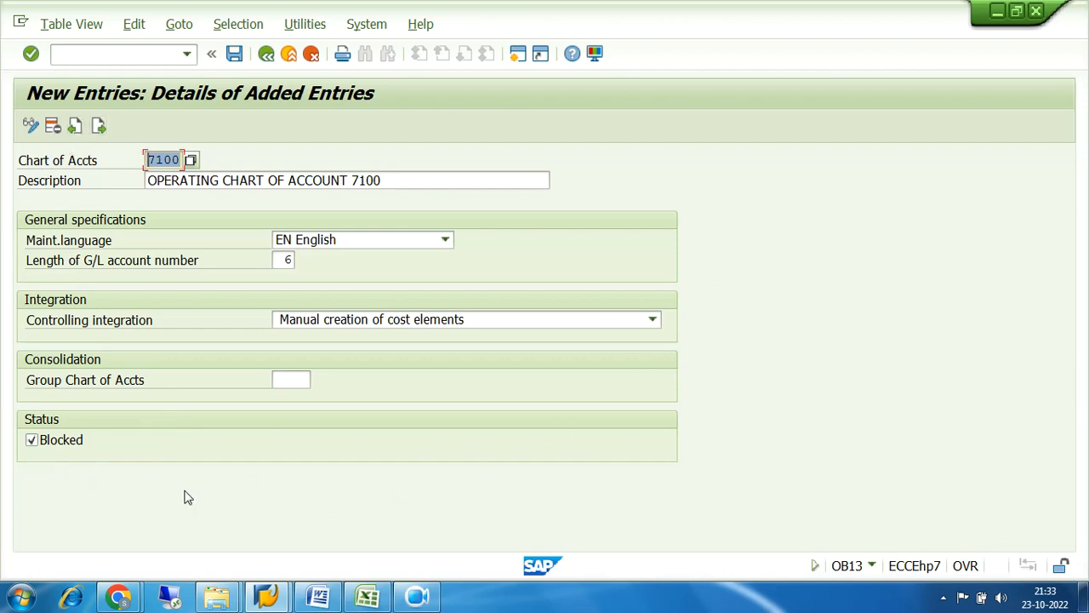
left_click(33, 442)
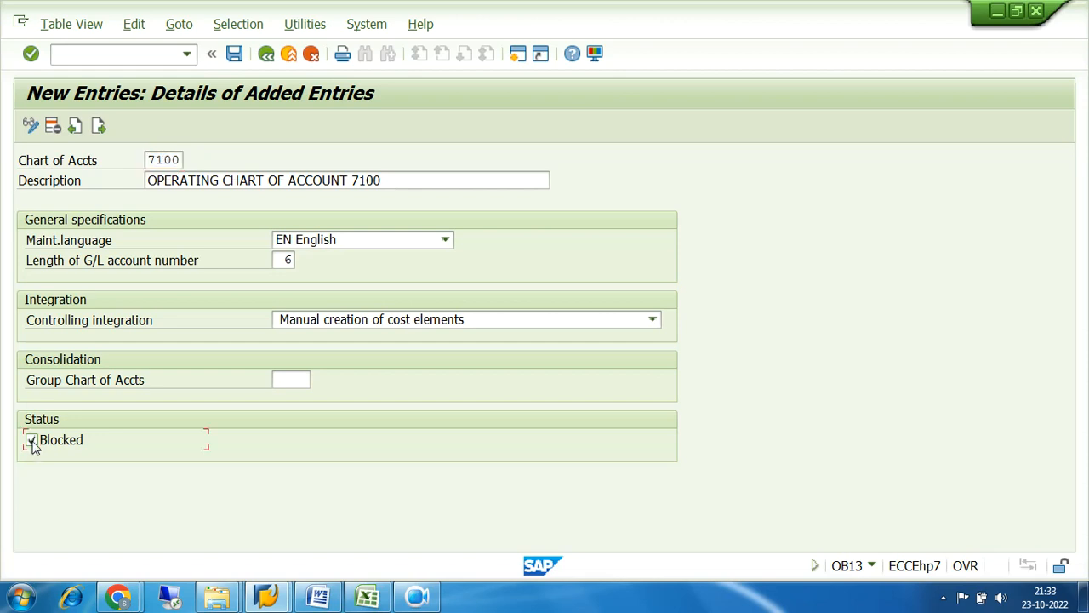
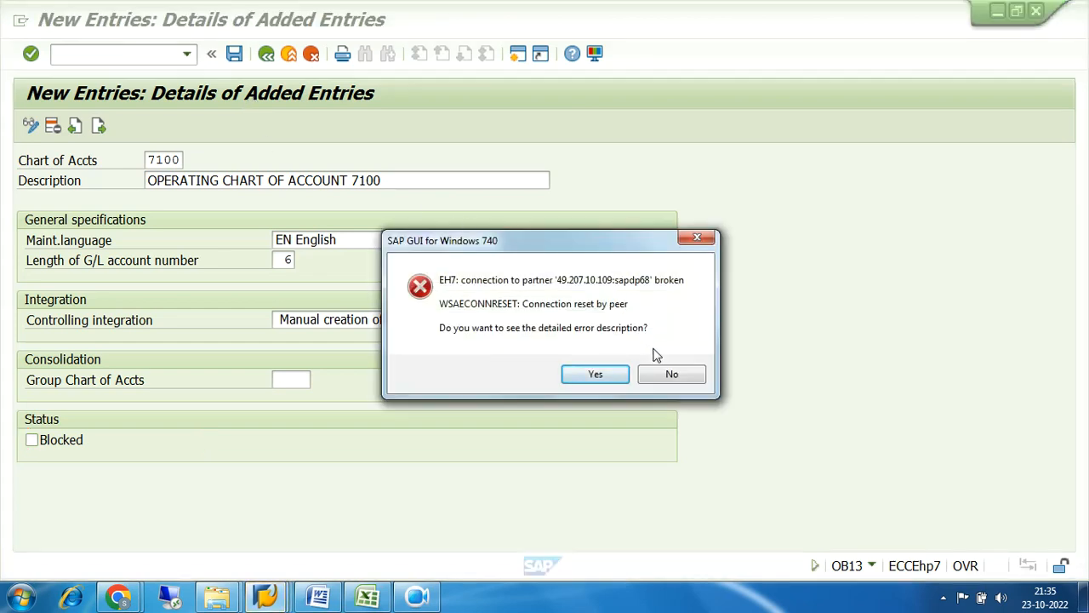
Dismiss the broken-connection error without viewing its details and open the ECC FUNCTIONAL connection in SAP Logon.
left_click(673, 374)
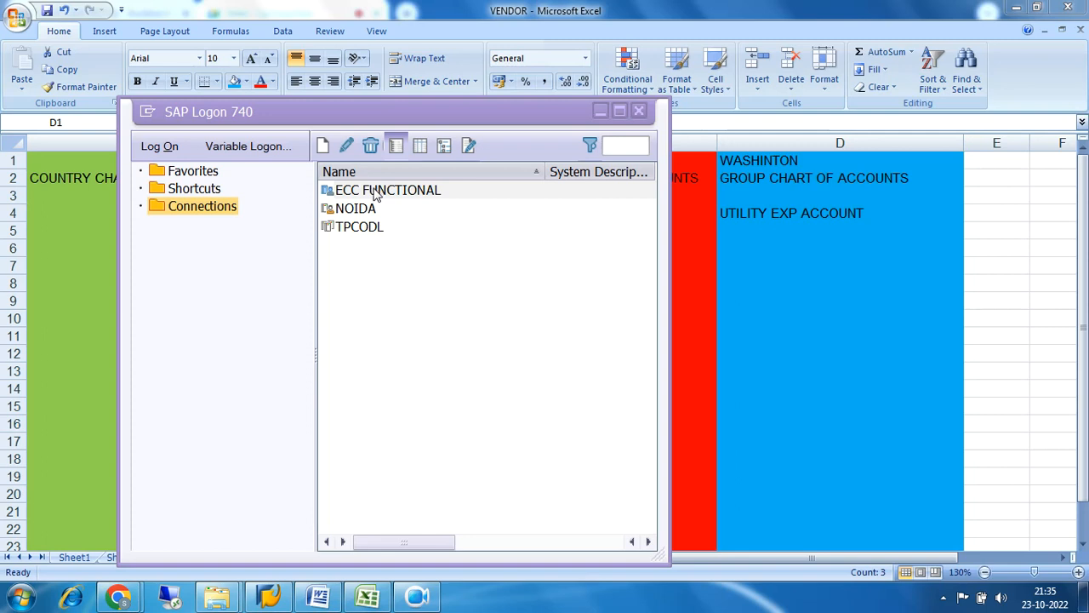
left_click(375, 193)
double_click(375, 193)
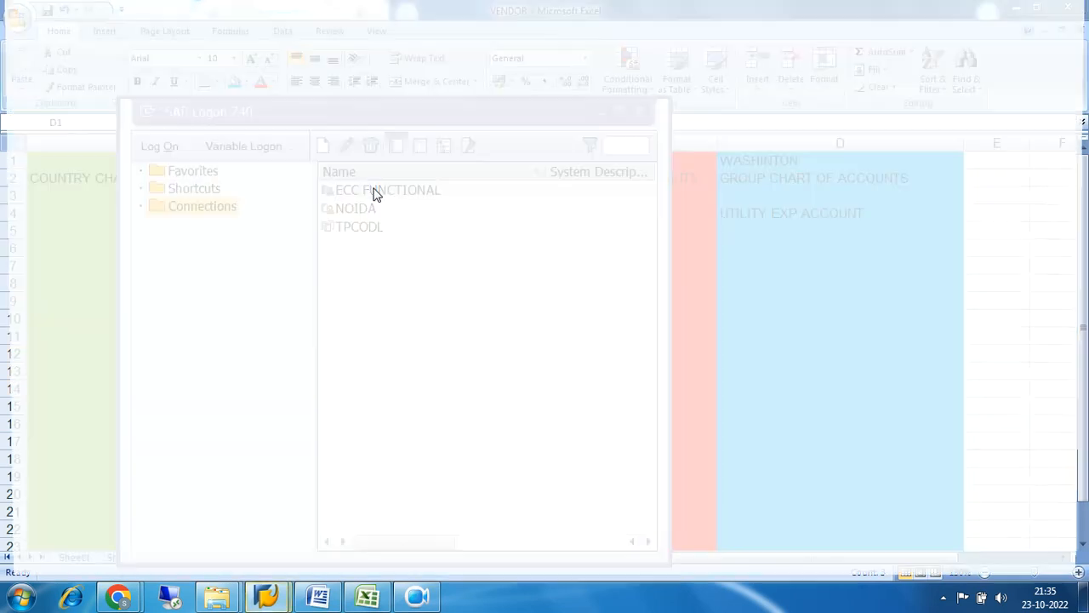
Log on to client 800 with the most recent saved user ID and the account password.
left_click(207, 192)
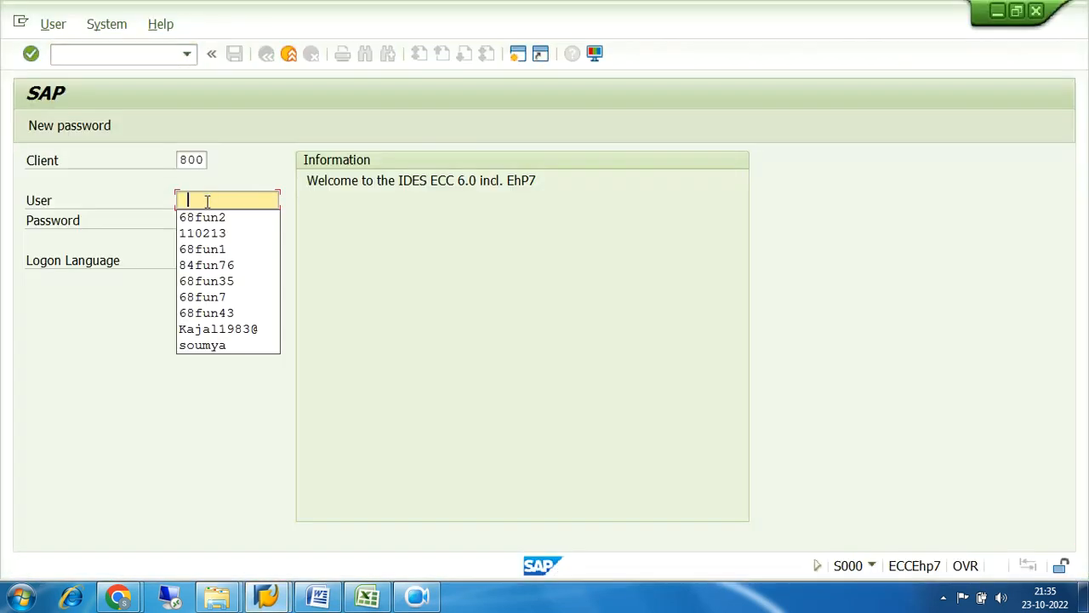
left_click(209, 214)
left_click(210, 218)
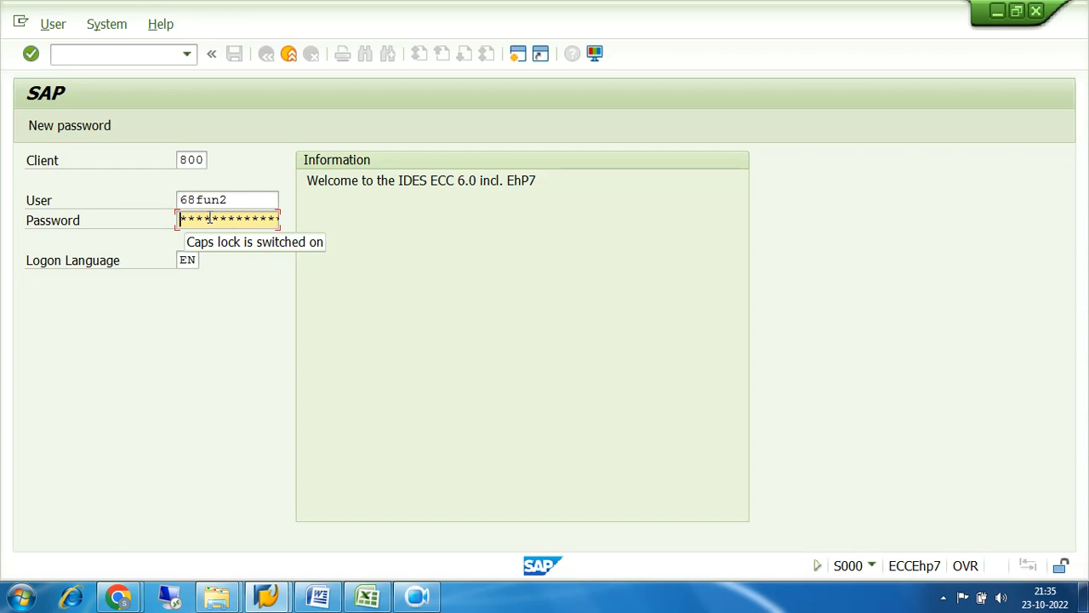
type("*********")
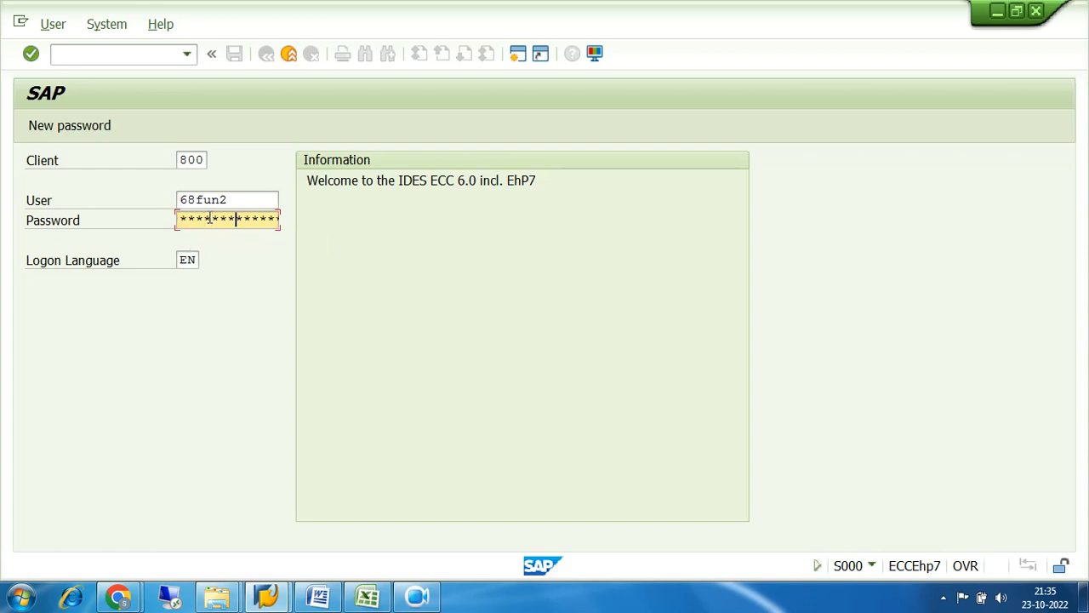
type("*")
key("Return")
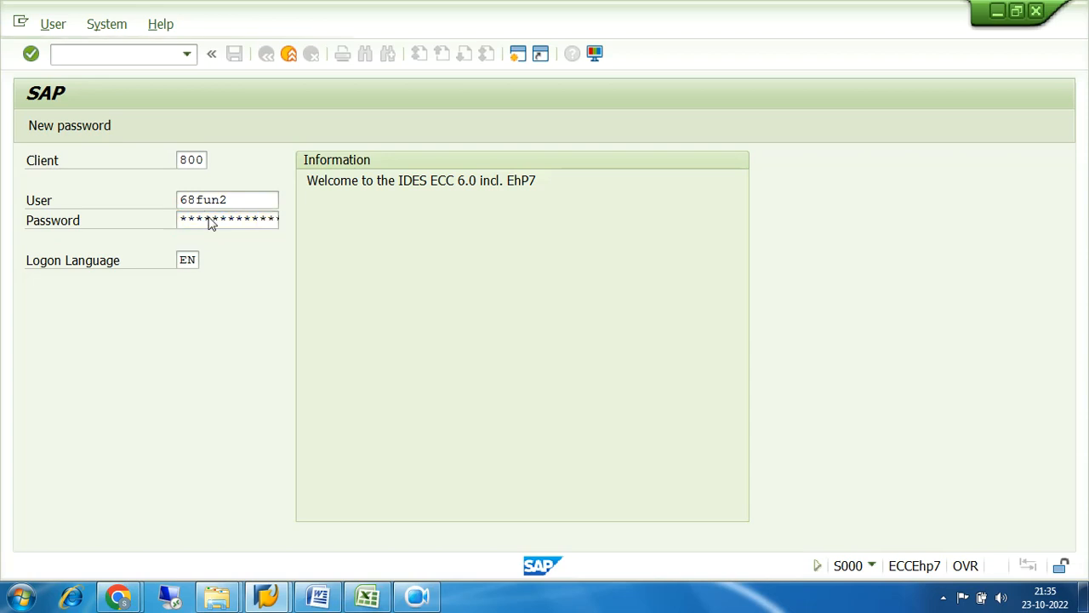
Open Edit Chart of Accounts List from the IMG's G/L account preparations under Financial Accounting (New), General Ledger Accounting (New), Master Data.
double_click(188, 181)
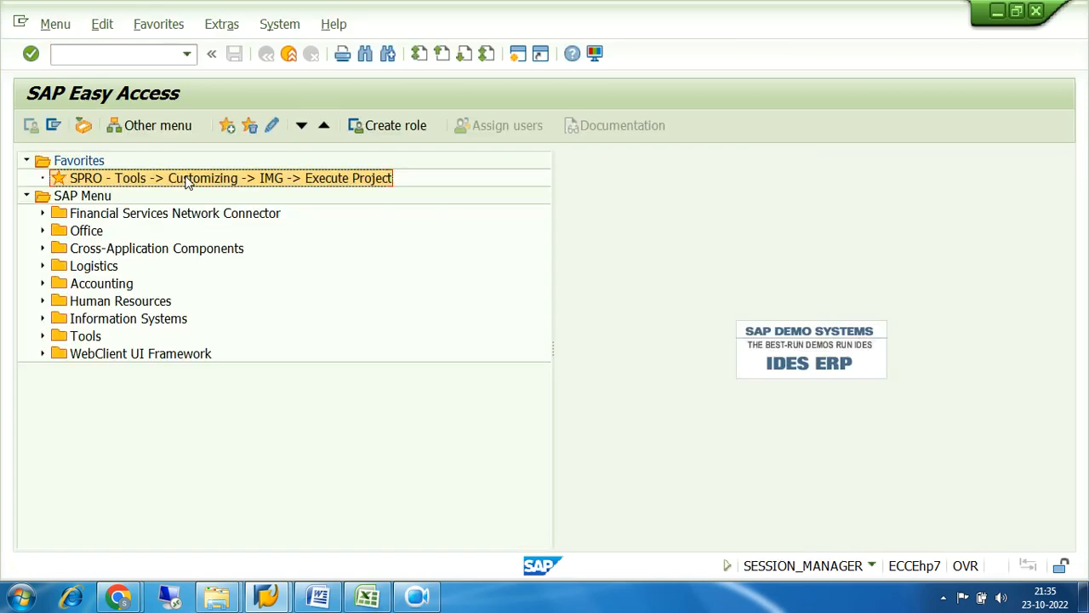
left_click(134, 130)
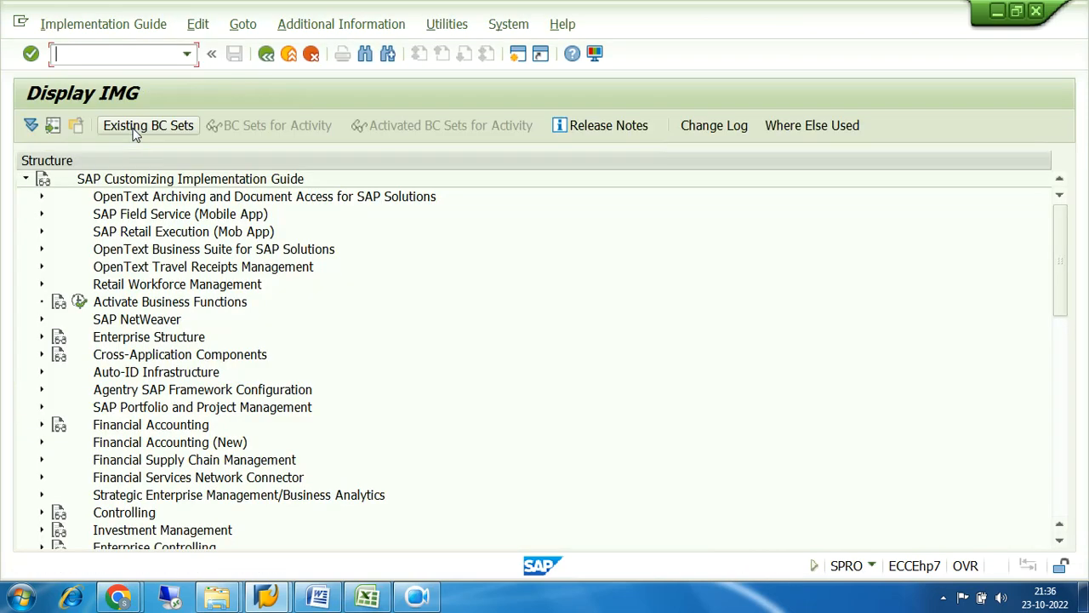
left_click(41, 442)
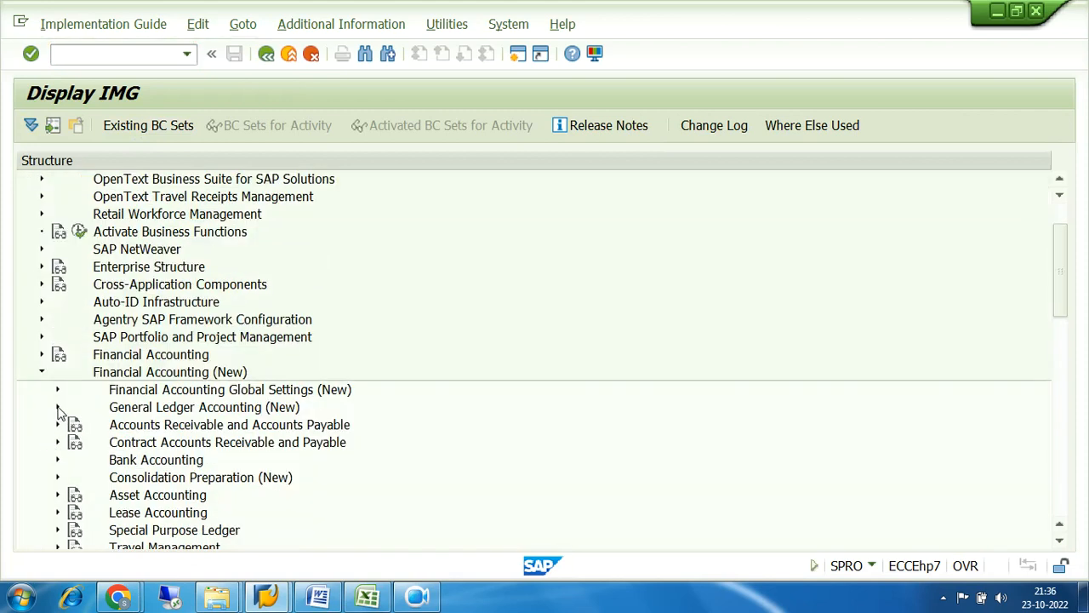
left_click(58, 409)
left_click(73, 390)
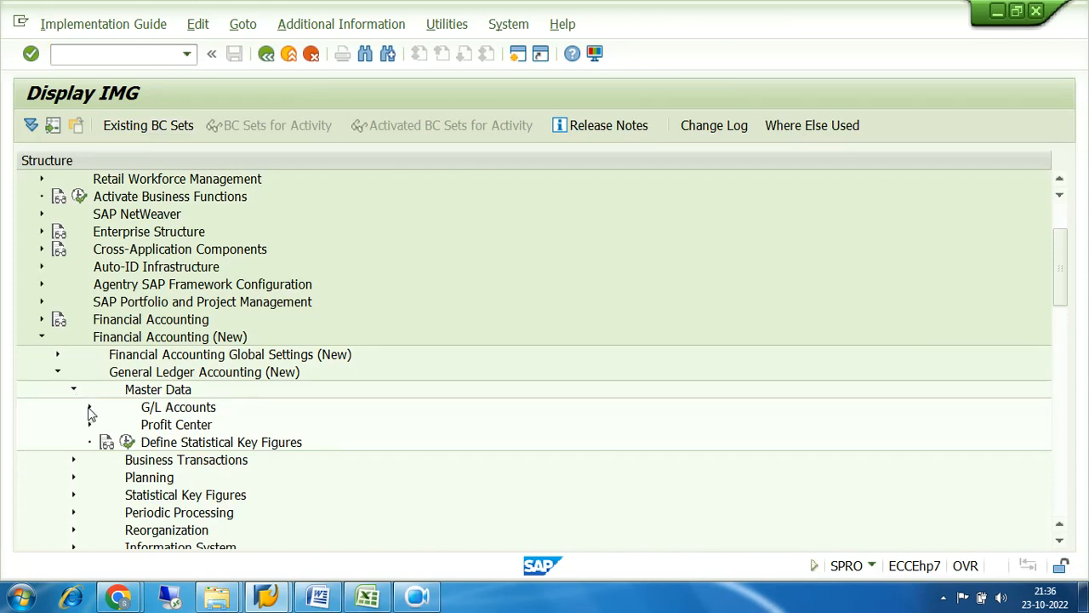
left_click(88, 408)
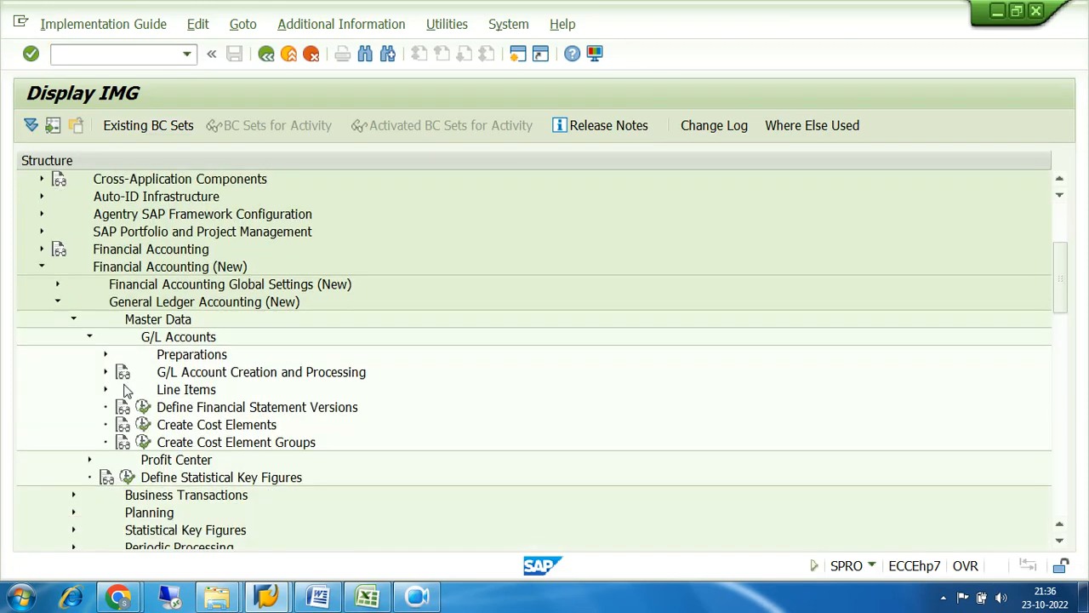
left_click(106, 354)
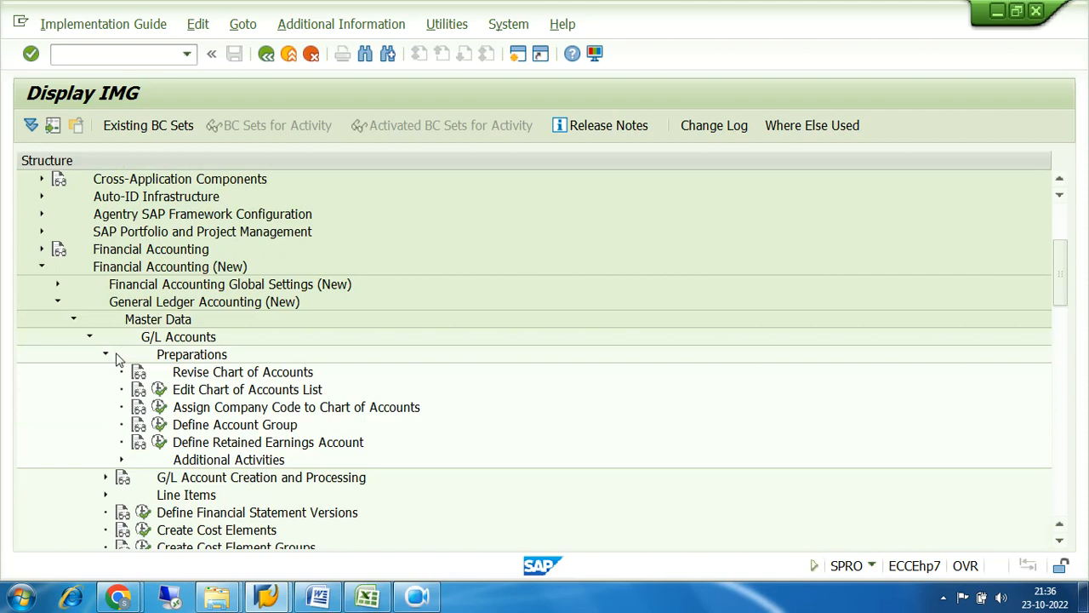
left_click(159, 302)
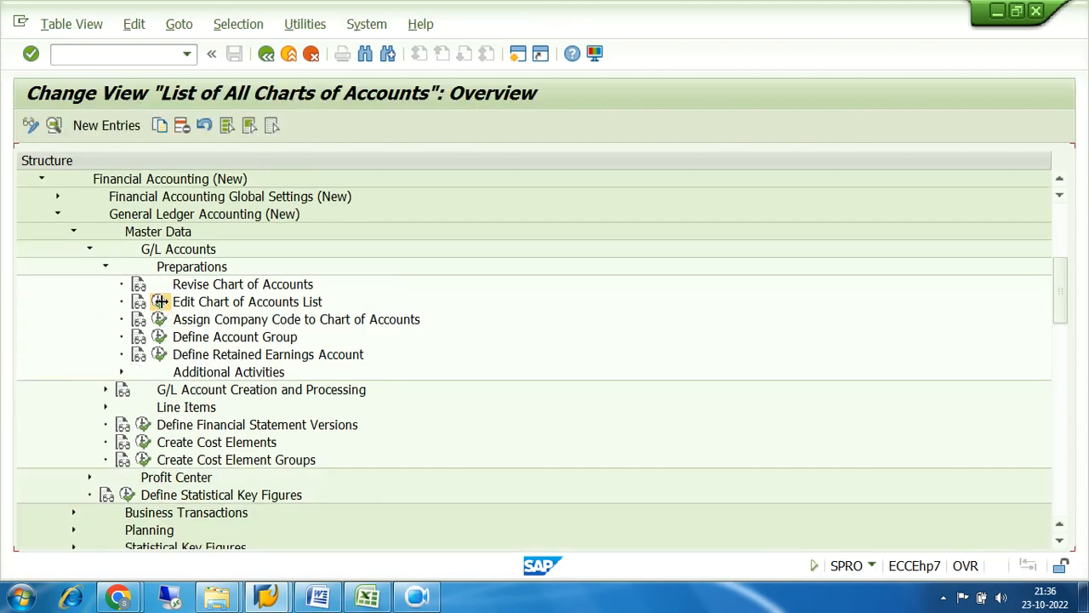
Create a new entry in the list of charts of accounts with the key 7100.
left_click(116, 128)
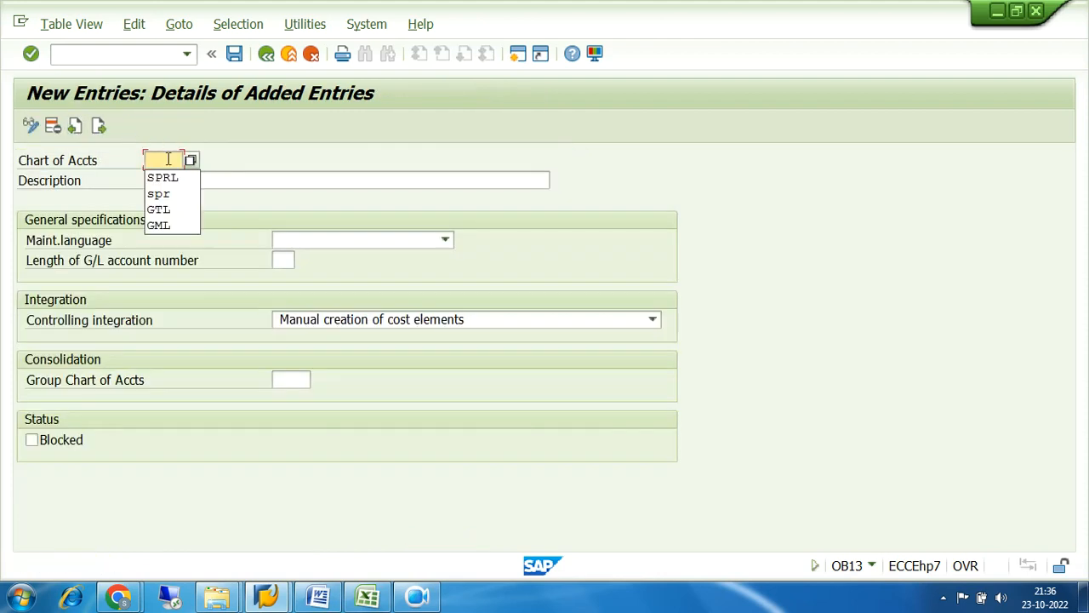
left_click(155, 160)
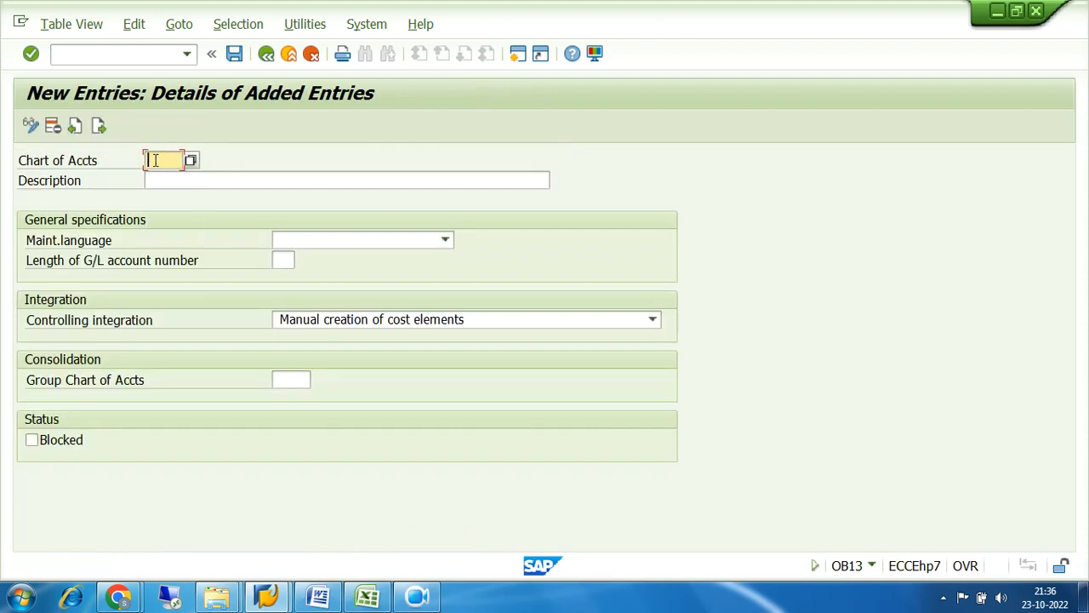
key("Tab")
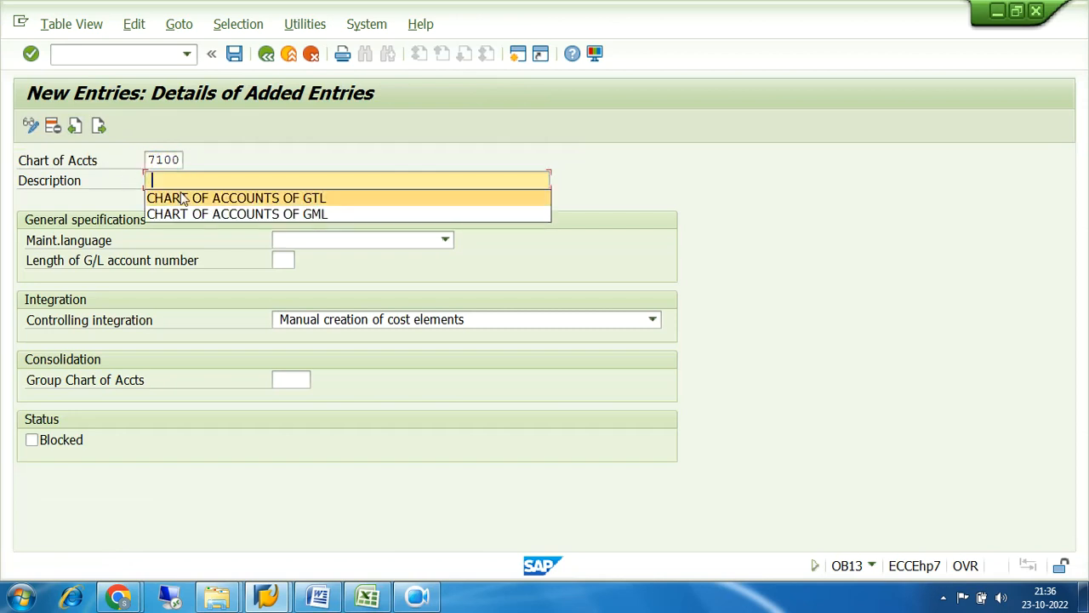
Enter OPERATING CHART OF ACCOUNTS OF 7100 as the description of the new chart of accounts.
left_click(177, 180)
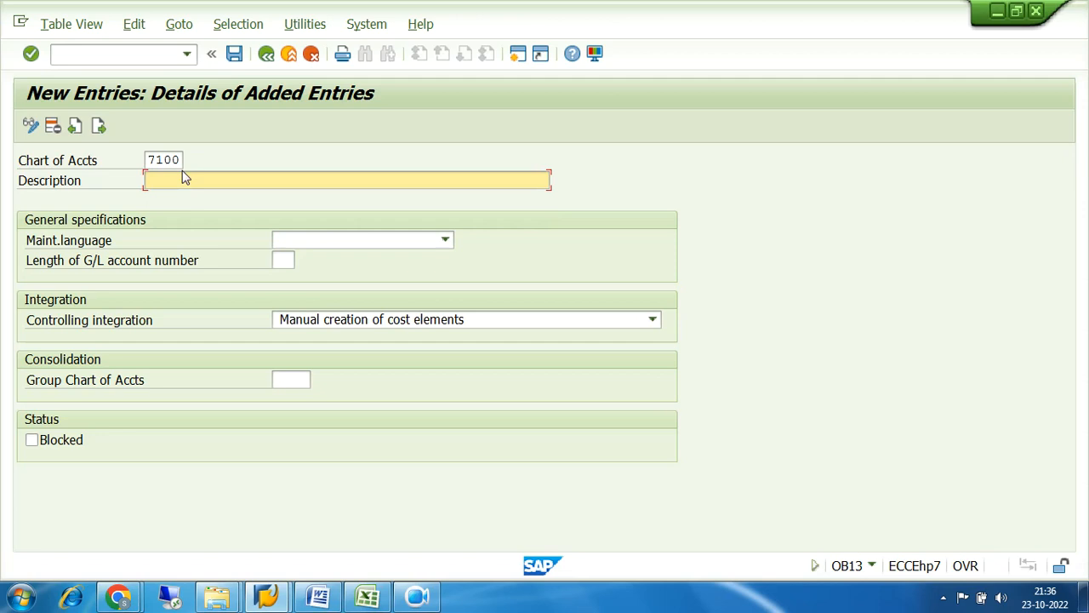
key("BackSpace")
key("BackSpace")
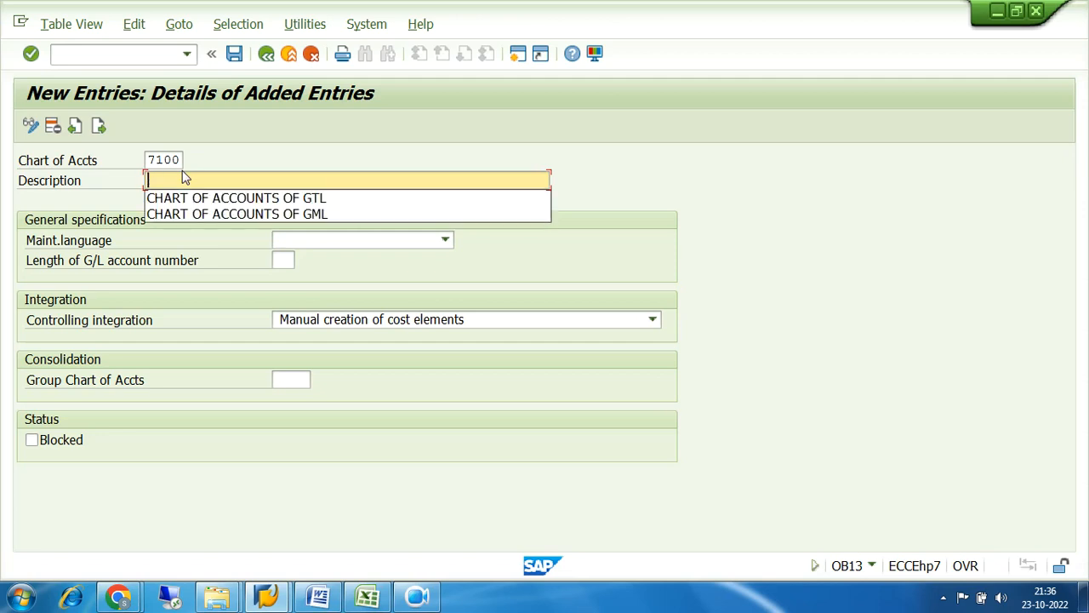
type("OPERATING CHART OF ACCOUNTS OF")
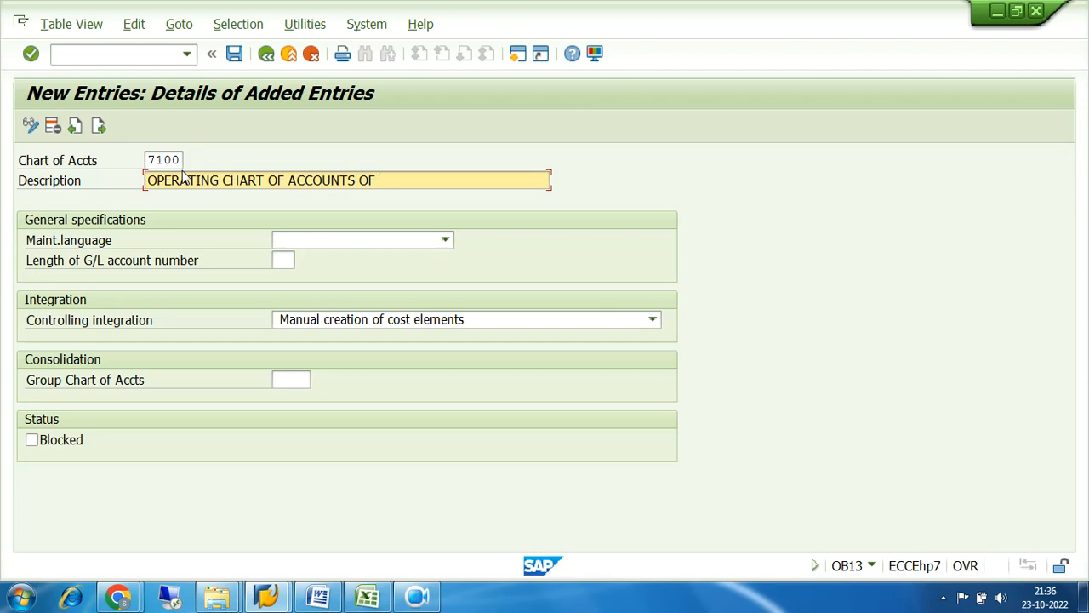
type(" 7100")
Set the maintenance language to English and the G/L account number length to 6, and save chart of accounts 7100.
left_click(445, 240)
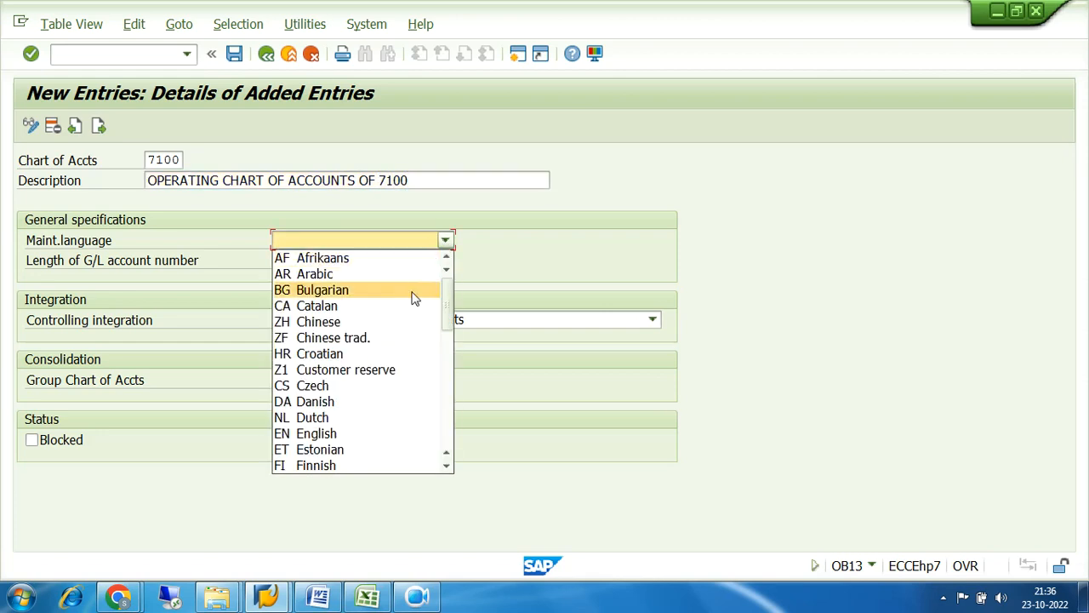
left_click(354, 433)
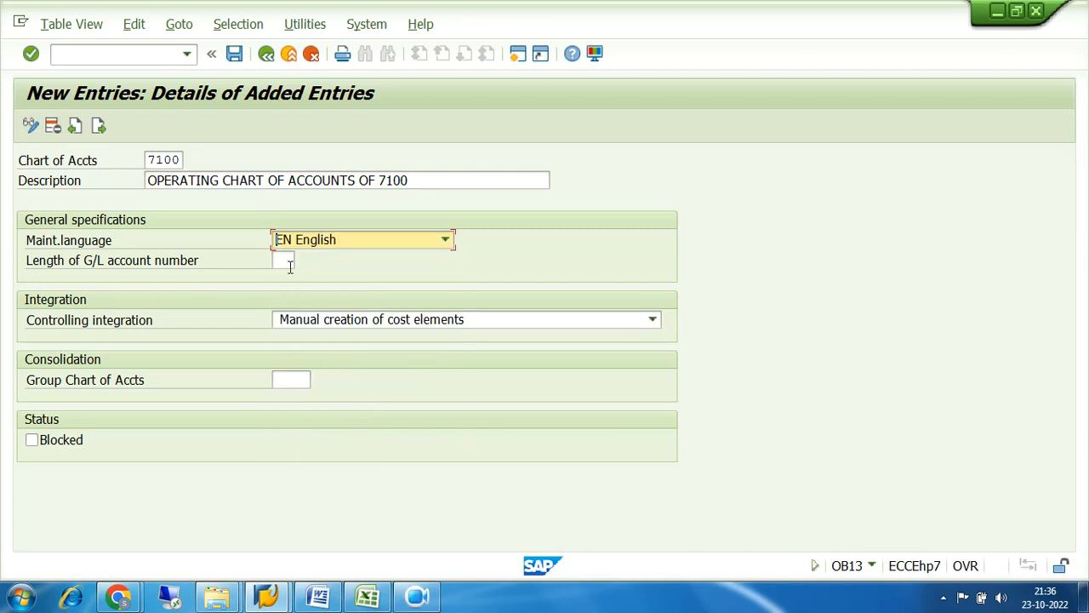
left_click(288, 259)
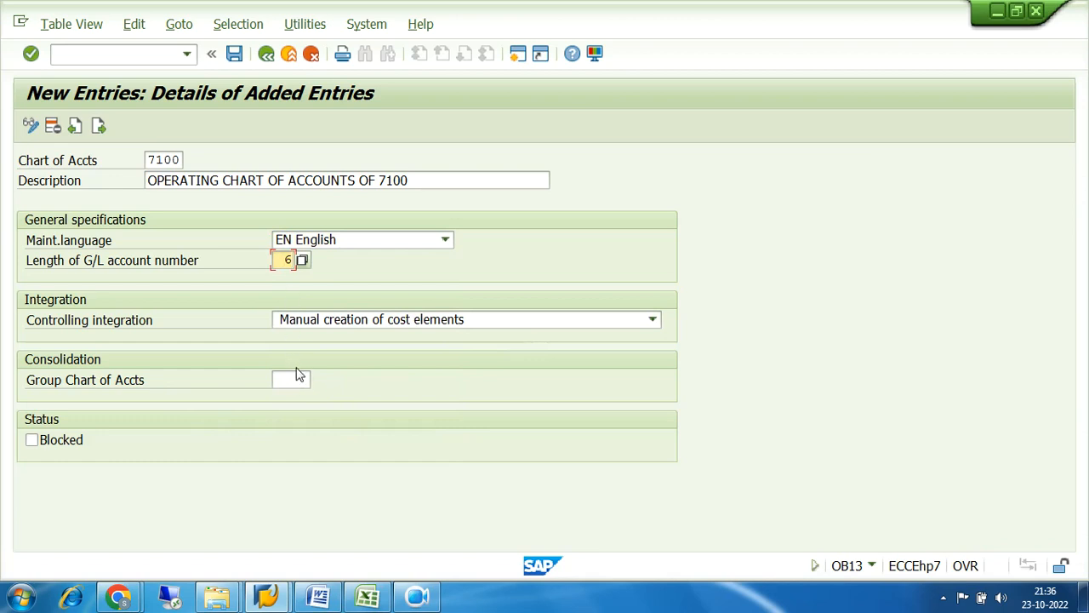
left_click(235, 55)
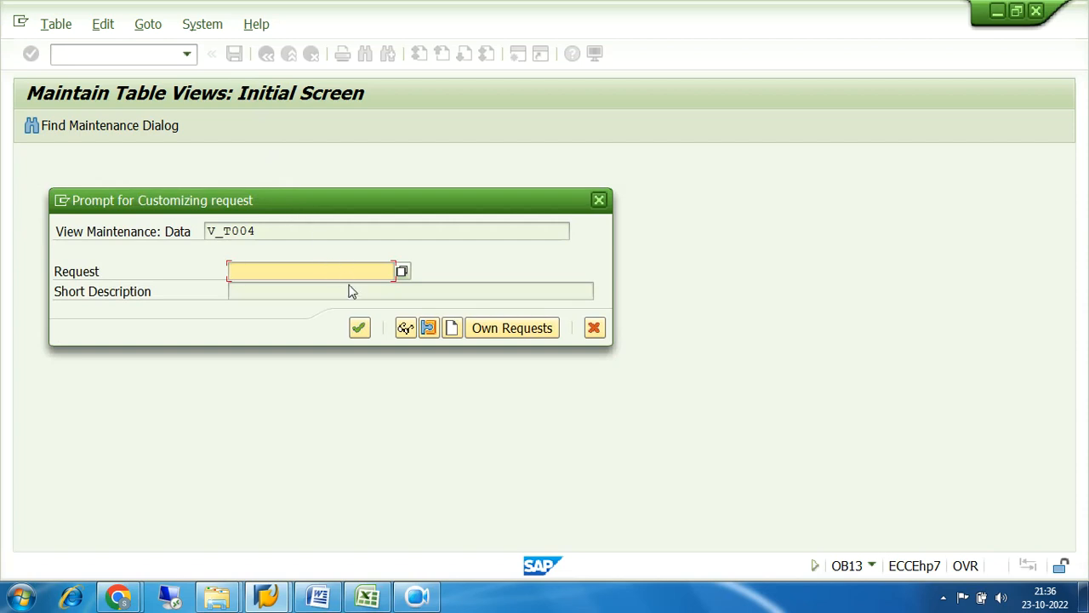
List the user's own customizing requests and examine the IMG activities recorded in the existing FI basic customization request's task.
left_click(491, 332)
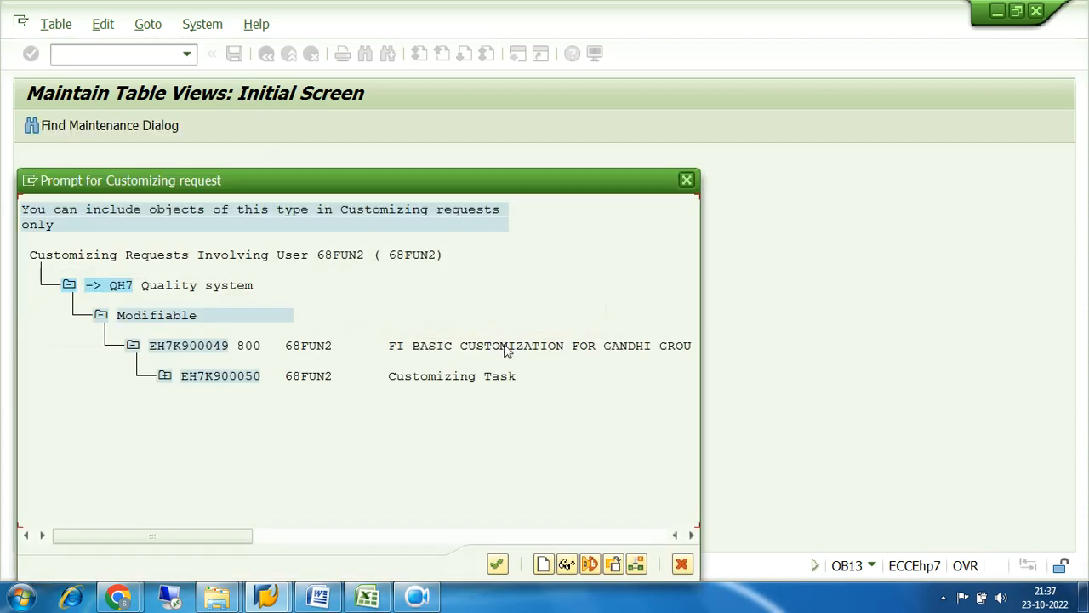
left_click(503, 346)
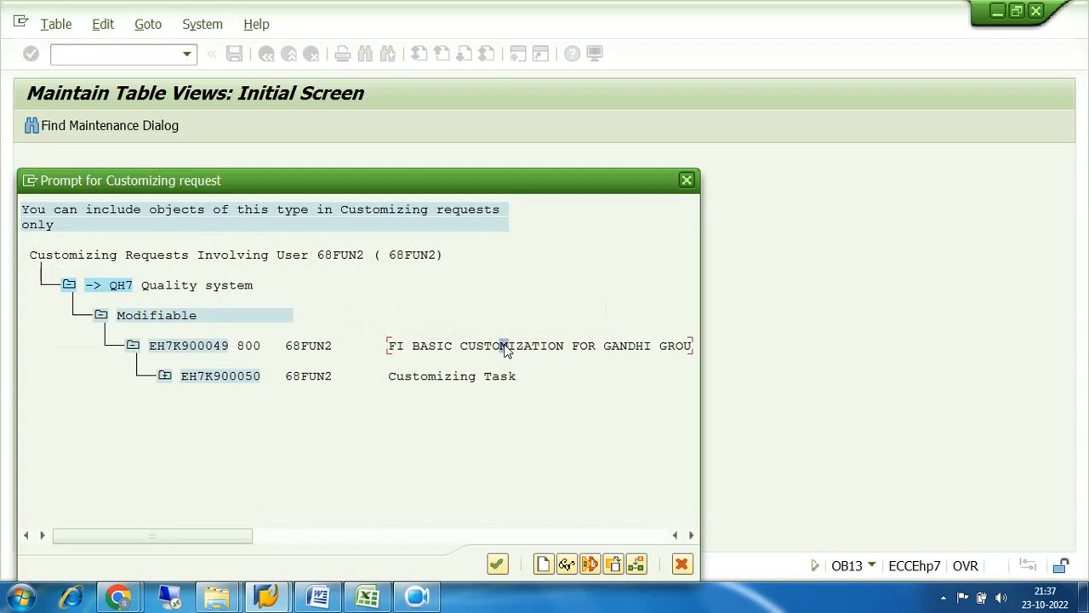
left_click(163, 379)
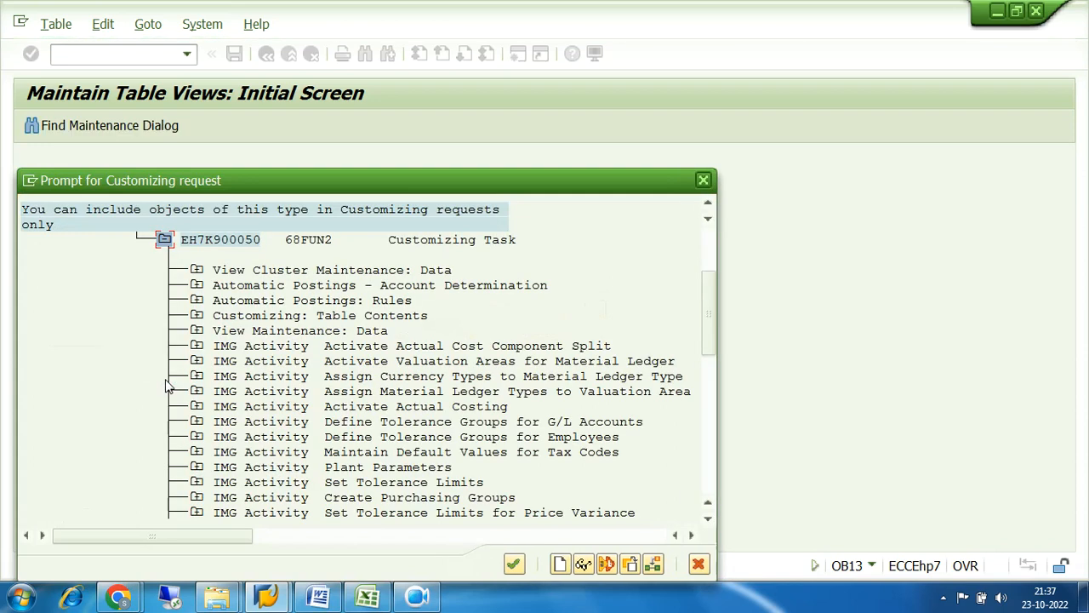
left_click(164, 241)
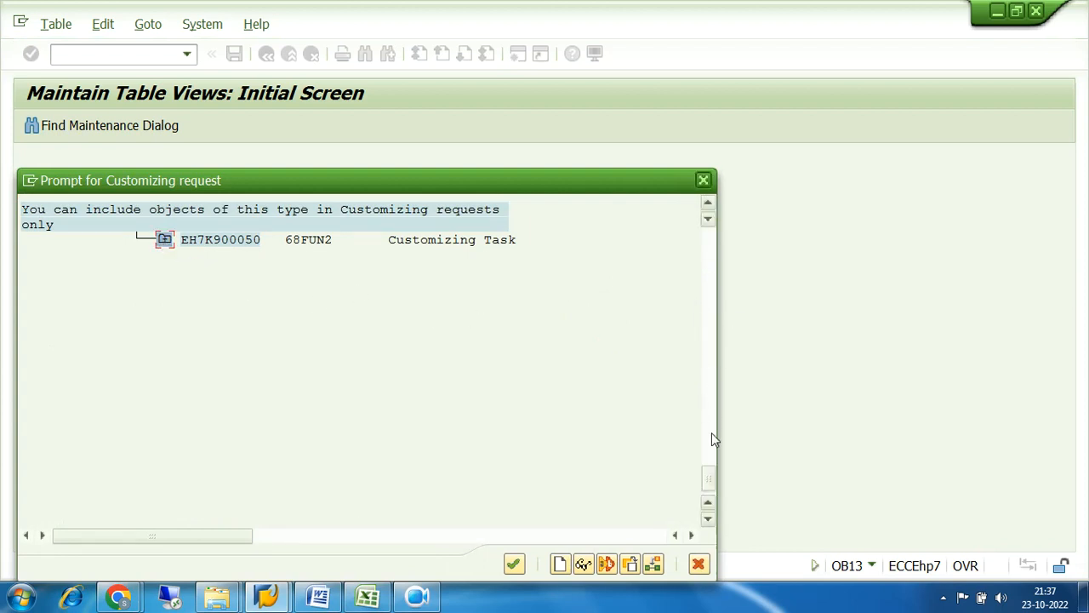
left_click_drag(710, 481, 713, 220)
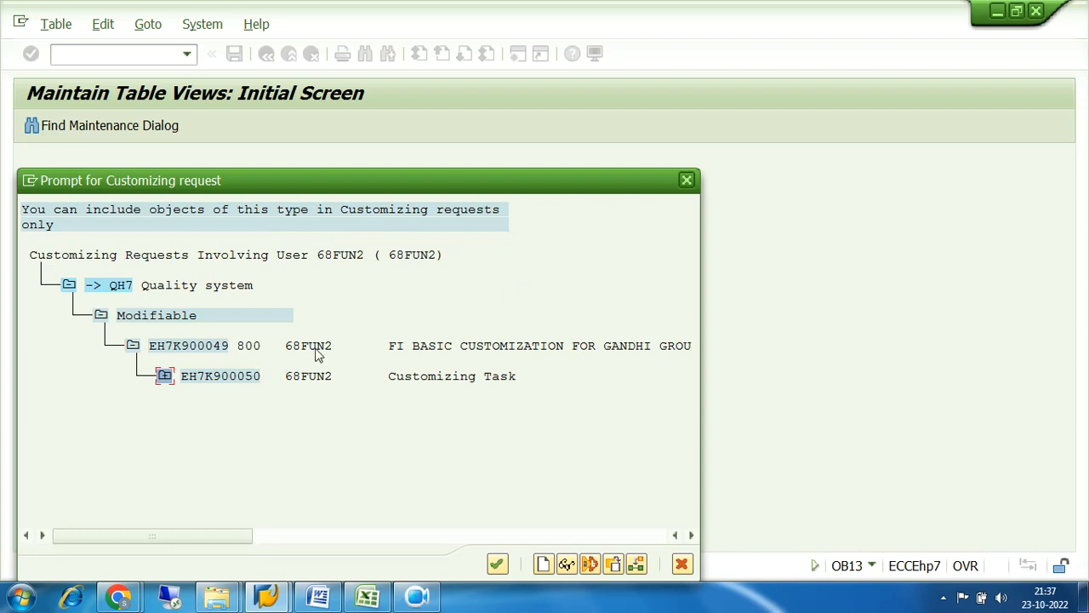
left_click(164, 376)
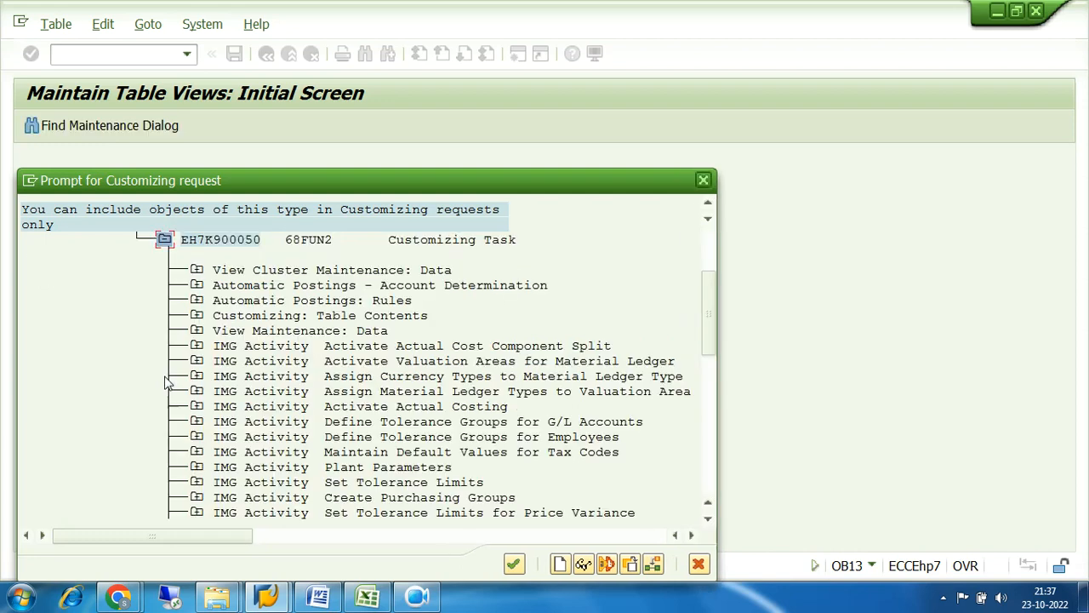
left_click(710, 483)
left_click_drag(711, 473, 709, 221)
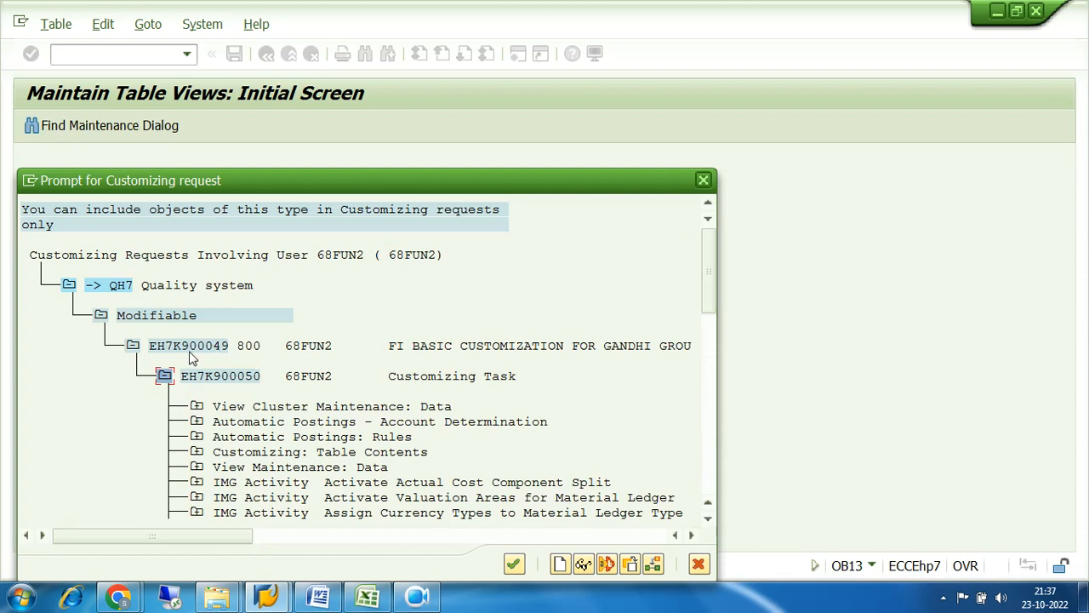
left_click(709, 409)
left_click_drag(705, 350, 713, 501)
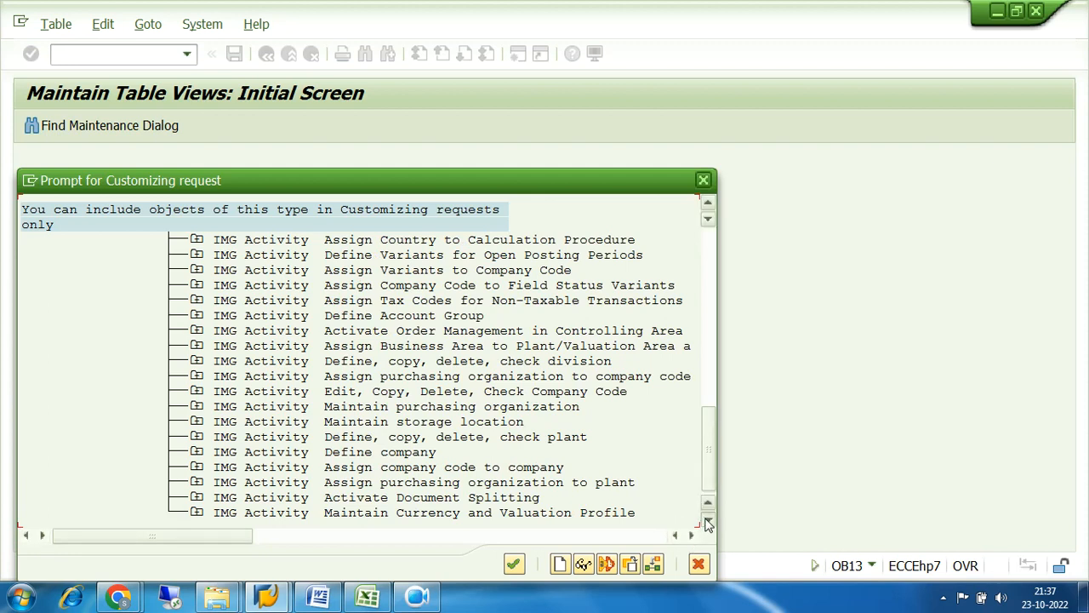
left_click_drag(178, 533, 105, 536)
left_click_drag(709, 465, 711, 264)
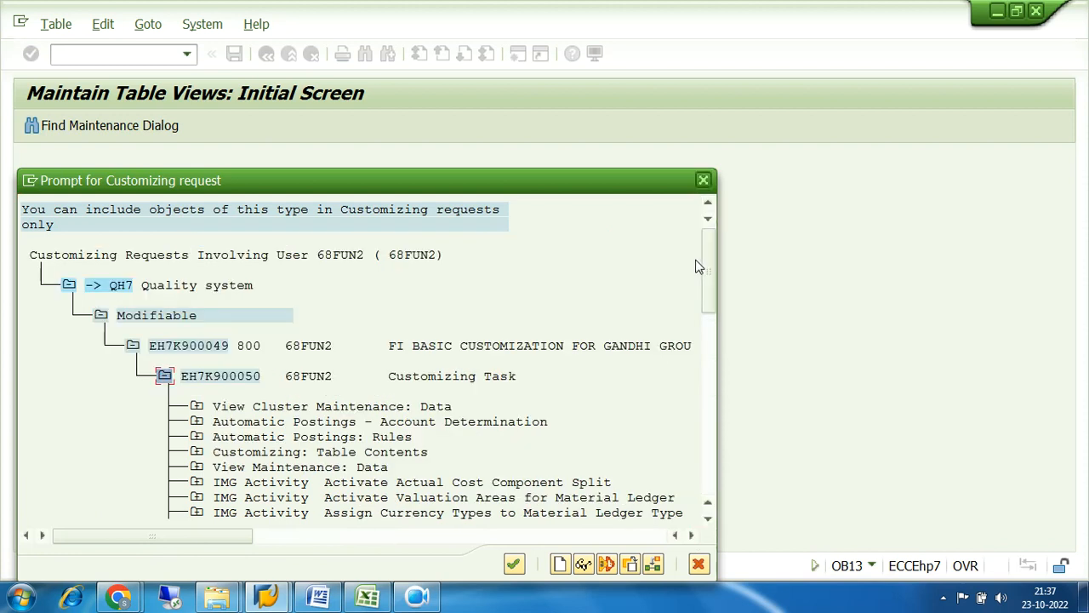
left_click(164, 377)
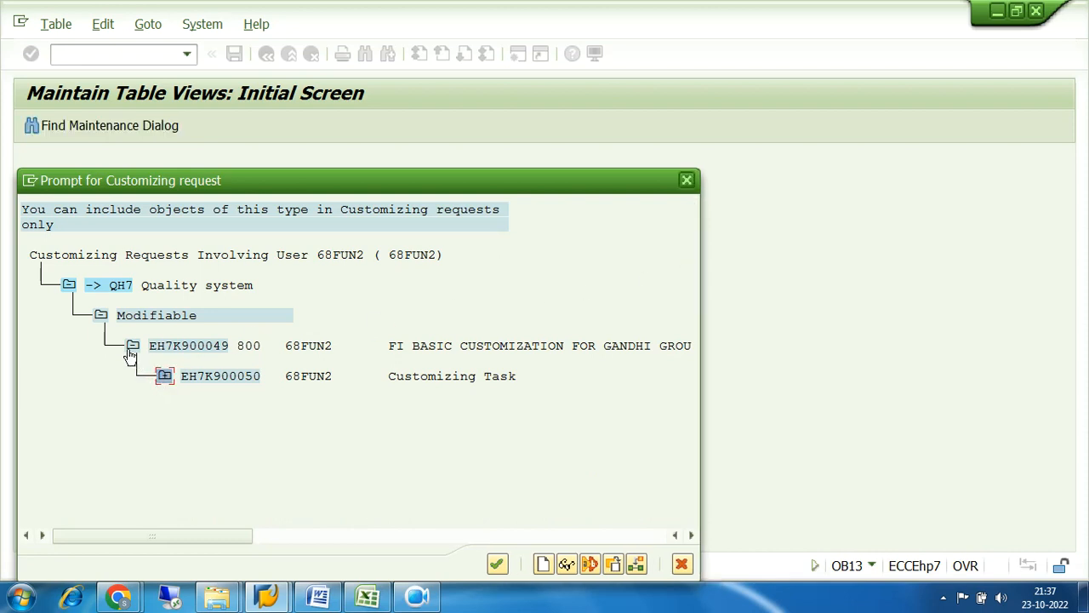
Create a new customizing request with the short description FI CUSTOMIZATION OF MAX.
left_click(543, 565)
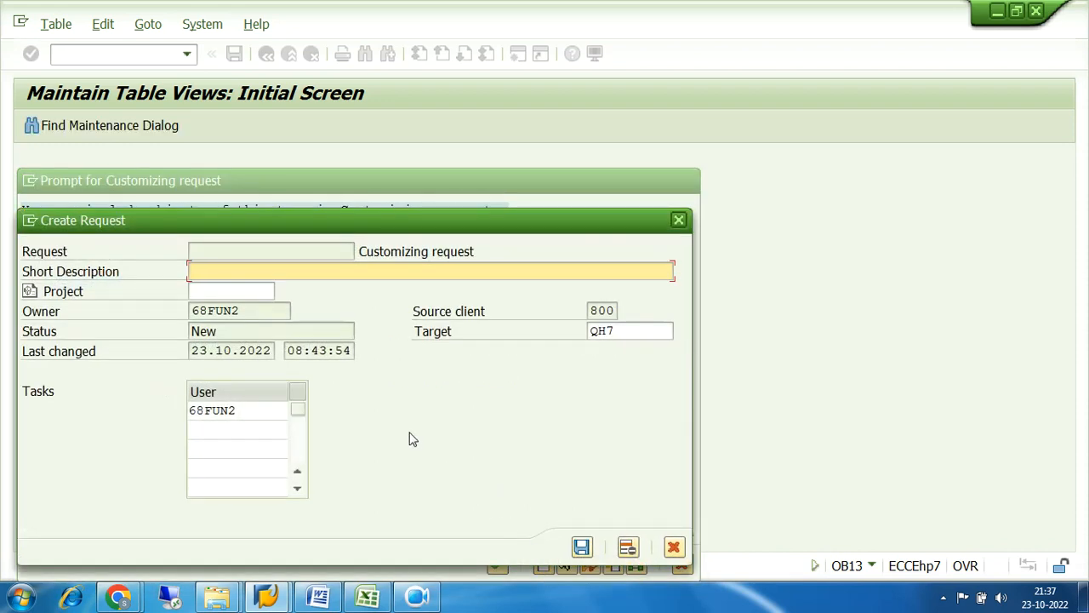
type("FI CUSTOIZATION")
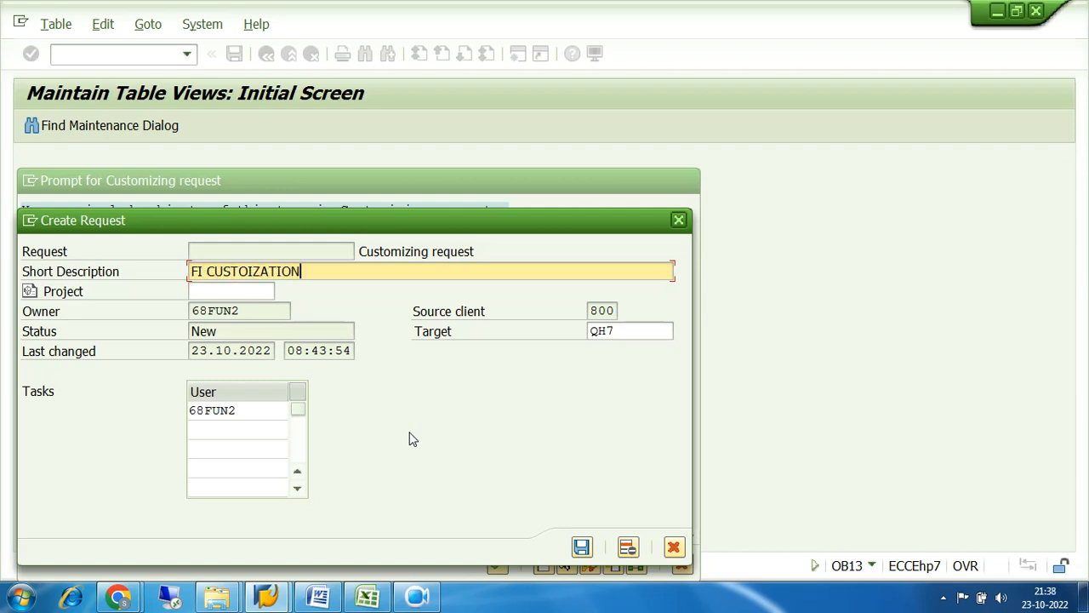
key("BackSpace")
key("BackSpace")
key("BackSpace")
key("BackSpace")
key("BackSpace")
key("BackSpace")
type("MIZATION OF MAX")
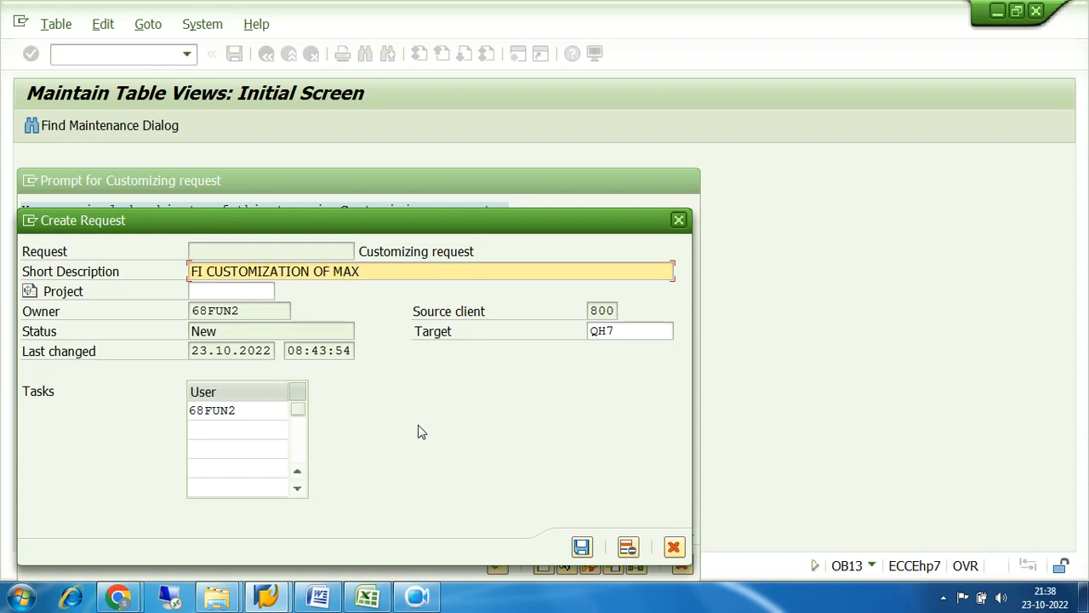
left_click(581, 548)
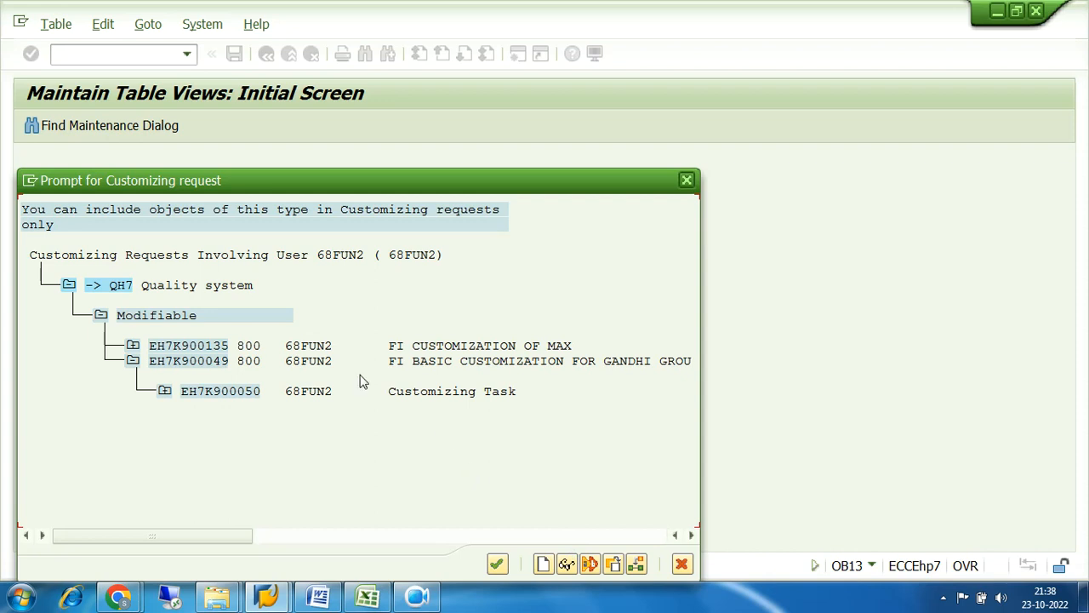
Choose the FI CUSTOMIZATION OF MAX request and save chart of accounts 7100 to it.
left_click(212, 350)
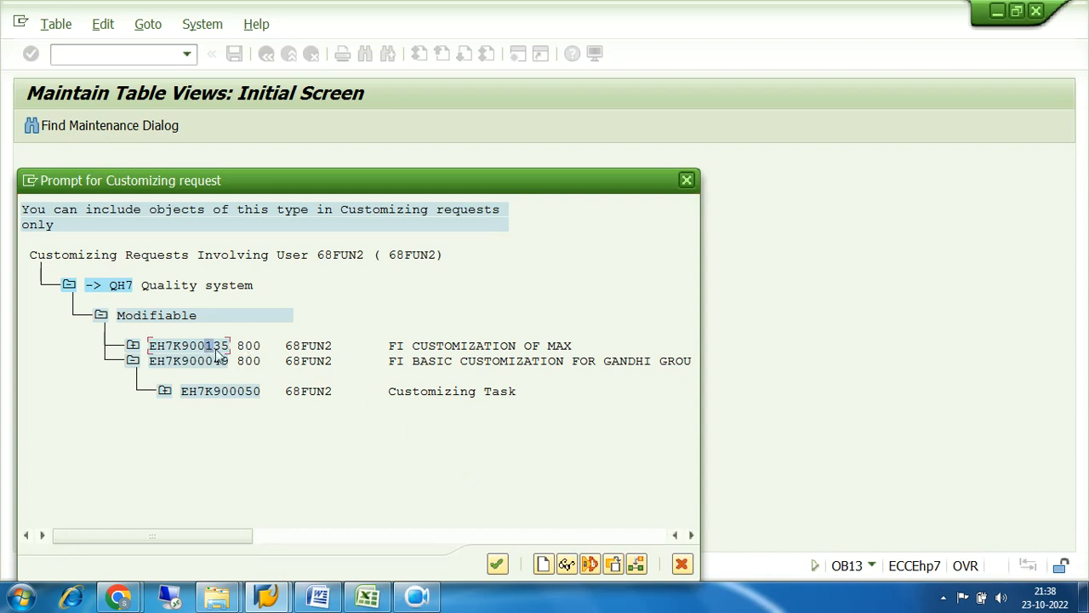
left_click(497, 565)
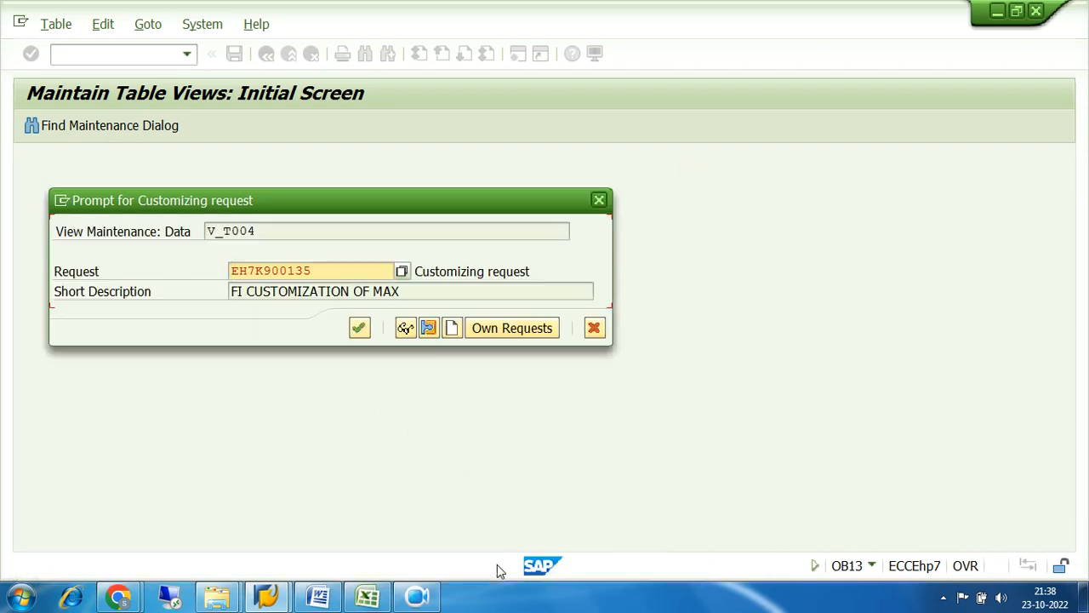
left_click(360, 328)
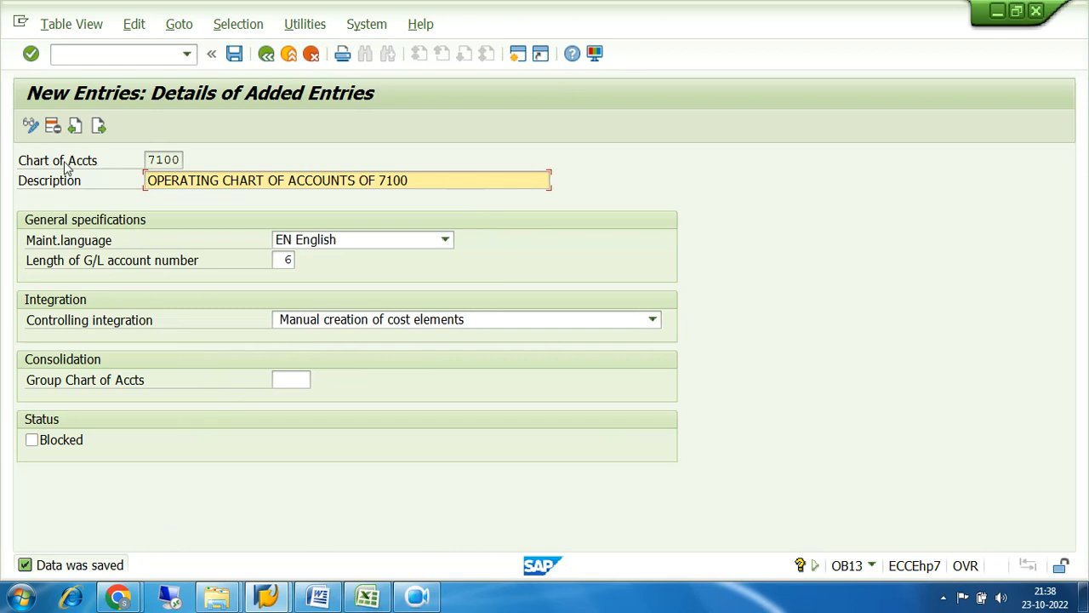
Start another chart of accounts entry with the key 7111 and the description GROUP CHART OF ACCOUNTS 7111.
left_click(99, 126)
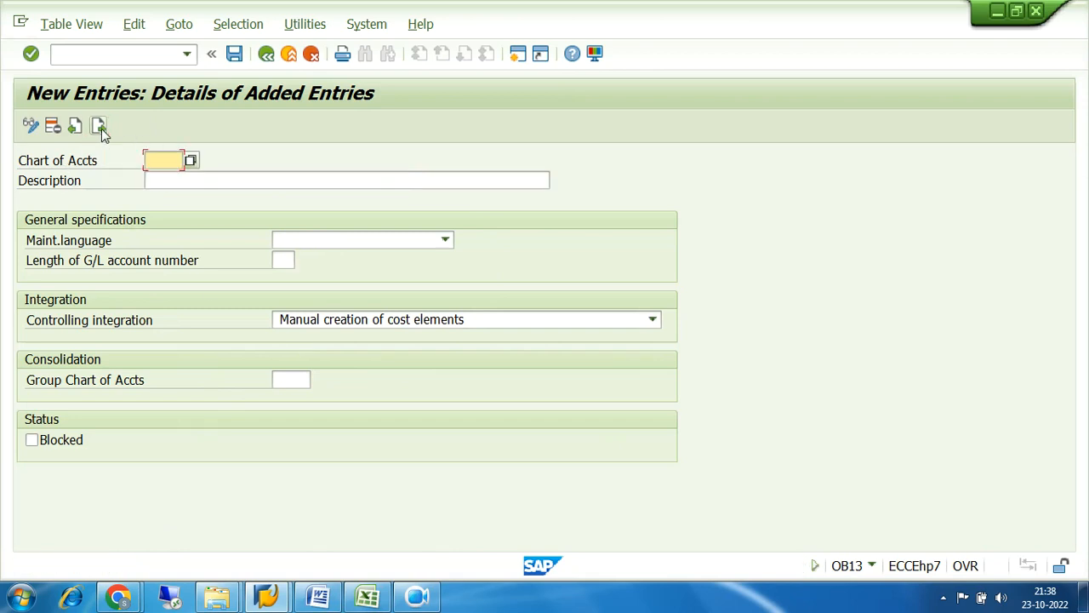
type("71")
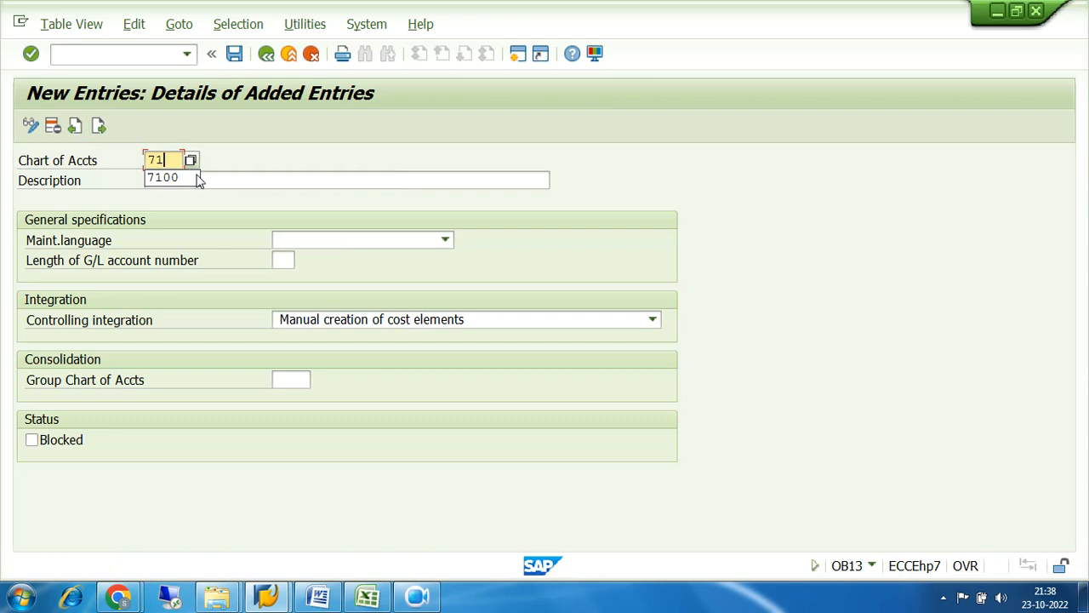
type("11")
left_click(198, 177)
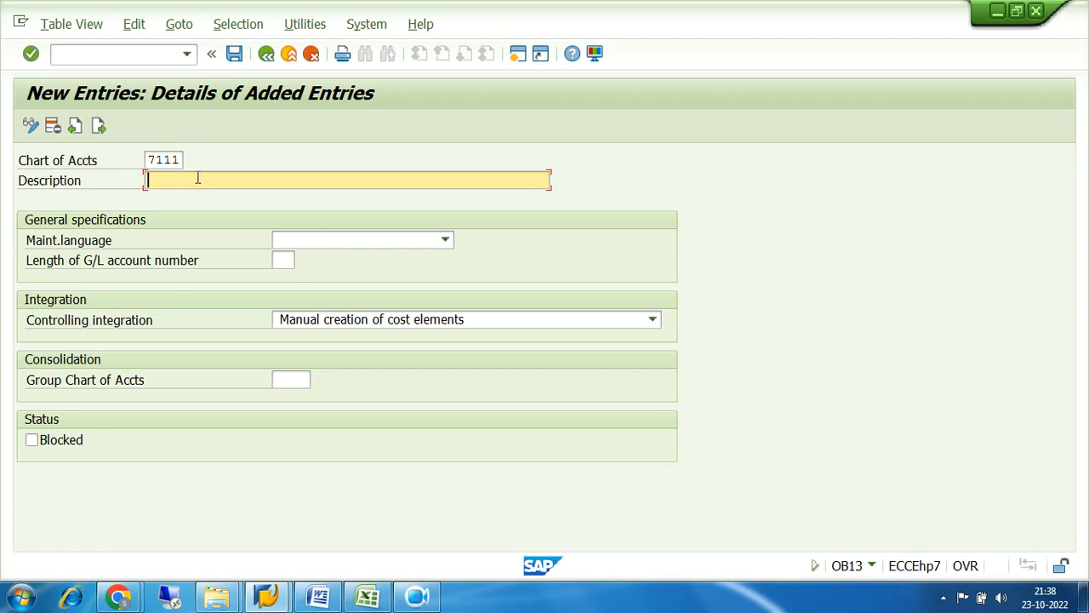
type("GROUP CHART OF ")
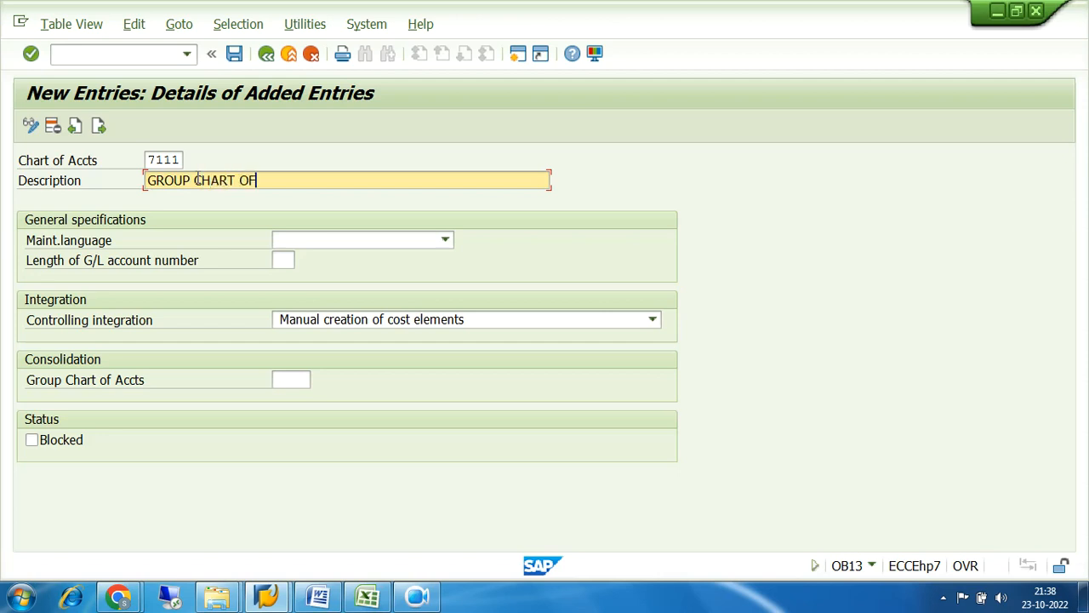
type("ACCOUNTS 7111")
Set the maintenance language to English and the G/L account number length to 4, and save chart of accounts 7111.
left_click(445, 240)
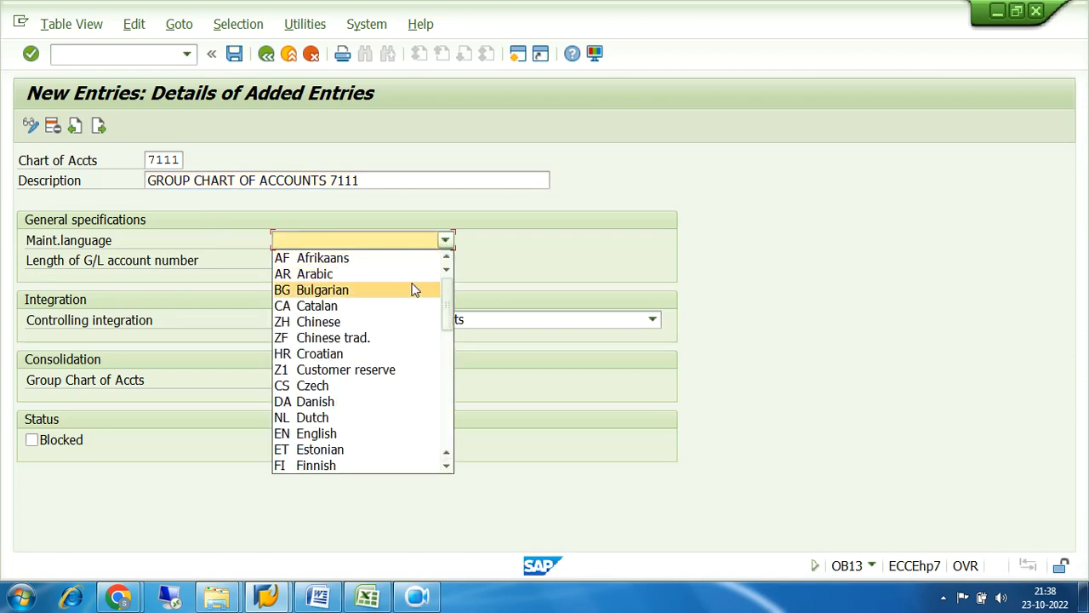
left_click(336, 434)
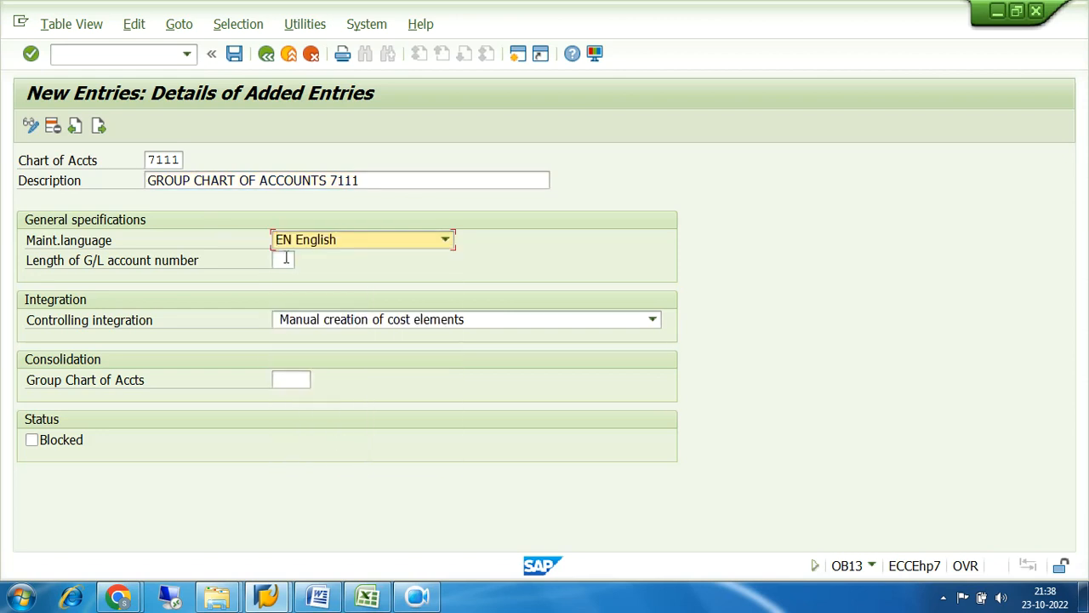
left_click(286, 259)
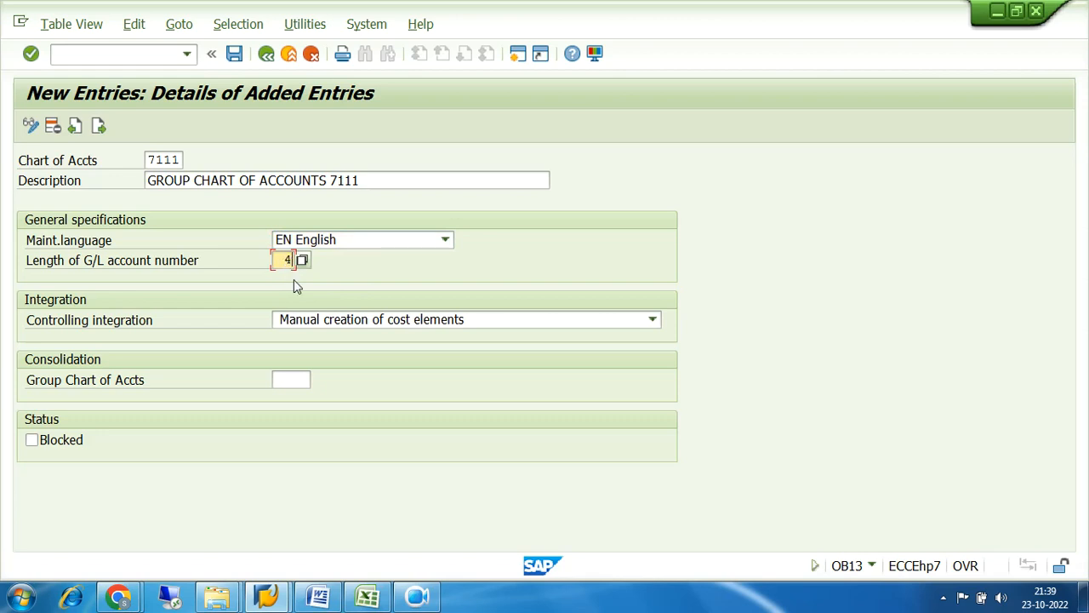
left_click(236, 54)
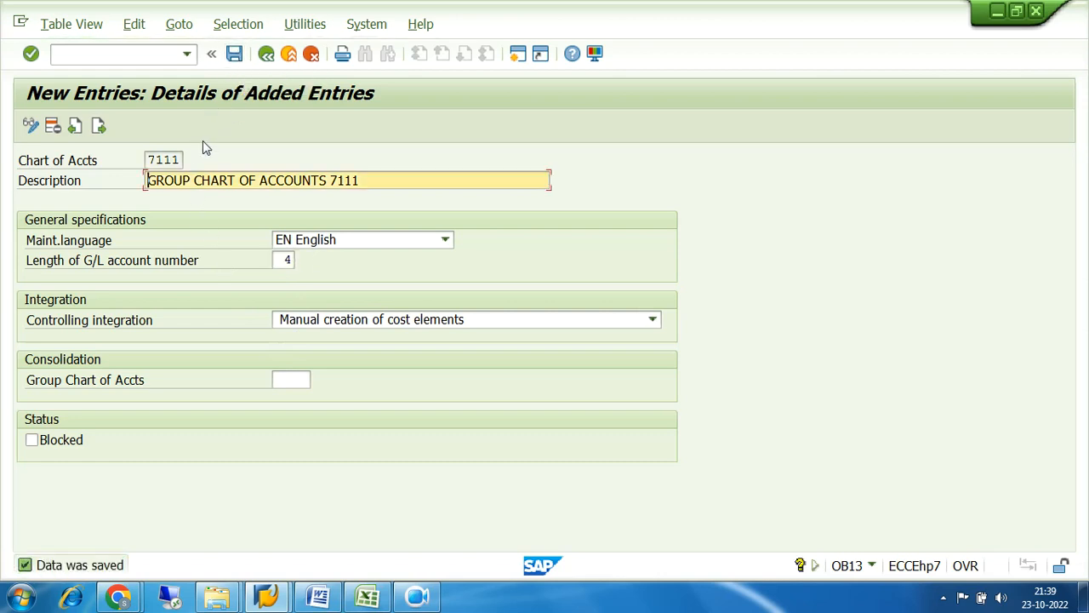
Start another chart of accounts entry with the key 7112 and the description COUNTRY INDIA CHART OF ACCOUNTS FOR MAX.
left_click(98, 126)
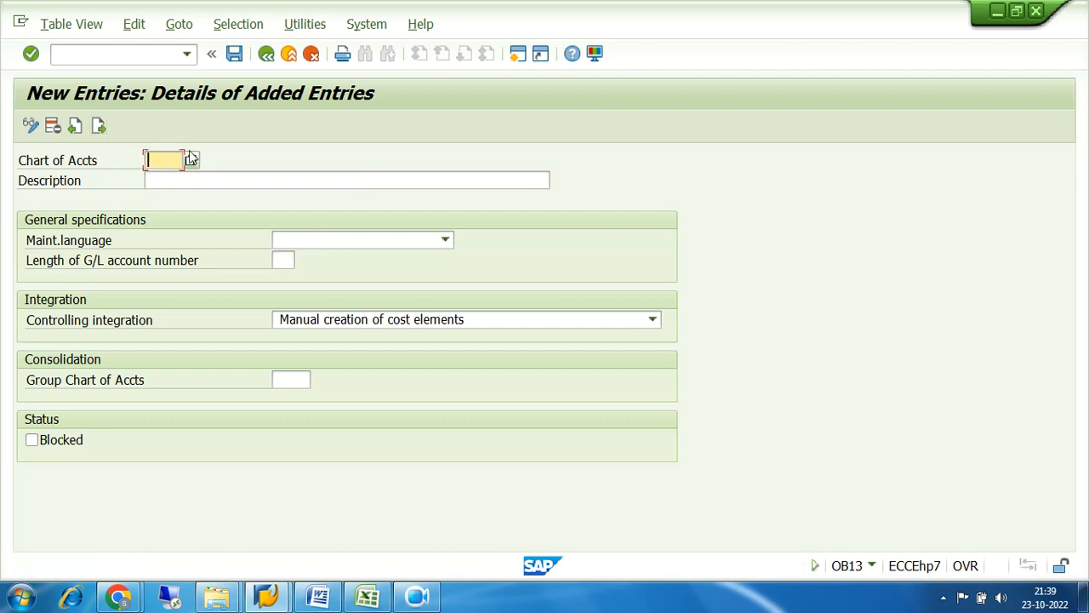
type("7112")
left_click(211, 182)
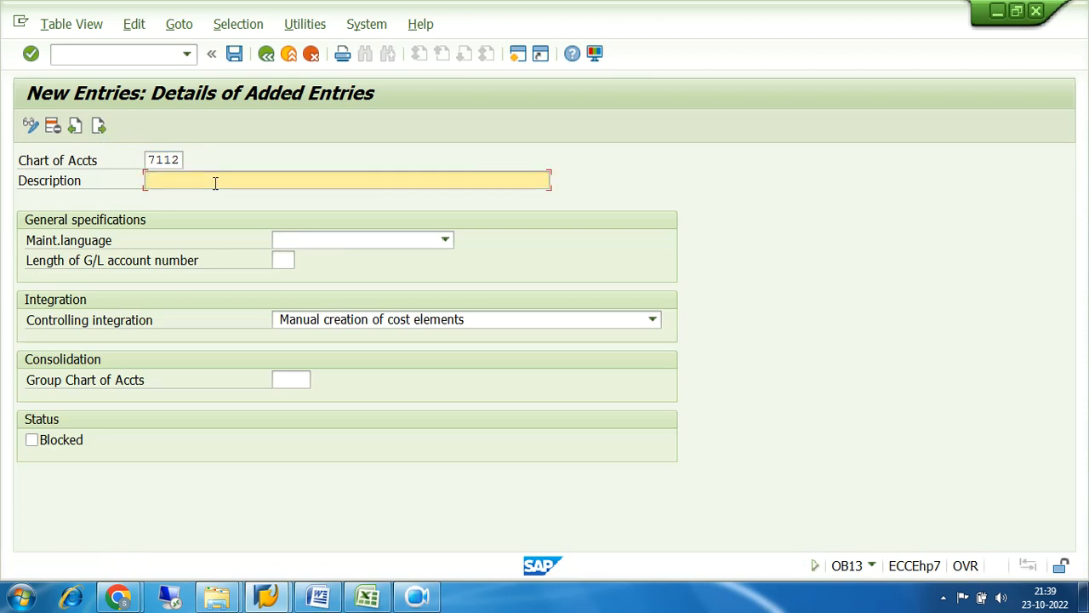
type("COUNTRY INDIA CHAR")
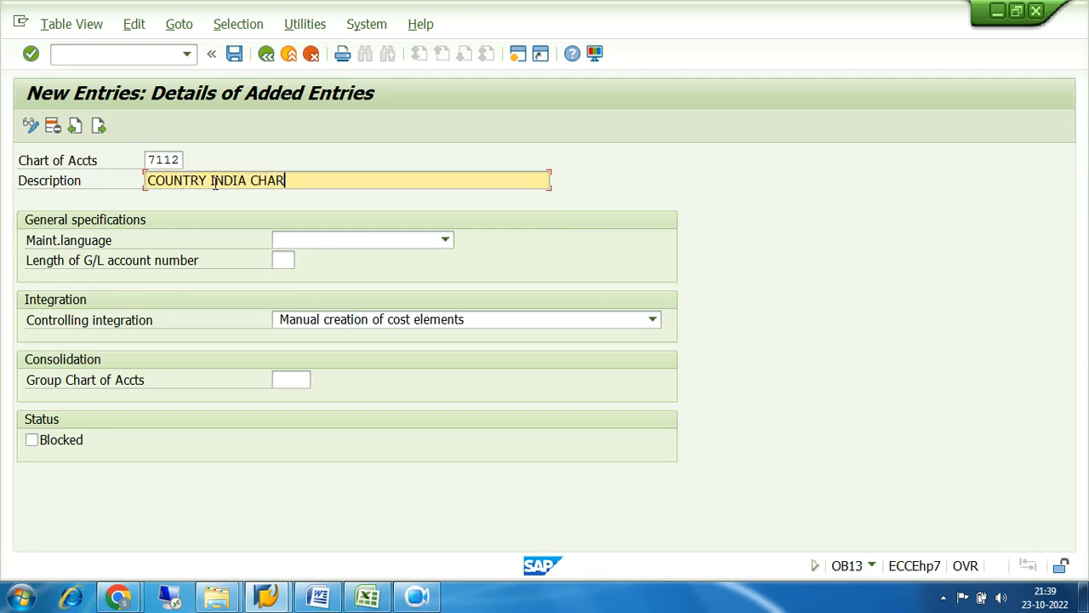
type("T OF ACCOUNT")
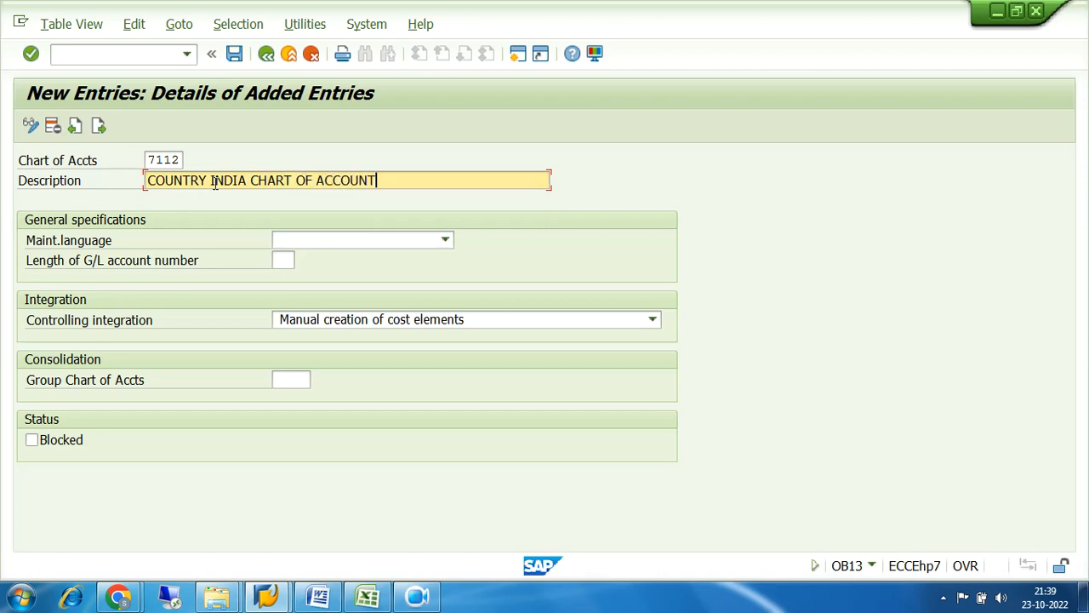
type("S FOR MAX")
Set the maintenance language to English and the G/L account number length to 4, and save chart of accounts 7112.
left_click(444, 241)
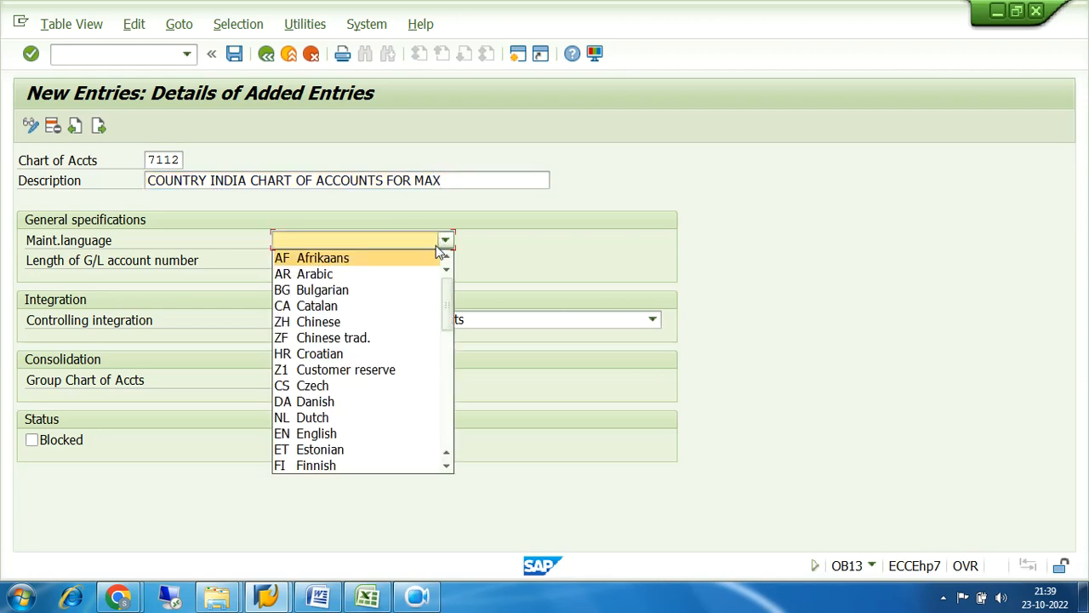
left_click(343, 431)
left_click(287, 259)
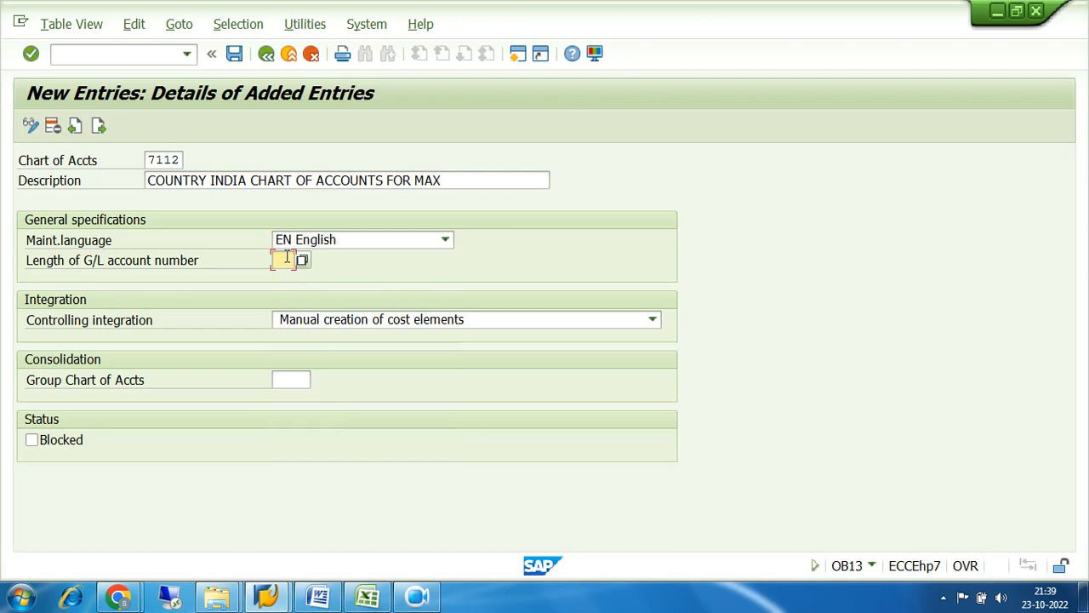
type("4")
left_click(235, 54)
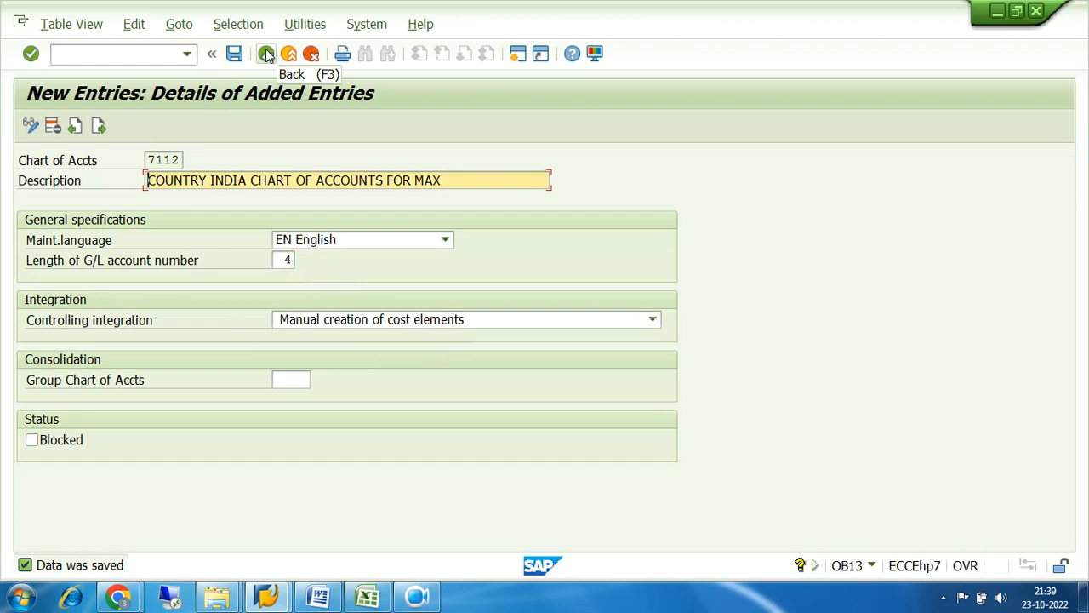
Reopen chart of accounts 7100 from the overview of added entries, assign 7111 as its group chart of accounts, and save.
left_click(266, 55)
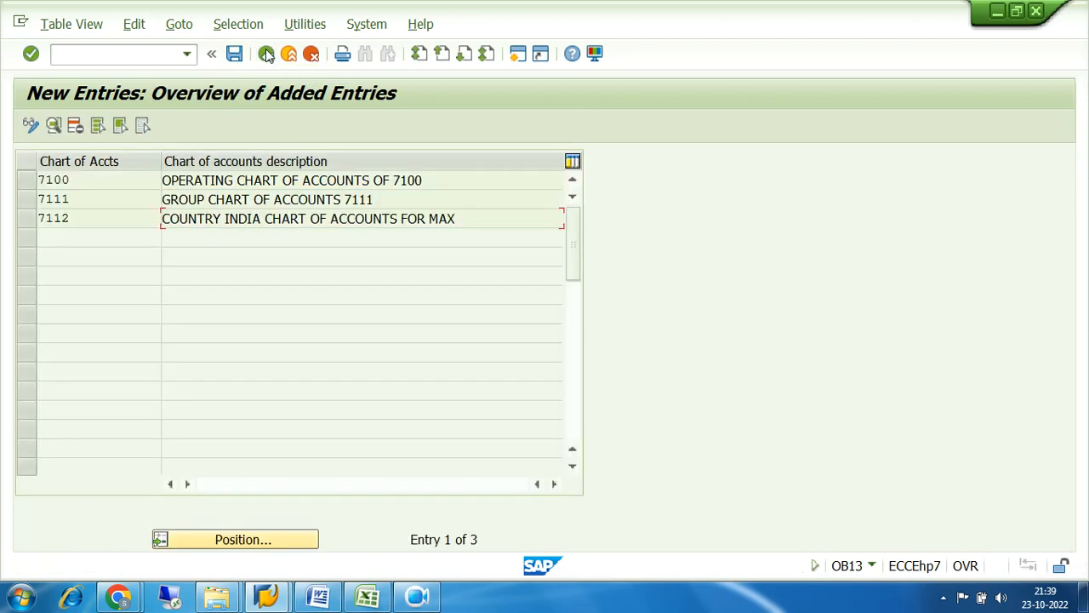
double_click(89, 178)
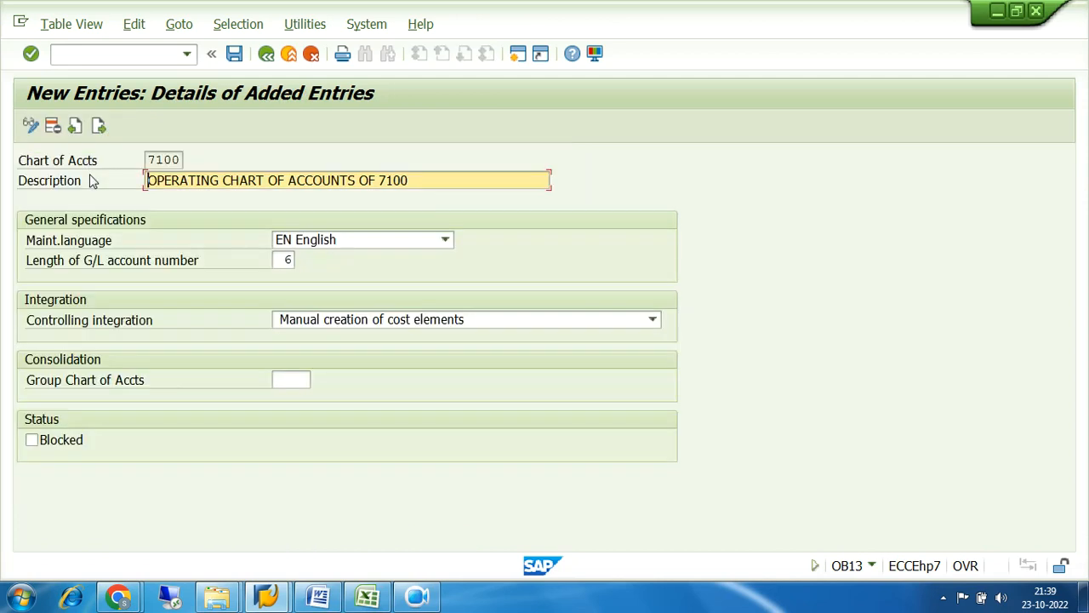
left_click_drag(413, 180, 145, 186)
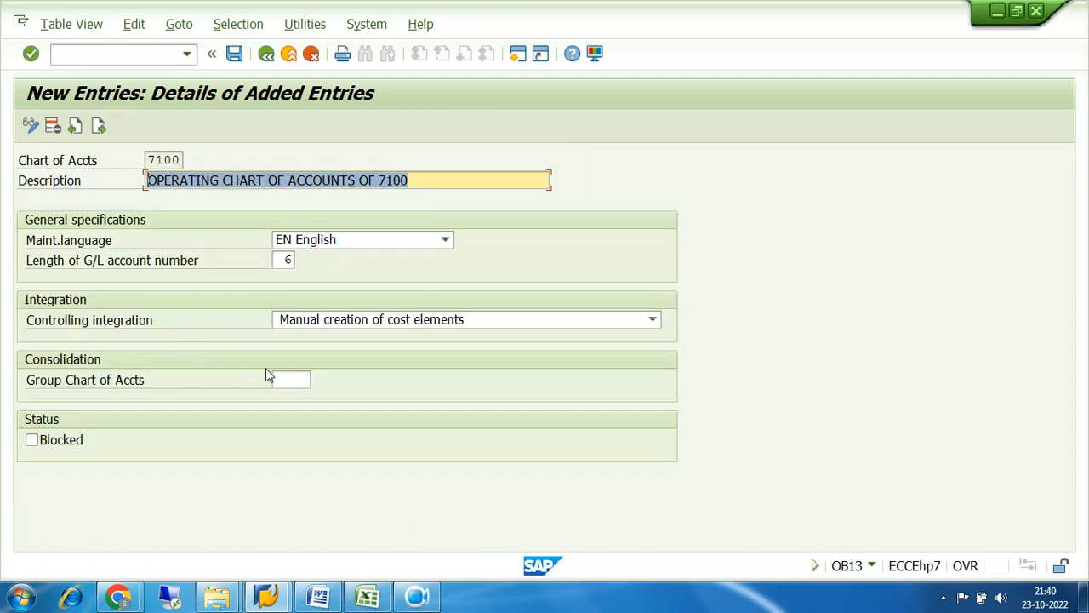
left_click(287, 379)
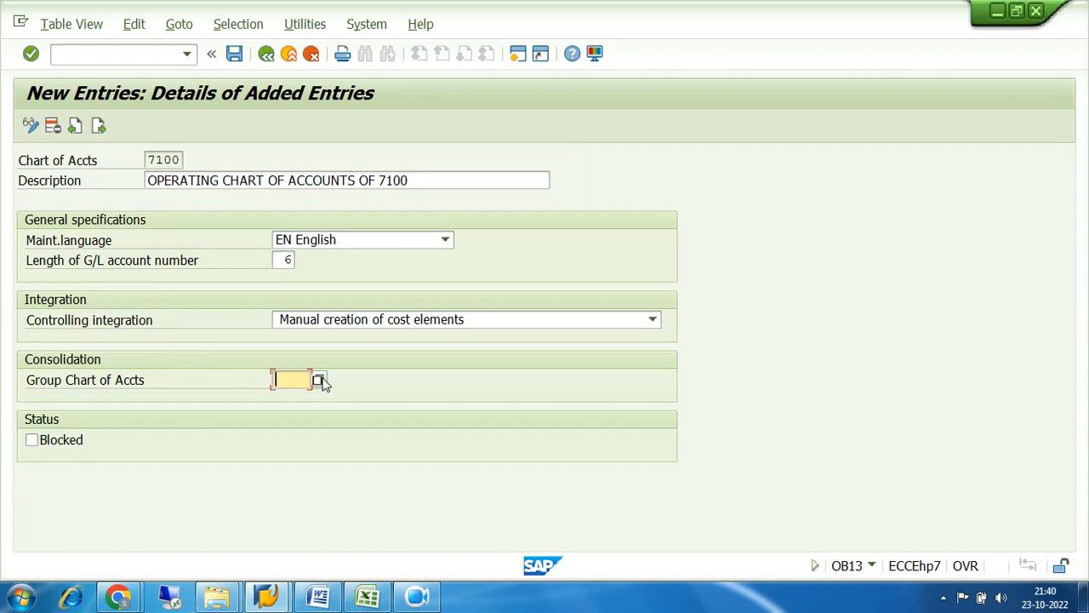
left_click(321, 380)
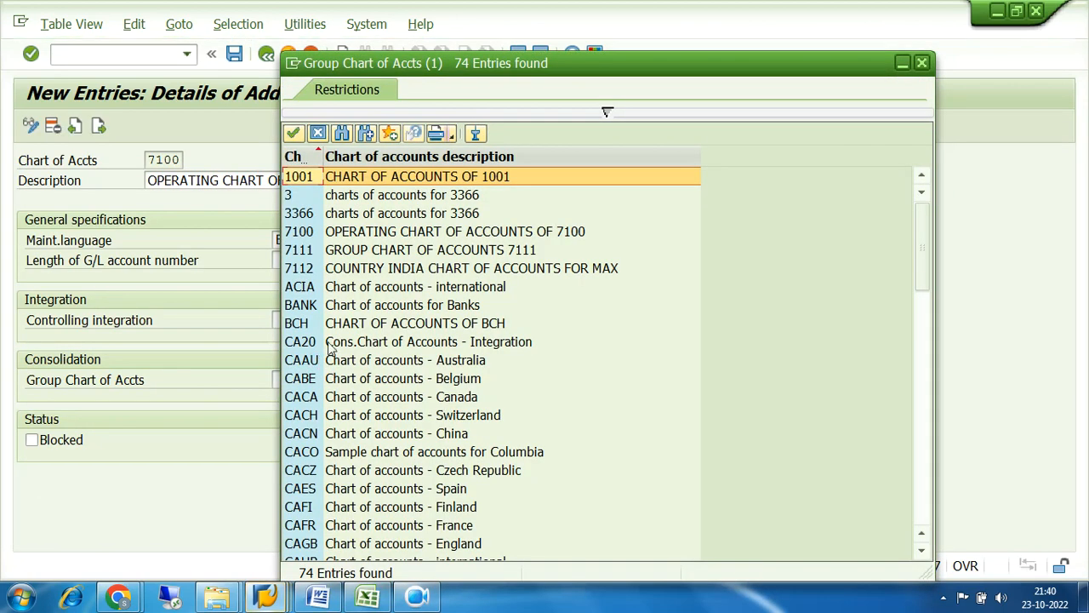
left_click(311, 252)
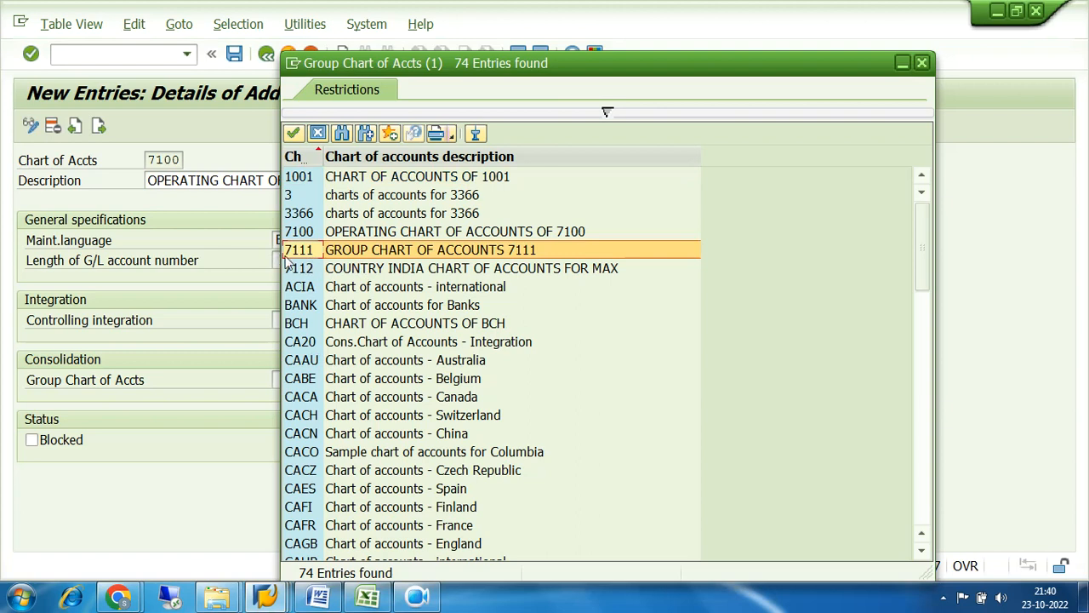
double_click(308, 252)
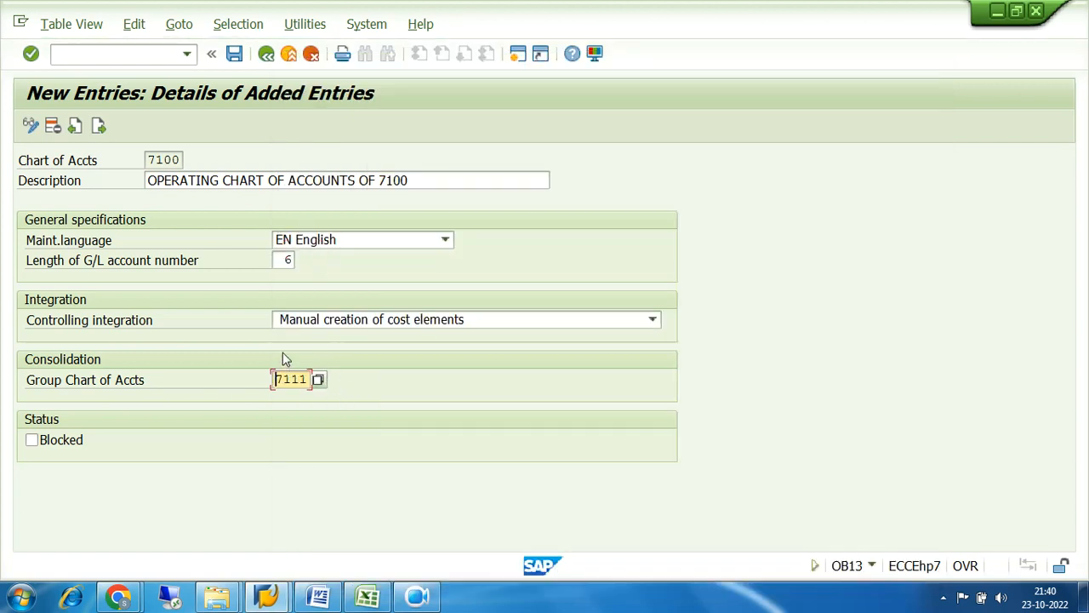
left_click(234, 54)
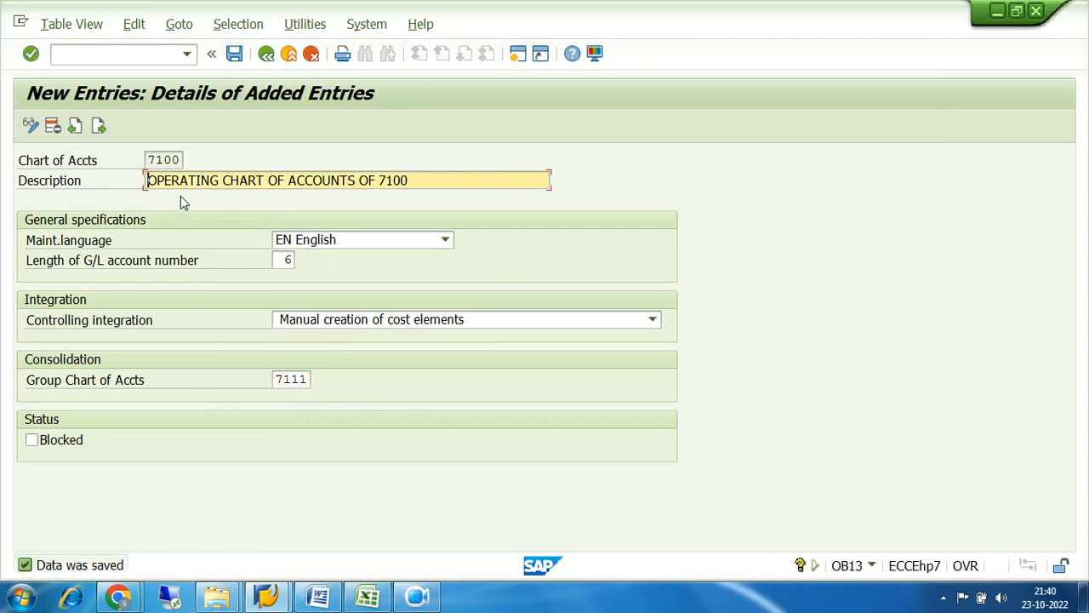
left_click(174, 159)
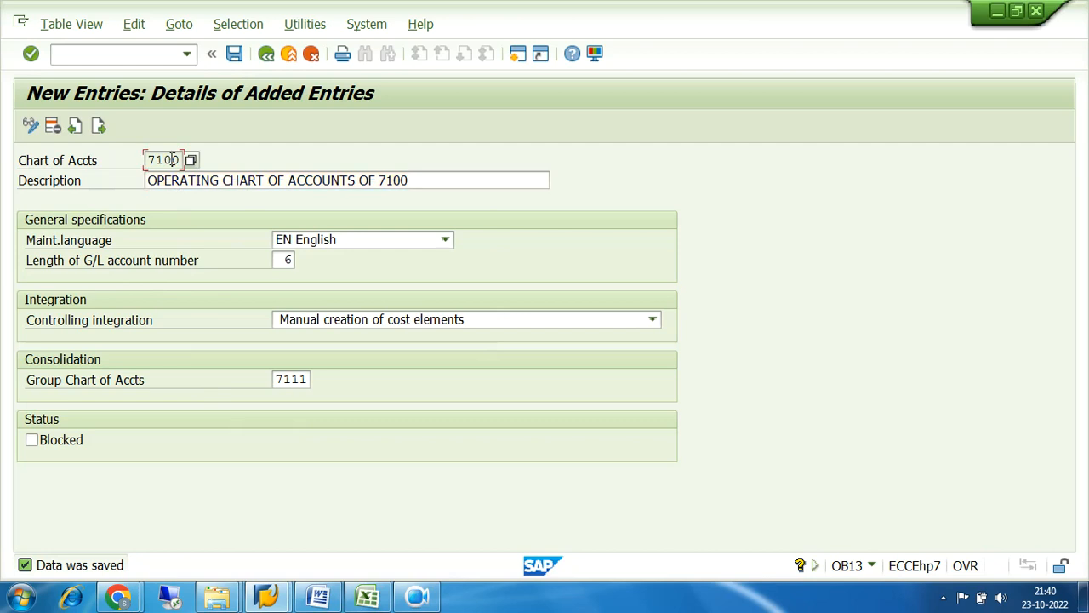
left_click(292, 380)
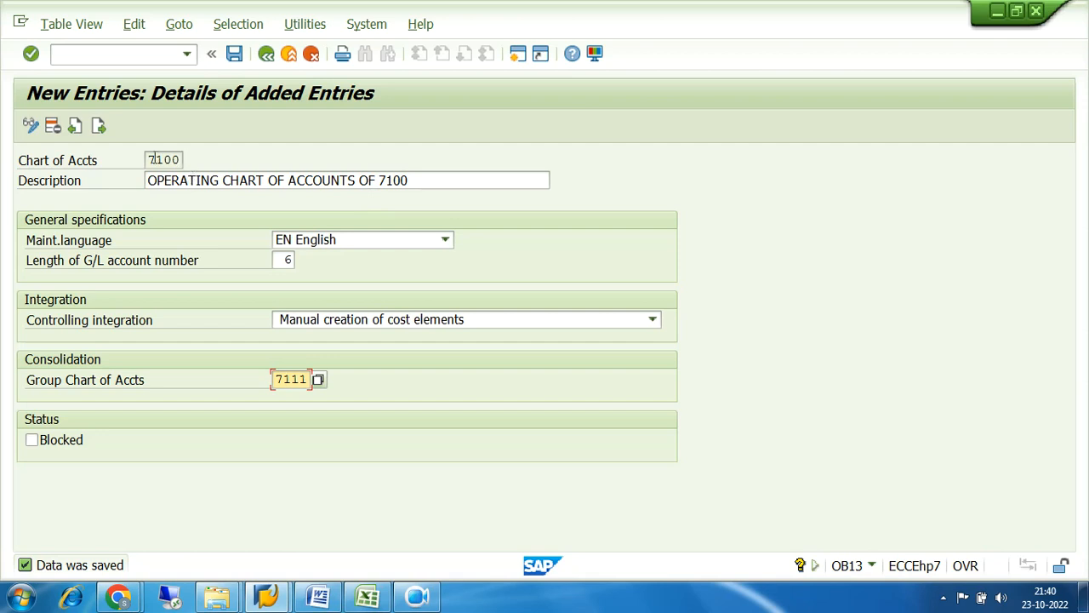
left_click_drag(148, 159, 180, 159)
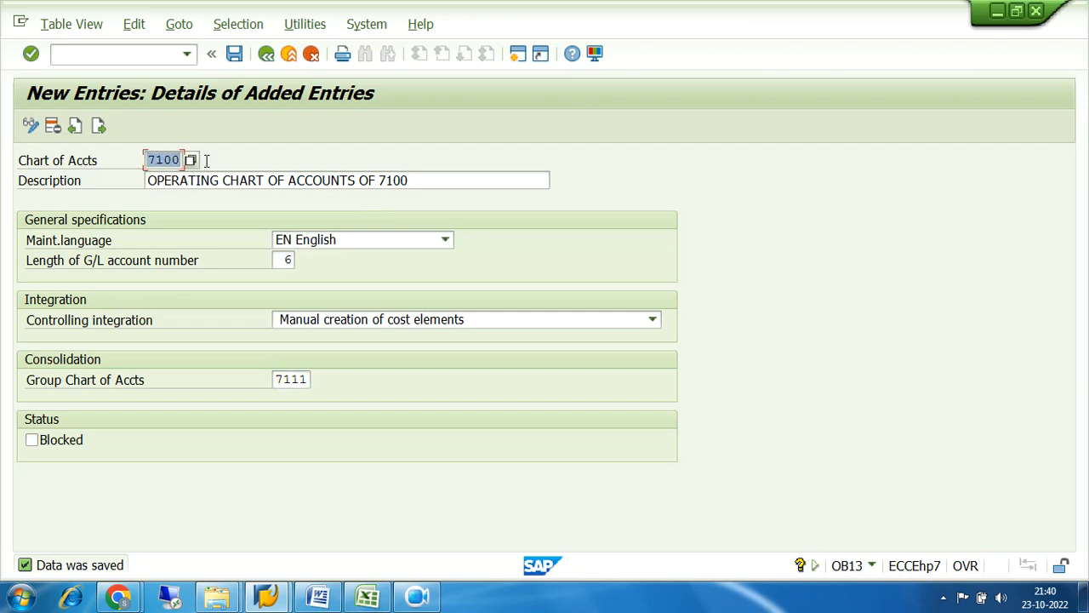
left_click(274, 379)
left_click_drag(275, 379, 319, 379)
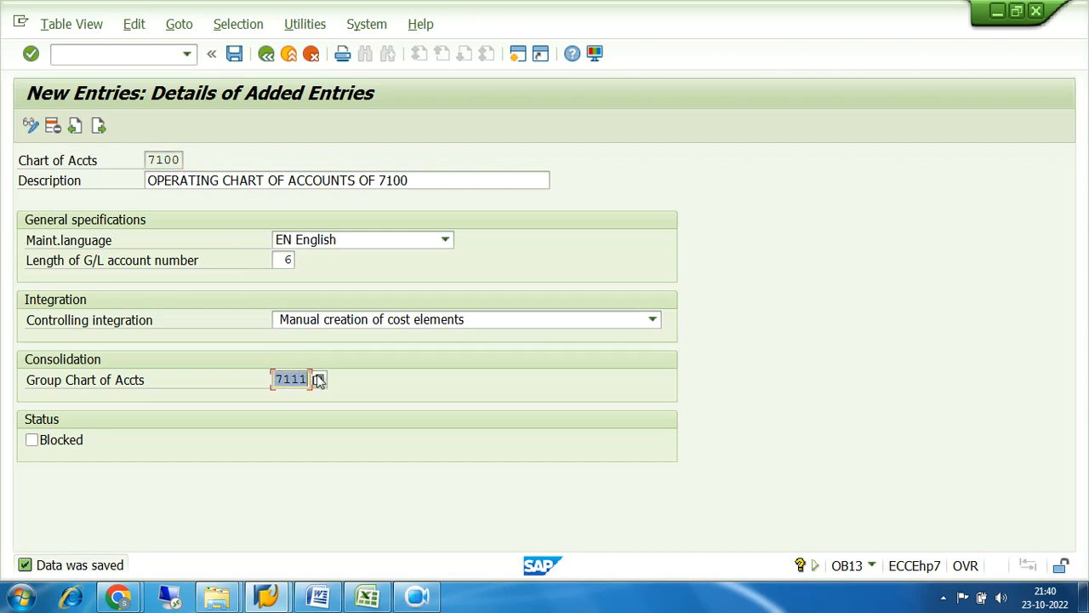
left_click_drag(274, 378, 317, 387)
left_click_drag(149, 160, 189, 168)
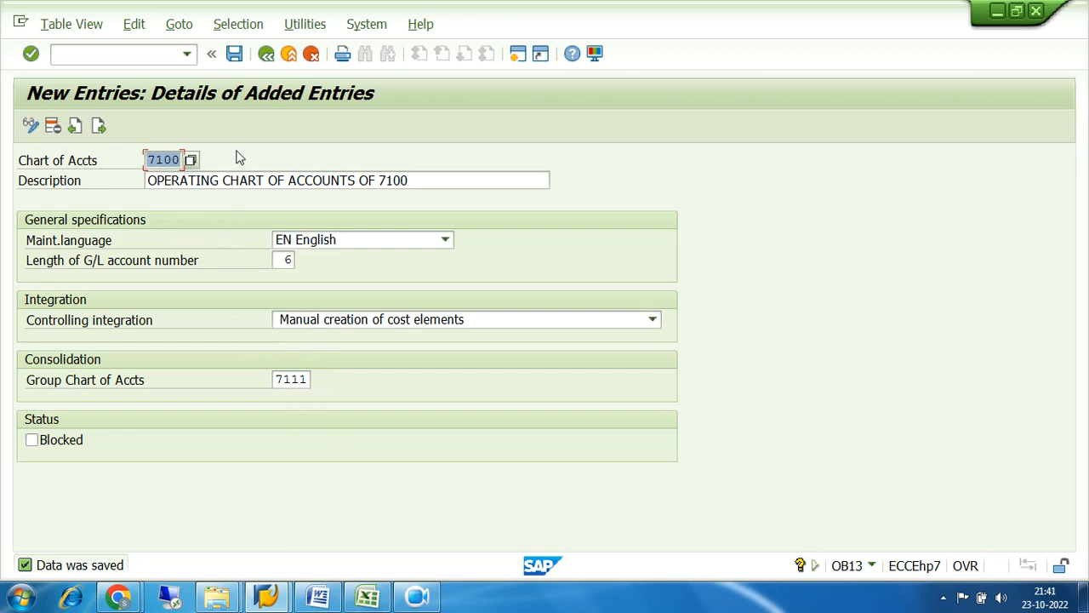
Leave chart of accounts 7100, return to the implementation guide, and open the Assign Company Code to Chart of Accounts activity.
left_click(157, 158)
left_click(290, 379)
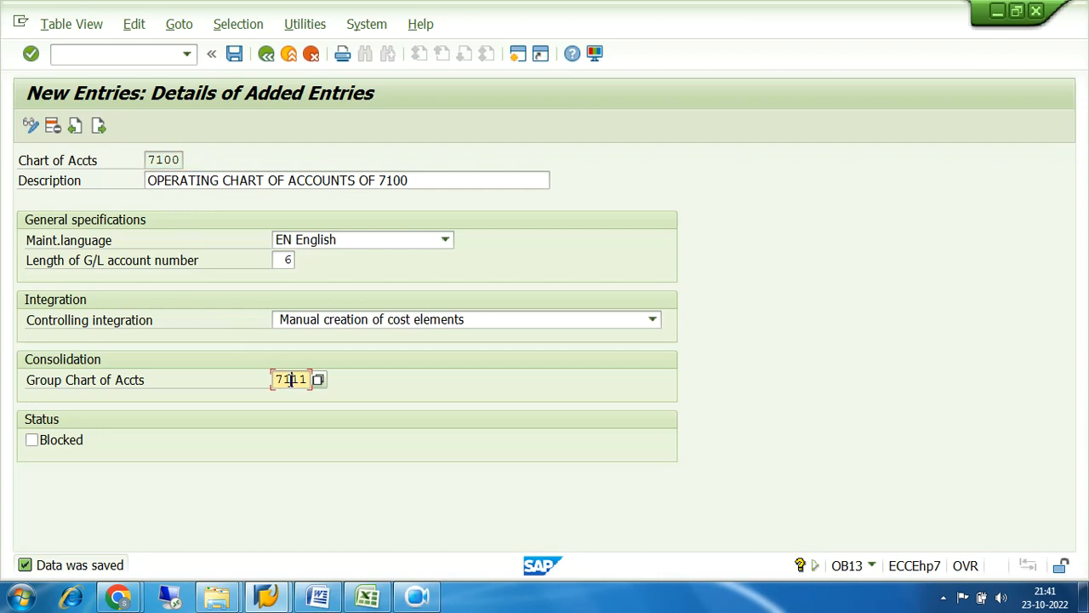
left_click(266, 54)
left_click(267, 54)
left_click(267, 54)
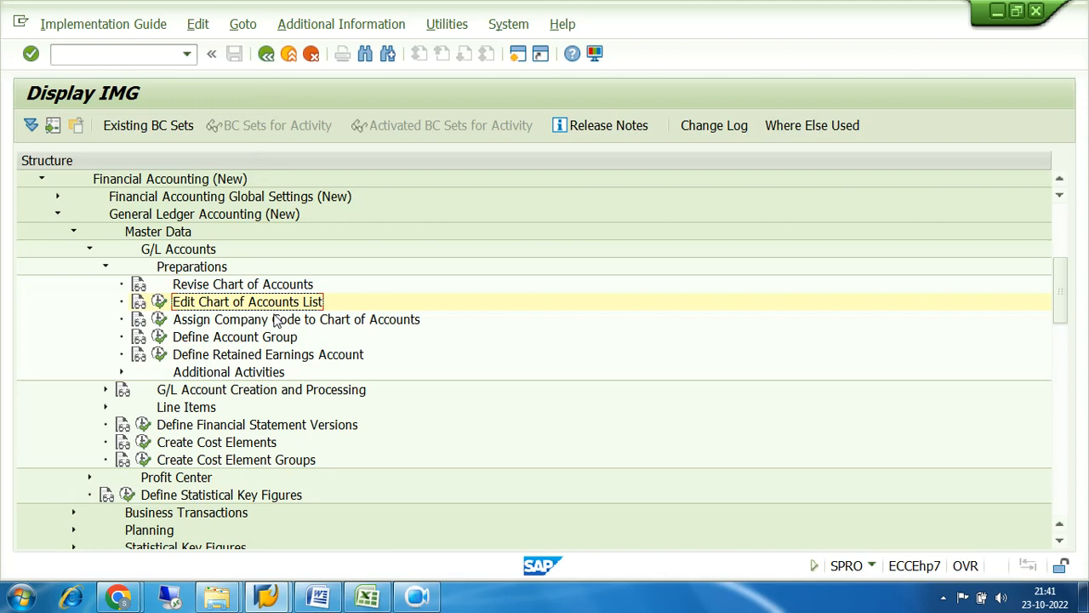
left_click(193, 323)
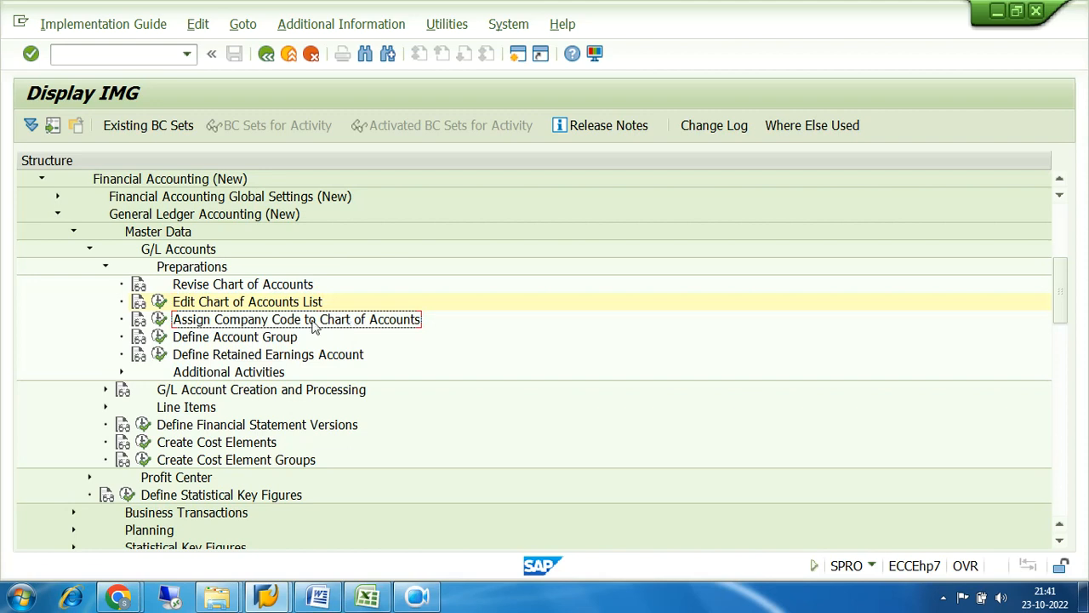
left_click(159, 320)
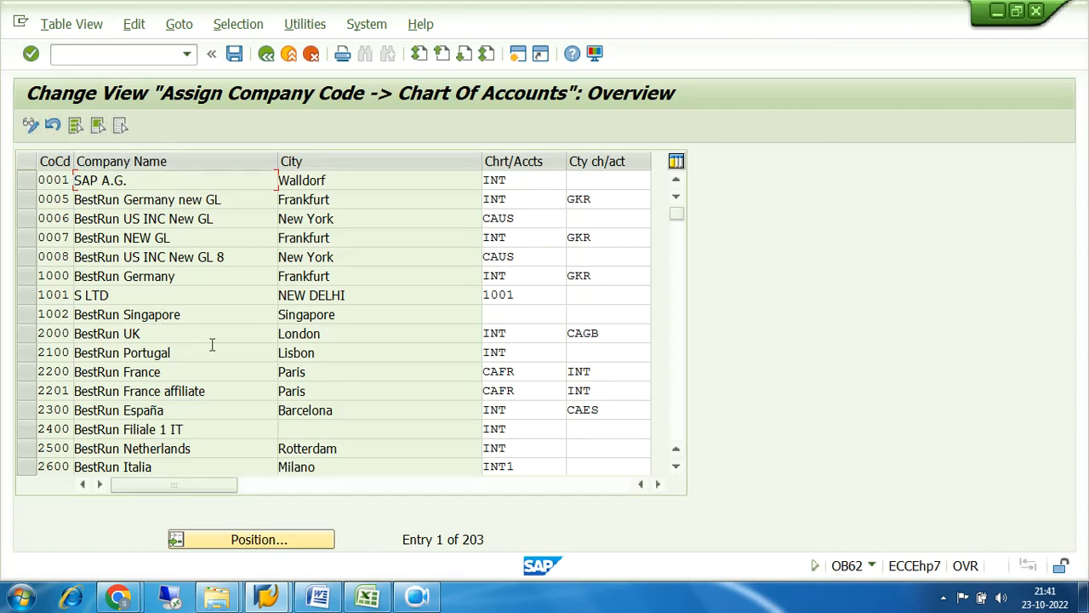
Position the company code list on company code 7100.
left_click(245, 545)
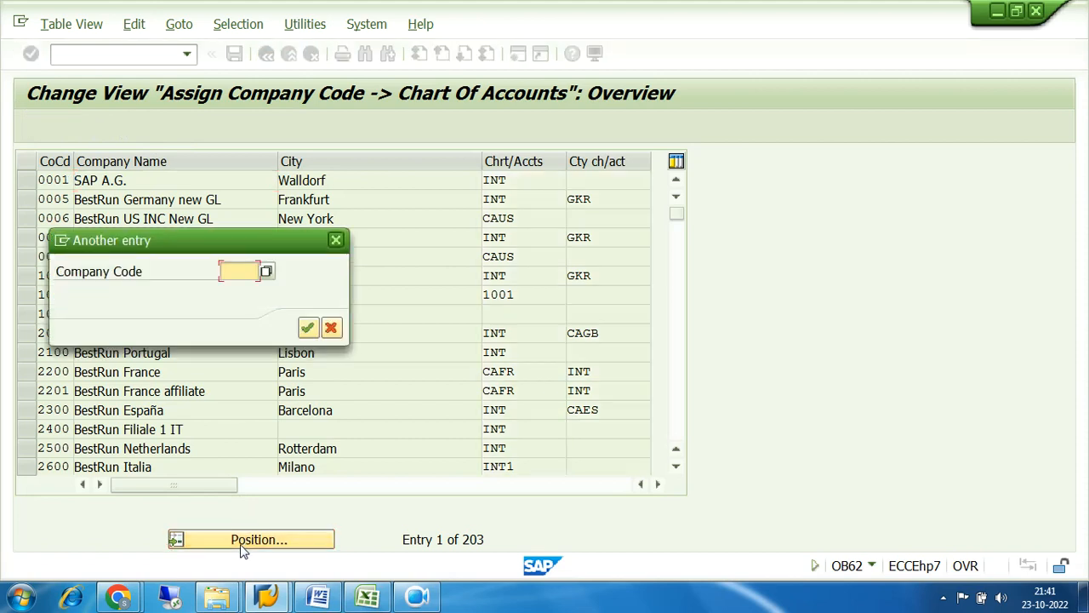
type("7100")
key("Return")
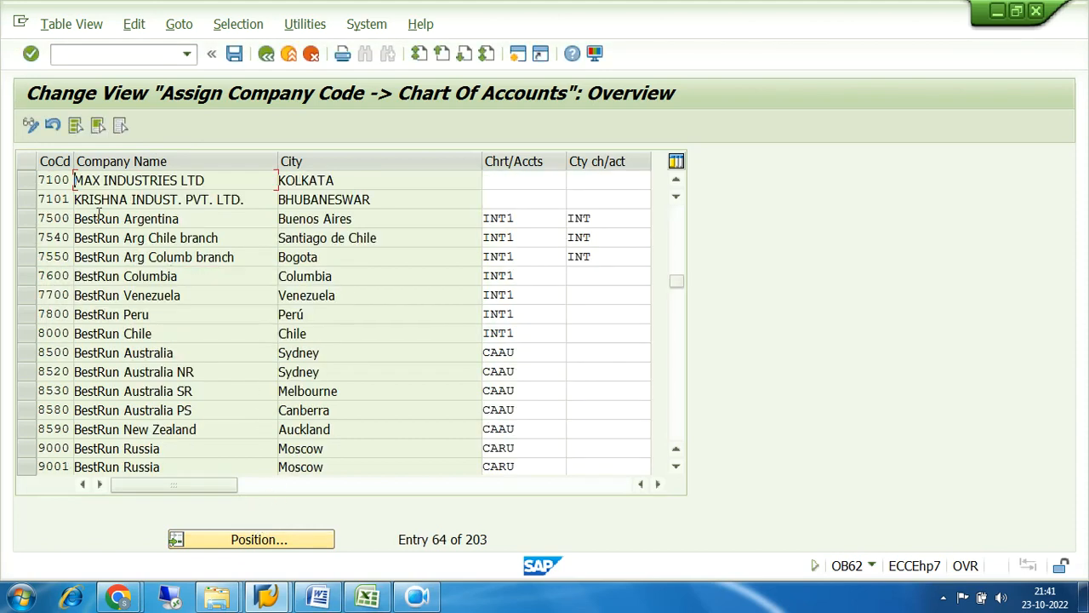
Assign chart of accounts 7100 and country chart of accounts 7112 to company code 7100.
left_click(70, 181)
left_click(496, 181)
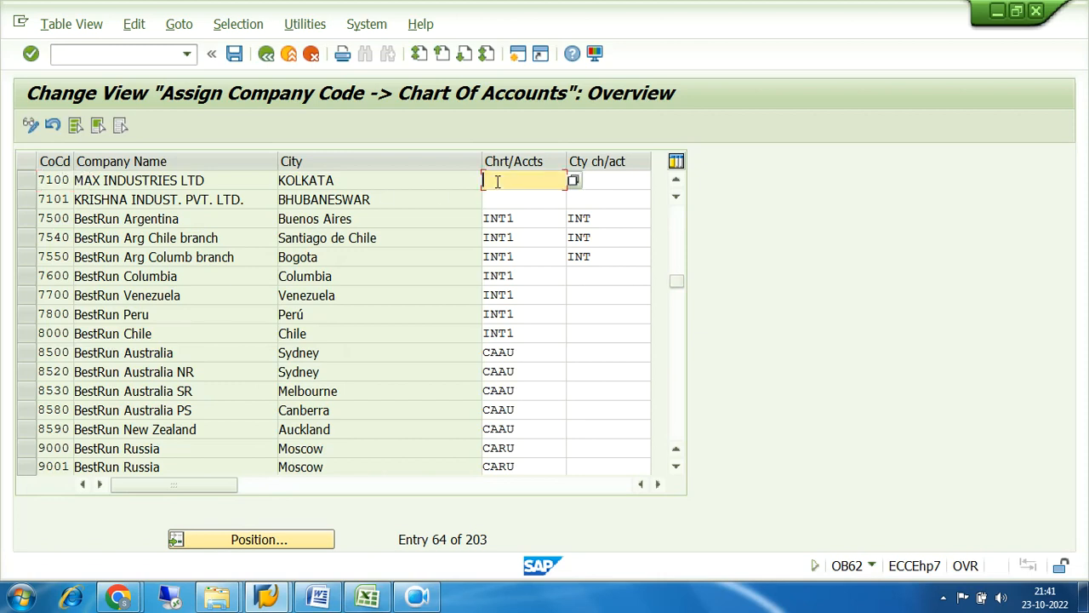
type("7100")
left_click(598, 177)
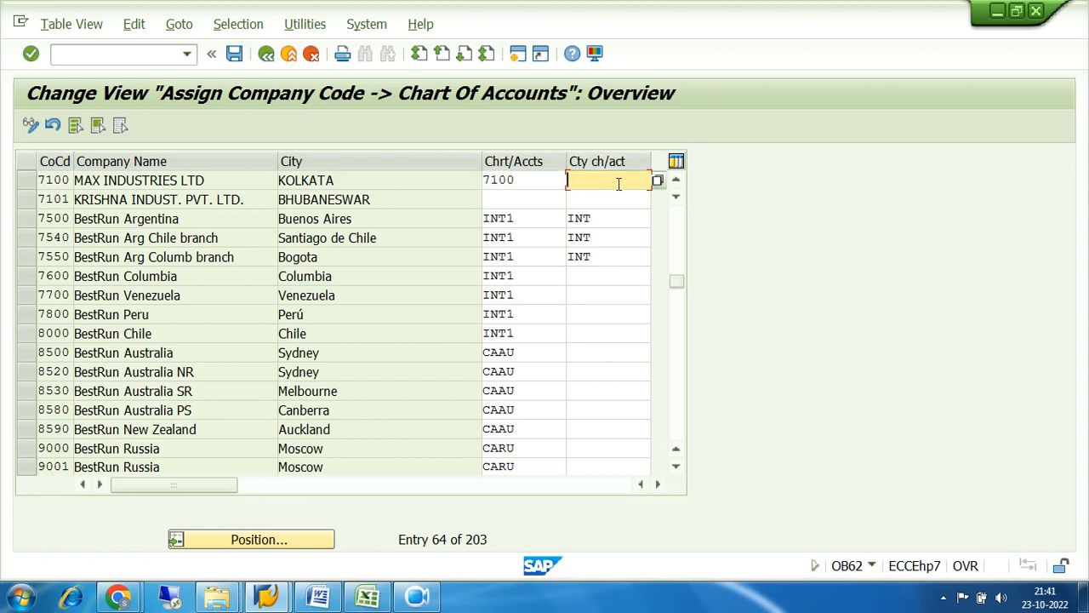
left_click(658, 180)
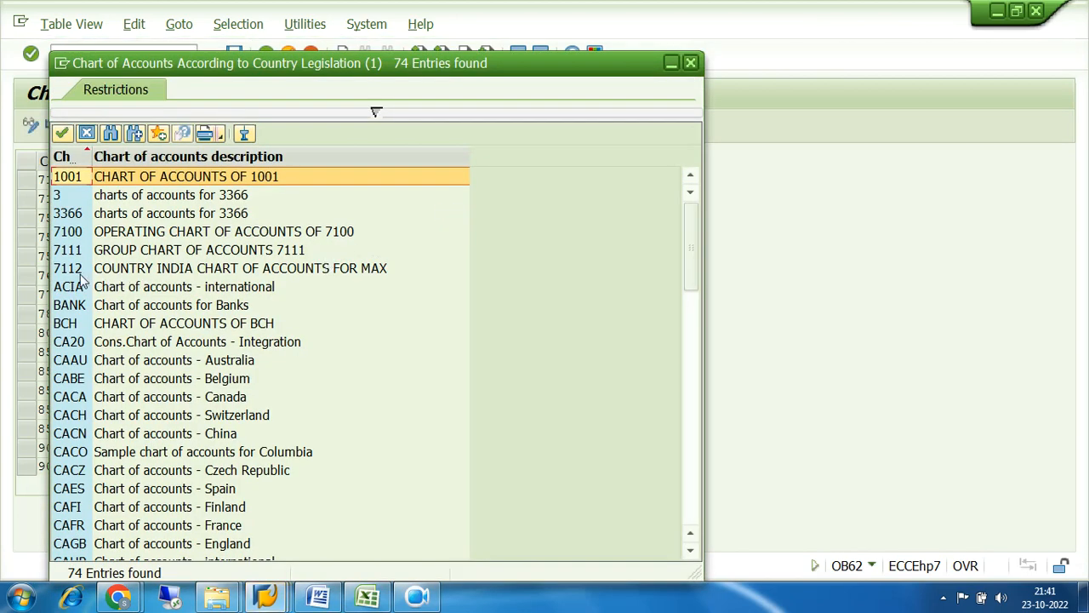
left_click(78, 272)
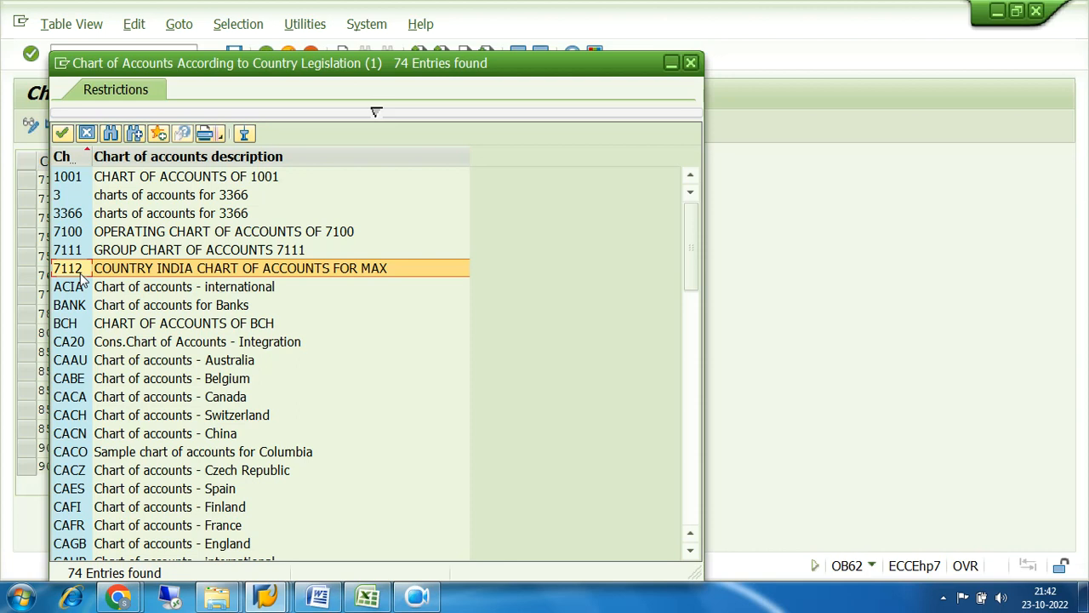
double_click(85, 268)
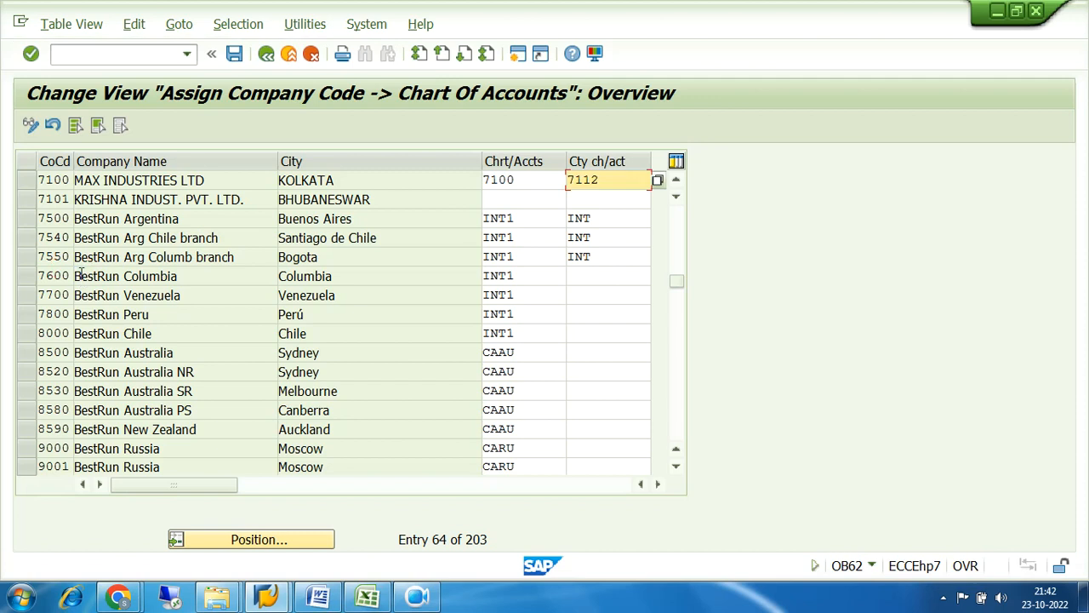
Check both chart assignments of company code 7100 and save them to the customizing request FI CUSTOMIZATION OF MAX.
left_click_drag(613, 178, 562, 185)
left_click_drag(609, 178, 569, 180)
left_click_drag(611, 179, 482, 180)
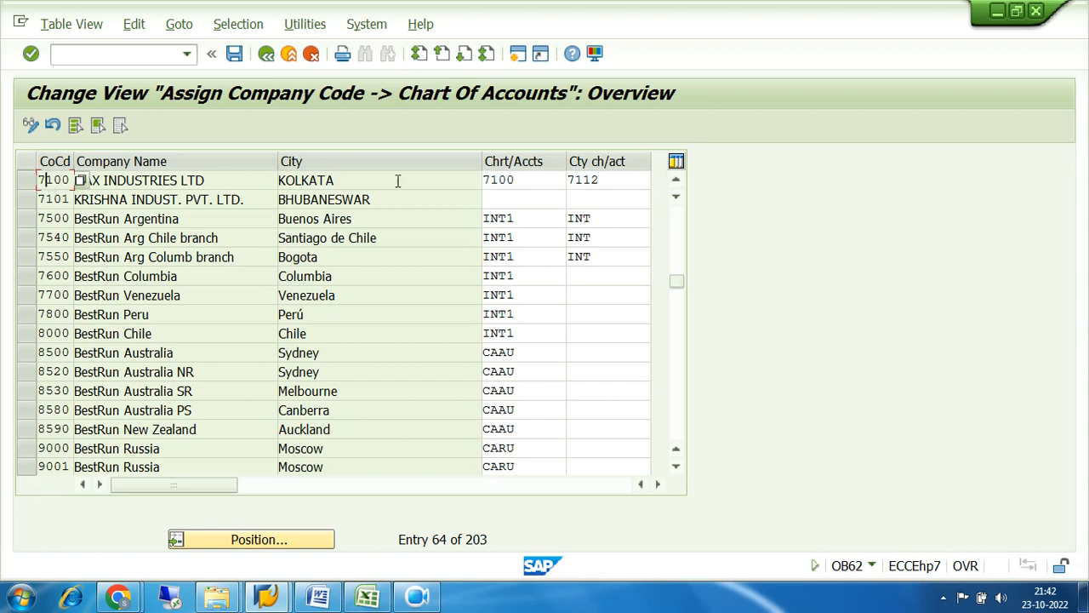
left_click(528, 180)
left_click_drag(528, 180, 482, 180)
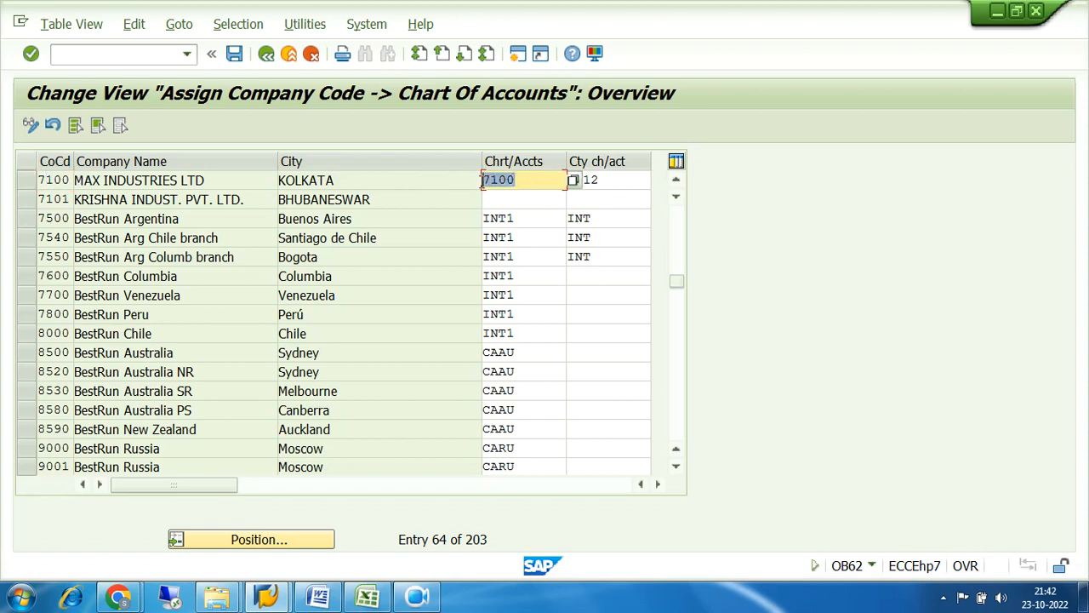
left_click_drag(616, 180, 570, 180)
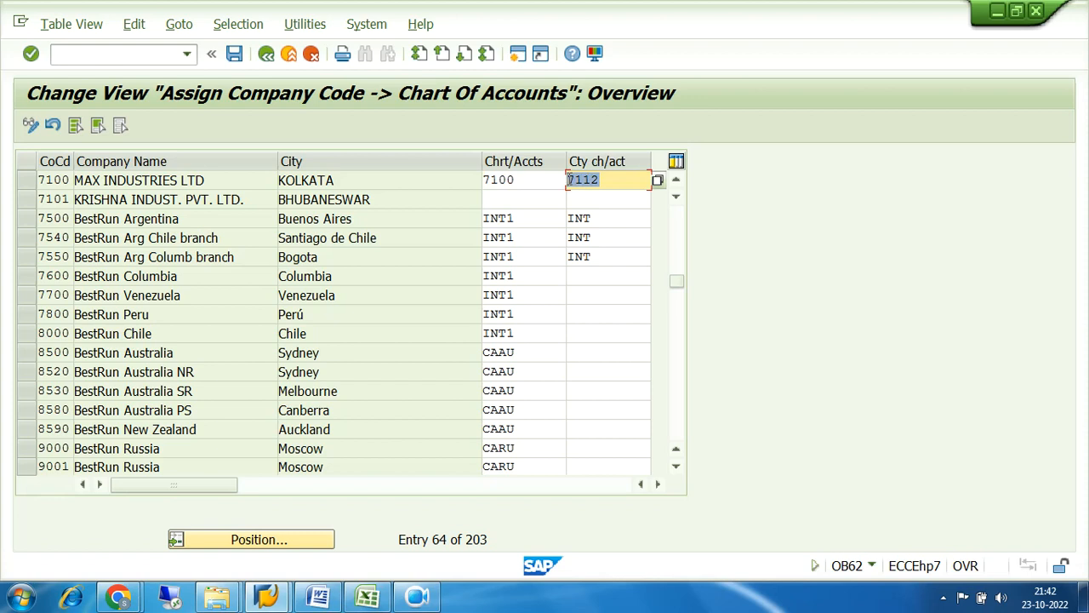
left_click(235, 54)
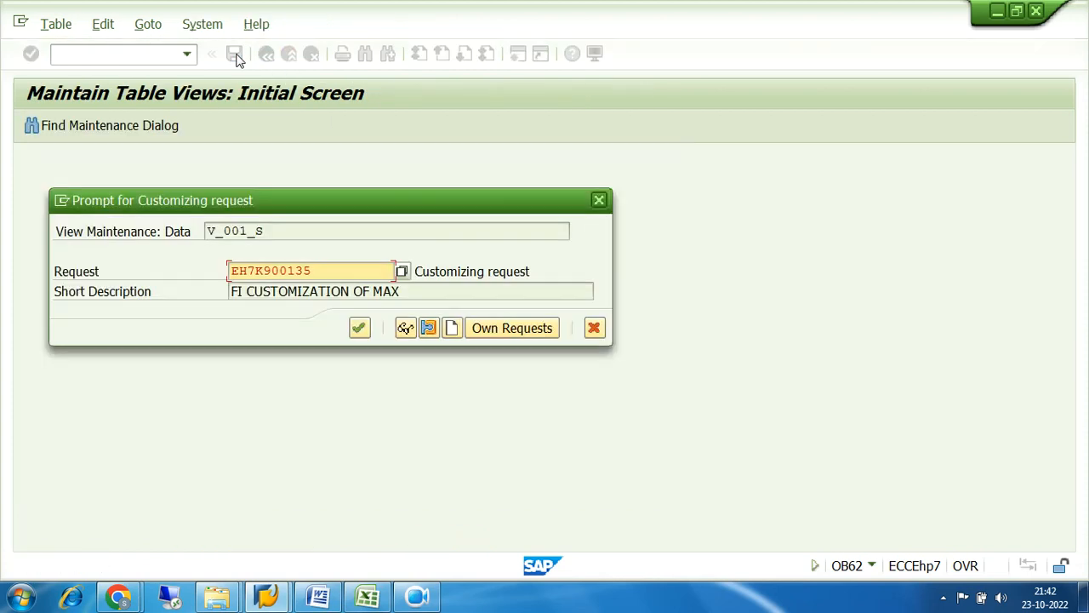
left_click(359, 328)
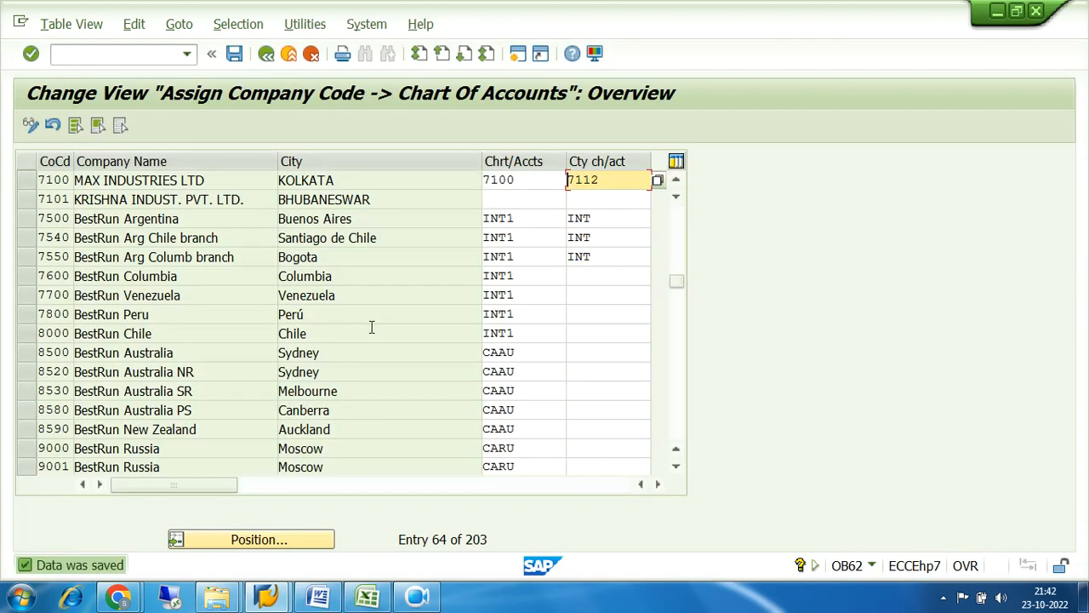
Switch to the VENDOR workbook in Excel and compare the operating and country chart of accounts columns.
left_click(367, 596)
left_click_drag(348, 143, 581, 147)
left_click_drag(321, 142, 554, 147)
left_click(157, 144)
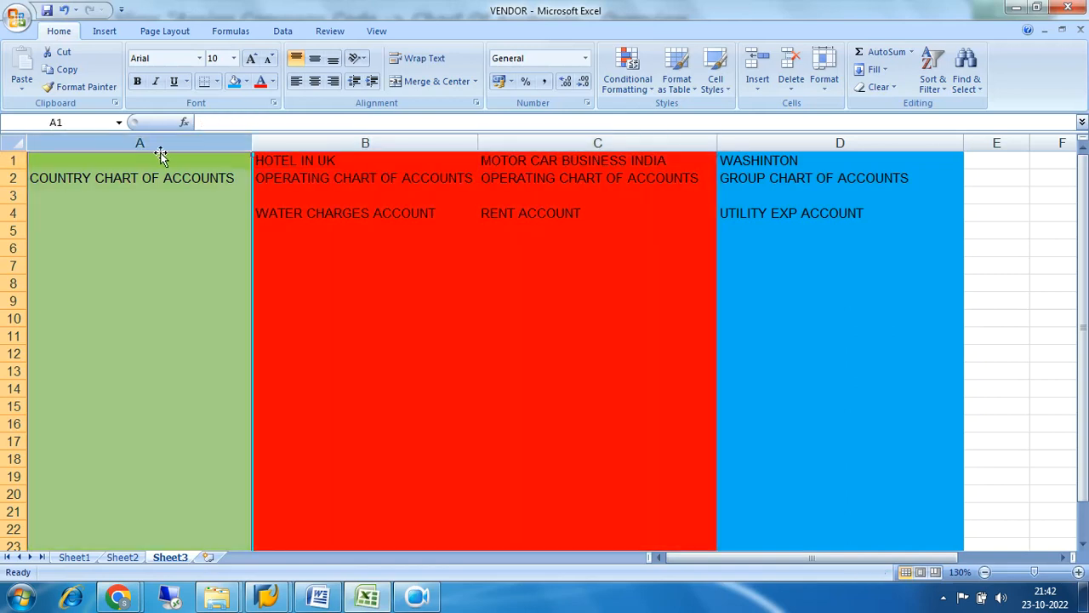
left_click(378, 143)
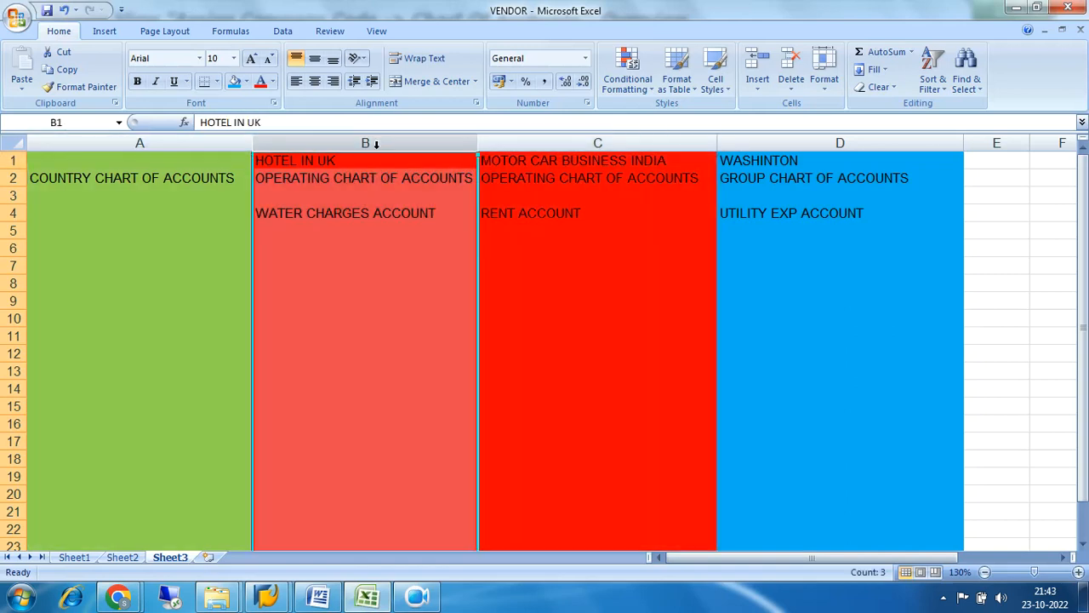
left_click(143, 142)
Switch back to the SAP company code assignment and review the operating and country charts of company code 7100.
mouse_move(267, 596)
left_click(357, 511)
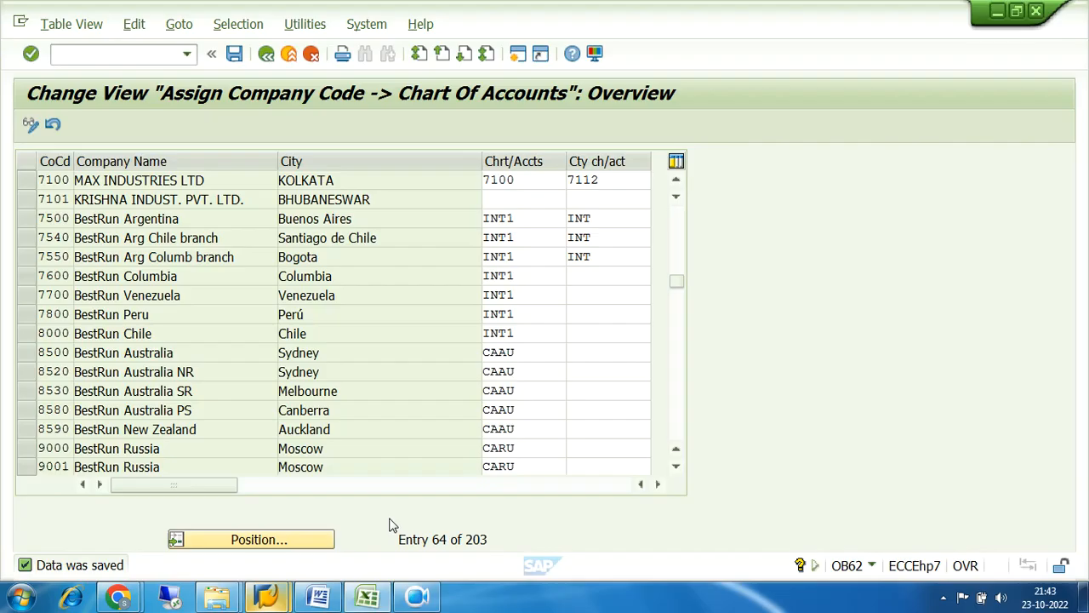
left_click_drag(524, 179, 460, 188)
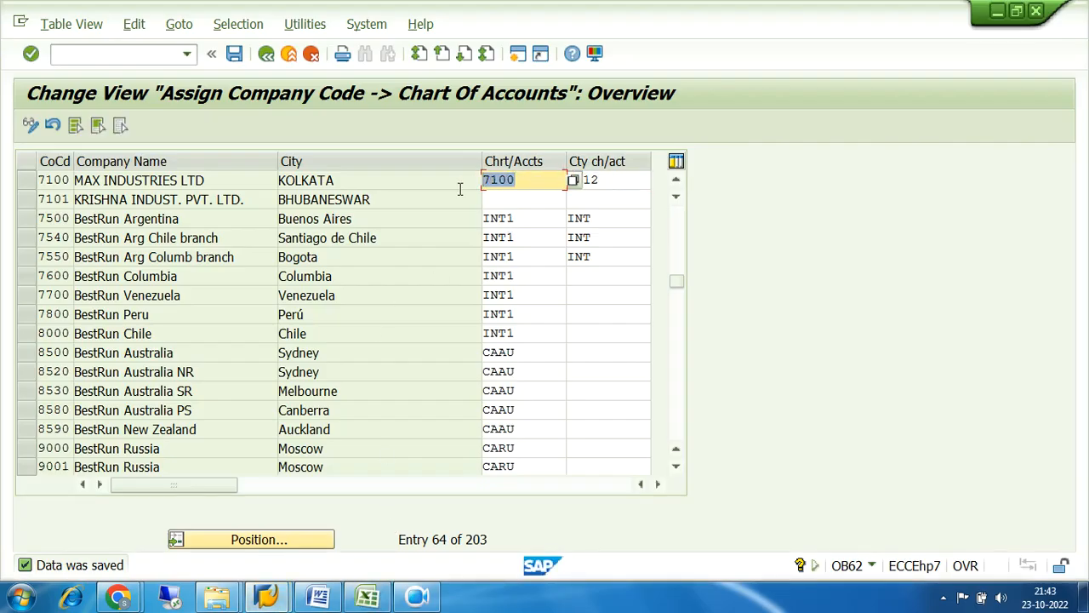
left_click_drag(615, 180, 564, 180)
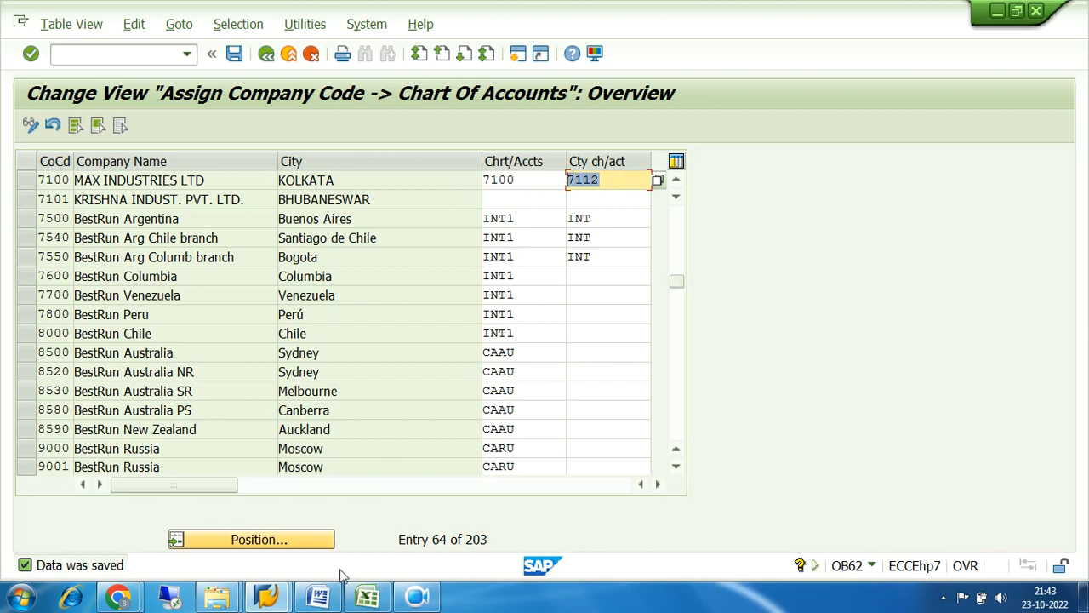
Switch to the VENDOR workbook in Excel and highlight the two operating chart columns, followed by the group chart column.
left_click(368, 596)
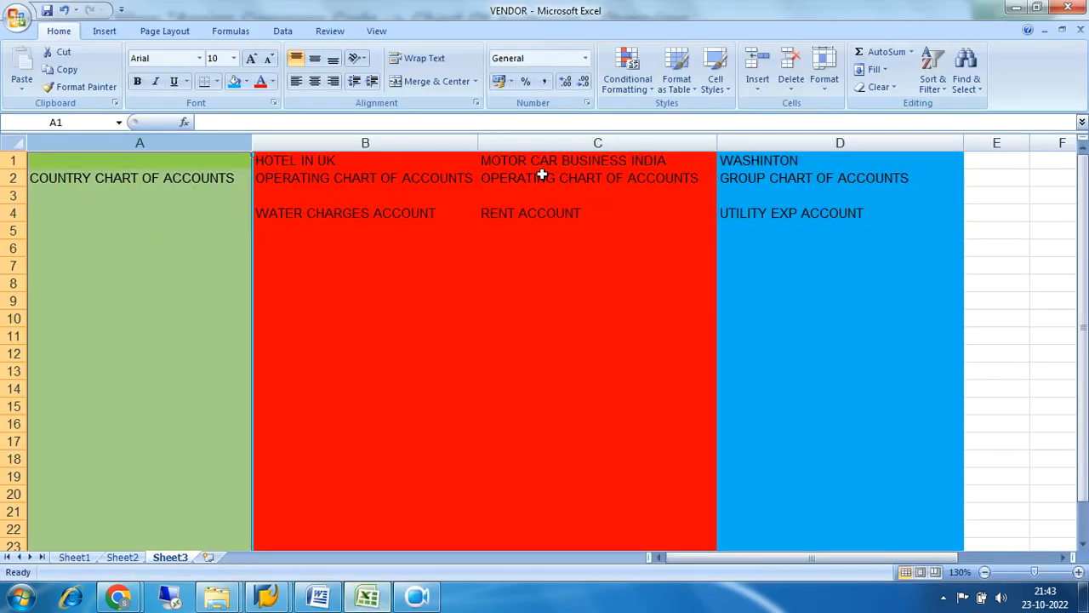
left_click_drag(406, 136, 574, 153)
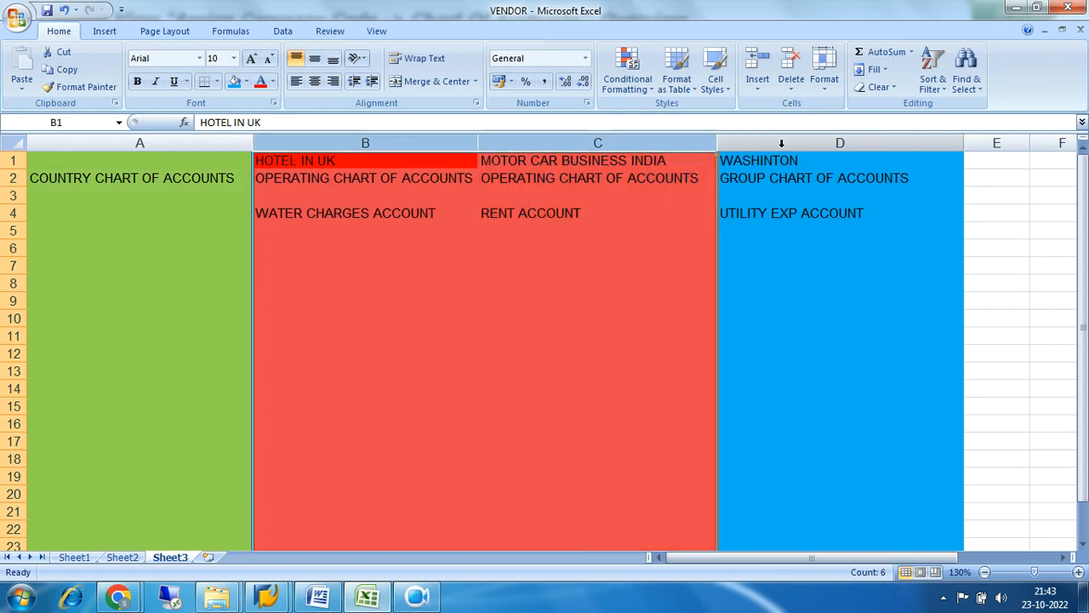
left_click(840, 143)
Switch back to SAP and open chart of accounts 7100 from the chart of accounts list to check its group chart of accounts.
mouse_move(266, 598)
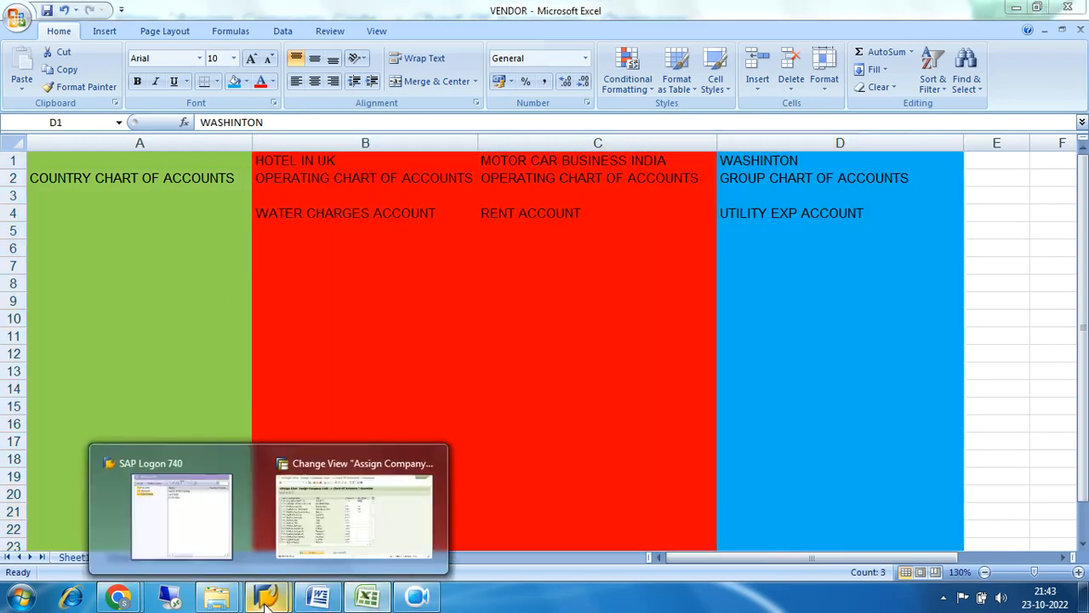
left_click(346, 528)
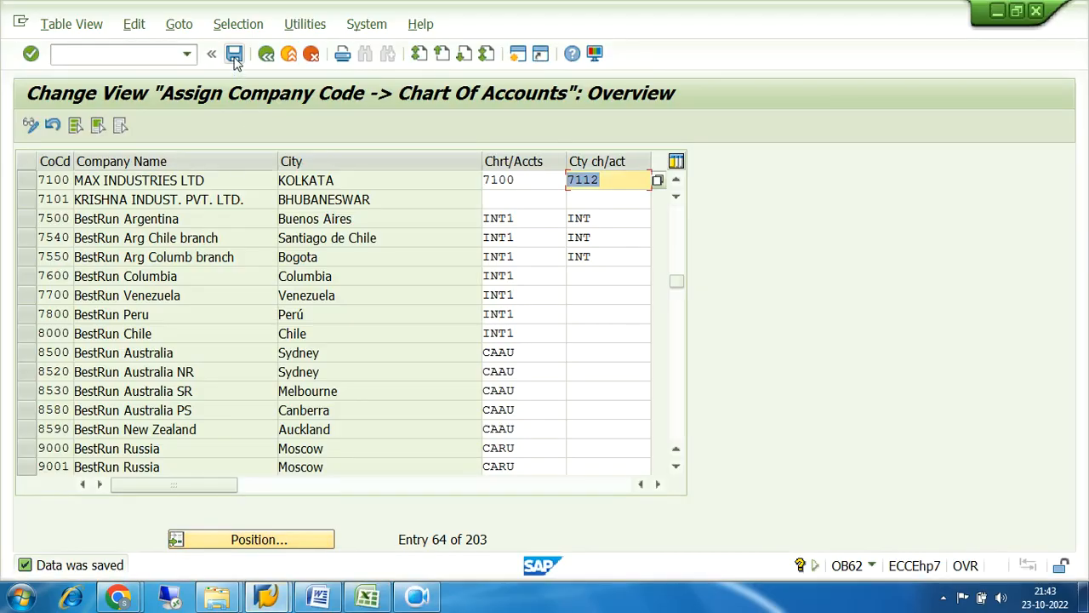
left_click(266, 54)
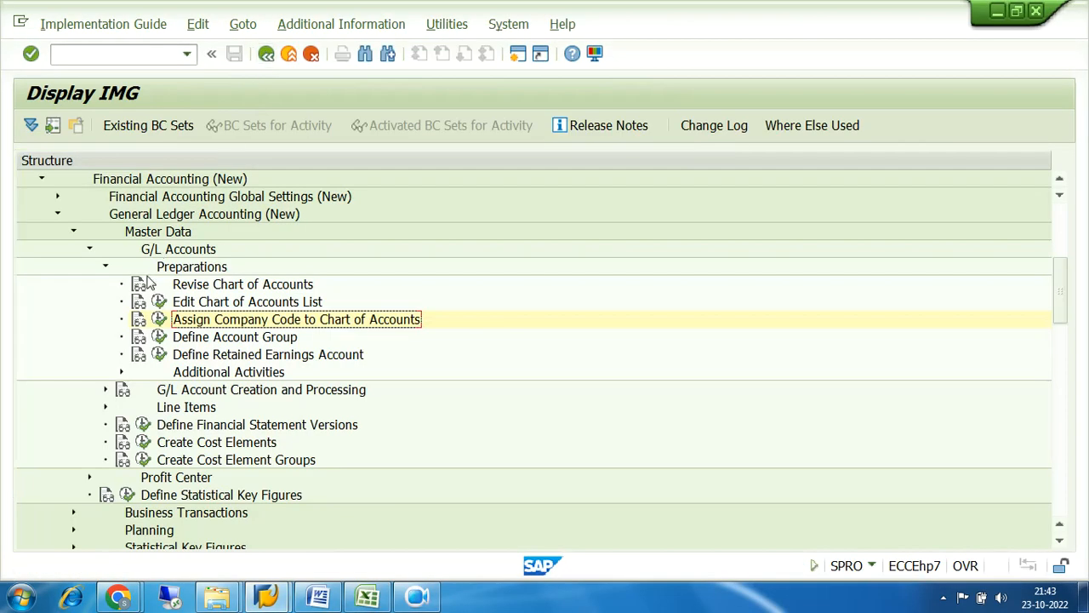
left_click(159, 304)
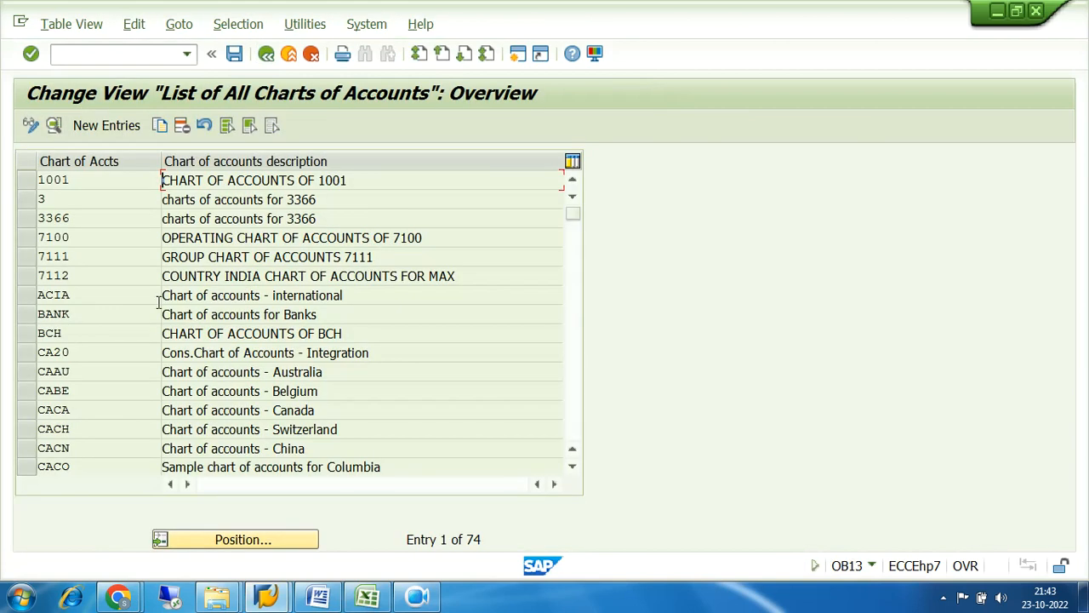
double_click(92, 239)
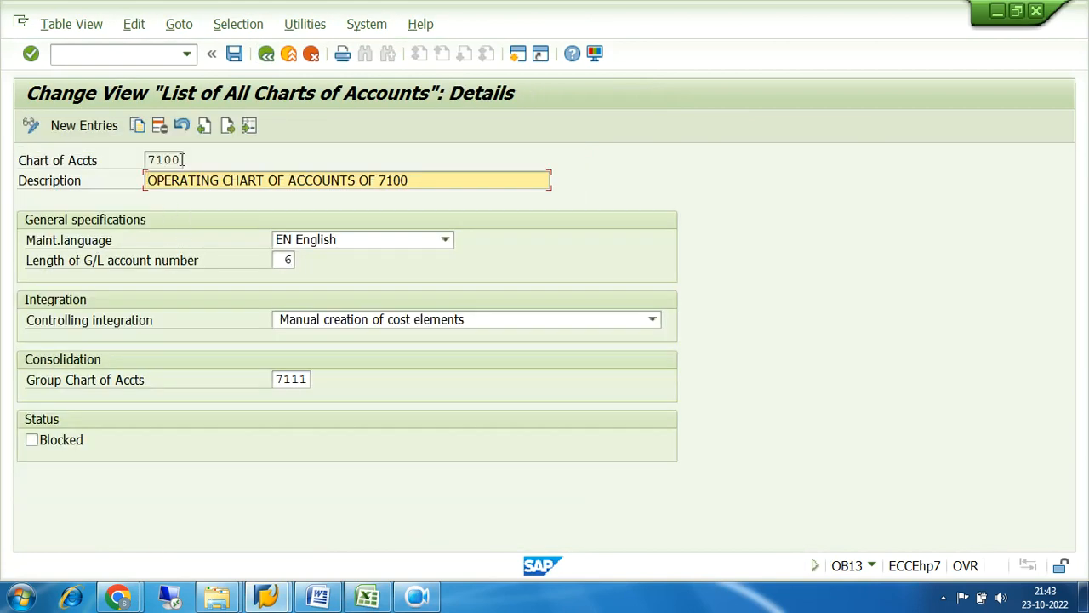
left_click_drag(182, 162, 131, 160)
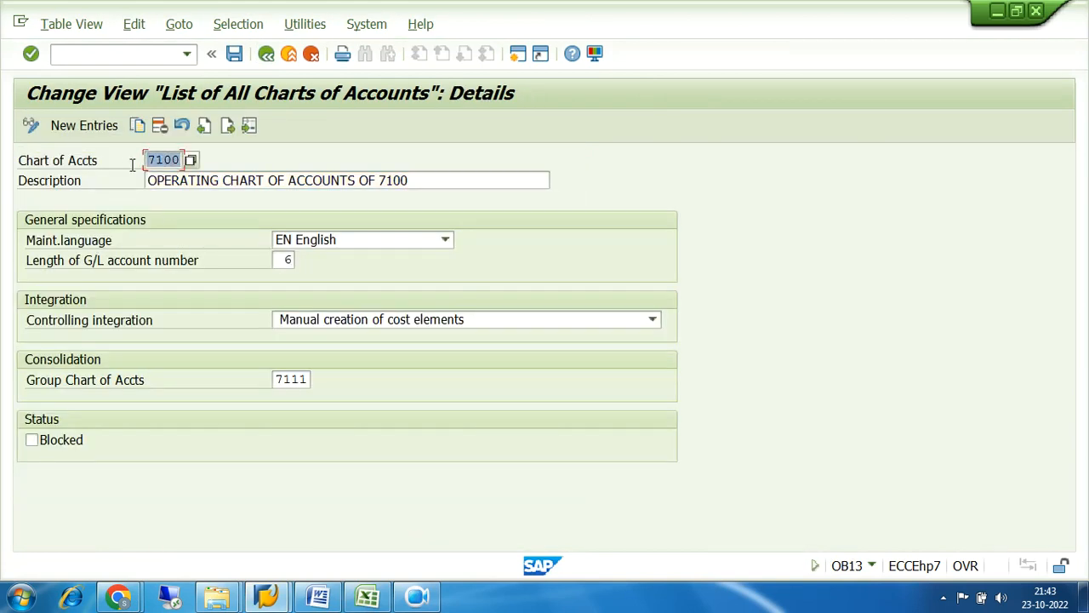
left_click(309, 380)
left_click_drag(309, 380, 247, 379)
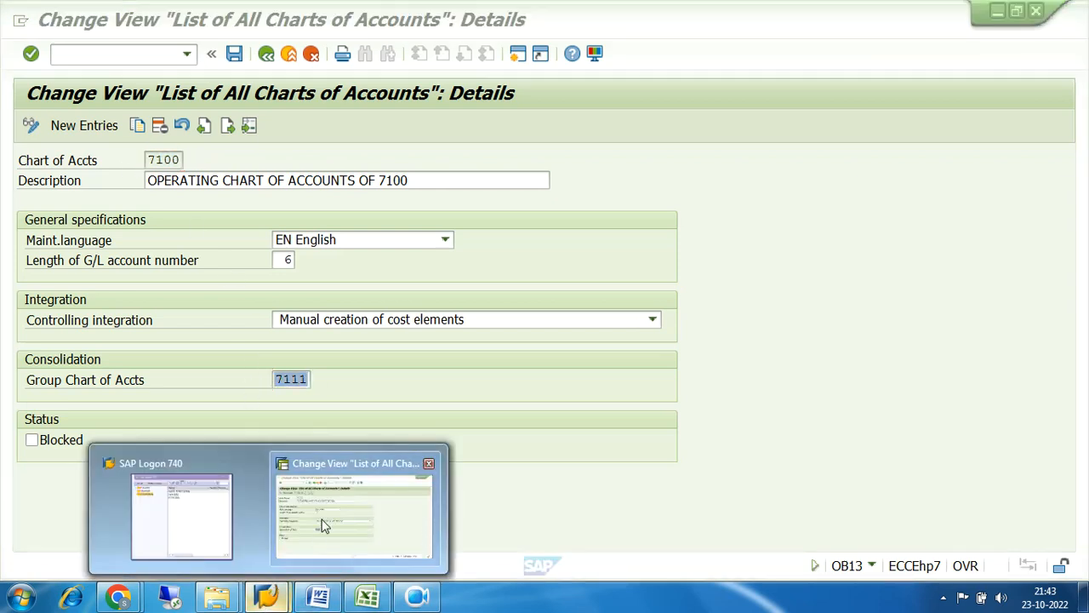
Leave the chart of accounts list, open Assign Company Code to Chart of Accounts, and position the list at company code 7100.
left_click(266, 54)
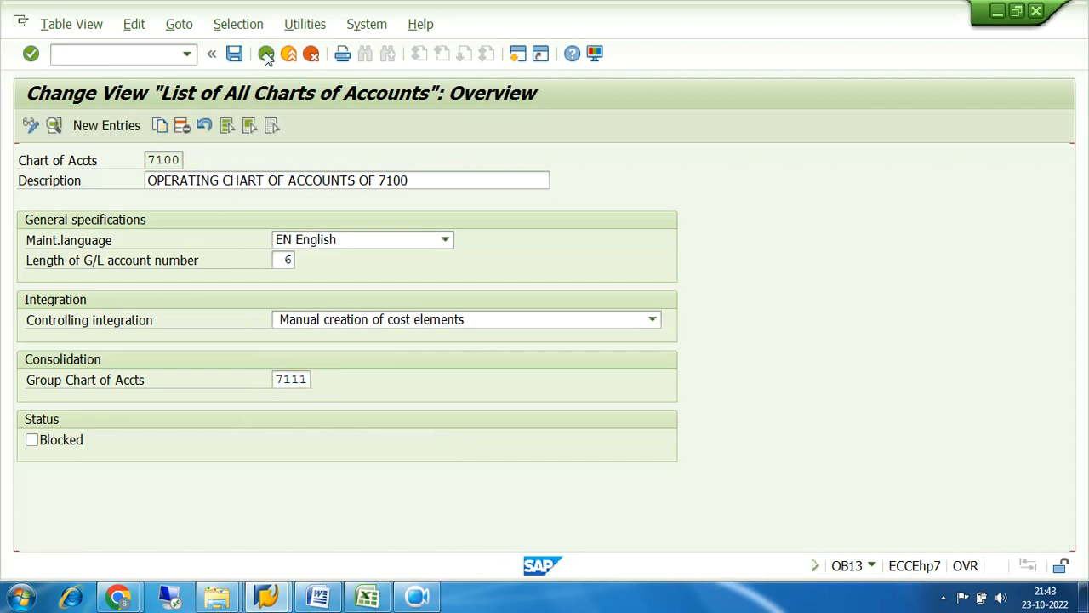
left_click(266, 54)
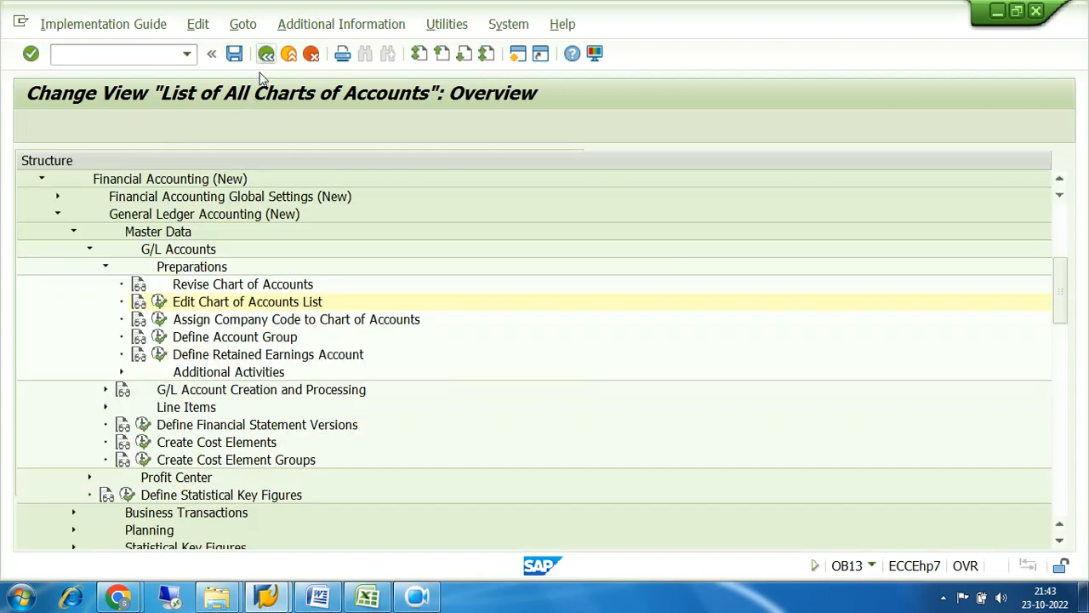
left_click(159, 320)
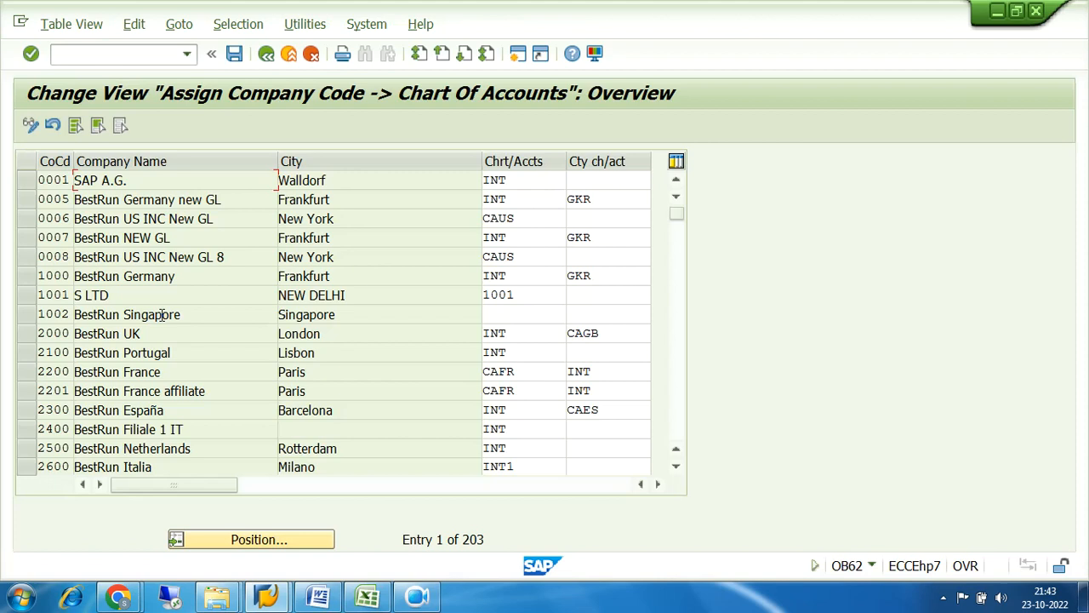
left_click(317, 535)
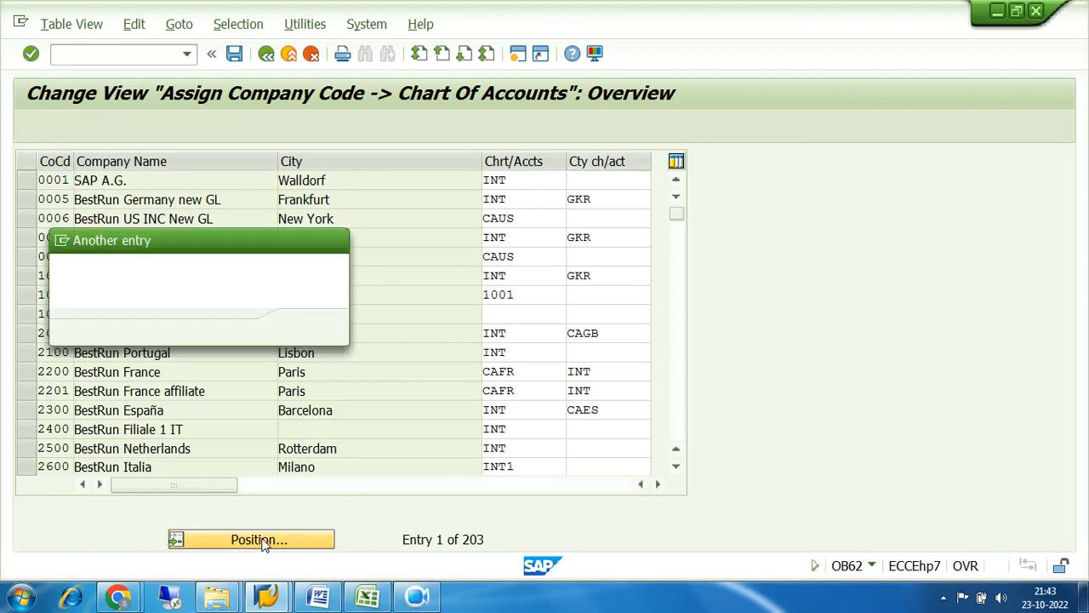
type("7100")
key("Return")
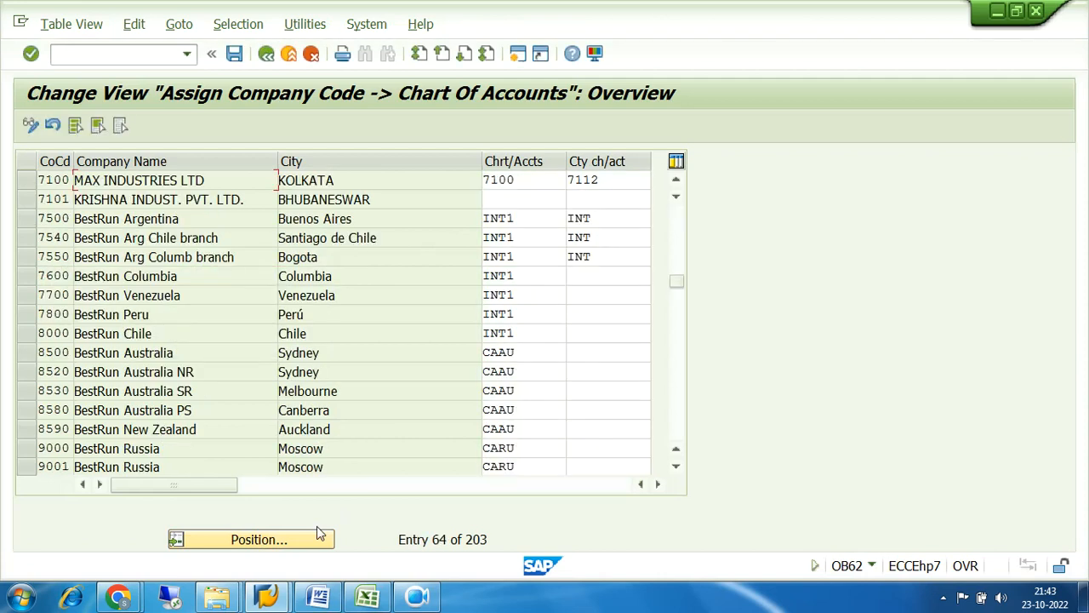
Compare the operating and country chart of accounts entries assigned to company code 7100.
left_click(530, 182)
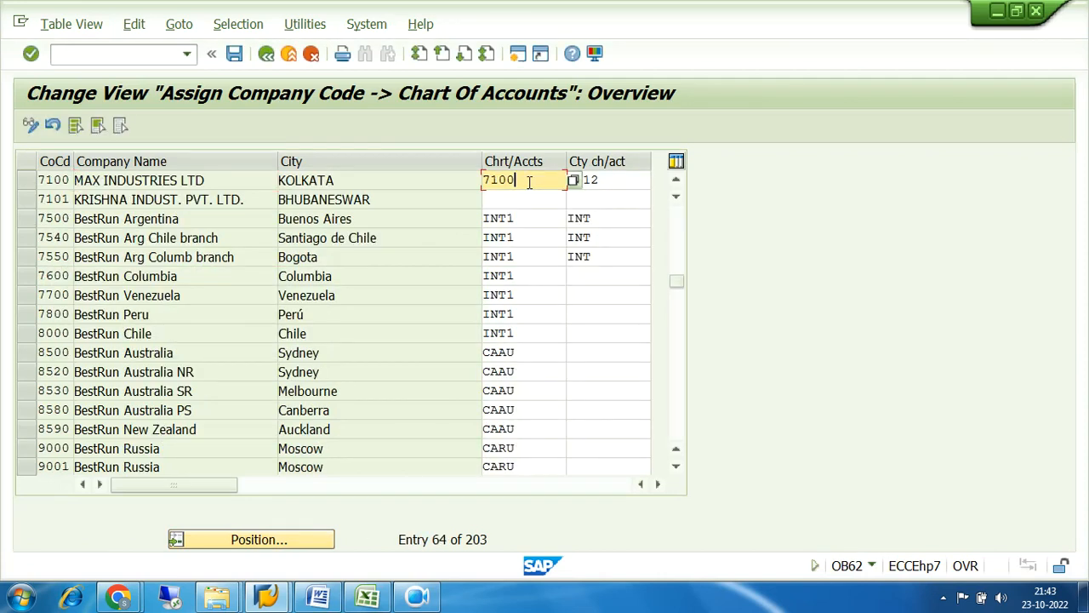
left_click(627, 178)
left_click_drag(612, 177, 570, 180)
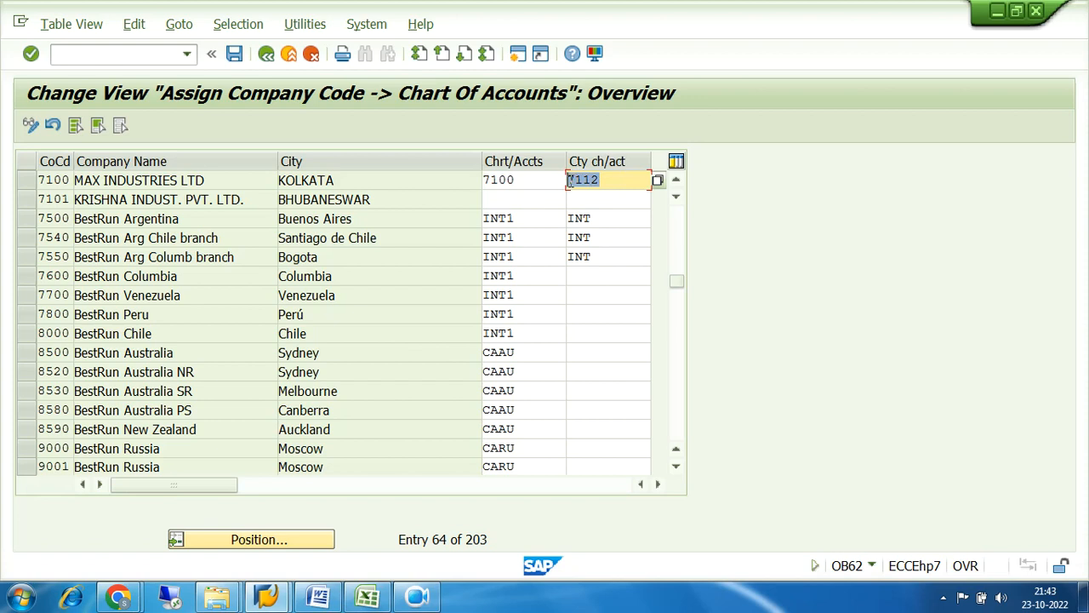
left_click(531, 182)
left_click_drag(531, 183, 481, 185)
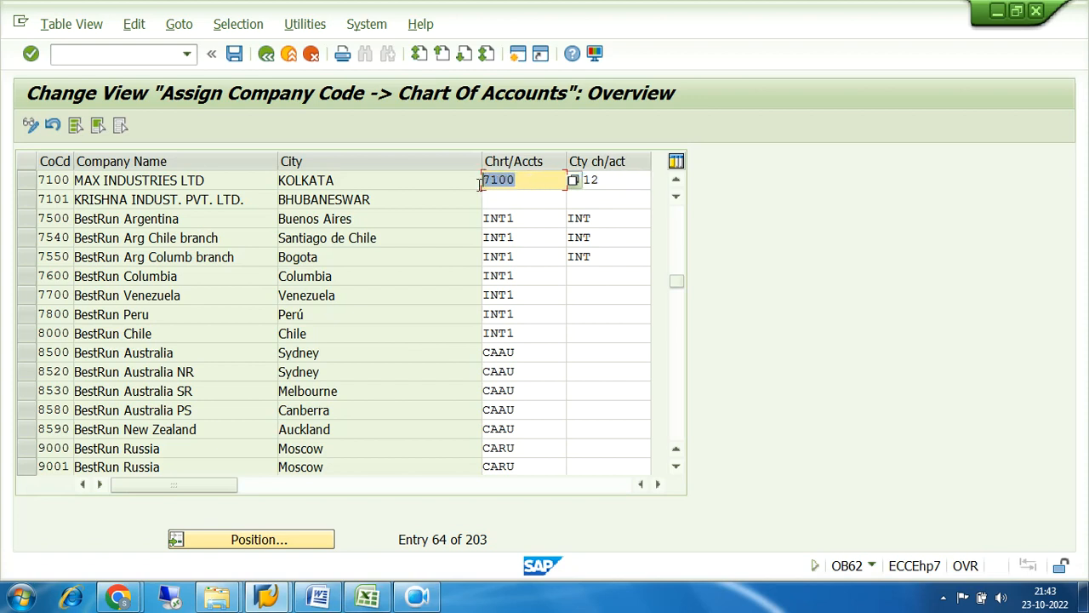
left_click(622, 178)
left_click_drag(621, 178, 482, 186)
left_click(529, 180)
left_click_drag(622, 179, 562, 181)
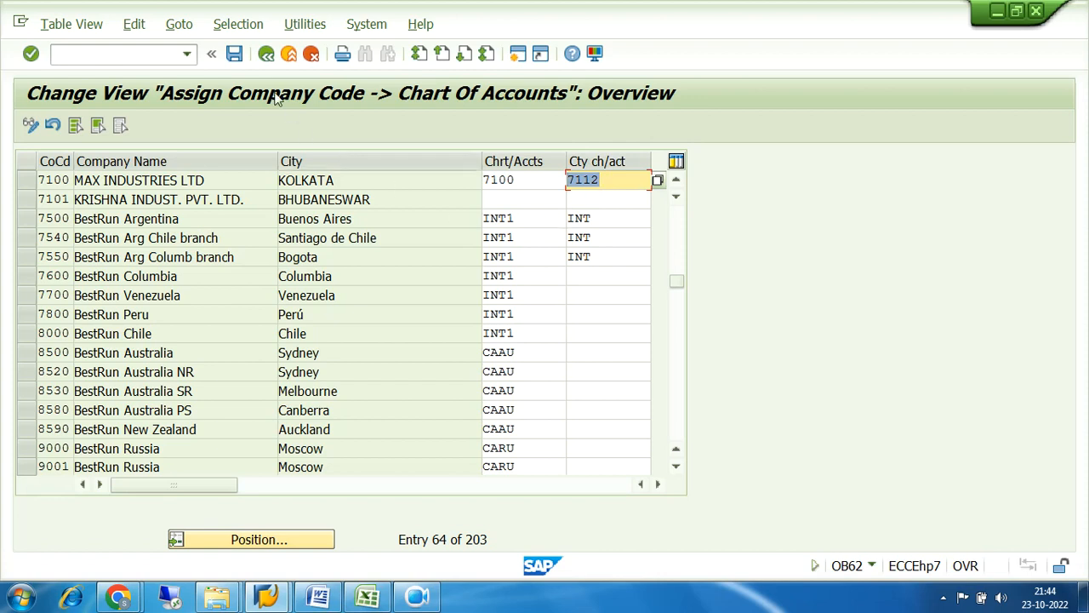
Return to the implementation guide, open Define Account Group, and start new G/L account group entries.
left_click(266, 55)
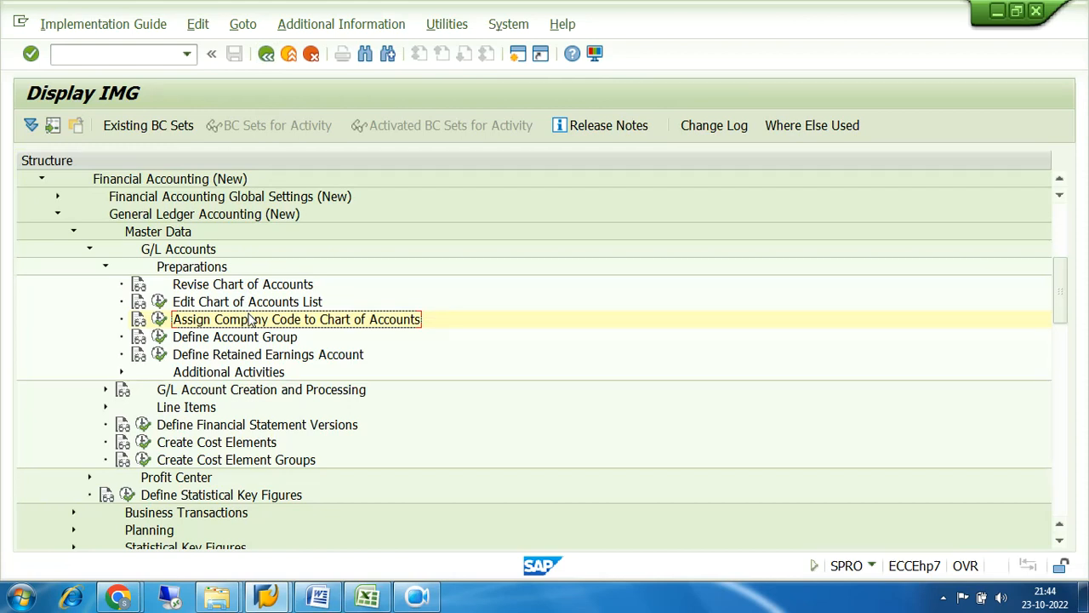
left_click(253, 341)
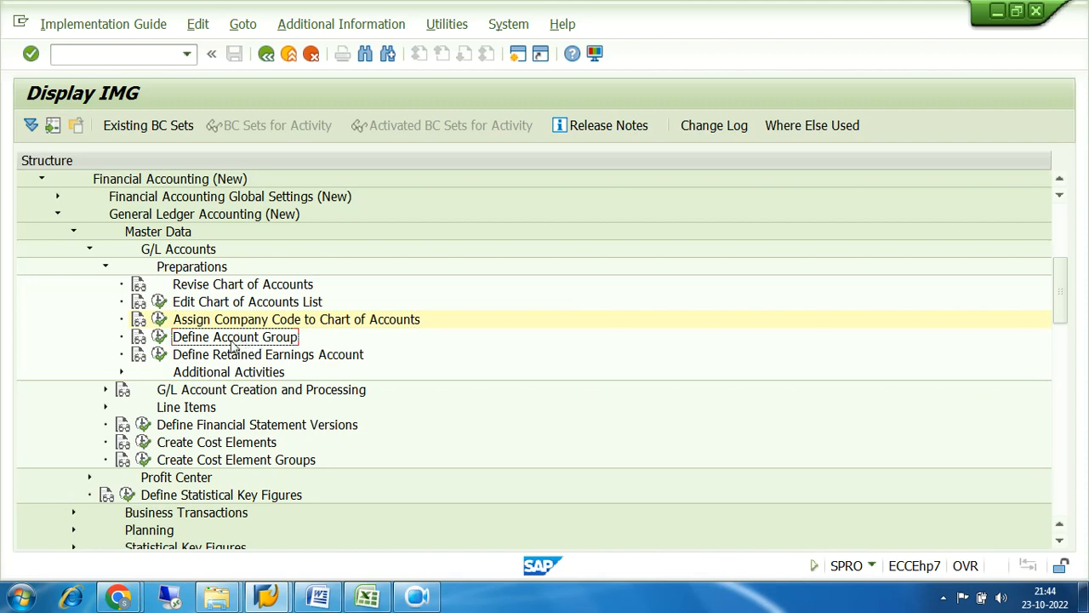
left_click(160, 337)
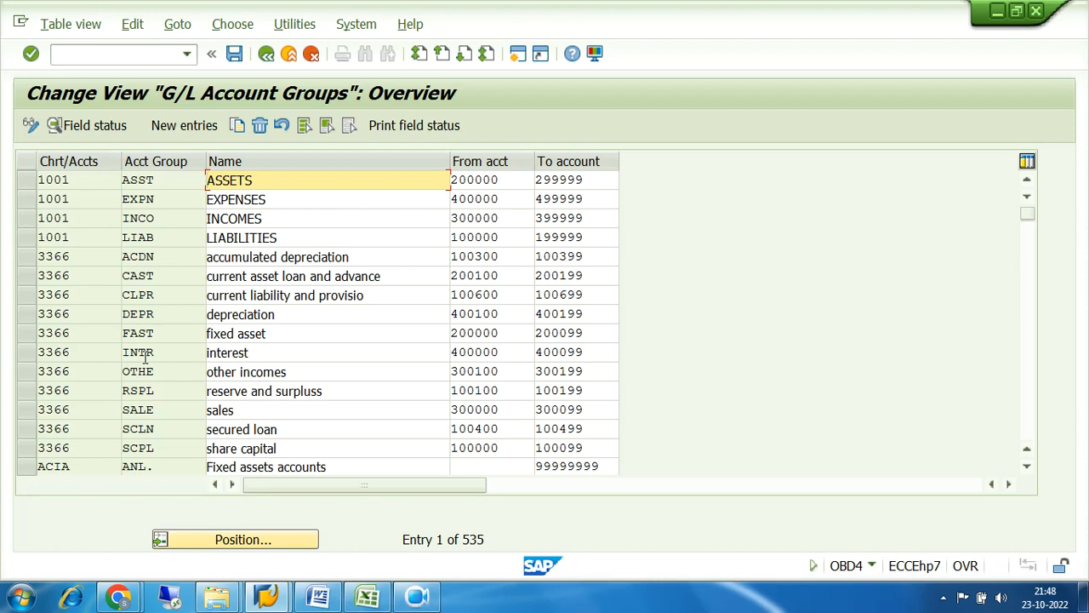
left_click(184, 128)
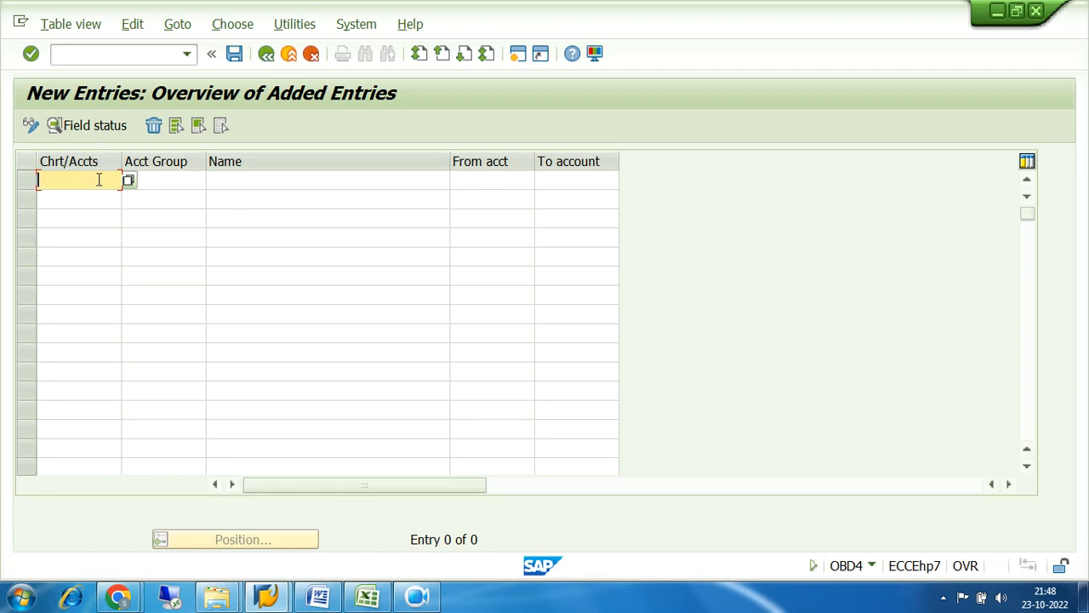
Go through the account group, name, from-account and to-account columns of the first new entry row.
left_click(157, 182)
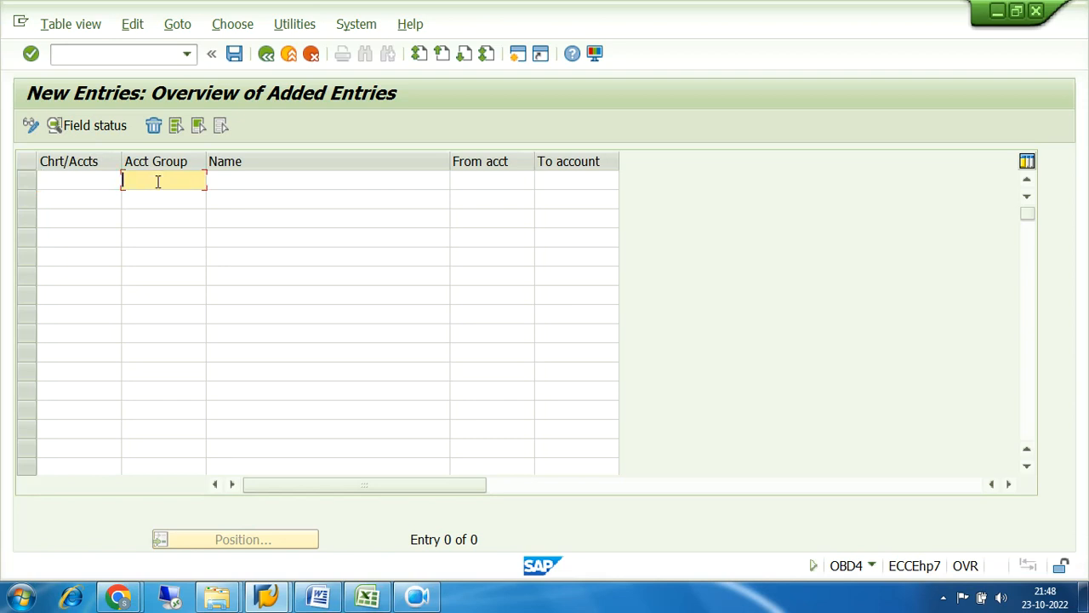
left_click(250, 178)
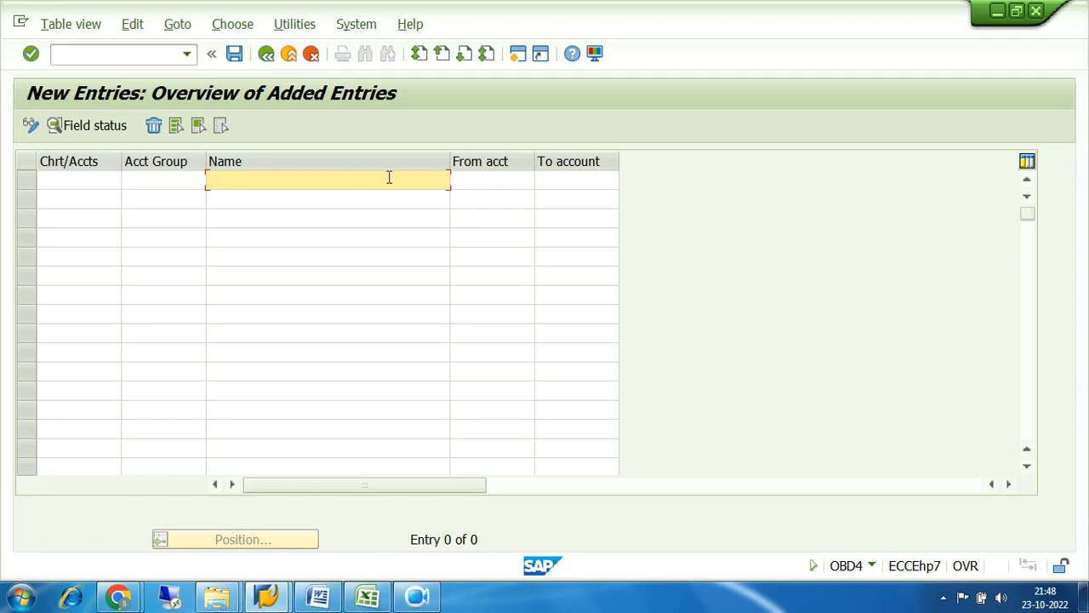
left_click(477, 176)
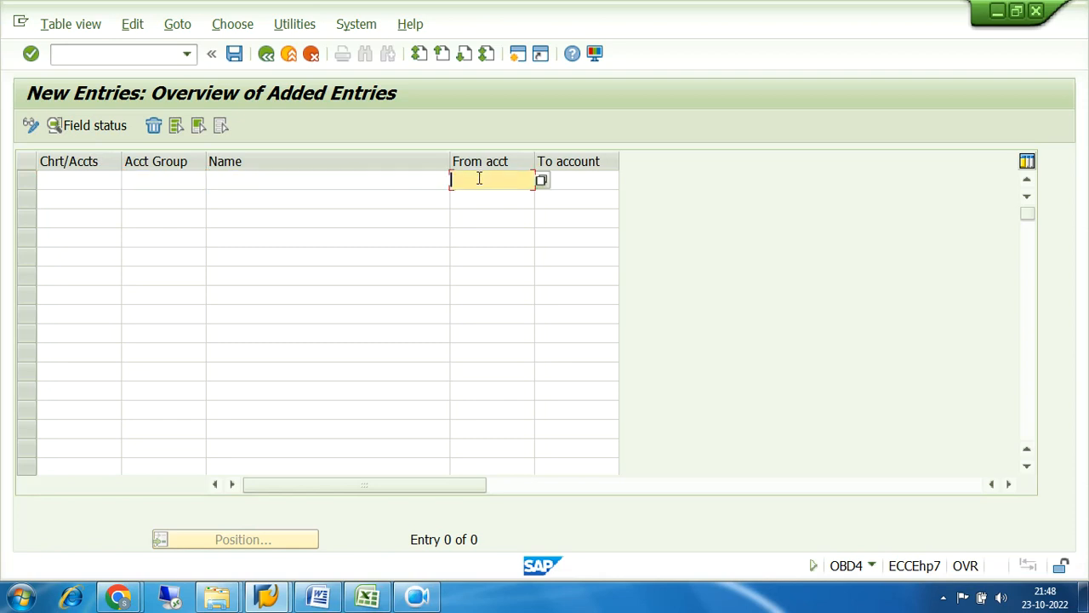
left_click(576, 180)
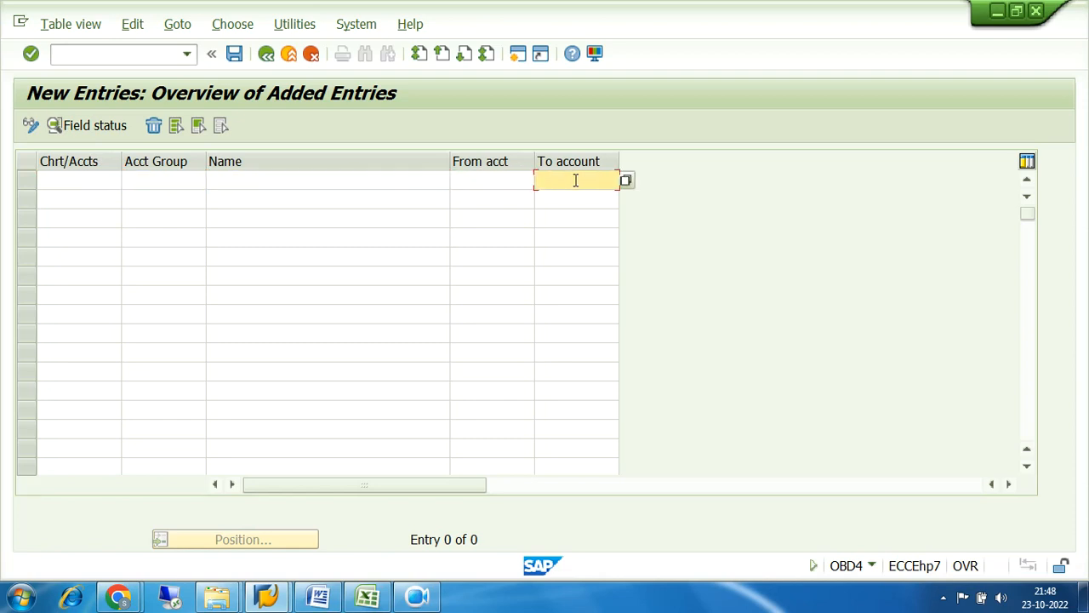
Enter 7100 as the chart of accounts in the first new account group row.
left_click(69, 181)
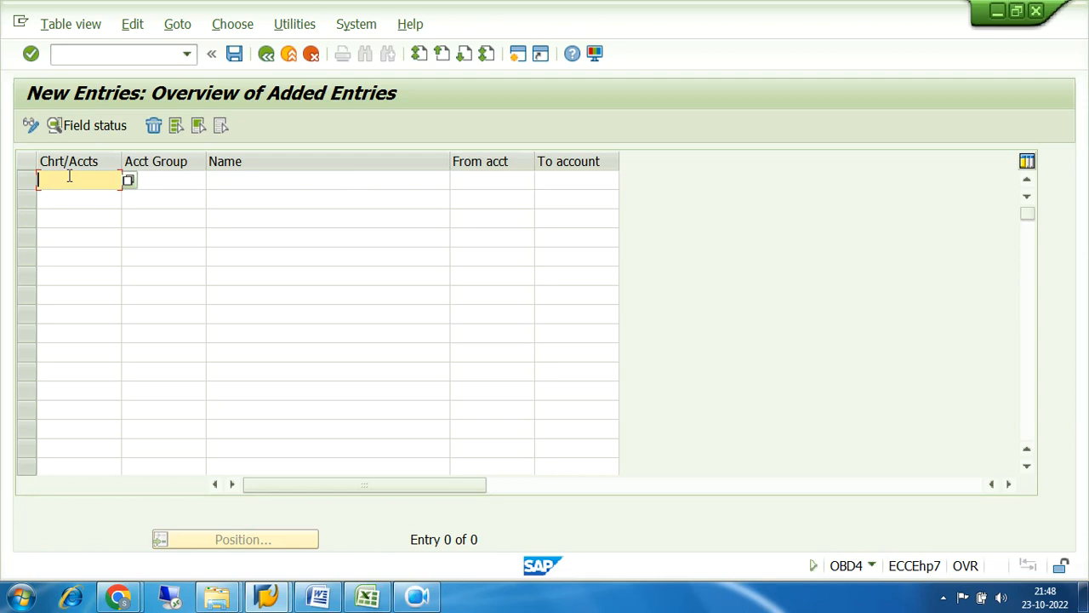
type("7100")
left_click(156, 185)
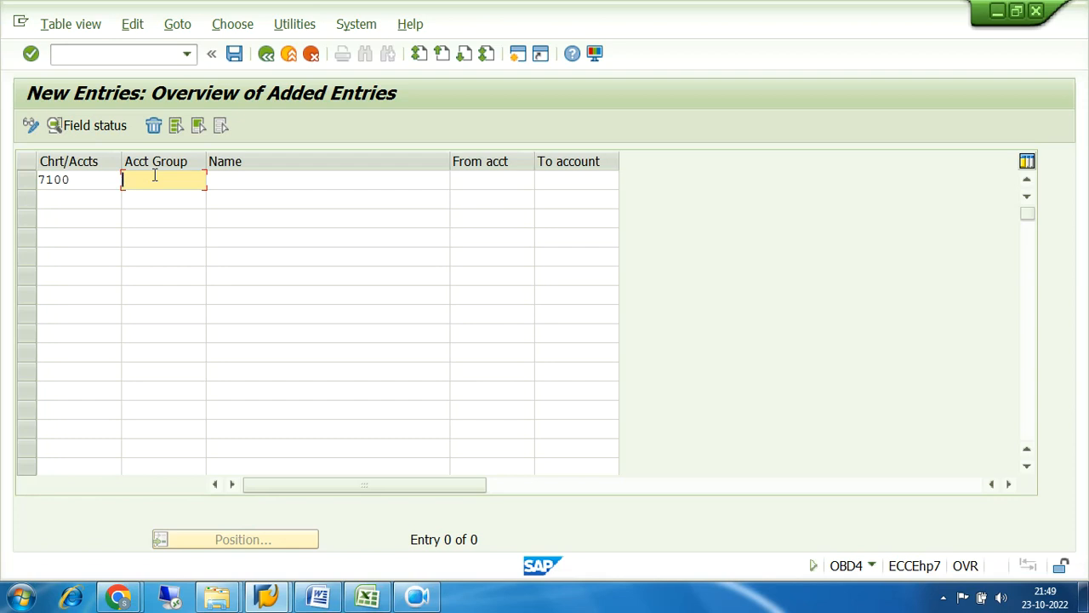
Switch to the VENDOR workbook in Excel, add a new blank worksheet after Sheet3, and enlarge it to 150%.
left_click(366, 599)
scroll(413, 374, "down", 18)
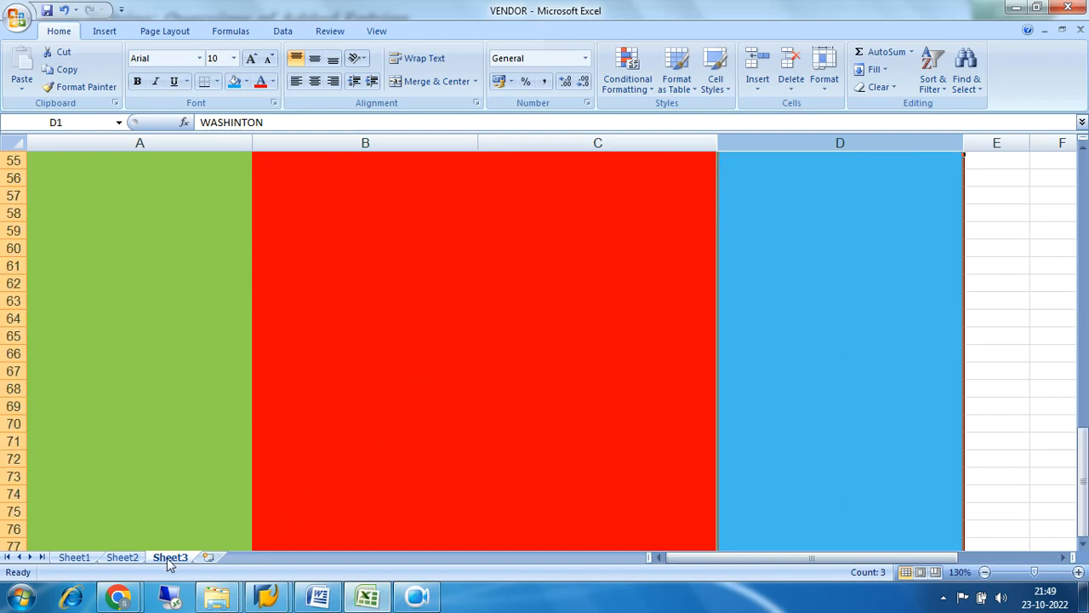
left_click(210, 558)
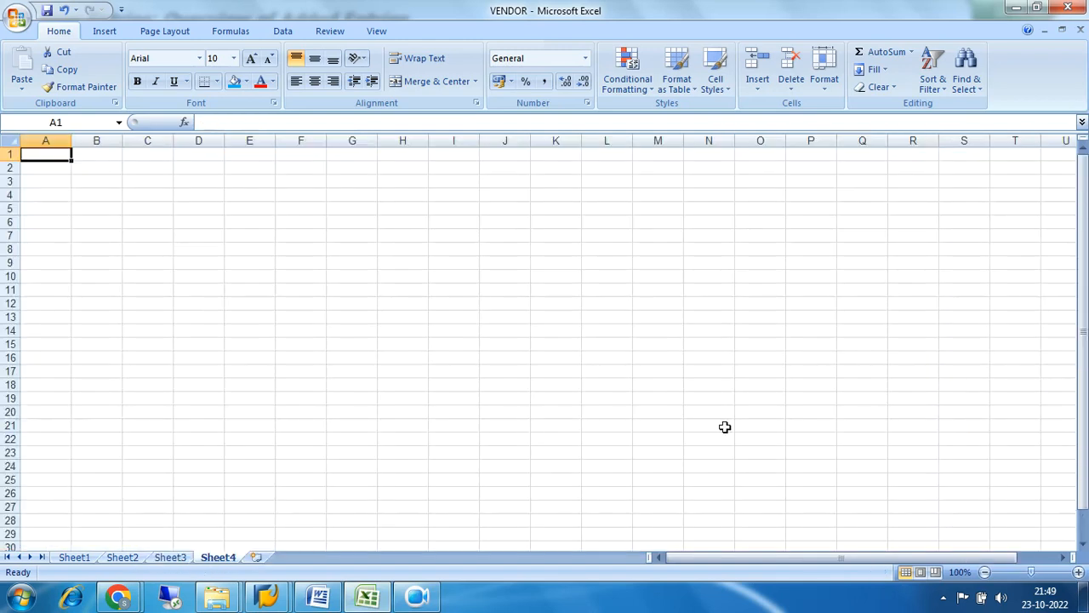
left_click(1078, 573)
left_click(1077, 573)
left_click(1077, 573)
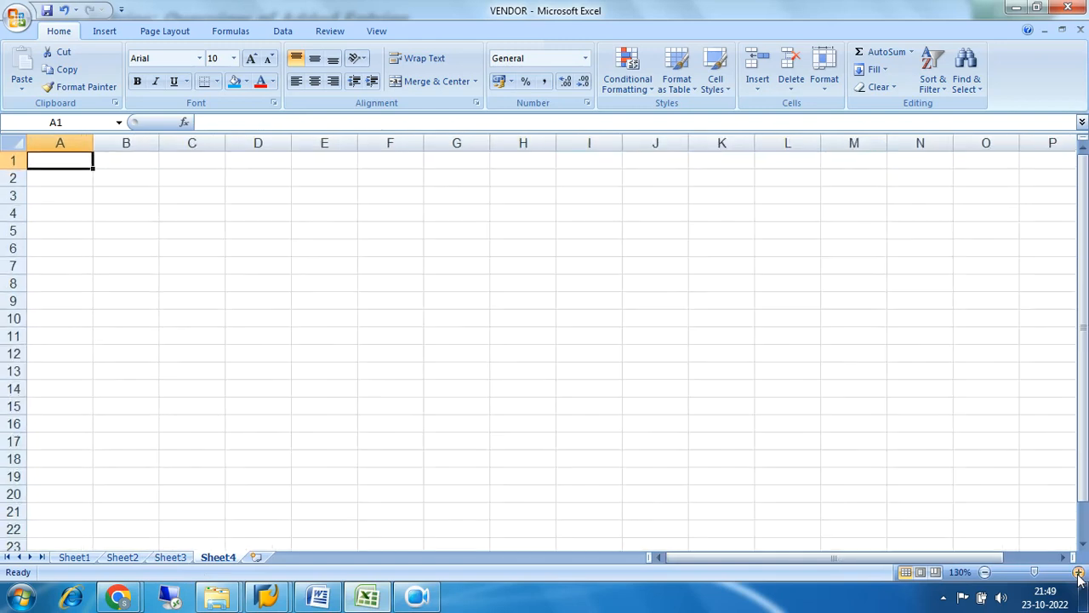
left_click(1078, 573)
left_click(1077, 572)
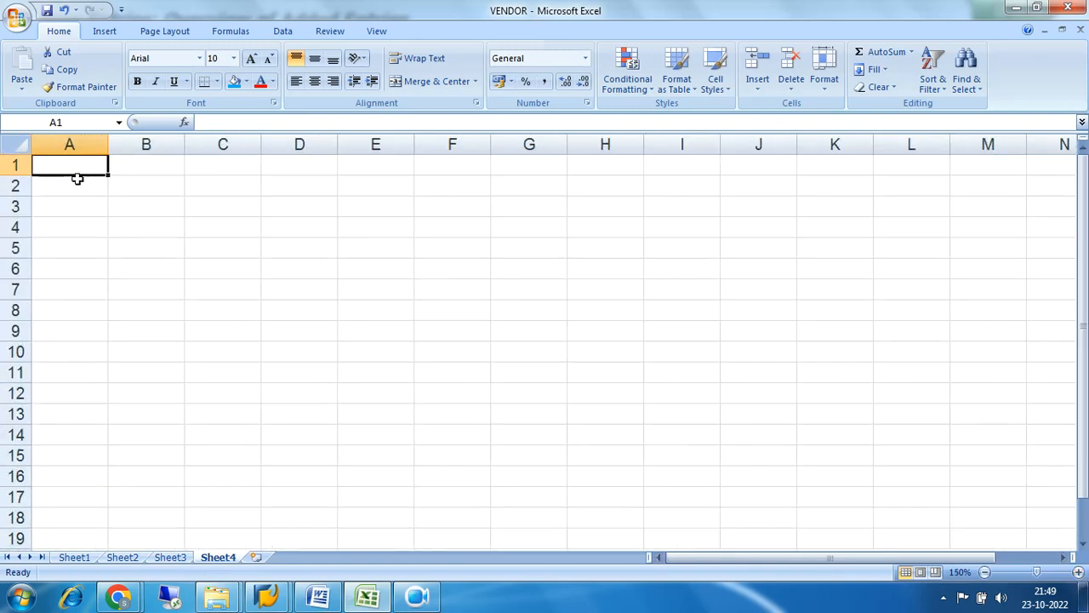
Enter "ALL LIABILITES STARTS WITH" in A1 and the number 1 in D1.
type("ALL LIABILIT")
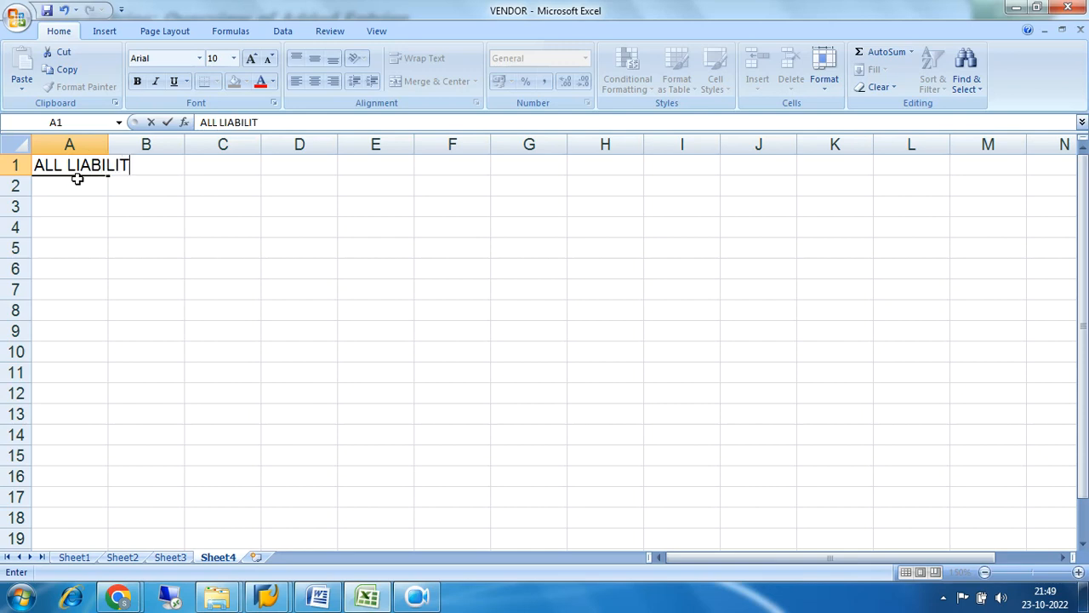
type("ES STARTS WITH")
key("Tab")
key("Tab")
key("Tab")
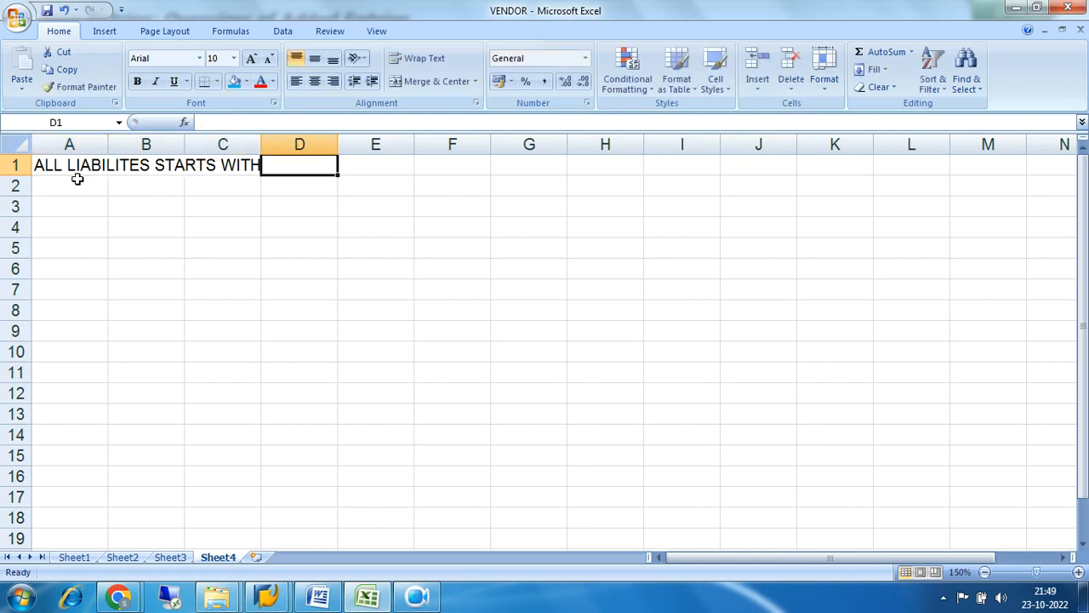
type("1")
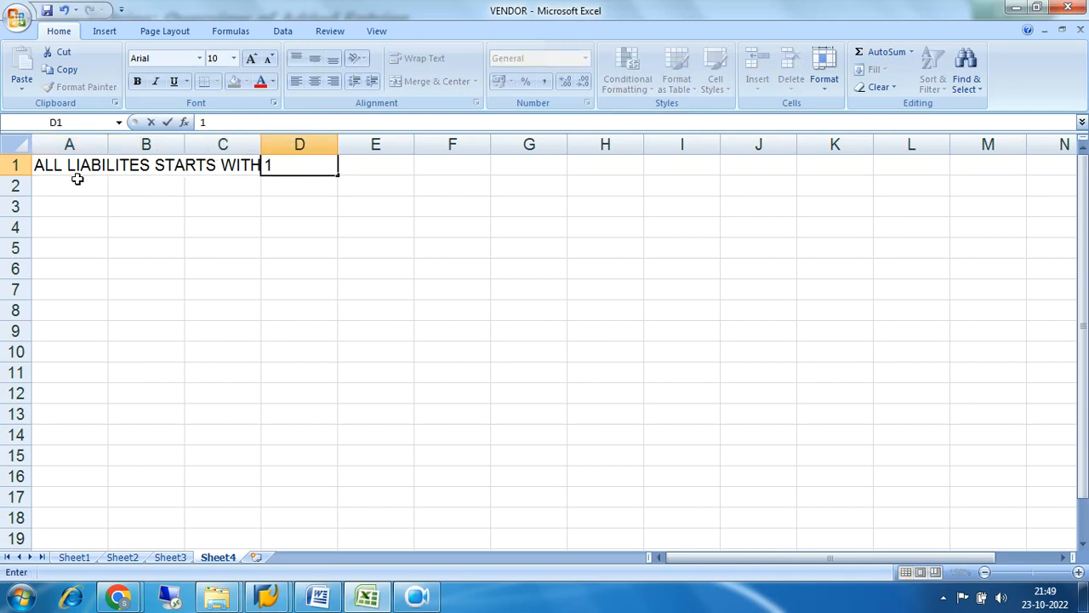
key("Return")
Enter "ASSETS STARTS WITH" in A2 and the number 2 in D2.
type("ASSE")
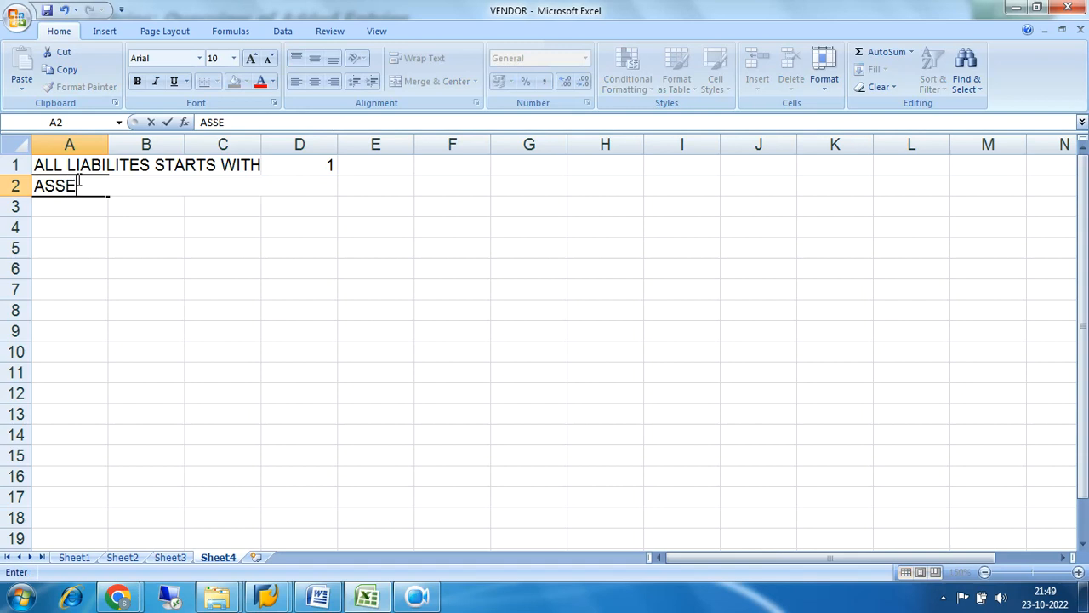
type("TS STARTS WIT")
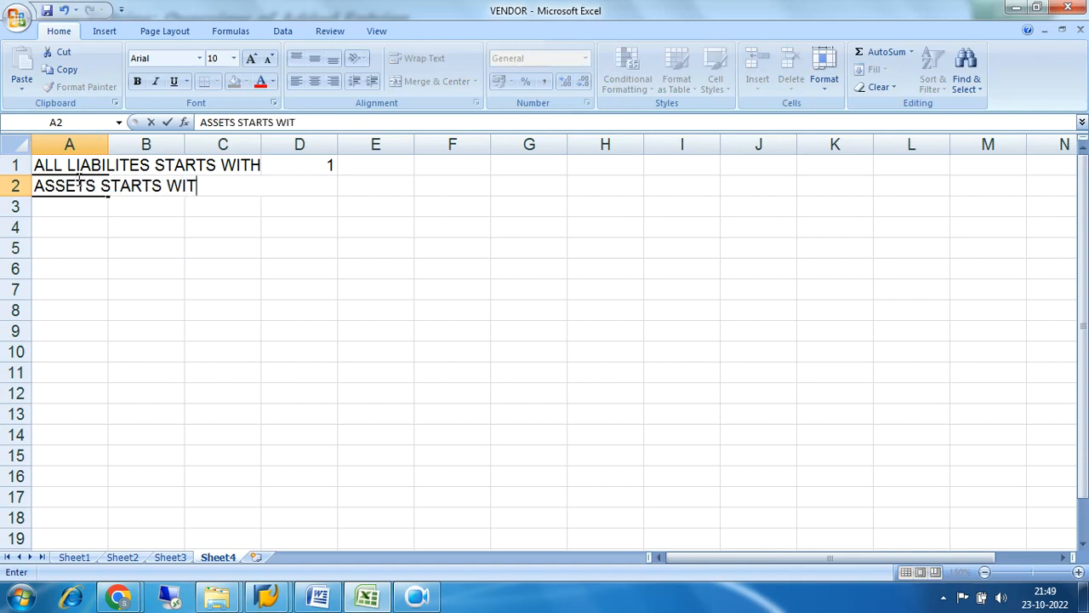
type("H")
key("Tab")
key("Tab")
key("Tab")
type("2")
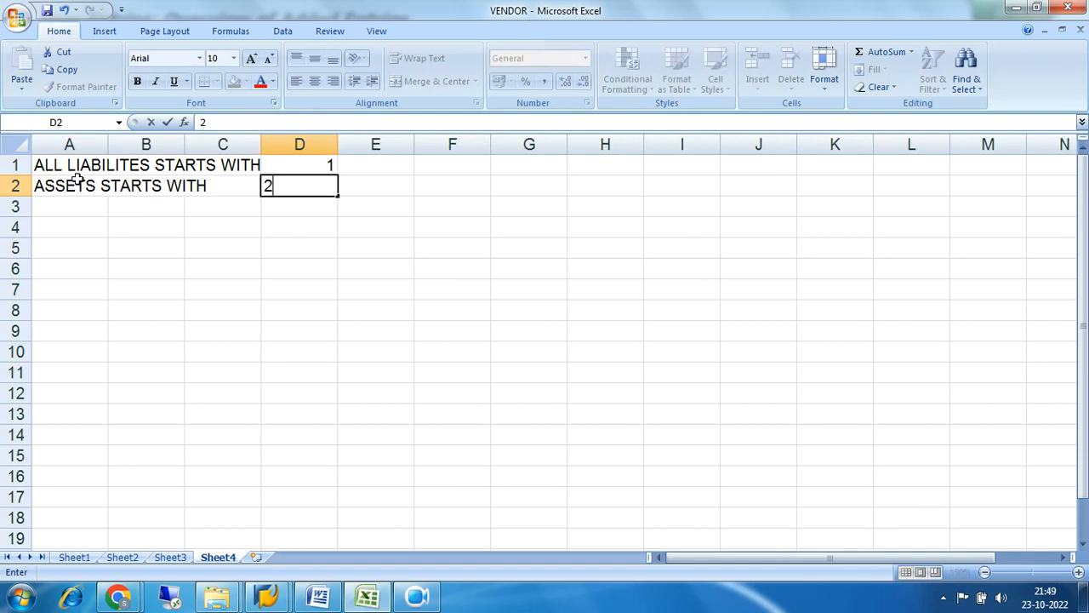
key("Tab")
key("Tab")
Enter "INCOMES/REVENUE" in A3 and the number 3 in D3.
key("Down")
key("Left")
key("Left")
key("Left")
key("Left")
key("Left")
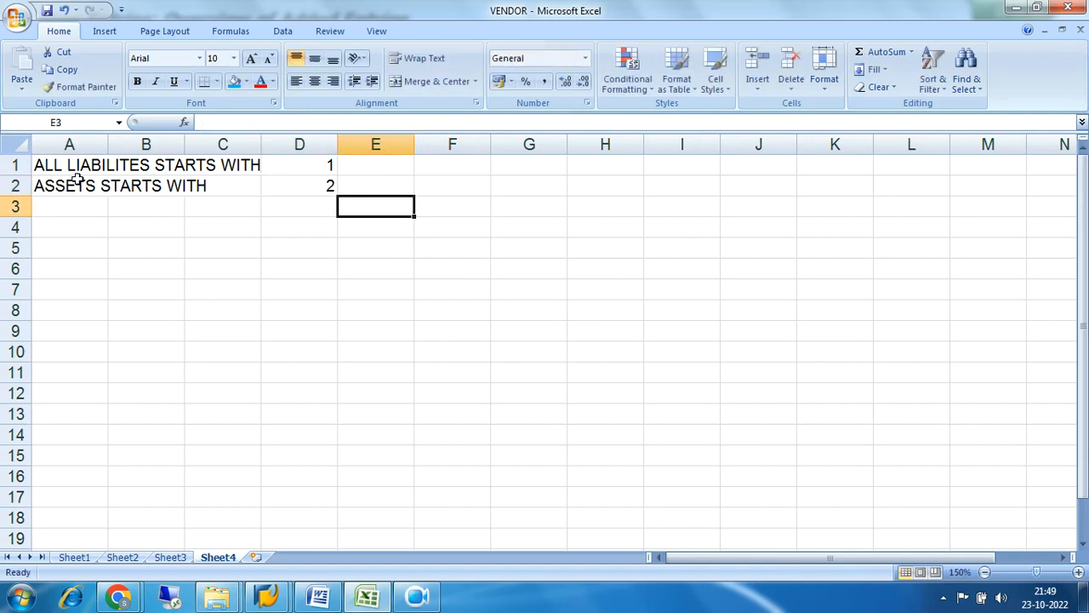
type("INCOMES/REVE")
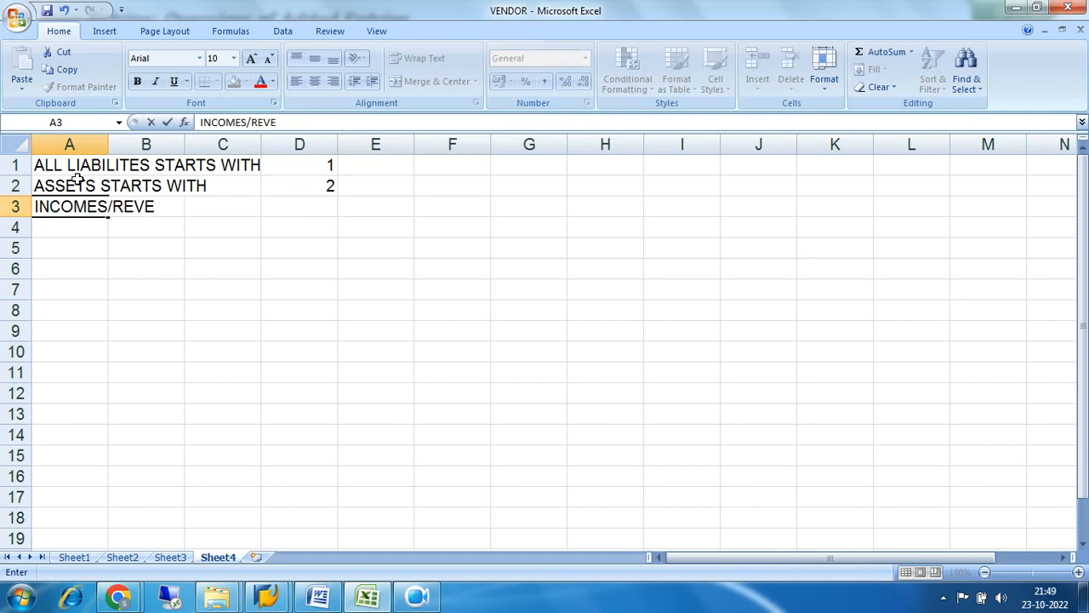
type("NUE")
key("Tab")
key("Tab")
key("Tab")
type("3")
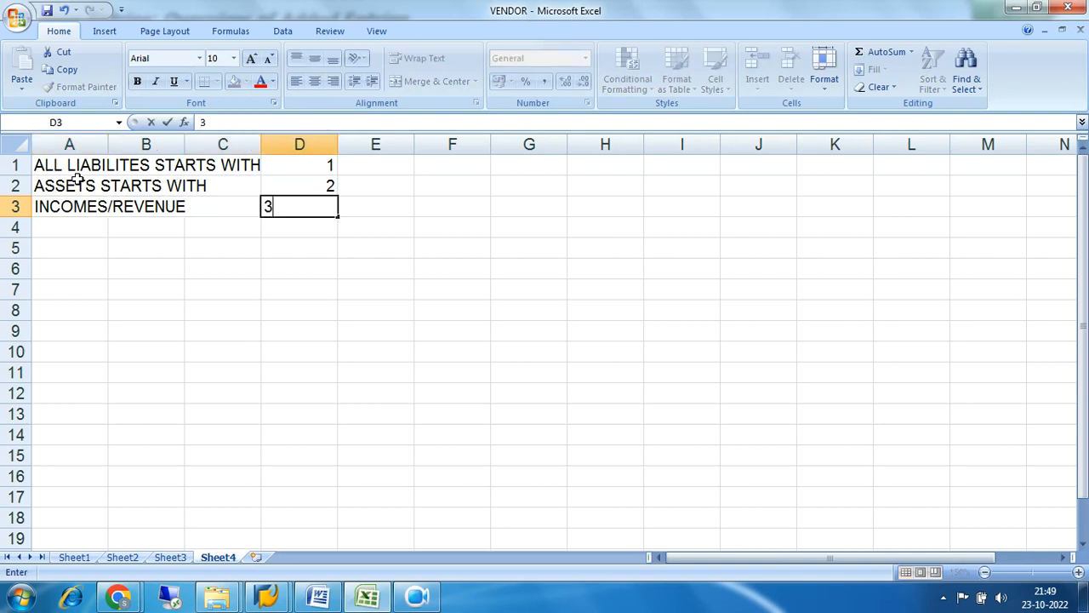
key("Return")
Enter "EXPENSES" in A4 and the number 4 in D4.
type("EXPENSES")
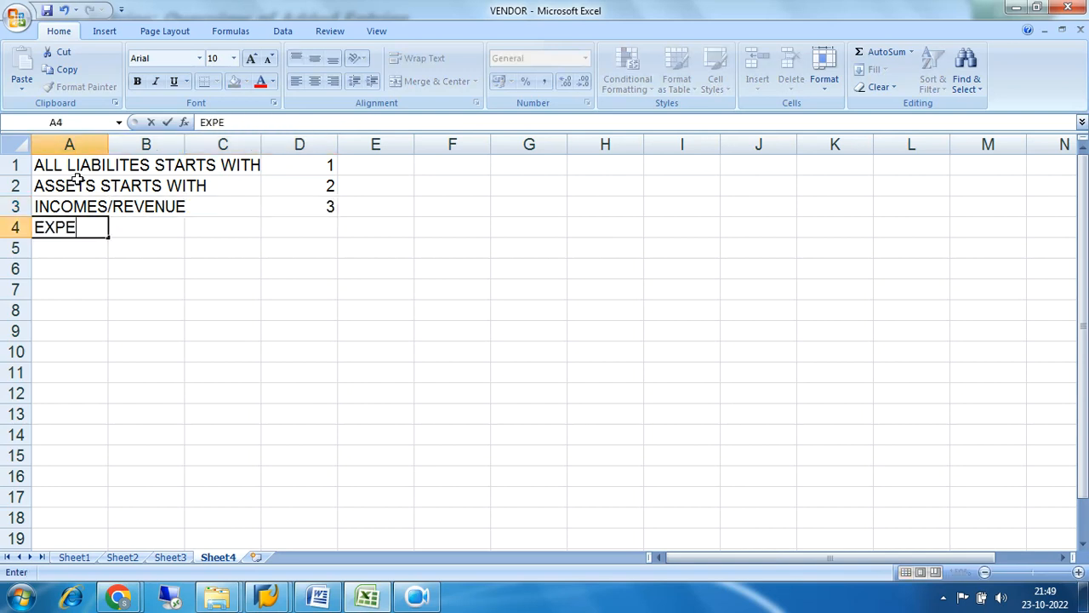
key("Tab")
key("Tab")
key("Tab")
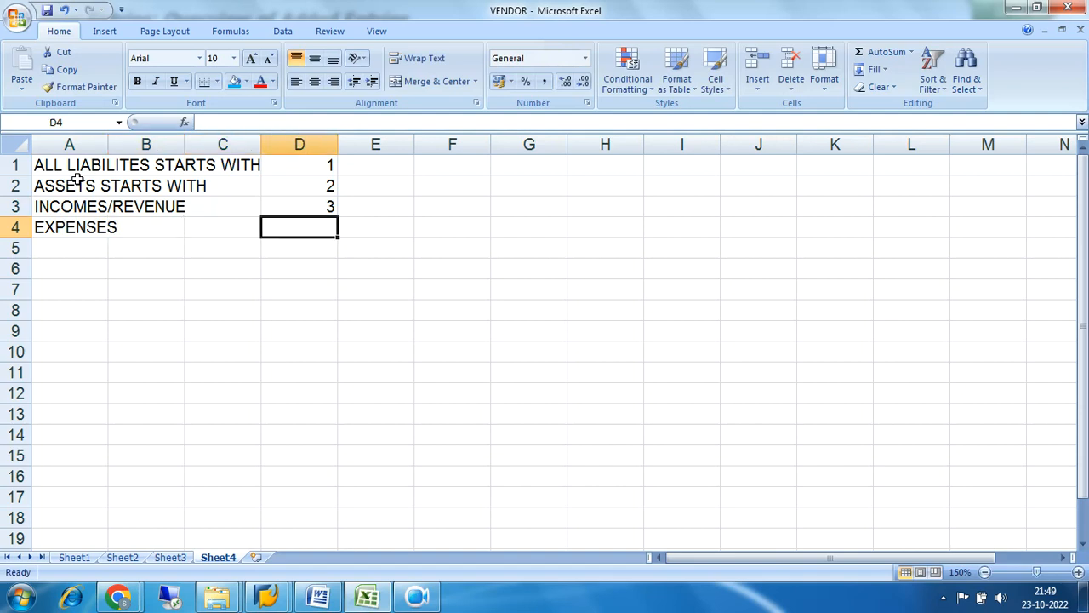
type("4")
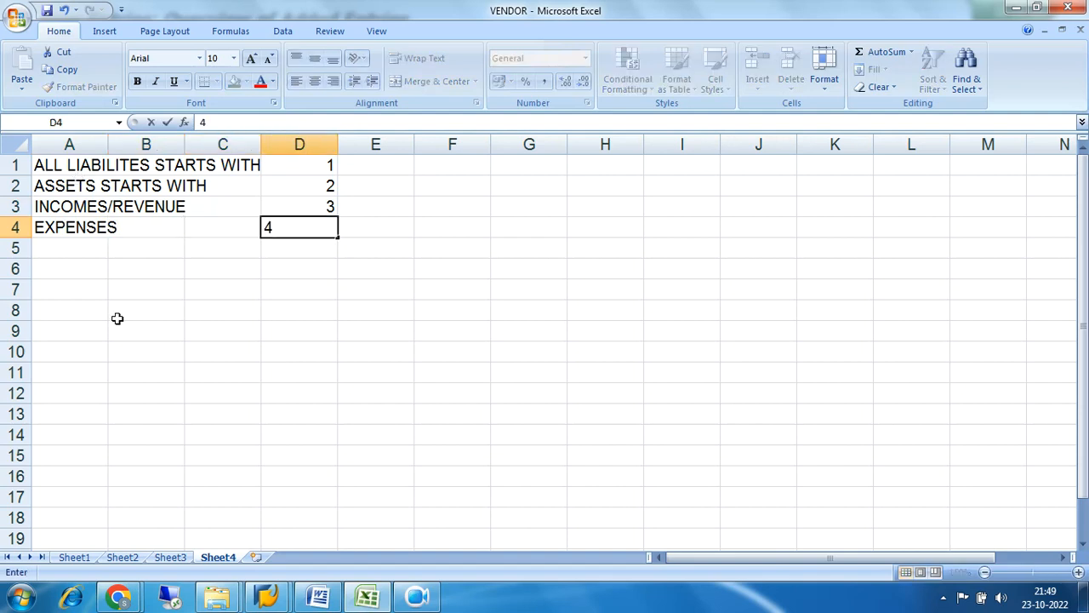
Fit column A's width to its text and delete the empty columns B and C.
left_click(393, 385)
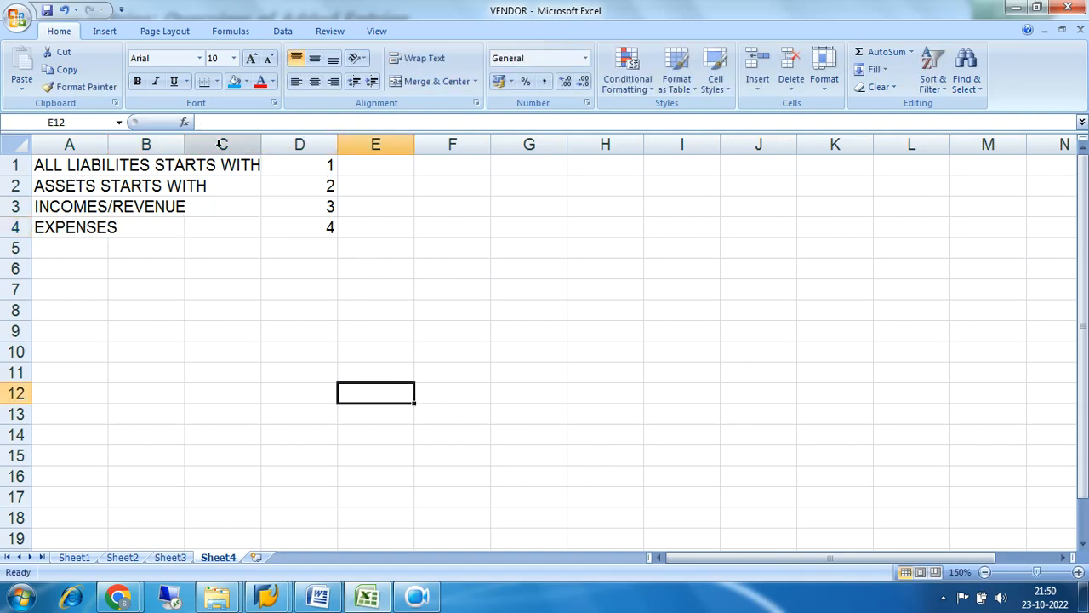
double_click(109, 144)
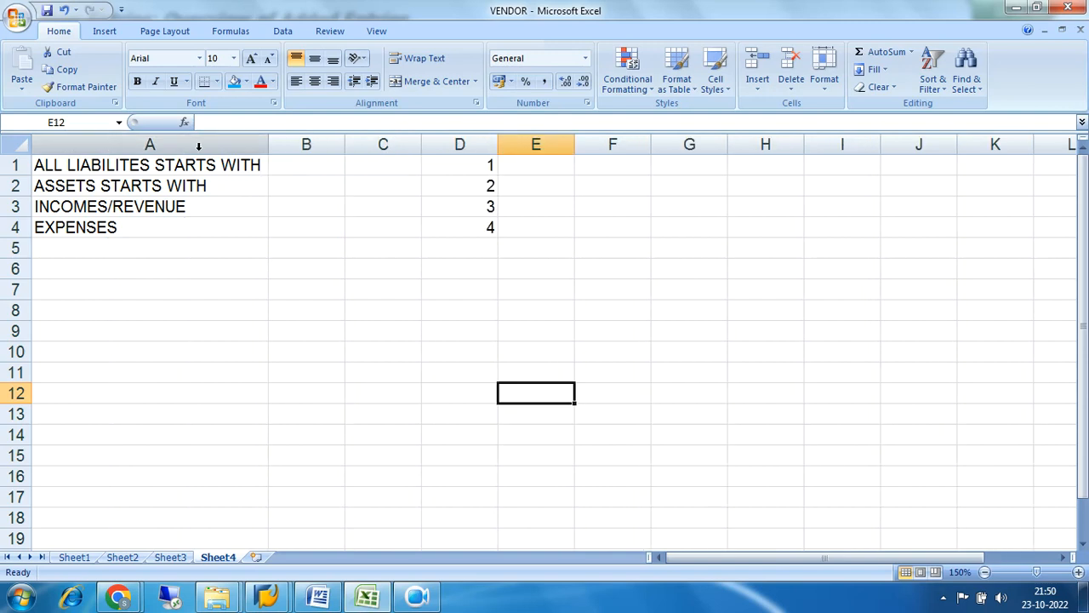
left_click_drag(339, 145, 410, 151)
right_click(373, 150)
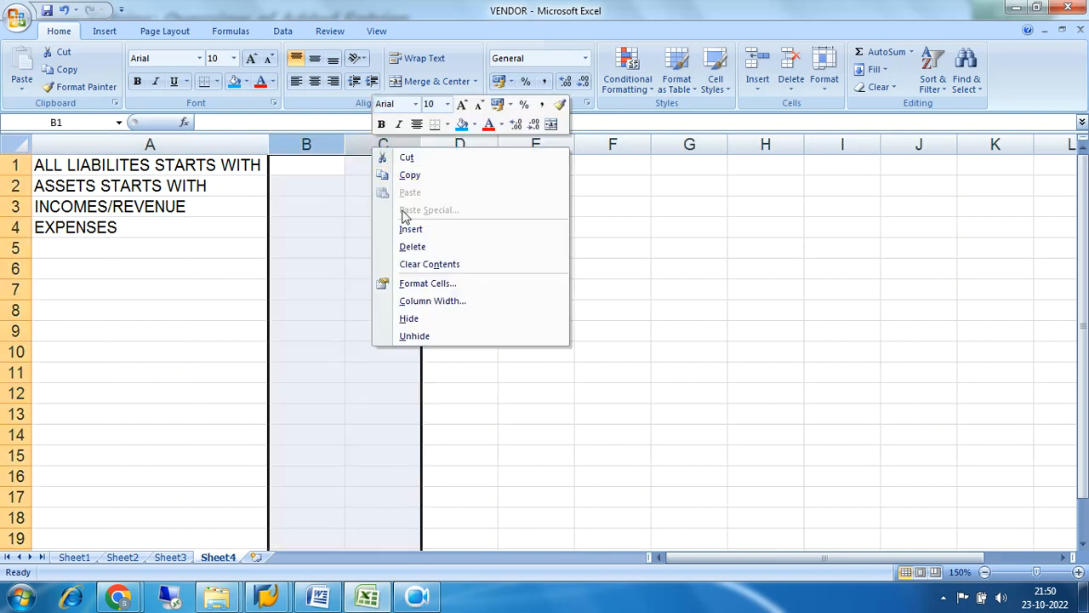
left_click(412, 247)
left_click(455, 288)
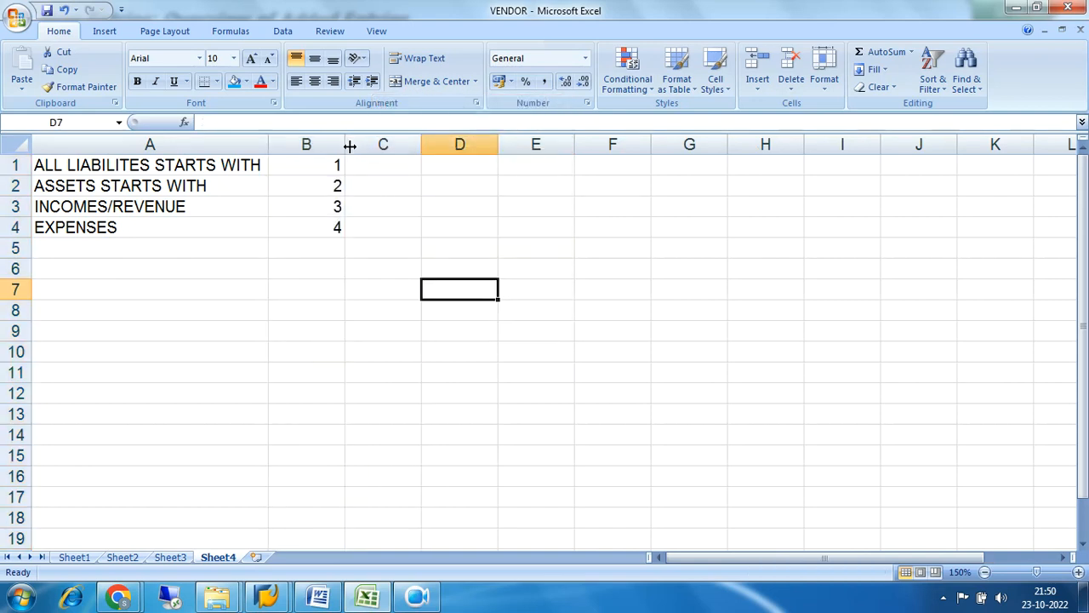
Widen column B slightly and enter the liabilities number range, 100000 in C1 and 199999 in D1.
left_click_drag(348, 145, 365, 145)
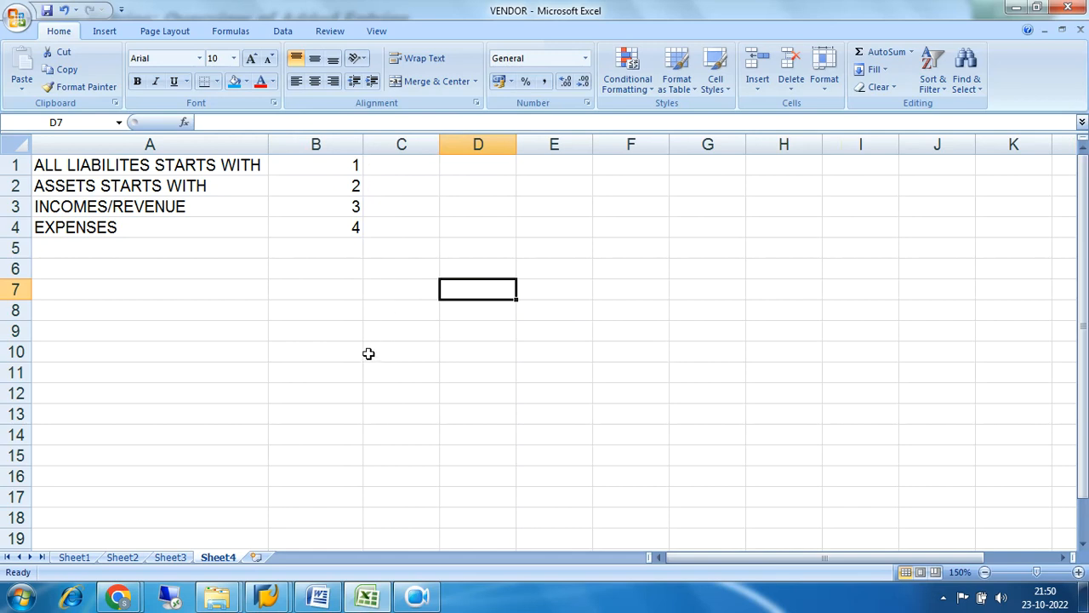
left_click(395, 168)
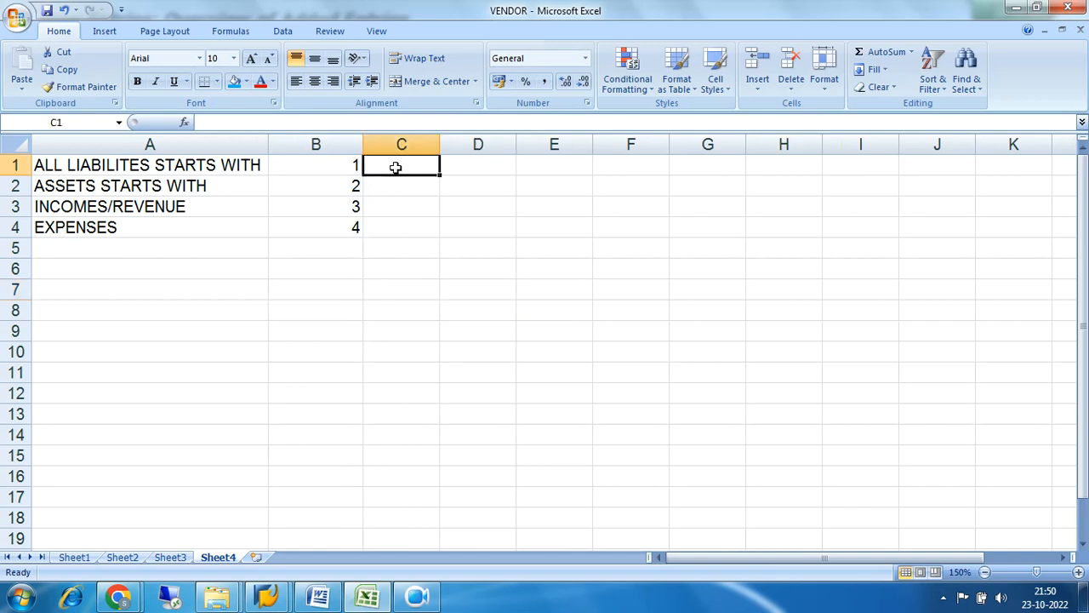
left_click(59, 168)
left_click(413, 169)
type("100000")
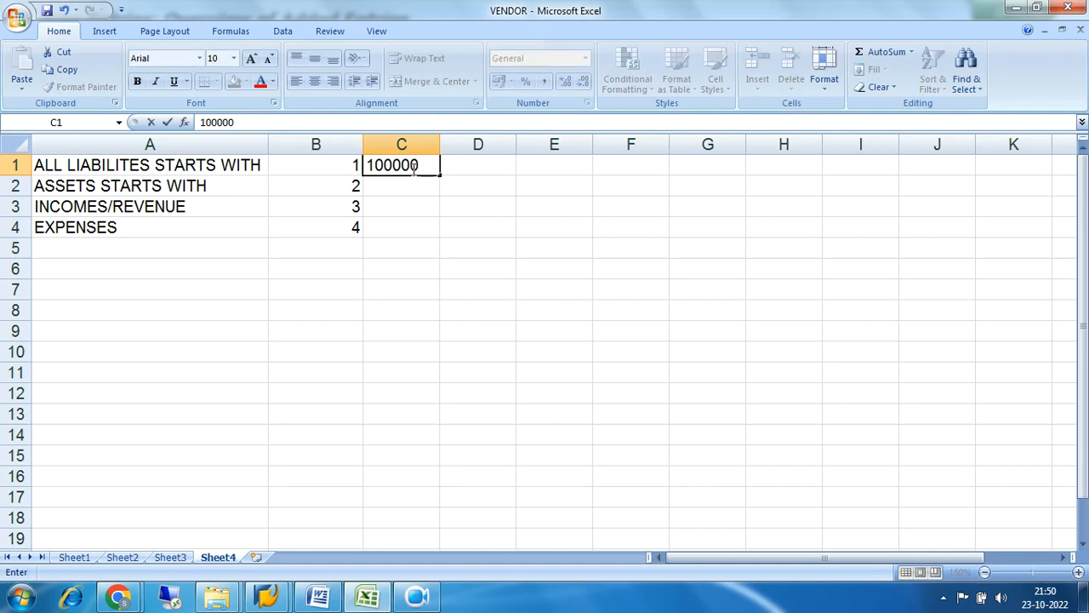
key("Tab")
type("1")
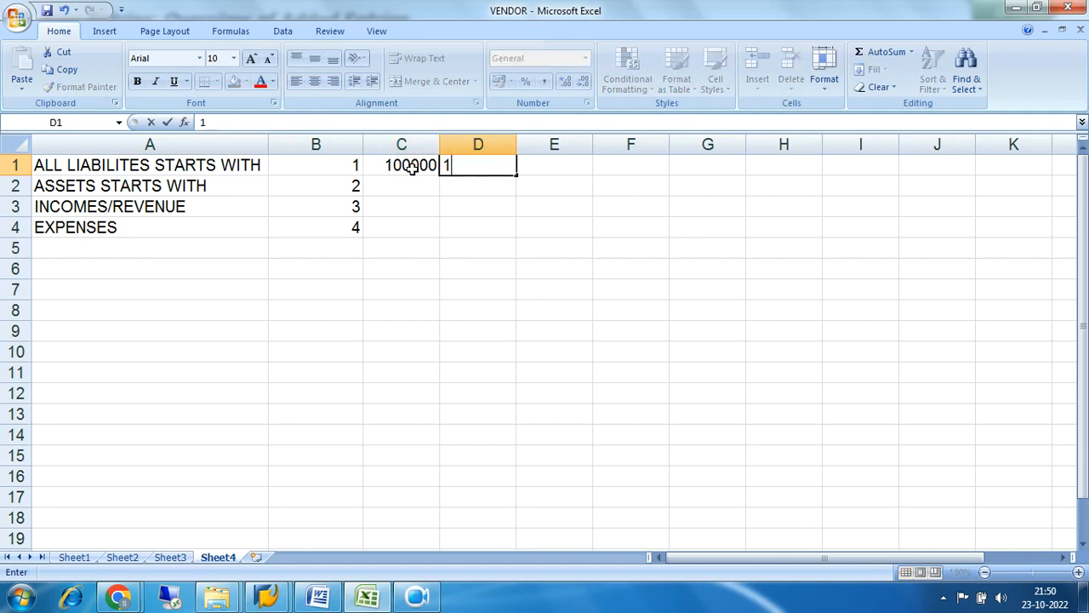
type("99999")
left_click(493, 224)
left_click_drag(389, 170, 467, 168)
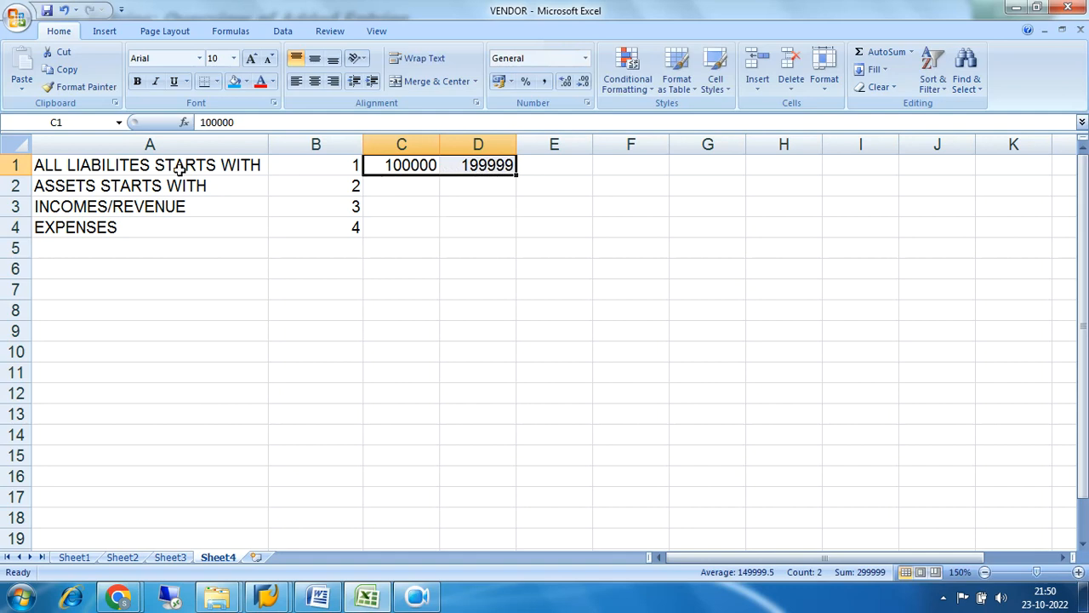
left_click(115, 163)
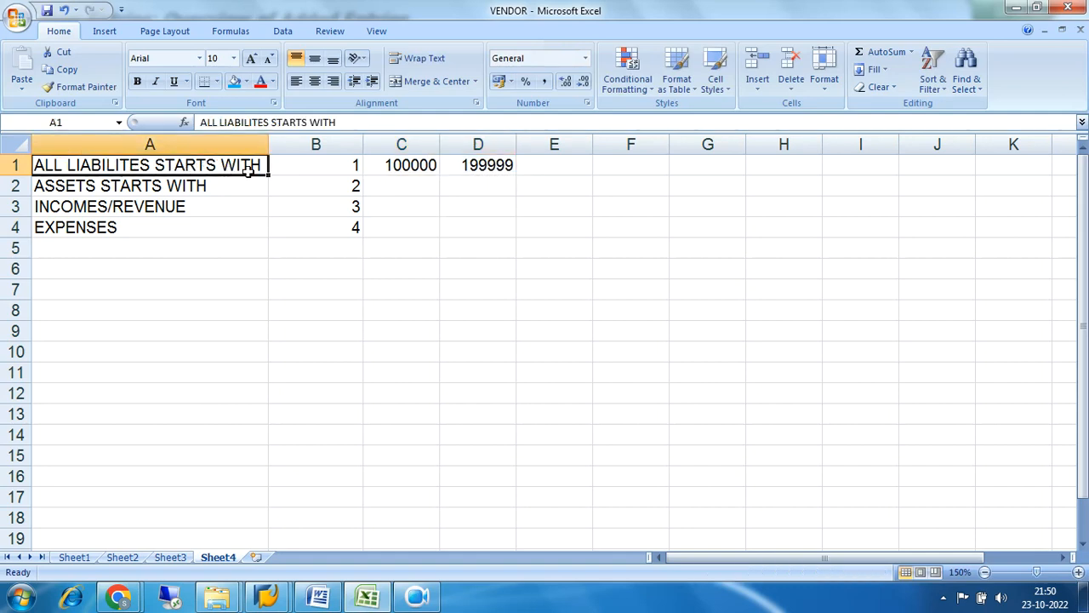
left_click_drag(394, 163, 474, 165)
left_click(430, 165)
left_click(490, 166)
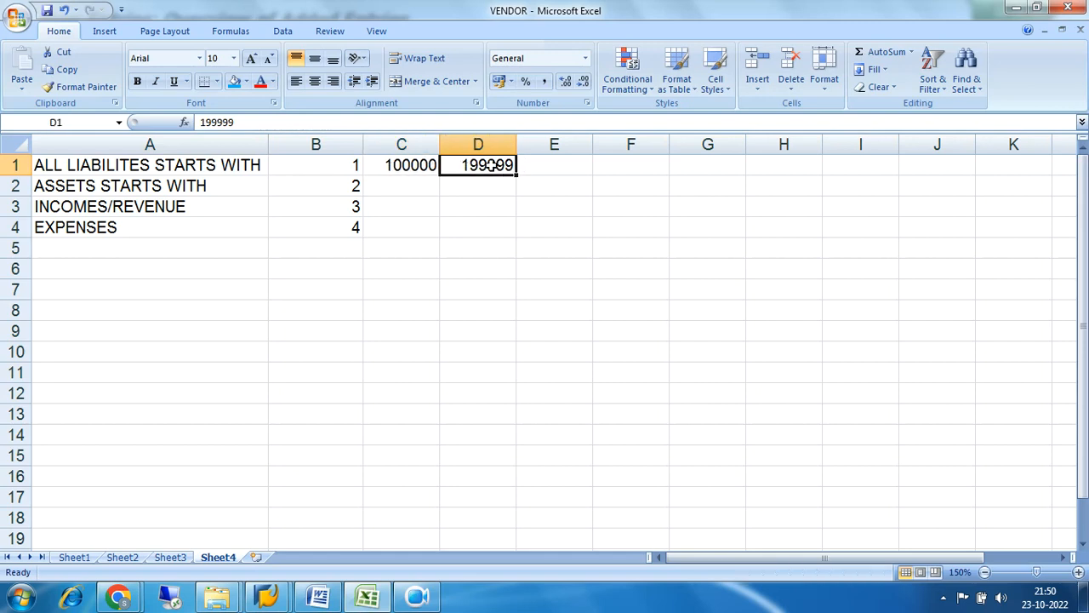
Enter the assets number range, 200000 in C2 and 299999 in D2.
left_click(402, 181)
type("2")
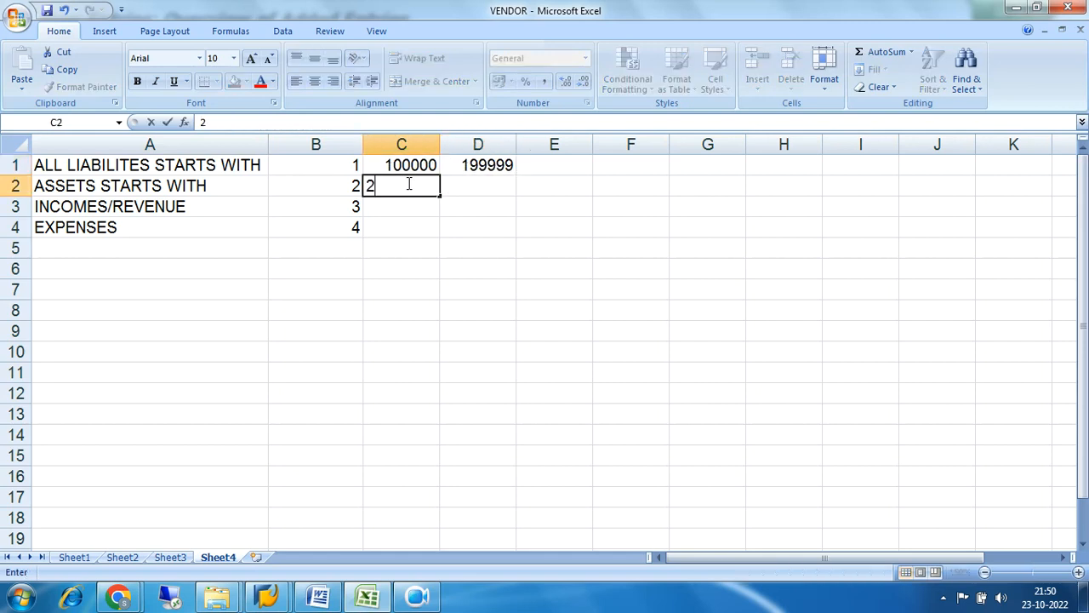
type("00000")
key("Tab")
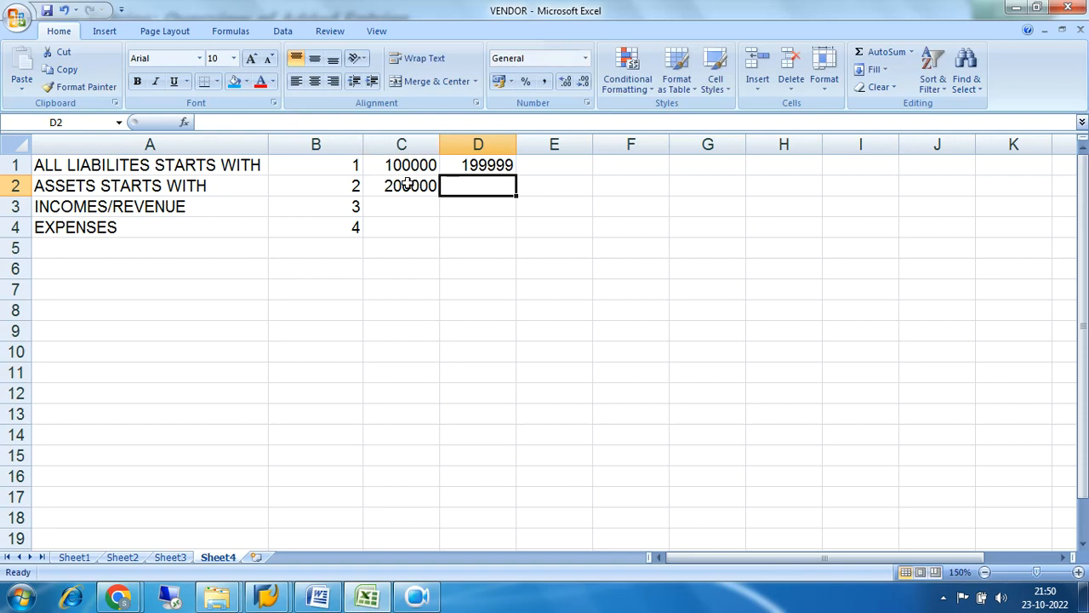
type("2")
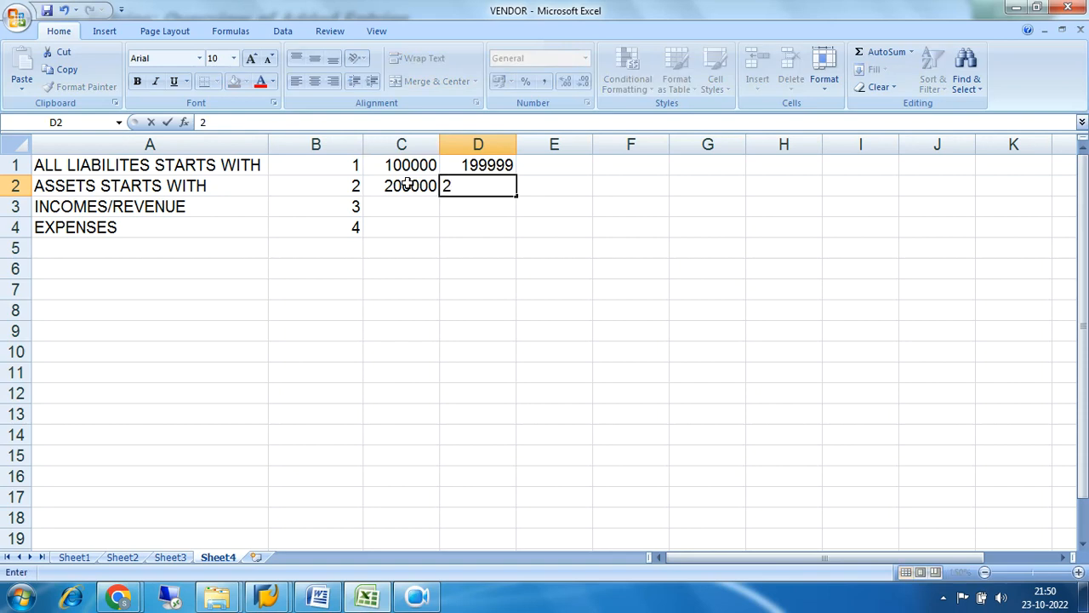
type("99999")
key("Return")
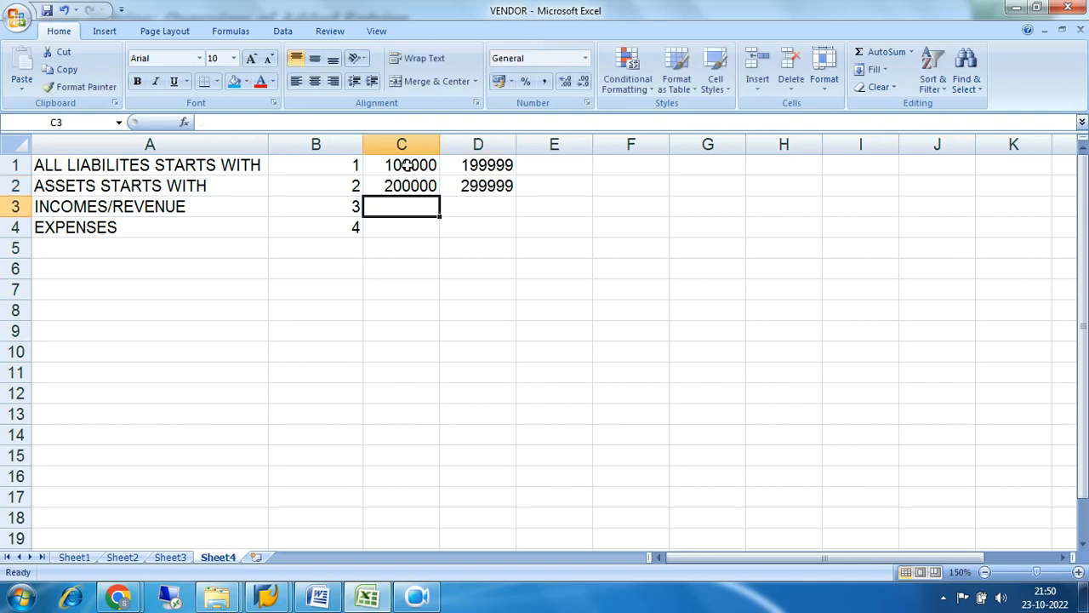
Enter the incomes/revenue number range, 300000 in C3 and 399999 in D3.
type("300000")
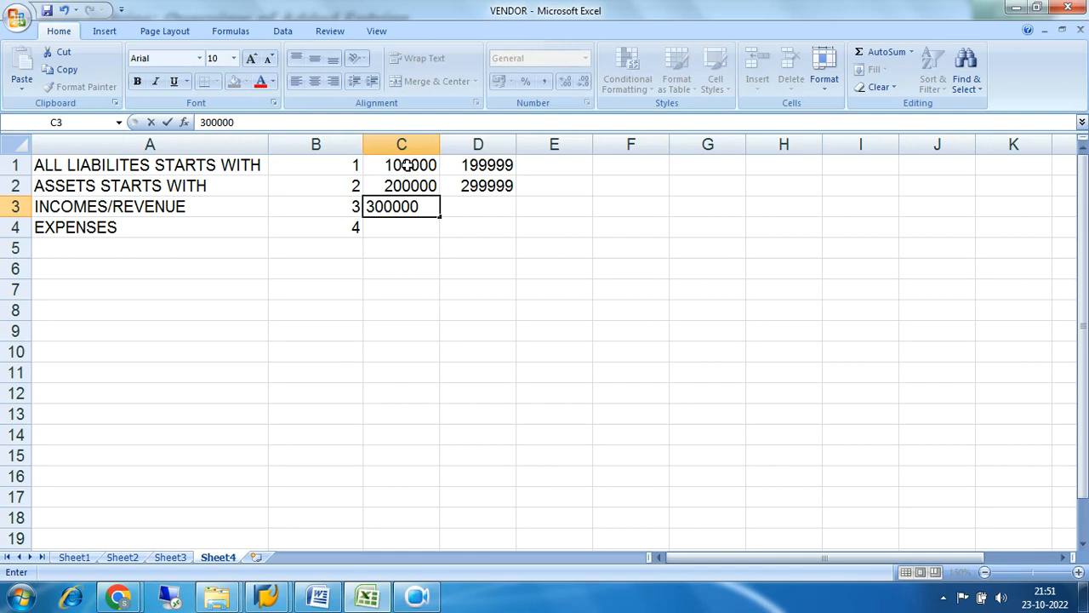
key("Tab")
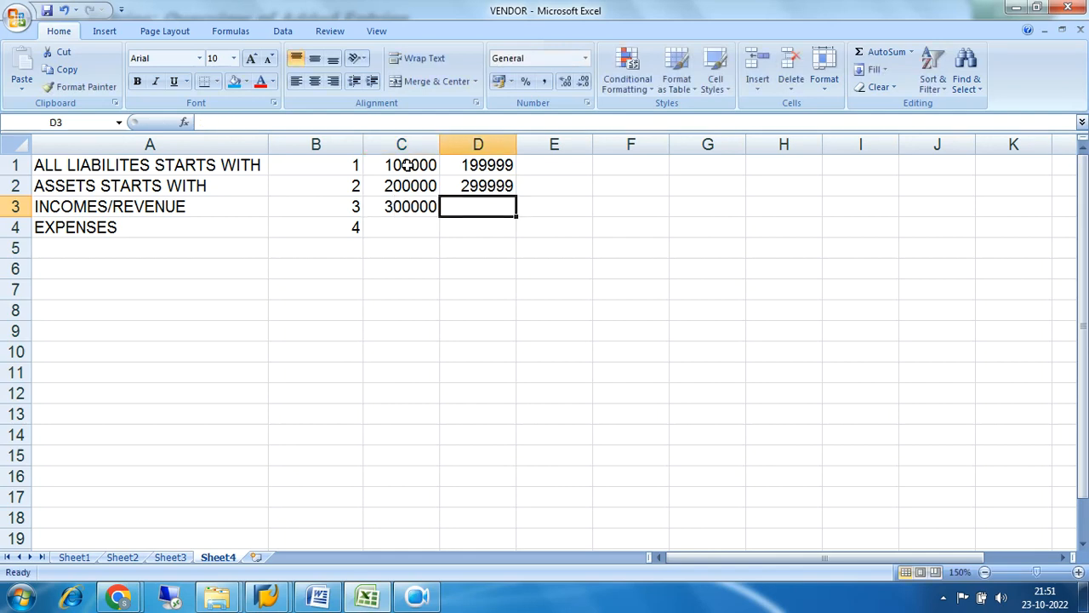
type("399")
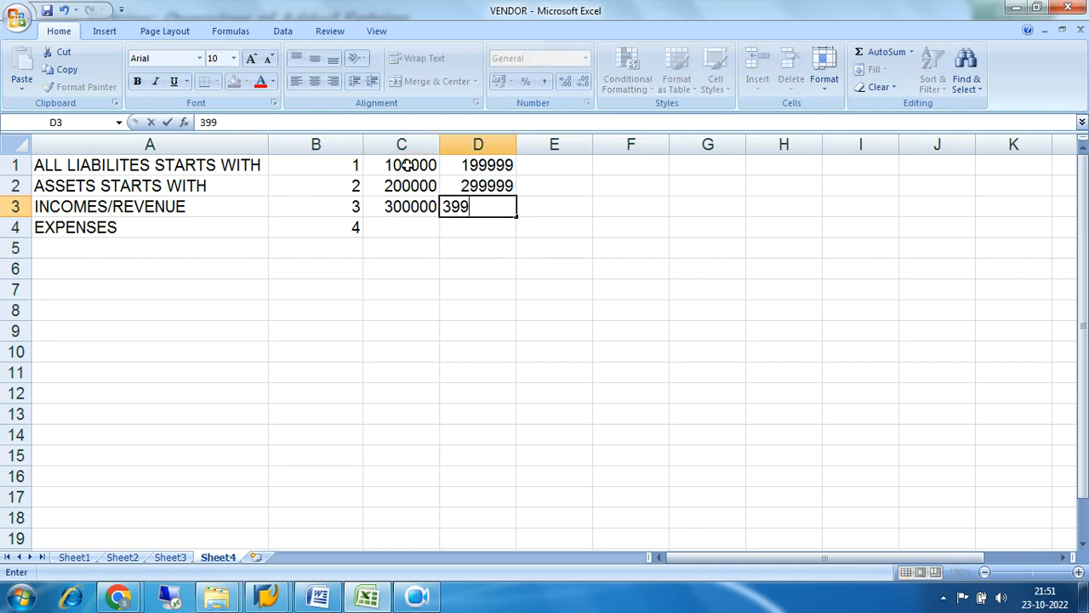
type("999")
key("Return")
Enter the expenses number range, 400000 in C4 and 499999 in D4.
key("Left")
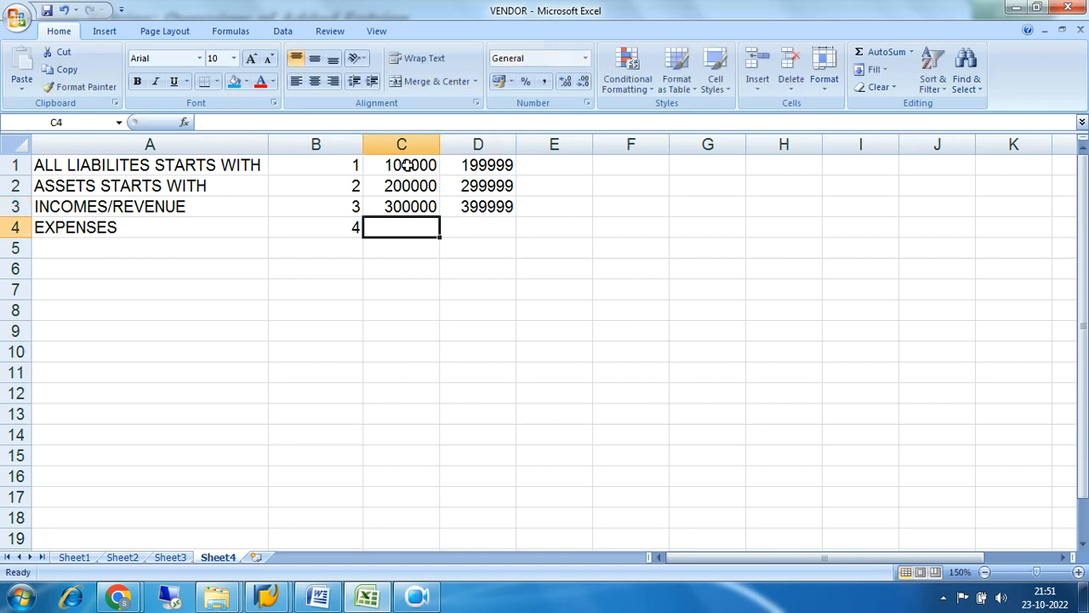
type("400000")
key("Tab")
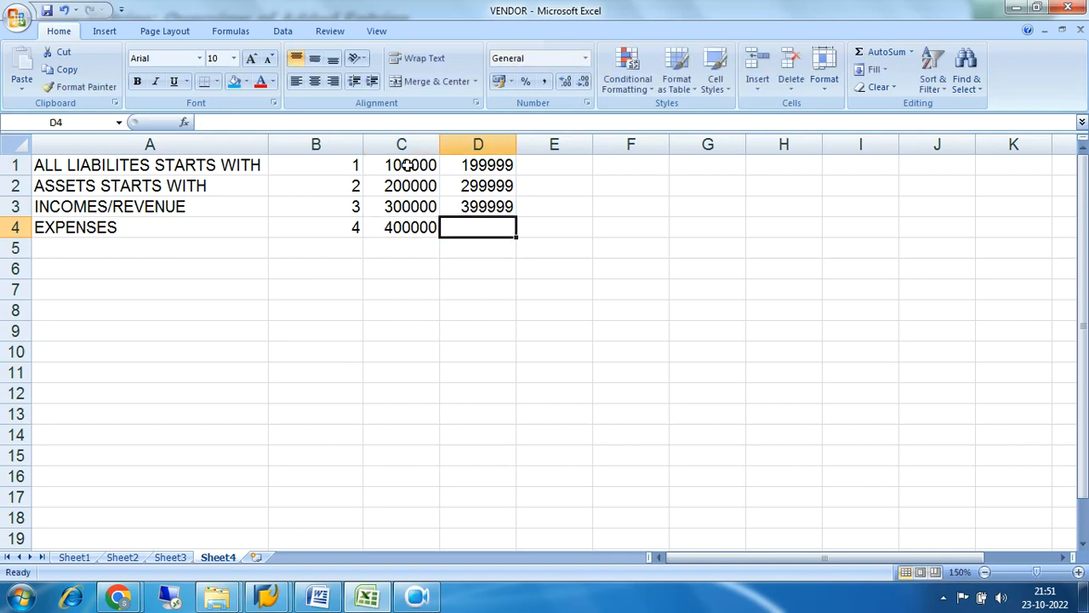
type("49+9")
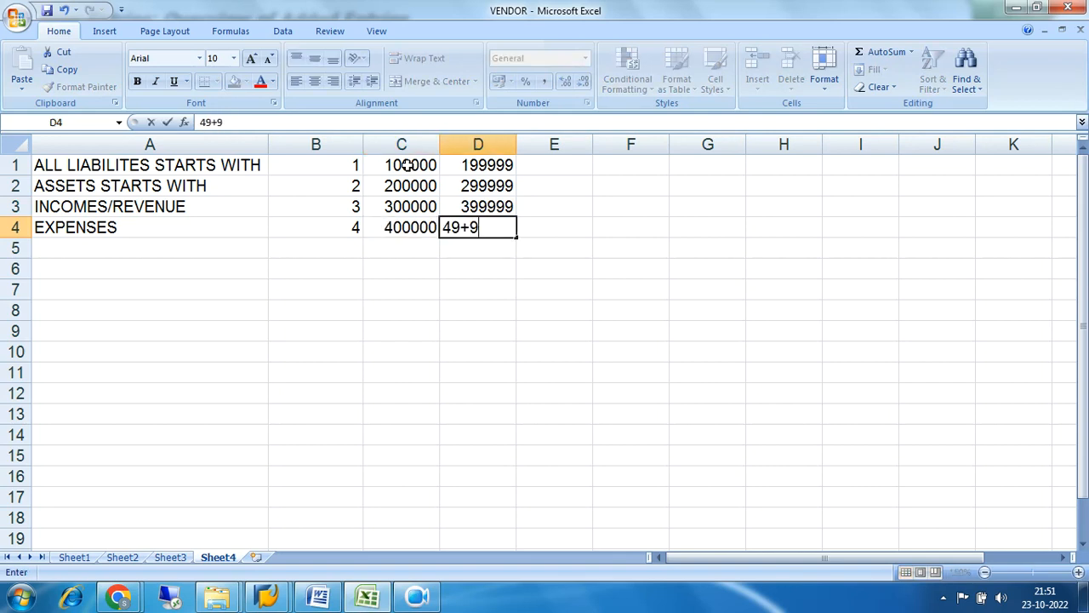
key("BackSpace")
key("BackSpace")
type("9999")
key("Return")
left_click_drag(400, 166, 504, 234)
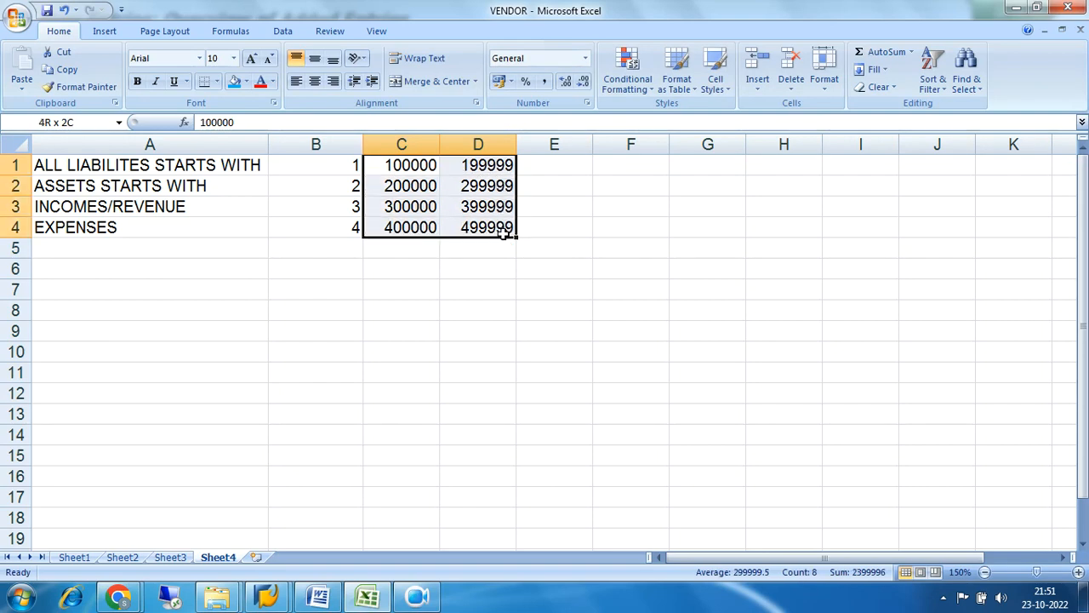
left_click(608, 187)
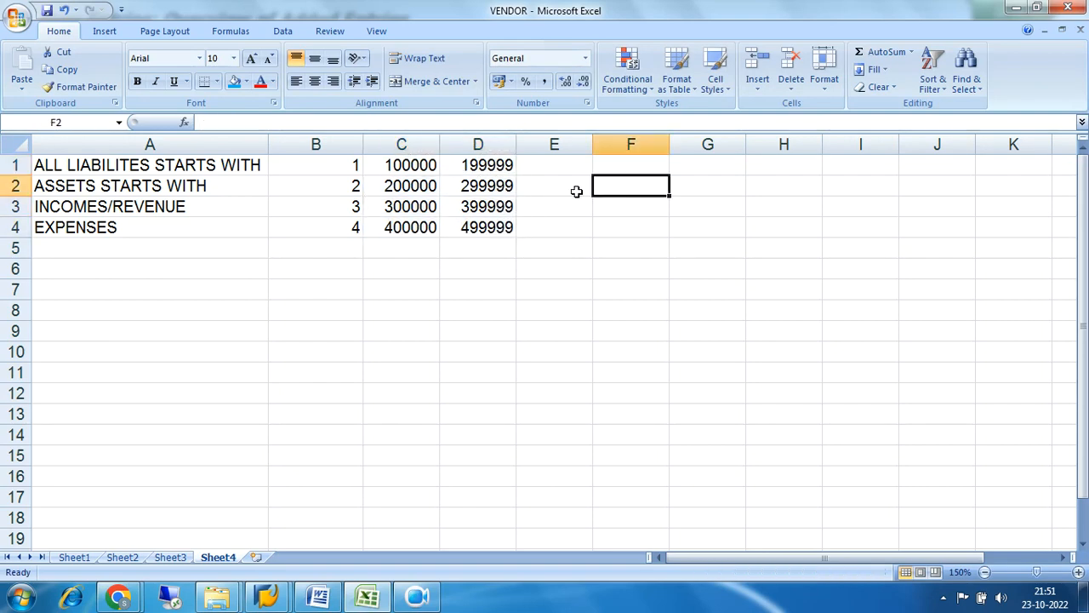
Insert a blank row above the liabilities row at the start of the sheet.
left_click(15, 165)
right_click(15, 168)
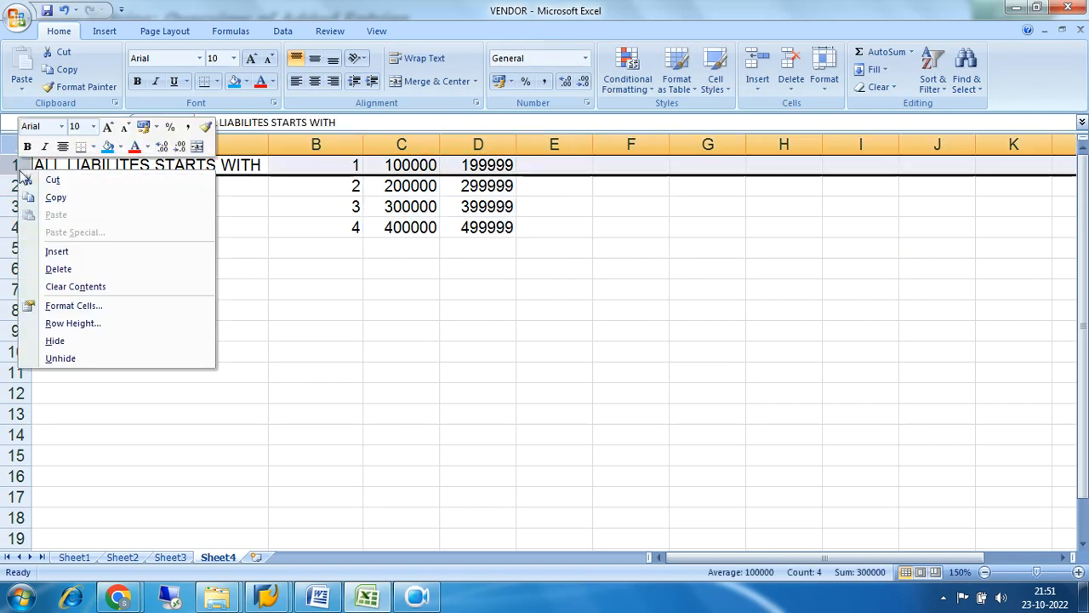
left_click(60, 253)
left_click(366, 391)
Enter the heading "OPERATING CHART OF ACCOUNTS" in A1 and 7100 in C1.
left_click(212, 169)
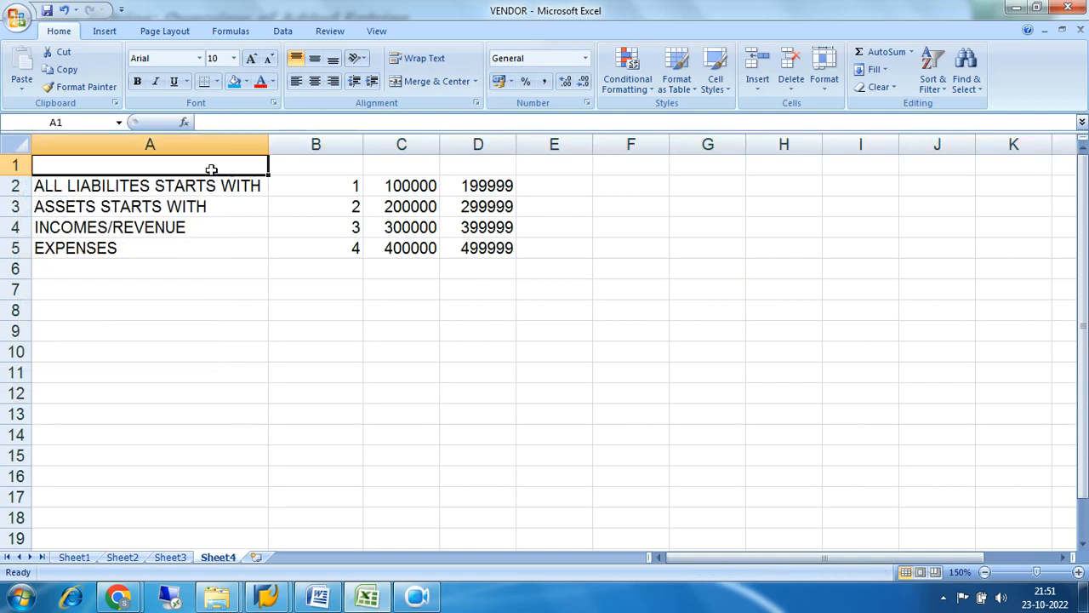
type("OPERAT")
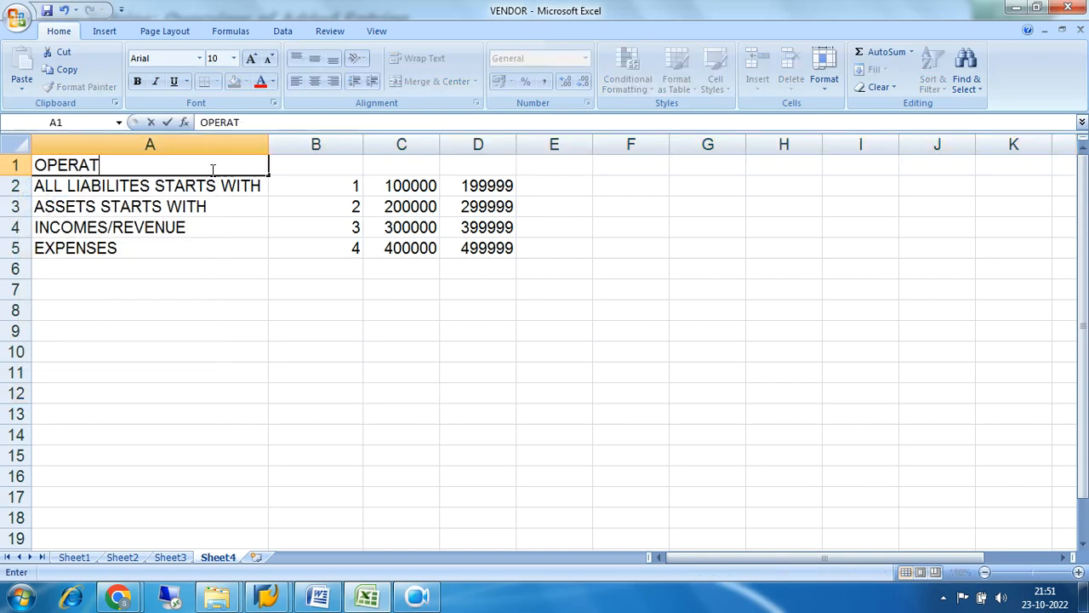
type("ING CHART OF")
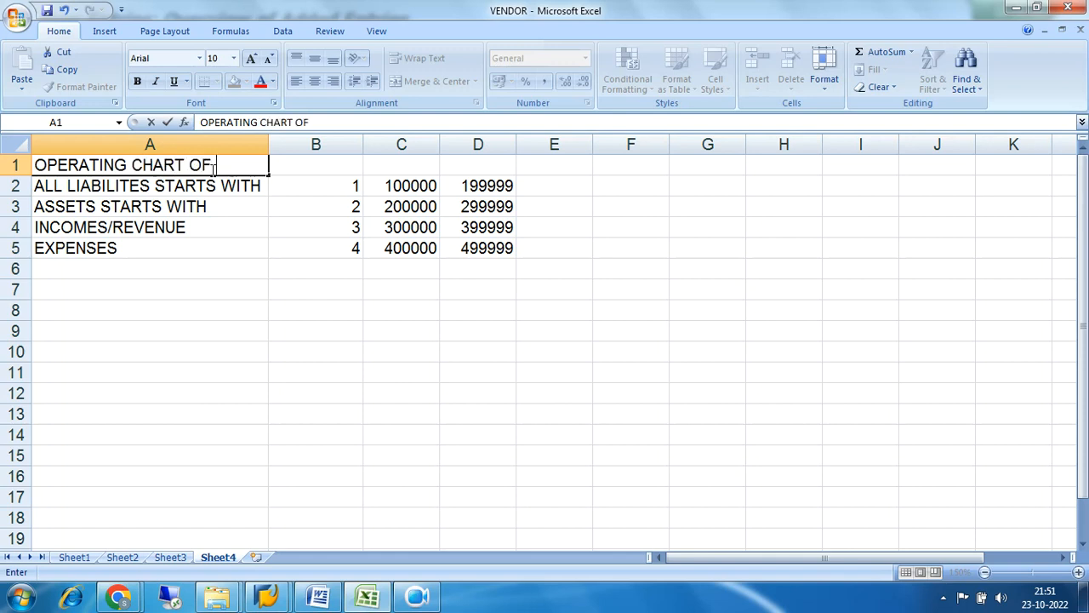
type(" ACCOUNTS")
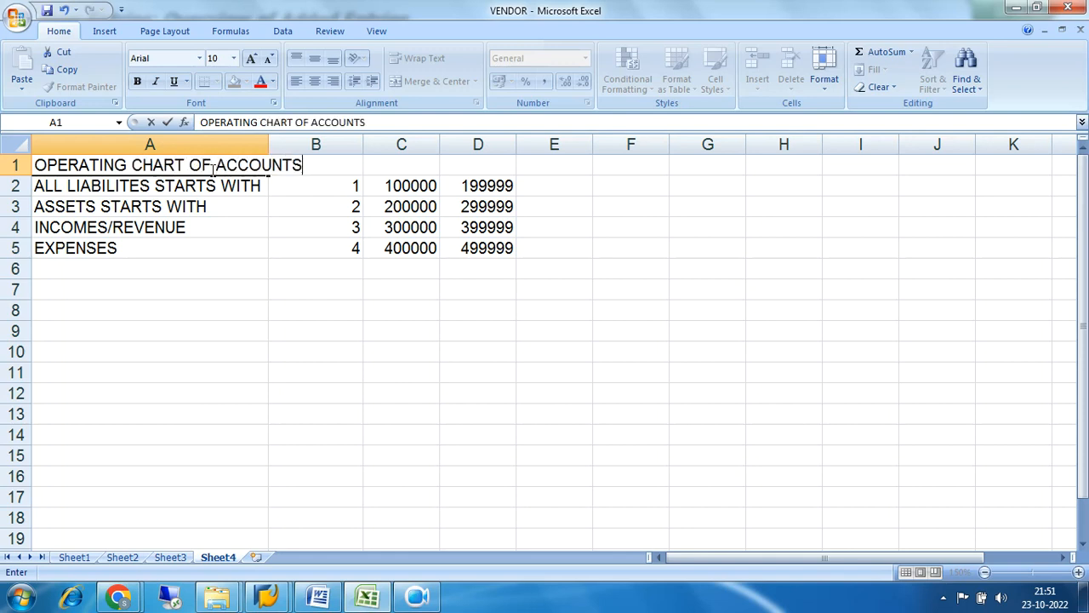
key("Tab")
key("Tab")
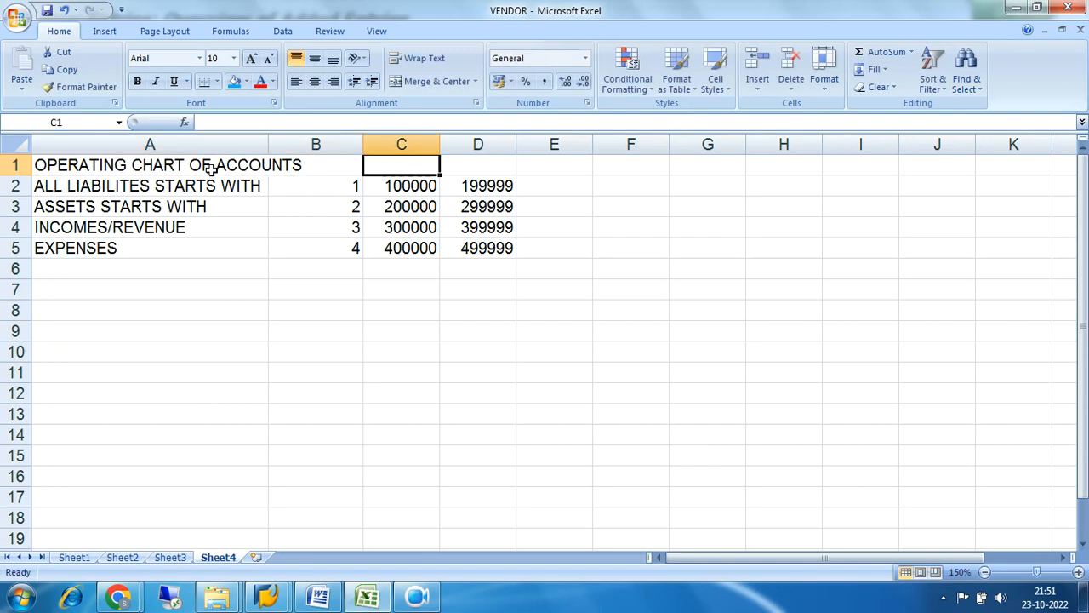
type("7100")
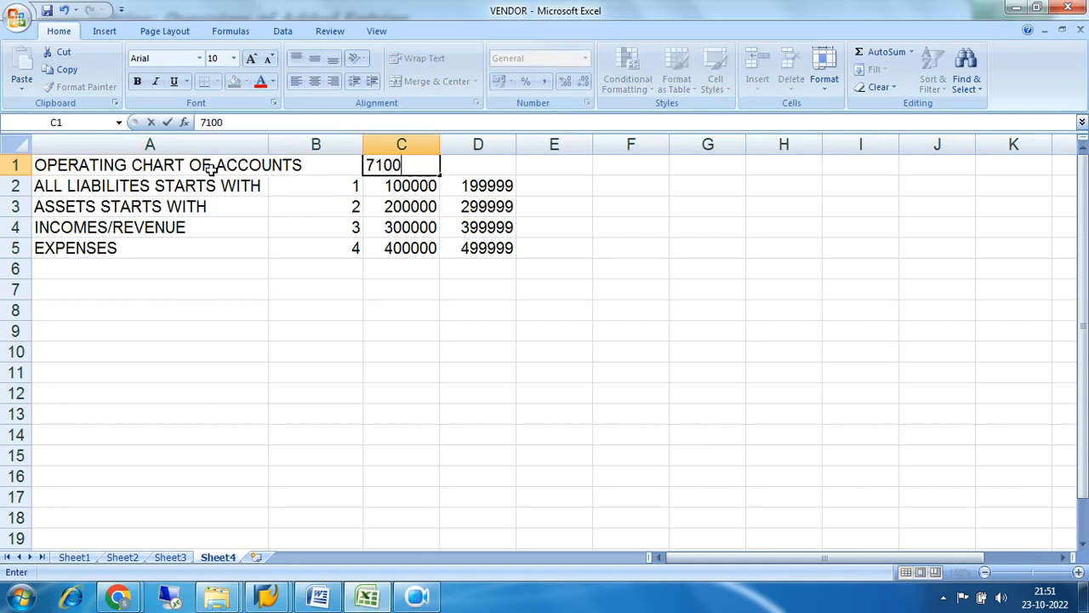
left_click(316, 372)
Fill the heading cells A1 to C1 with blue.
left_click_drag(80, 162, 421, 165)
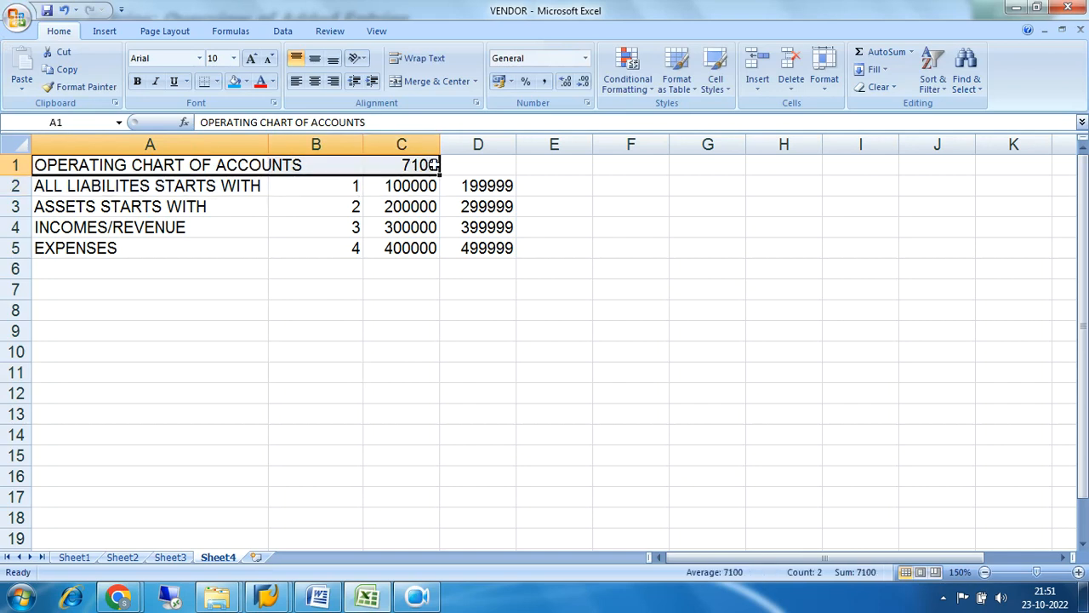
left_click(236, 82)
left_click(558, 348)
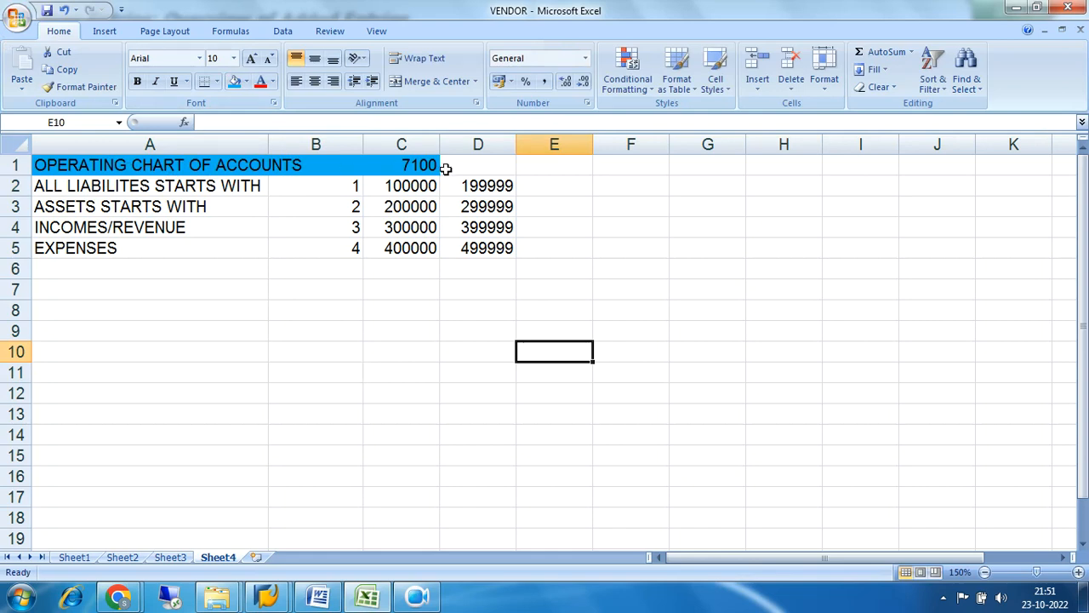
left_click(54, 185)
left_click_drag(257, 186, 509, 247)
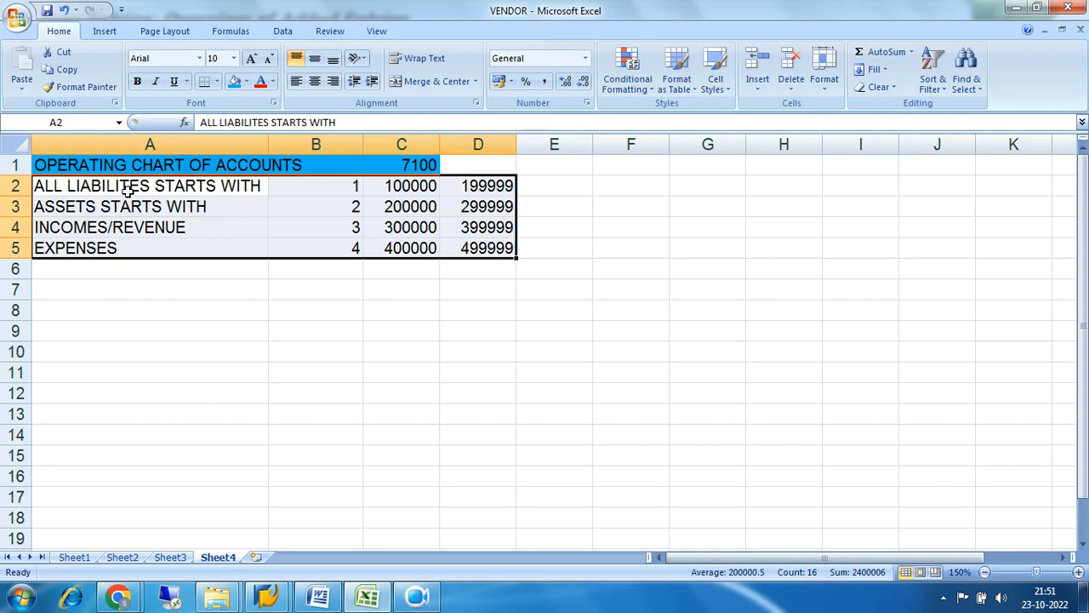
left_click(68, 168)
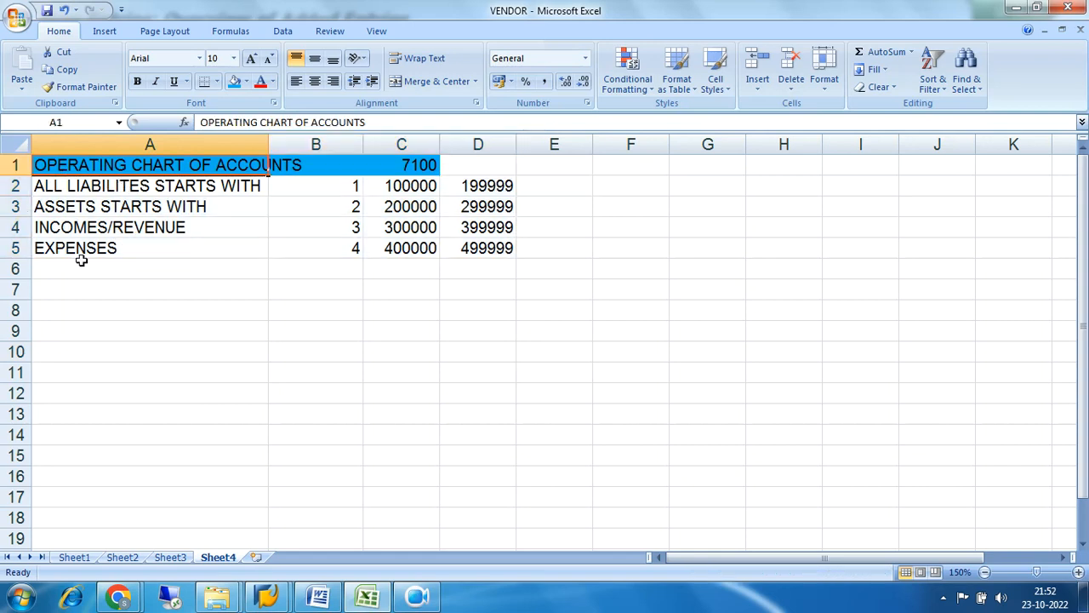
left_click(77, 291)
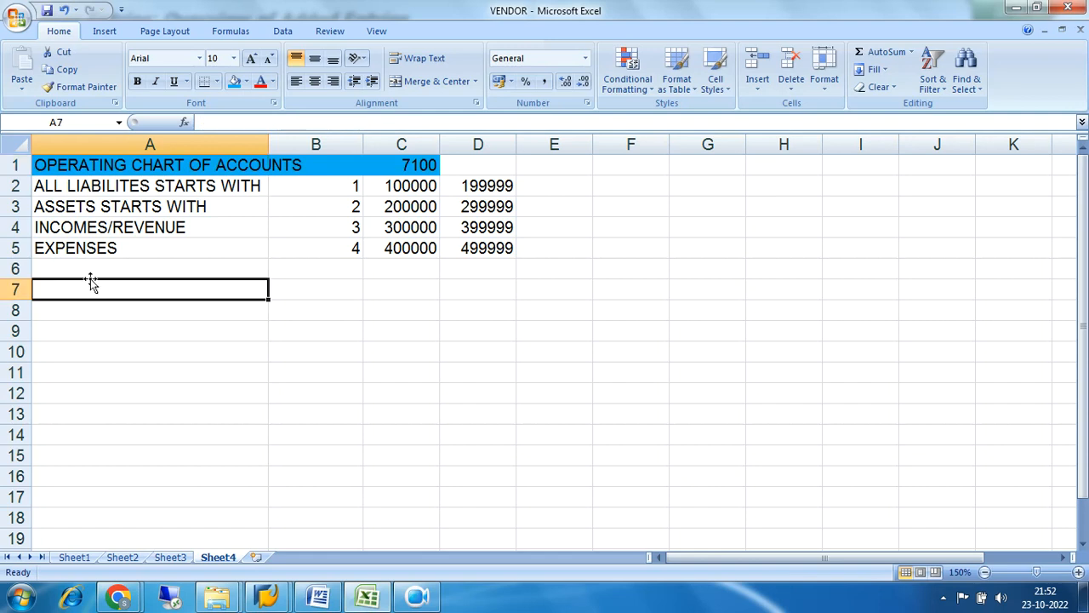
Enter the heading "COUNTRY CHART OF ACCOUNT" in A7 and 7112 in C7.
type("COUNTR")
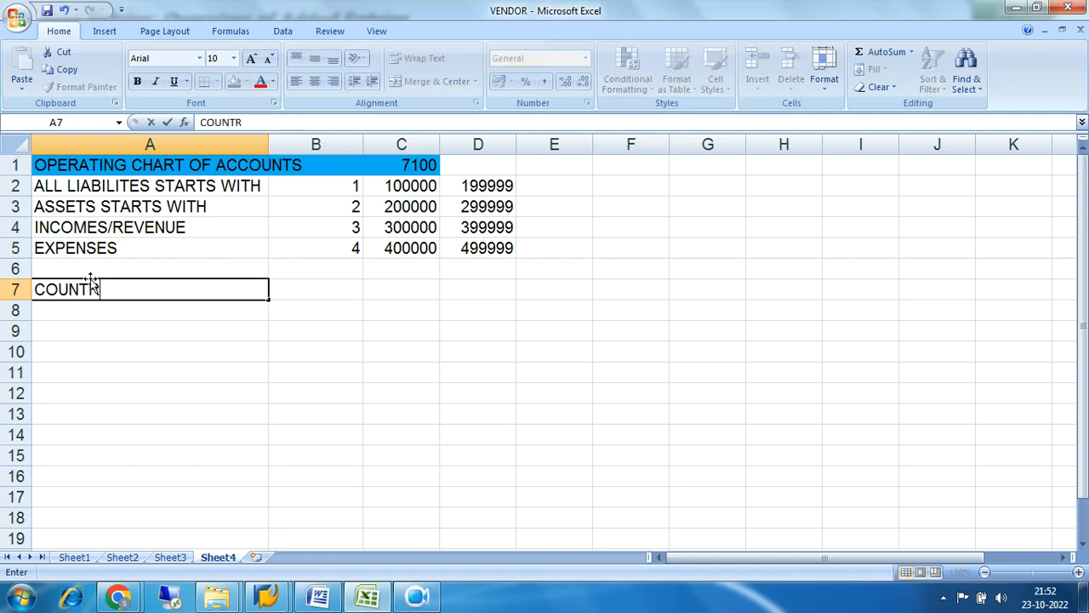
type("Y CHART O")
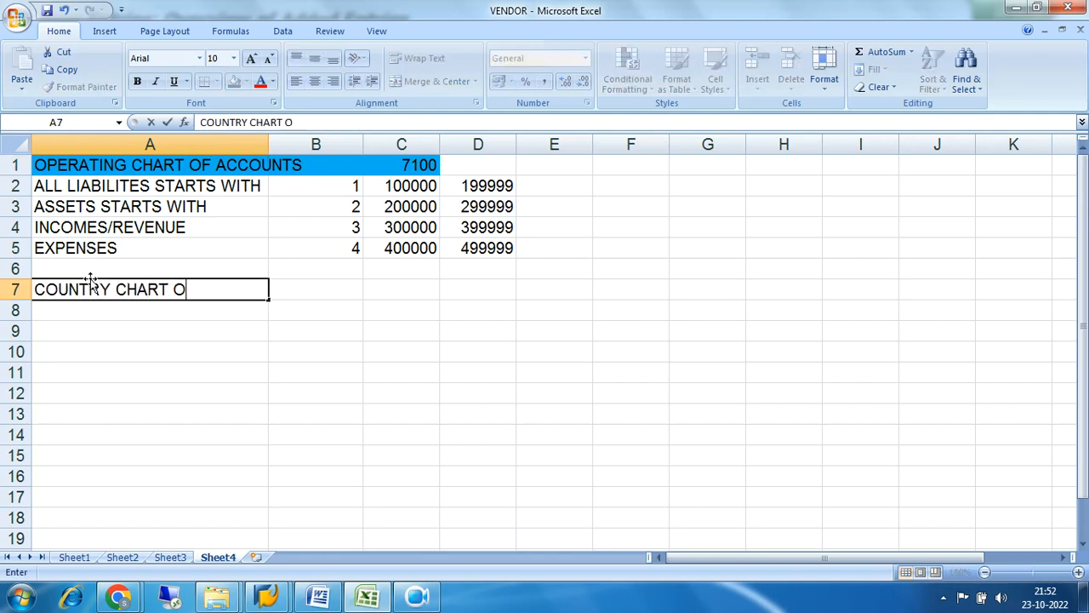
type("F ACCOUNT")
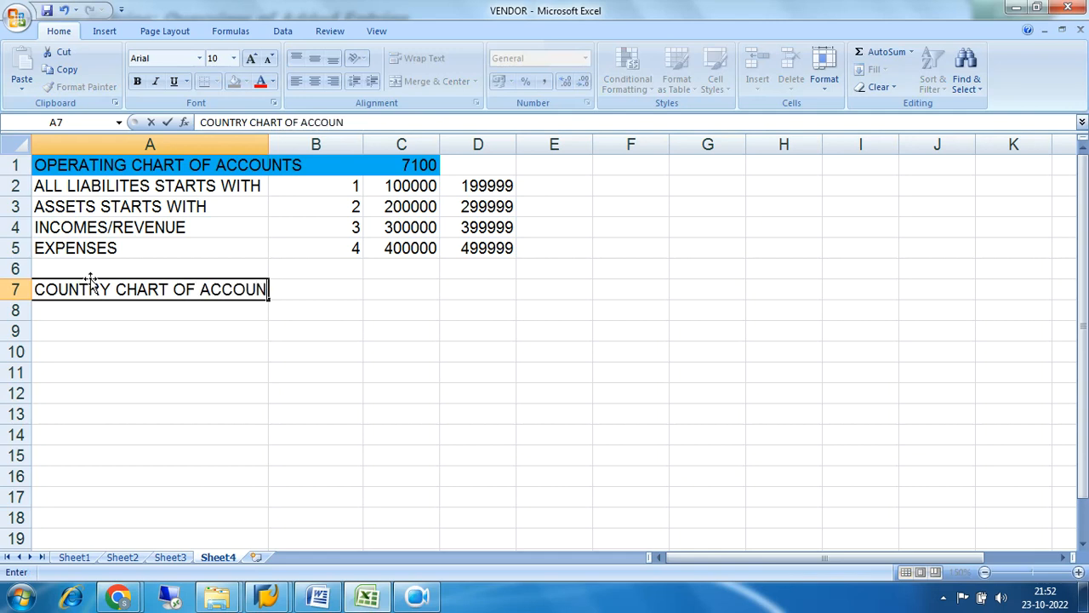
key("Tab")
key("Tab")
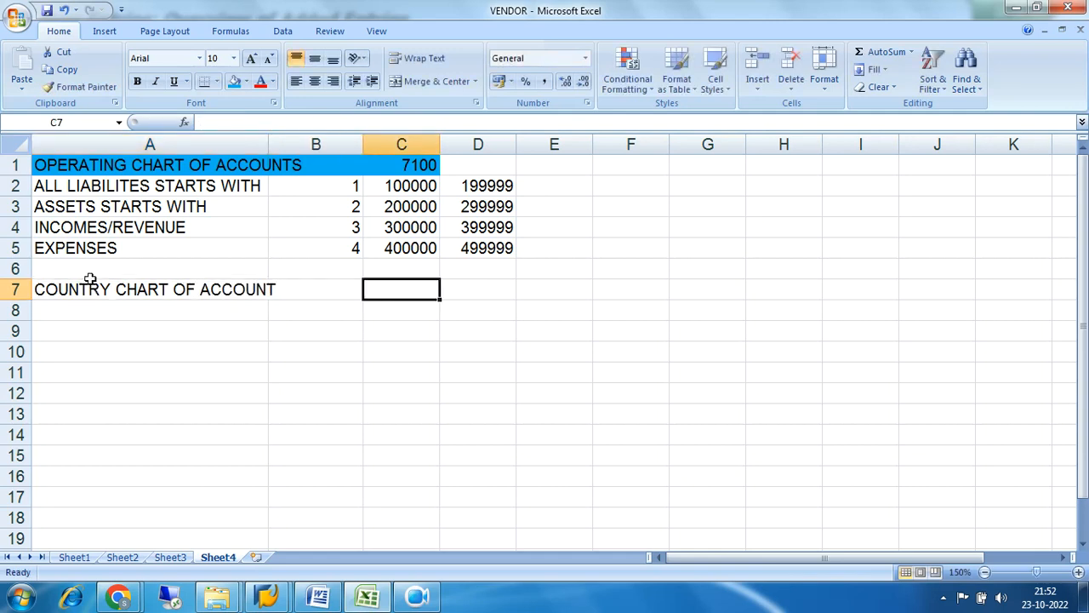
type("71")
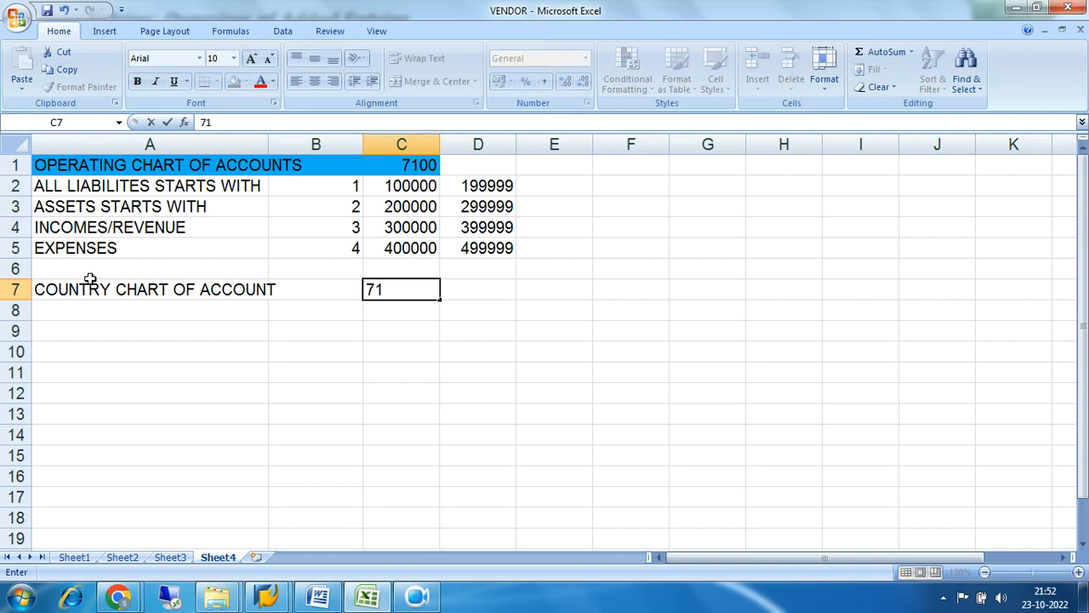
type("0")
key("BackSpace")
type("112")
key("Return")
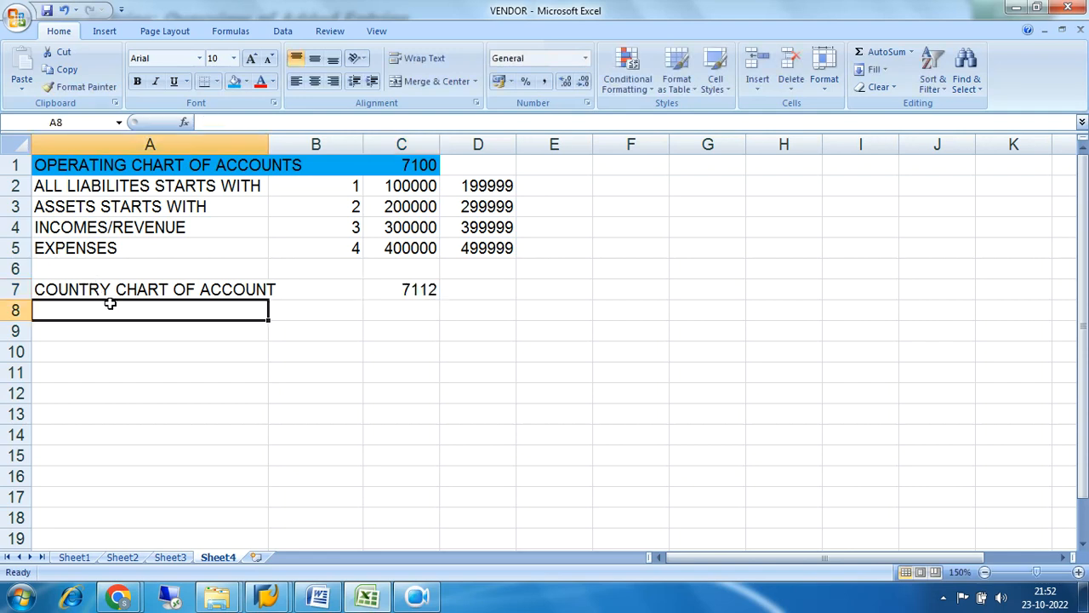
Fill the country chart heading cells A7 to C7 with yellow.
left_click_drag(90, 287, 423, 289)
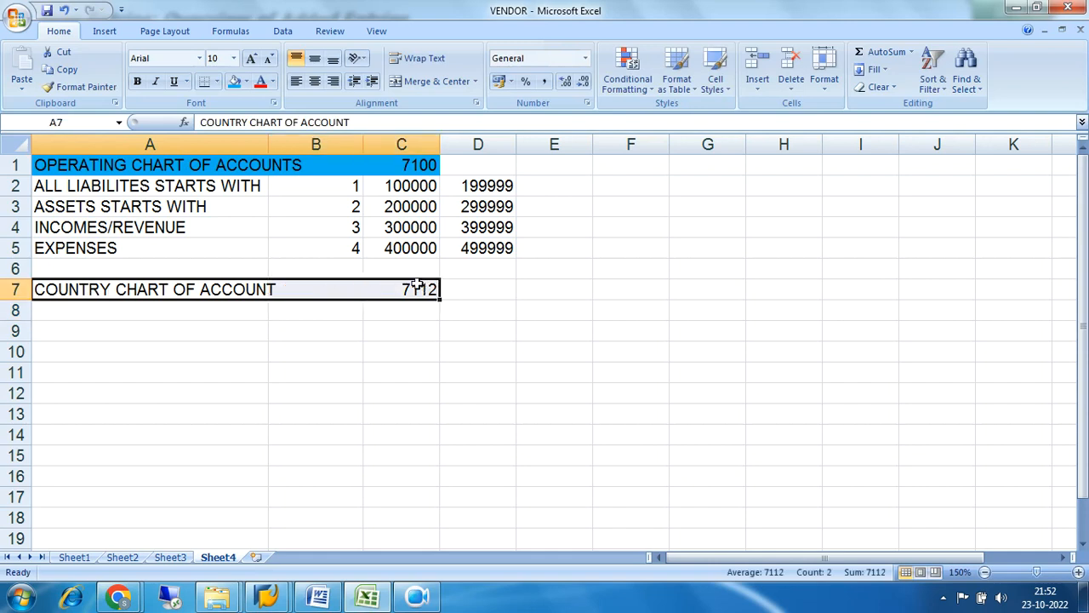
left_click(246, 81)
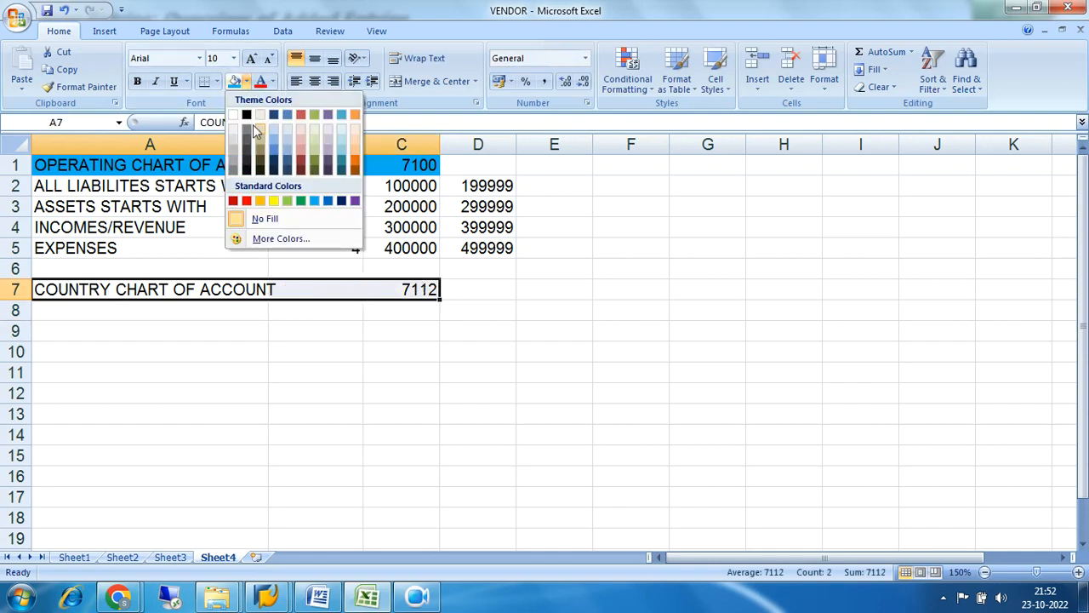
left_click(273, 200)
left_click(444, 389)
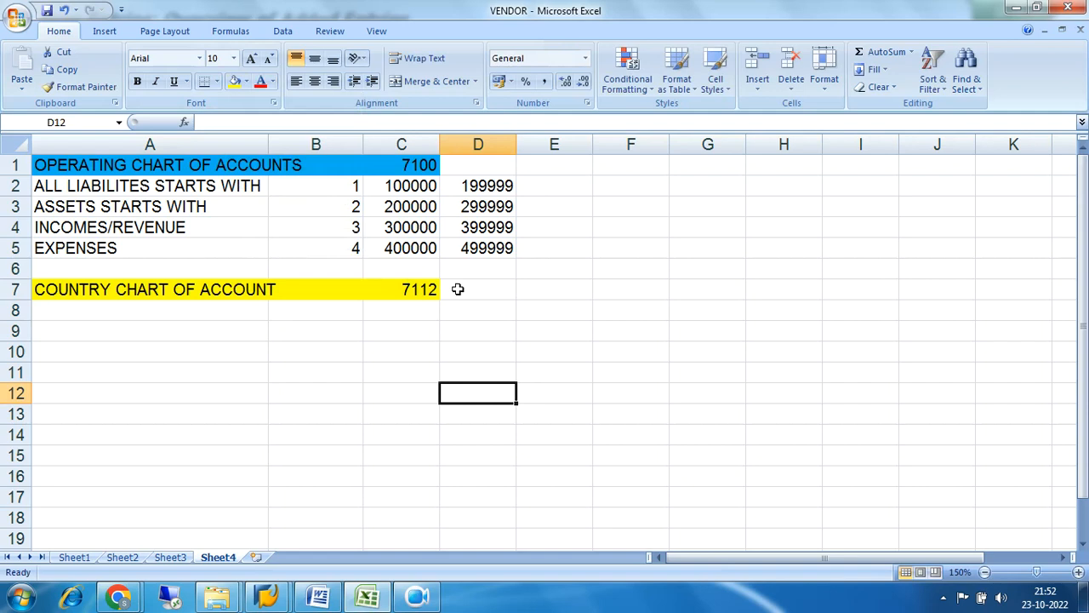
Enter the note "6DIGITS" in E2 beside the operating chart number ranges.
left_click(582, 184)
left_click_drag(582, 184, 635, 248)
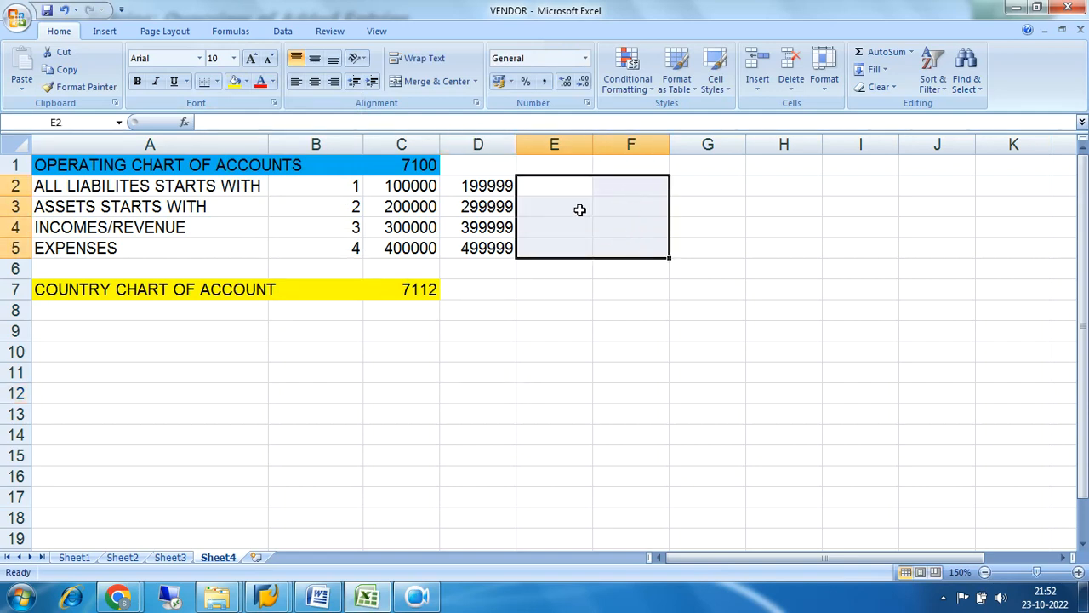
type("6DIGITS")
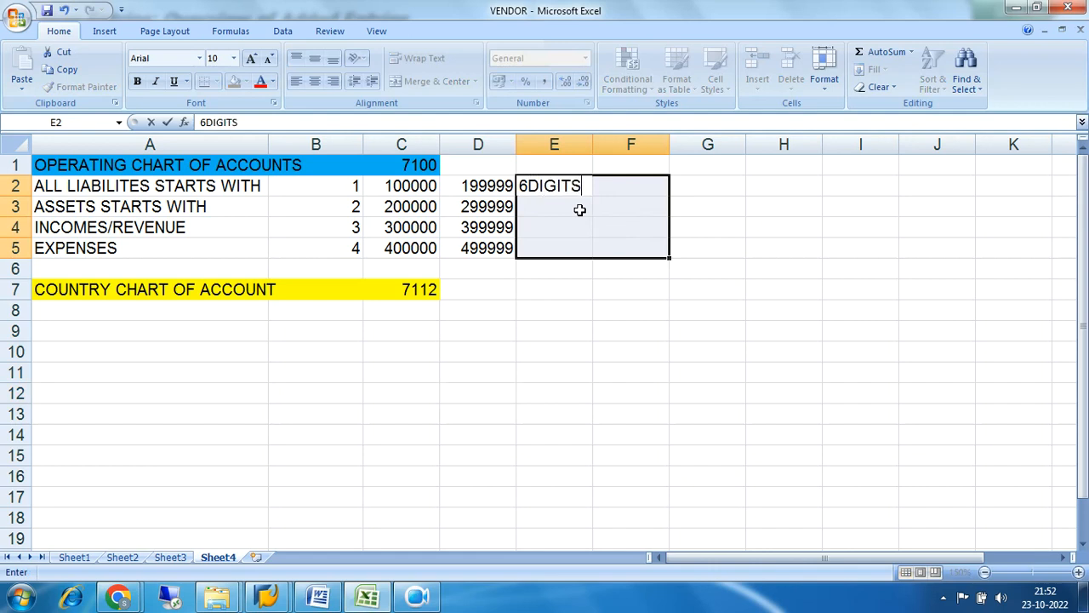
key("Return")
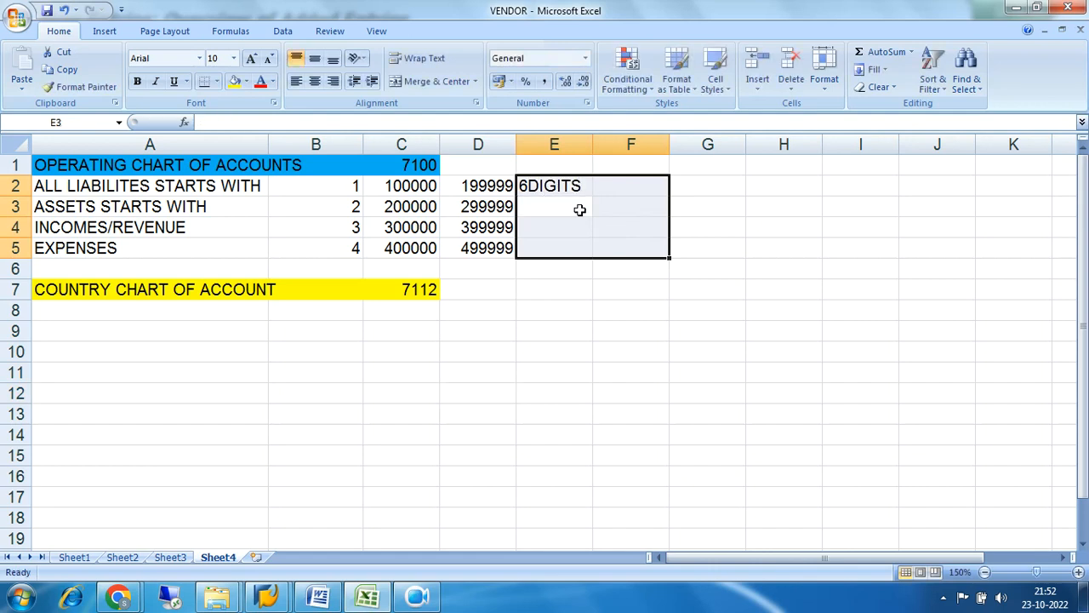
Fill the note area E2 to F5 with blue from the theme colors.
left_click_drag(585, 187, 648, 240)
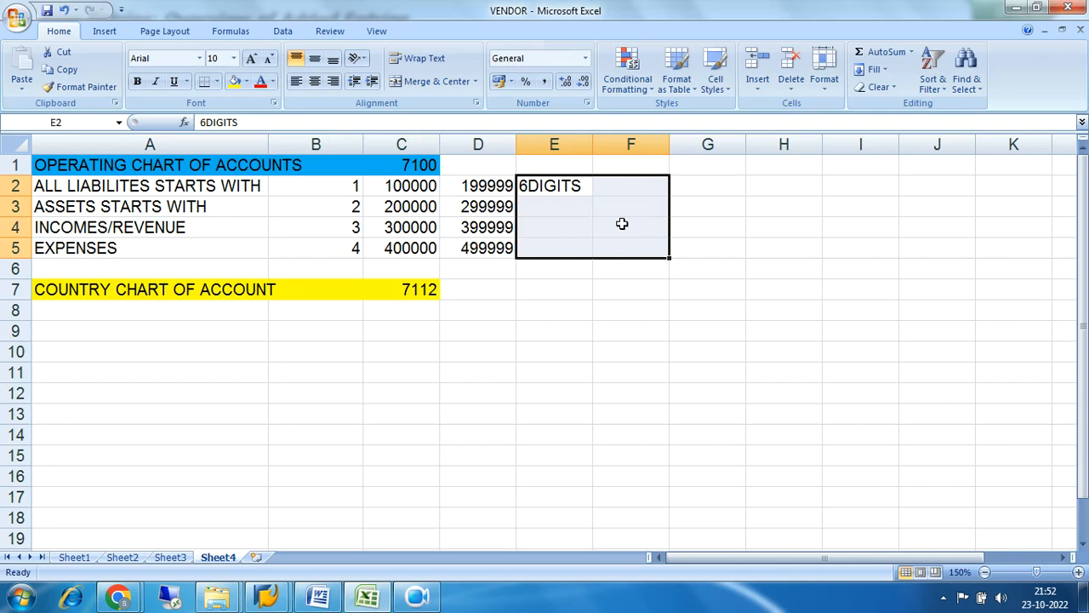
left_click(245, 80)
left_click(275, 143)
left_click(686, 313)
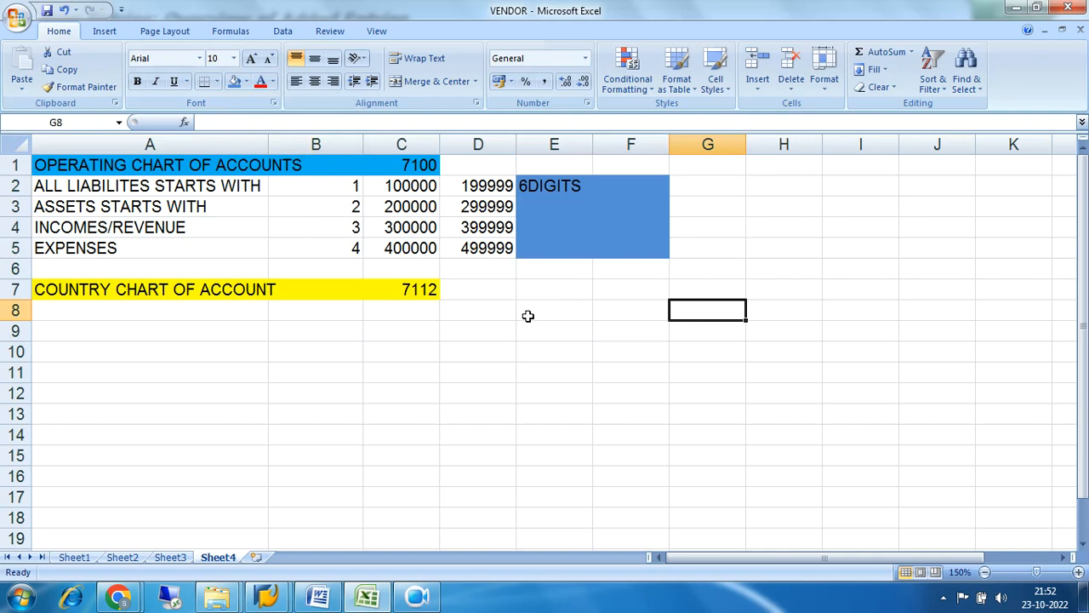
Copy the digits note from E2 to E8 and change the copy to "4DIGITS".
left_click_drag(528, 316, 600, 370)
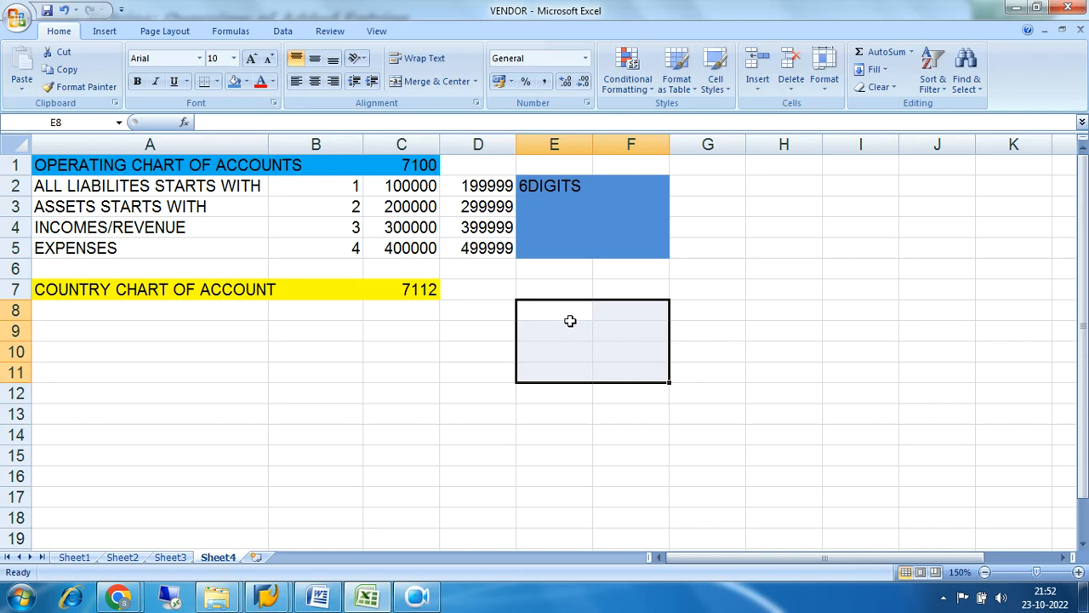
left_click(549, 185)
key("ctrl+c")
left_click(568, 312)
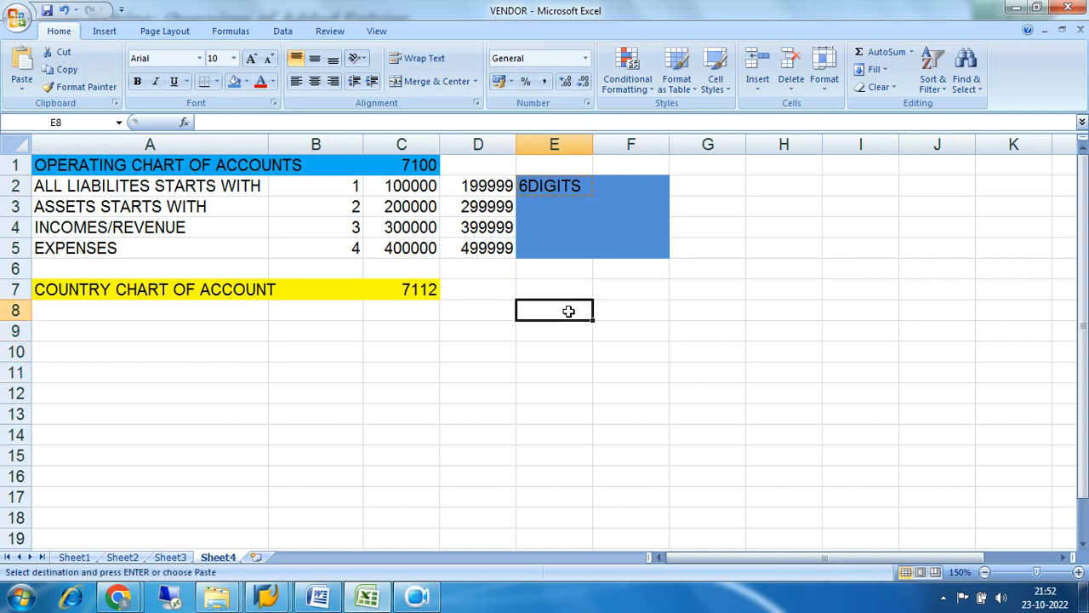
key("ctrl+v")
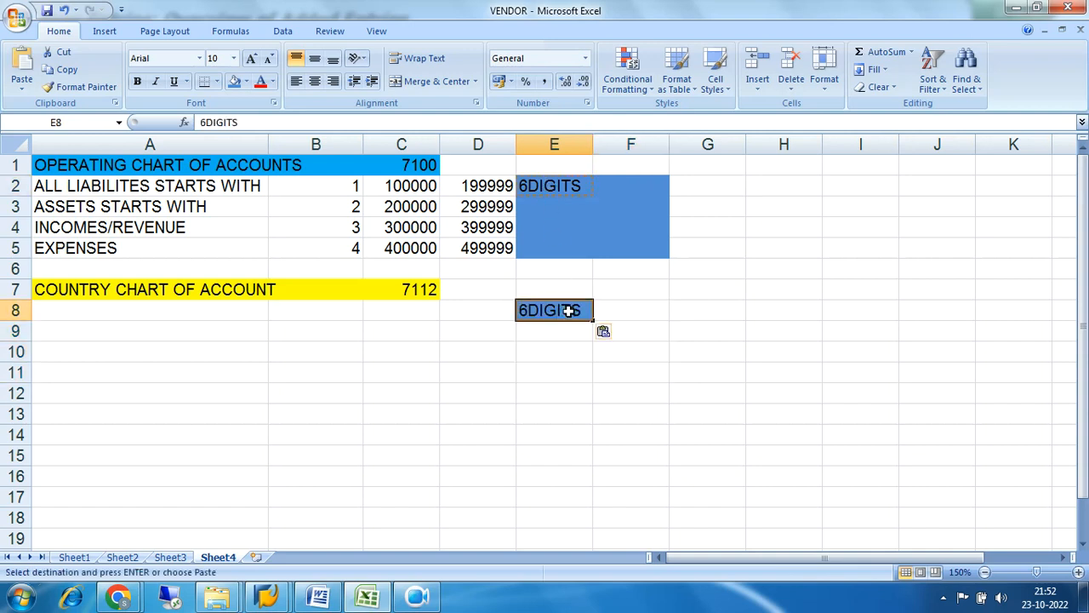
left_click(207, 122)
key("BackSpace")
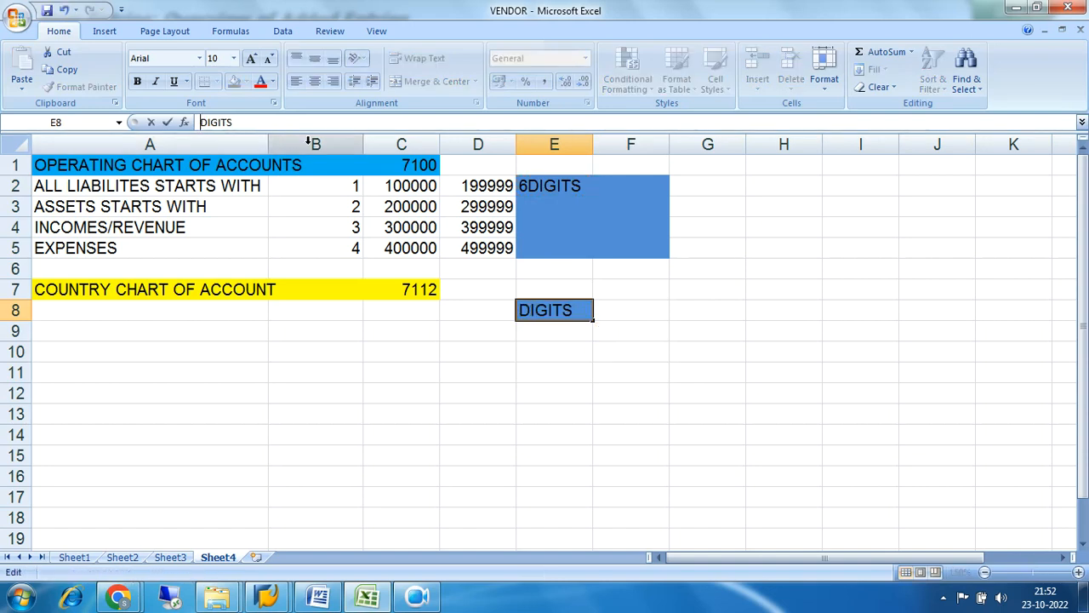
type("4")
key("Return")
Copy the operating chart's category rows A2 to D5 into the country chart section starting at A8.
left_click_drag(61, 193, 467, 253)
key("ctrl+c")
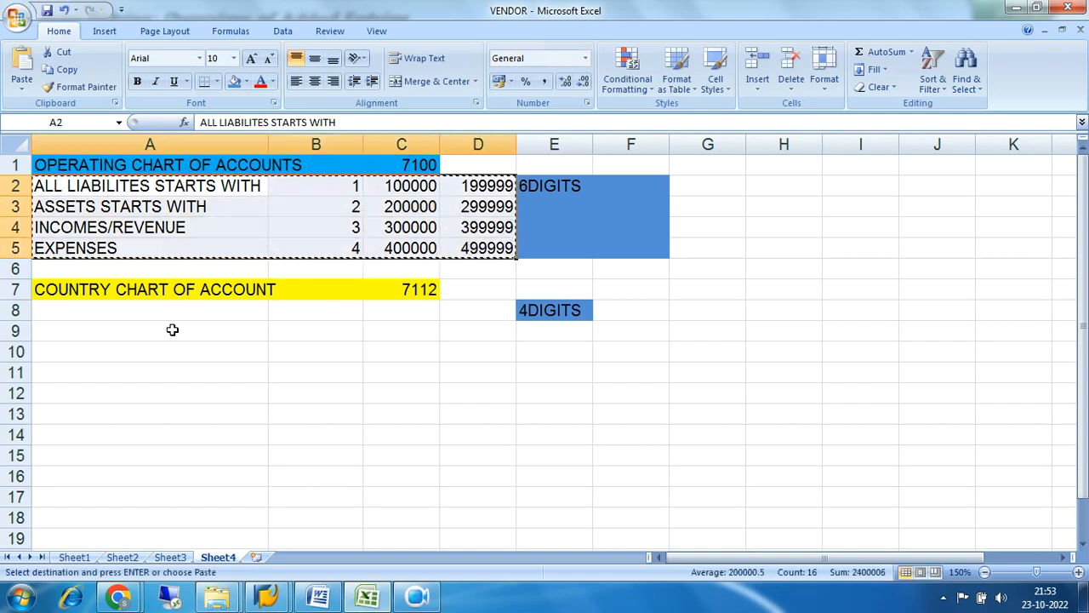
left_click(166, 333)
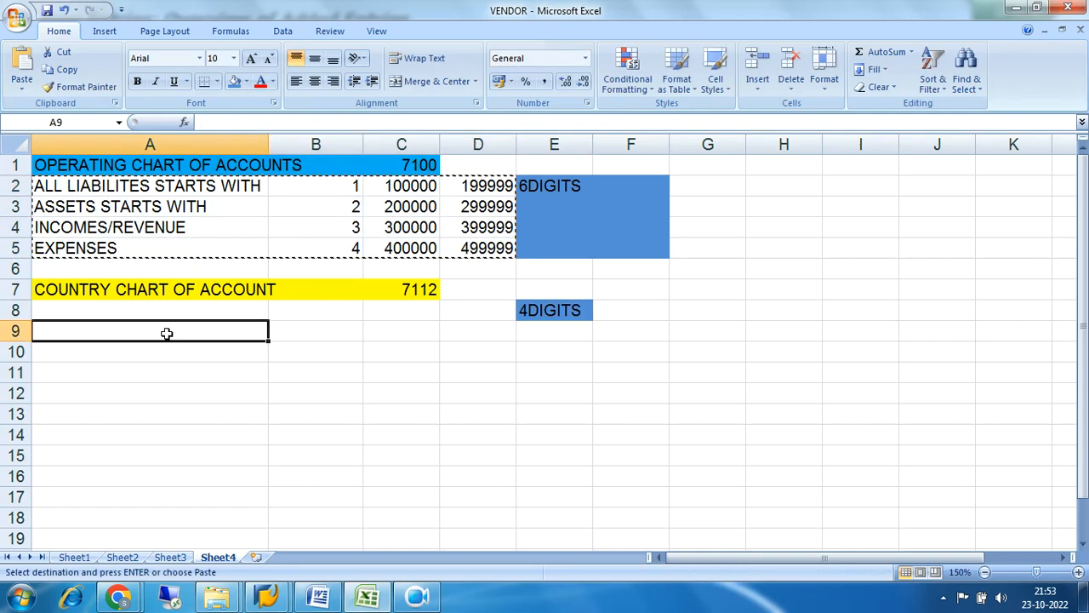
left_click(168, 313)
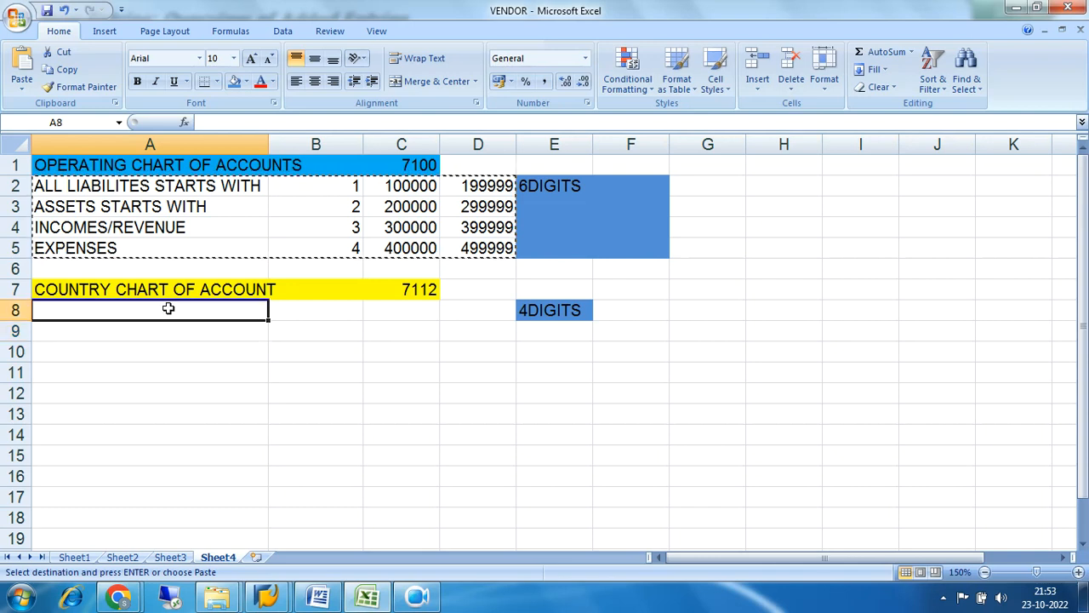
key("ctrl+v")
left_click(430, 452)
Shorten the country chart's liabilities number range to 1000 in C8 and 1999 in D8.
left_click(413, 313)
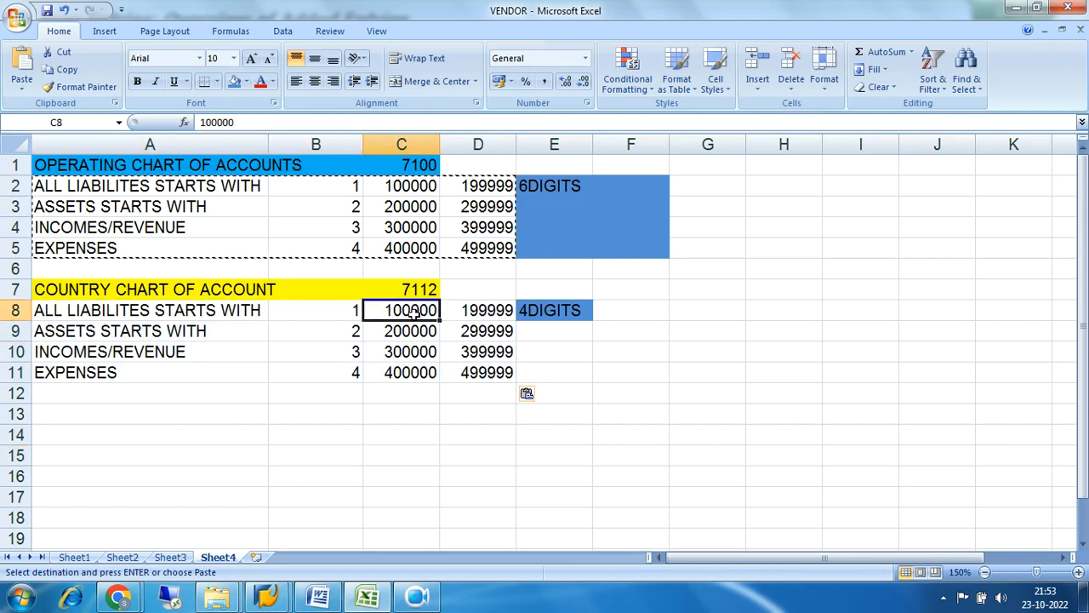
left_click(253, 122)
key("BackSpace")
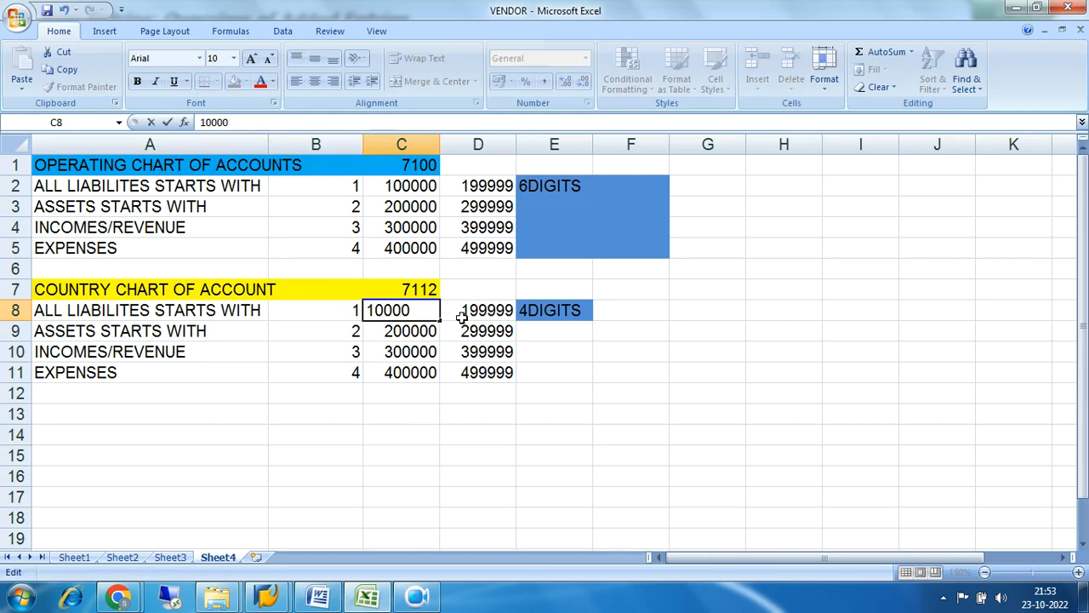
key("BackSpace")
left_click_drag(549, 409, 549, 393)
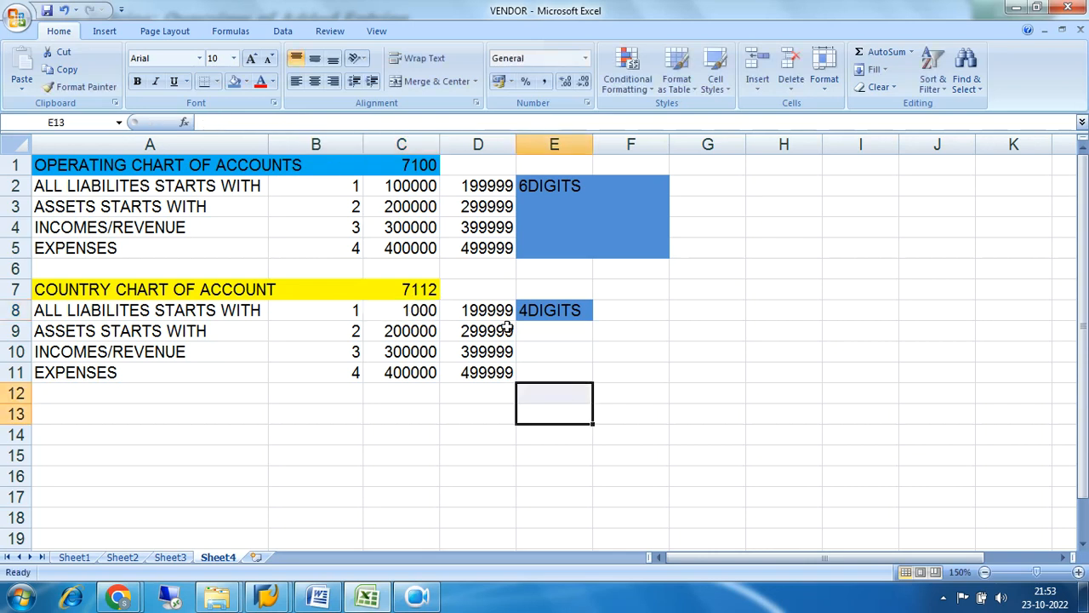
left_click(502, 309)
left_click(241, 122)
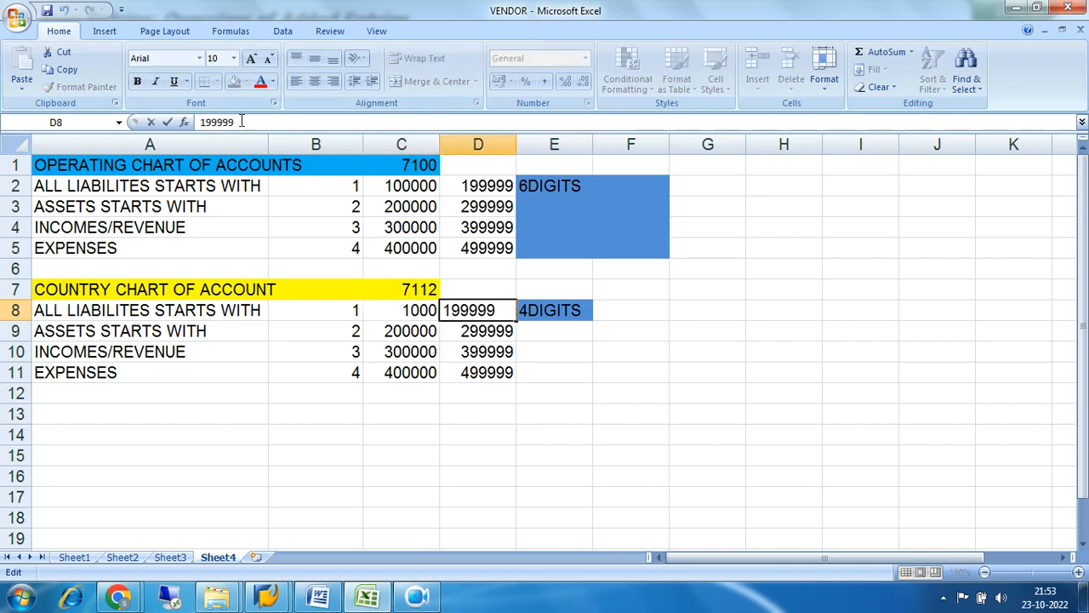
key("BackSpace")
key("BackSpace")
Shorten the country chart's assets number range to 2000 in C9 and 2999 in D9.
left_click(402, 332)
left_click(242, 123)
key("BackSpace")
key("BackSpace")
left_click(477, 330)
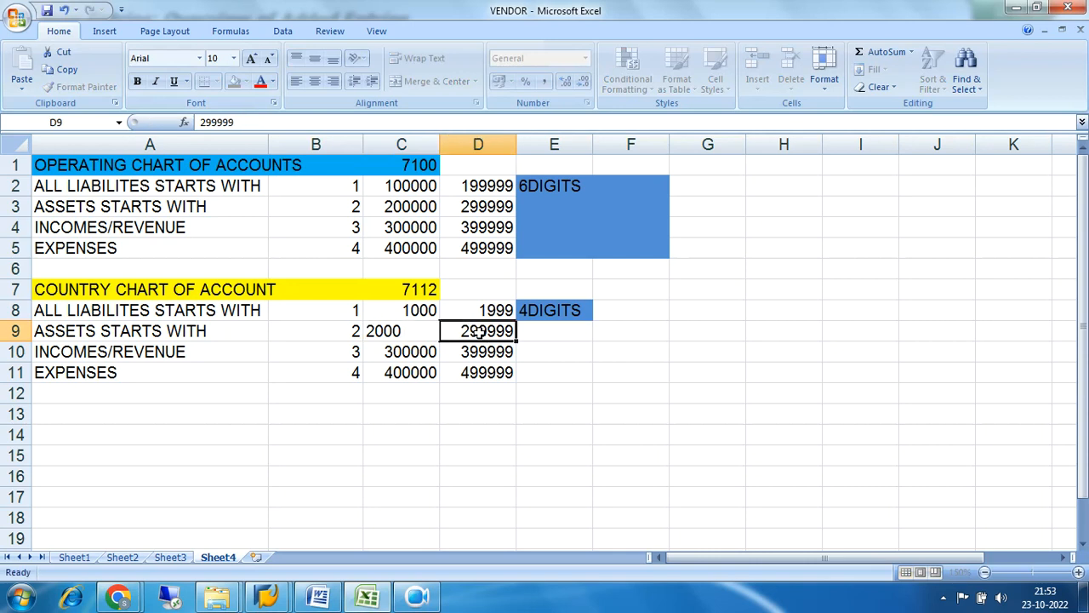
left_click(242, 123)
key("BackSpace")
key("BackSpace")
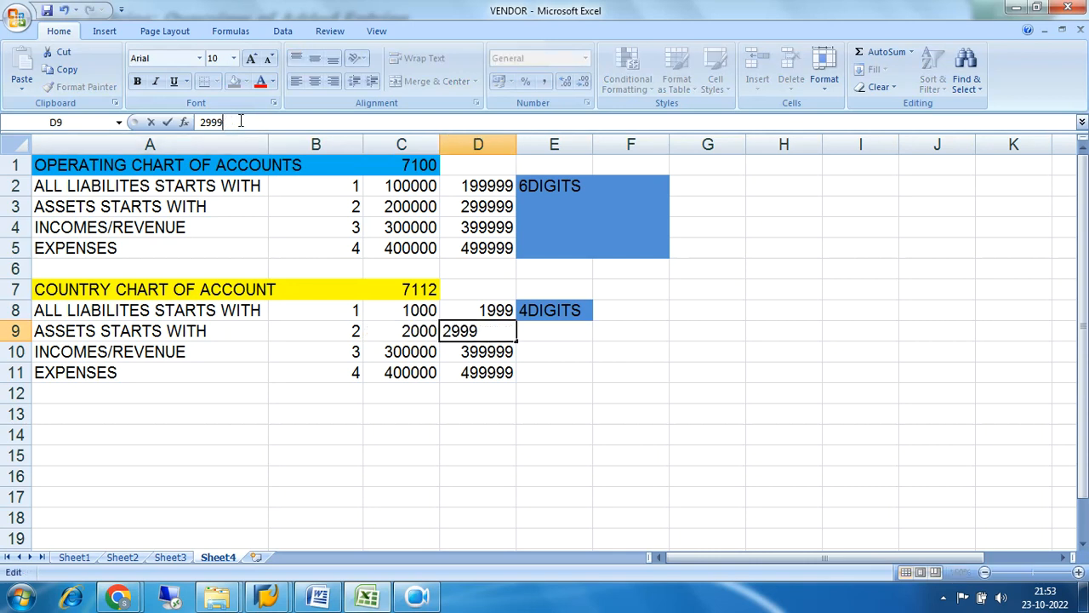
key("Return")
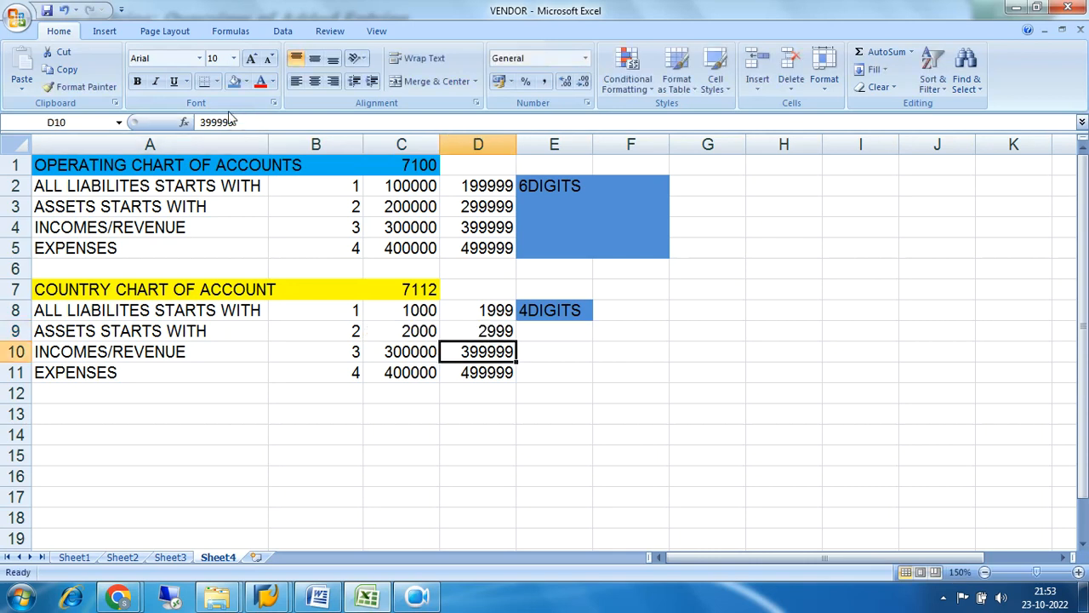
Shorten the country chart's incomes/revenue number range to 3000 in C10 and 3999 in D10.
left_click(412, 354)
left_click(242, 122)
key("BackSpace")
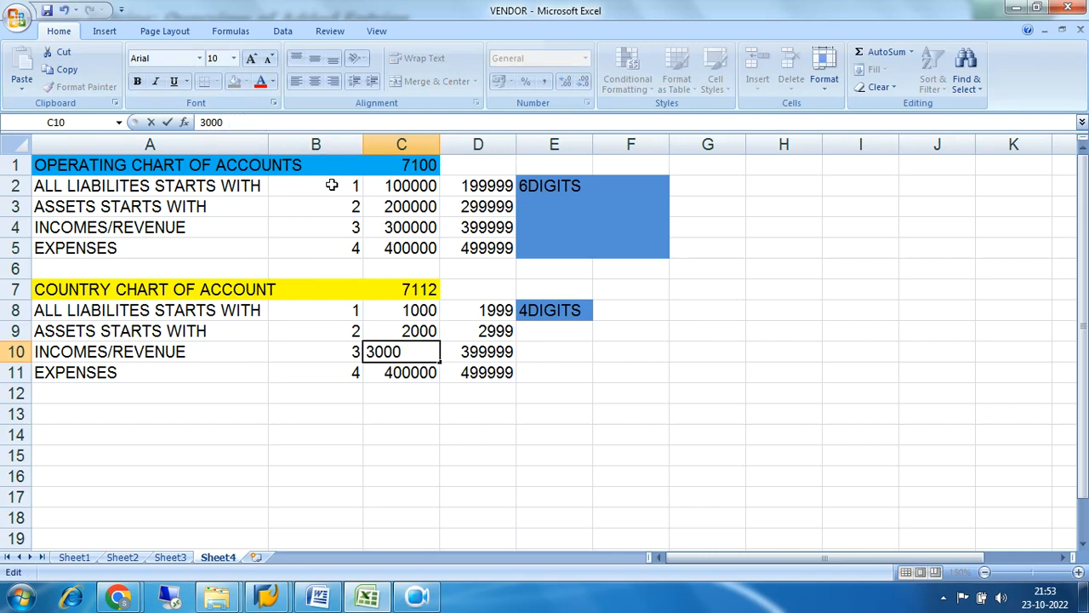
left_click(477, 352)
left_click(243, 122)
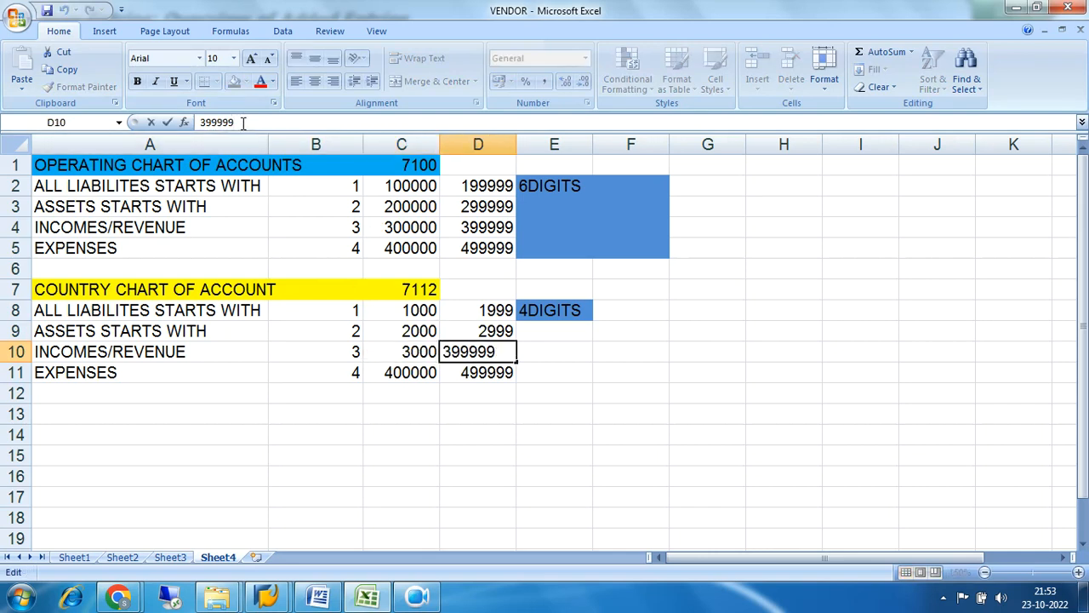
key("BackSpace")
key("BackSpace")
key("Return")
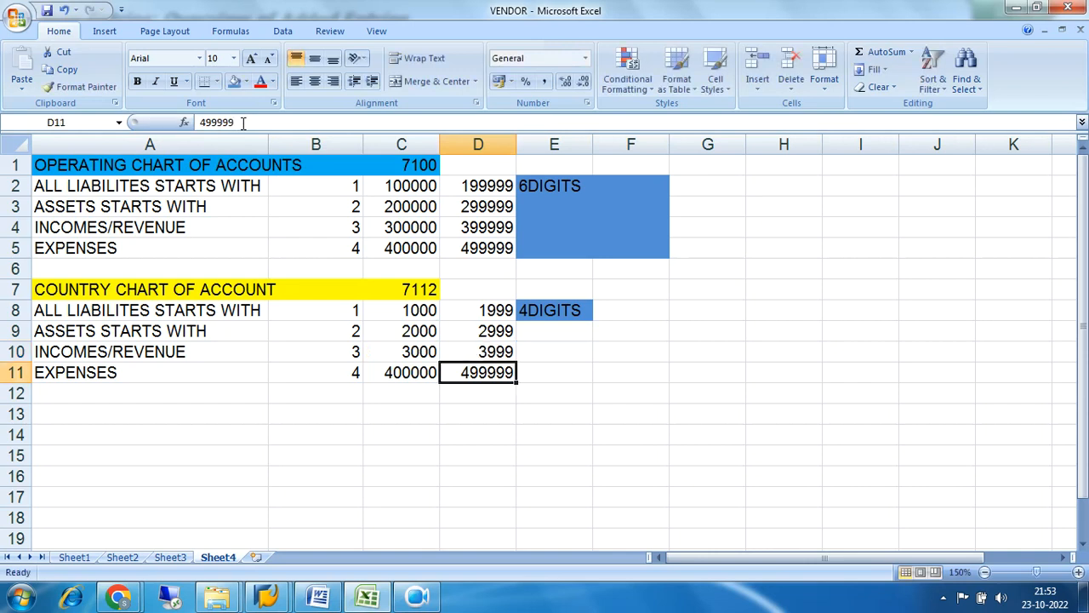
Shorten the country chart's expenses number range to 4000 in C11 and 4999 in D11.
left_click(403, 374)
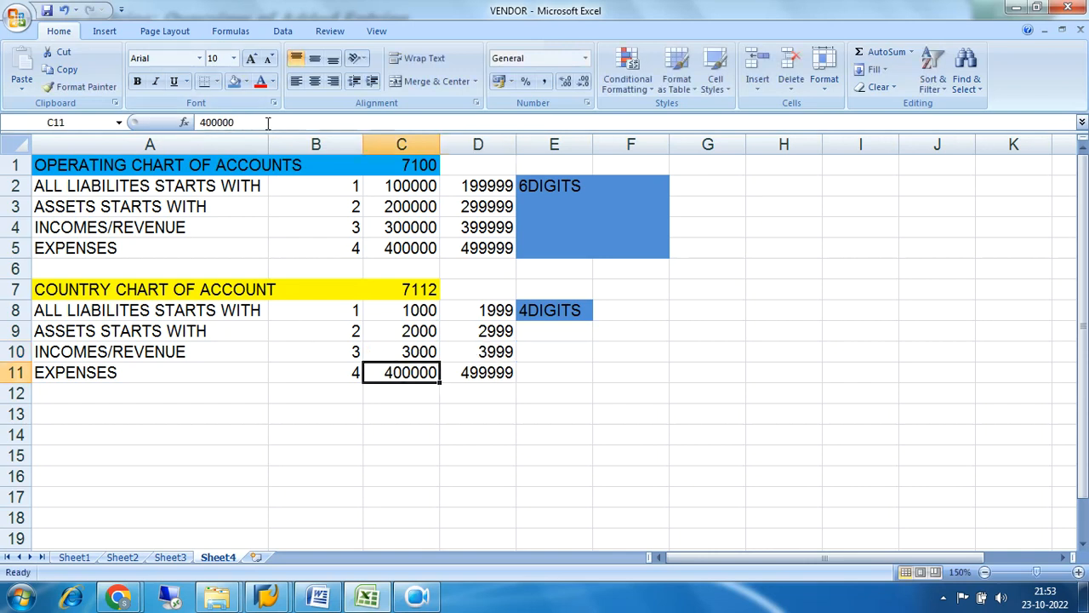
left_click(243, 122)
key("BackSpace")
key("BackSpace")
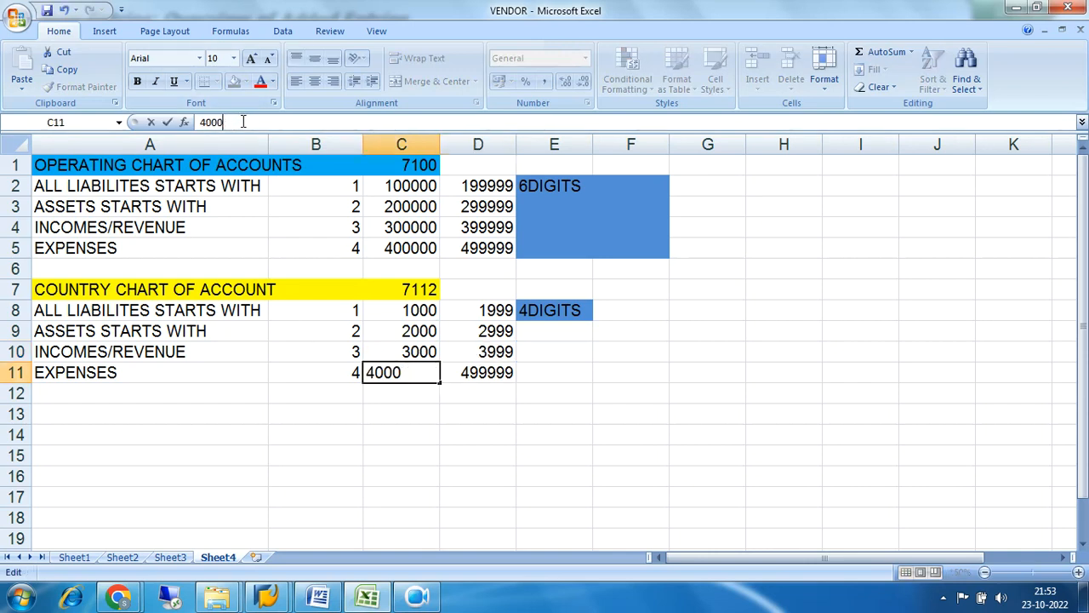
left_click(485, 374)
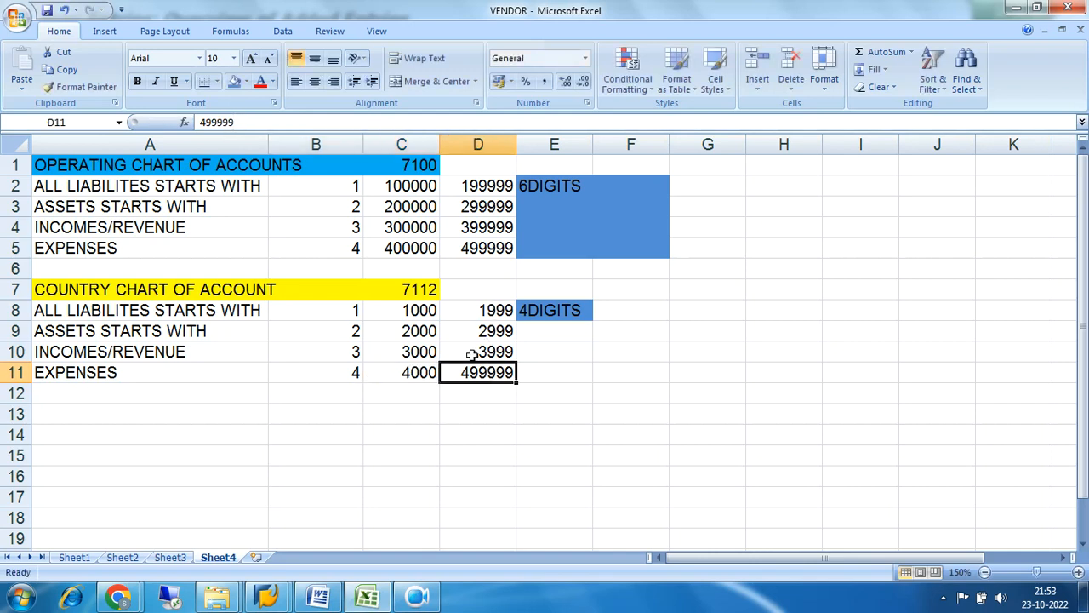
left_click(253, 122)
key("BackSpace")
key("BackSpace")
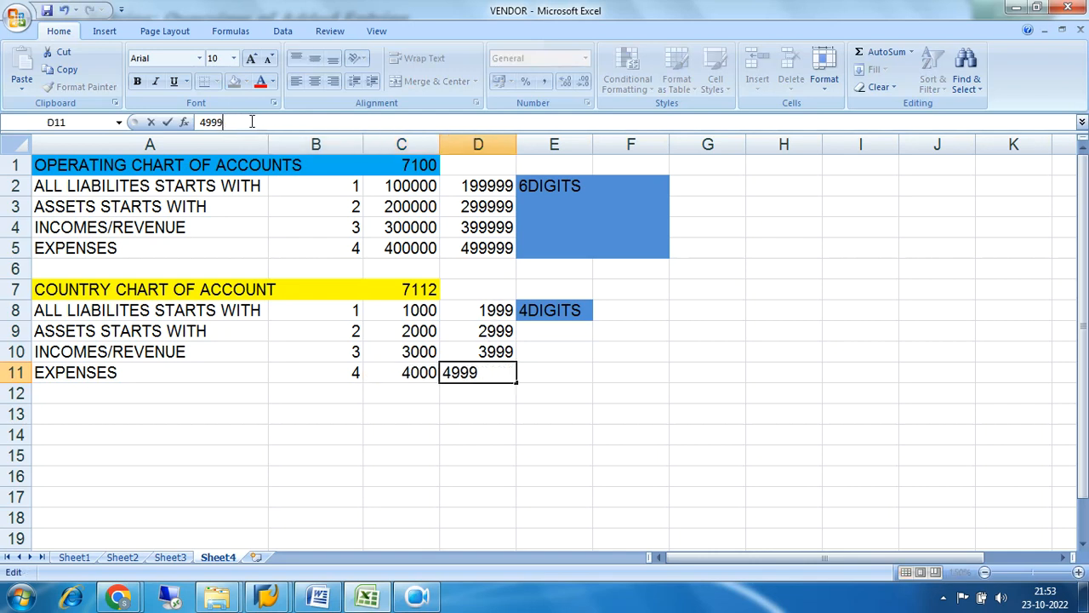
left_click(637, 431)
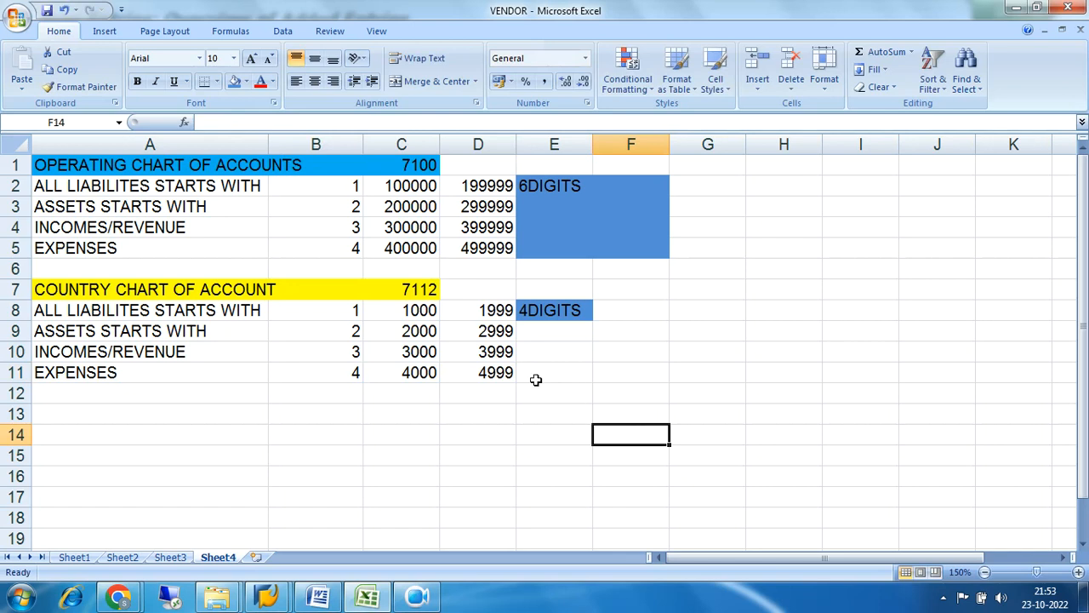
Add the note REPORTING PURPOSE in G8 beside the country chart section.
left_click_drag(51, 292, 615, 396)
left_click(722, 311)
type("RE")
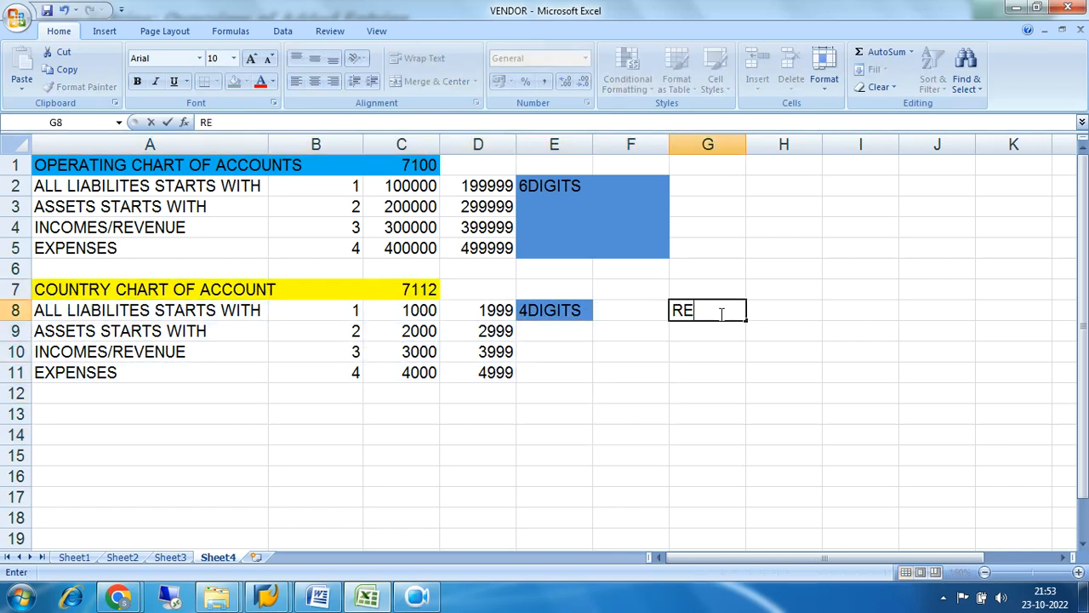
type("PORTING ")
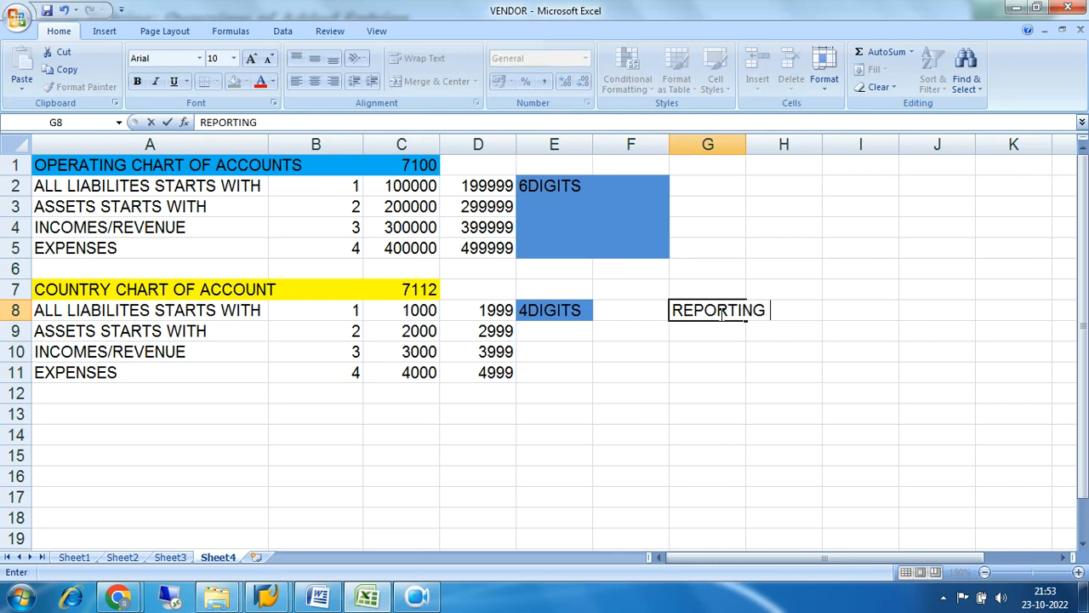
type("PURPOSE")
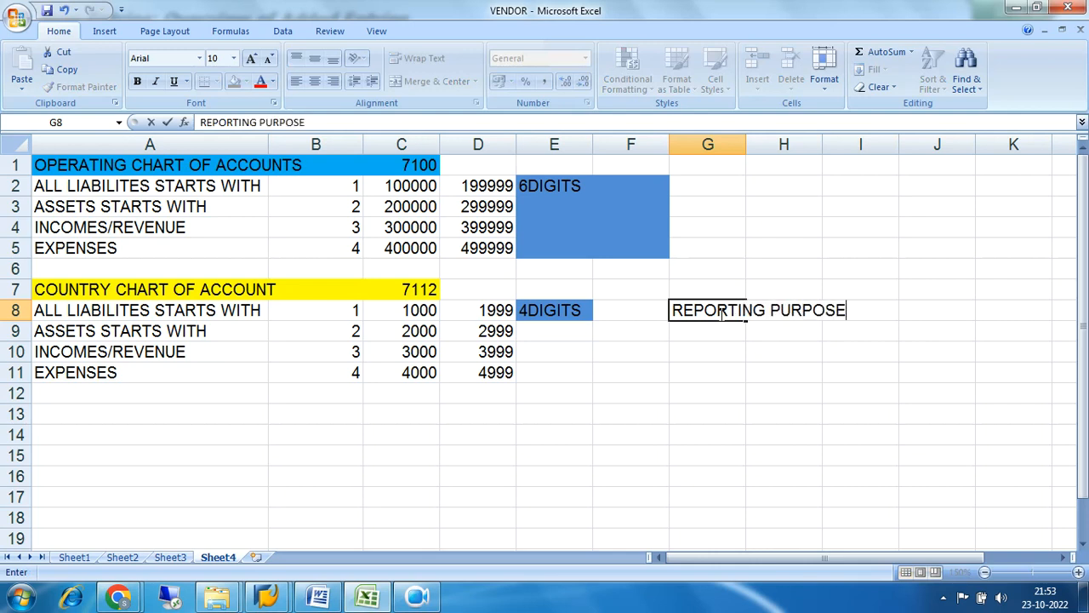
left_click(836, 409)
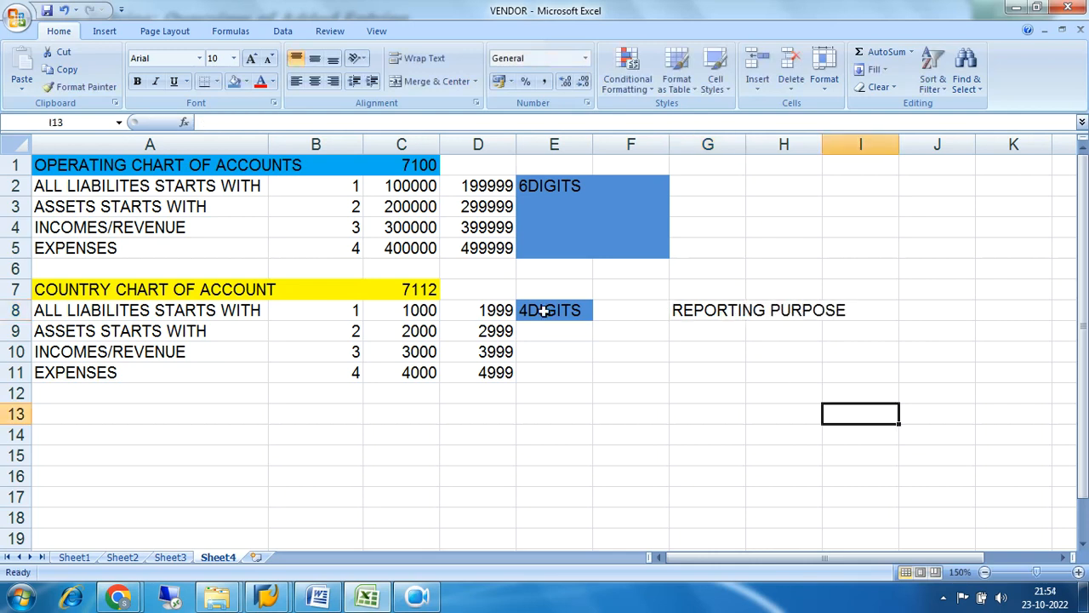
Compare the operating chart's six-digit number ranges with the country chart's four-digit ranges, category by category.
left_click_drag(61, 180, 652, 253)
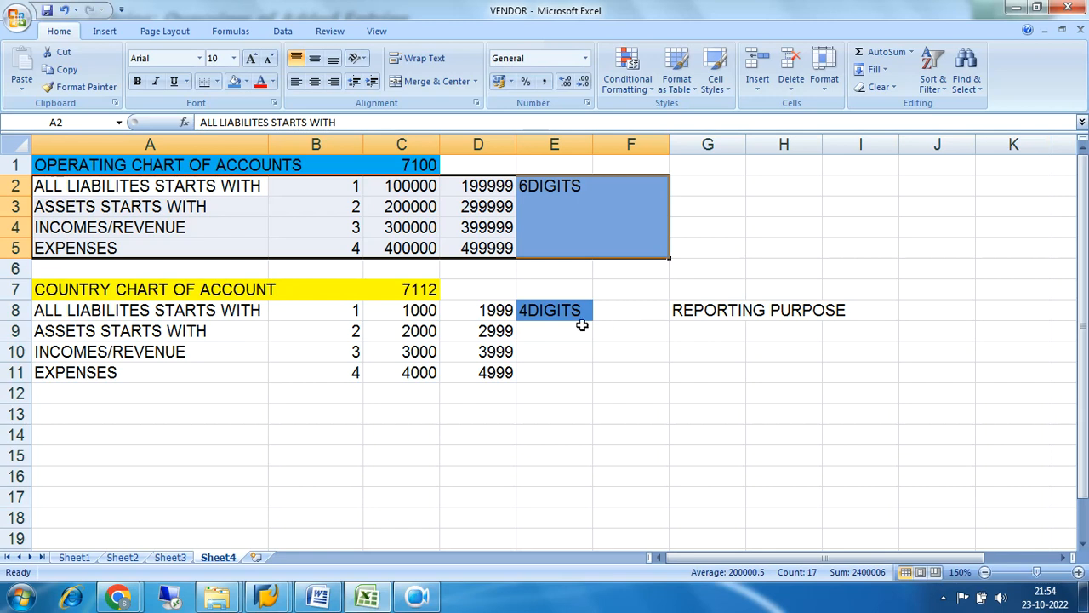
left_click_drag(410, 314, 494, 367)
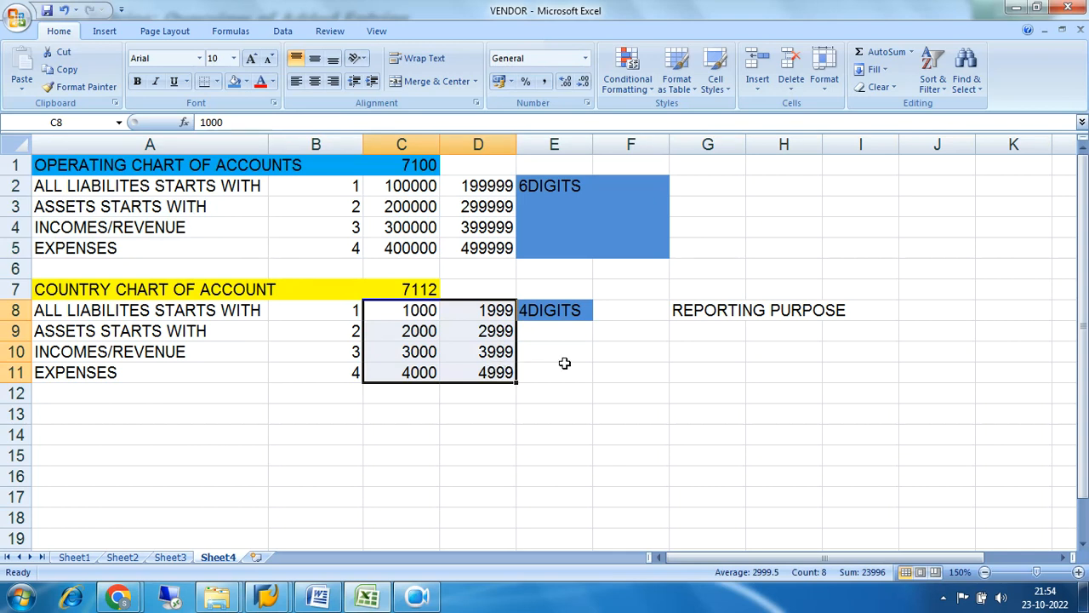
left_click(400, 186)
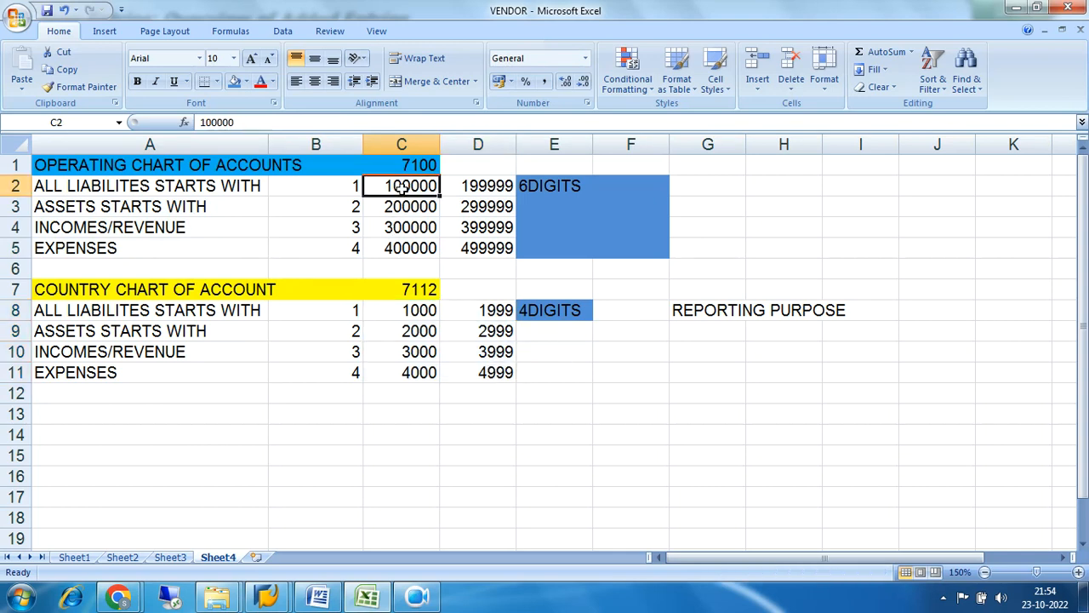
left_click(482, 187)
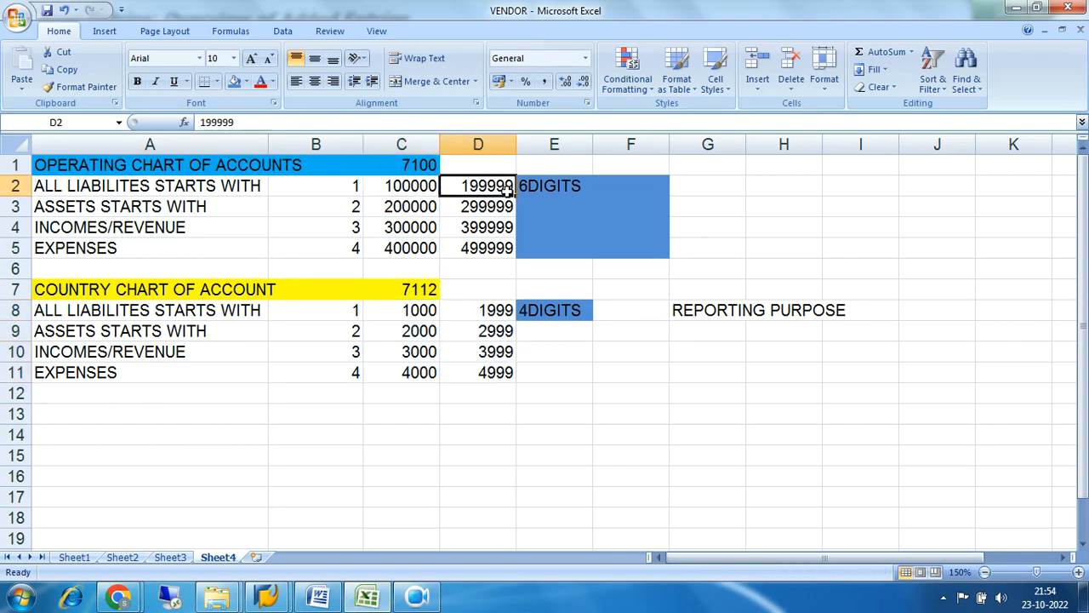
left_click_drag(404, 188, 473, 191)
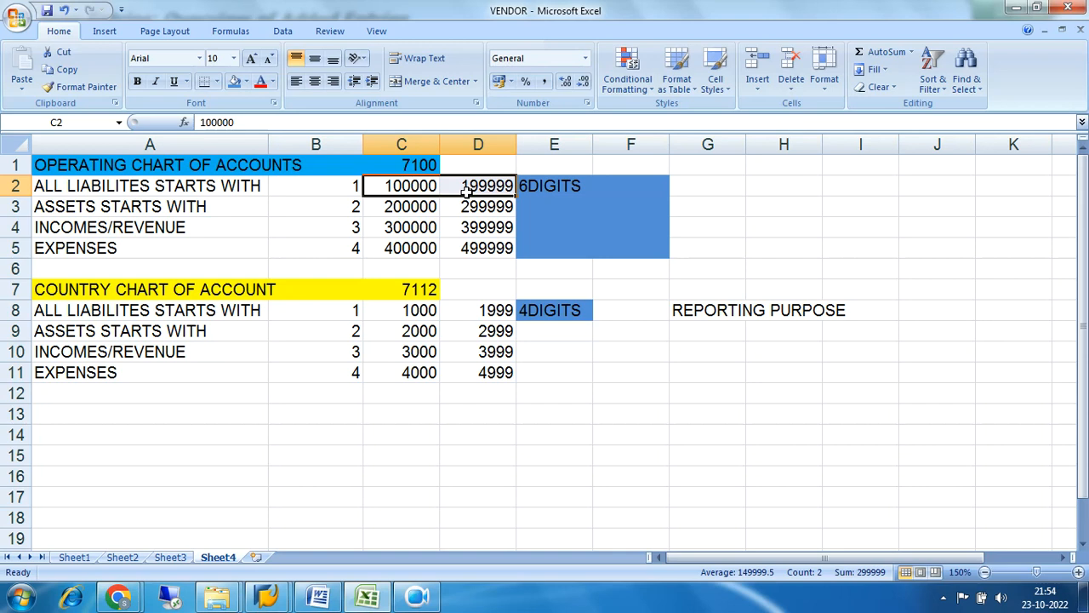
left_click_drag(398, 206, 459, 207)
left_click_drag(402, 225, 468, 225)
left_click_drag(400, 206, 460, 228)
left_click(430, 228)
left_click(430, 247)
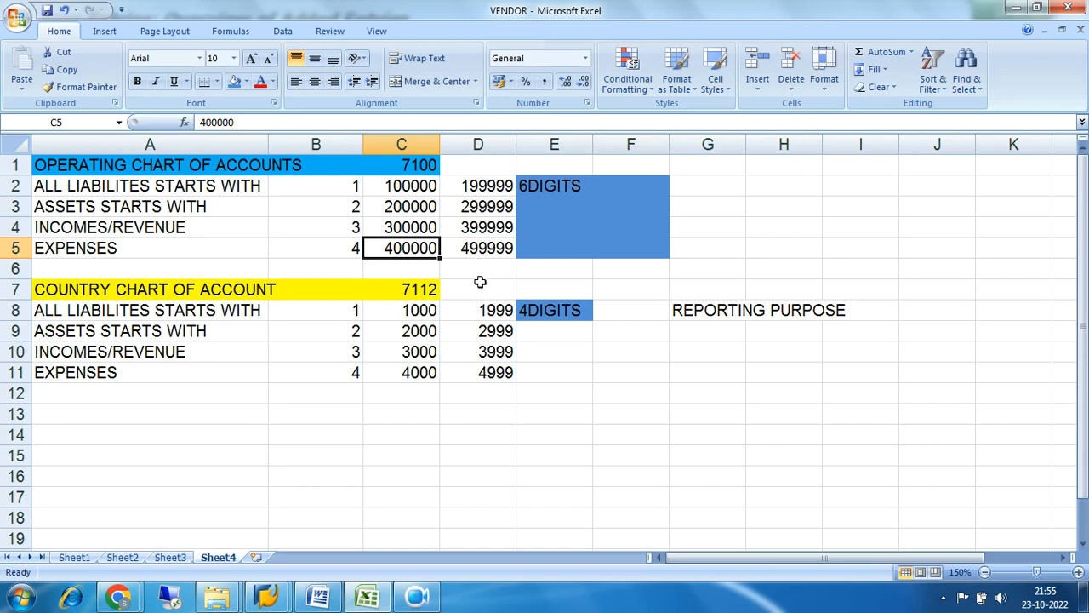
left_click_drag(415, 312, 481, 382)
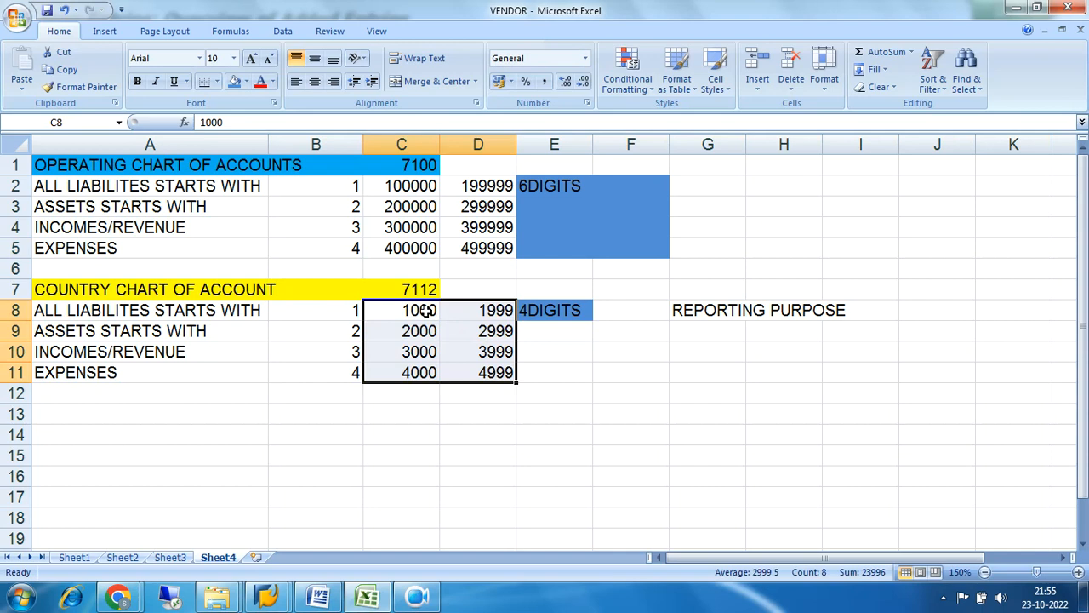
left_click(430, 311)
left_click(496, 313)
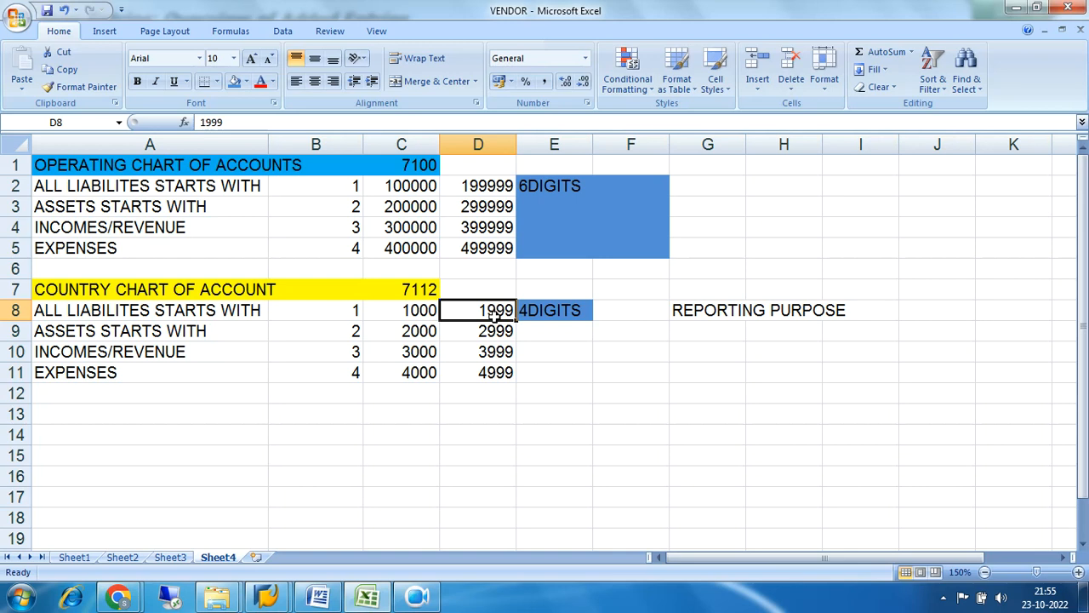
left_click(613, 308)
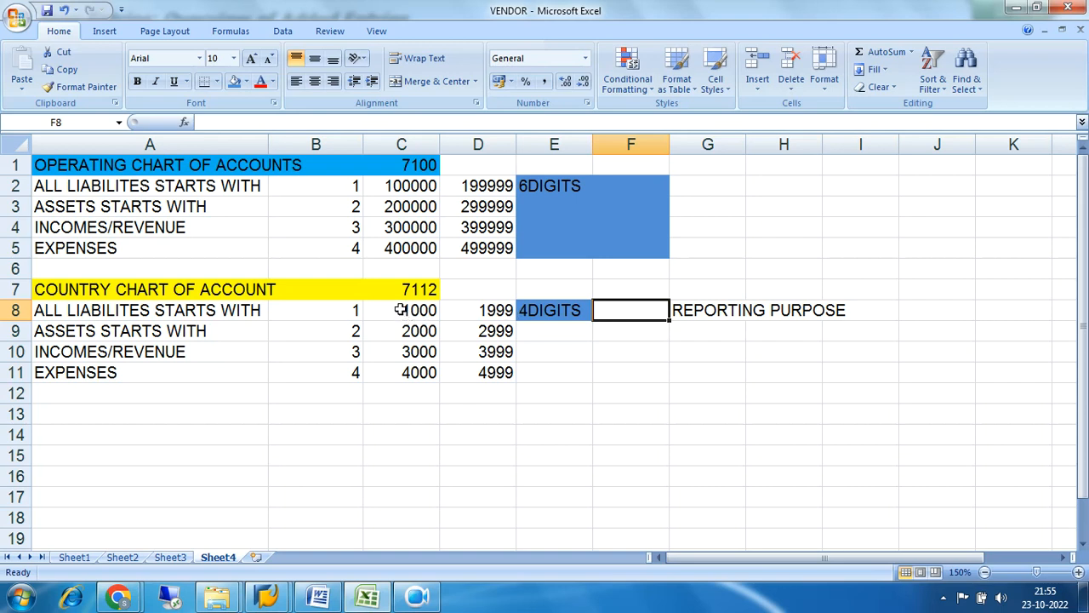
Copy the country chart heading row A7 to C7 to A13 as the start of a third section.
left_click(145, 290)
left_click_drag(145, 290, 409, 292)
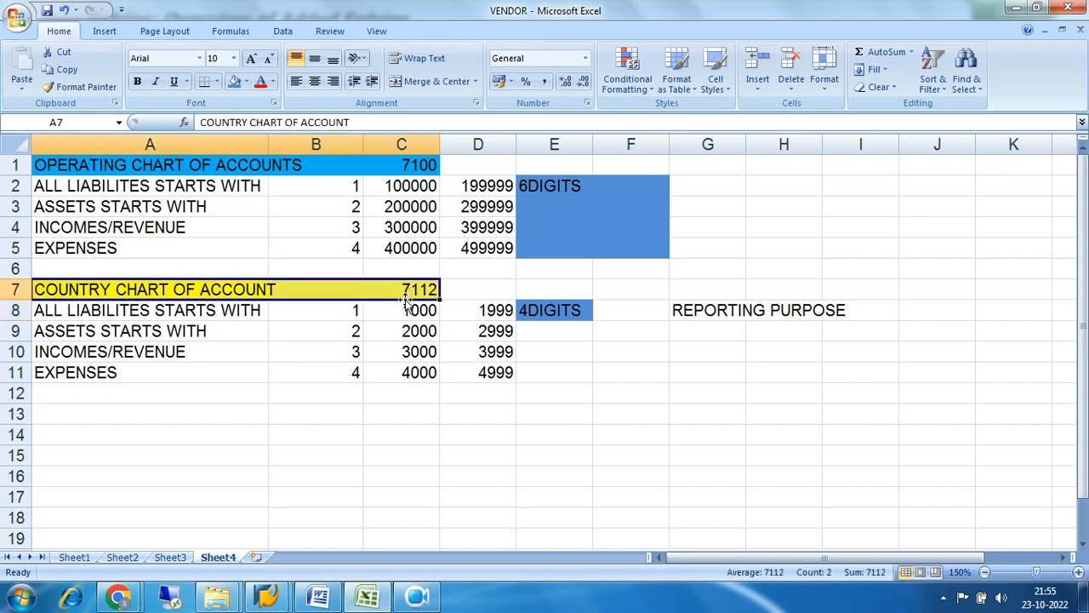
key("ctrl+c")
scroll(473, 387, "down", 2)
scroll(472, 386, "up", 1)
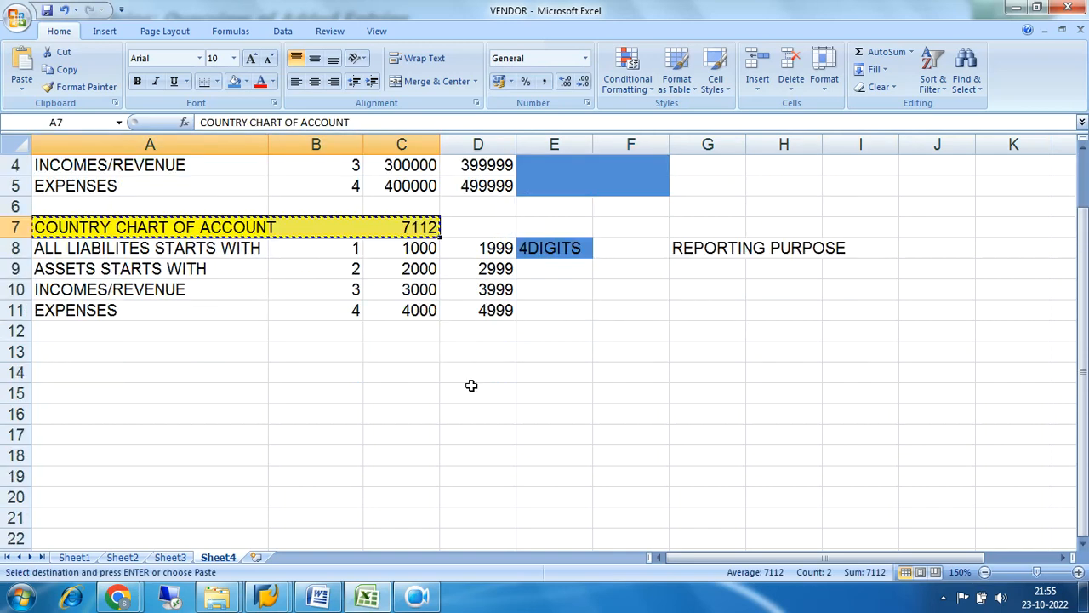
left_click(91, 358)
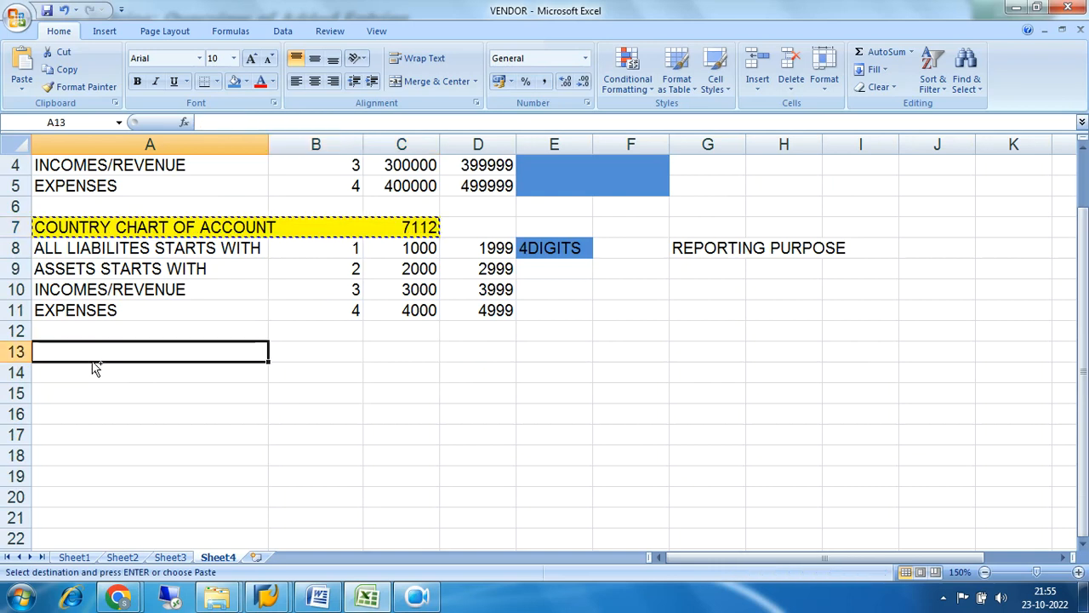
key("ctrl+v")
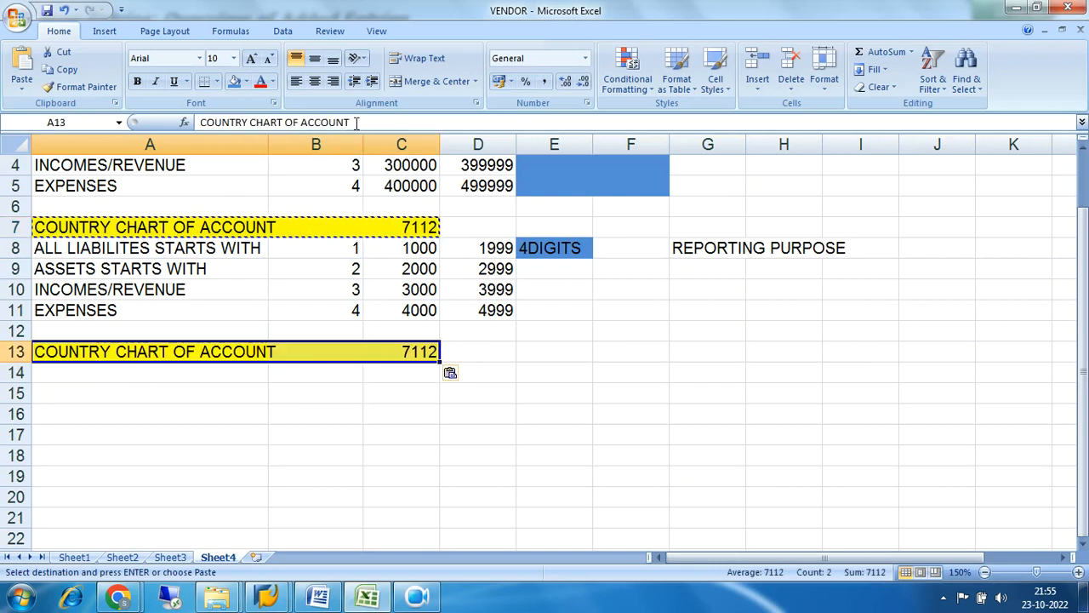
Change the copied heading's chart number in C13 to 7111.
left_click(419, 350)
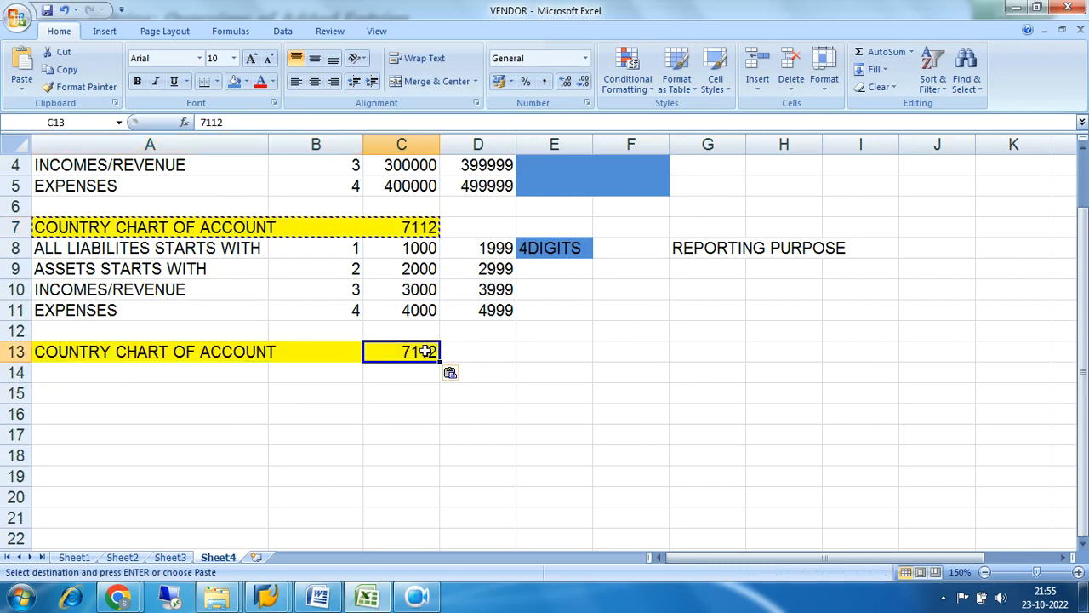
left_click(240, 122)
key("BackSpace")
type("1")
key("Return")
Reword the copied heading in A13 to GROUP CHART OF ACCOUNT.
left_click(88, 352)
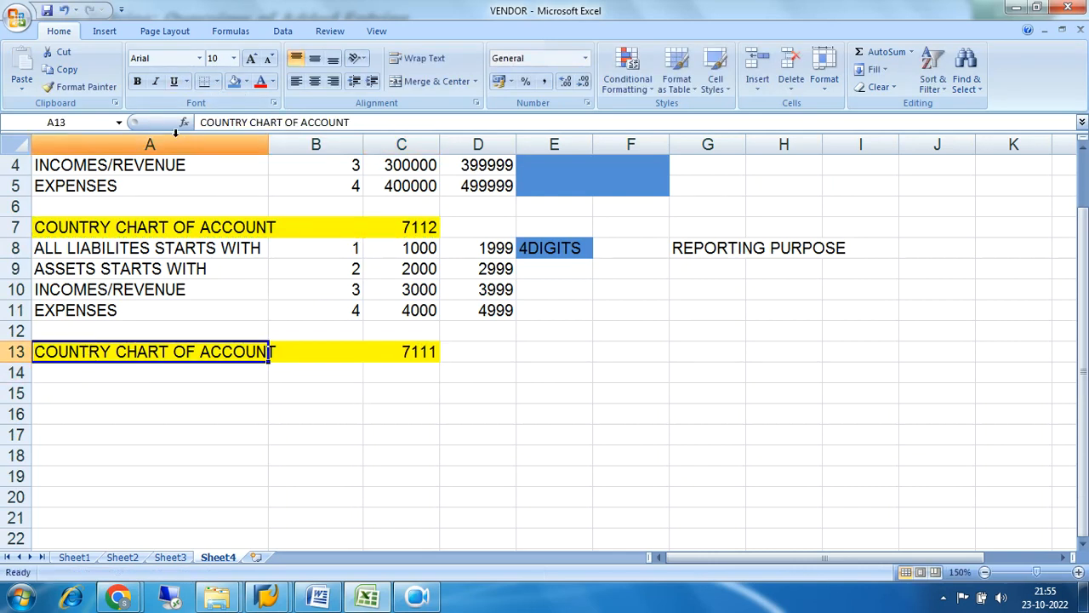
left_click(247, 122)
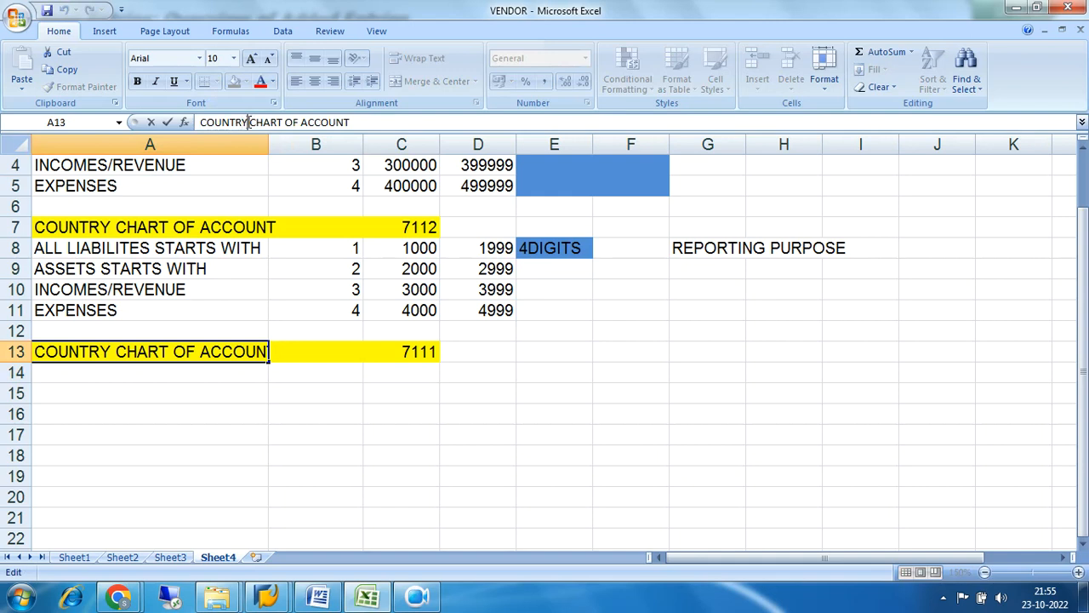
key("BackSpace")
key("BackSpace")
key("BackSpace")
key("BackSpace")
key("BackSpace")
key("BackSpace")
key("BackSpace")
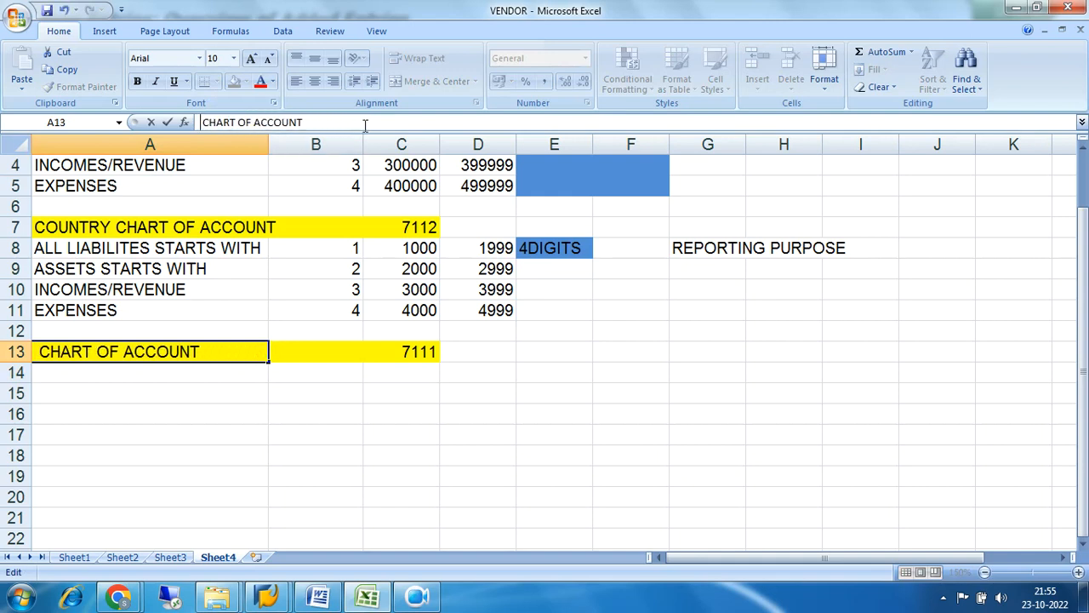
type("GROUP")
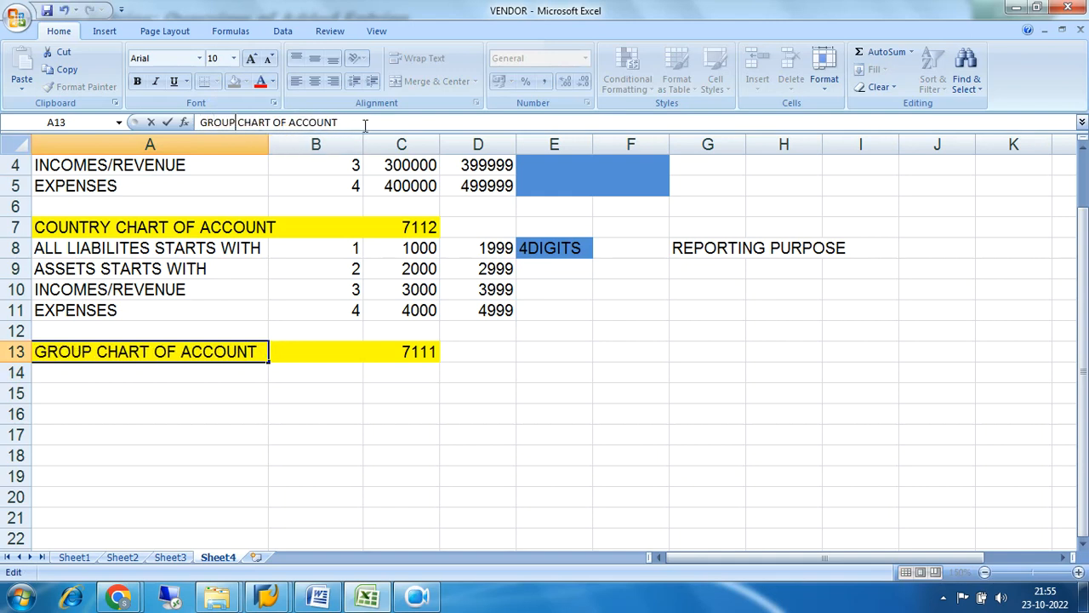
key("Return")
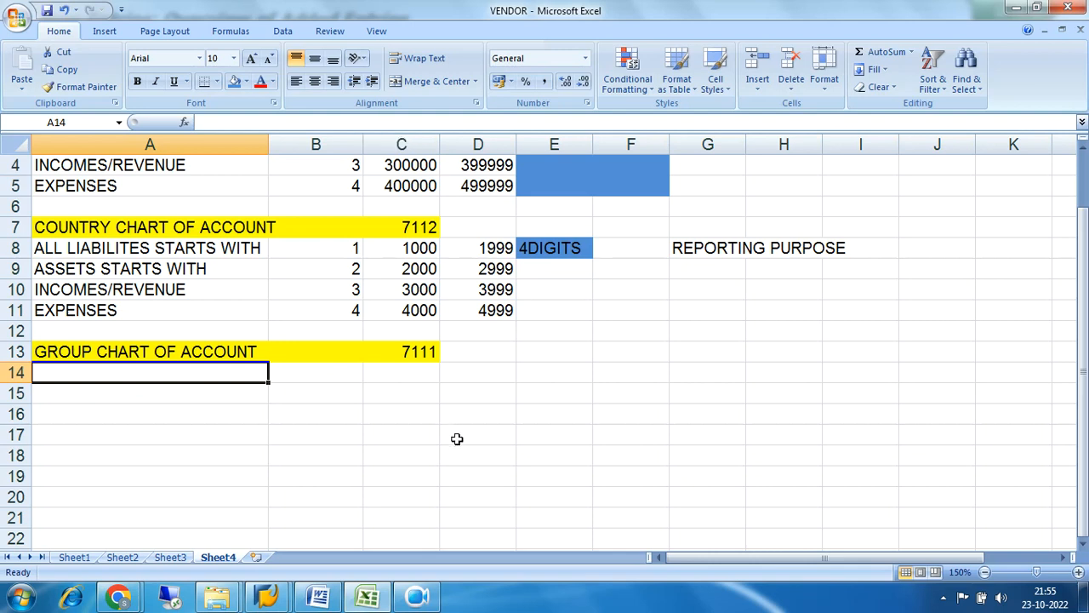
Copy the country chart's category rows A8 to E11 into the group chart section starting at A14.
left_click(457, 436)
left_click_drag(98, 248, 531, 304)
key("ctrl+c")
left_click(147, 375)
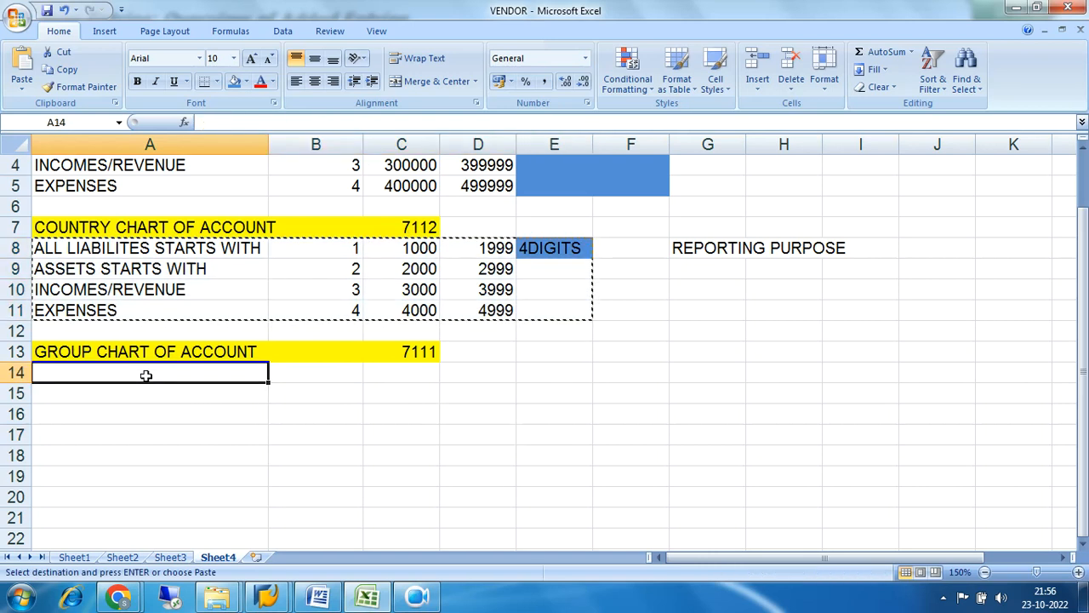
key("ctrl+v")
left_click(683, 455)
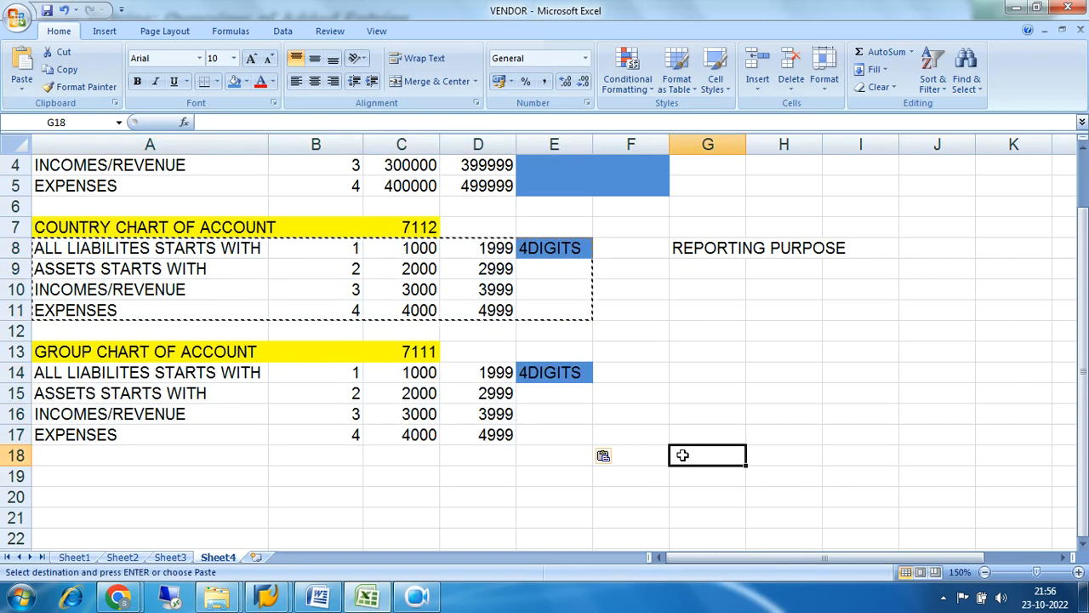
key("Escape")
Review the operating, country and group chart sections together on the sheet.
left_click(807, 373)
scroll(730, 370, "up", 1)
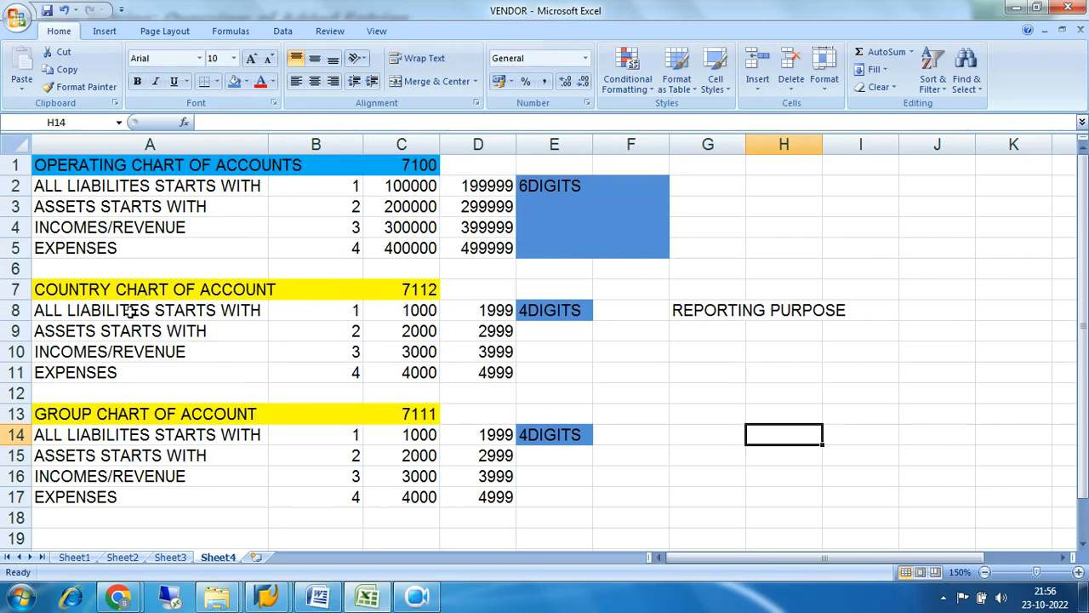
left_click_drag(62, 167, 649, 256)
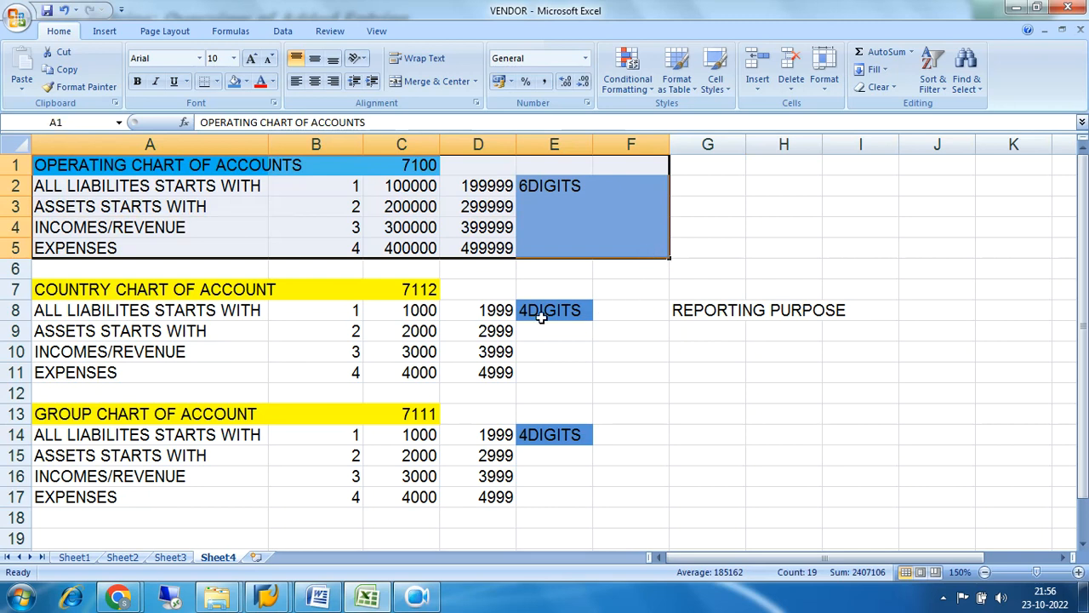
left_click_drag(105, 290, 479, 304)
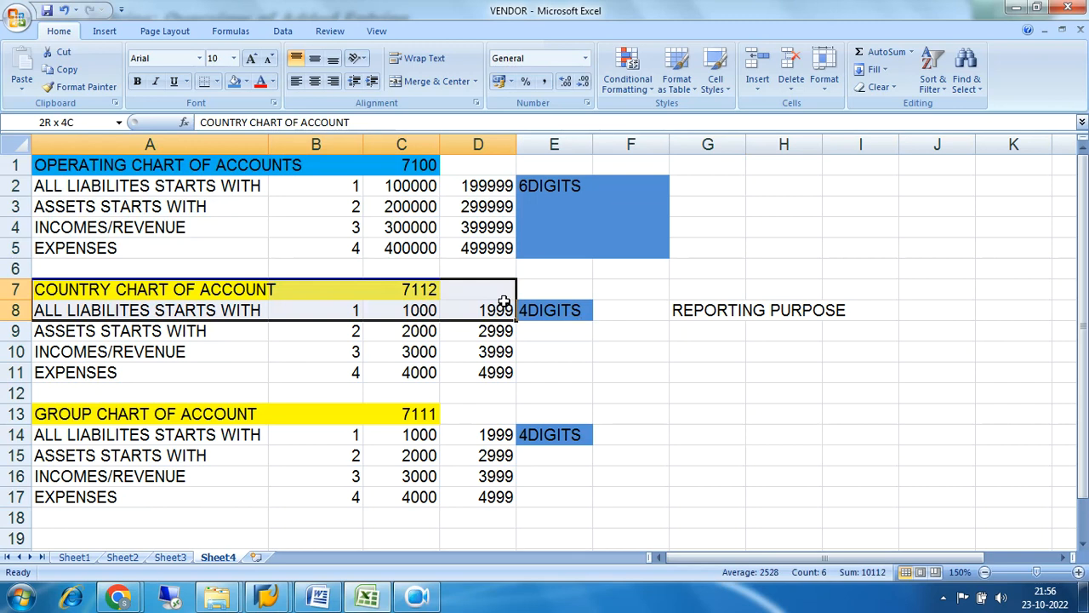
left_click_drag(94, 415, 573, 414)
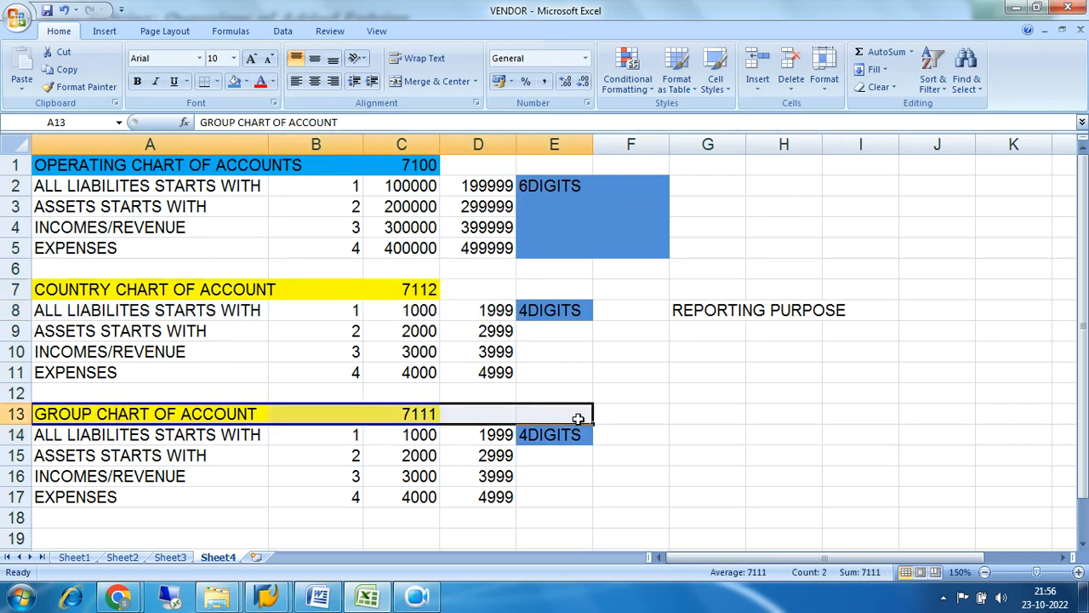
left_click(66, 356)
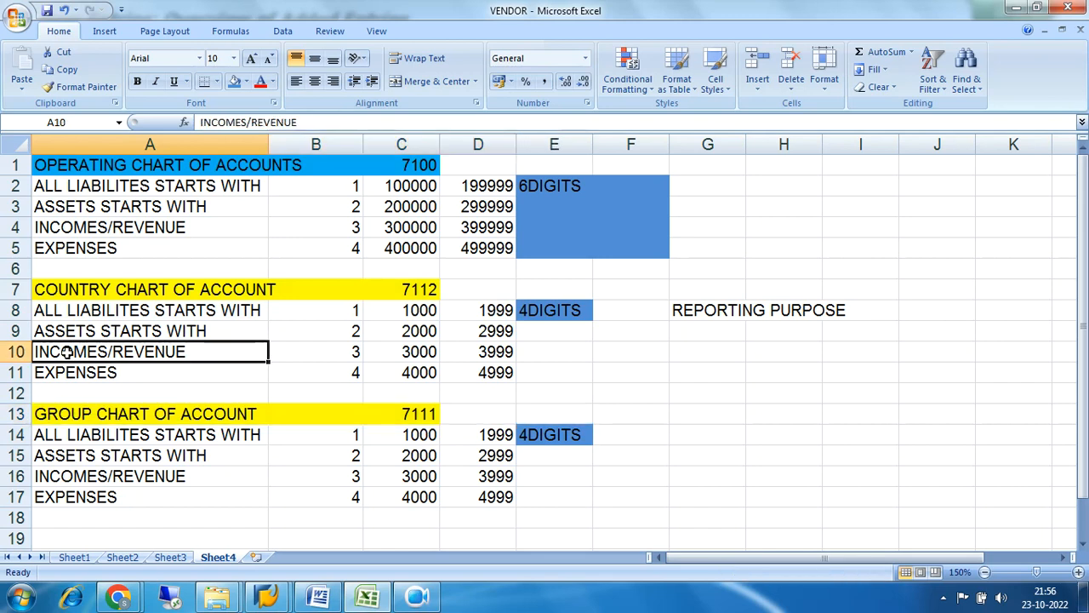
Compare the EXPENSES number ranges of the operating, country and group charts in rows 5, 11 and 17.
left_click_drag(66, 372, 500, 372)
left_click_drag(36, 497, 490, 499)
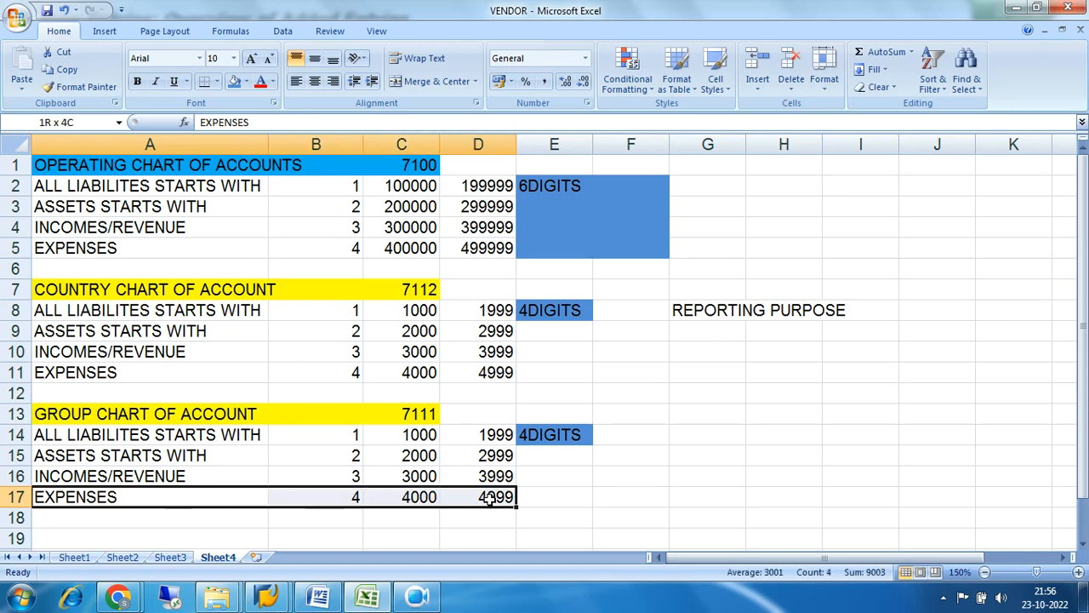
left_click_drag(491, 498, 490, 499)
left_click_drag(53, 249, 487, 255)
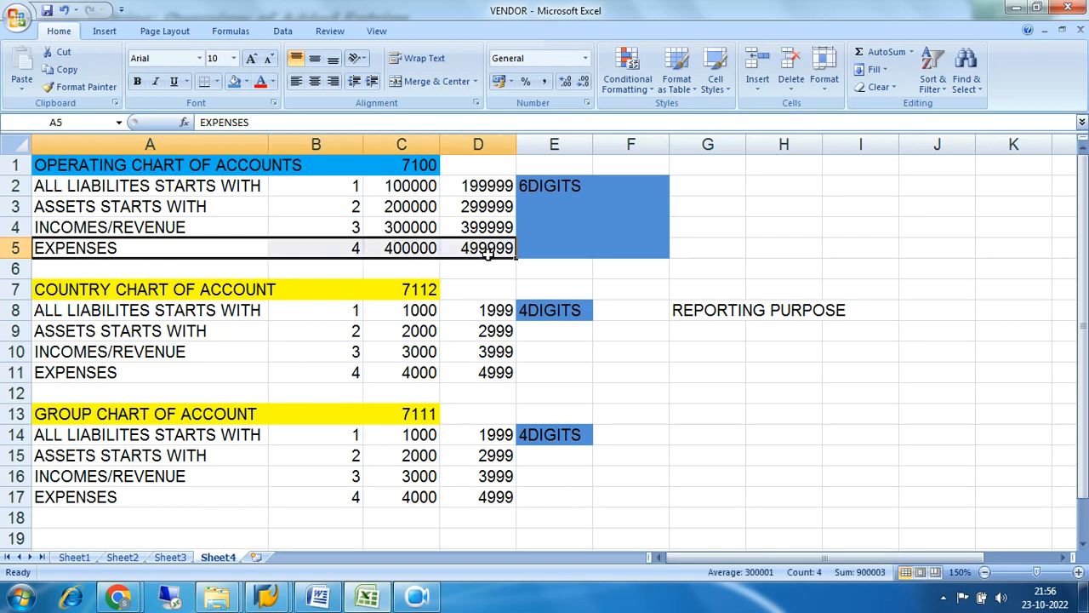
left_click(529, 376)
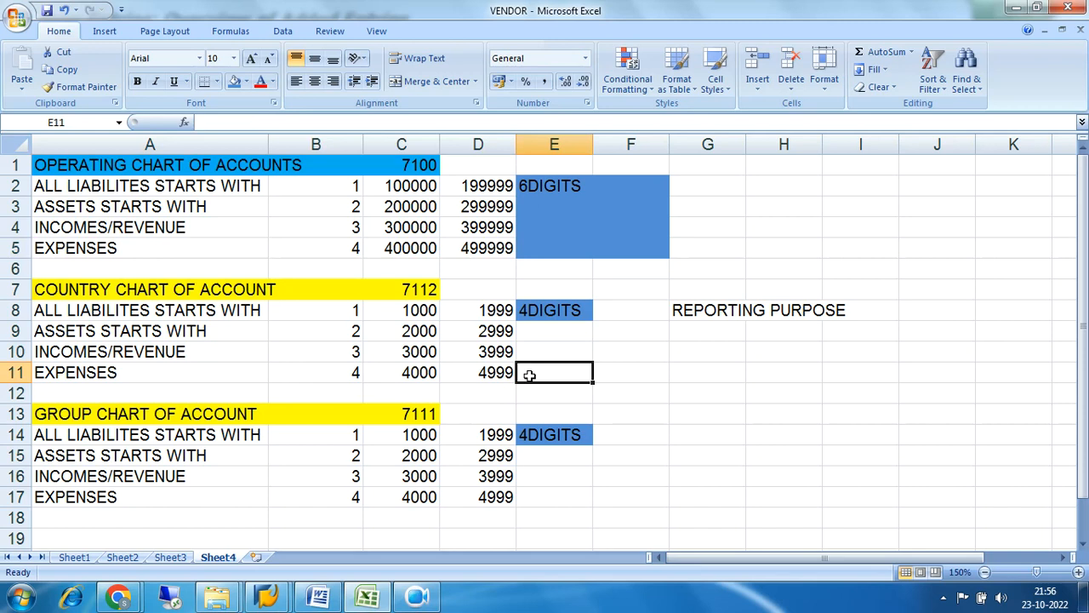
left_click(560, 503)
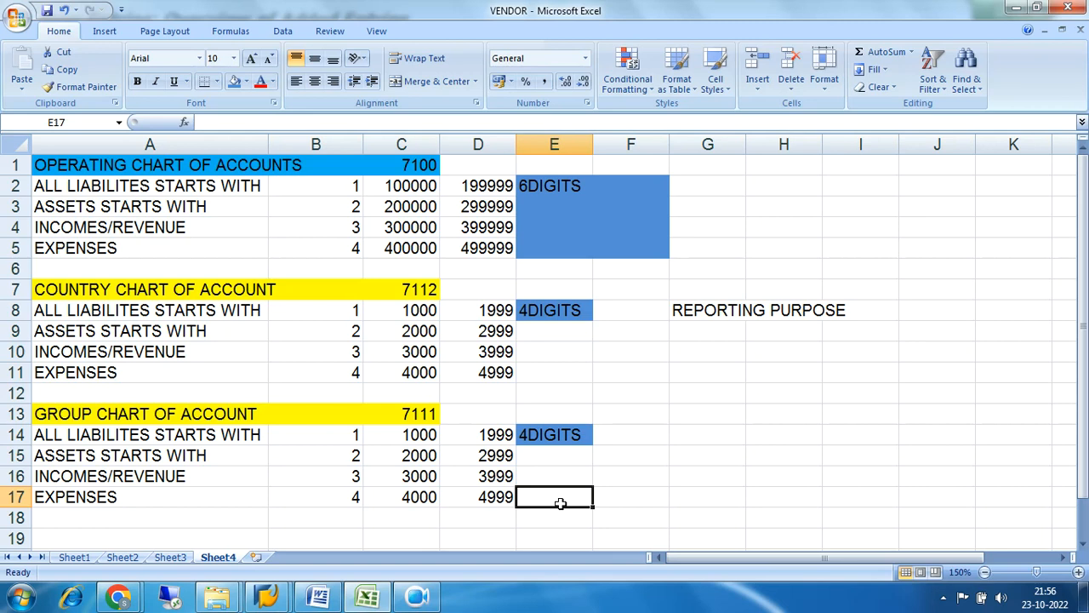
left_click_drag(100, 248, 481, 255)
left_click_drag(88, 368, 467, 375)
left_click(616, 378)
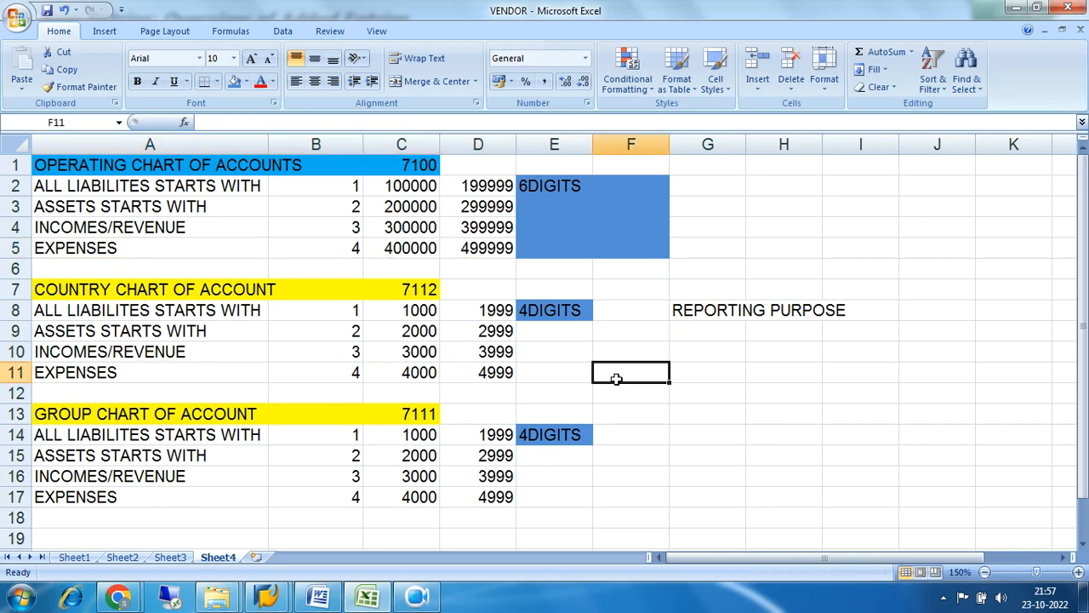
left_click(640, 495)
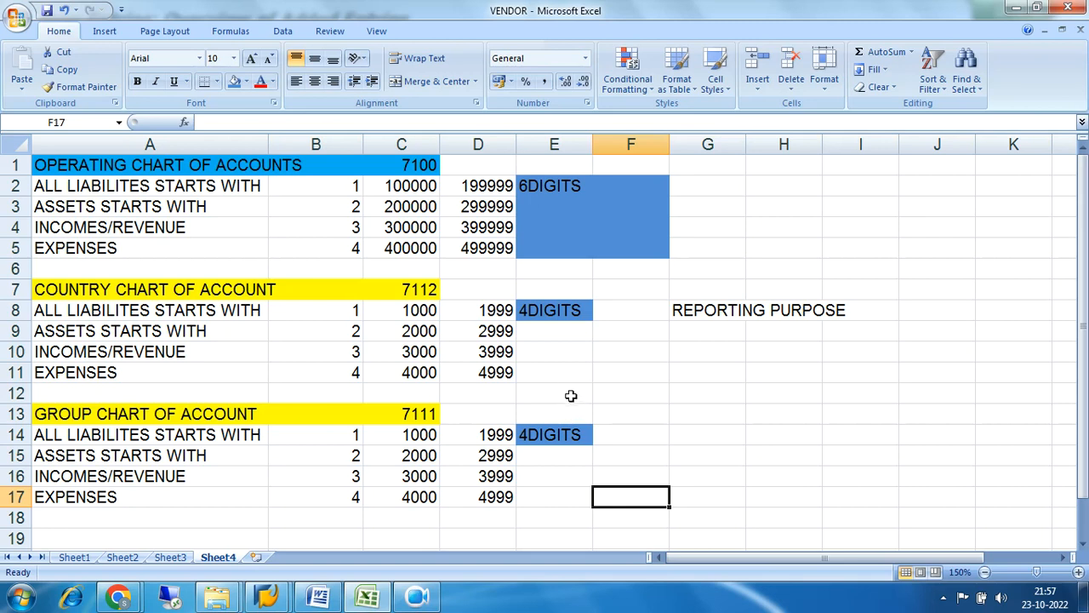
left_click_drag(82, 247, 505, 258)
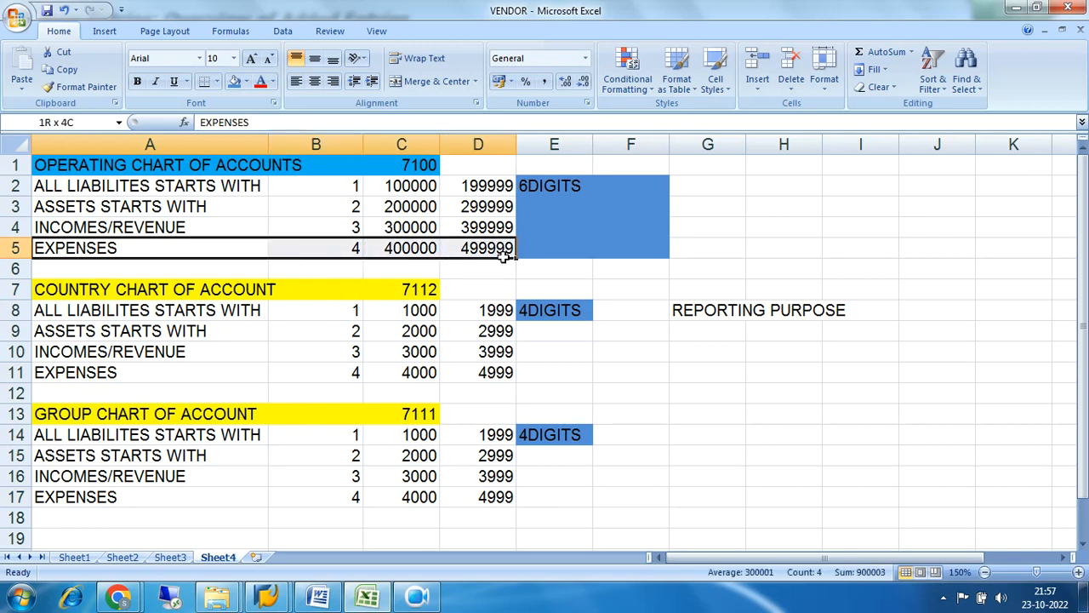
left_click_drag(109, 375, 458, 372)
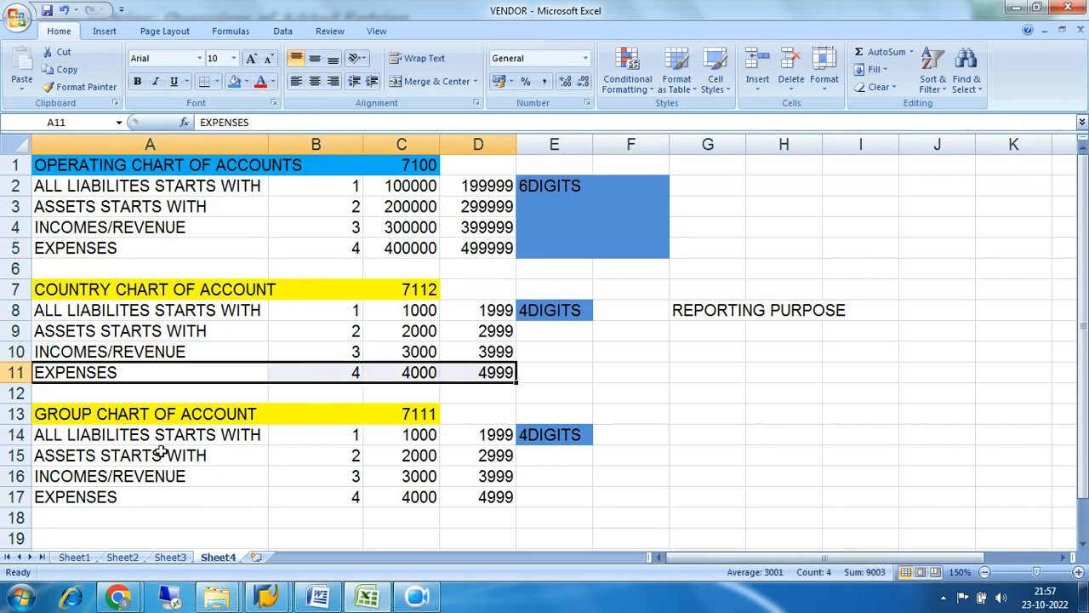
left_click_drag(64, 502, 478, 501)
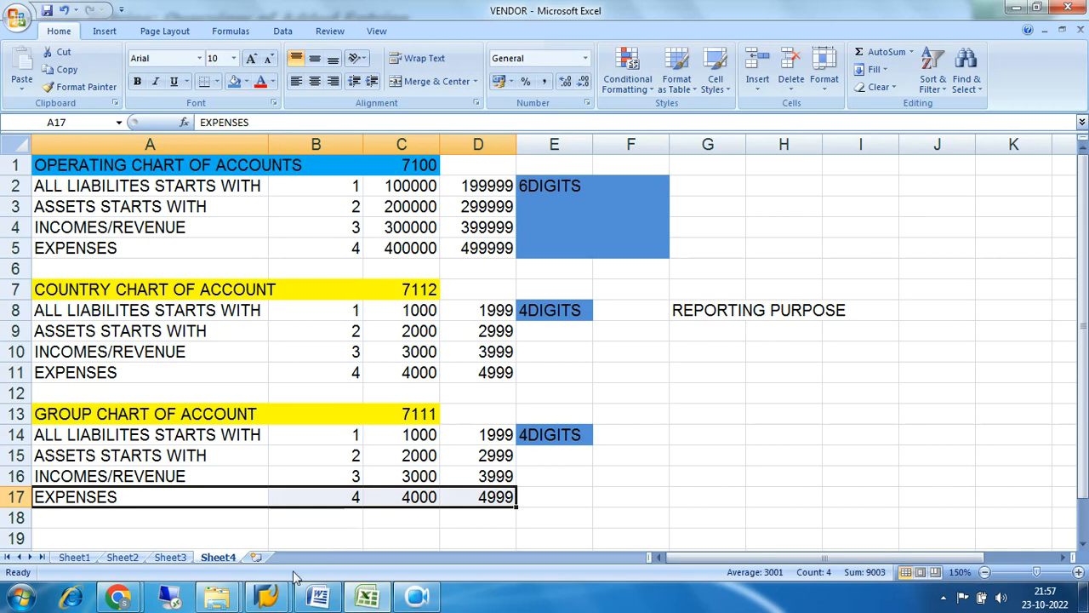
Switch to the Google Meet call in Chrome and dismiss the SAP GUI connection error without opening its detailed description.
left_click(121, 599)
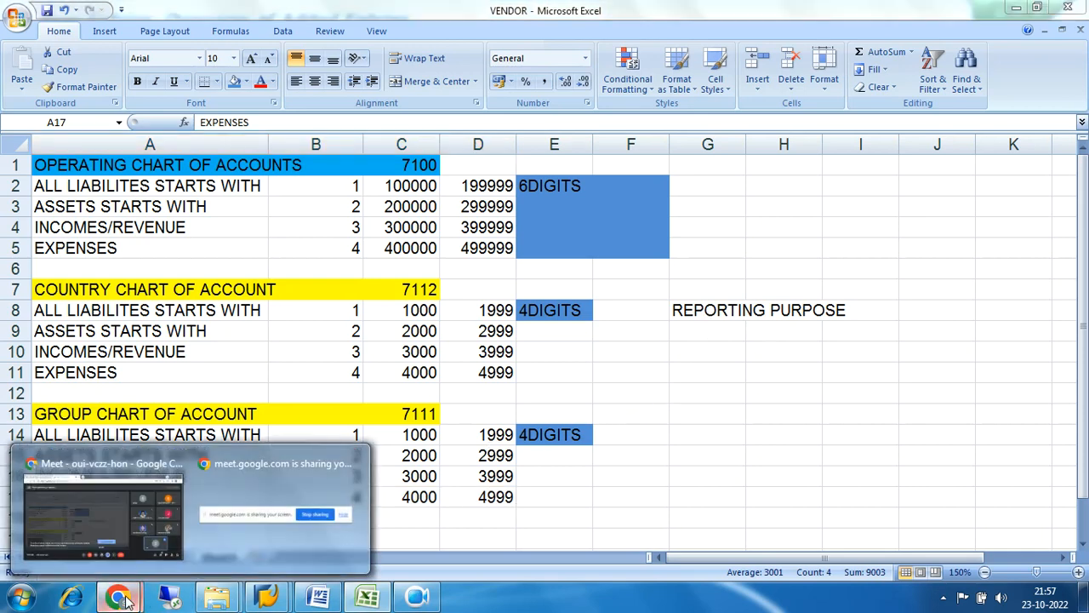
left_click(107, 520)
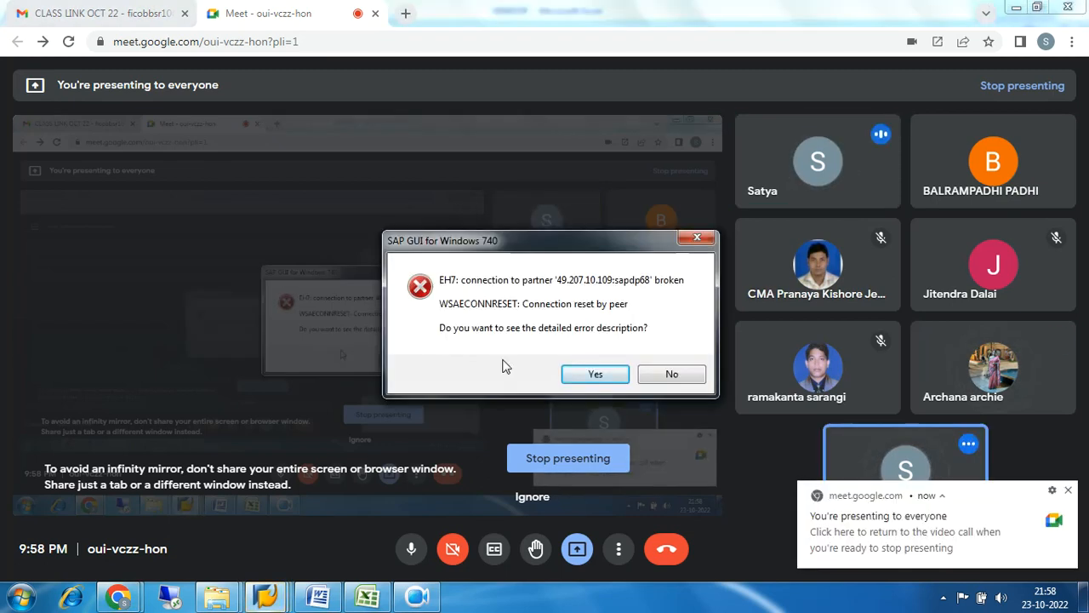
left_click(678, 380)
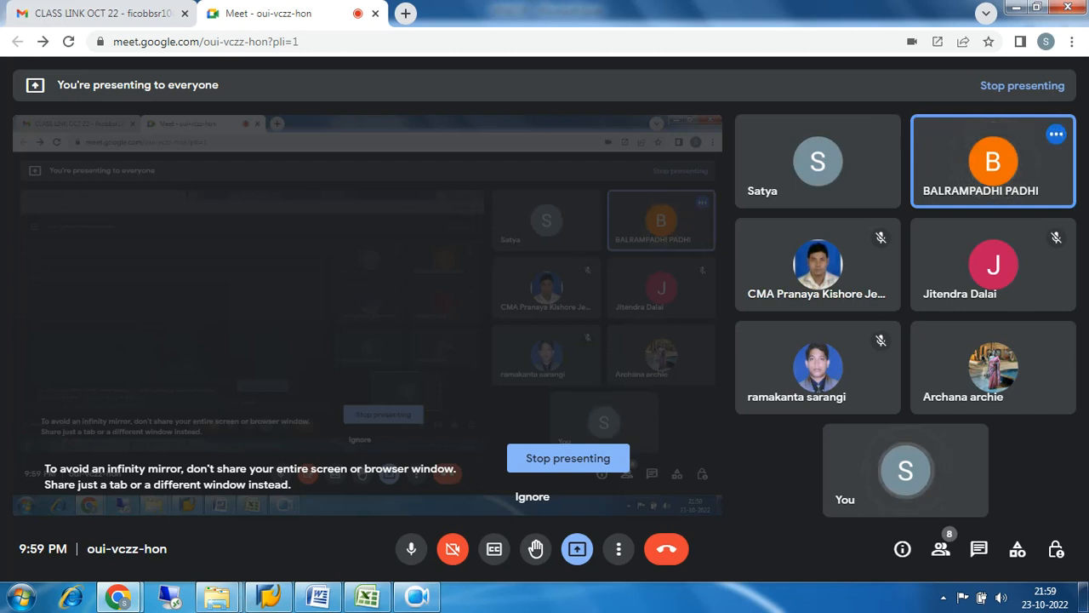
left_click(416, 597)
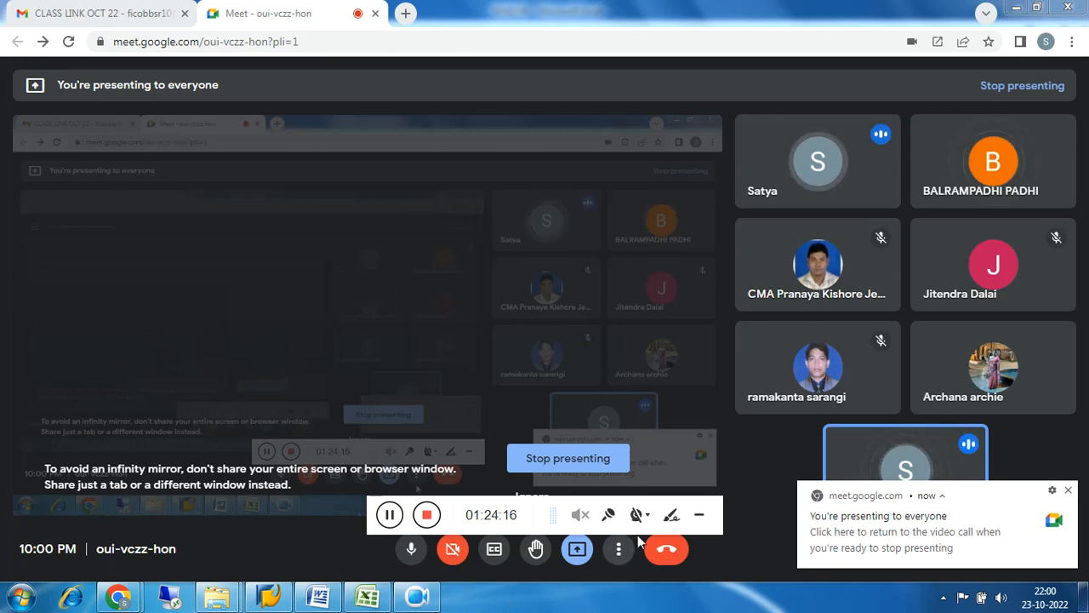
left_click(700, 516)
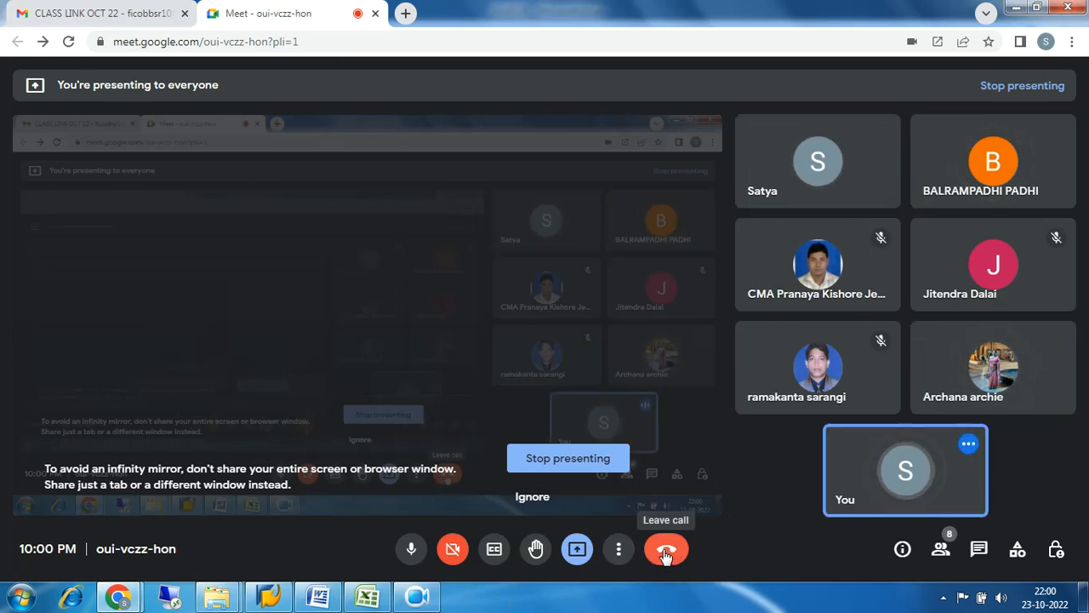
Leave the Google Meet call and close its browser tab.
left_click(665, 552)
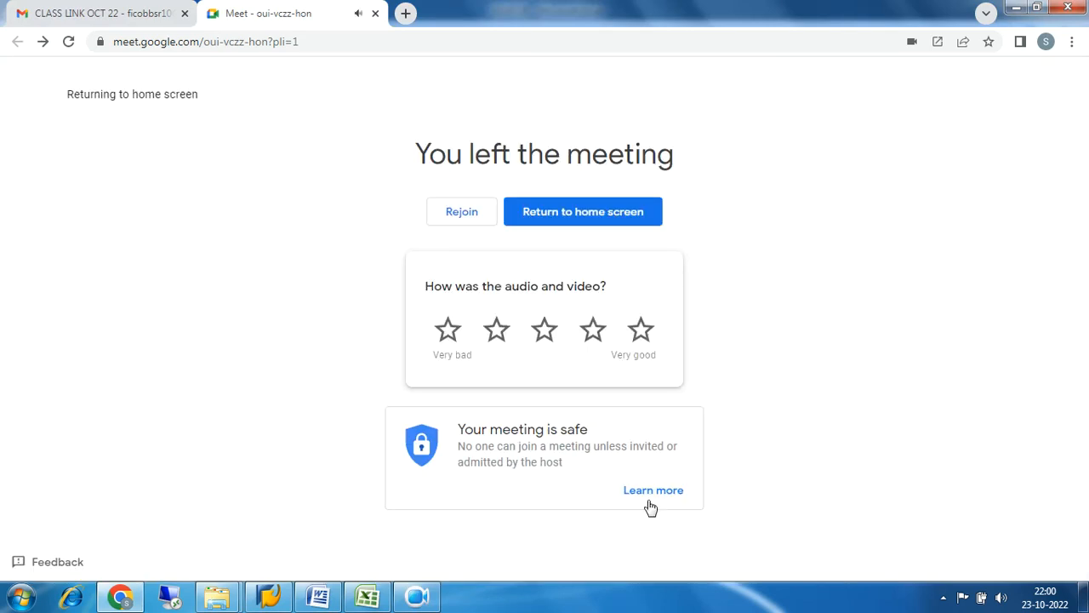
left_click(376, 12)
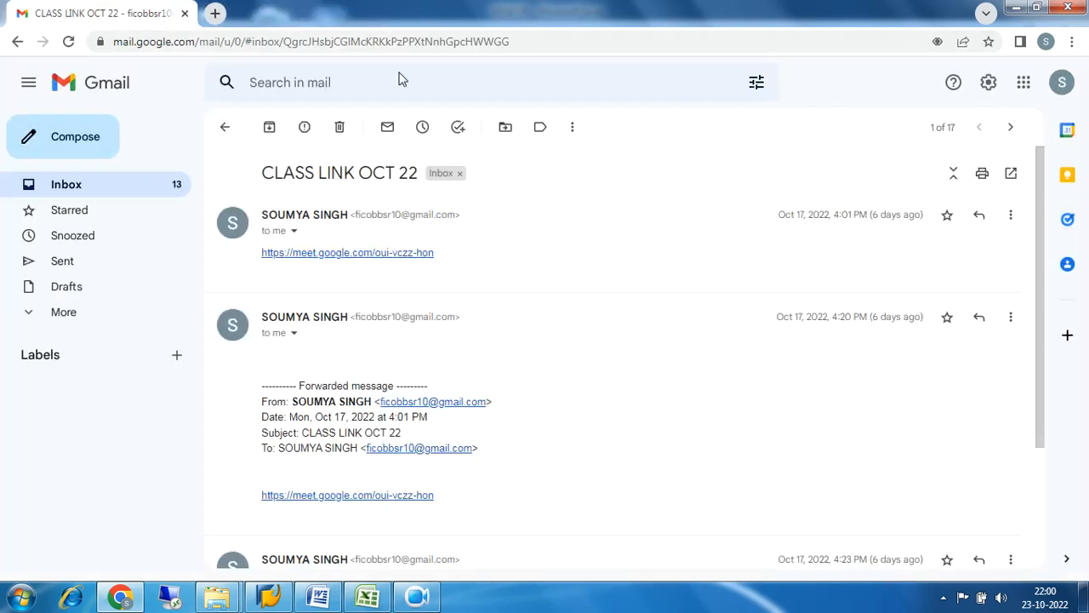